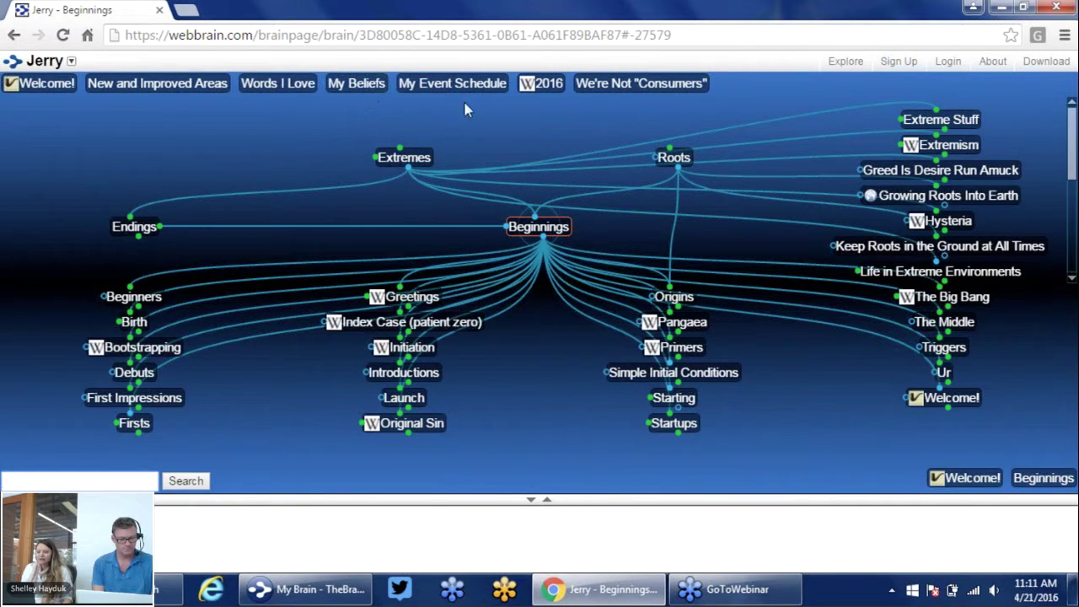
# Centre the map on My Beliefs and drag the splitter down to enlarge the thought map
pyautogui.click(365, 91)
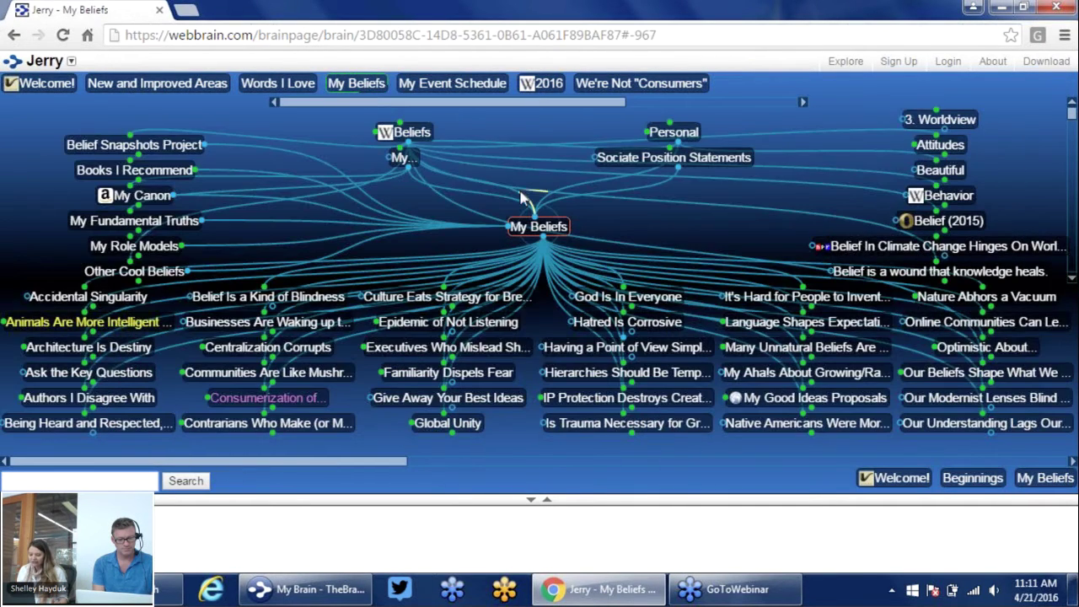
pyautogui.click(531, 503)
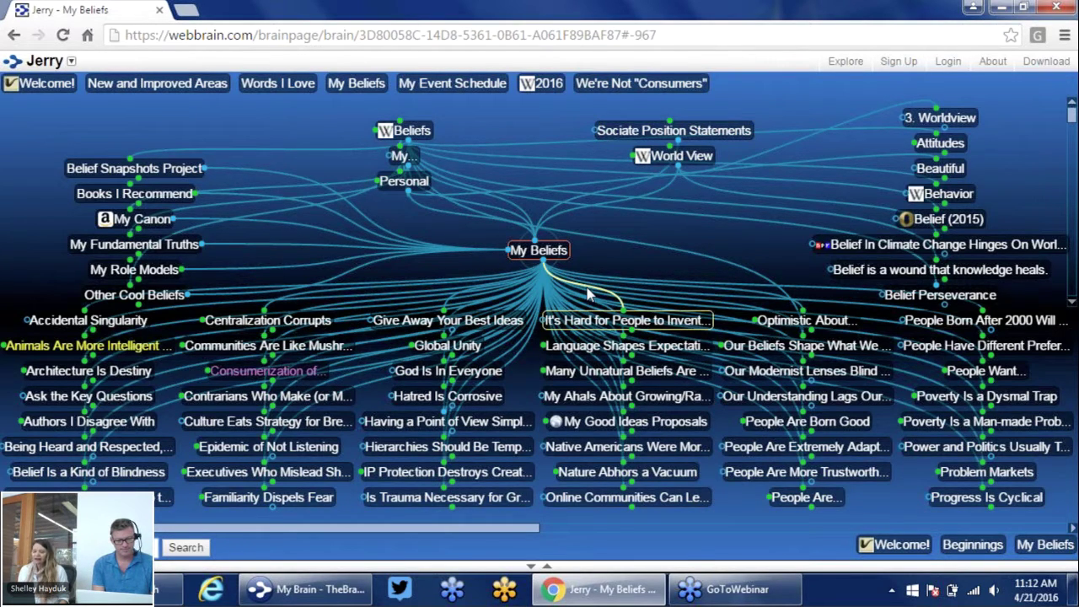
# Activate People Are Born Good to show Abraham Maslow and People Are Born Bad
pyautogui.click(773, 429)
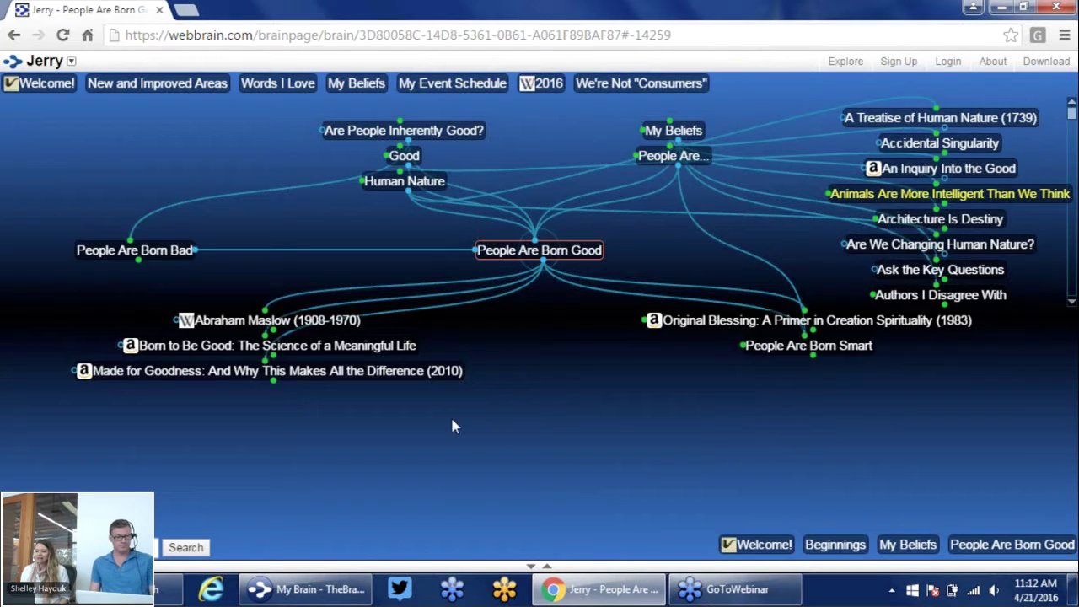
pyautogui.rightClick(342, 209)
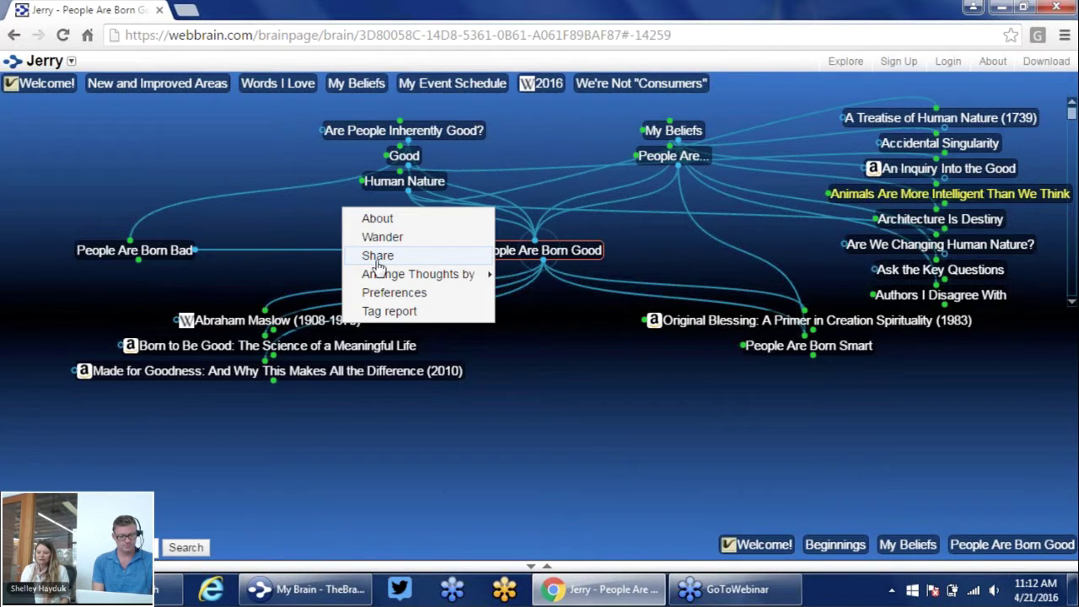
pyautogui.click(377, 258)
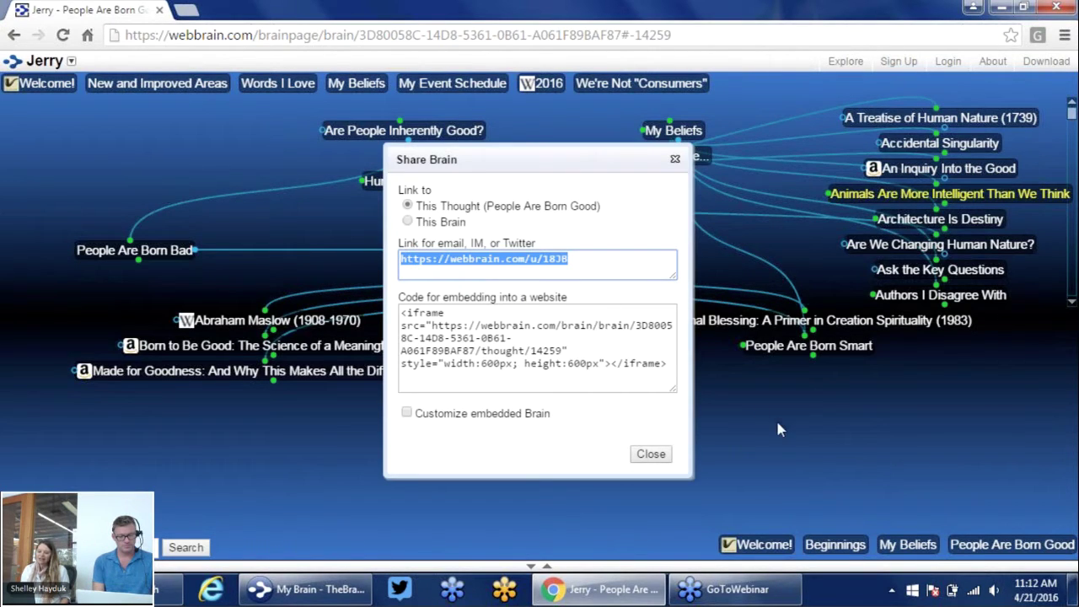
pyautogui.click(675, 160)
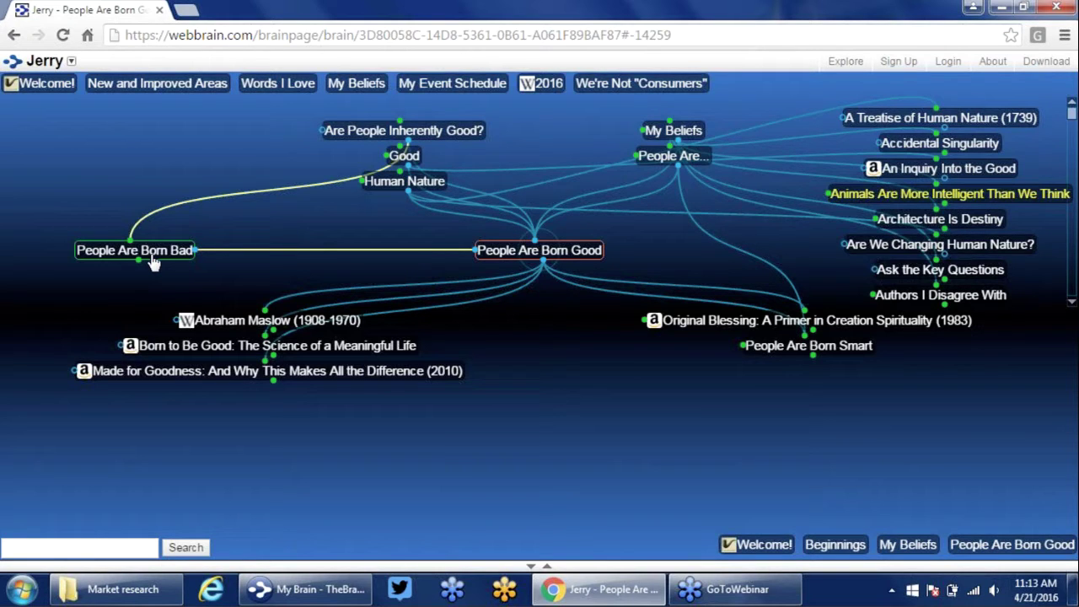
# Activate People Are Born Bad, then Steven Pinker, on the way to Psychologists
pyautogui.click(152, 257)
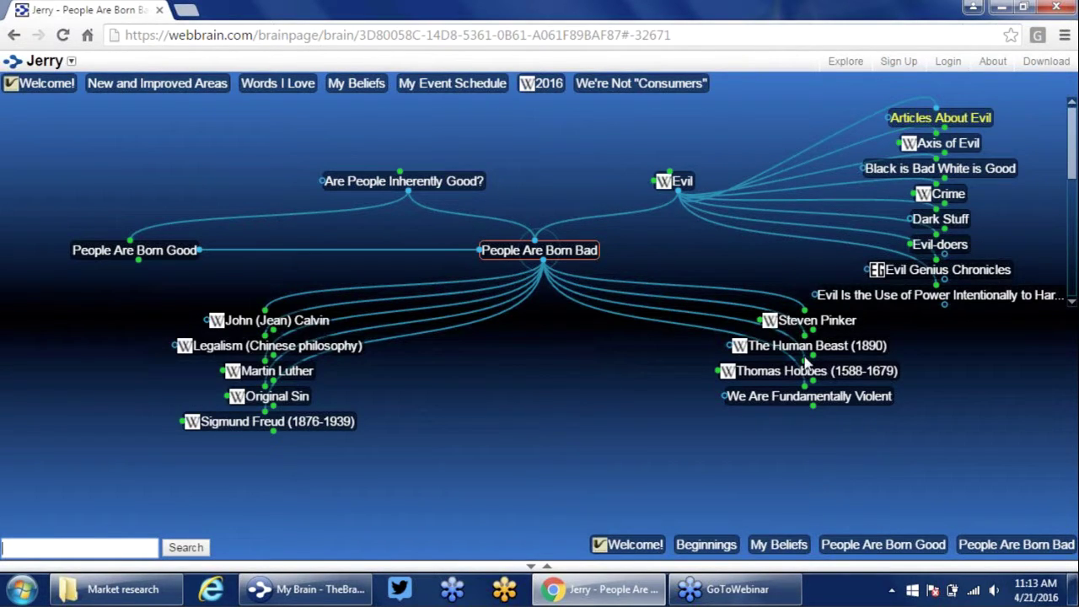
pyautogui.click(830, 324)
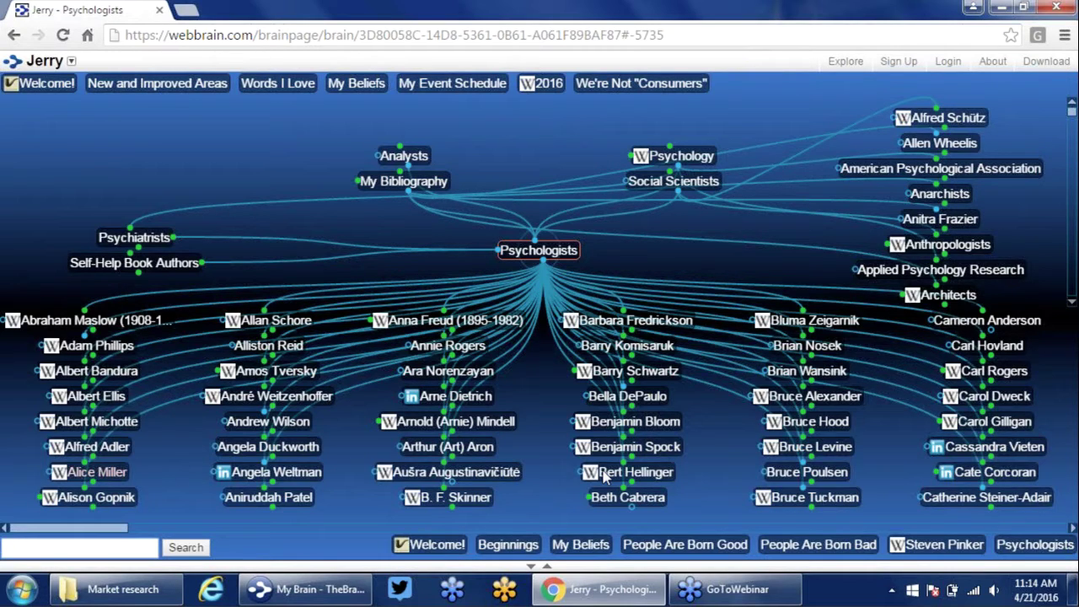
# Centre on Self-Help Book Authors, then search 'GTD' and open 'GTD - A New Cult for the Info Age'
pyautogui.click(186, 264)
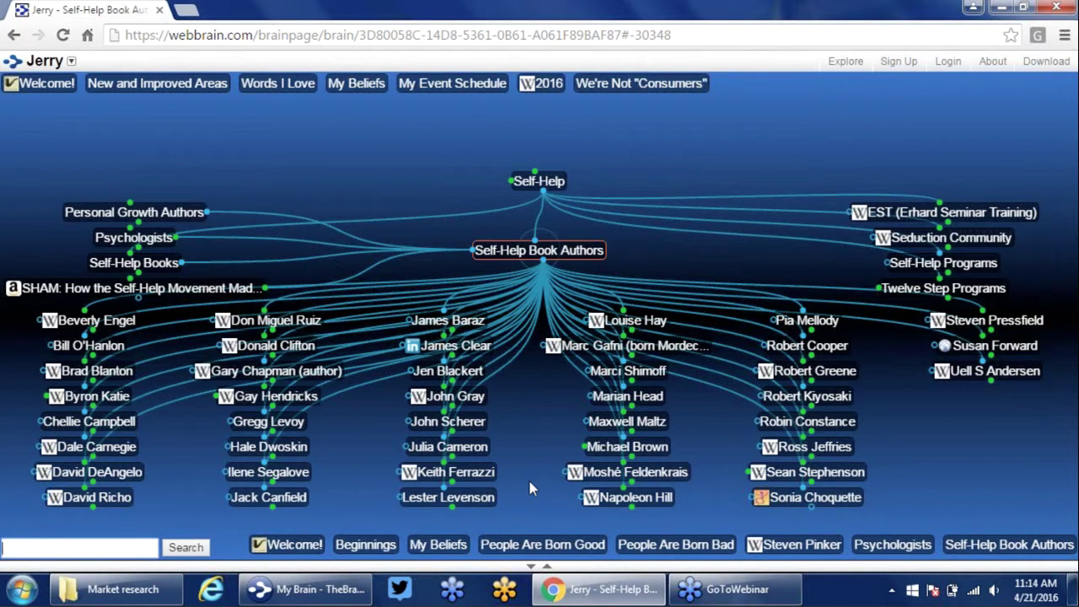
pyautogui.write('david all')
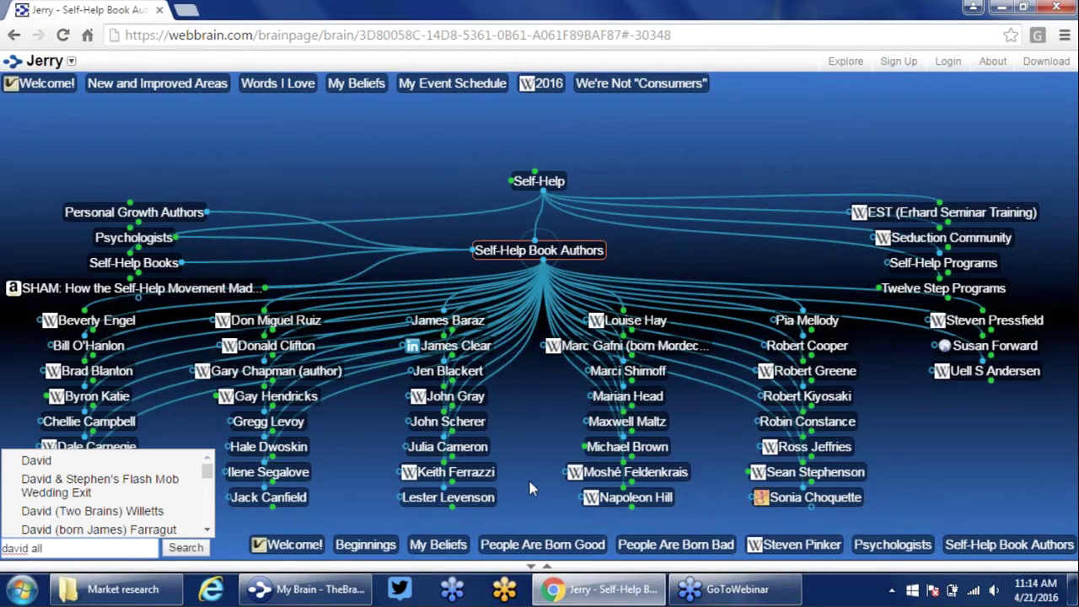
pyautogui.write('e')
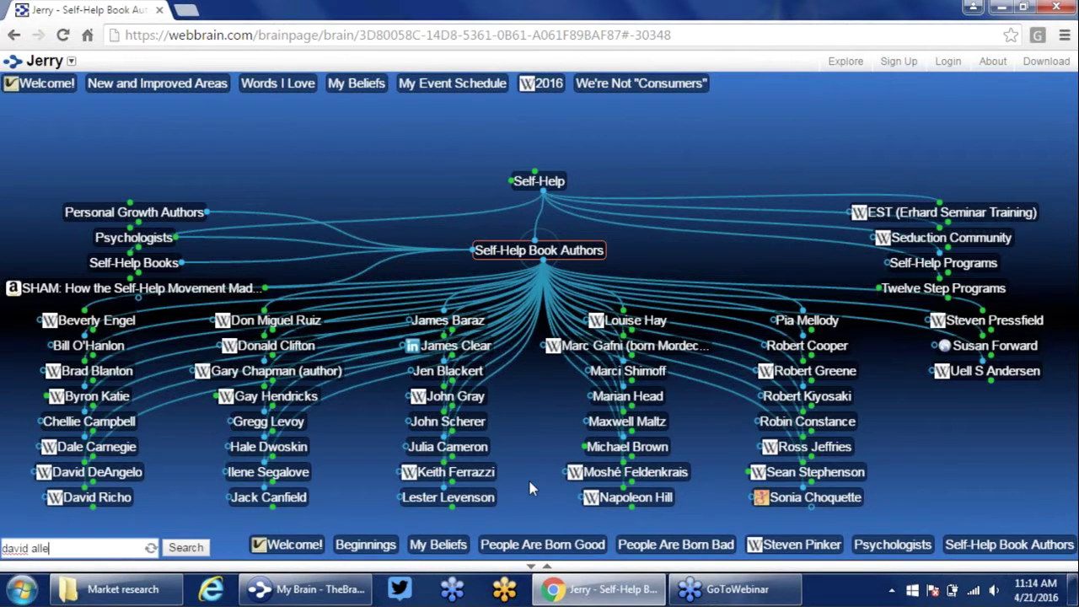
pyautogui.press('BackSpace')
pyautogui.write('an')
pyautogui.press('BackSpace')
pyautogui.press('BackSpace')
pyautogui.press('BackSpace')
pyautogui.press('BackSpace')
pyautogui.press('BackSpace')
pyautogui.press('BackSpace')
pyautogui.press('BackSpace')
pyautogui.press('BackSpace')
pyautogui.press('BackSpace')
pyautogui.press('BackSpace')
pyautogui.press('BackSpace')
pyautogui.write('GTD')
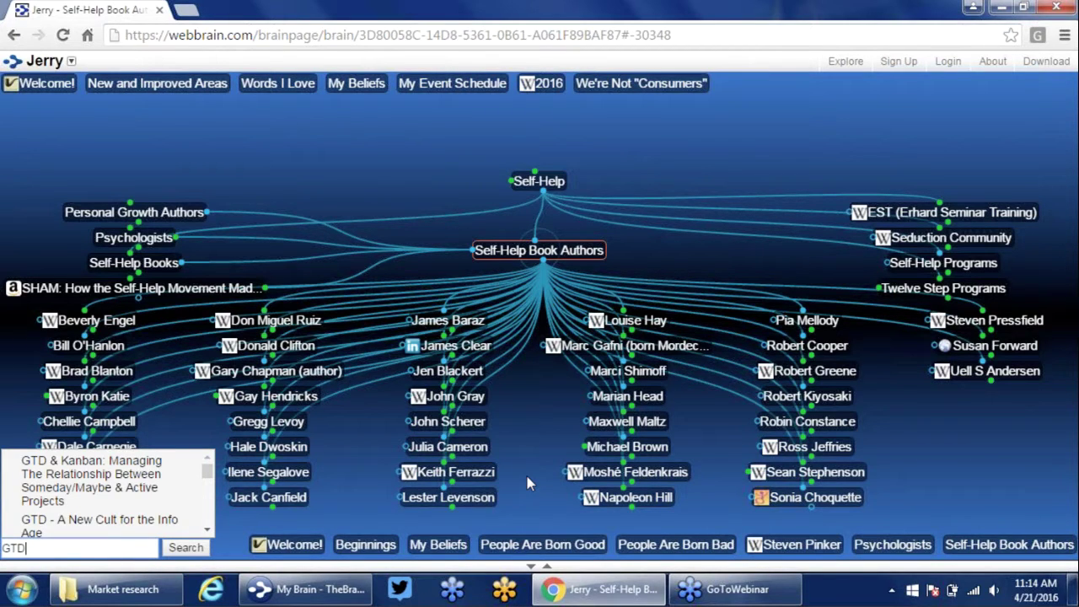
pyautogui.click(115, 530)
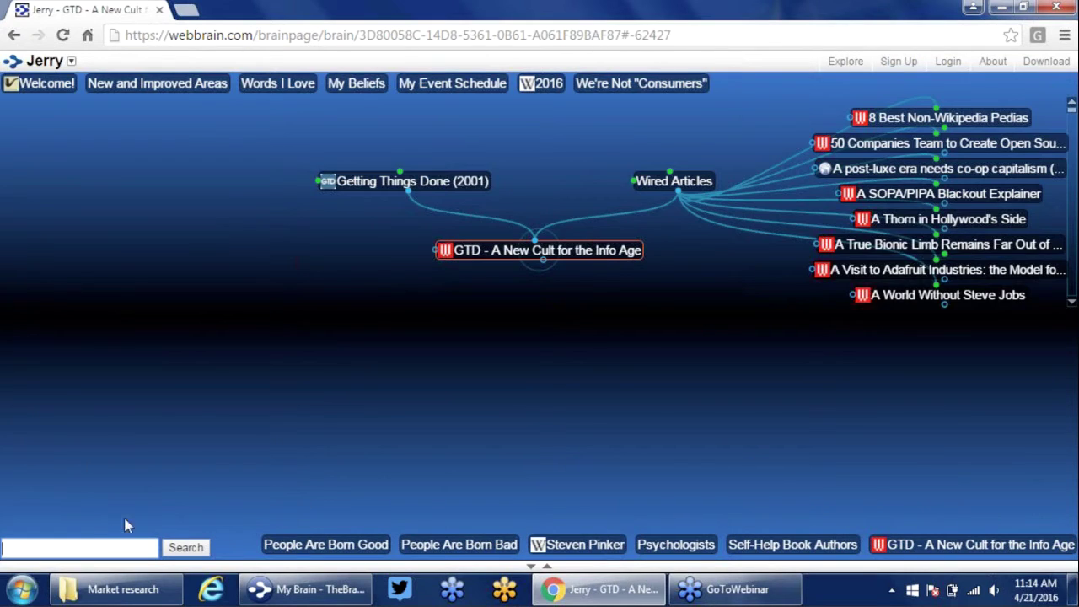
# Navigate Getting Things Done (2001), then Execution, then Business Operations
pyautogui.click(432, 184)
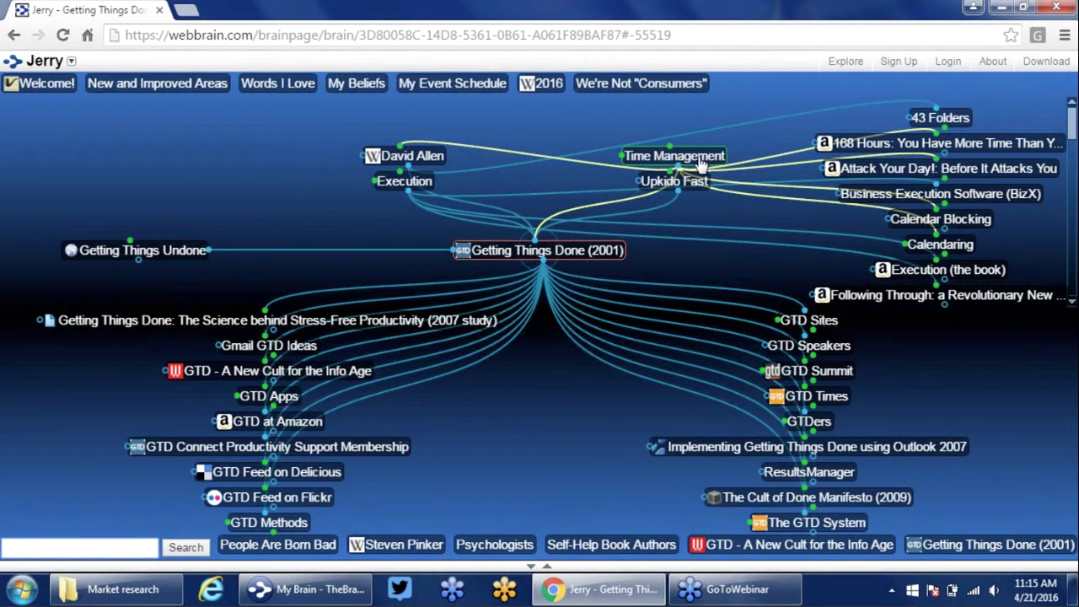
pyautogui.click(420, 186)
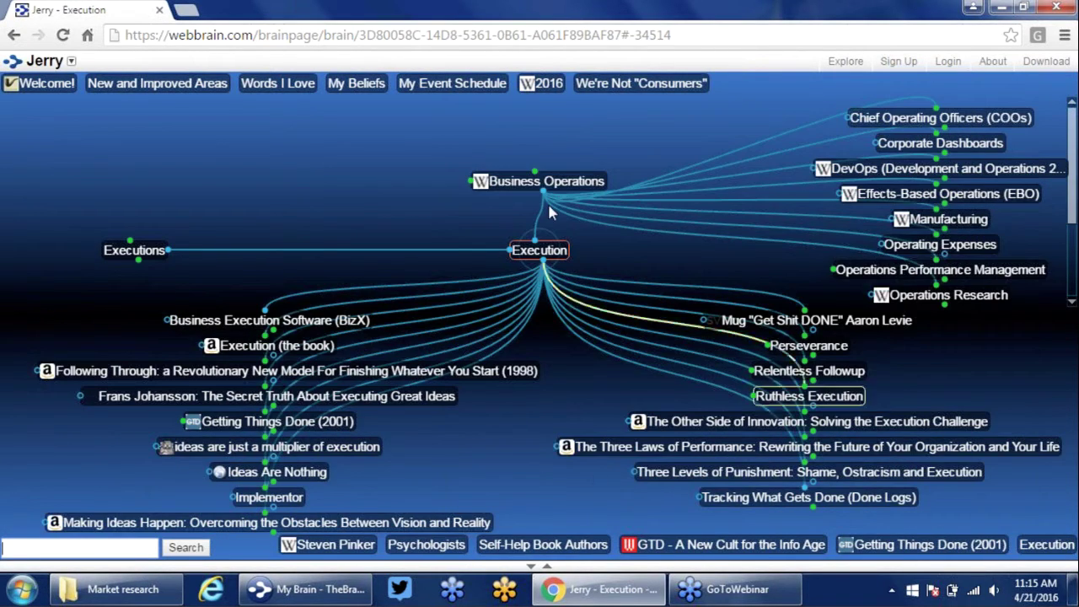
pyautogui.click(590, 184)
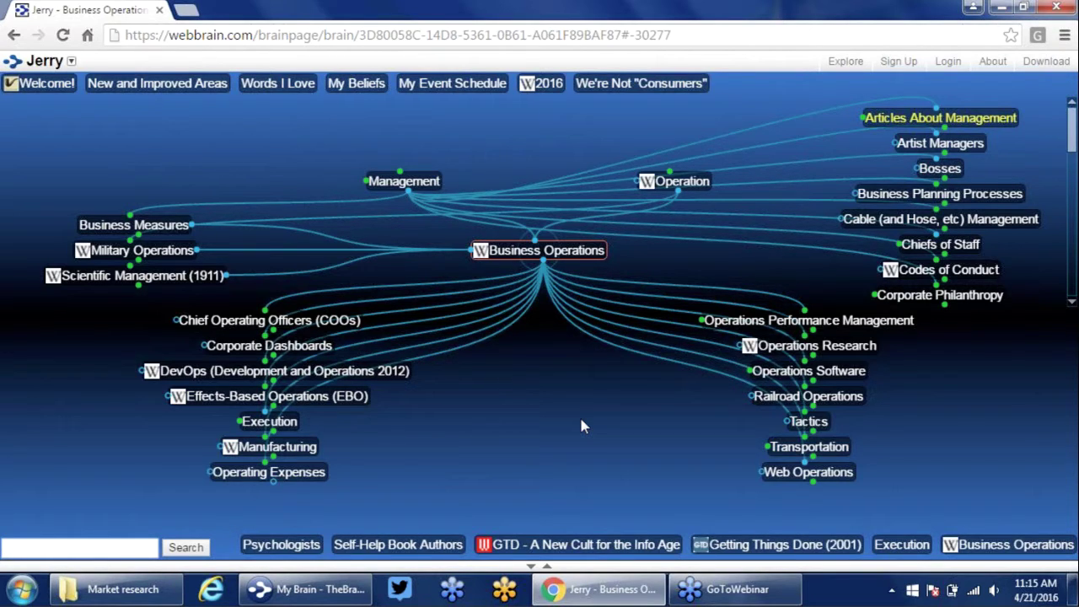
# Close the browser for TheBrain desktop on My Brain and drag the splitter down for more map room
pyautogui.press('Down')
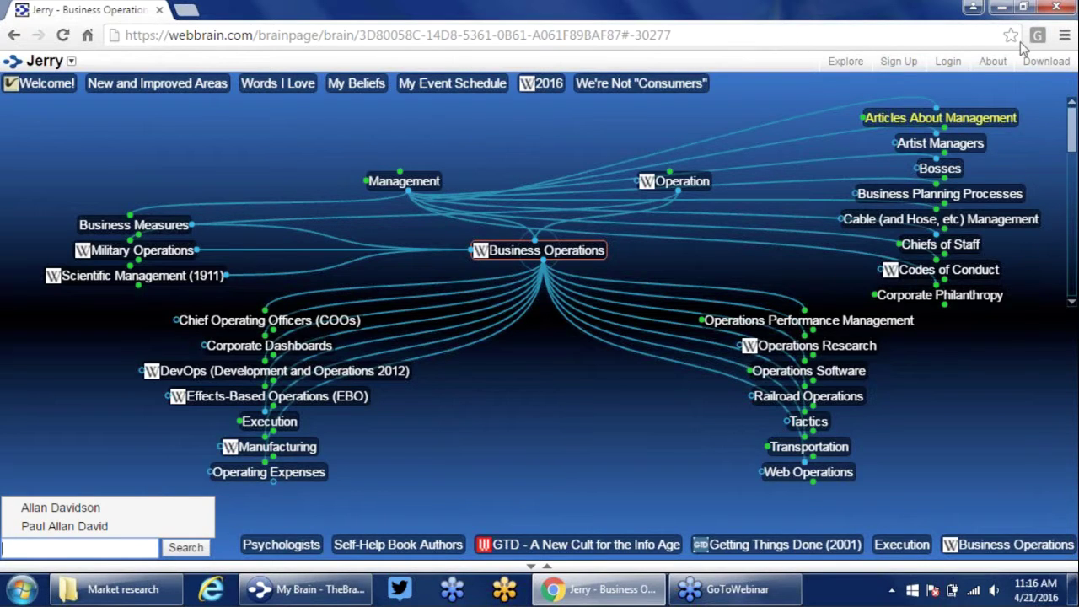
pyautogui.click(1056, 8)
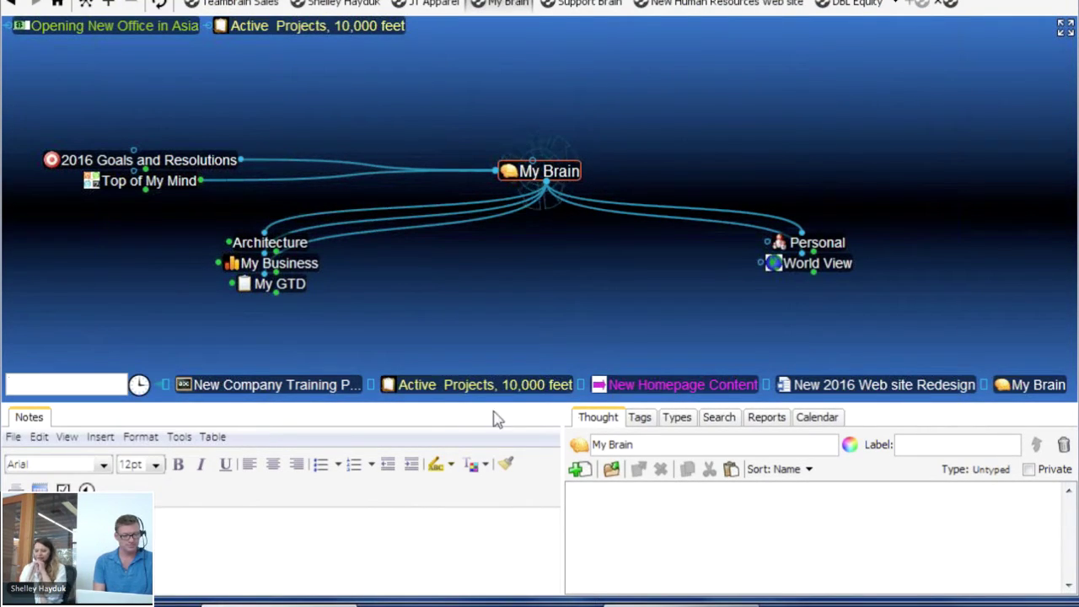
pyautogui.moveTo(495, 403); pyautogui.dragTo(499, 430)
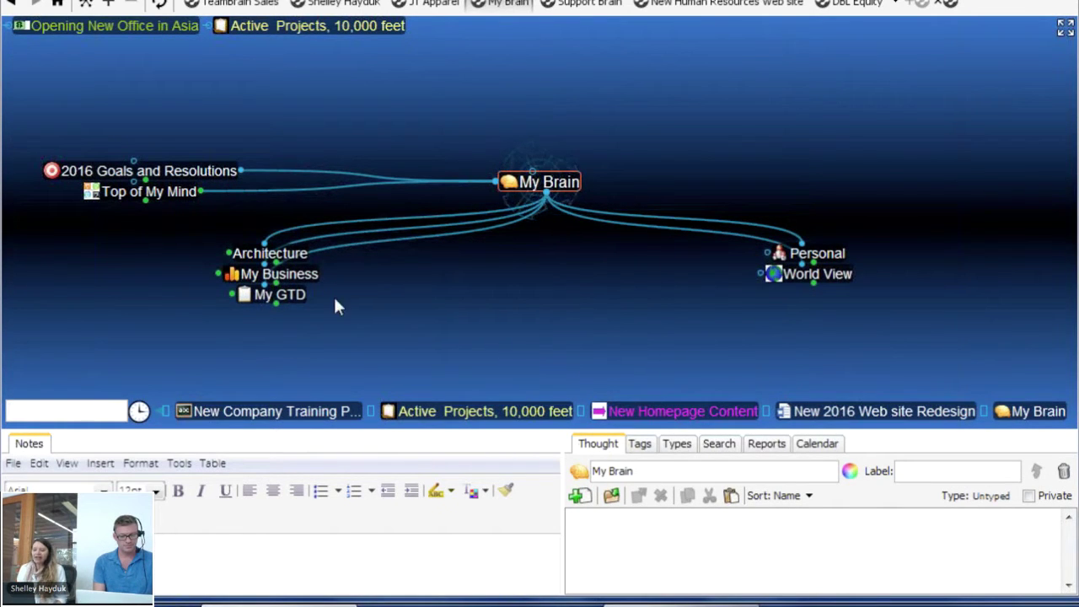
# Centre on My Business, drag the splitter lower, and open its Clients child thought
pyautogui.click(310, 285)
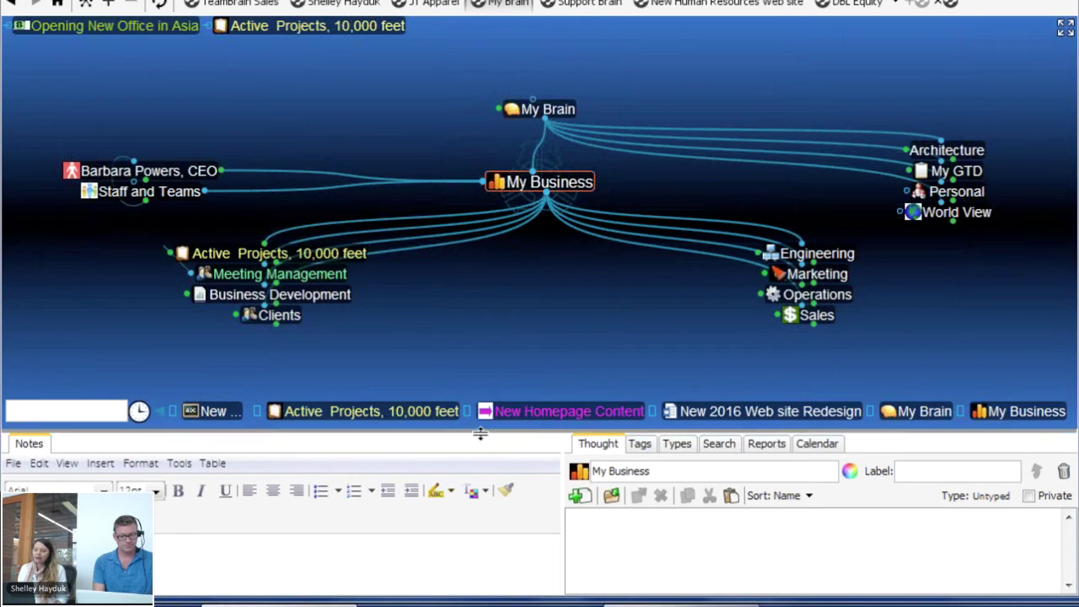
pyautogui.moveTo(481, 433); pyautogui.dragTo(484, 517)
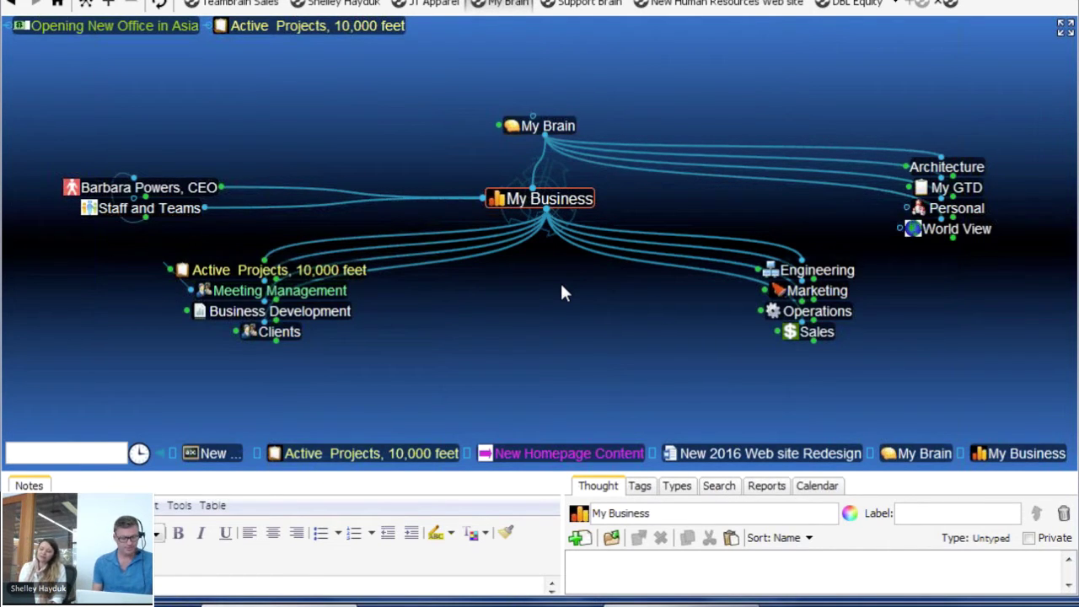
pyautogui.click(272, 333)
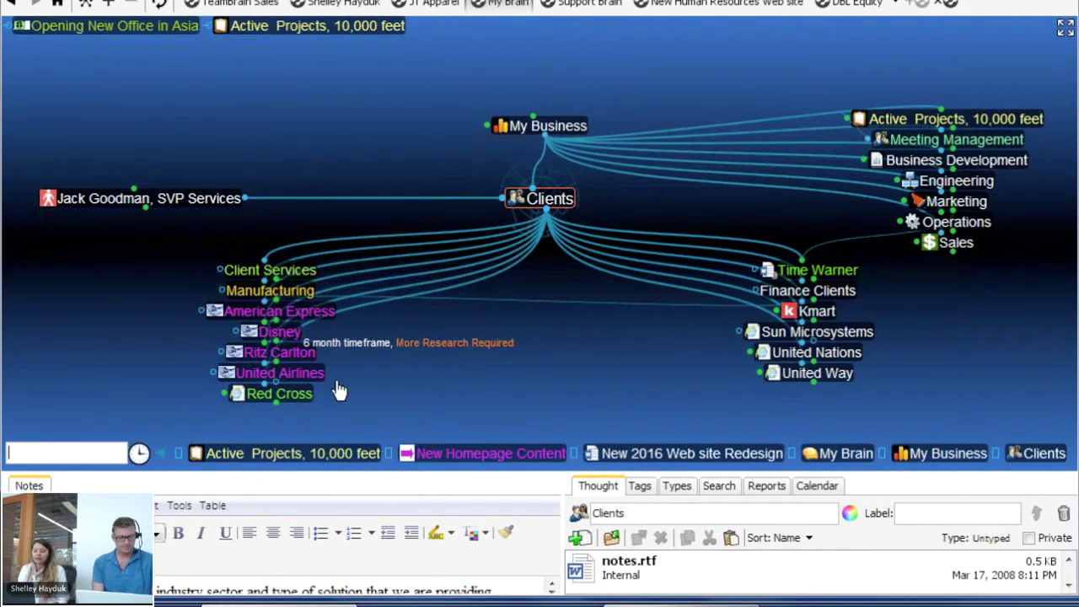
pyautogui.click(274, 371)
pyautogui.click(283, 352)
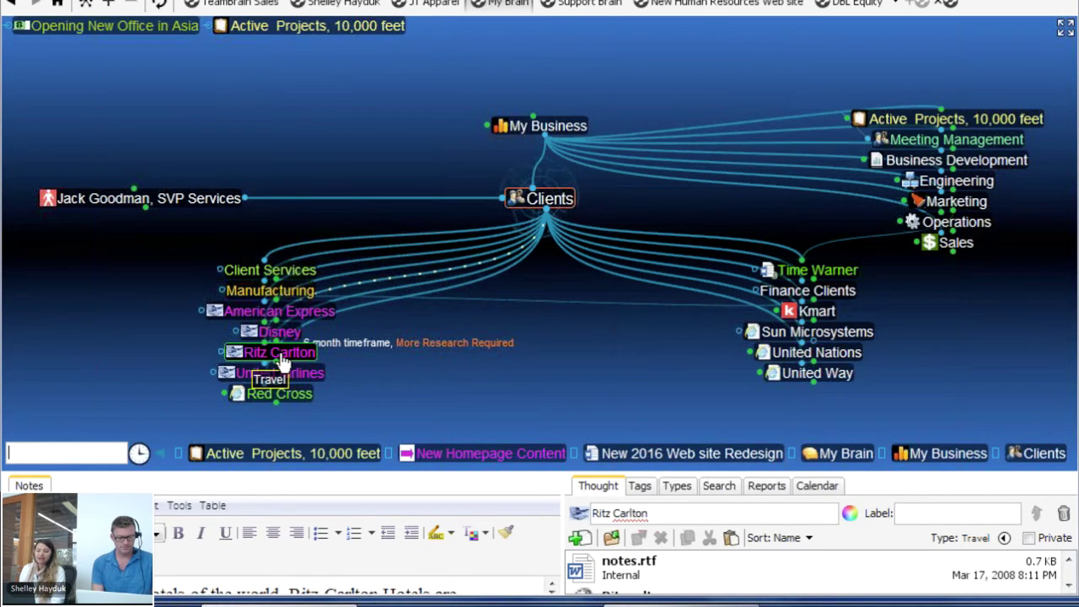
pyautogui.click(282, 334)
pyautogui.click(287, 314)
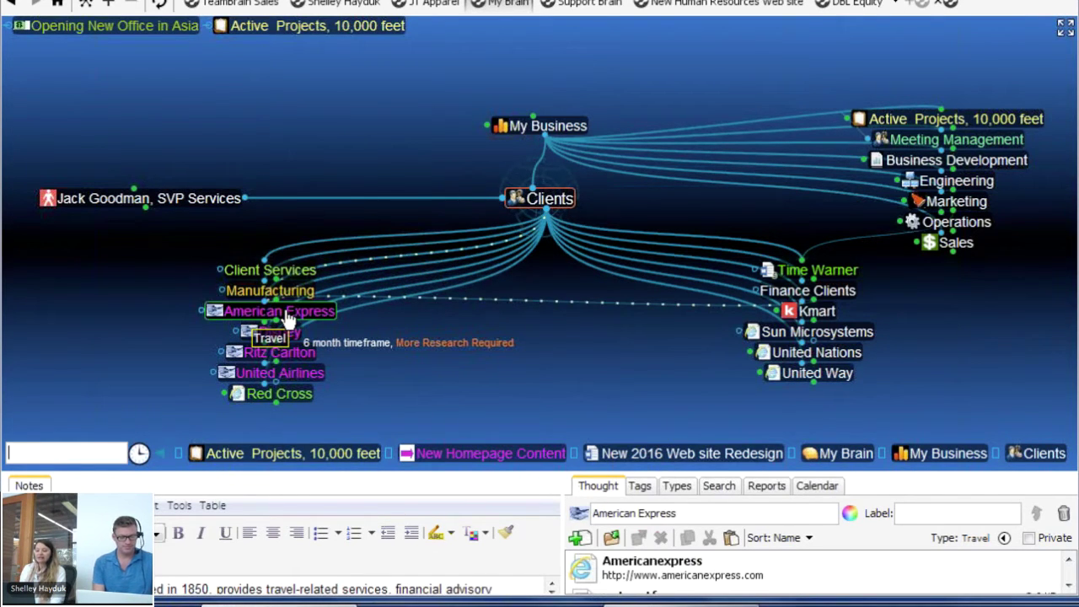
pyautogui.click(286, 293)
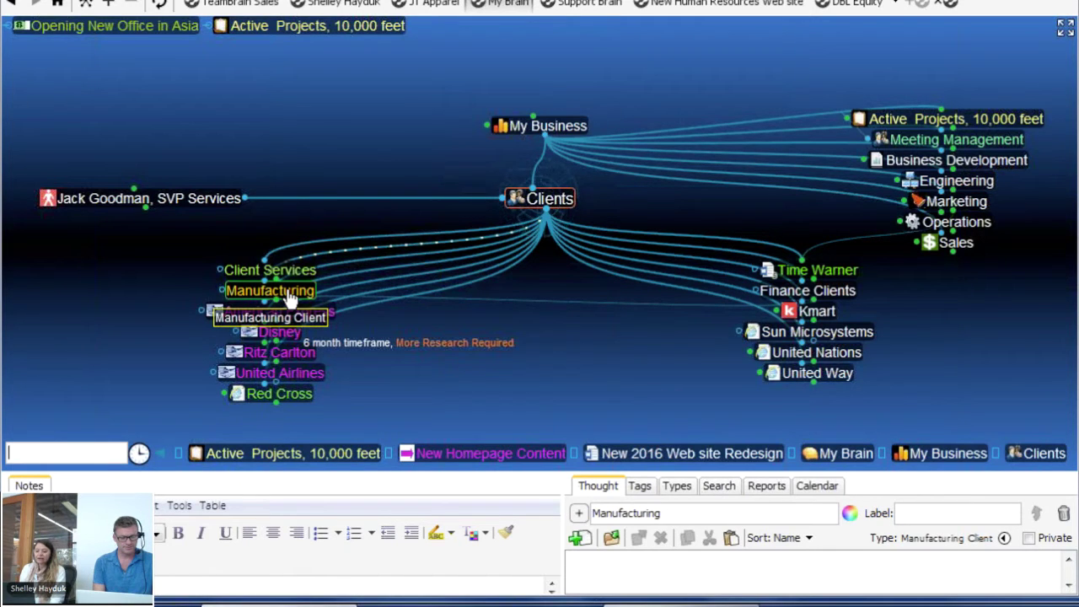
pyautogui.click(297, 396)
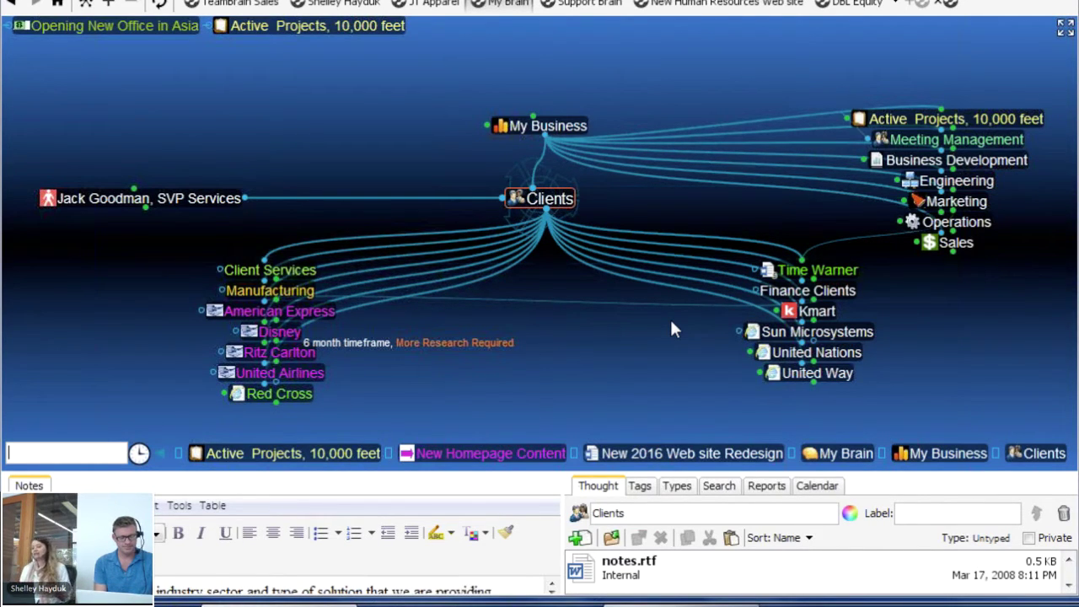
# Navigate My Business, Personal, and Vacation and Travel to reach Diving
pyautogui.click(566, 135)
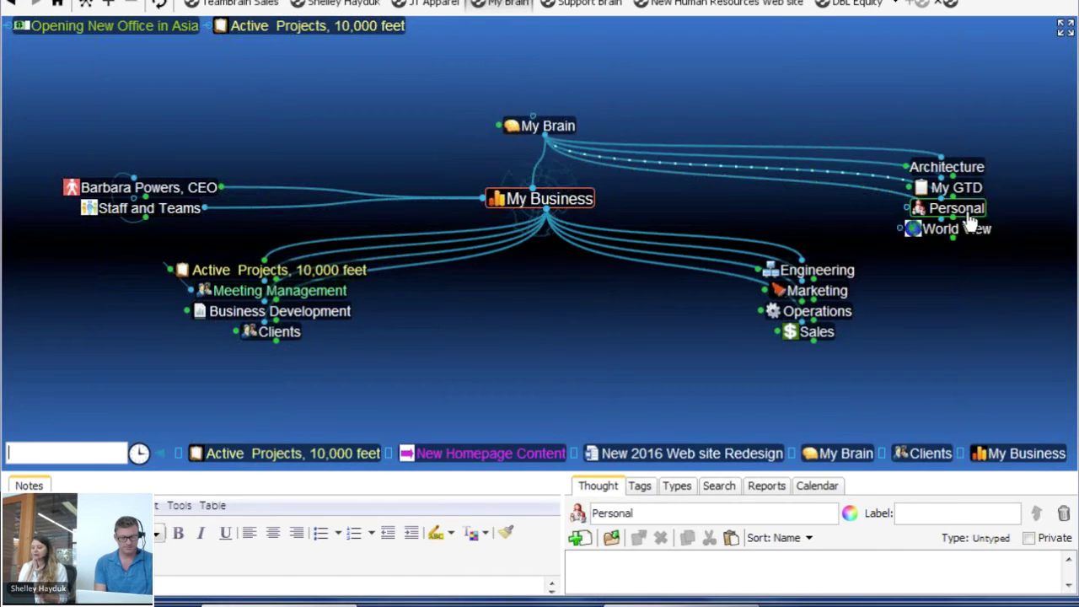
pyautogui.click(965, 210)
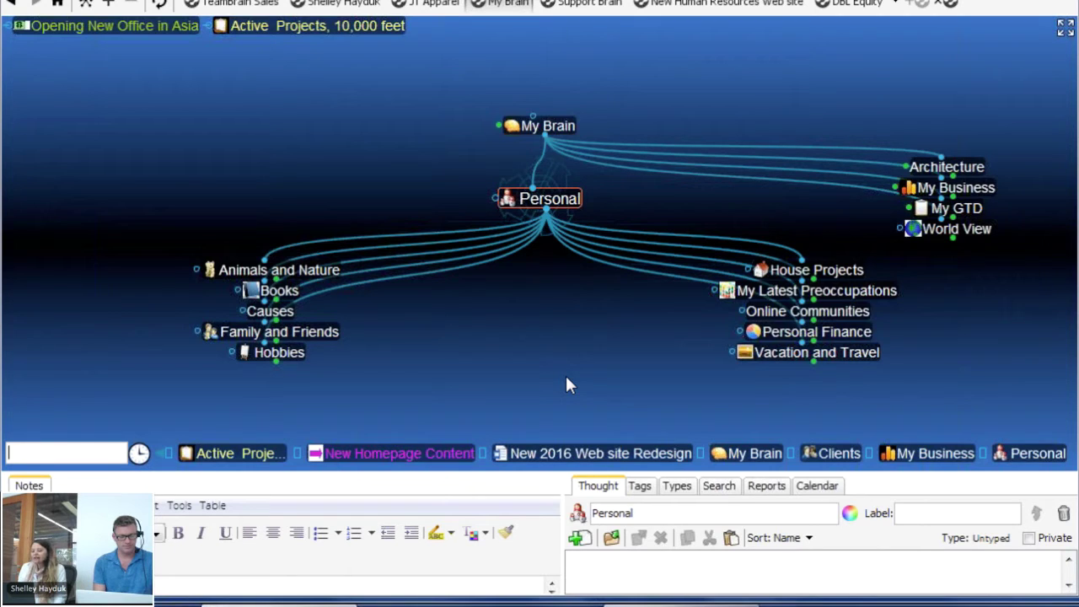
pyautogui.click(843, 367)
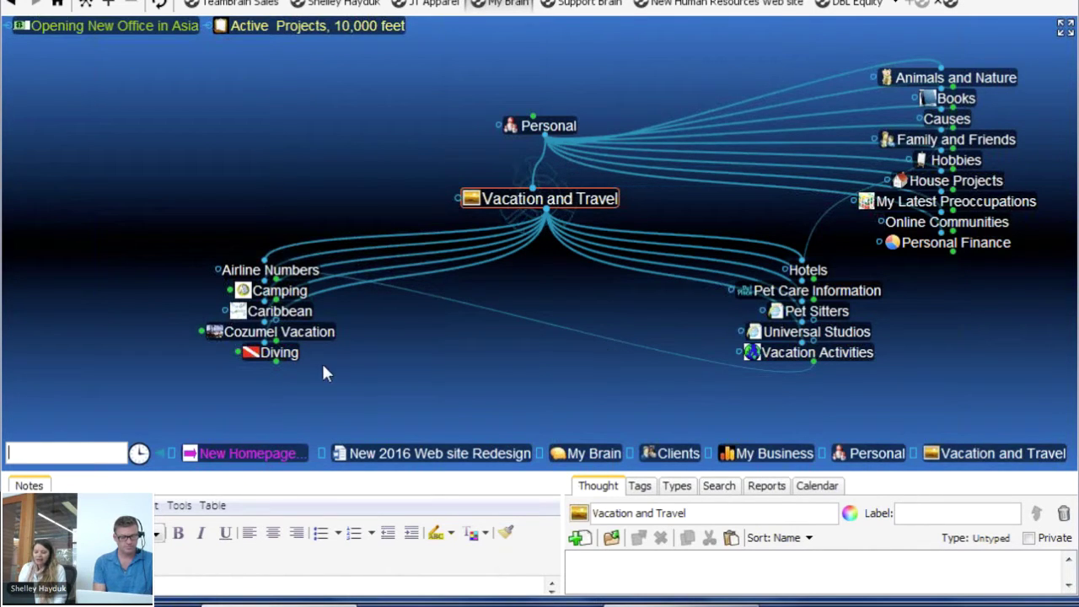
pyautogui.click(293, 356)
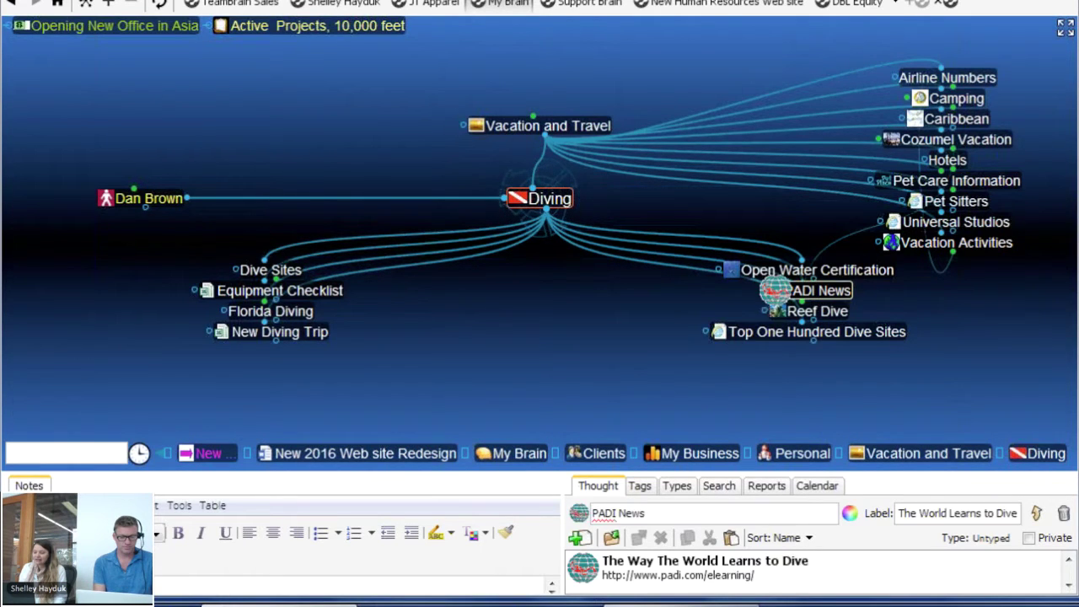
# View the Open Water Certification page and Equipment Checklist, raise the splitter, then return to Diving
pyautogui.click(736, 268)
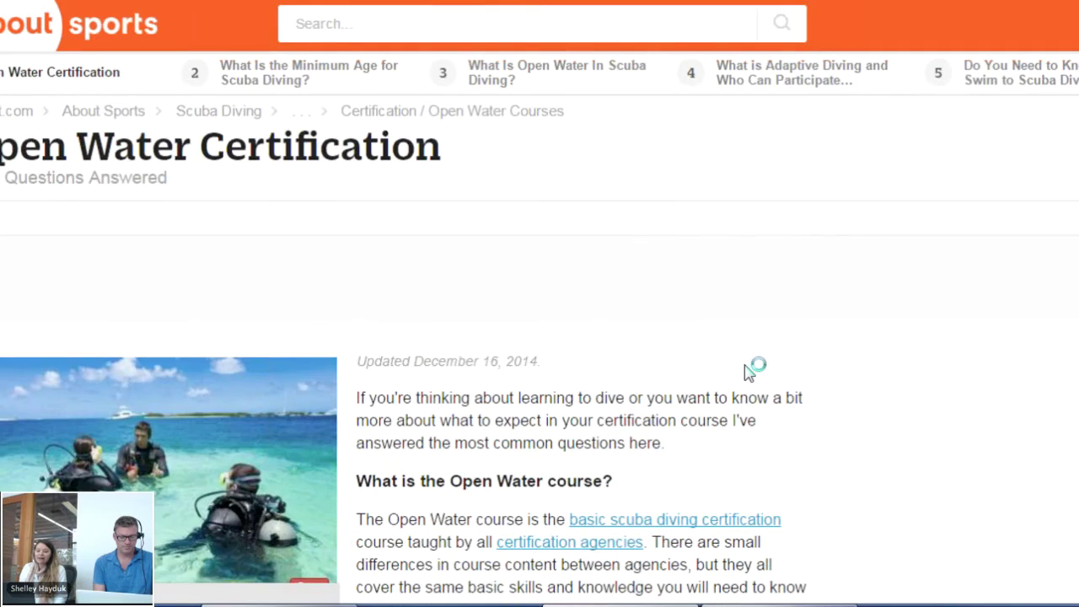
pyautogui.scroll(-5, 748, 371)
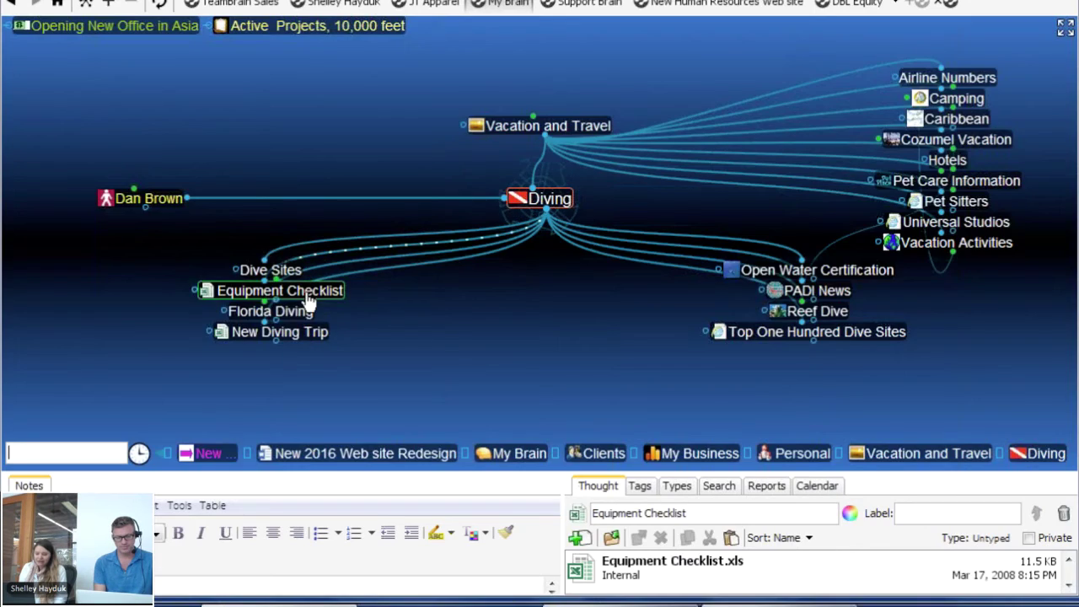
pyautogui.click(215, 291)
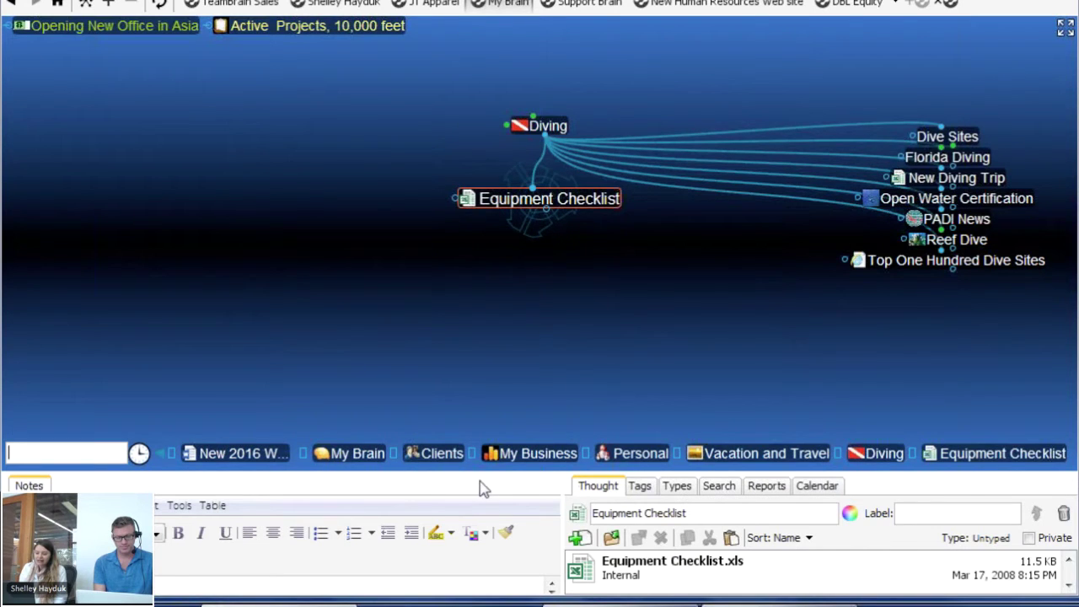
pyautogui.moveTo(478, 478); pyautogui.dragTo(480, 404)
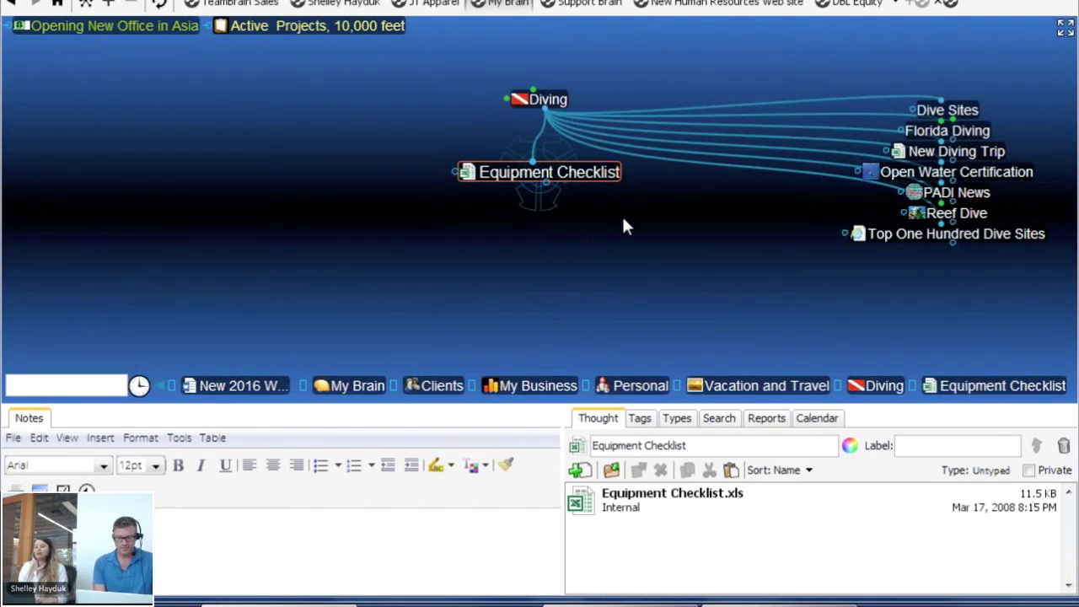
pyautogui.click(561, 100)
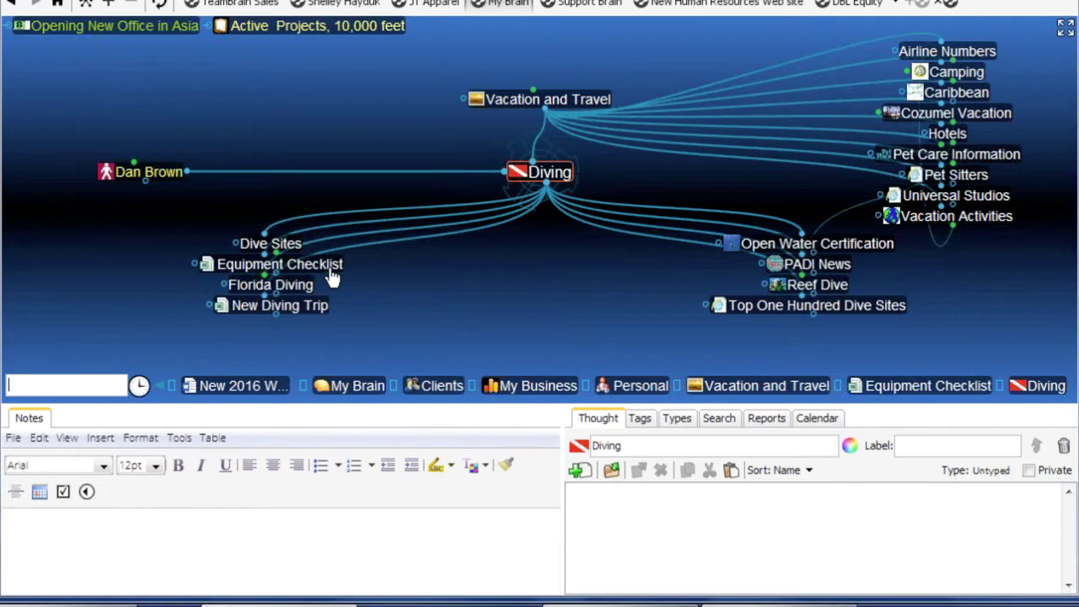
# Activate Open Water Certification, move the splitter up and back, then go via Diving to Vacation and Travel
pyautogui.moveTo(330, 272)
pyautogui.moveTo(784, 253)
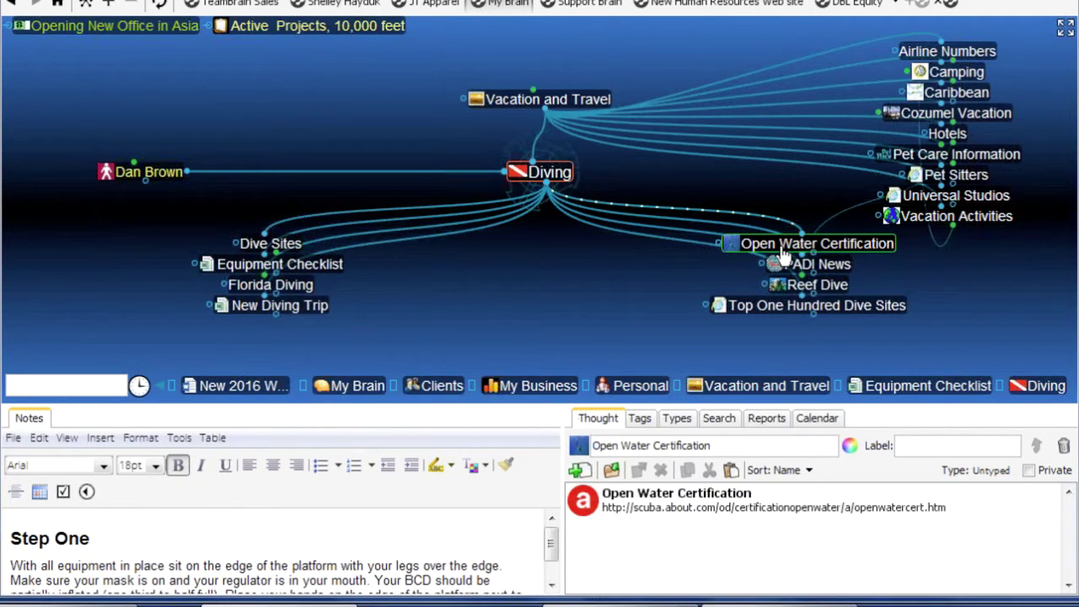
pyautogui.click(782, 248)
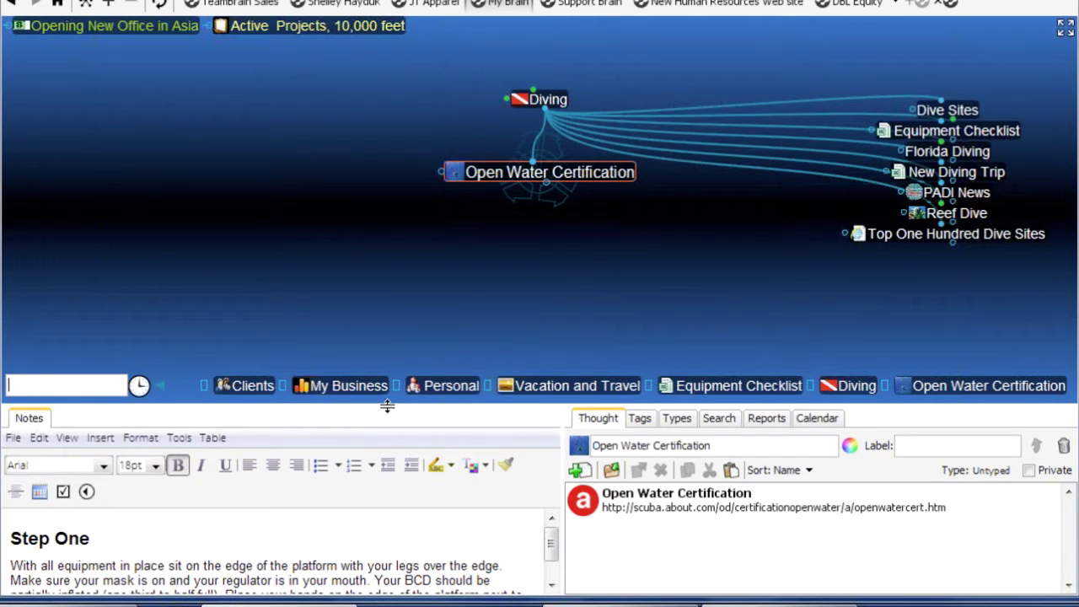
pyautogui.moveTo(389, 403); pyautogui.dragTo(398, 255)
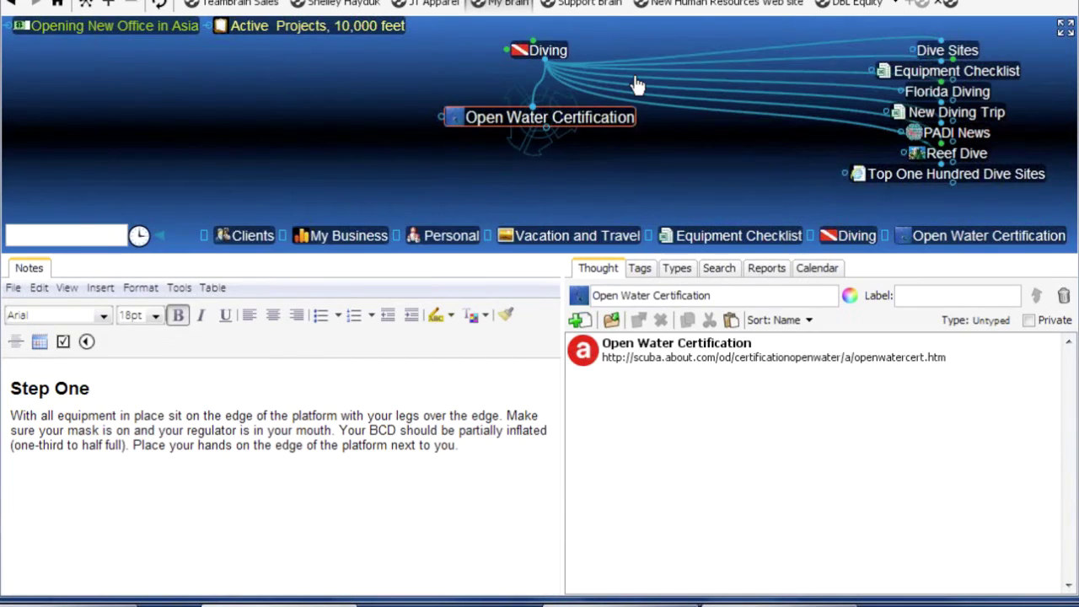
pyautogui.moveTo(493, 253); pyautogui.dragTo(491, 363)
pyautogui.click(546, 86)
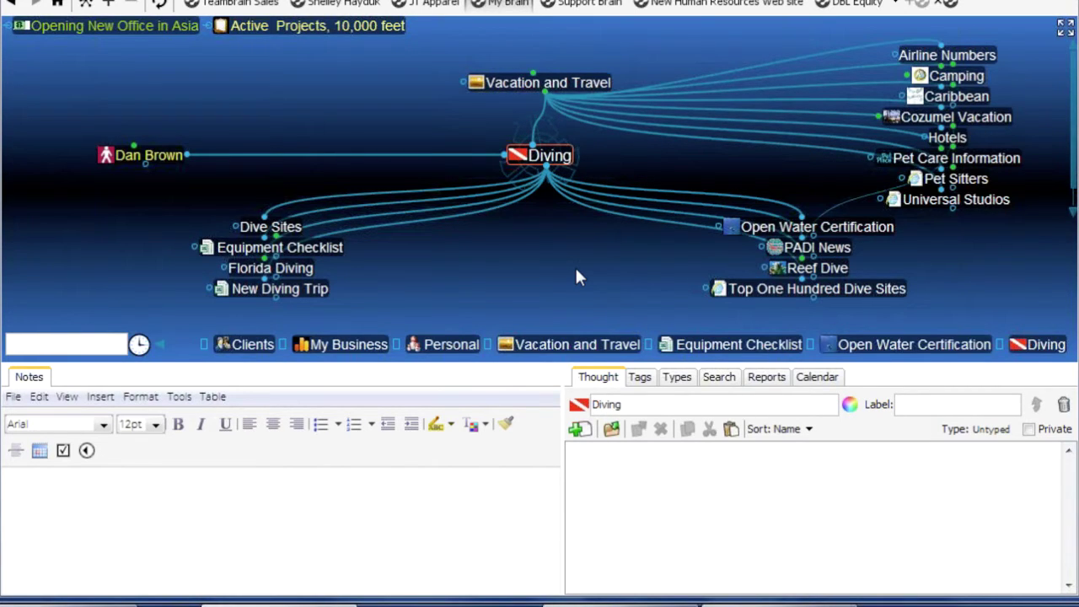
pyautogui.click(583, 81)
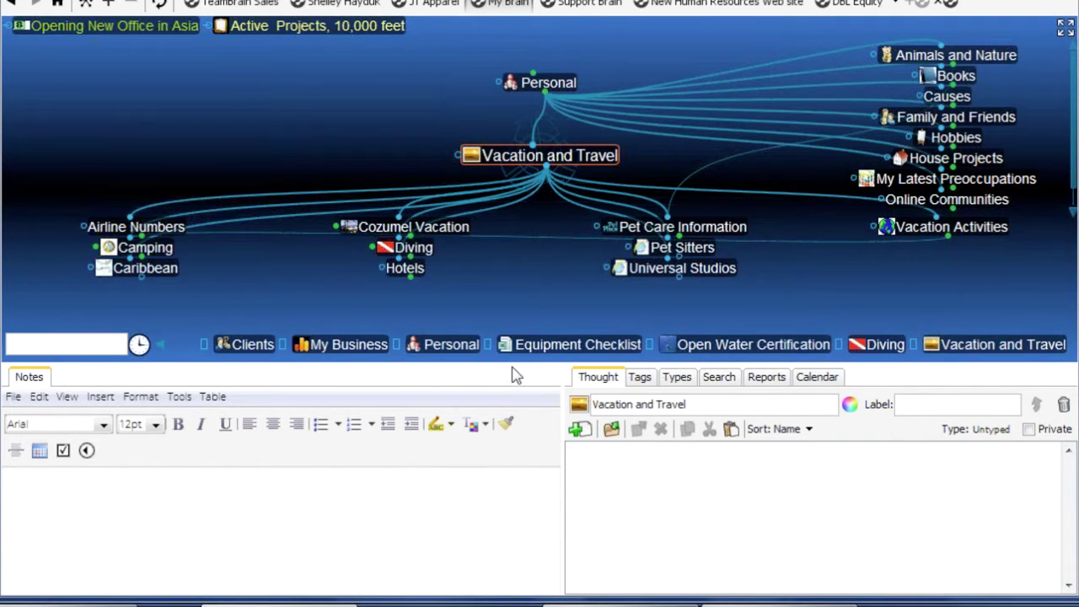
# Go from Personal Finance and Taxes to My Investments, lowering the panels to enlarge the map
pyautogui.moveTo(511, 365); pyautogui.dragTo(516, 421)
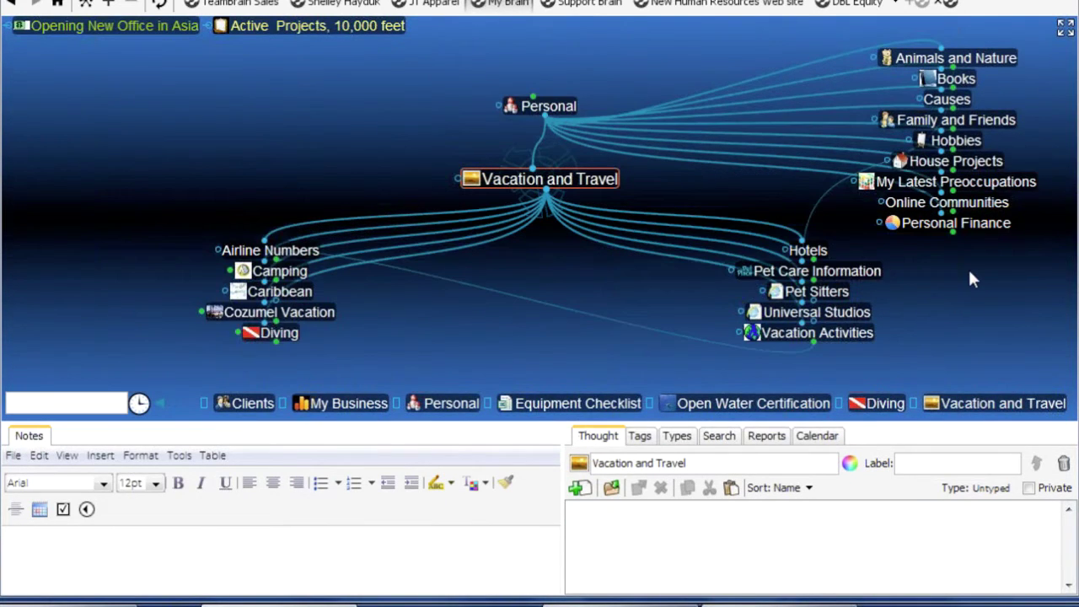
pyautogui.click(980, 227)
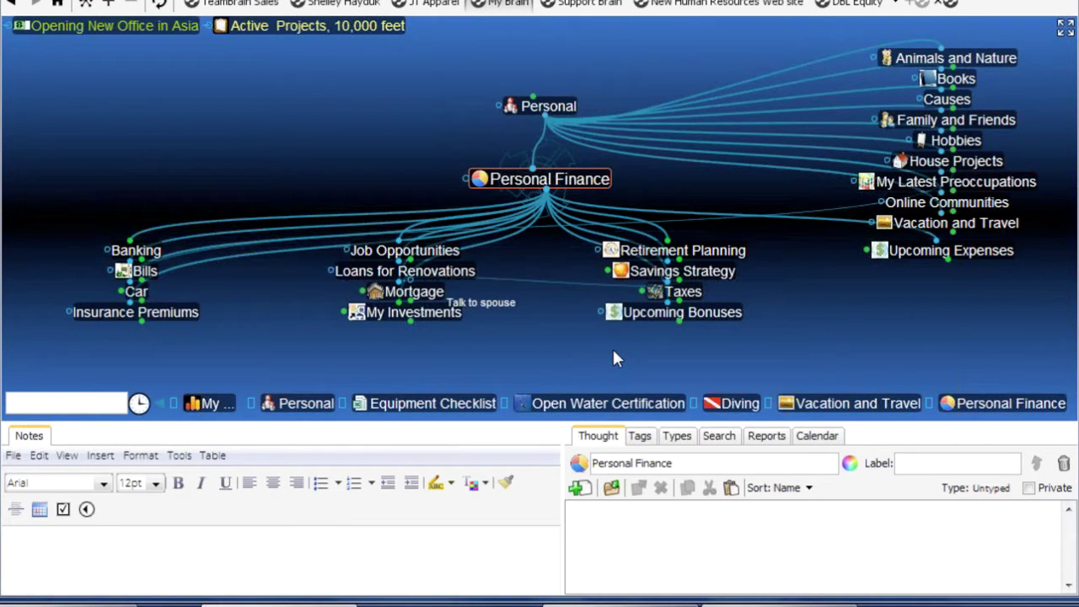
pyautogui.click(682, 290)
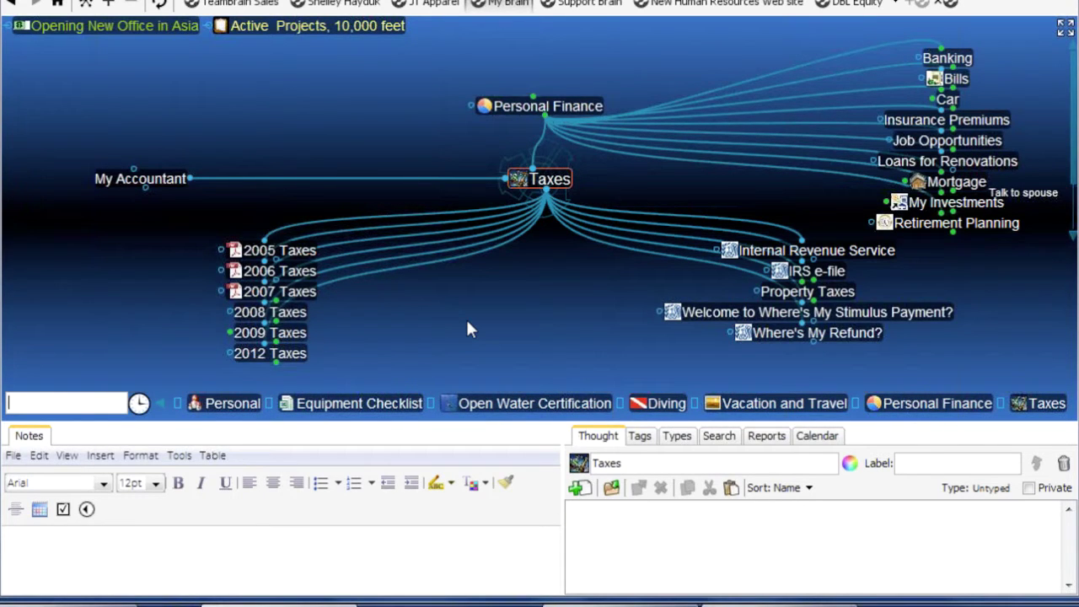
pyautogui.click(560, 107)
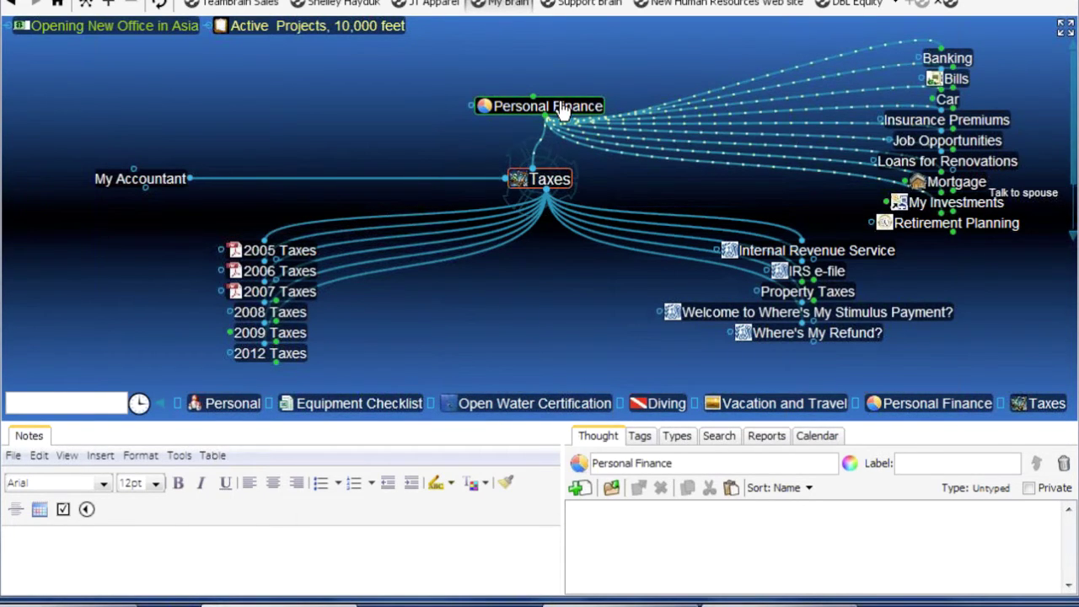
pyautogui.click(435, 320)
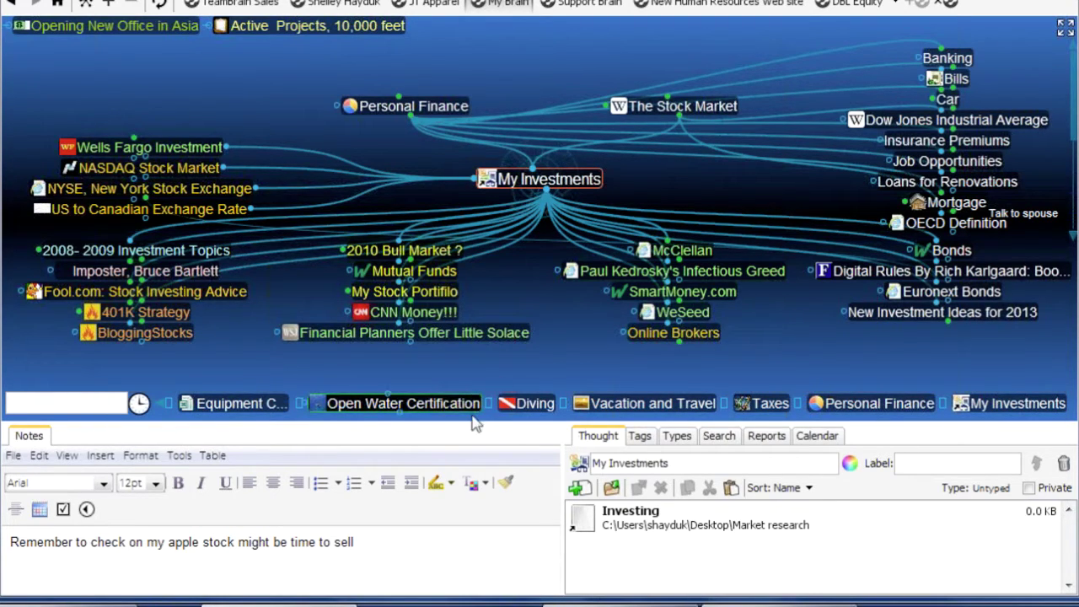
pyautogui.moveTo(483, 433); pyautogui.dragTo(477, 532)
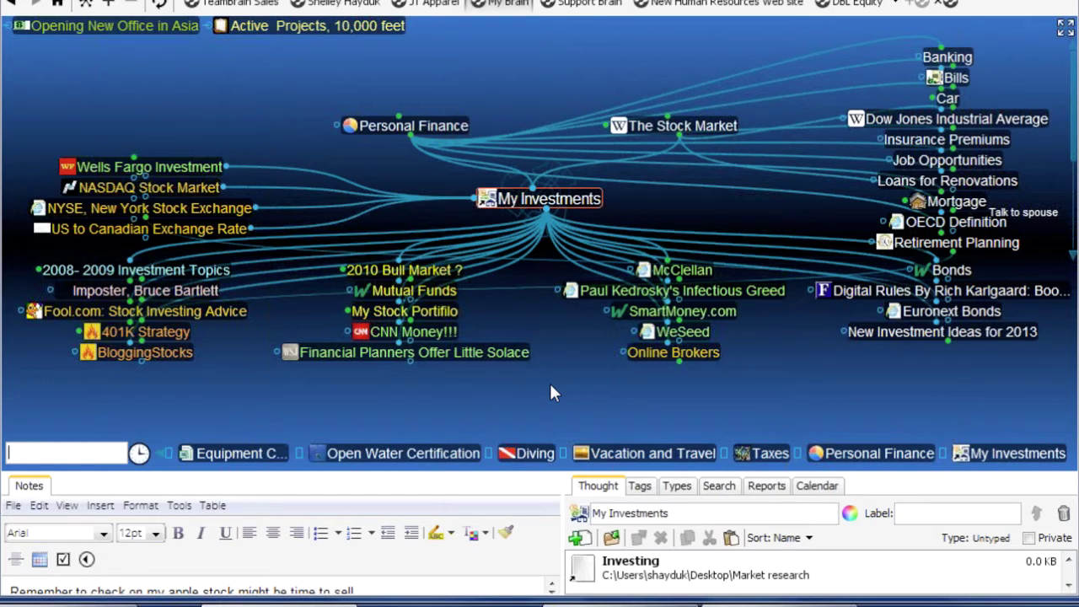
# Centre 401K Strategy, view its linked Nasdaq '401(k) Plans Explored' article, then return to the map
pyautogui.click(144, 331)
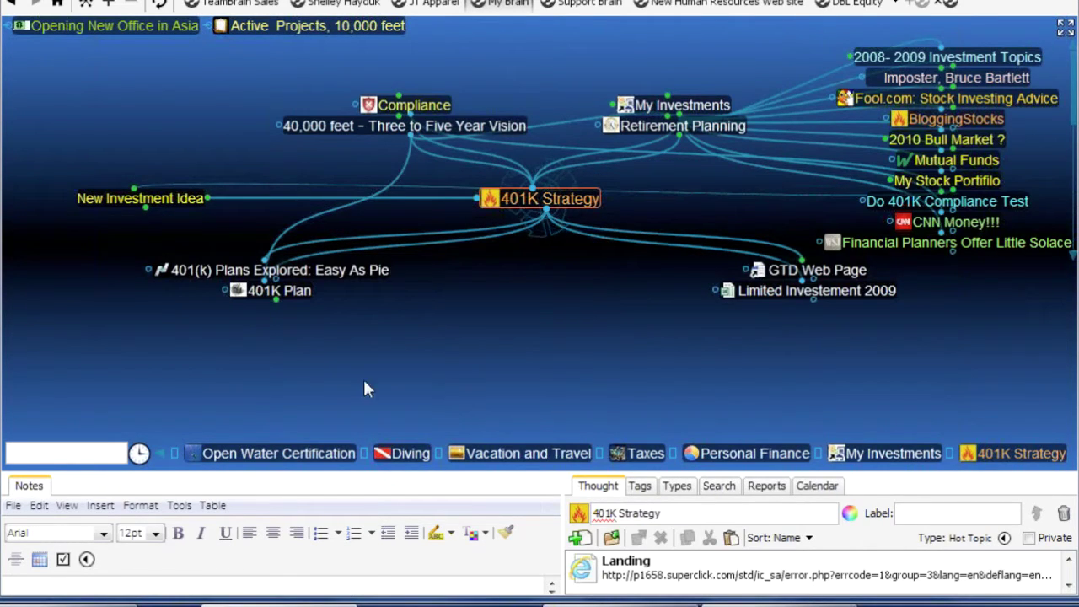
pyautogui.click(169, 279)
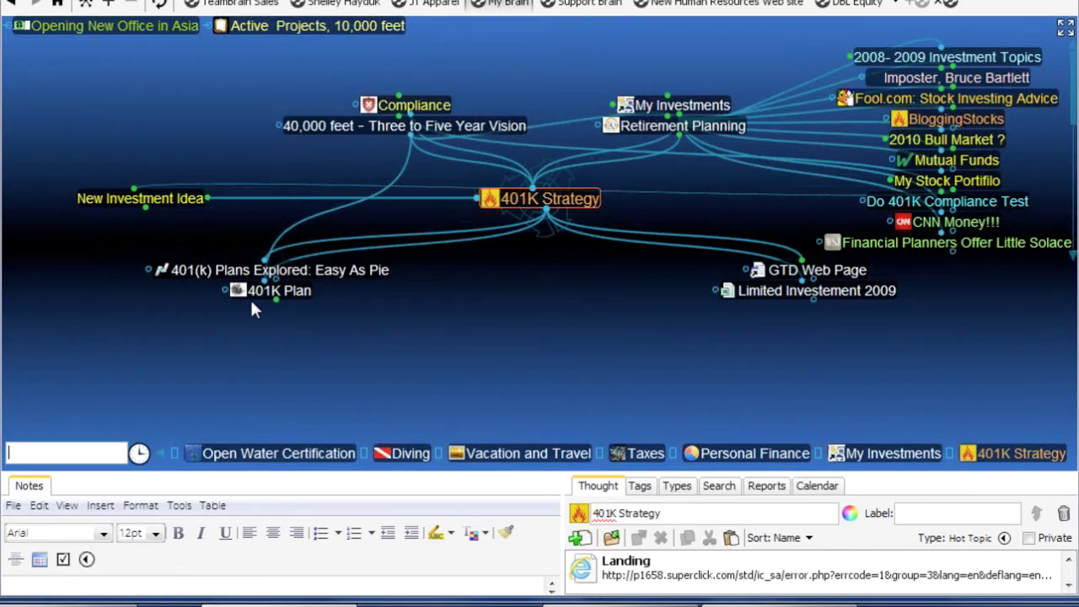
pyautogui.click(253, 295)
# Run a Google search for '401K Strategy' from the map's Web Search action
pyautogui.rightClick(180, 61)
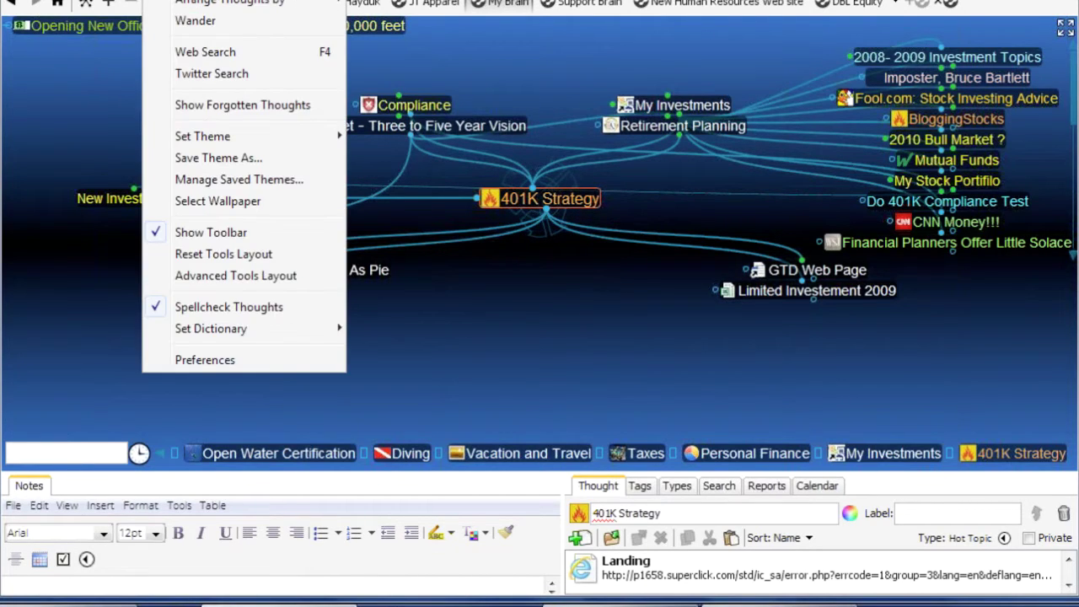
pyautogui.click(195, 52)
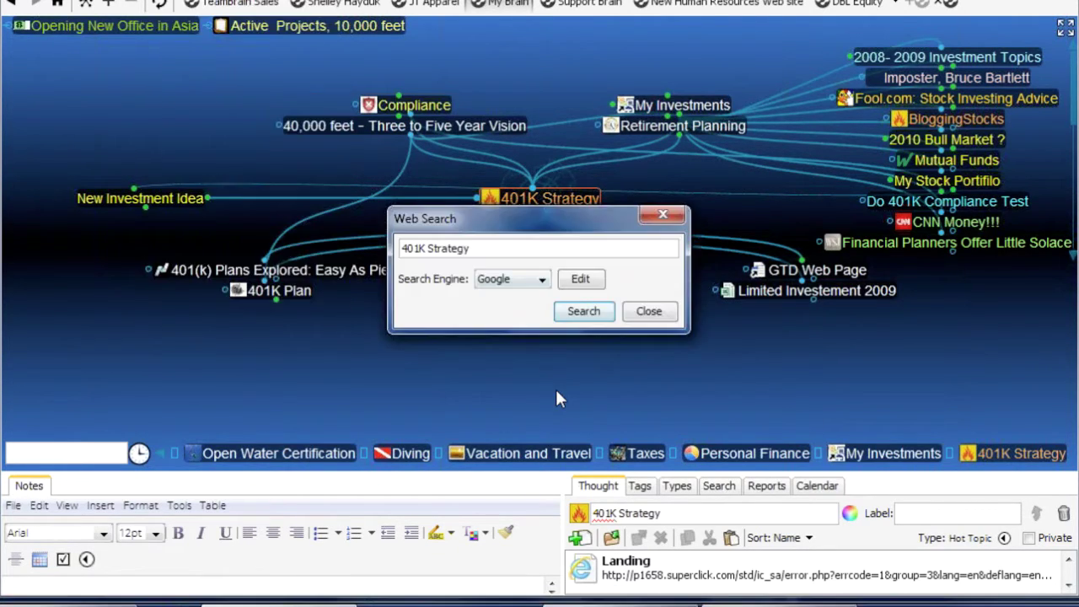
pyautogui.click(582, 312)
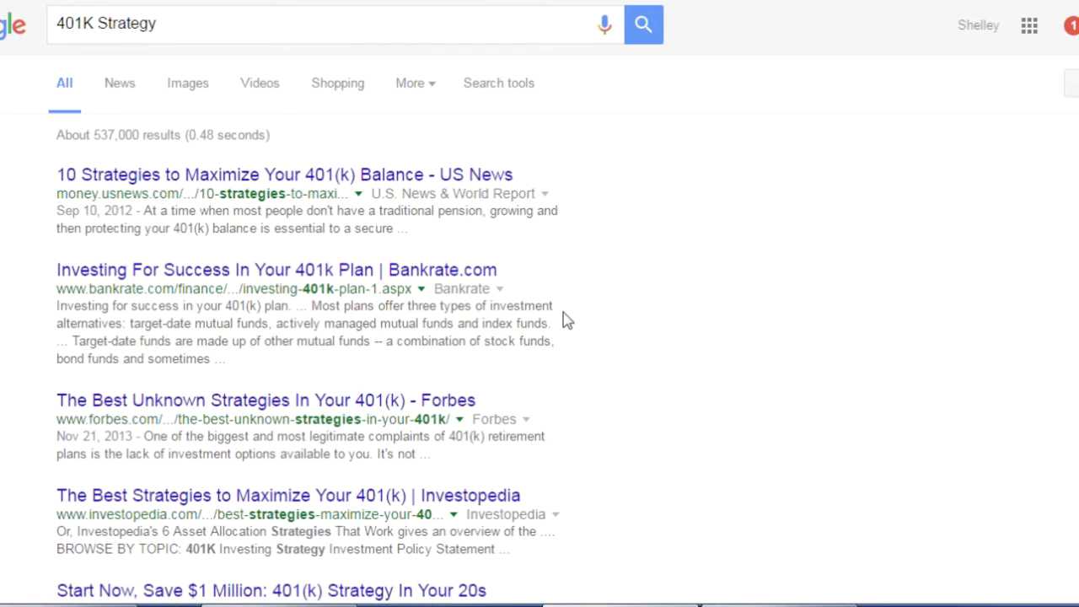
# Open the Forbes 'Do Nothing' 401(k) article from Google News and move Chrome down to reveal the map
pyautogui.click(113, 83)
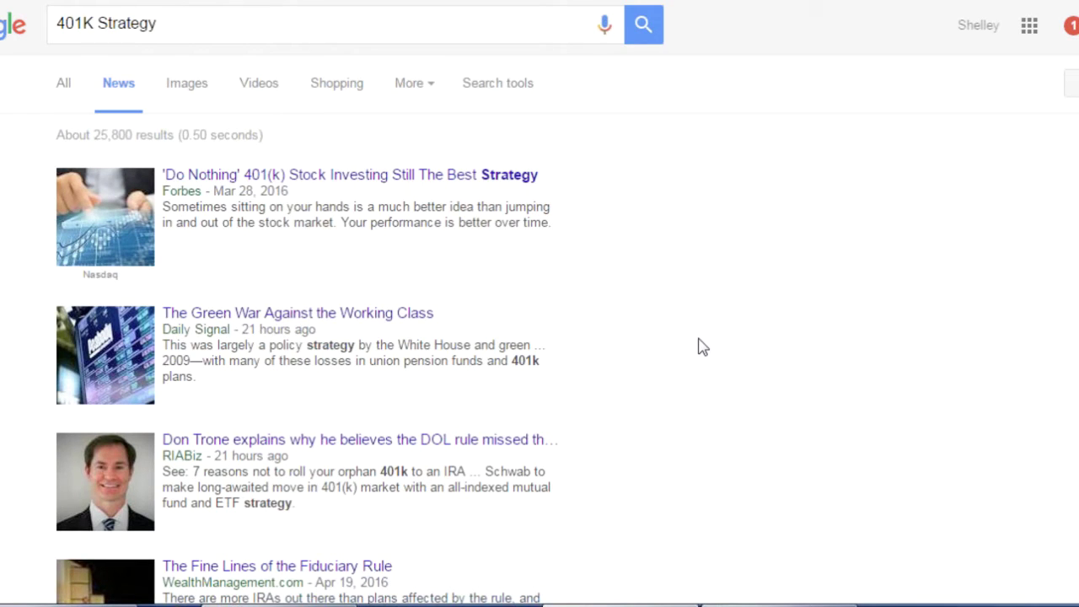
pyautogui.click(386, 180)
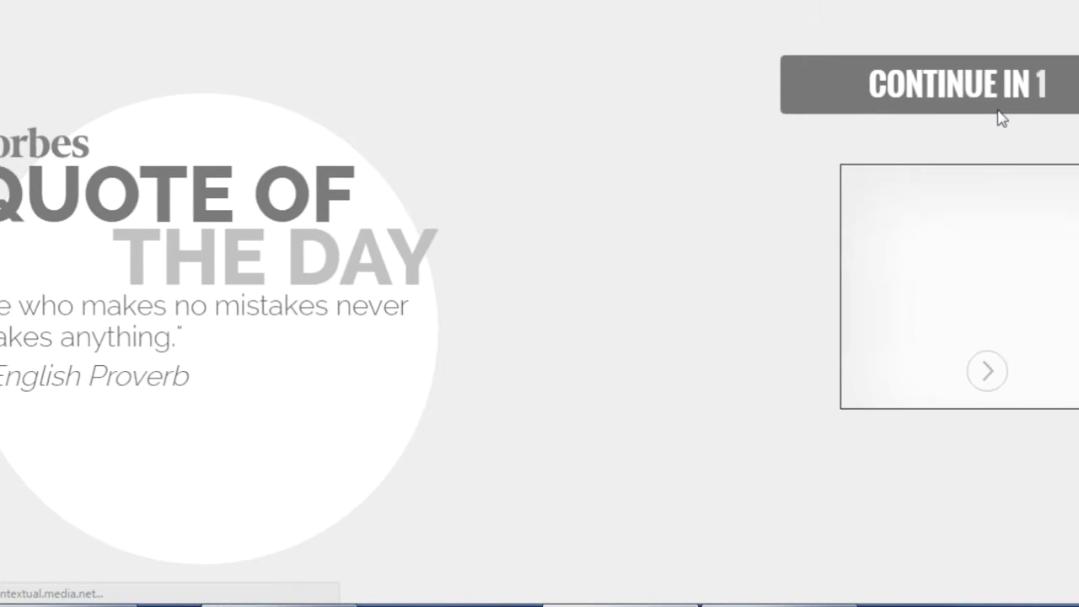
pyautogui.click(1002, 100)
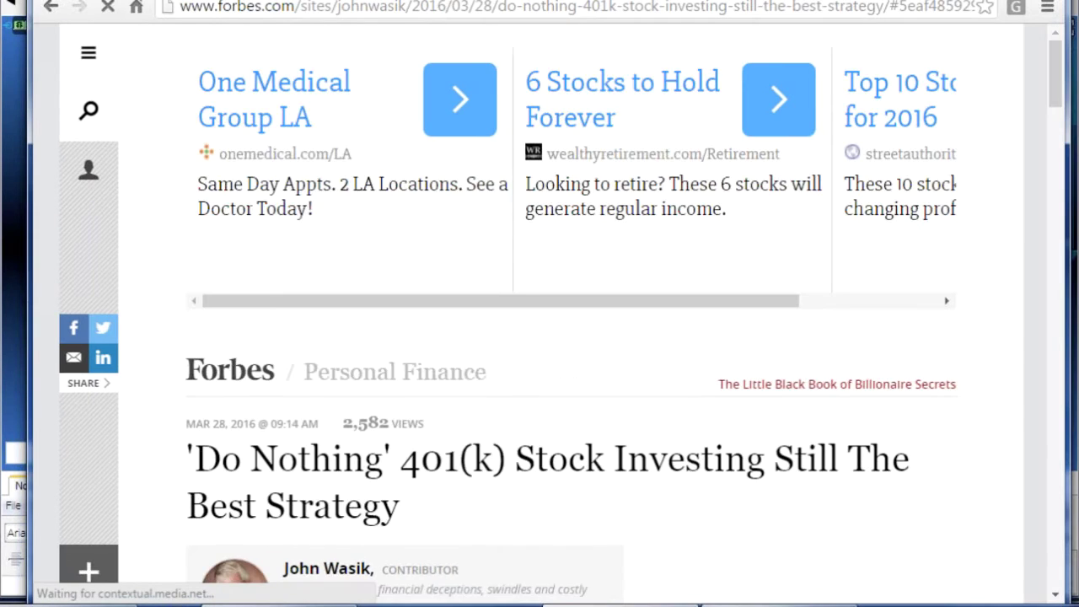
pyautogui.moveTo(762, 0); pyautogui.dragTo(747, 393)
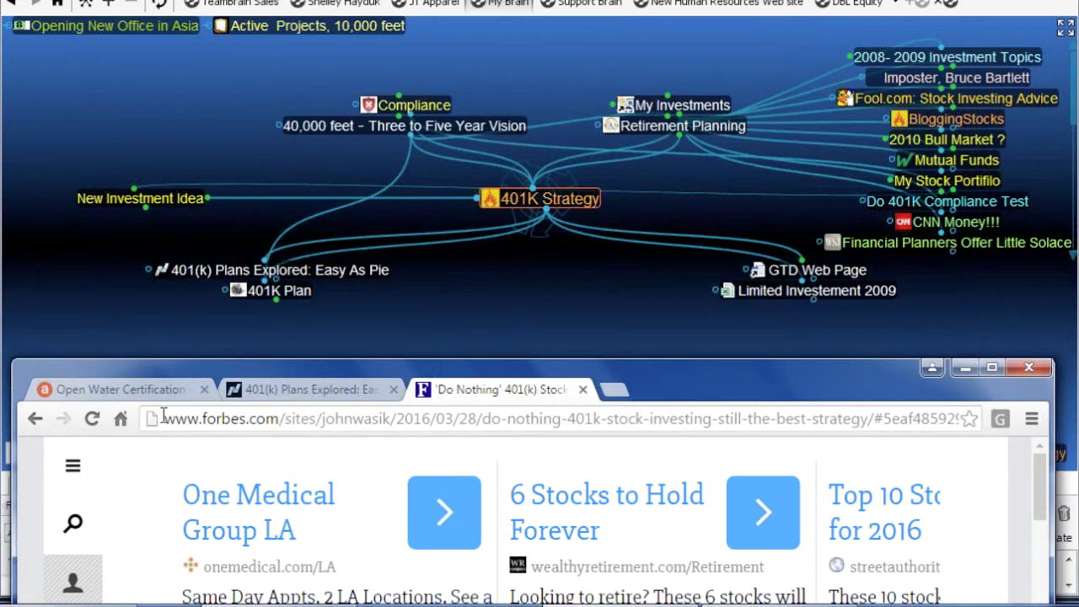
# Drag the Forbes article URL onto 401K Strategy to create a linked 'forbes' child thought
pyautogui.moveTo(149, 419); pyautogui.dragTo(542, 308)
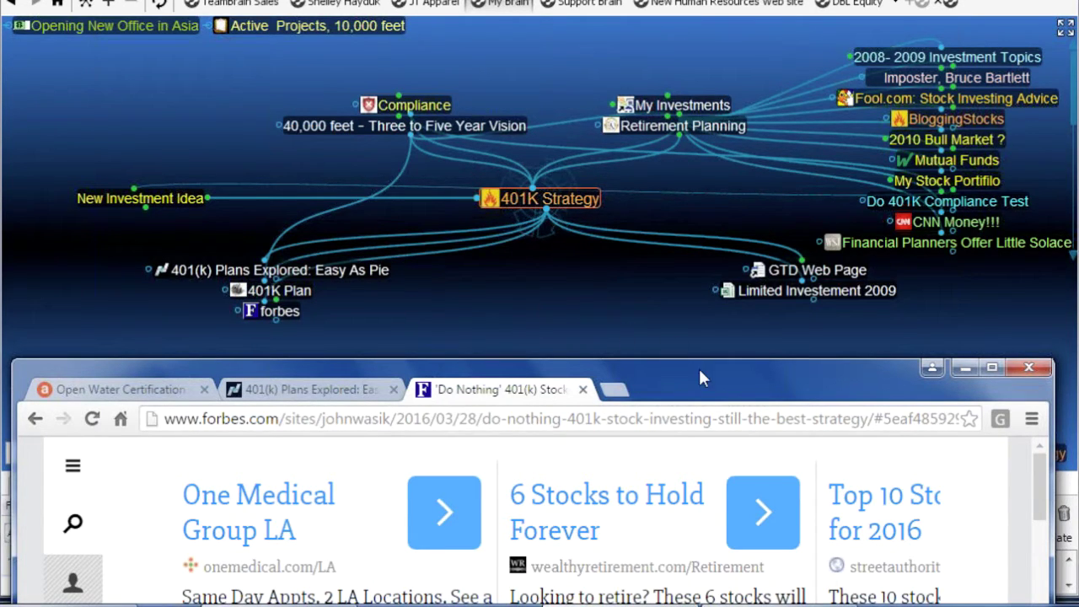
pyautogui.moveTo(703, 388); pyautogui.dragTo(716, 482)
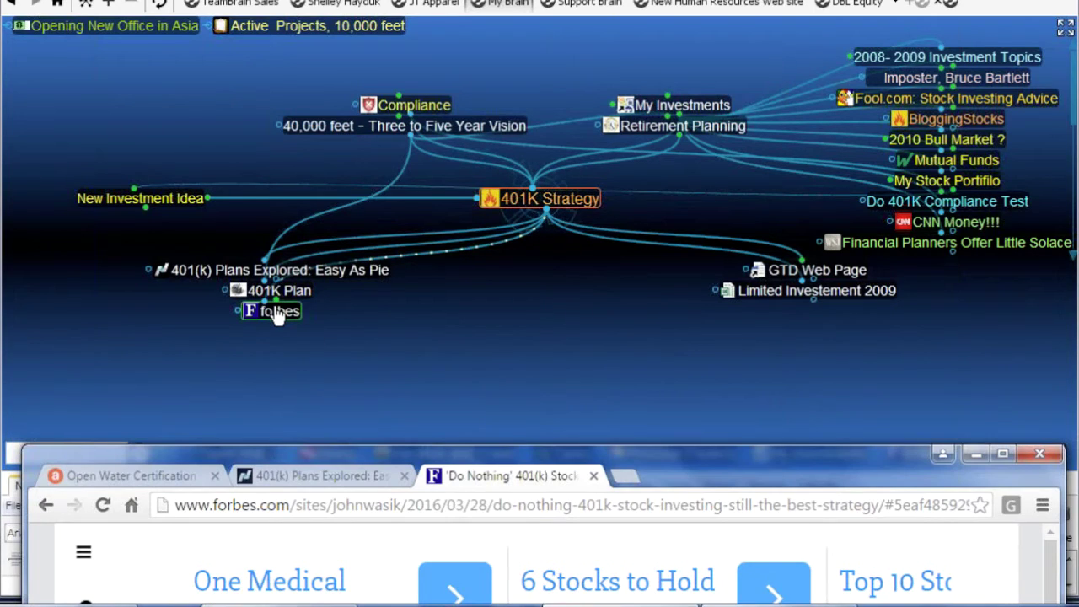
pyautogui.click(277, 314)
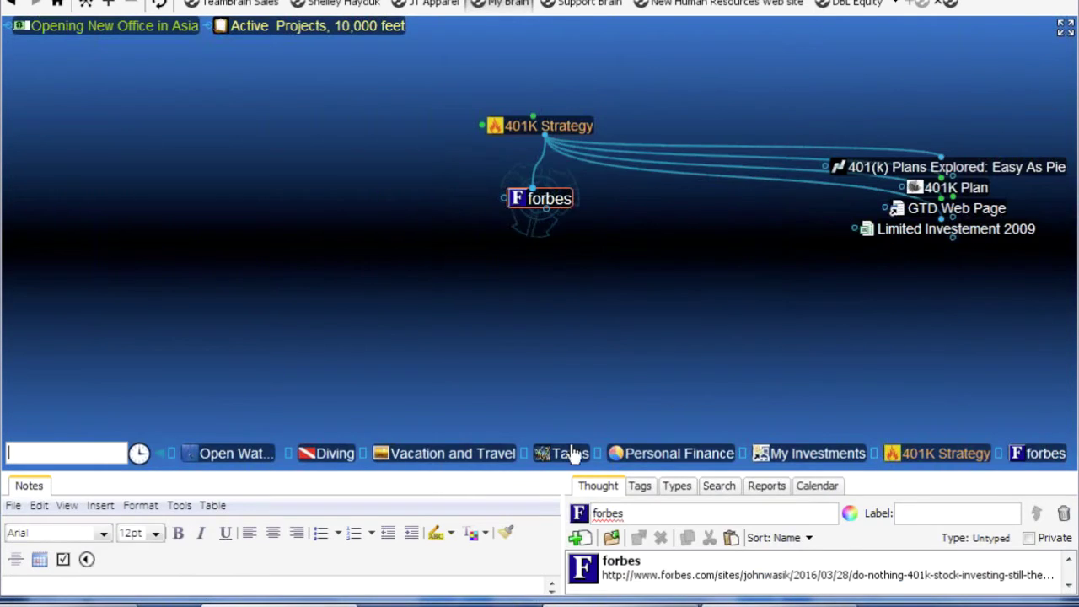
pyautogui.moveTo(500, 472); pyautogui.dragTo(506, 380)
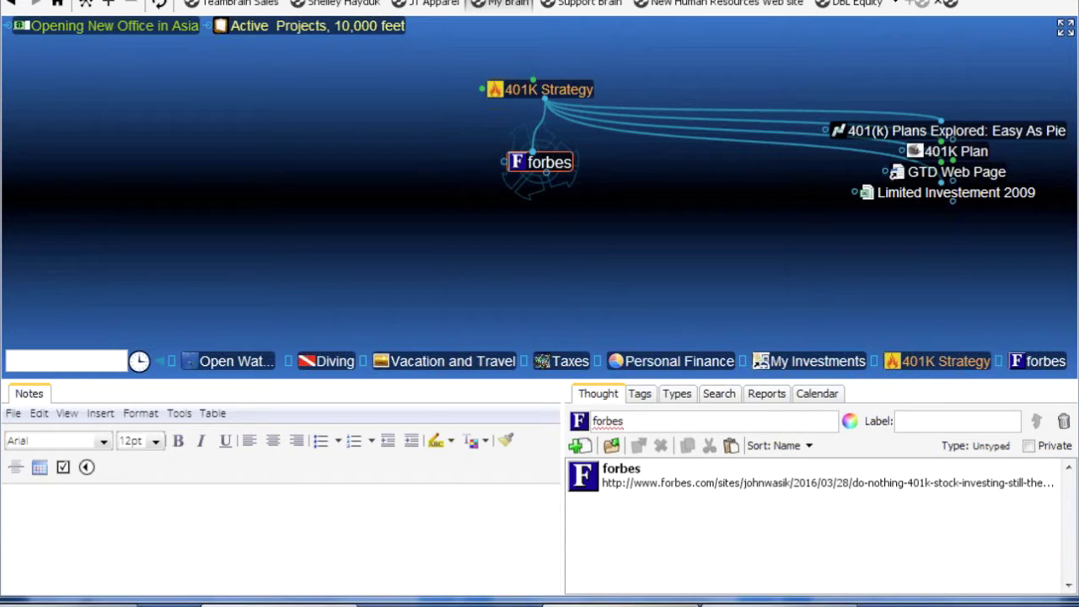
# Rename the 'forbes' thought to 'Do Nothing Strategy', then recentre on 401K Strategy
pyautogui.click(621, 605)
pyautogui.click(743, 300)
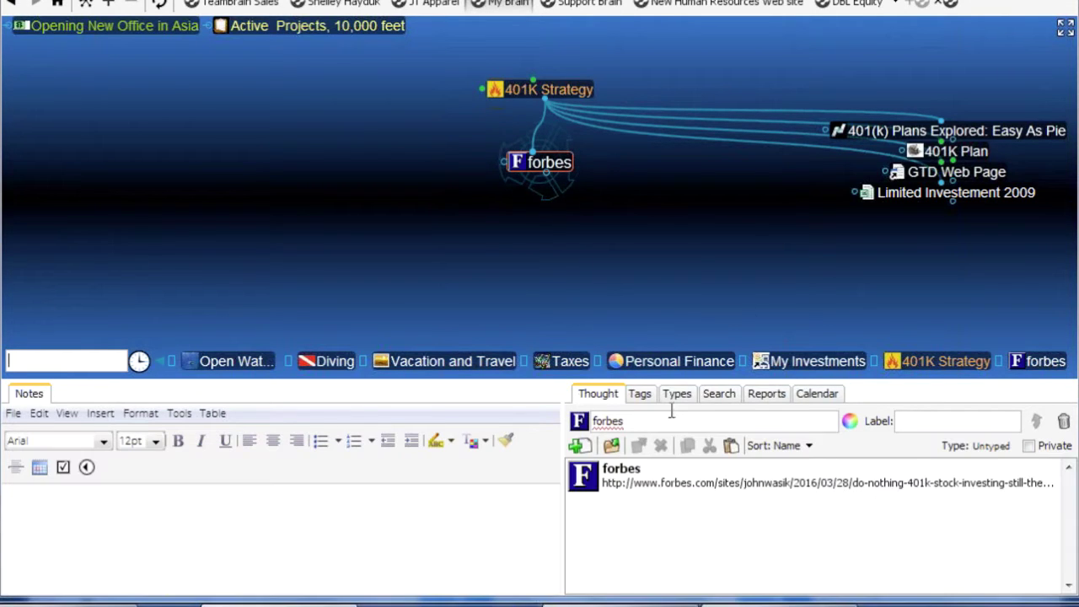
pyautogui.click(670, 419)
pyautogui.press('BackSpace')
pyautogui.press('BackSpace')
pyautogui.press('BackSpace')
pyautogui.press('BackSpace')
pyautogui.press('BackSpace')
pyautogui.press('BackSpace')
pyautogui.write('NO')
pyautogui.press('BackSpace')
pyautogui.press('BackSpace')
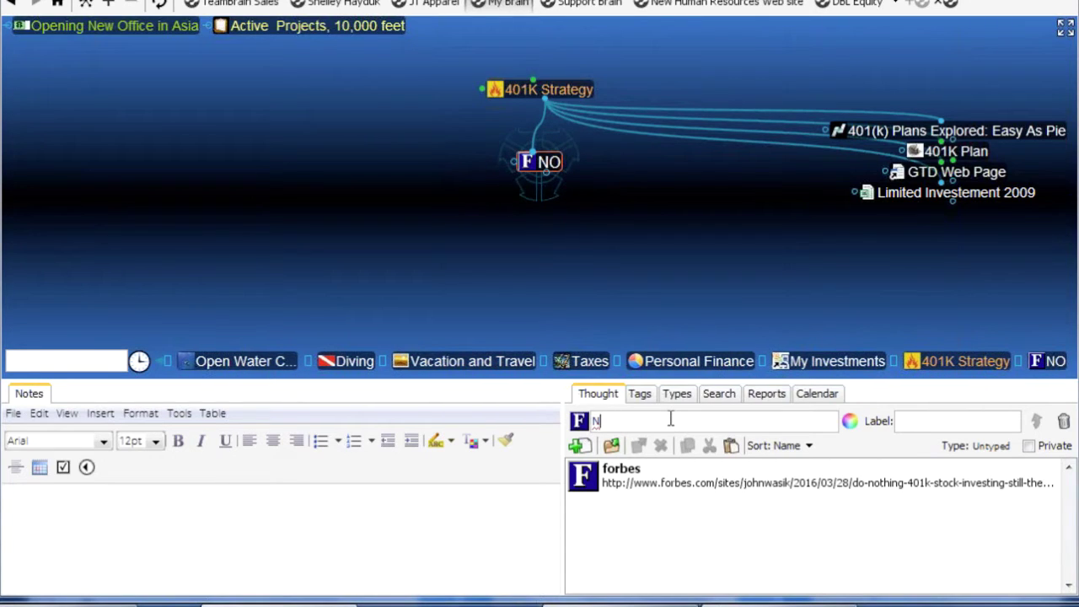
pyautogui.write('Do NOt')
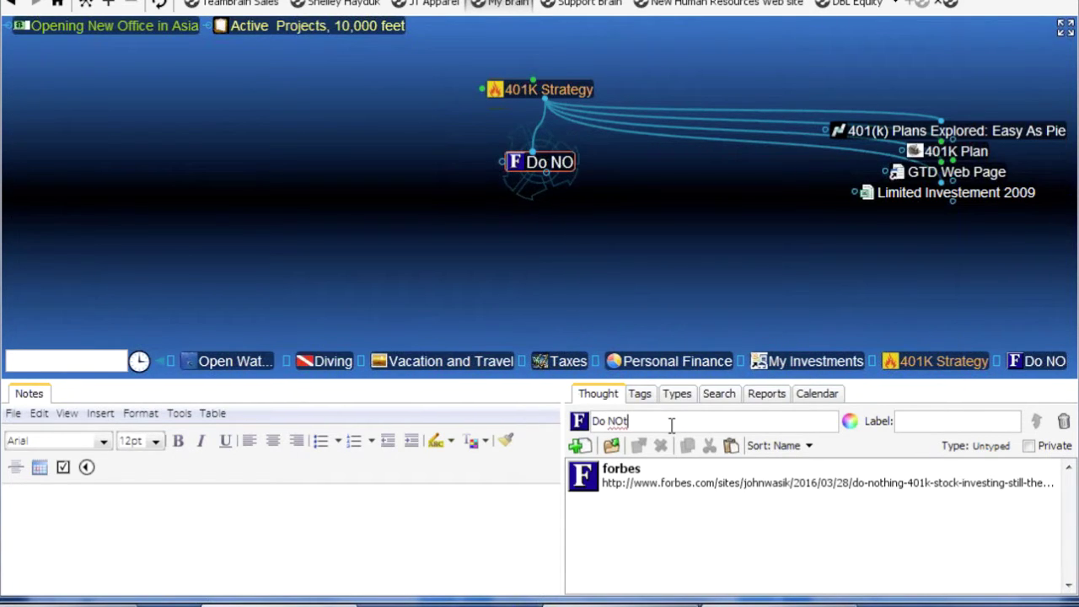
pyautogui.press('BackSpace')
pyautogui.write('othing')
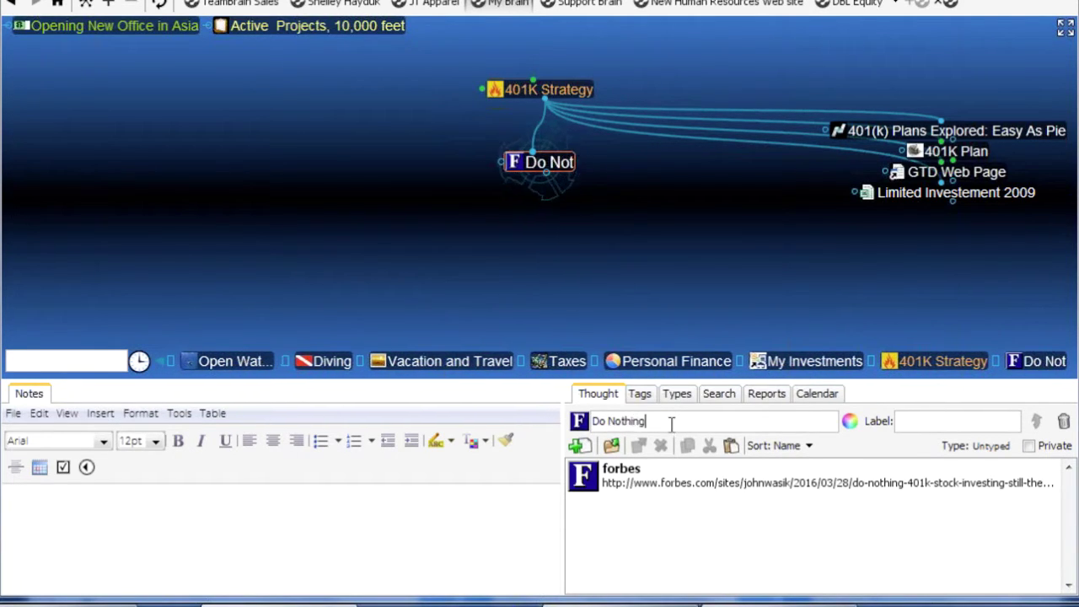
pyautogui.write(' Strag')
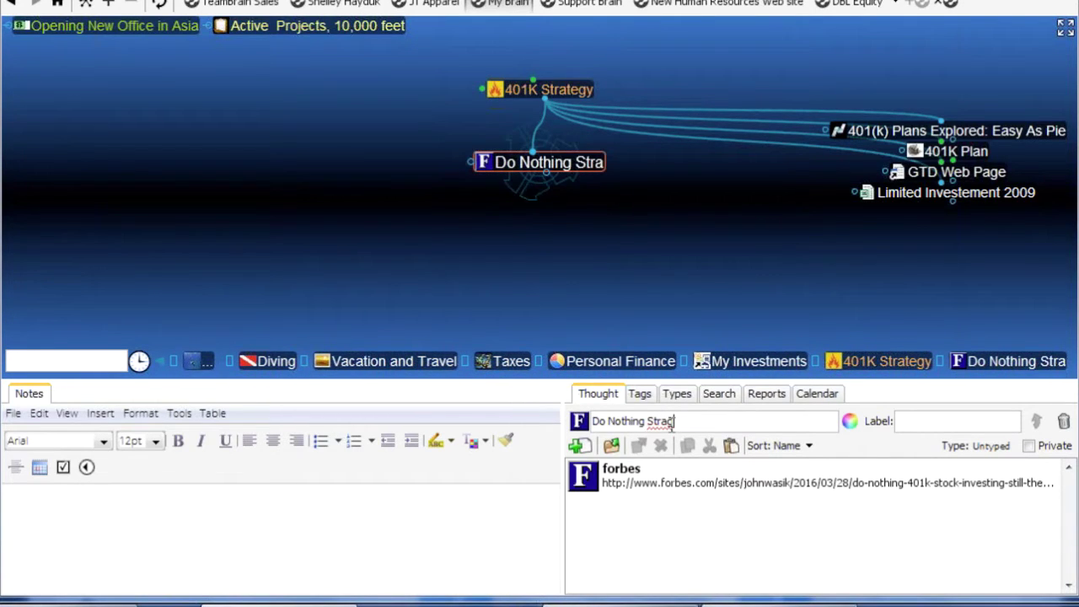
pyautogui.press('BackSpace')
pyautogui.write('tegy')
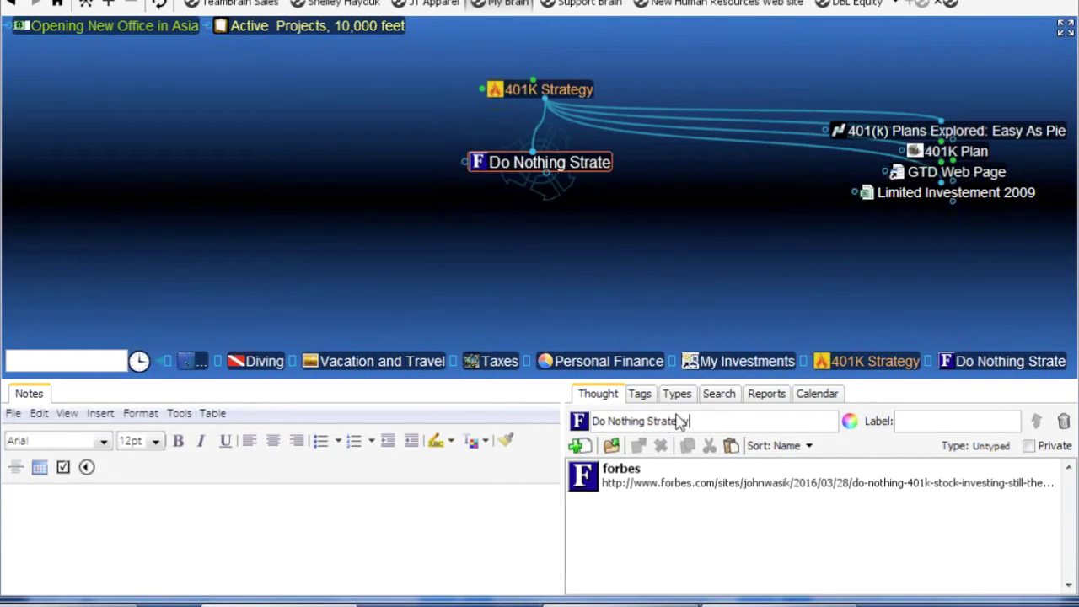
pyautogui.click(550, 88)
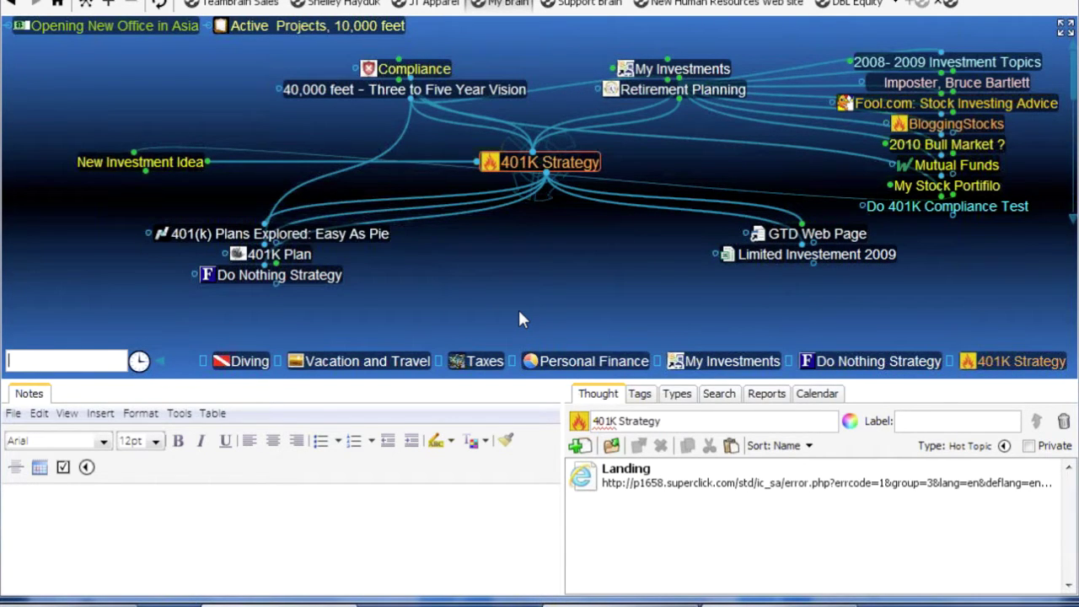
# Create a pin for Do Nothing Strategy, then jump to the Active Projects, 10,000 feet pin
pyautogui.click(326, 284)
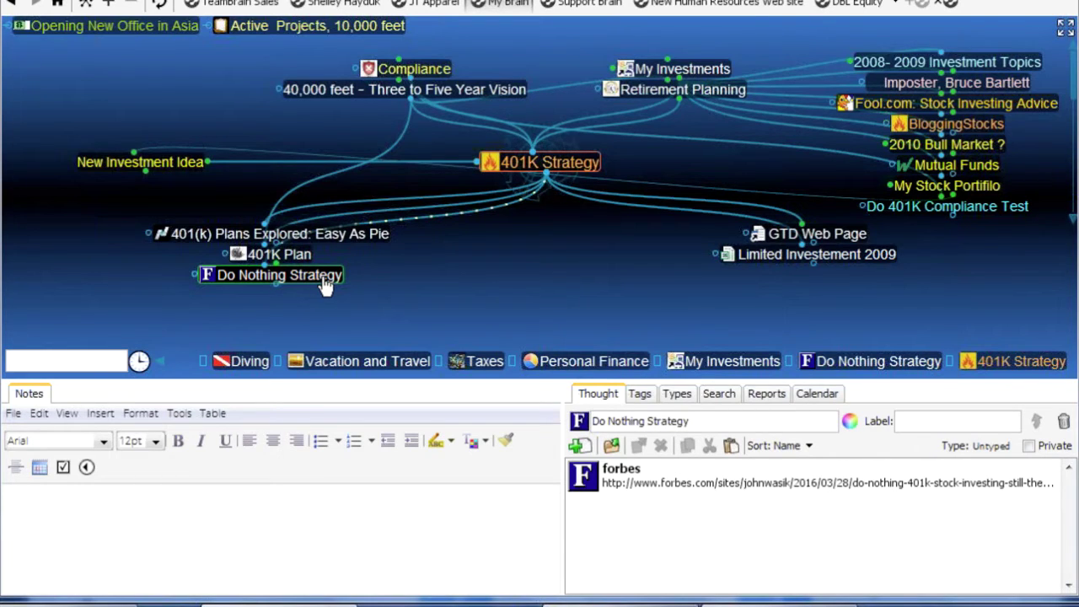
pyautogui.rightClick(326, 284)
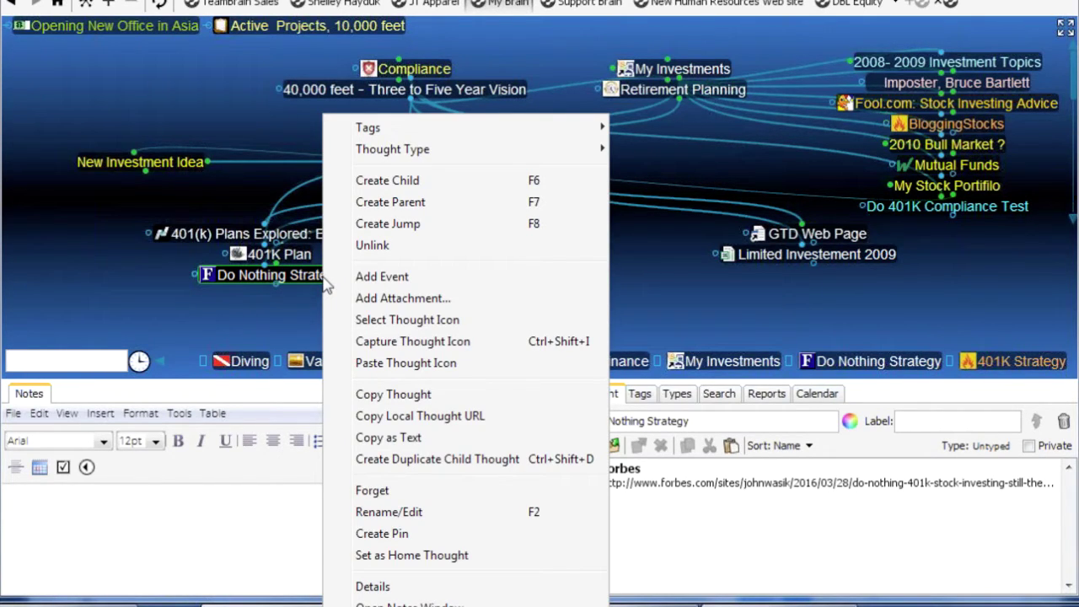
pyautogui.click(372, 534)
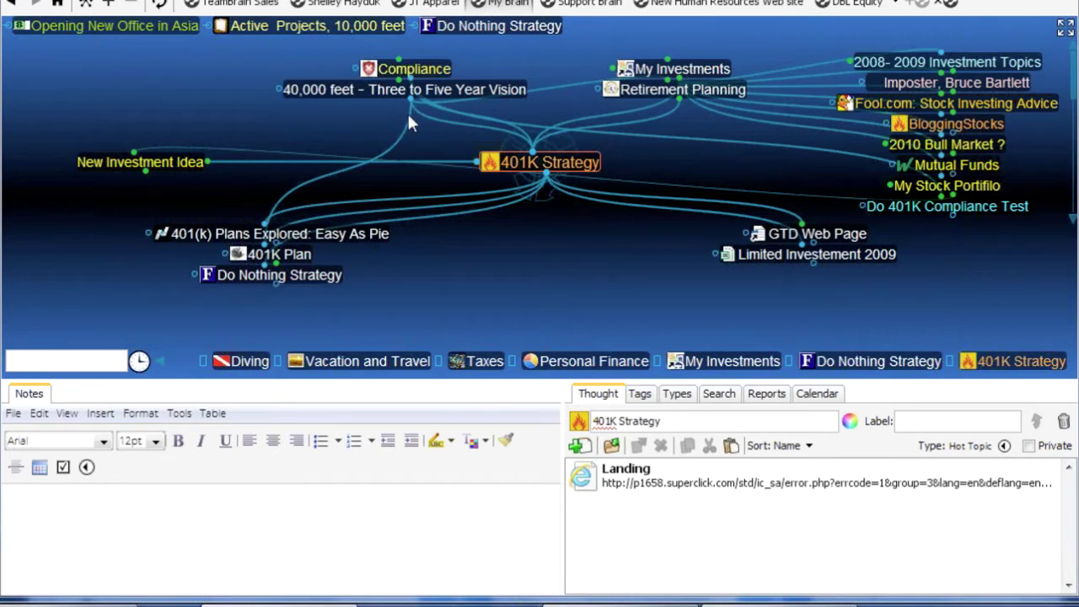
pyautogui.click(366, 30)
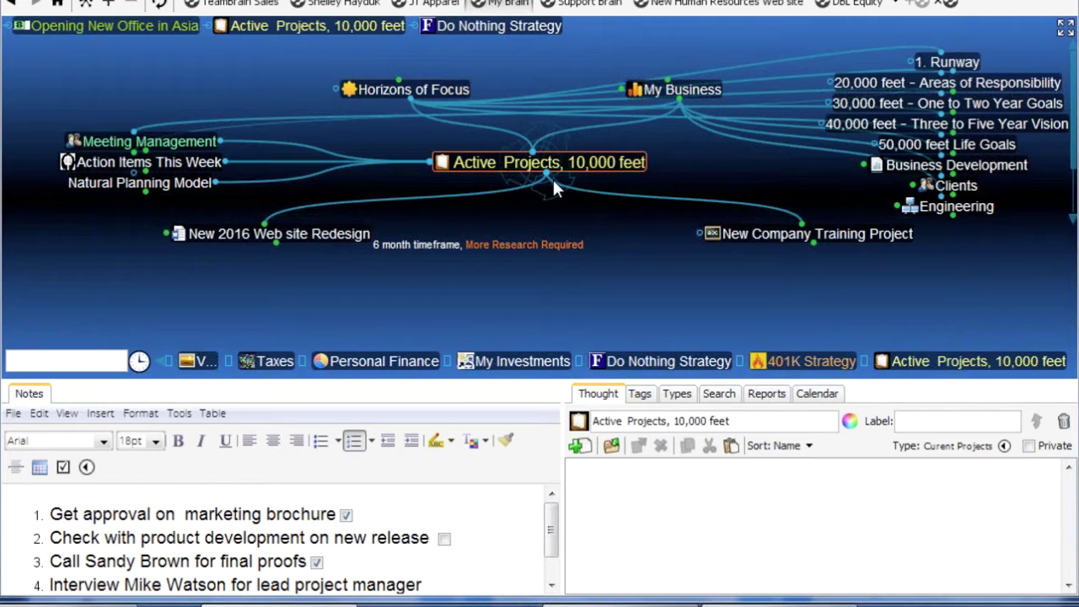
# Link Do Nothing Strategy as a child of Active Projects, 10,000 feet and revisit it via 401K Strategy
pyautogui.moveTo(548, 175); pyautogui.dragTo(668, 361)
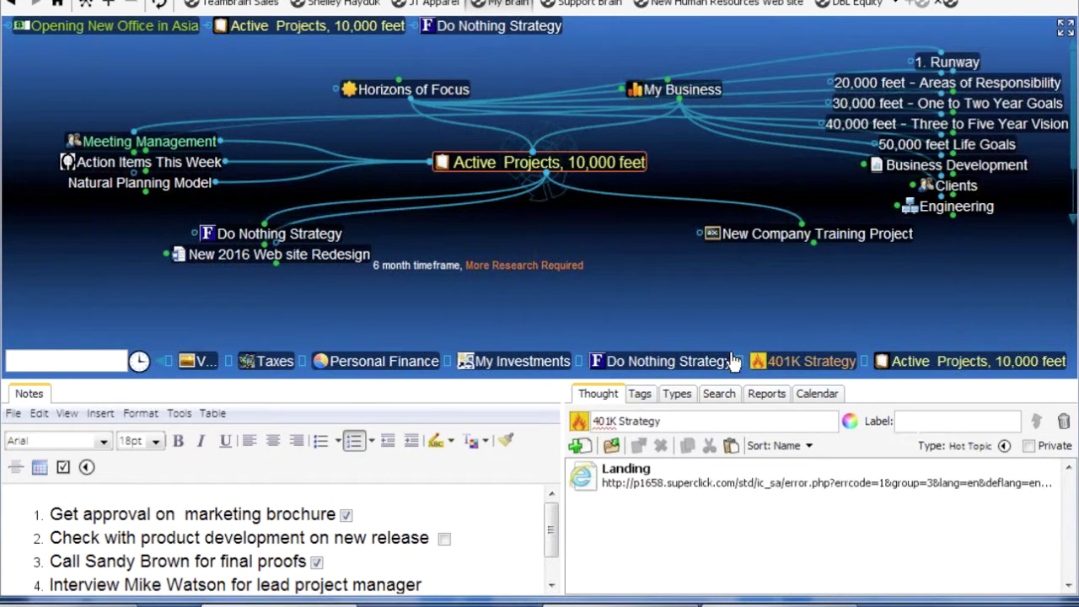
pyautogui.click(295, 236)
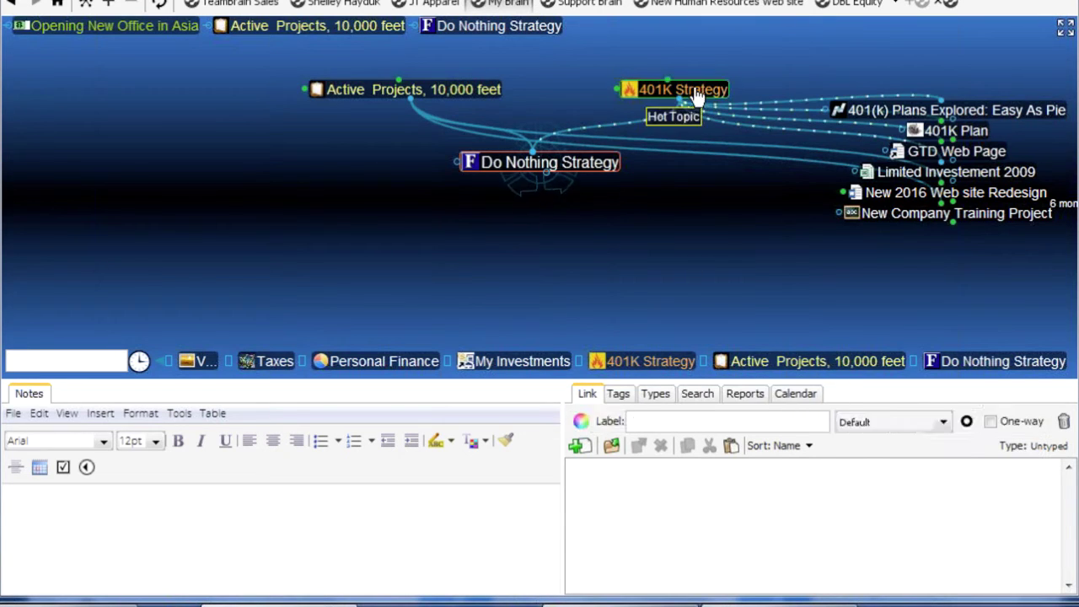
pyautogui.click(698, 93)
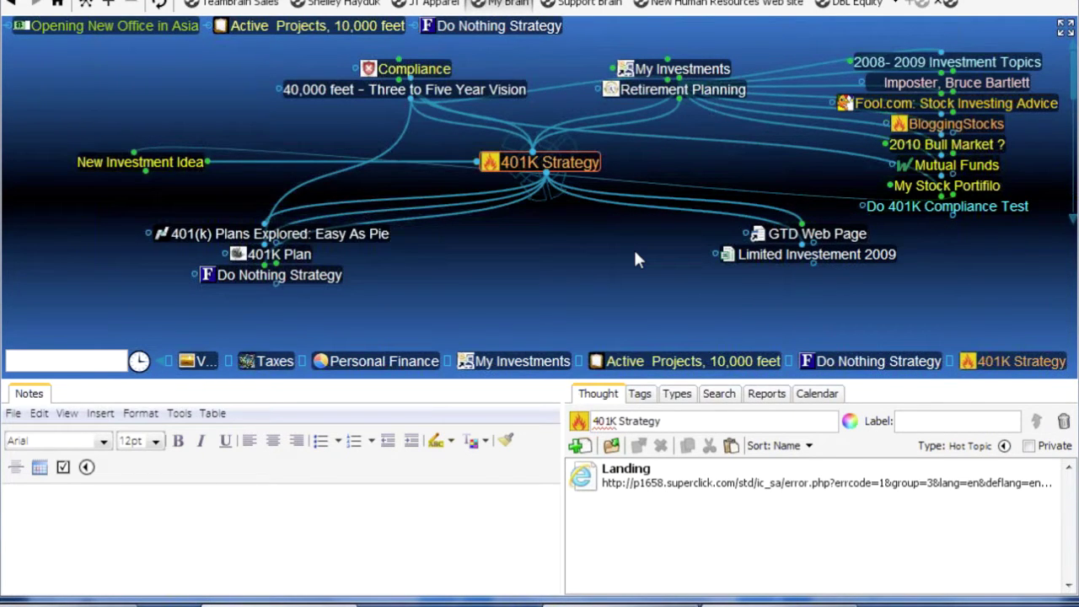
pyautogui.click(334, 277)
# Climb through Active Projects, Horizons of Focus and My GTD up to My Brain
pyautogui.click(499, 91)
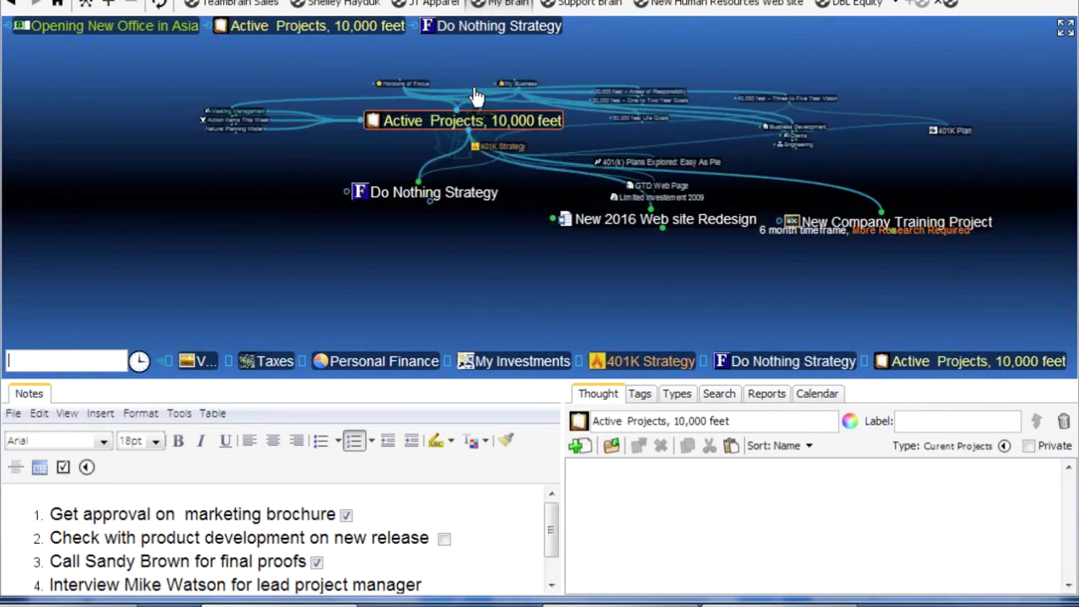
pyautogui.click(459, 89)
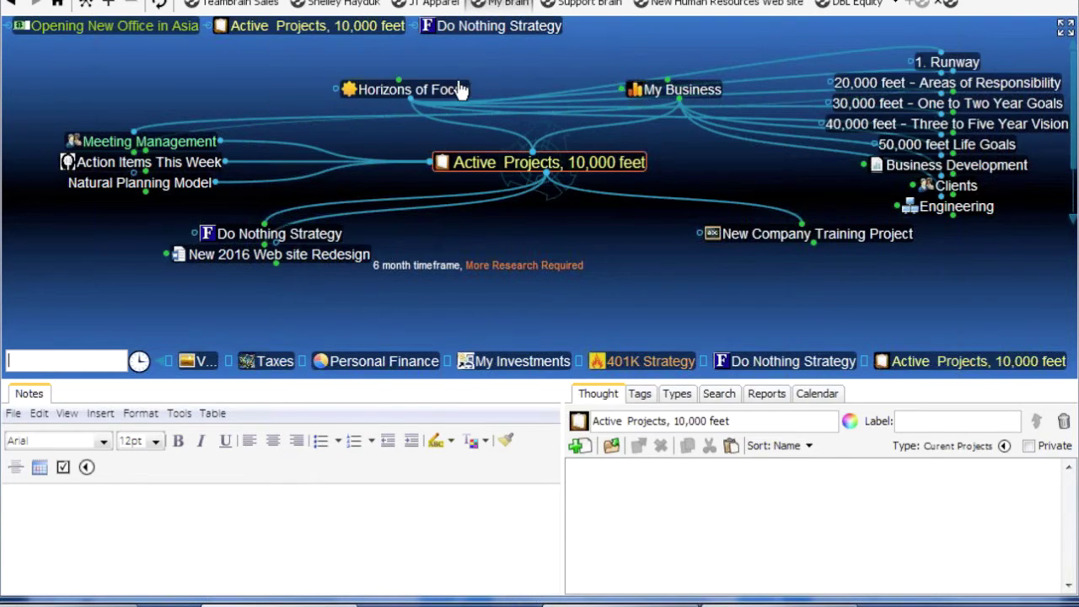
pyautogui.click(558, 99)
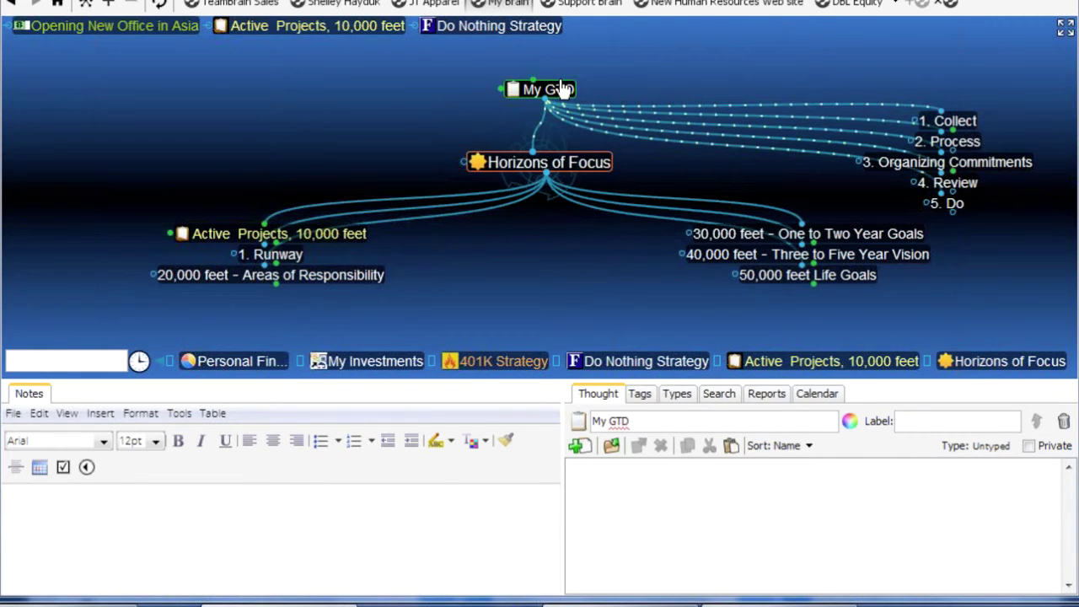
pyautogui.click(554, 89)
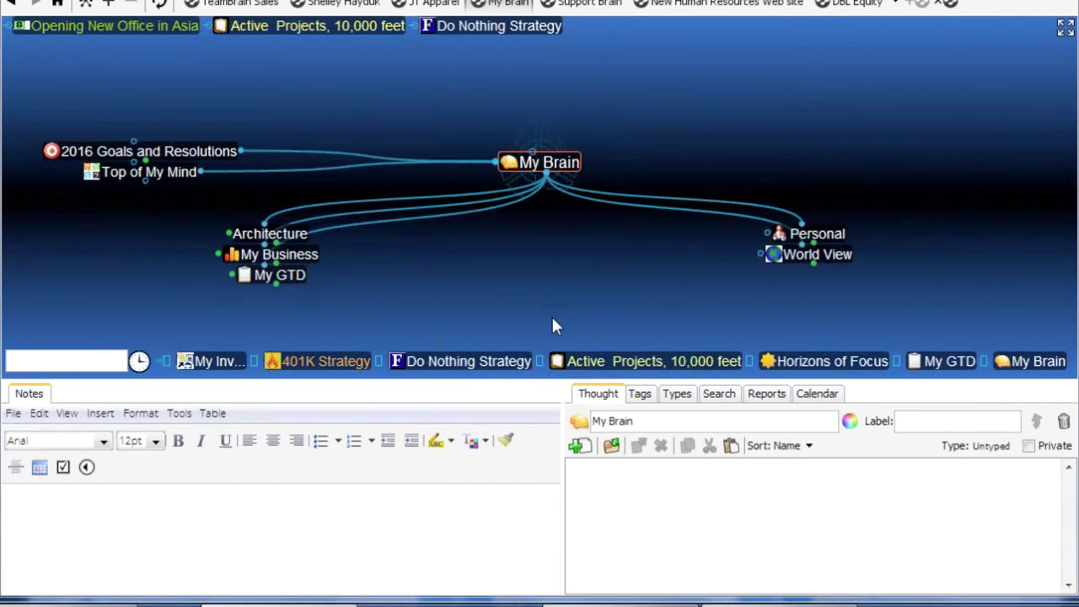
# Add Do Nothing Strategy as a child of Top of My Mind, then recentre on Active Projects, 10,000 feet
pyautogui.click(149, 172)
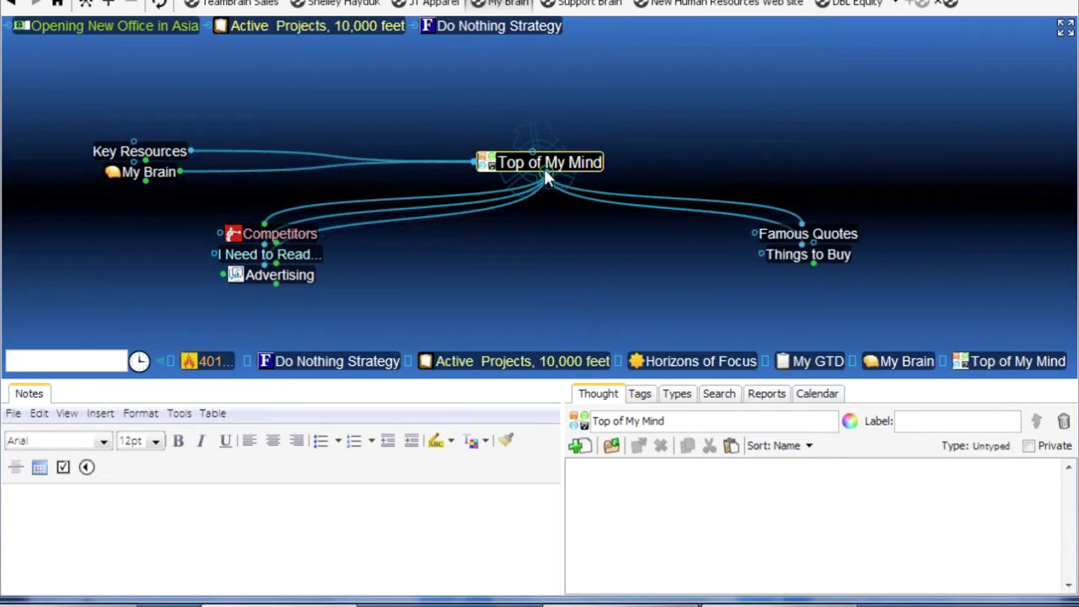
pyautogui.moveTo(544, 169); pyautogui.dragTo(335, 361)
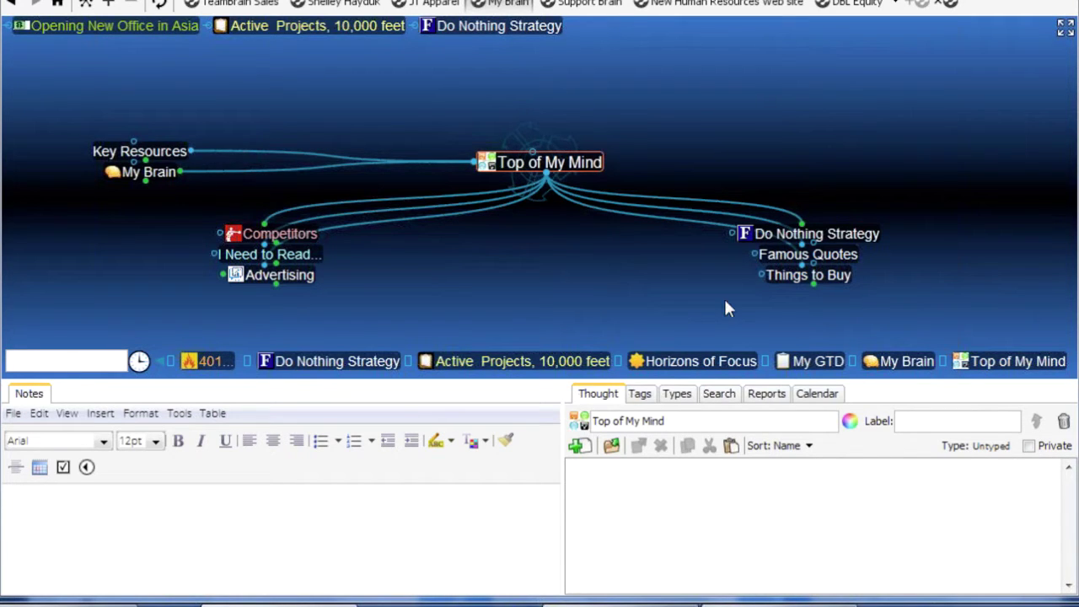
pyautogui.click(809, 234)
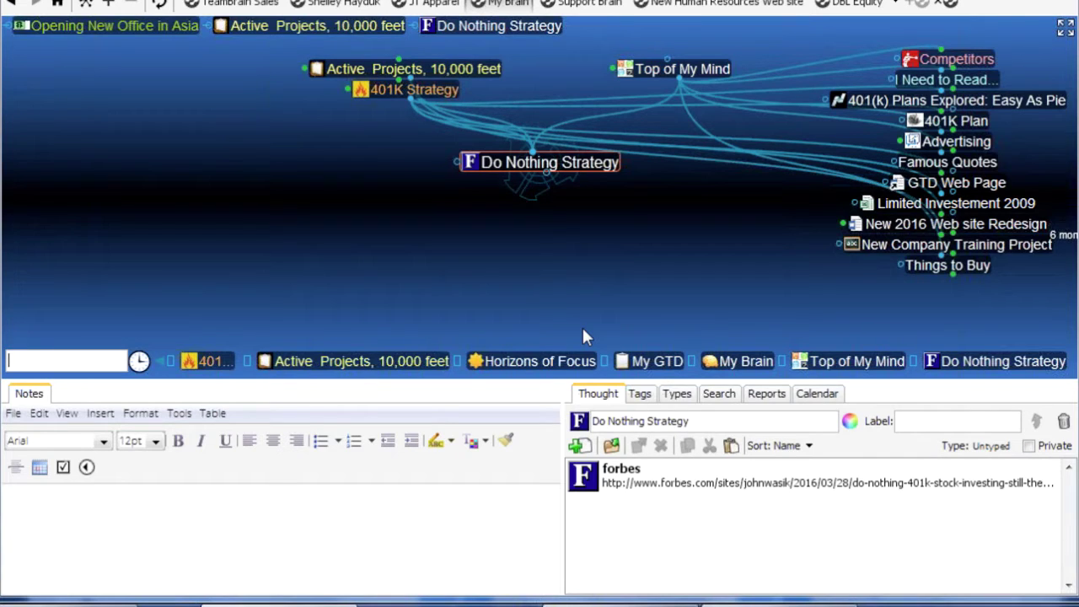
pyautogui.click(485, 72)
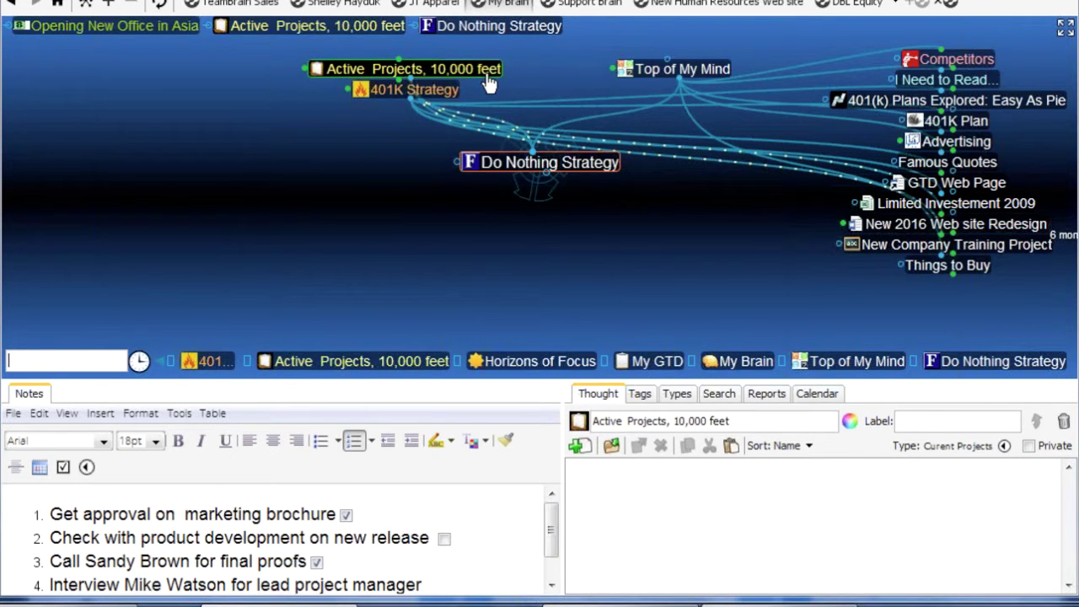
pyautogui.click(486, 74)
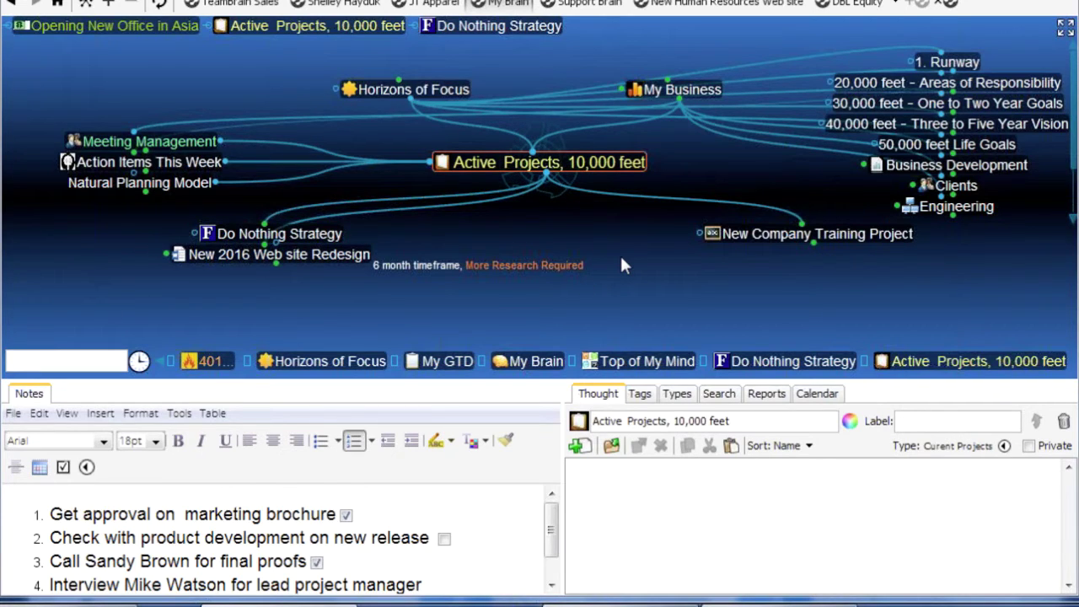
# Unlink Do Nothing Strategy from Active Projects, 10,000 feet and lower the panels for a larger map
pyautogui.rightClick(390, 200)
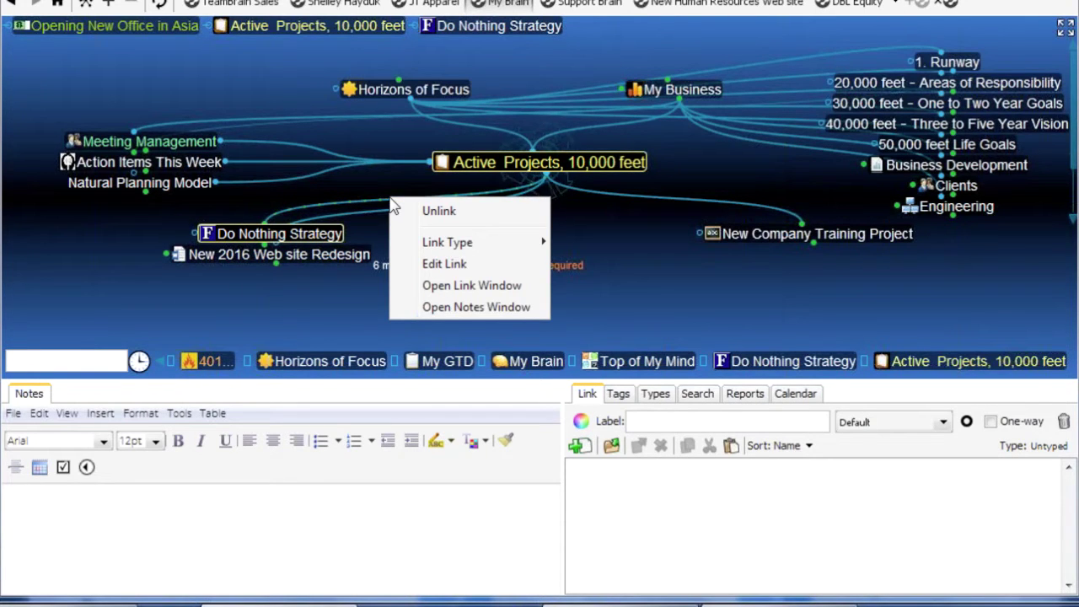
pyautogui.click(438, 218)
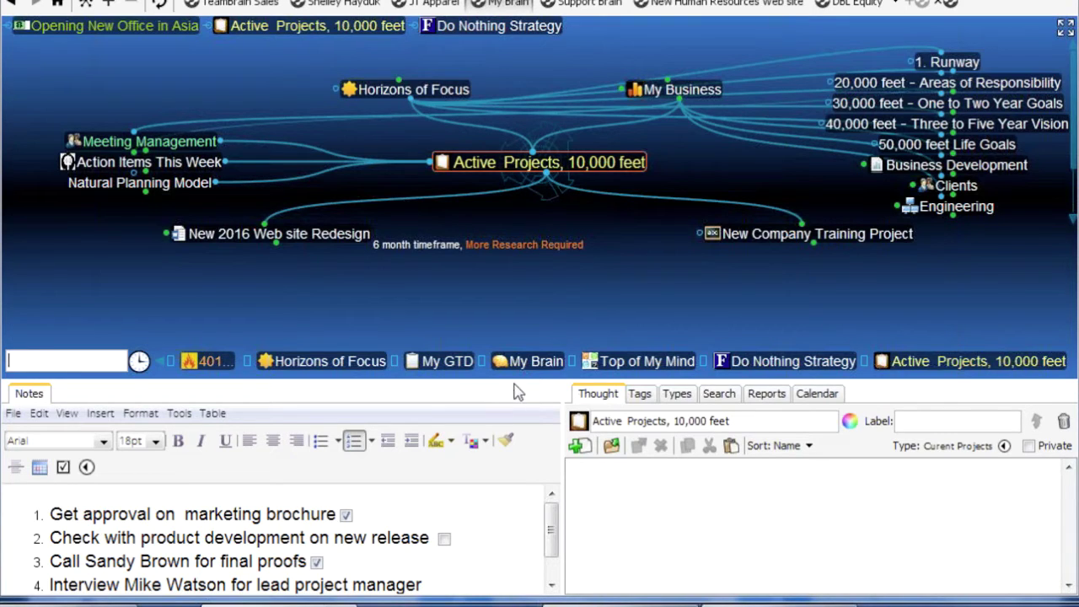
pyautogui.moveTo(516, 390); pyautogui.dragTo(525, 460)
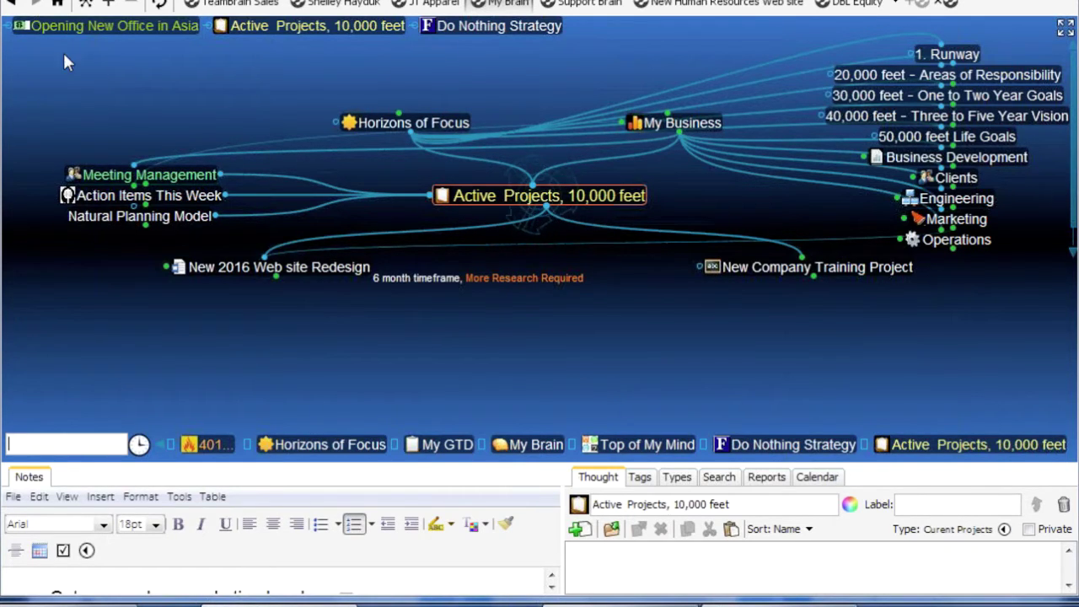
# Go from My Brain through My Business to Marketing, and dismiss Marketing's action menu
pyautogui.click(58, 3)
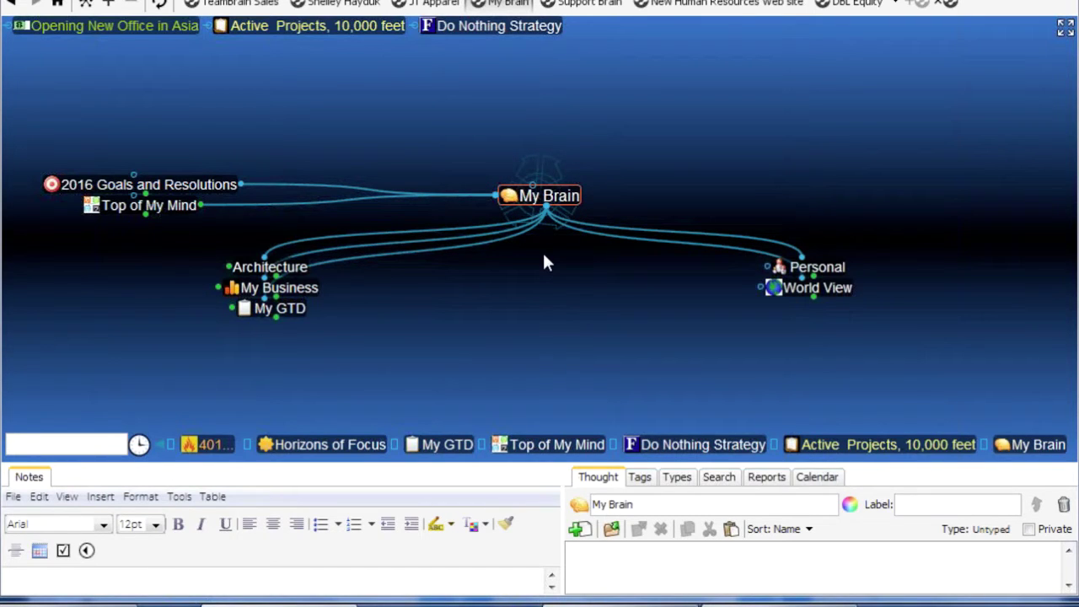
pyautogui.click(310, 289)
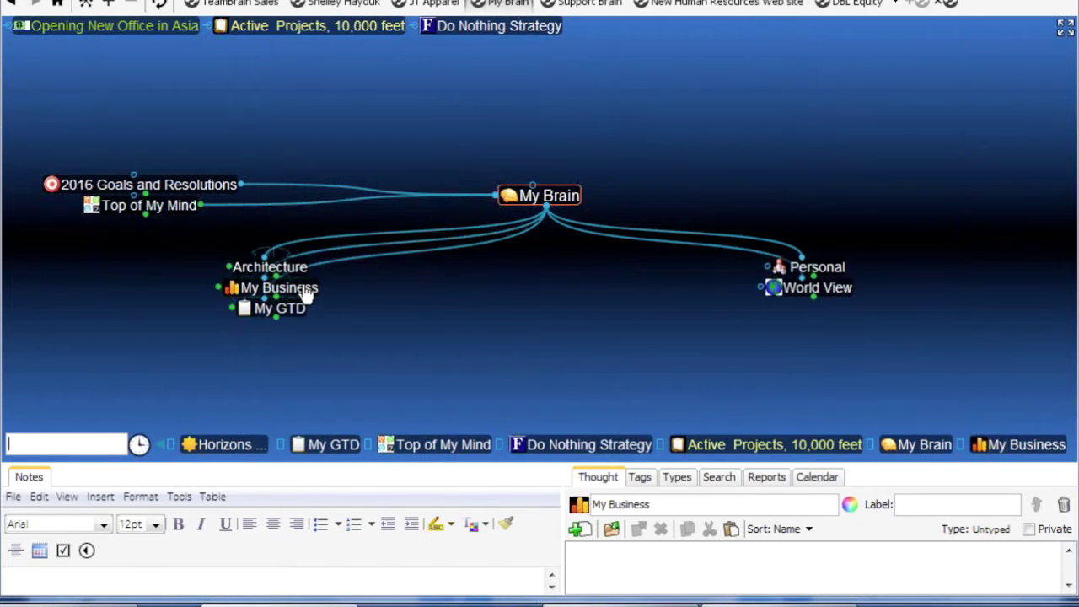
pyautogui.click(824, 295)
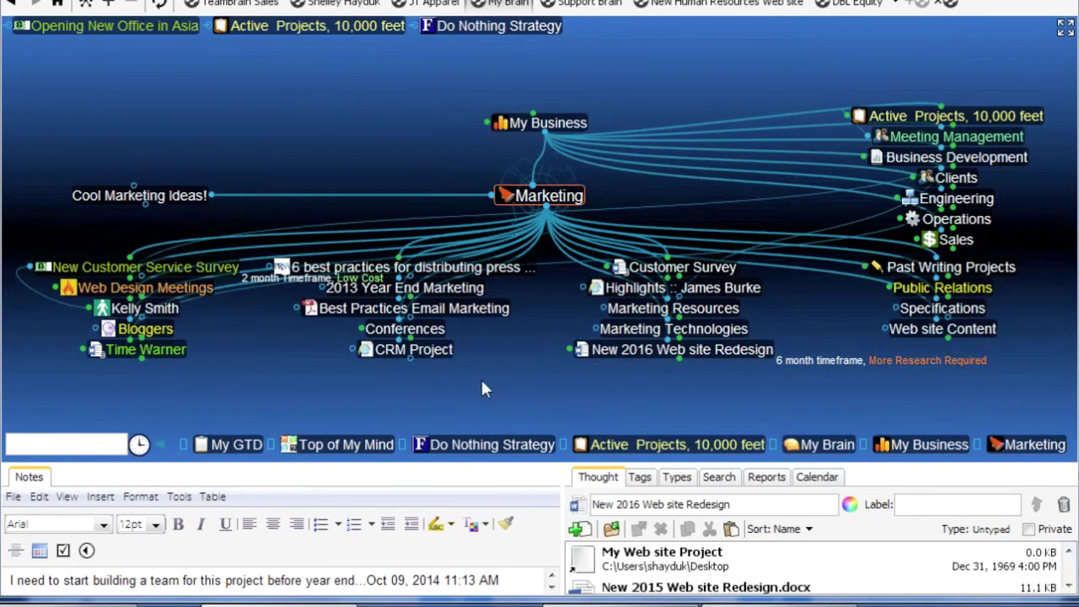
pyautogui.rightClick(559, 200)
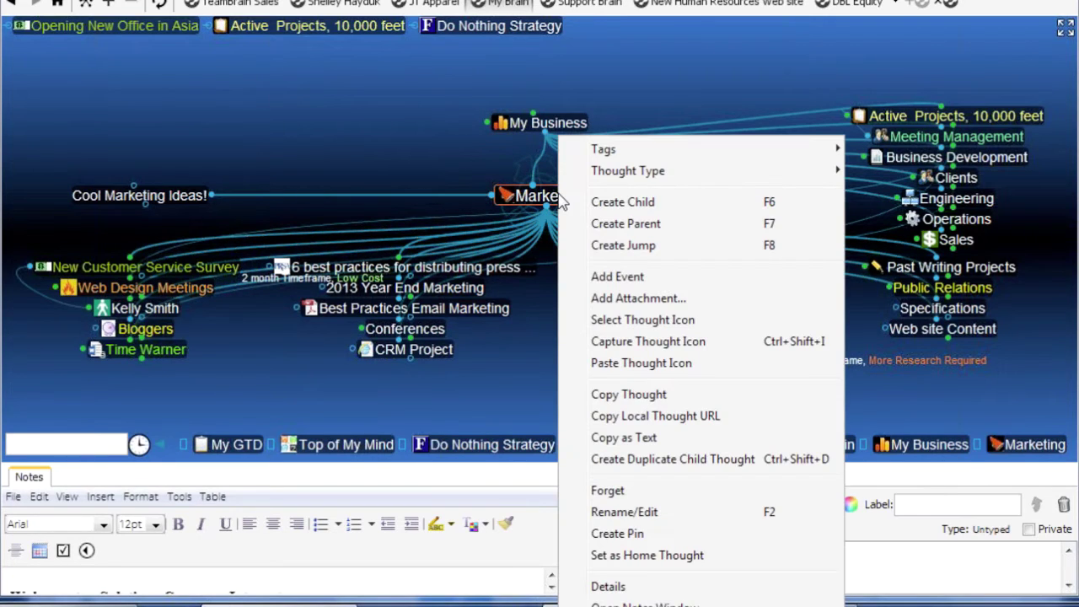
pyautogui.click(661, 556)
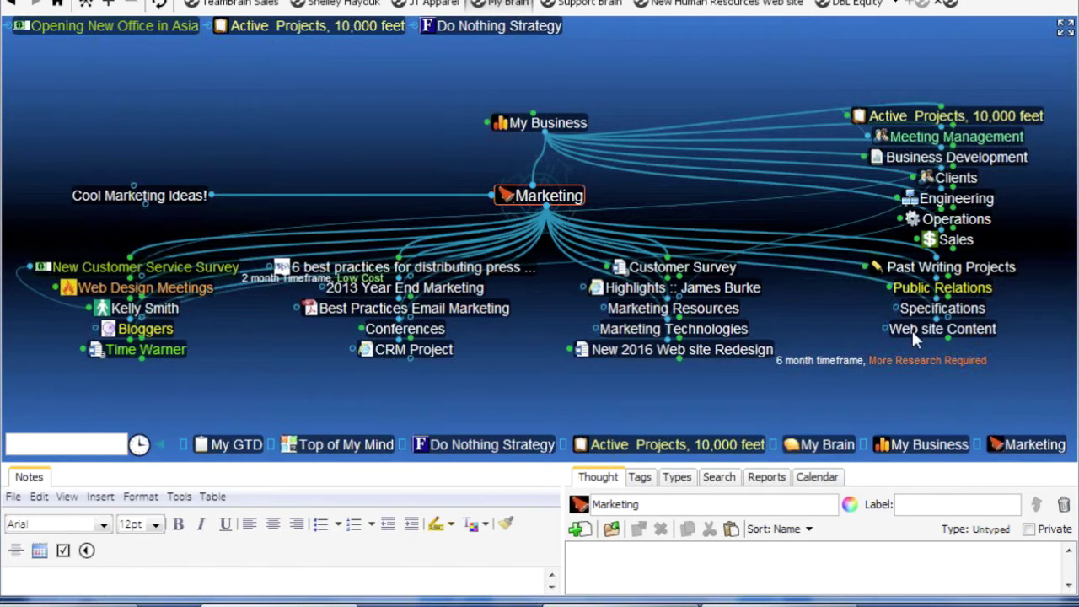
# Visit New 2016 Web site Redesign, then recentre the map on My Business
pyautogui.click(678, 352)
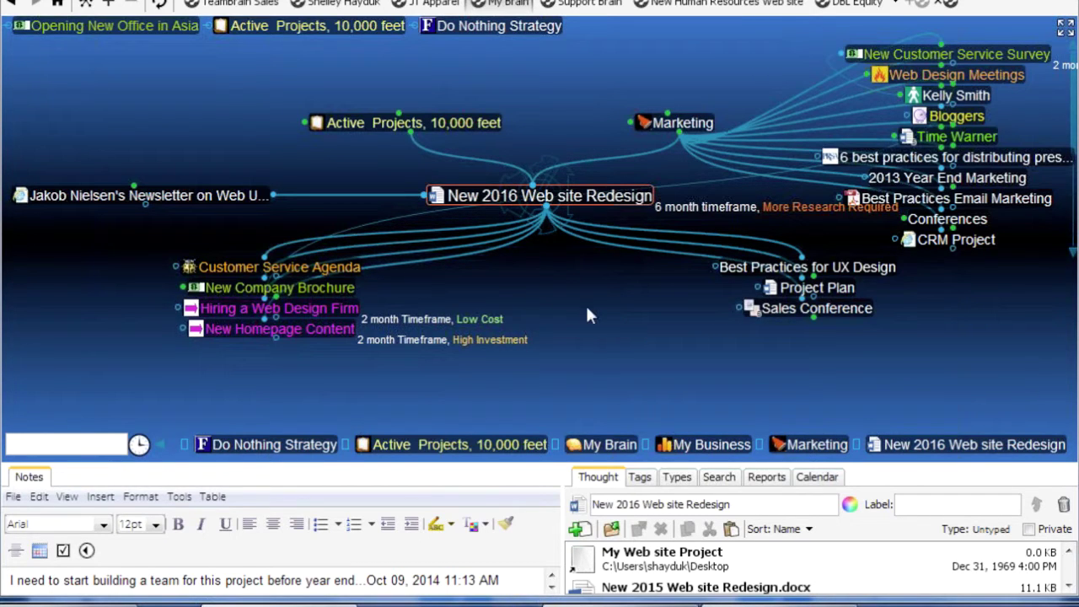
pyautogui.click(58, 4)
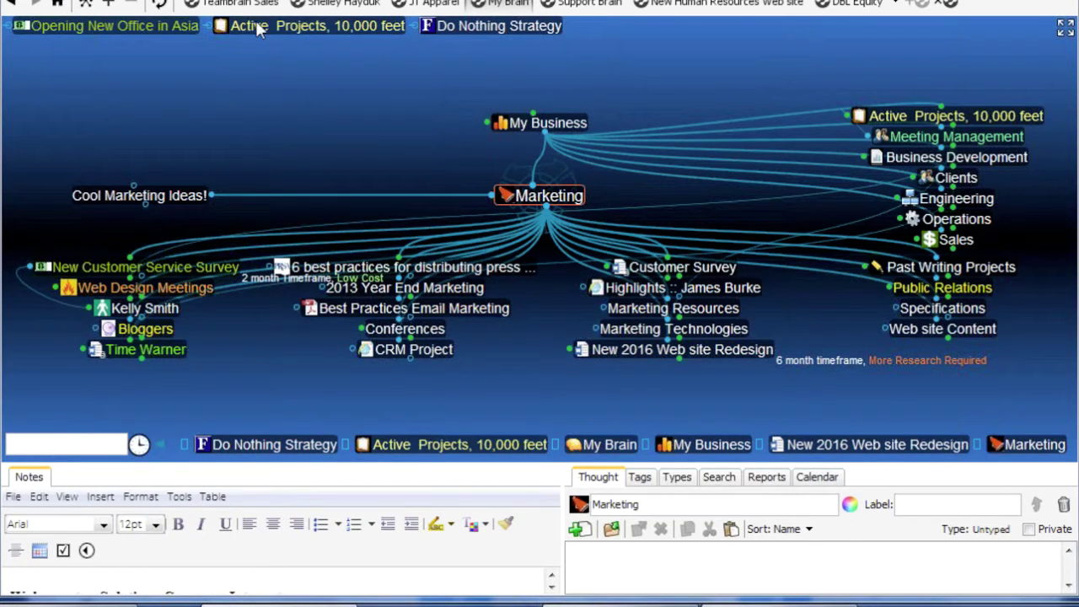
pyautogui.click(578, 118)
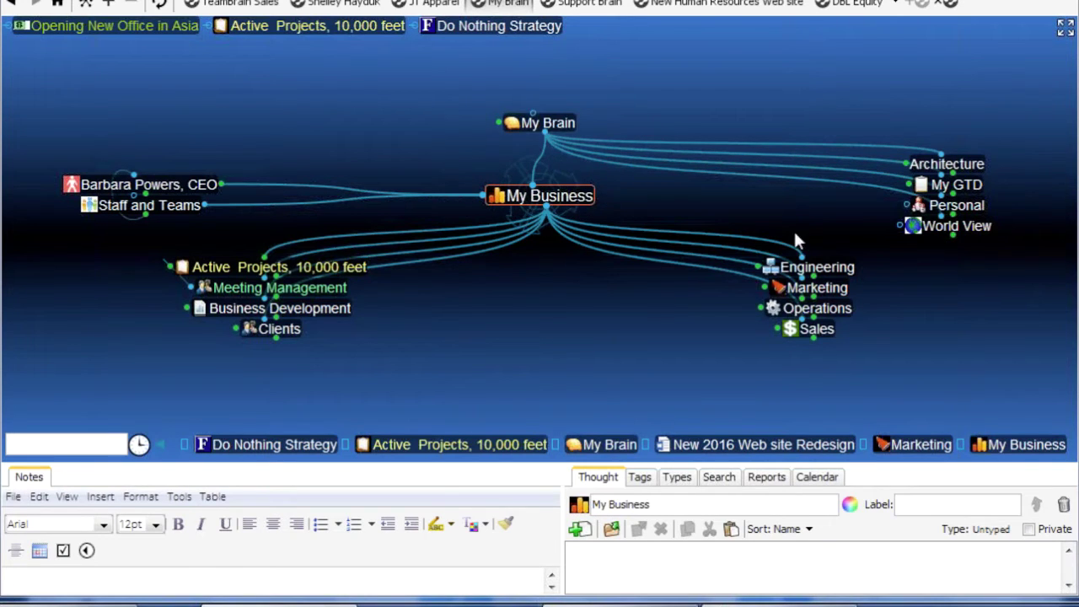
# Link Time Warner as a jump thought of Marketing, then centre on Marketing Technologies
pyautogui.click(837, 290)
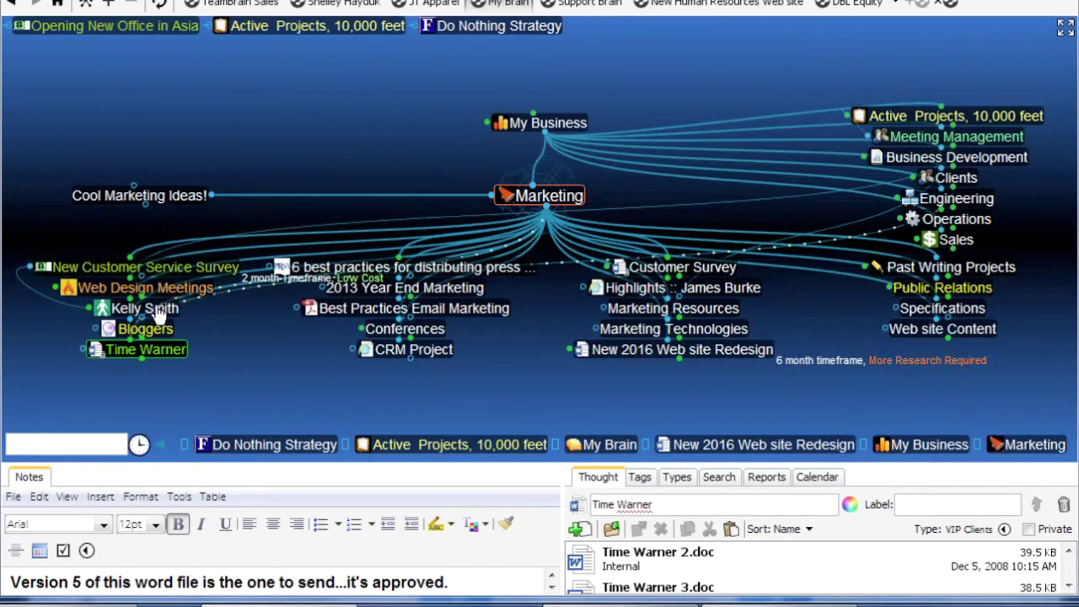
pyautogui.moveTo(145, 348); pyautogui.dragTo(149, 182)
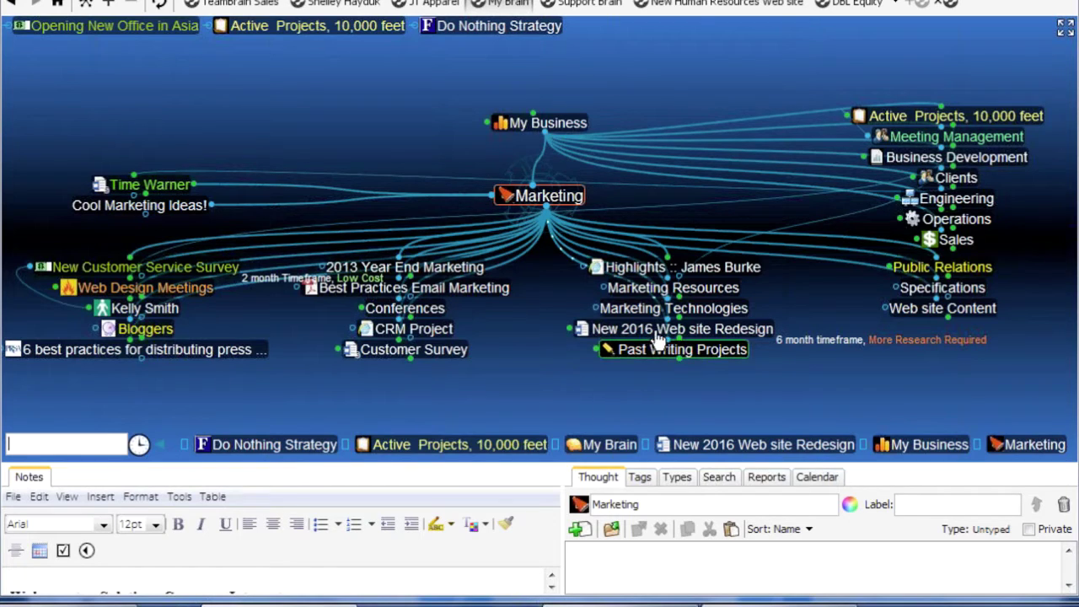
pyautogui.click(673, 308)
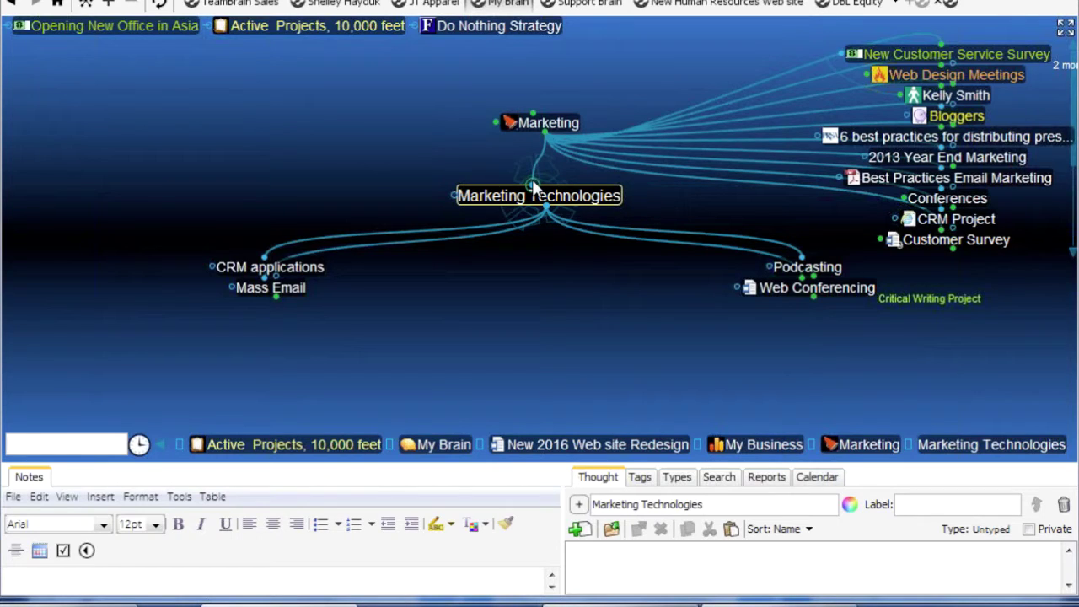
# Connect the existing IT Management thought to Marketing Technologies as a jump thought
pyautogui.moveTo(532, 179); pyautogui.dragTo(408, 117)
pyautogui.write('it')
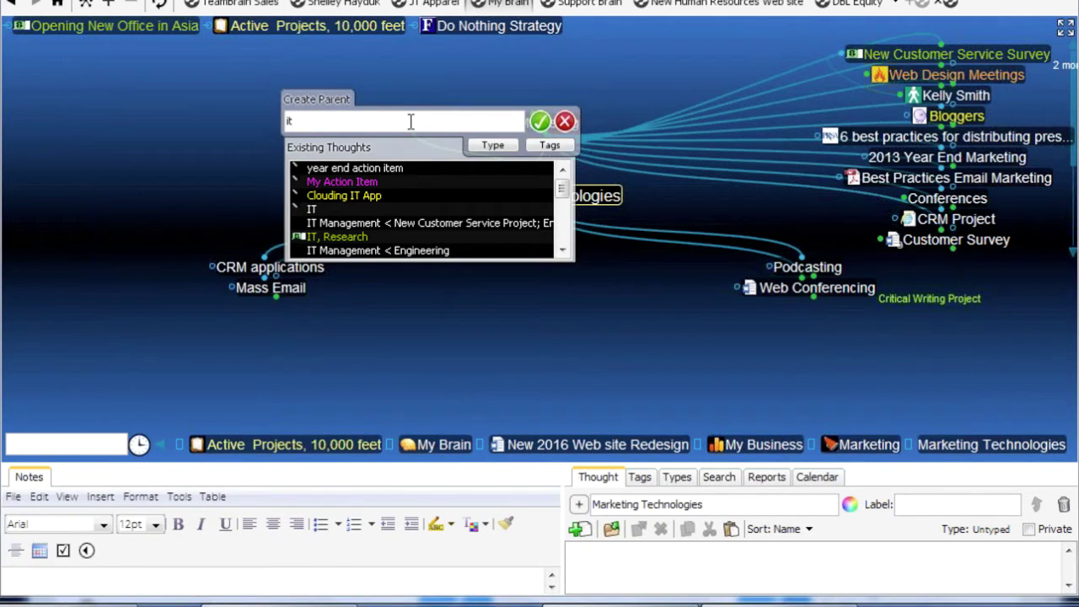
pyautogui.click(378, 251)
pyautogui.click(540, 122)
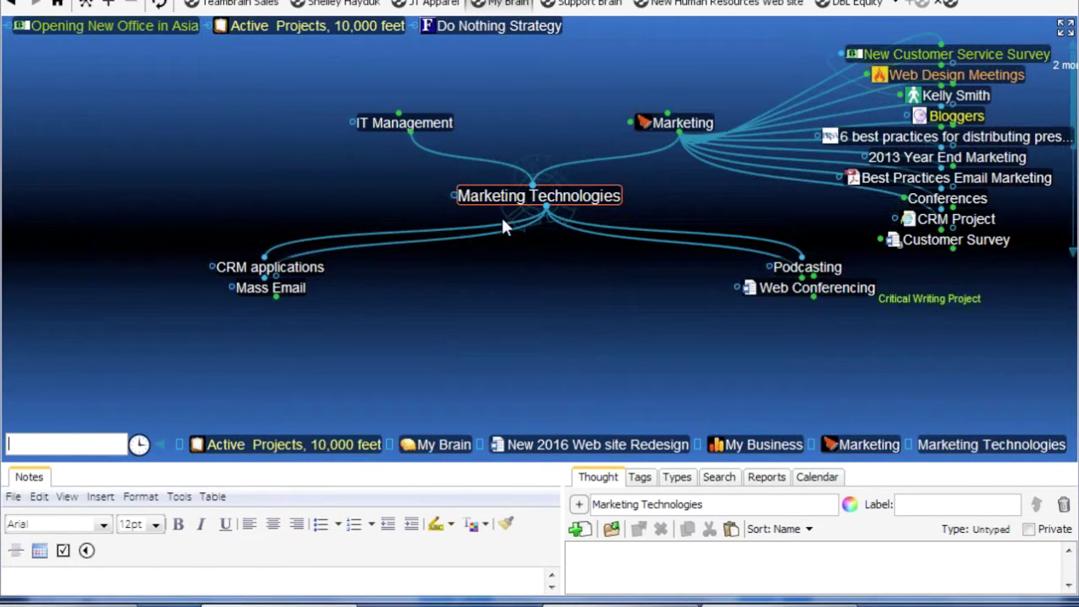
pyautogui.moveTo(424, 131); pyautogui.dragTo(223, 205)
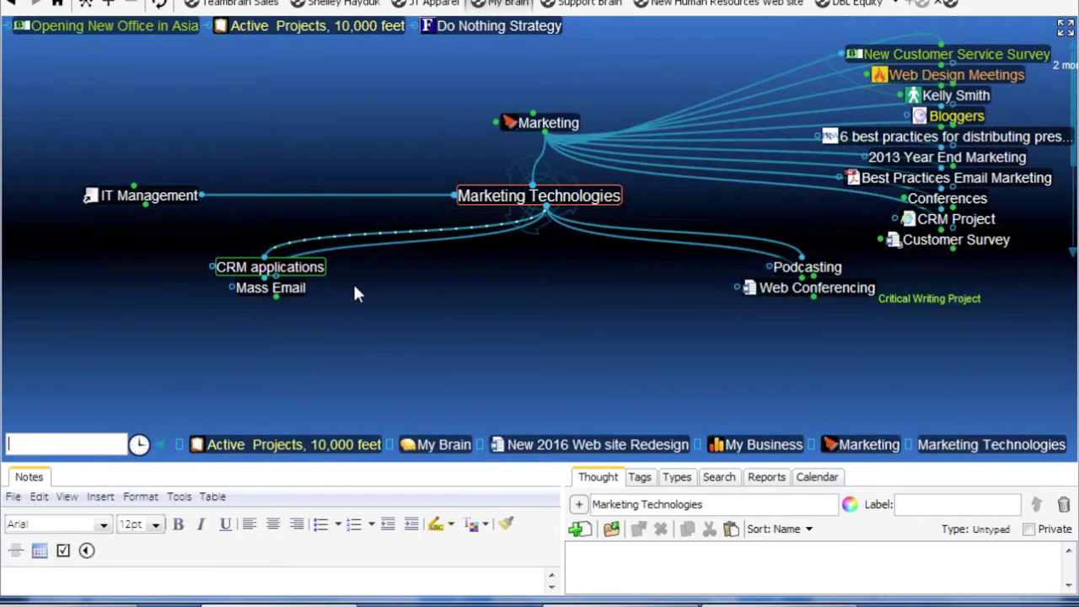
# Visit IT Management and its Engineering link, return to Marketing Technologies, and search for the director
pyautogui.click(167, 196)
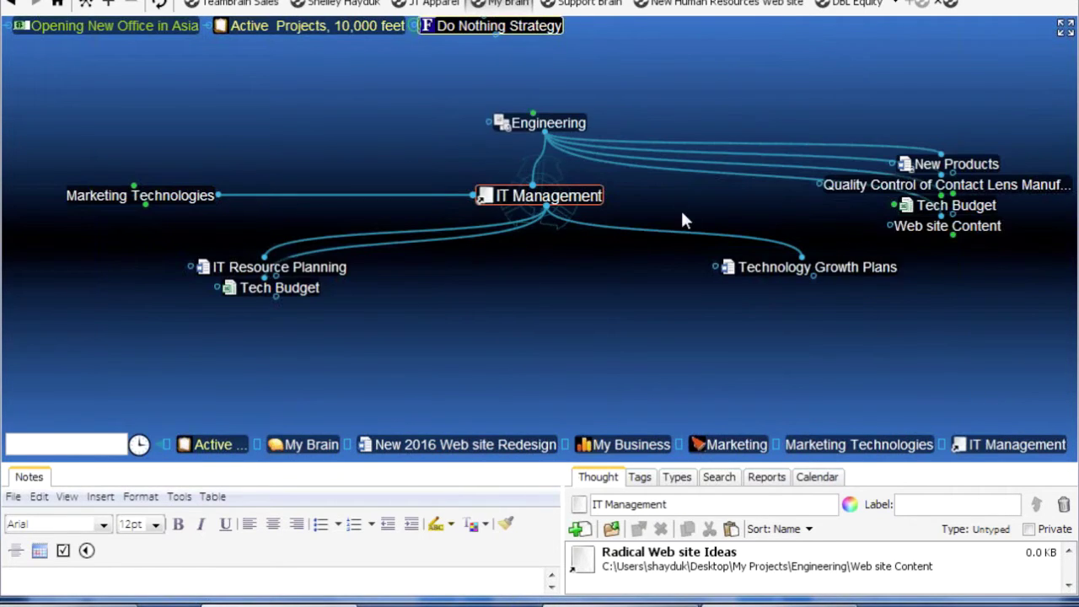
pyautogui.click(576, 143)
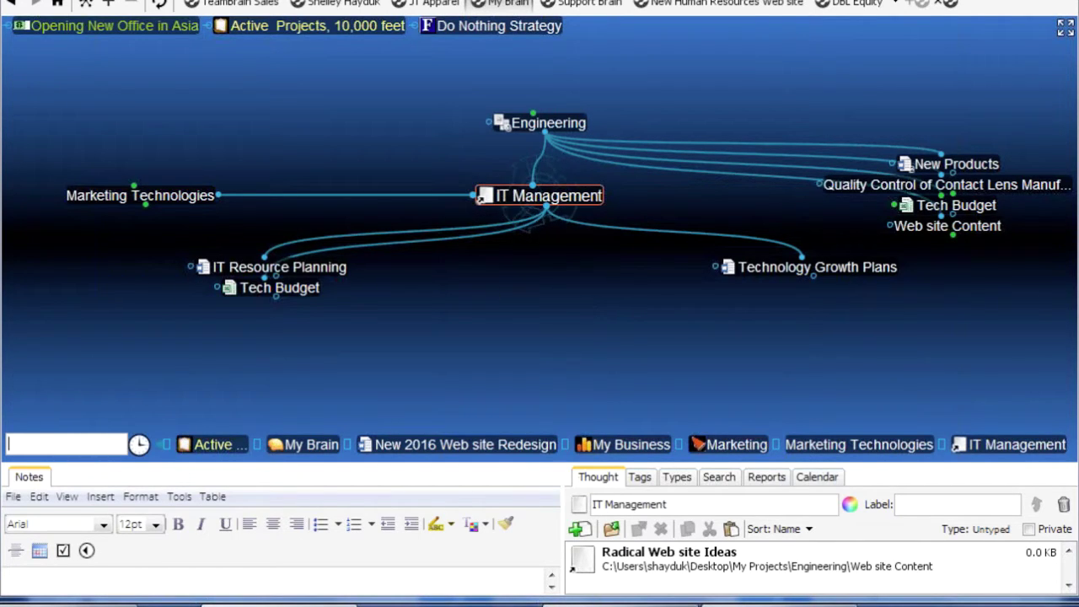
pyautogui.click(184, 196)
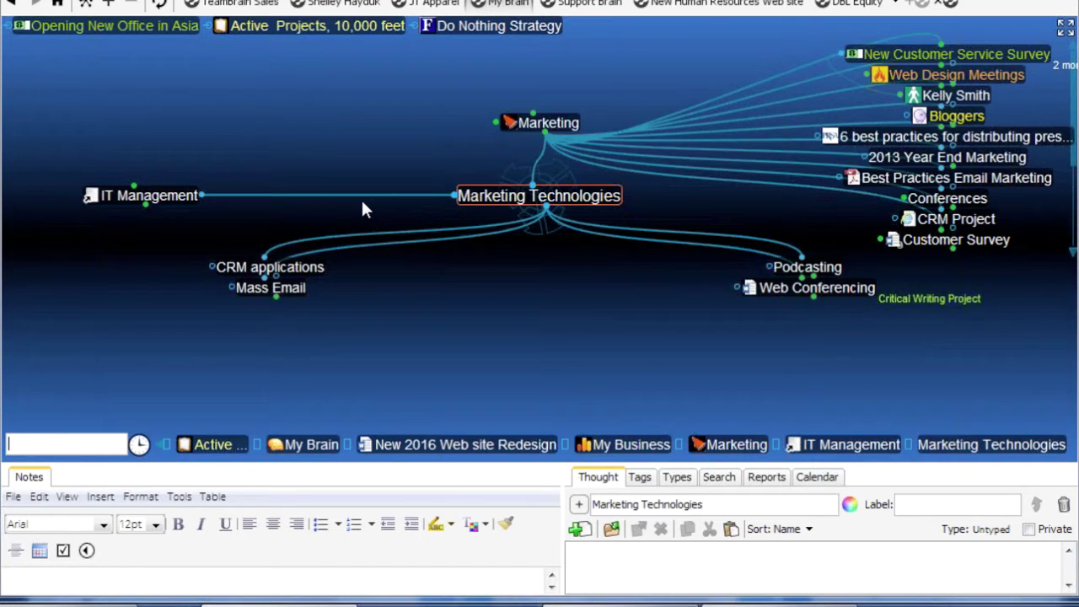
pyautogui.write('fred')
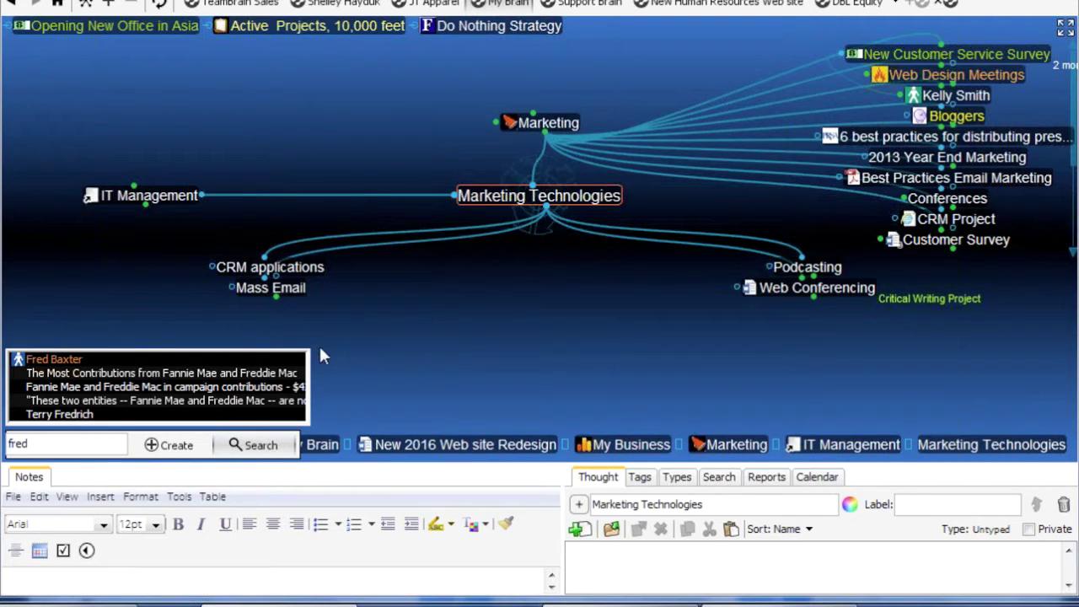
# Centre the map on the director's thought from the search results, then clear a second search
pyautogui.click(64, 360)
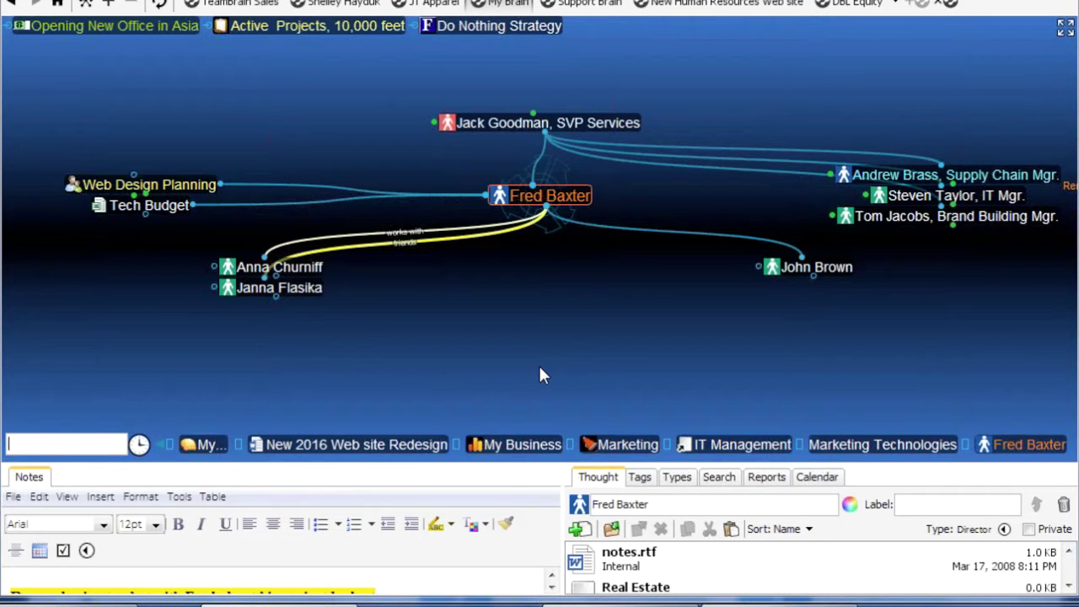
pyautogui.write('red')
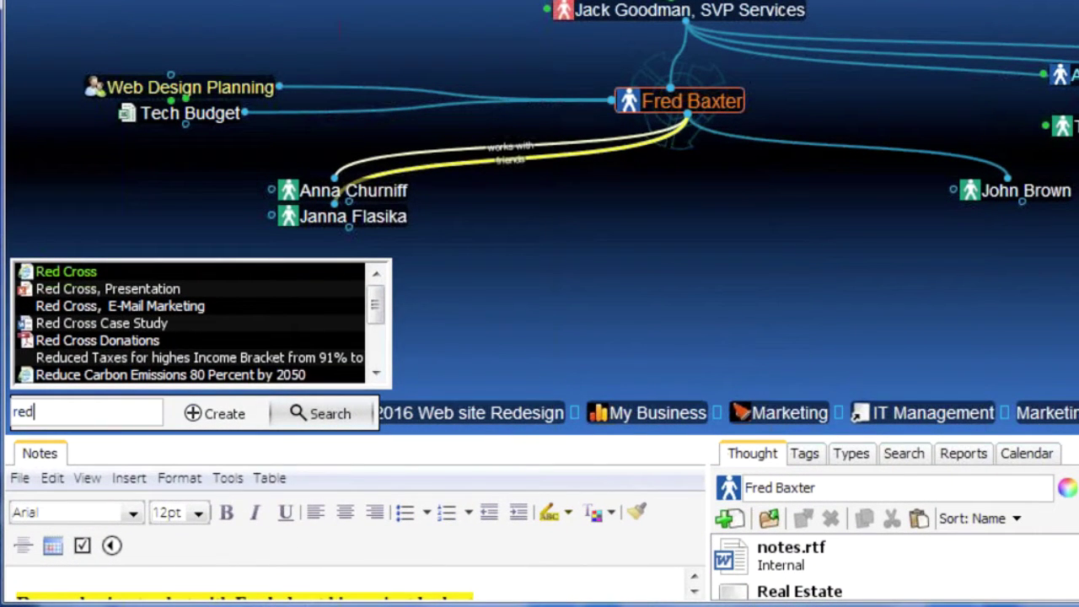
pyautogui.press('Escape')
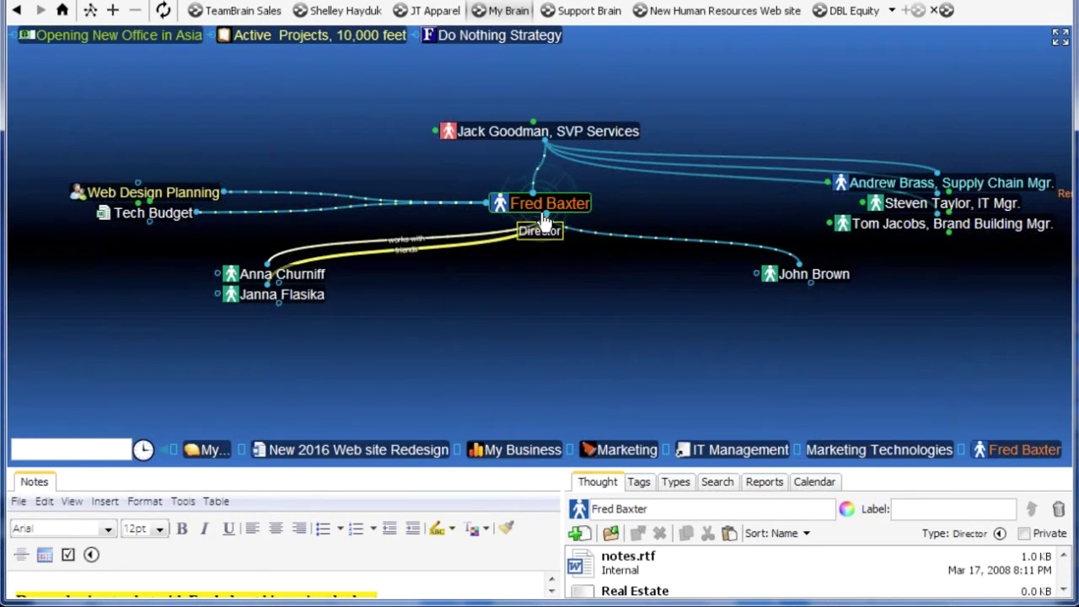
# Visit Web Design Planning, return to the director, and move via SVP Services to Clients
pyautogui.click(180, 194)
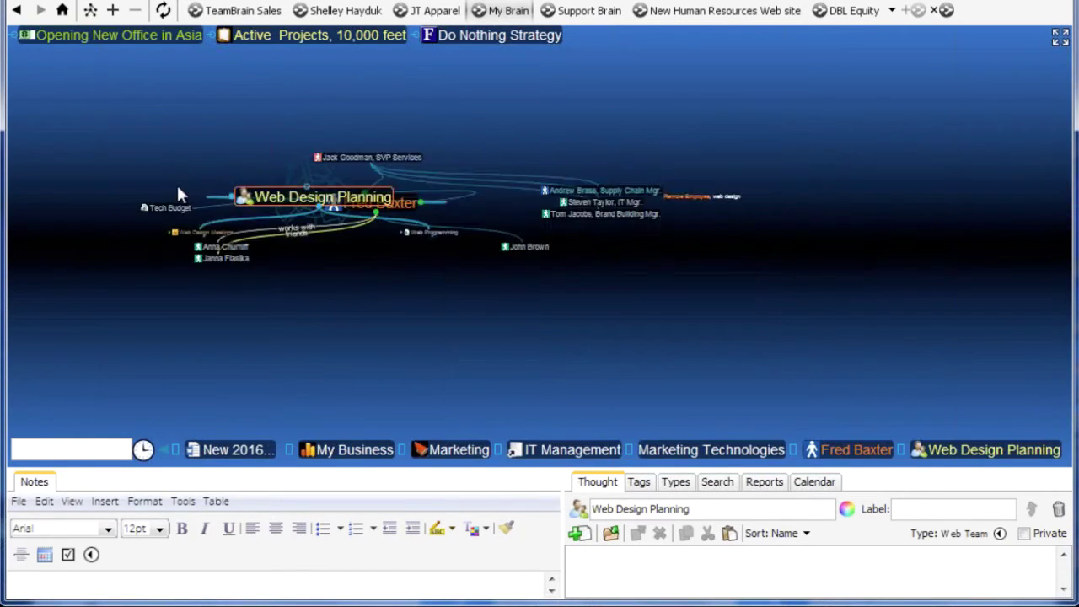
pyautogui.click(128, 204)
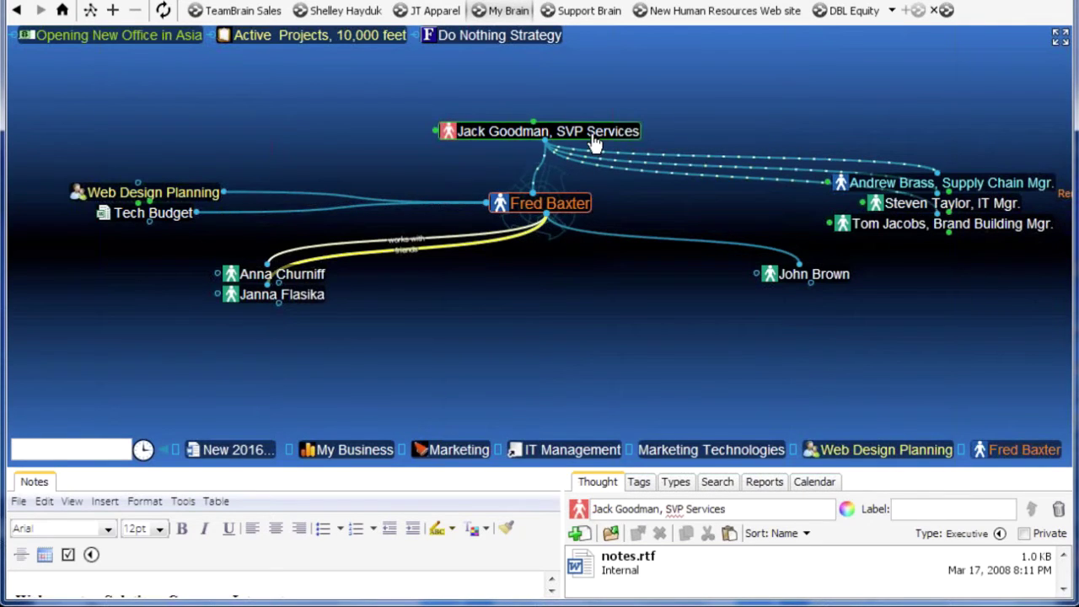
pyautogui.click(547, 131)
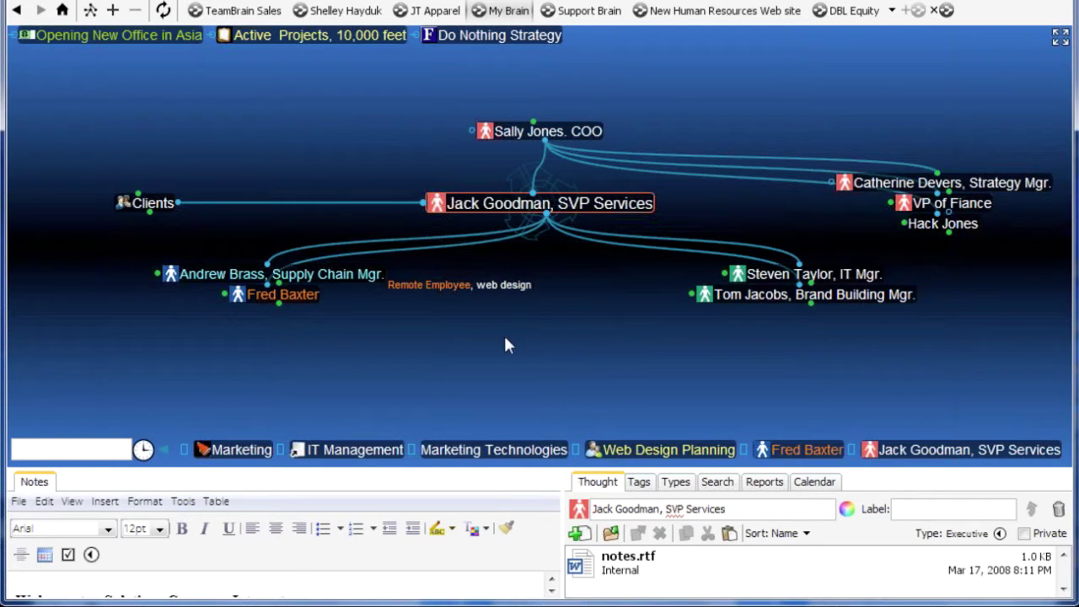
pyautogui.click(156, 210)
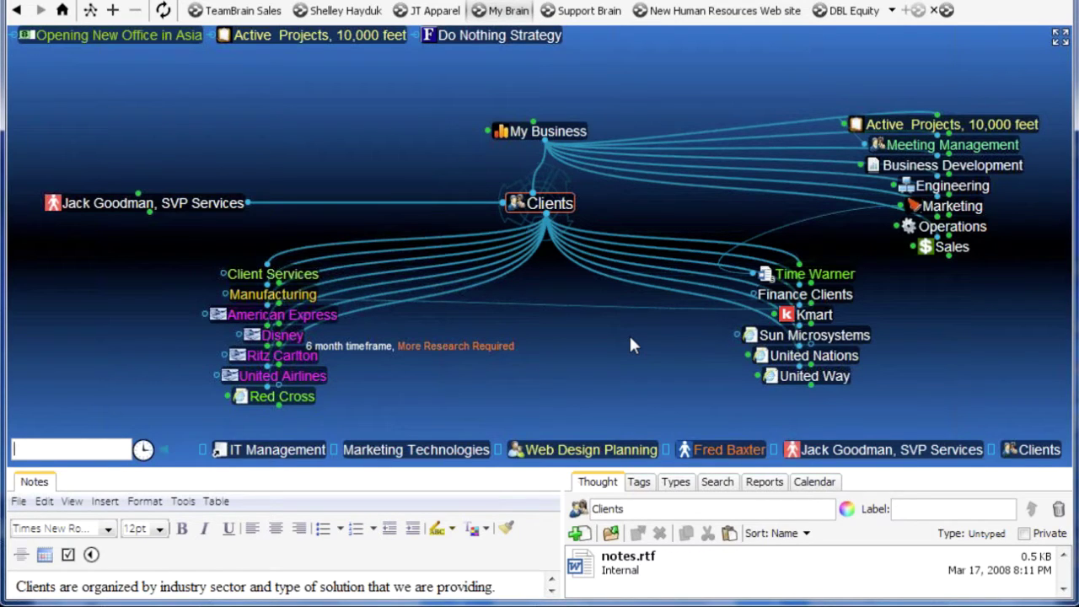
pyautogui.click(217, 204)
pyautogui.moveTo(148, 202); pyautogui.dragTo(723, 126)
pyautogui.click(591, 346)
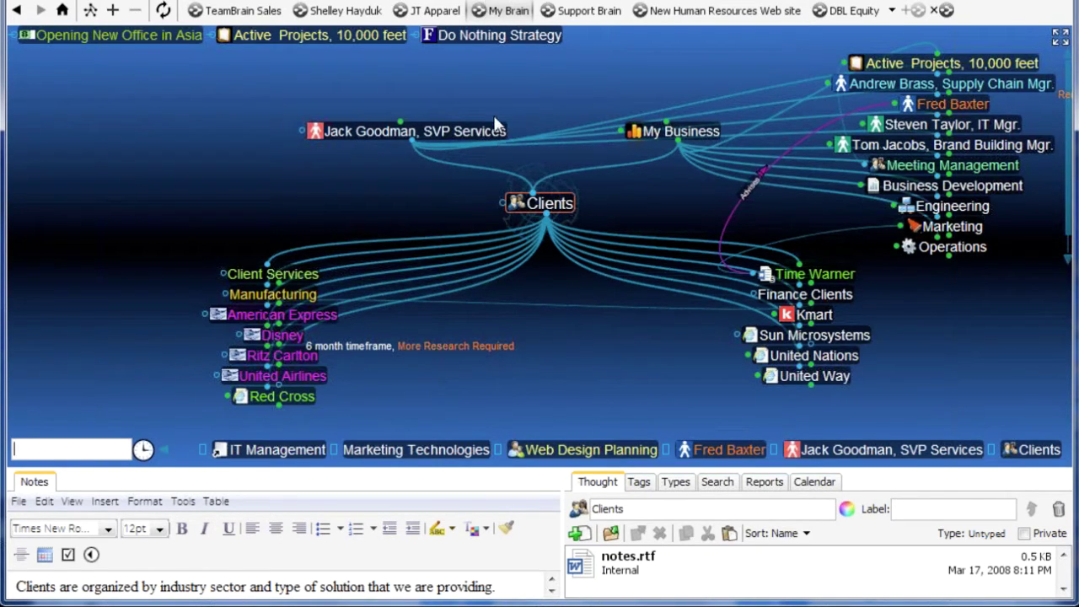
pyautogui.moveTo(498, 131)
pyautogui.moveTo(497, 131); pyautogui.dragTo(672, 419)
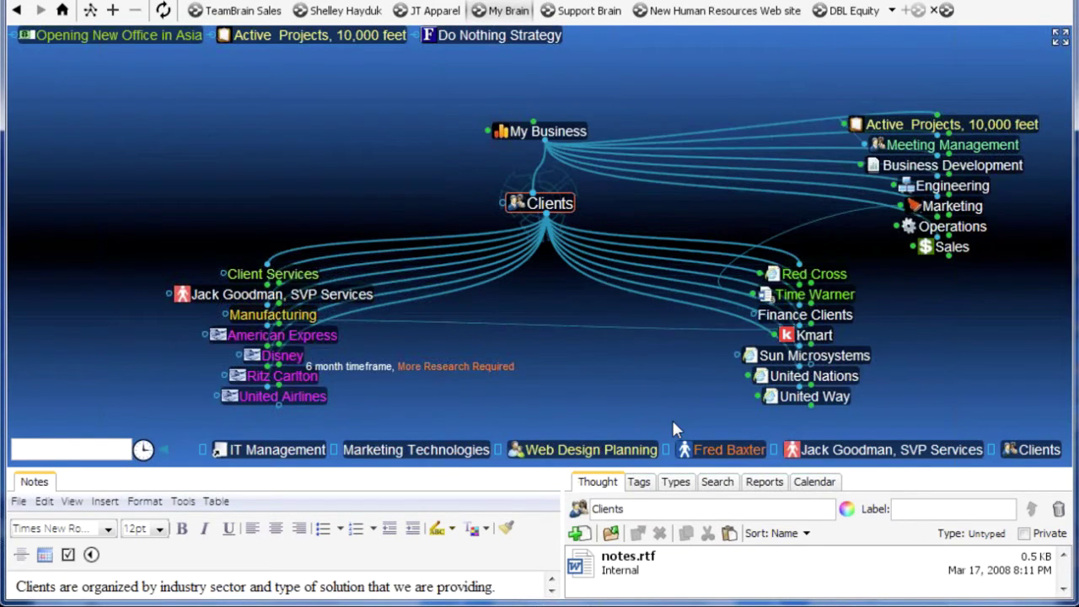
pyautogui.moveTo(334, 304)
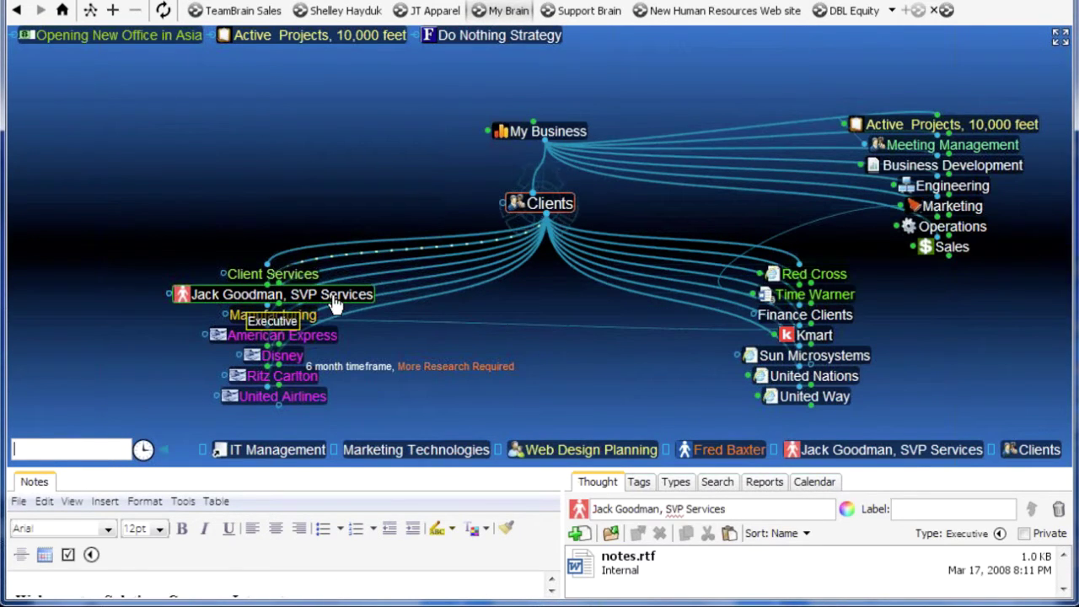
pyautogui.moveTo(333, 303); pyautogui.dragTo(206, 187)
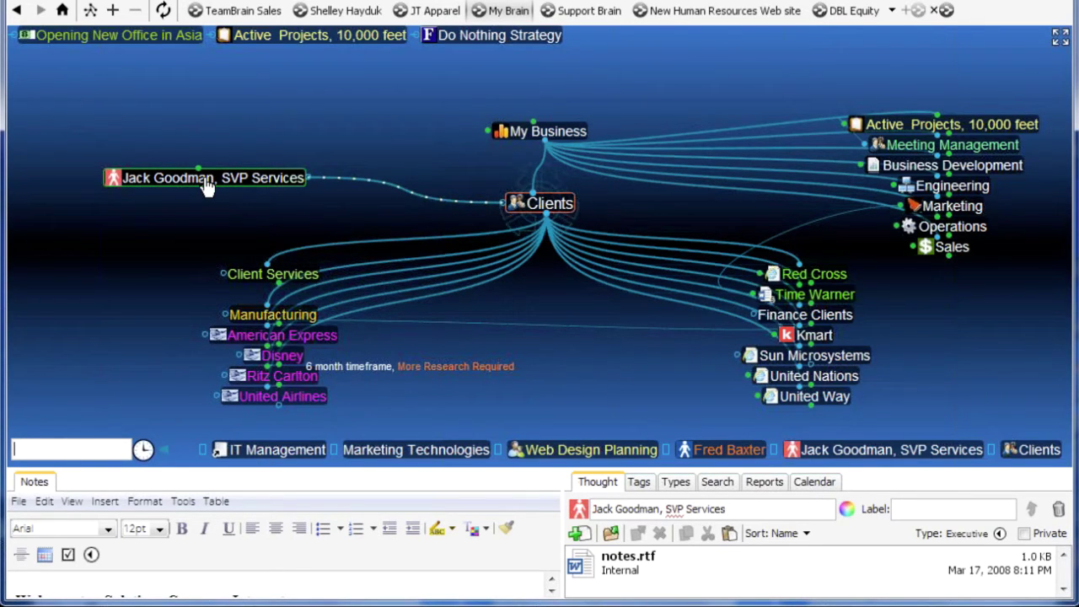
pyautogui.moveTo(206, 187); pyautogui.dragTo(208, 188)
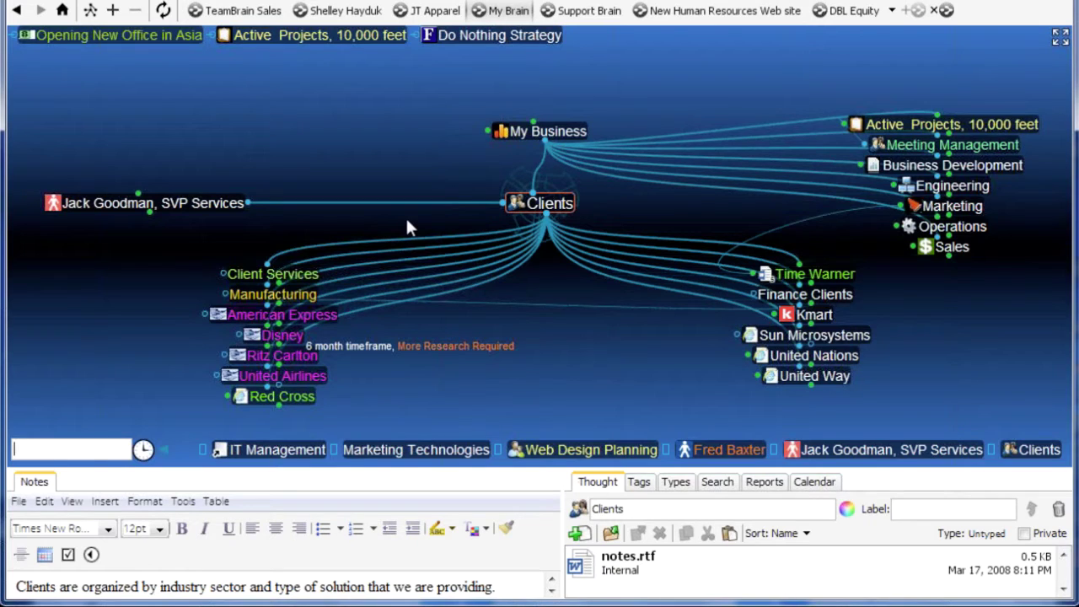
# Walk up from SVP Services through the COO and CEO to My Business
pyautogui.click(211, 211)
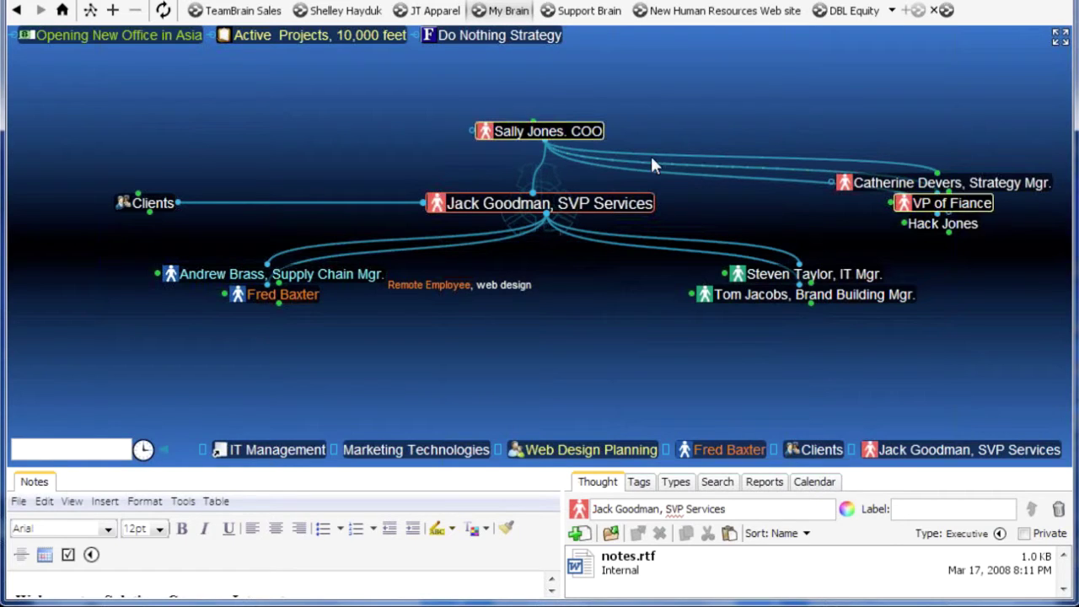
pyautogui.click(601, 133)
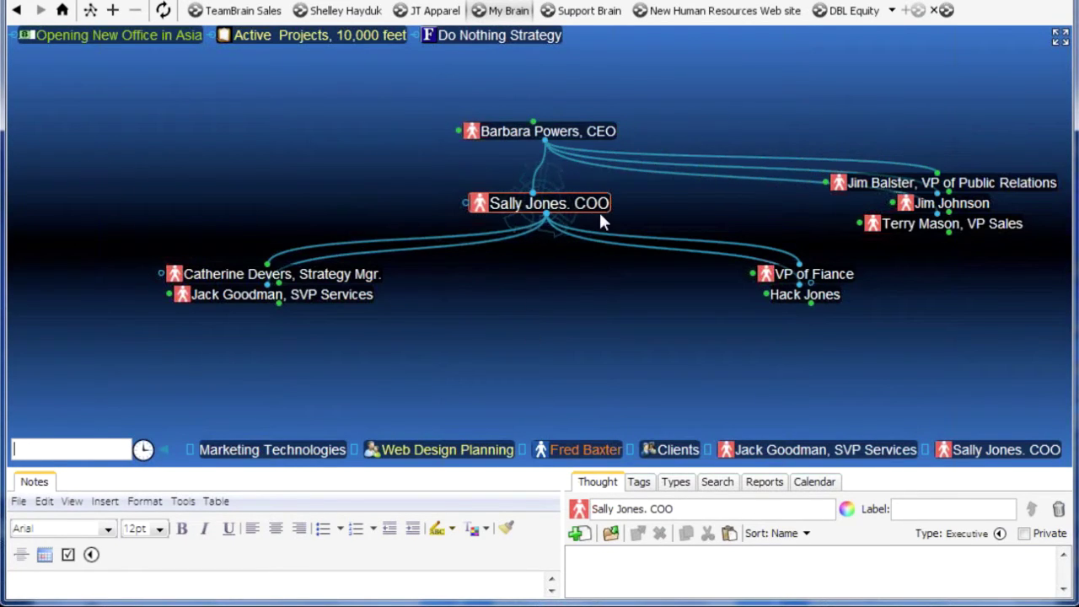
pyautogui.click(578, 135)
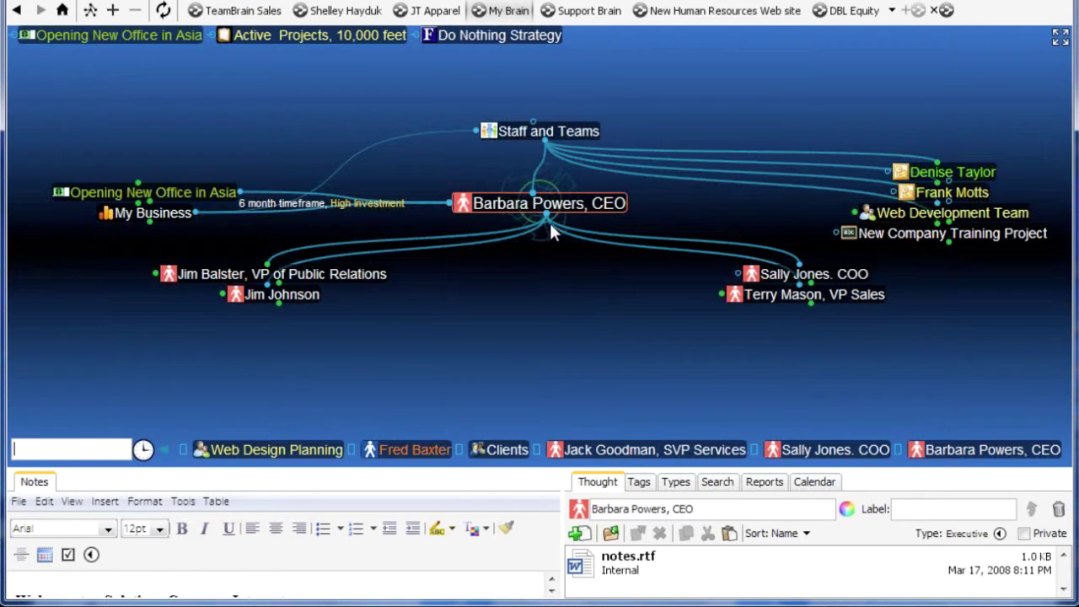
pyautogui.click(166, 215)
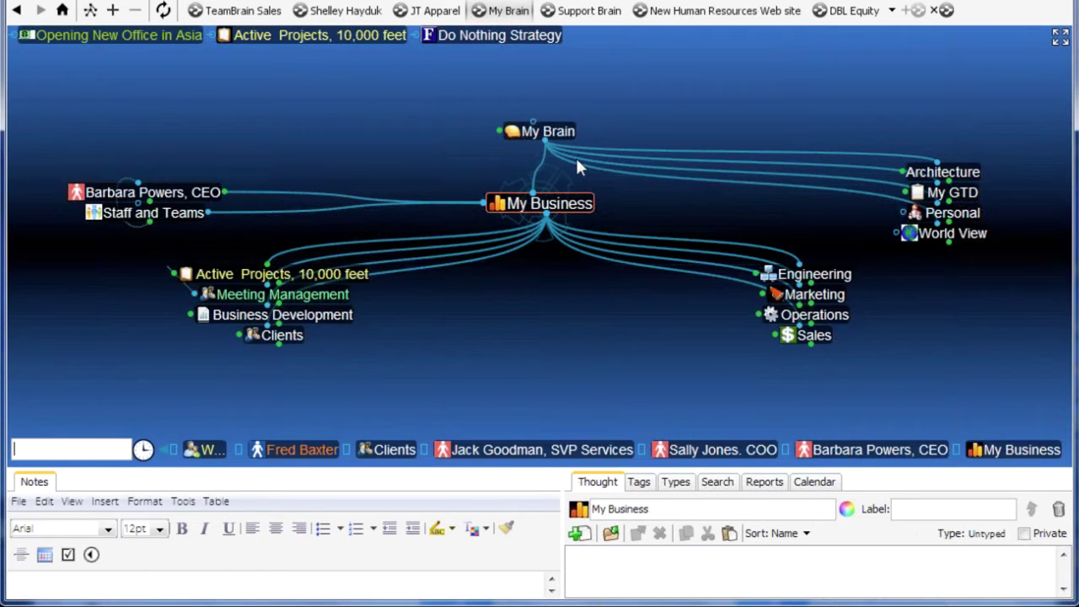
# Centre on My Brain, then My Business, then bring Clients to the centre
pyautogui.click(543, 132)
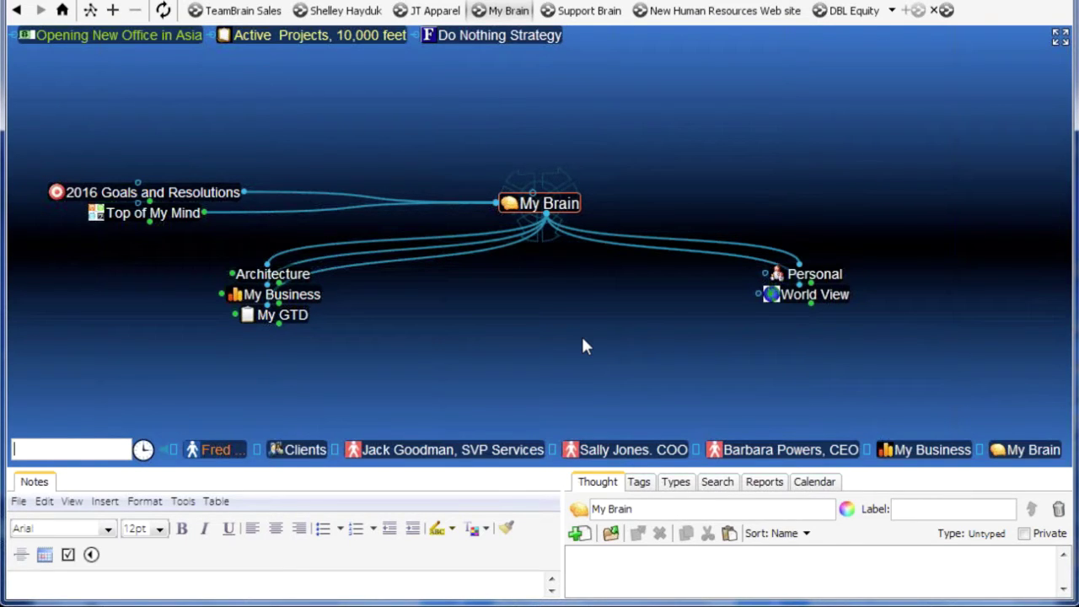
pyautogui.click(305, 294)
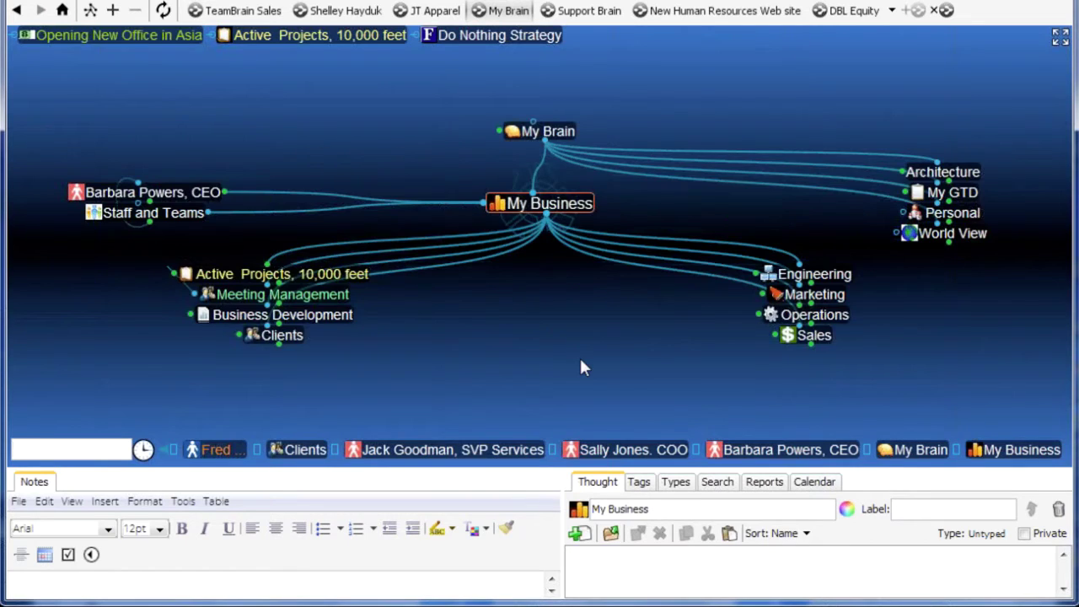
pyautogui.click(299, 336)
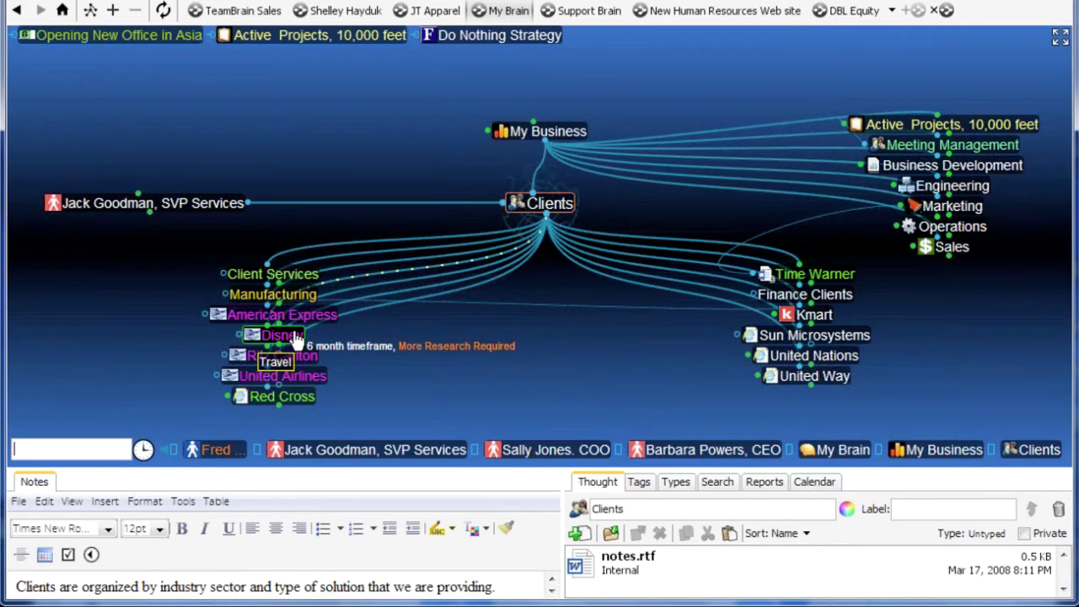
# Centre the map on the Red Cross client and open the File menu
pyautogui.click(291, 397)
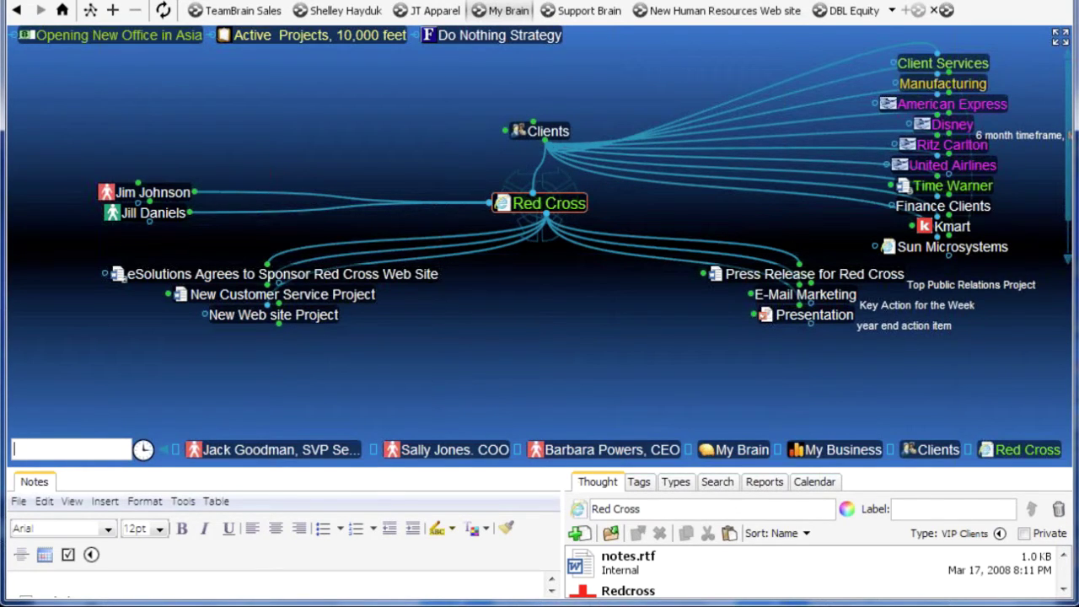
pyautogui.click(20, 0)
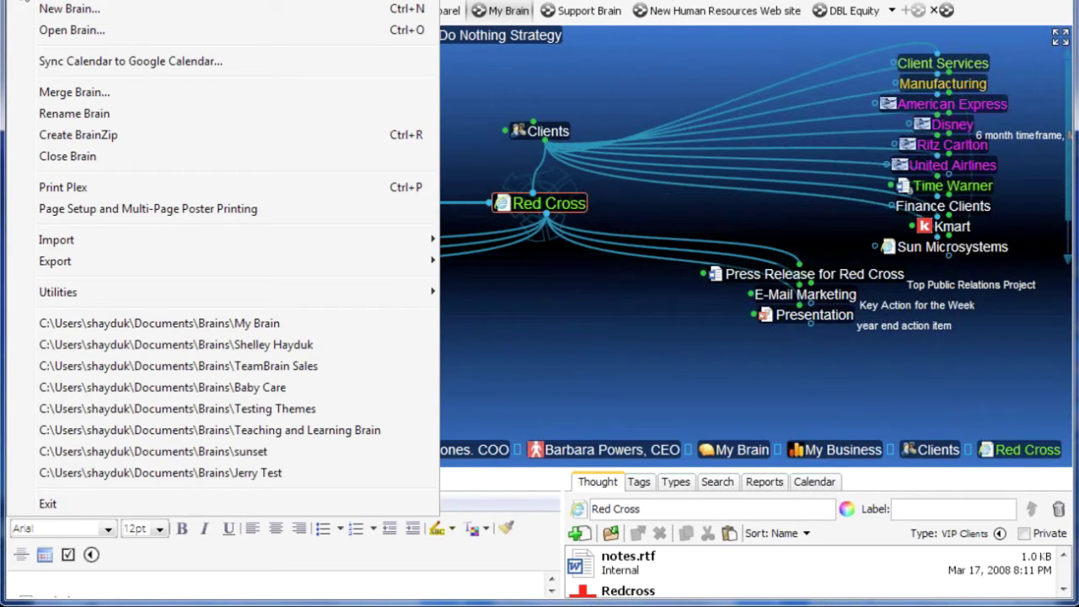
# Create a new brain named 'My 2016 MegaBrain' via File > New Brain
pyautogui.click(46, 9)
pyautogui.write('M')
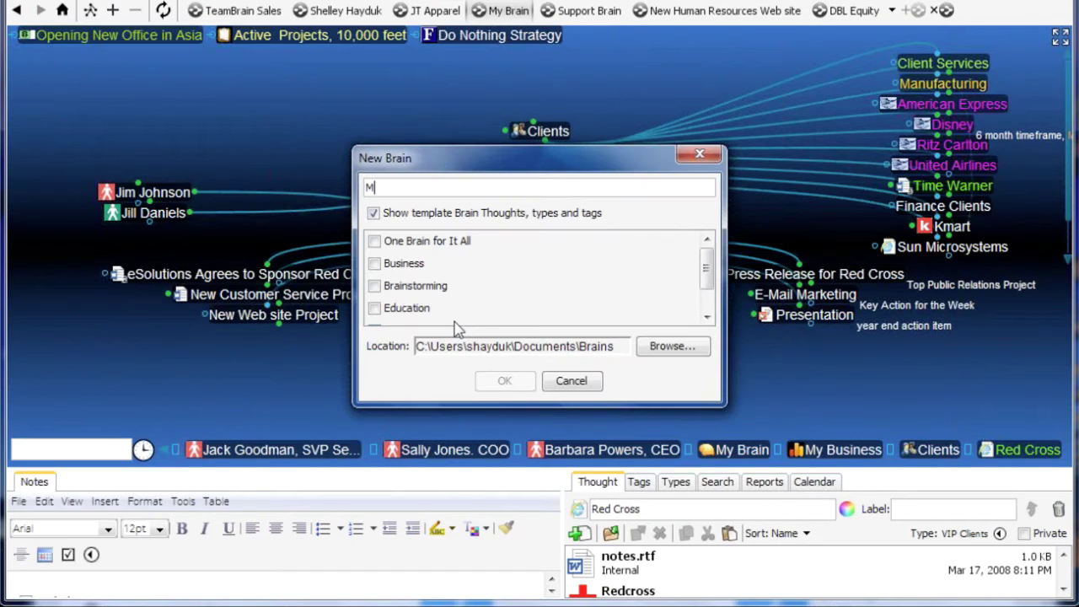
pyautogui.write('y 2016')
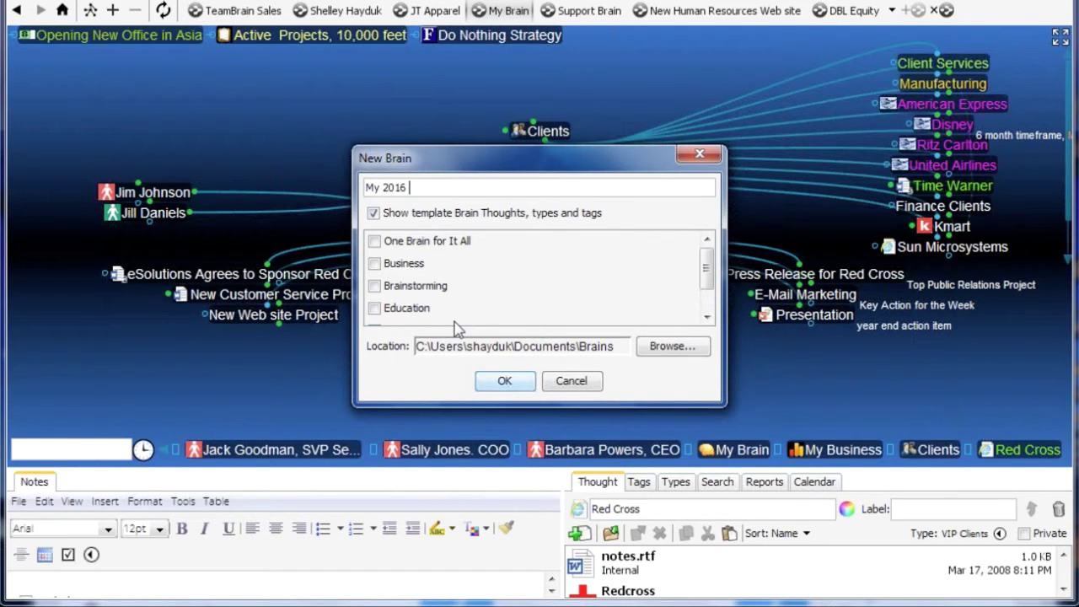
pyautogui.write(' MegaBrain')
pyautogui.click(499, 381)
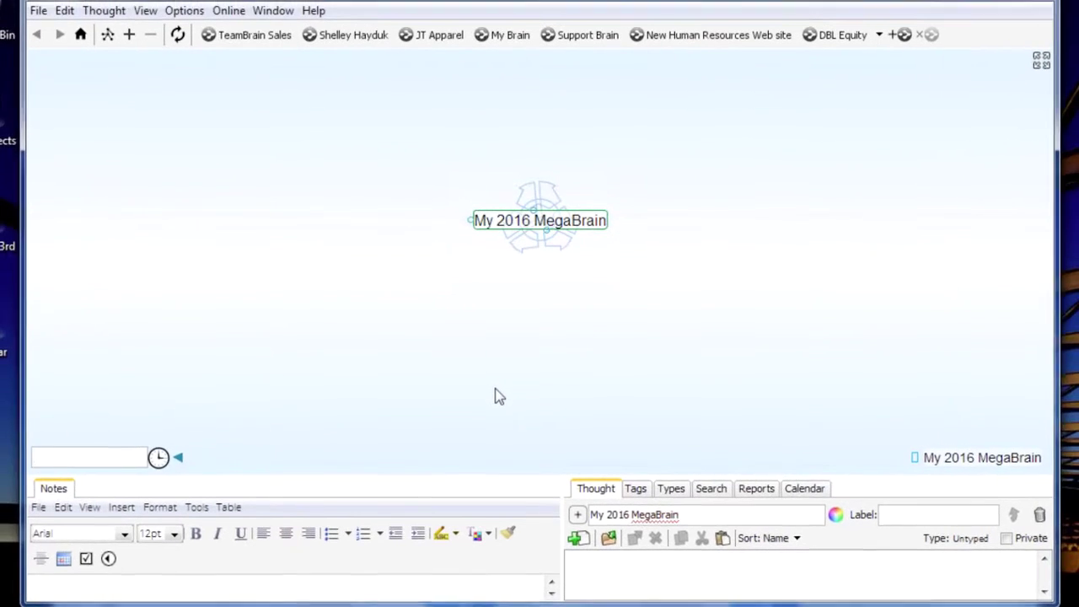
pyautogui.click(40, 13)
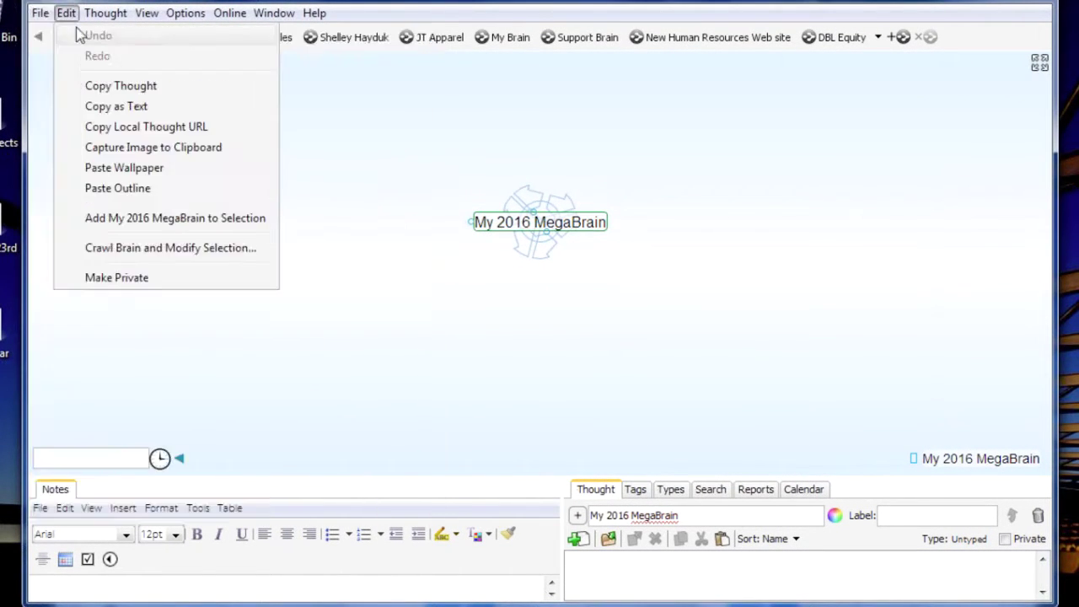
pyautogui.click(72, 39)
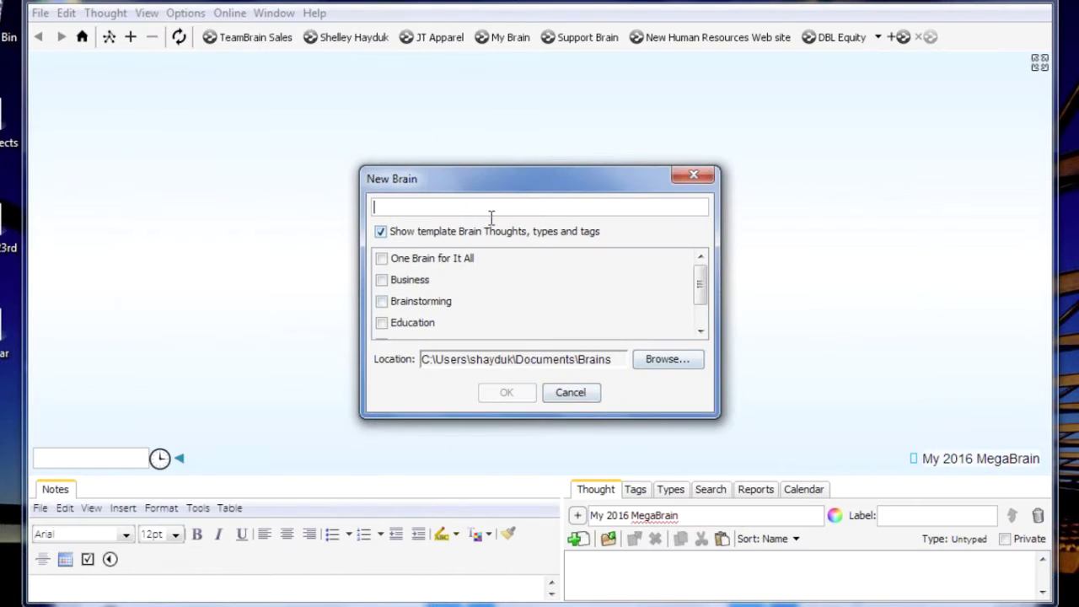
pyautogui.moveTo(700, 303); pyautogui.dragTo(696, 277)
pyautogui.moveTo(701, 292); pyautogui.dragTo(700, 329)
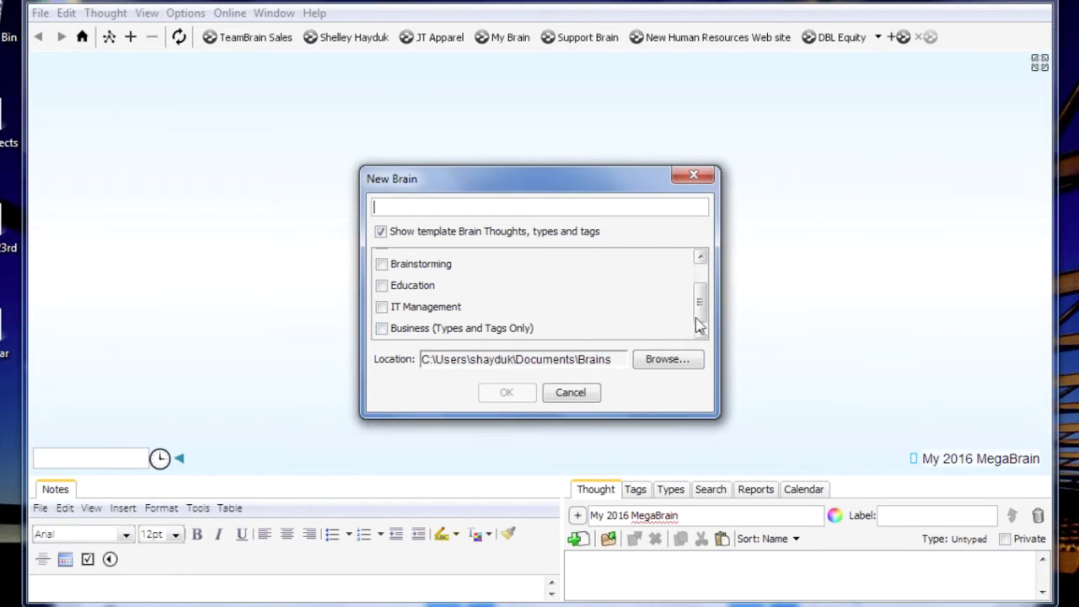
pyautogui.click(701, 178)
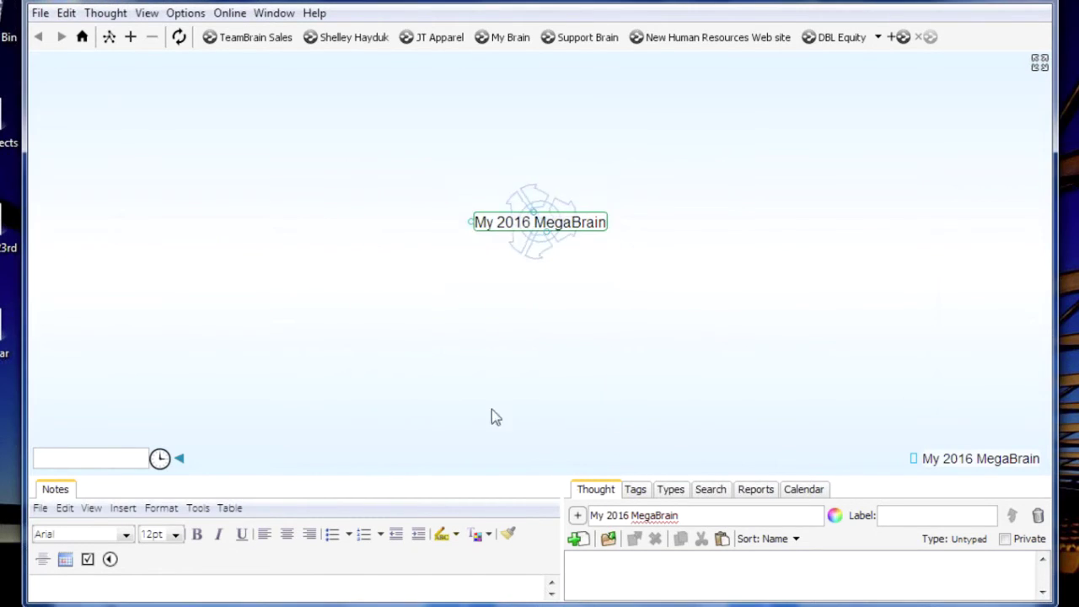
pyautogui.click(40, 14)
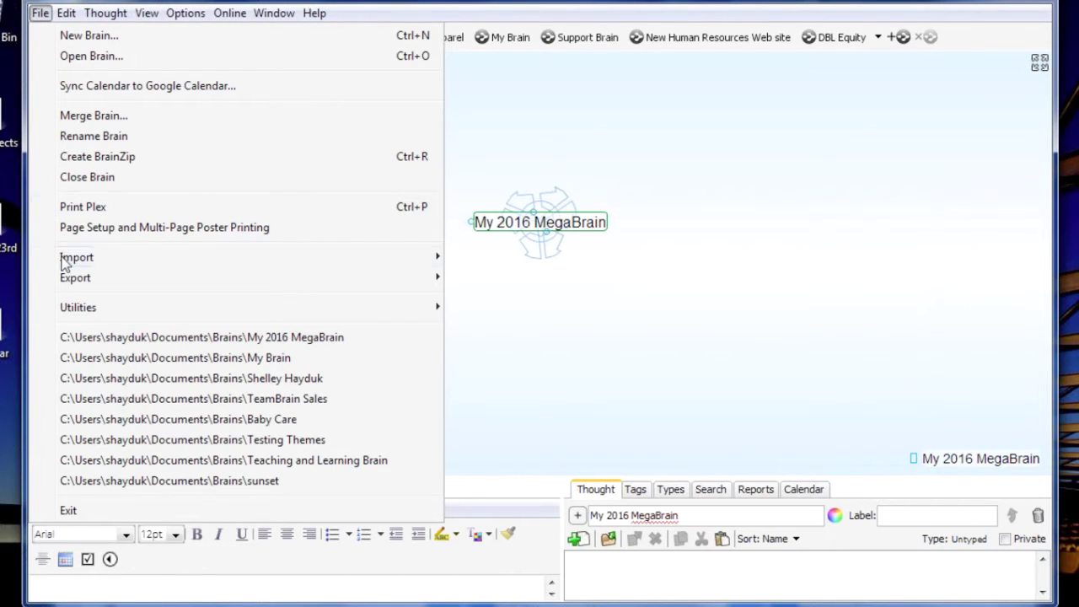
pyautogui.moveTo(75, 263)
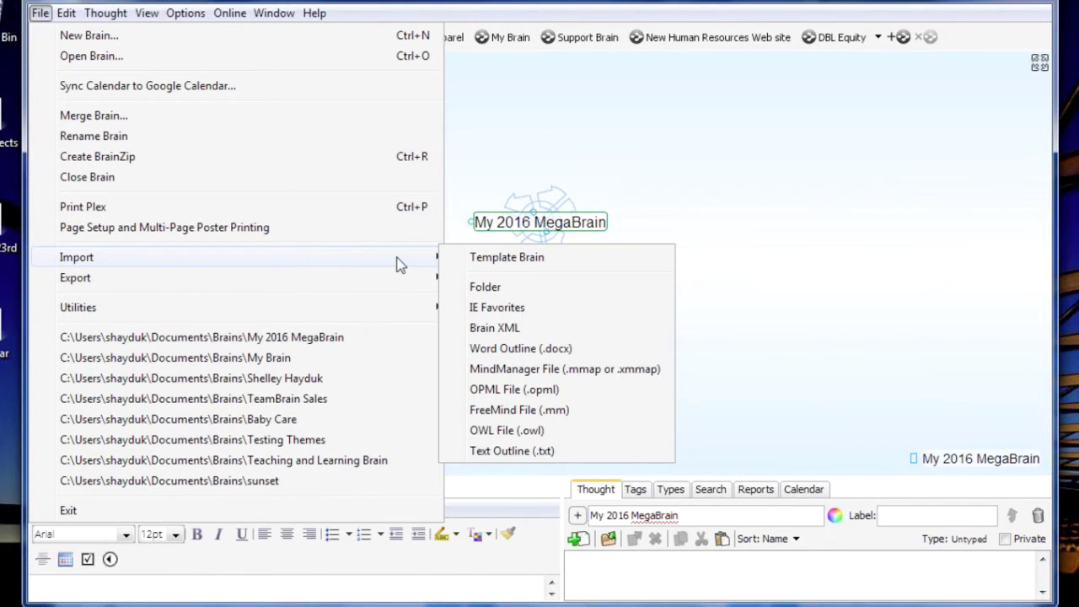
pyautogui.click(815, 277)
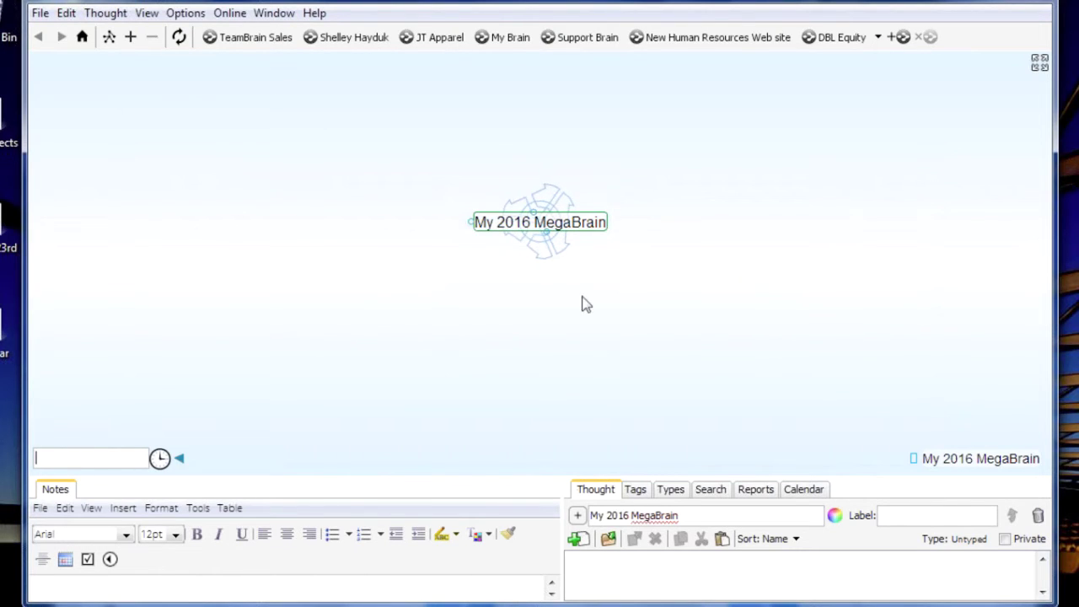
# Add Business and Personal as children of My 2016 MegaBrain, then start a child under Personal
pyautogui.moveTo(548, 234); pyautogui.dragTo(539, 291)
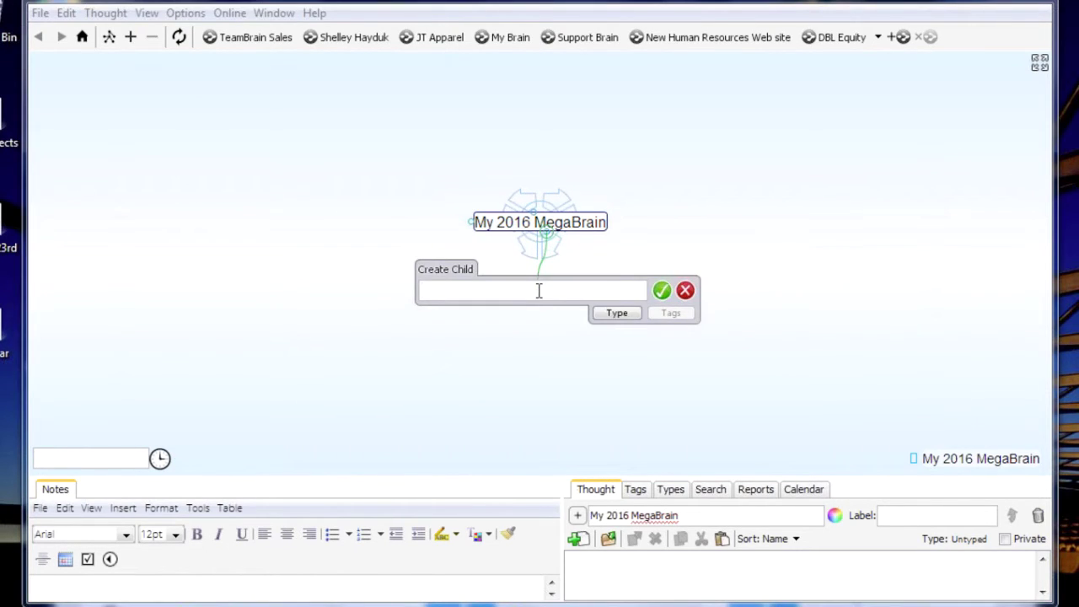
pyautogui.write('Business; Per')
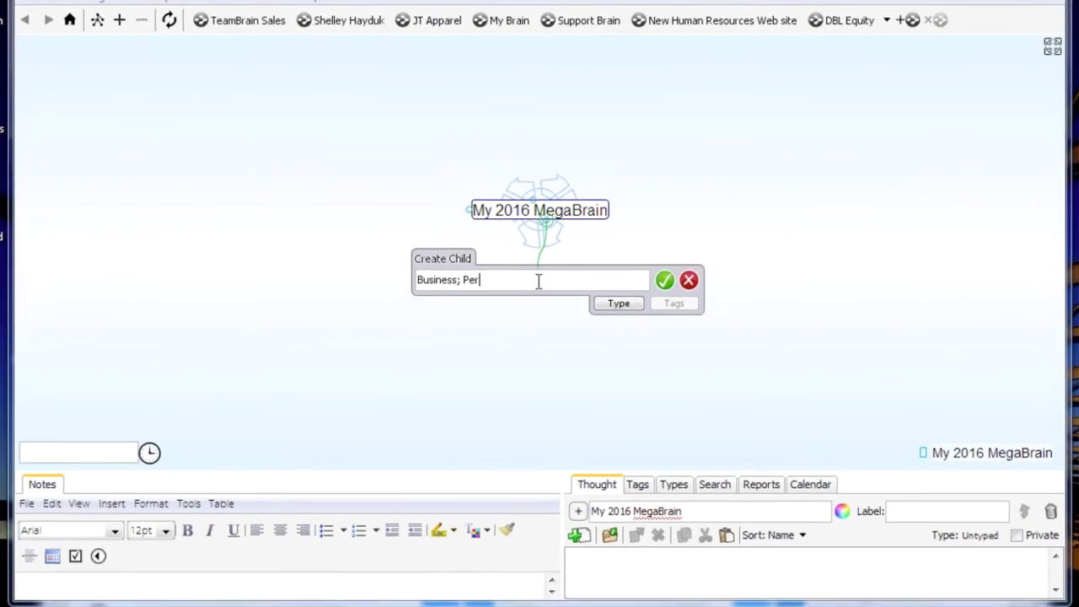
pyautogui.write('sonal')
pyautogui.press('Return')
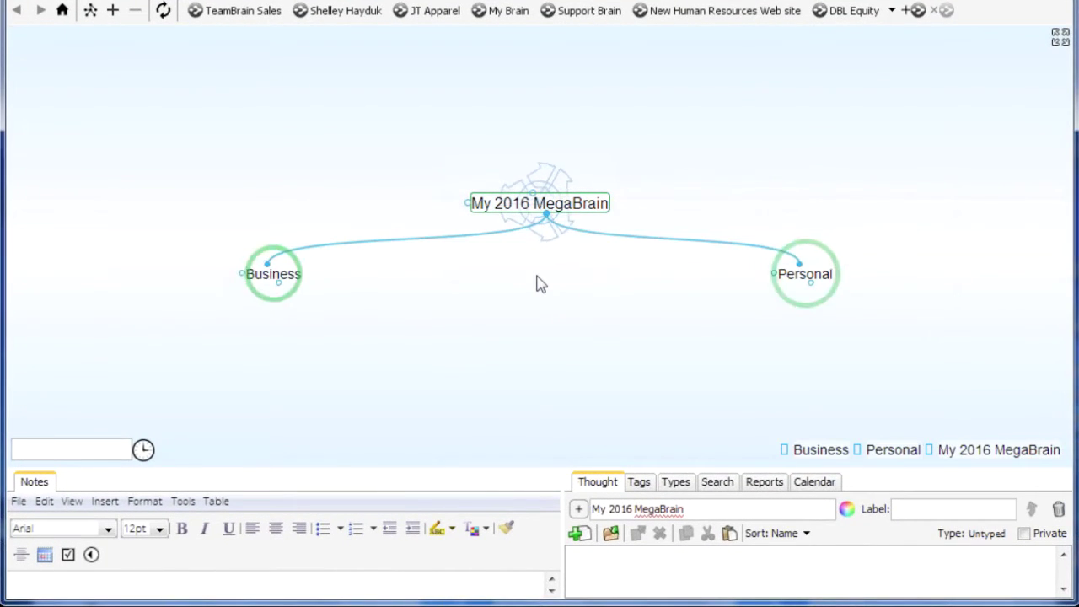
pyautogui.click(825, 280)
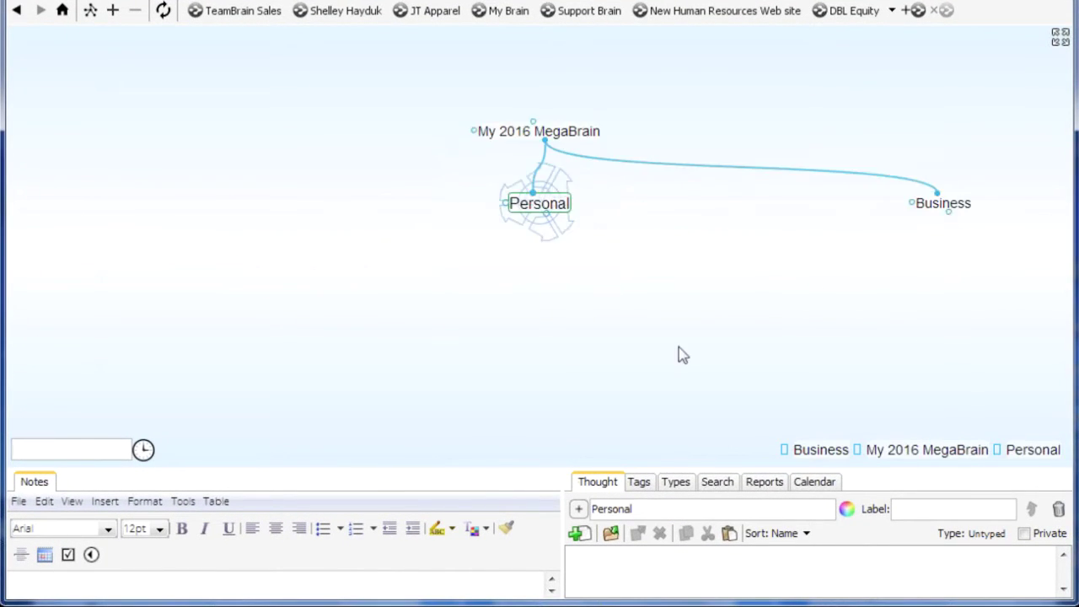
pyautogui.moveTo(546, 215); pyautogui.dragTo(525, 289)
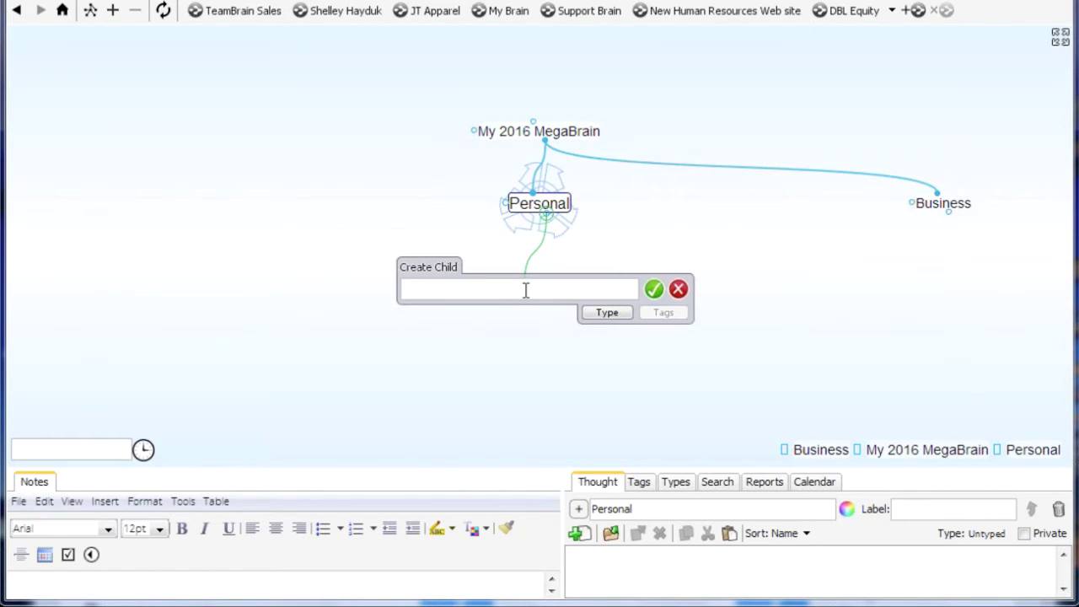
# Add Family, Vacation, Special Interests and Personal Organization under Personal, then pin Personal
pyautogui.write('Family')
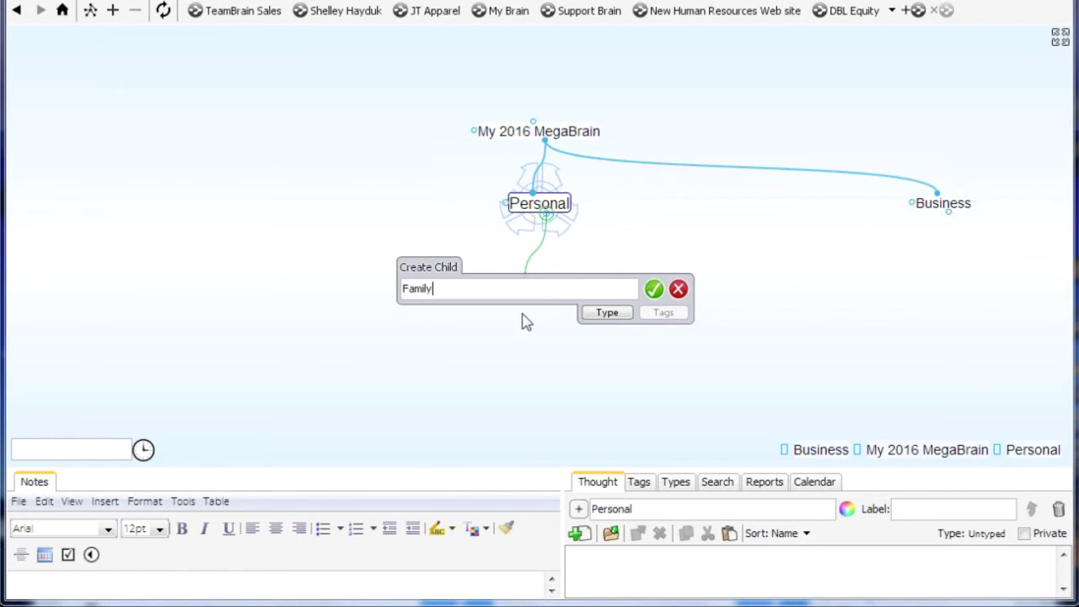
pyautogui.write('; vacation')
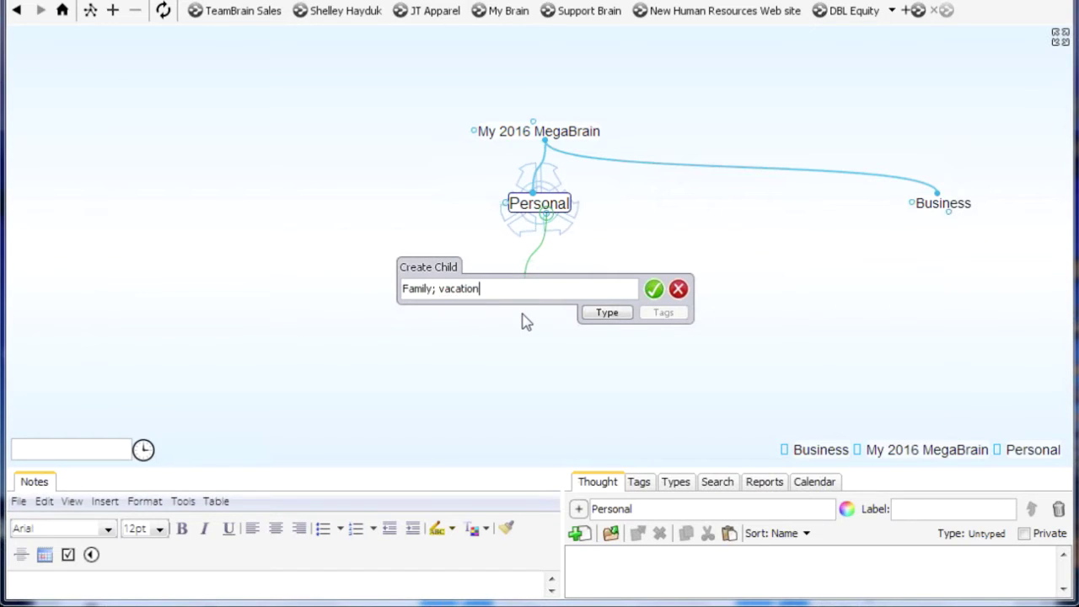
pyautogui.write('; Special I')
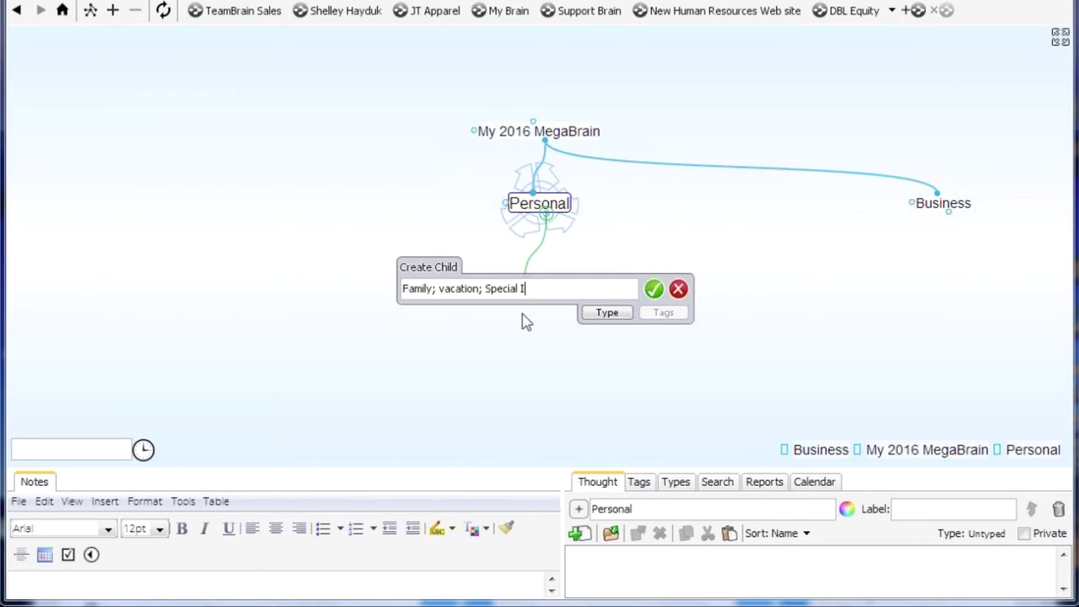
pyautogui.write('ntere')
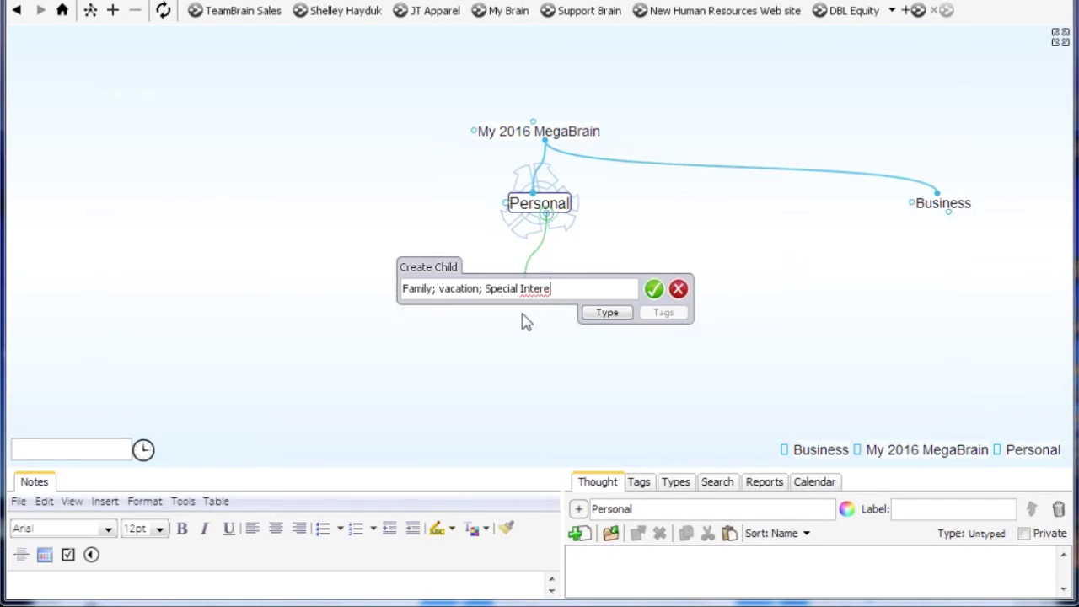
pyautogui.write('sts')
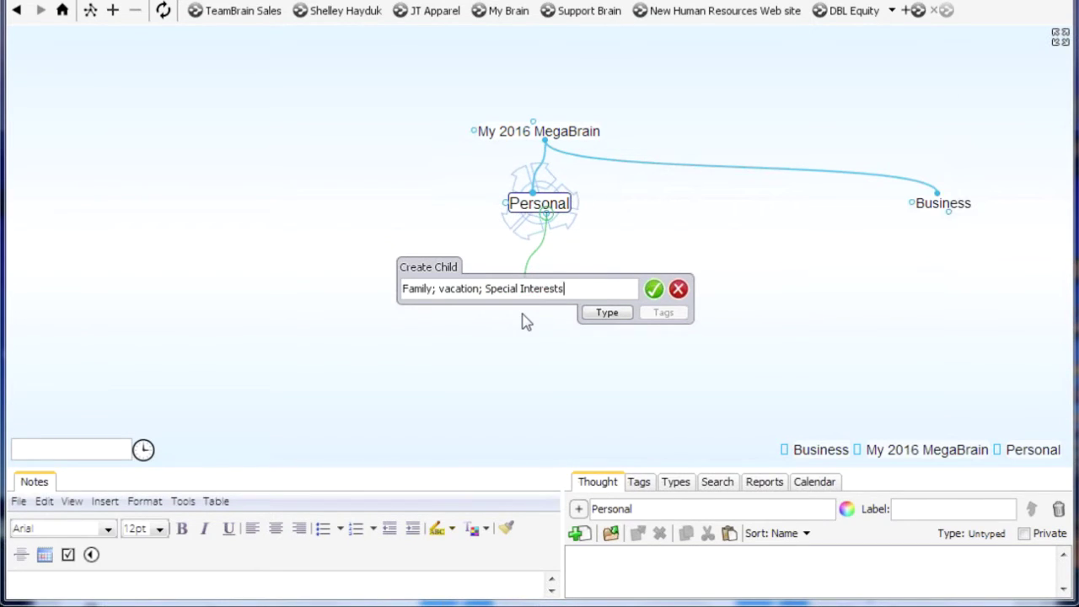
pyautogui.write(';')
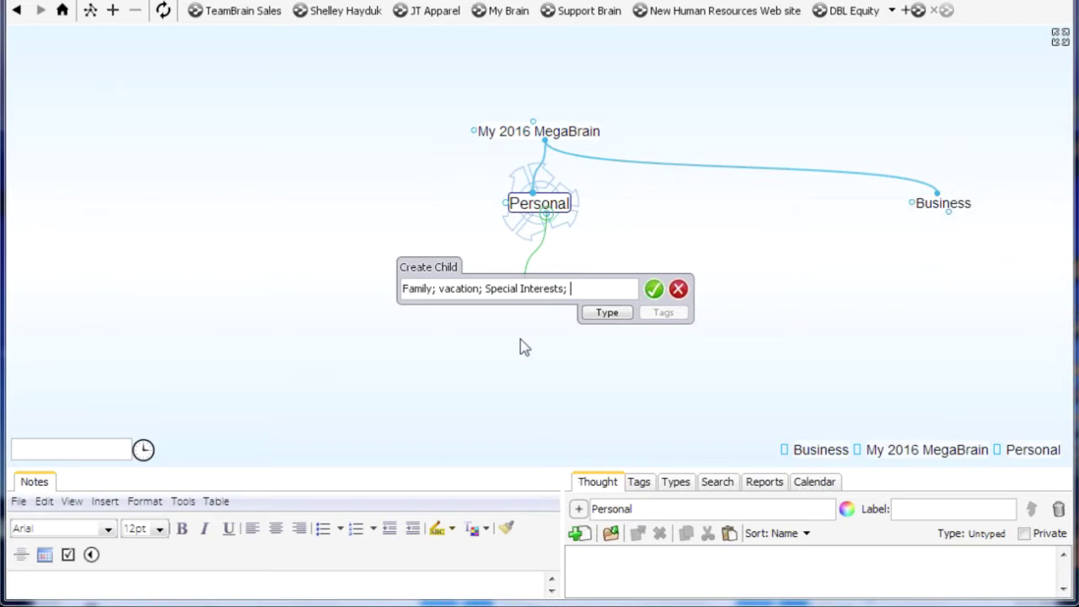
pyautogui.write(' Per')
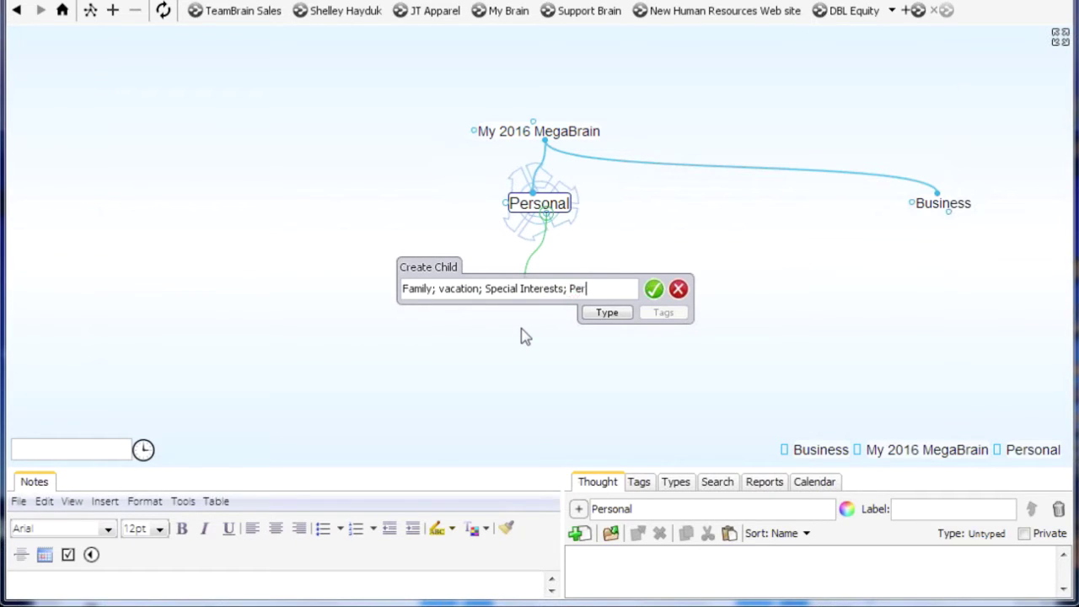
pyautogui.write('sonal Organization')
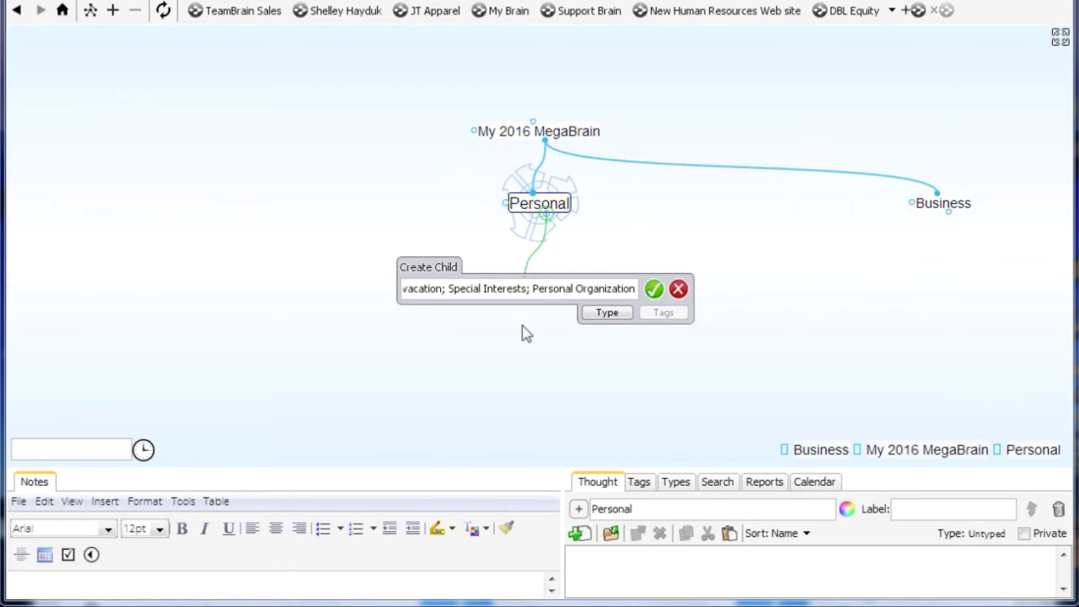
pyautogui.press('Return')
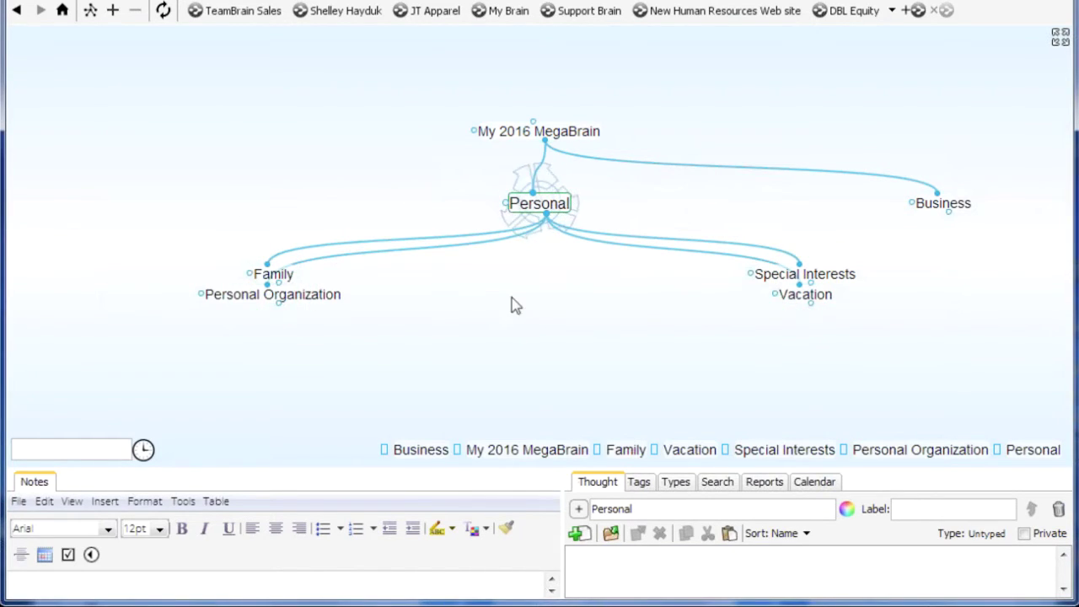
pyautogui.rightClick(547, 209)
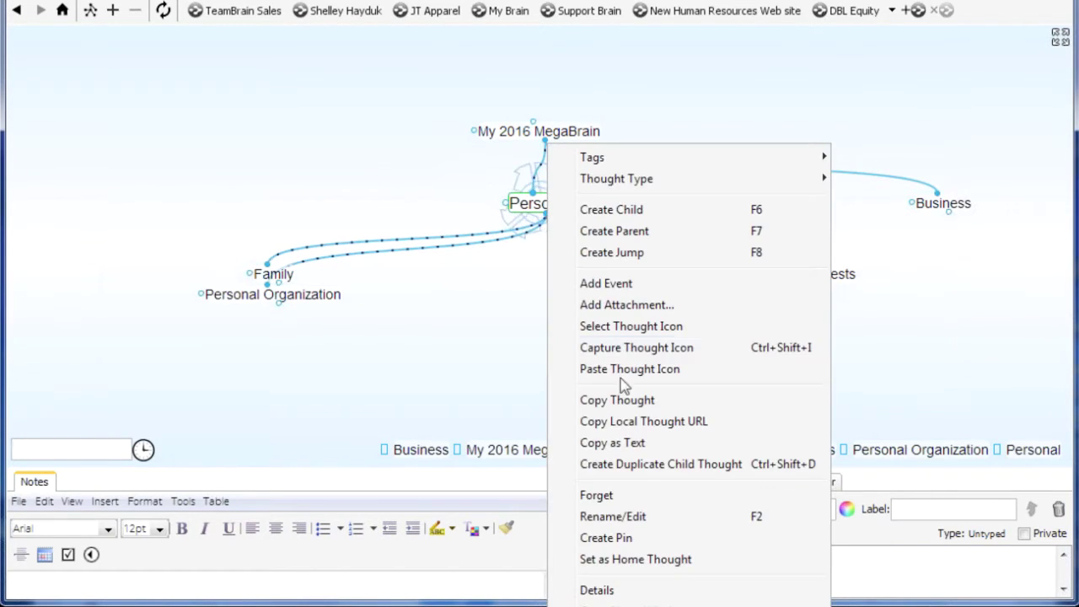
pyautogui.click(646, 544)
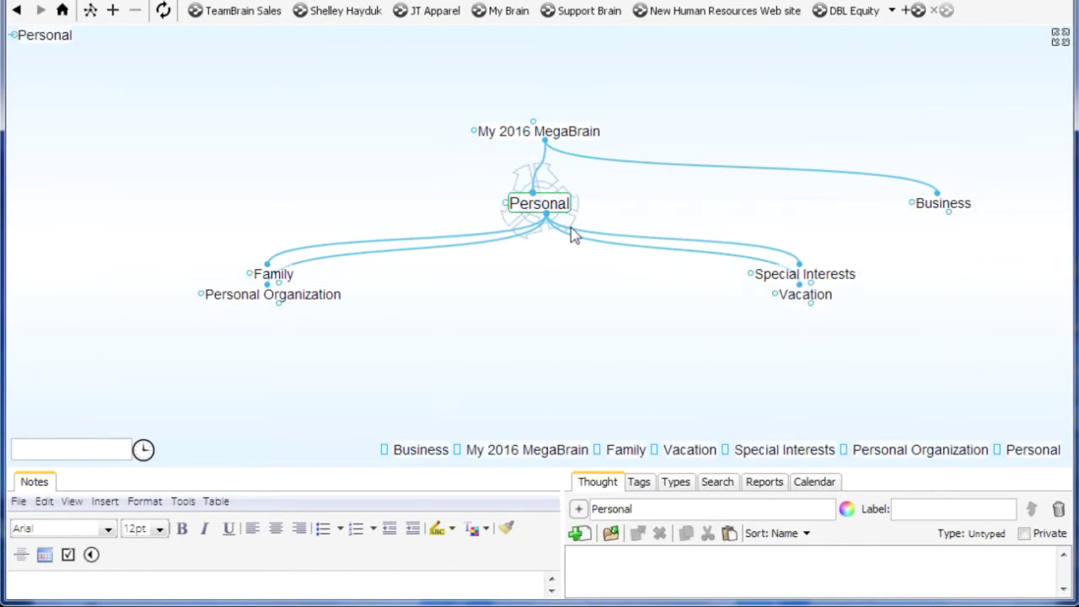
# Centre Business and create its children Marketing, Sales, IT and Product Development in one entry
pyautogui.click(942, 208)
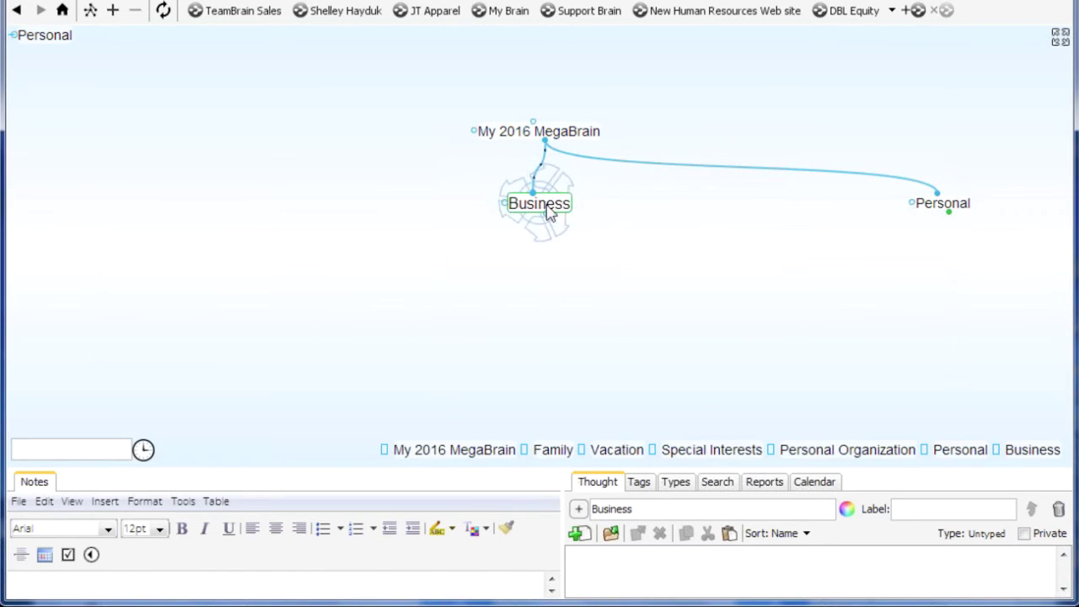
pyautogui.moveTo(546, 218); pyautogui.dragTo(519, 316)
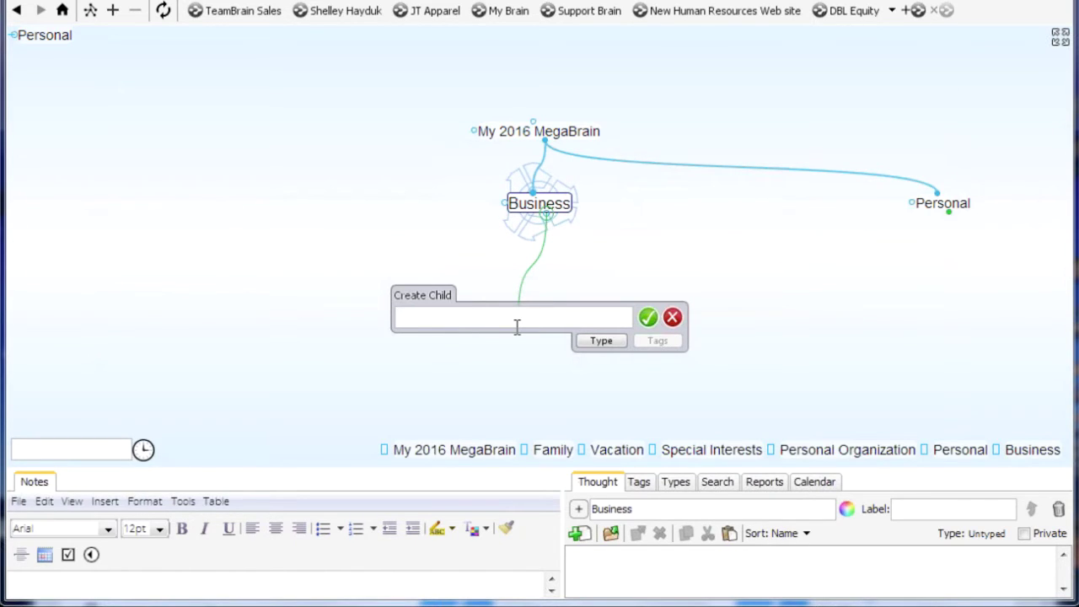
pyautogui.write('M')
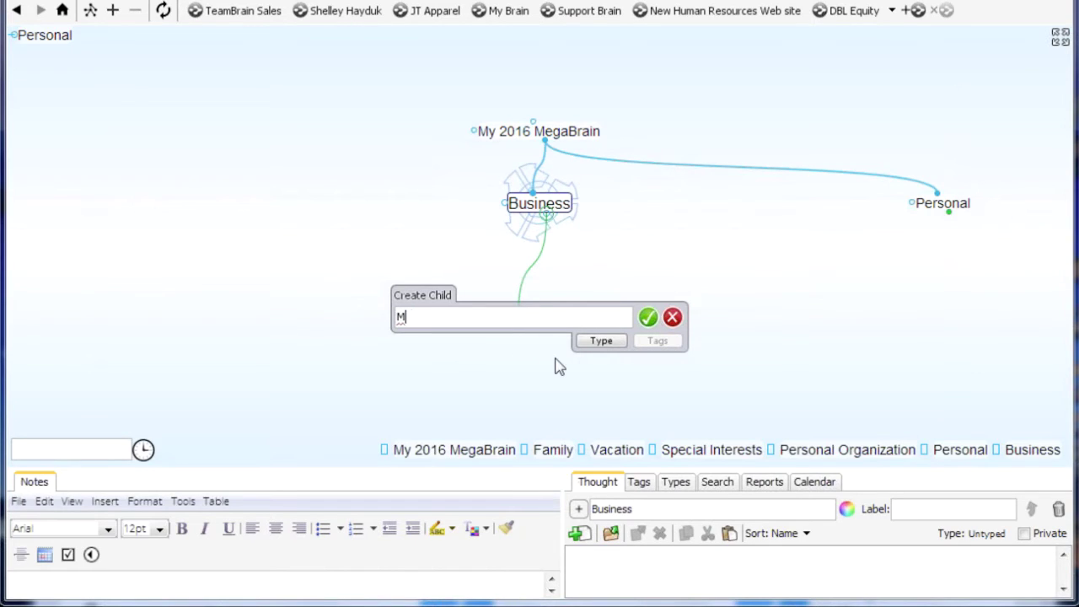
pyautogui.write('arketing')
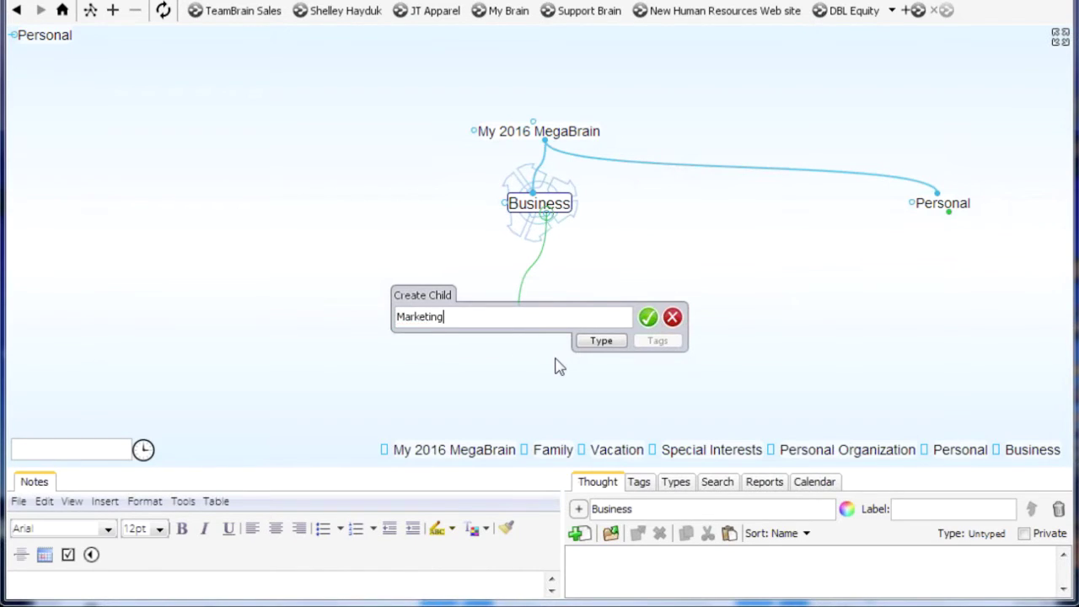
pyautogui.write(';Ca')
pyautogui.press('BackSpace')
pyautogui.press('BackSpace')
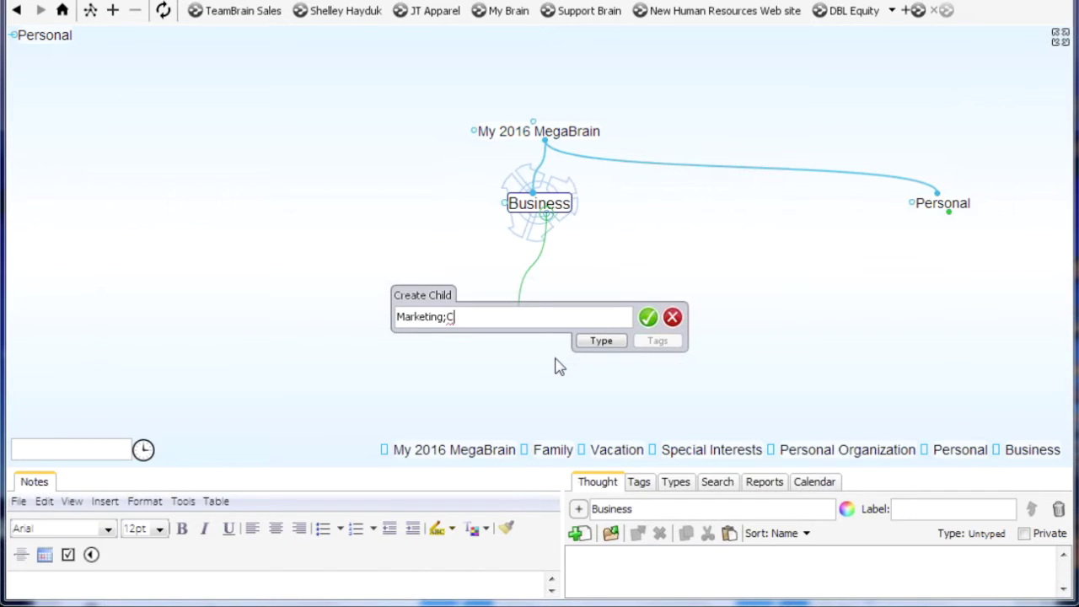
pyautogui.write('Sales; ')
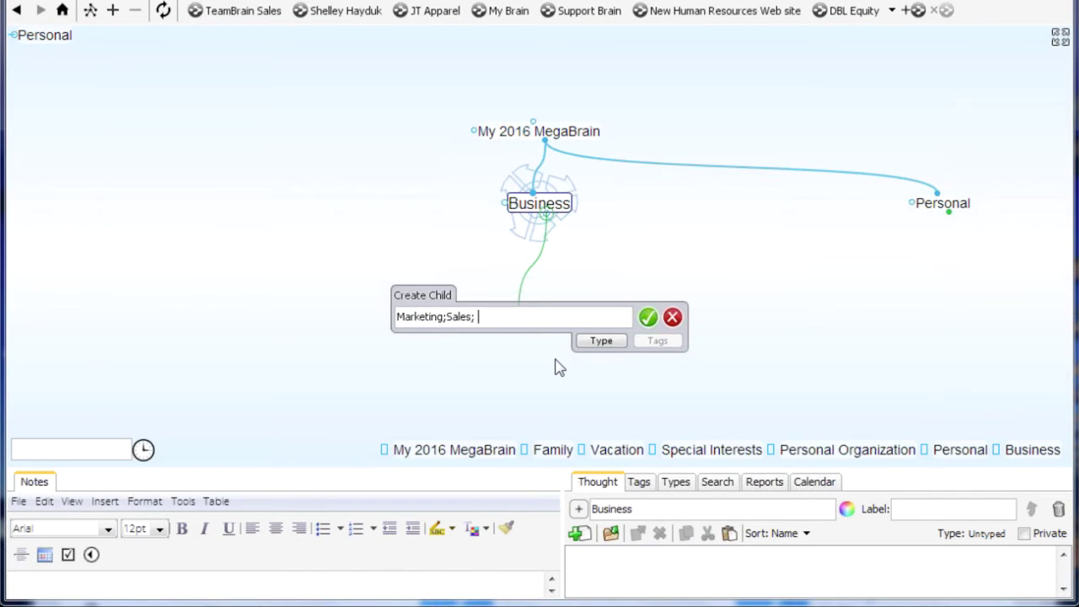
pyautogui.write('IT; Product ')
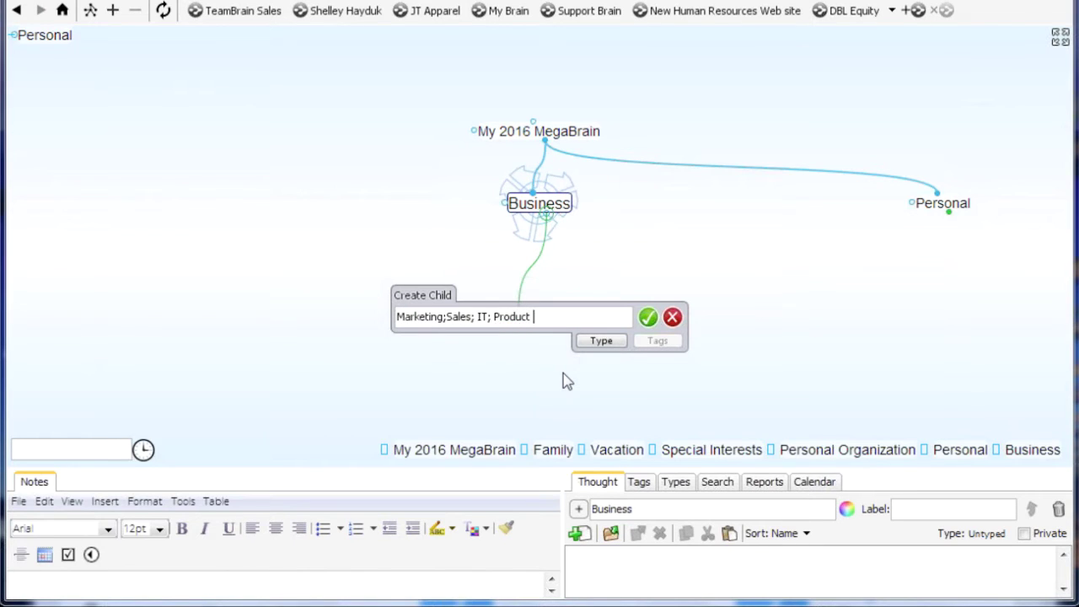
pyautogui.write('Development')
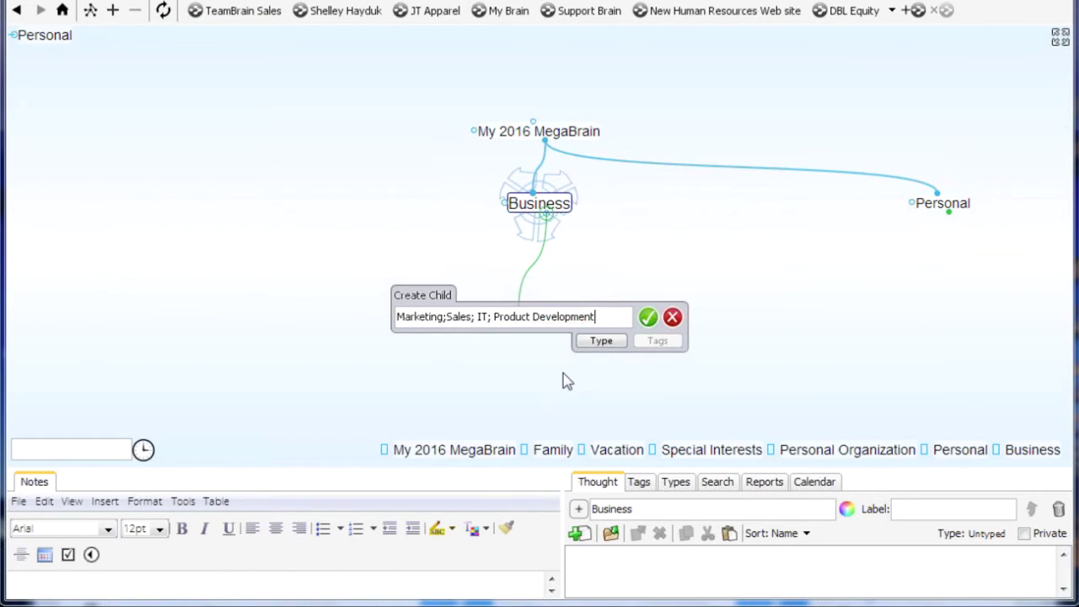
pyautogui.press('Return')
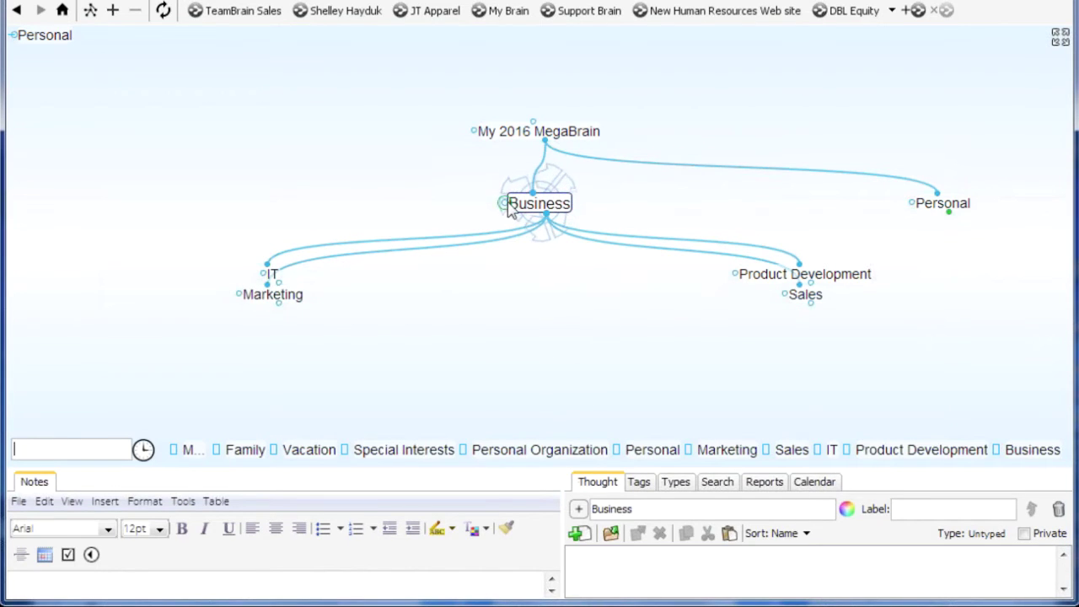
# Create a jump thought named Team linked from Business
pyautogui.moveTo(389, 215); pyautogui.dragTo(374, 210)
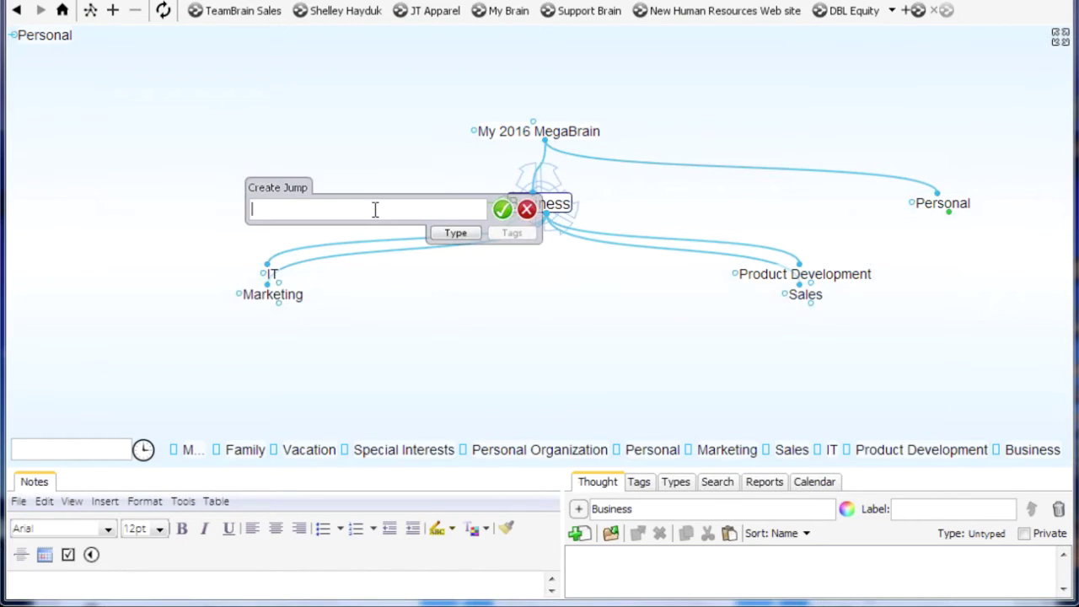
pyautogui.write('Team')
pyautogui.press('Return')
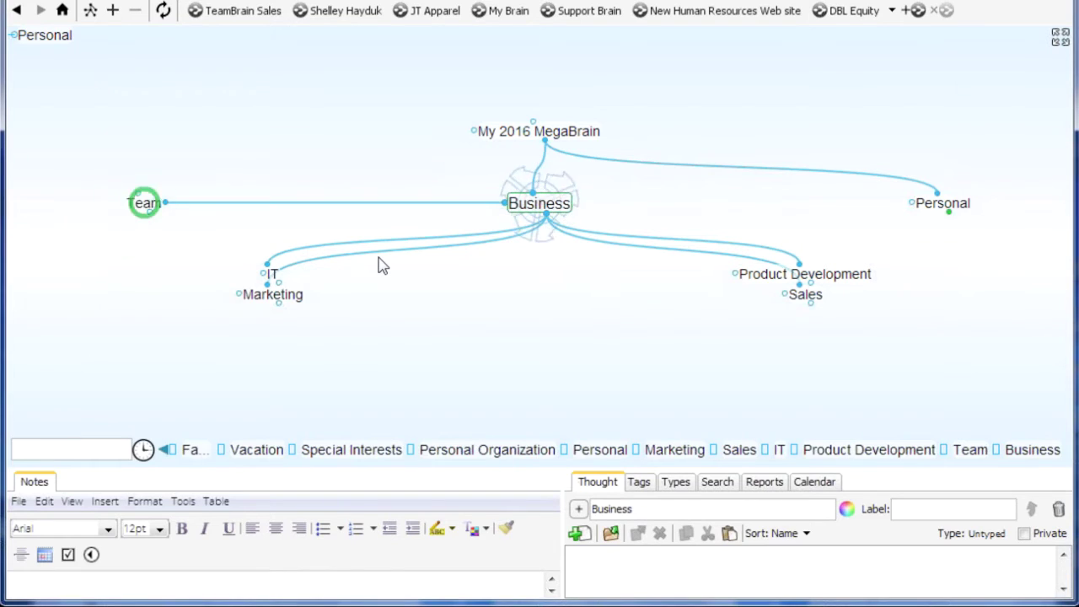
# Give Team four child thoughts for the team members, then recentre Business
pyautogui.click(147, 204)
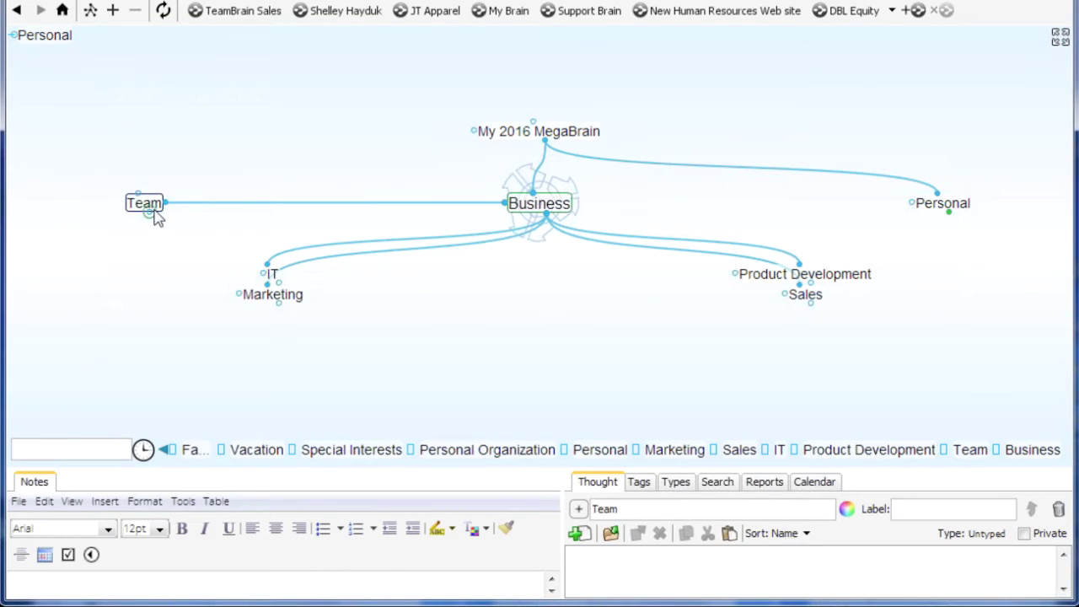
pyautogui.moveTo(546, 215); pyautogui.dragTo(509, 346)
pyautogui.write('Matt; P')
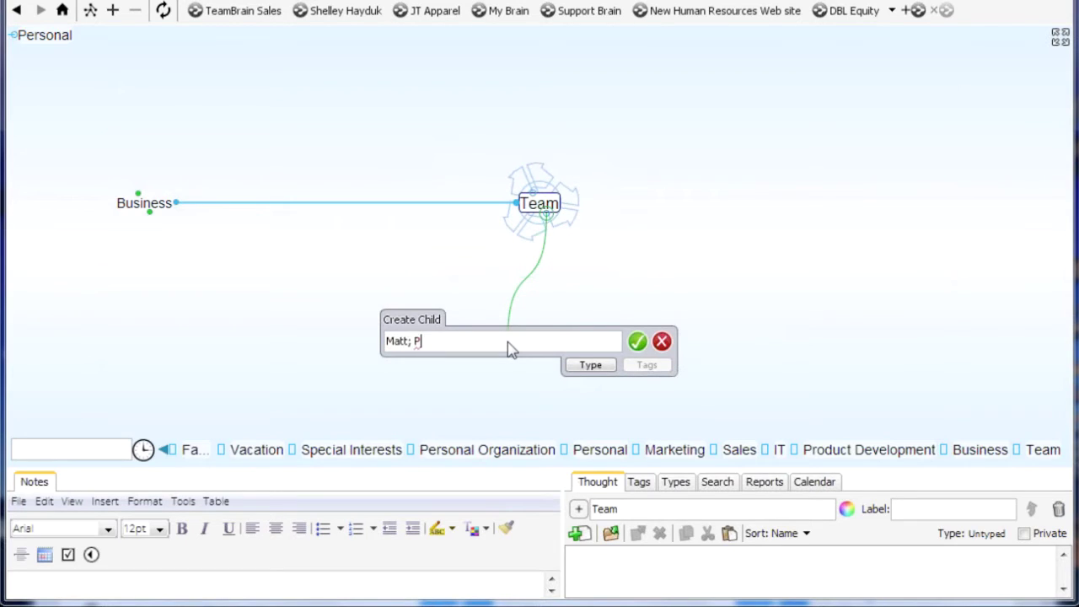
pyautogui.write('atrick; ')
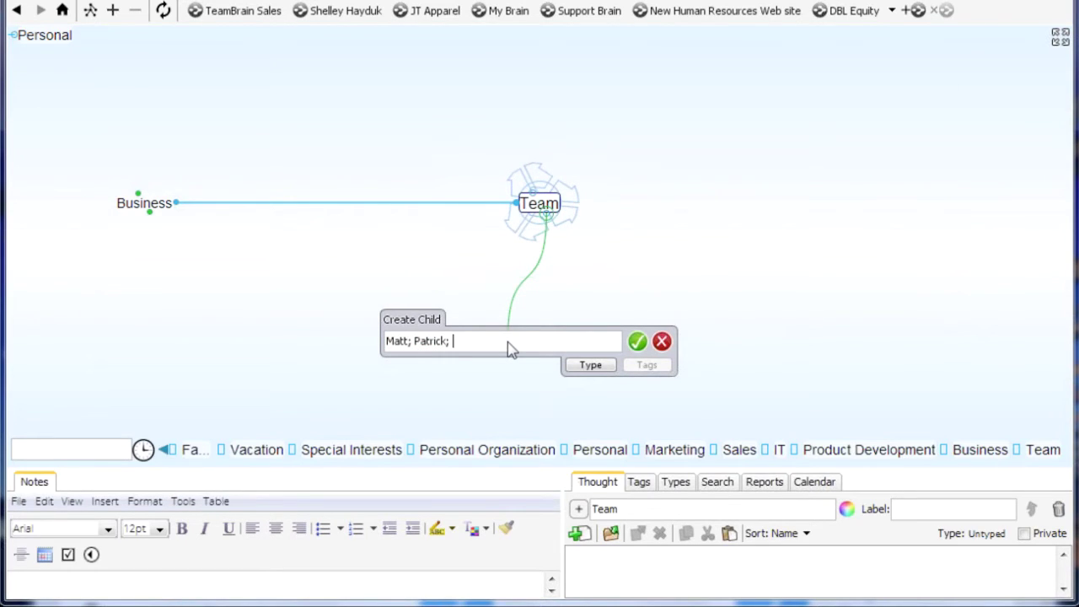
pyautogui.write('Brigitte; ')
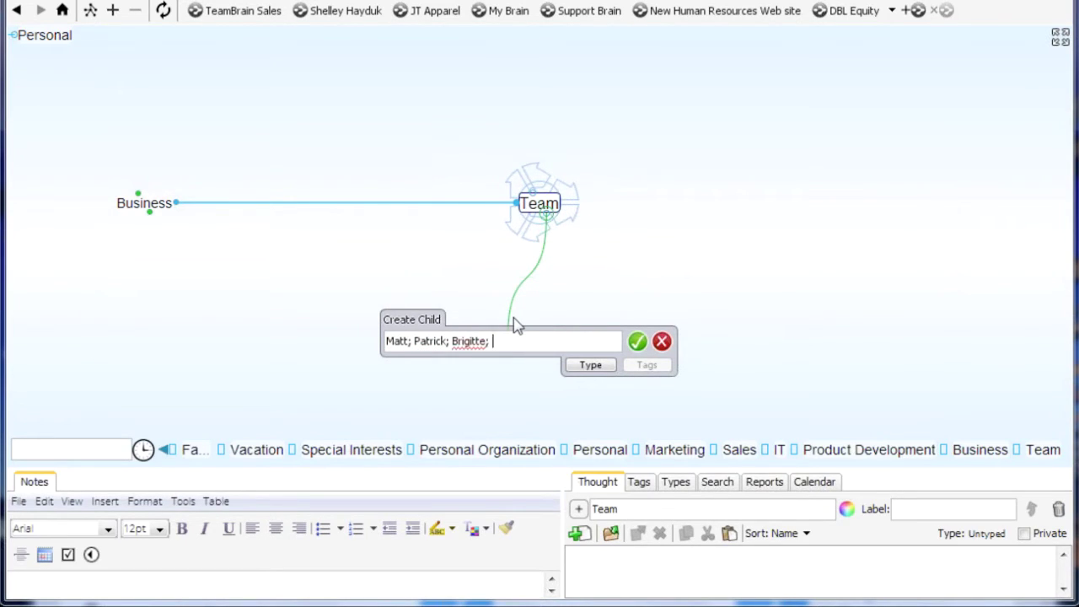
pyautogui.write('Tom')
pyautogui.press('Return')
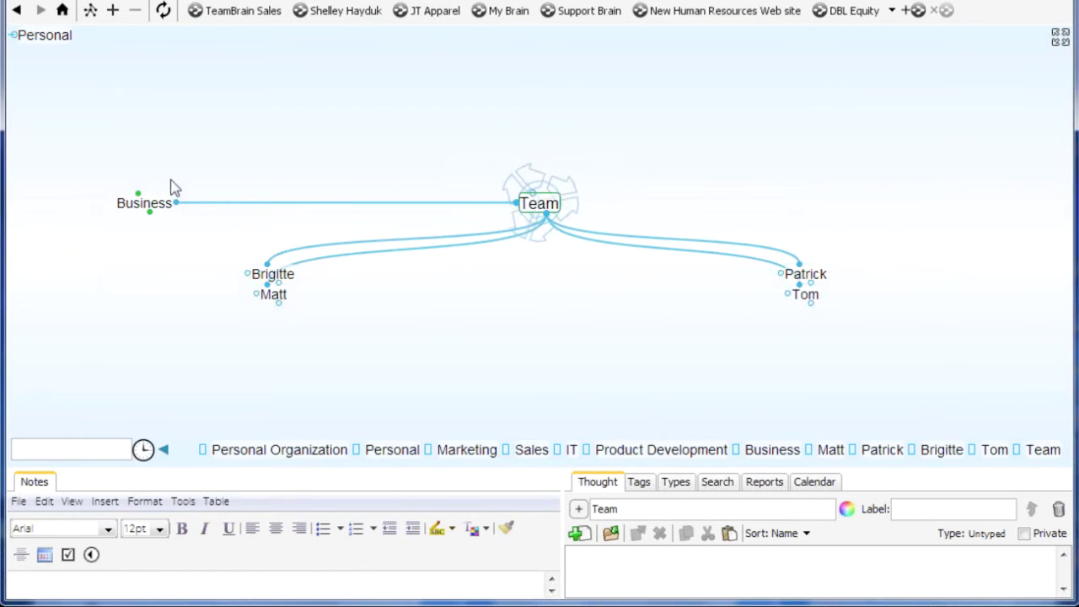
pyautogui.click(156, 203)
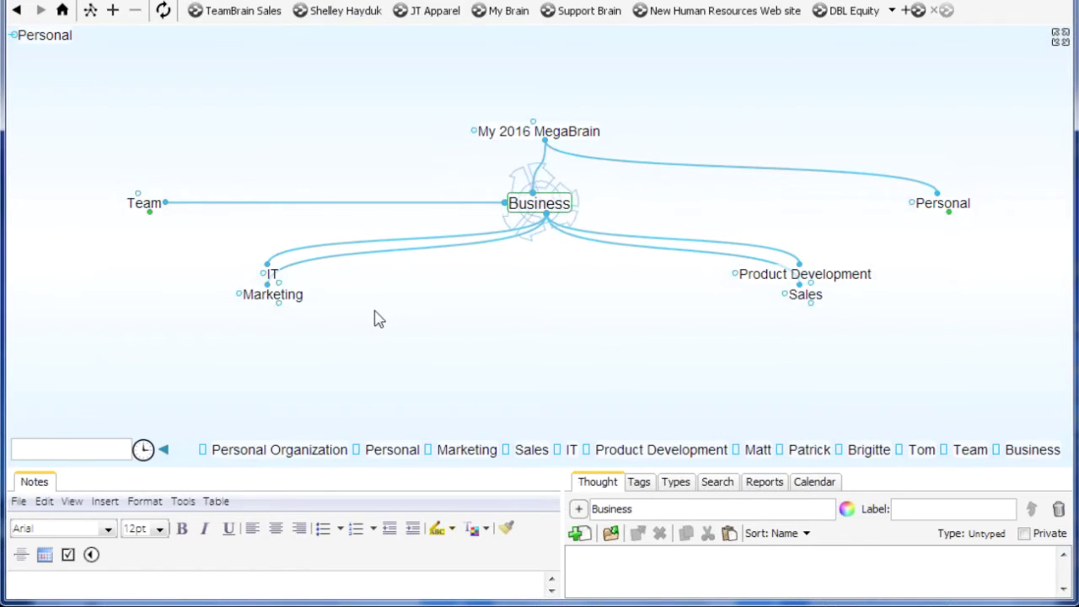
# Apply the striped list icon from the Business icon category to the Business thought
pyautogui.click(914, 209)
pyautogui.click(942, 210)
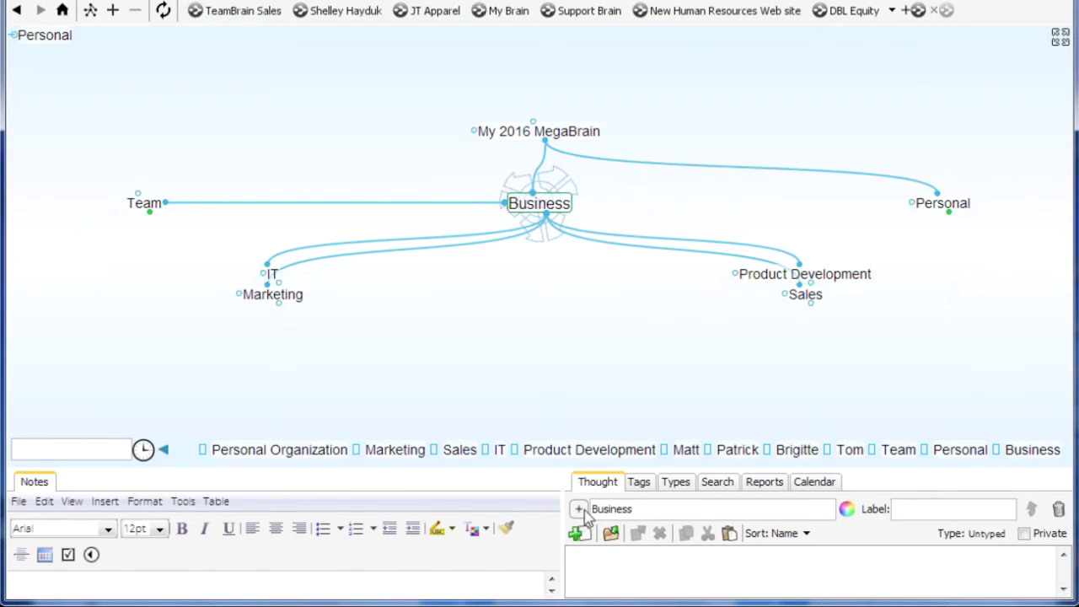
pyautogui.click(579, 510)
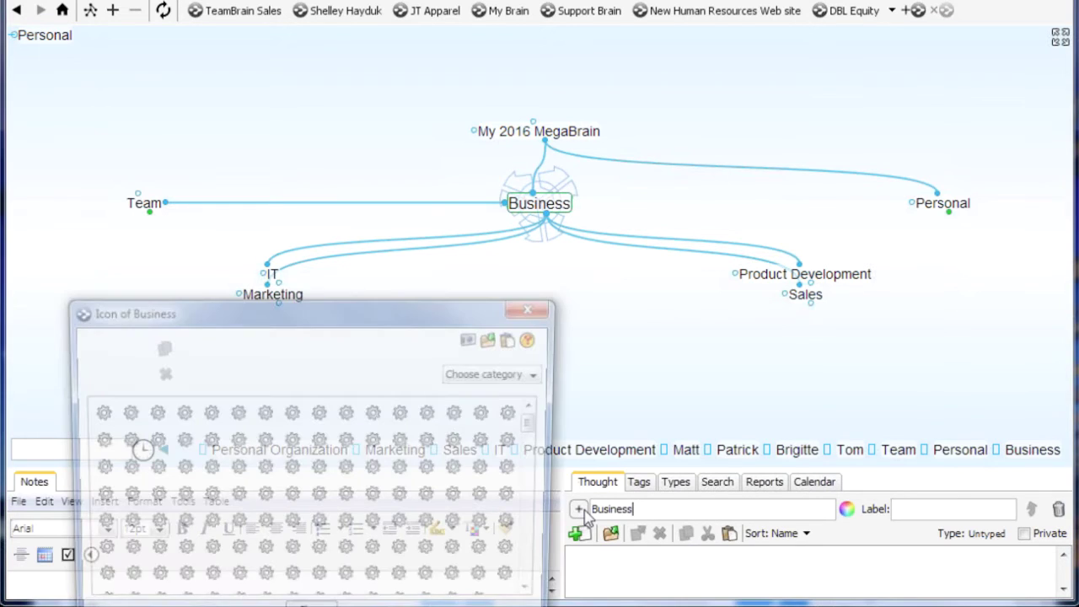
pyautogui.click(548, 373)
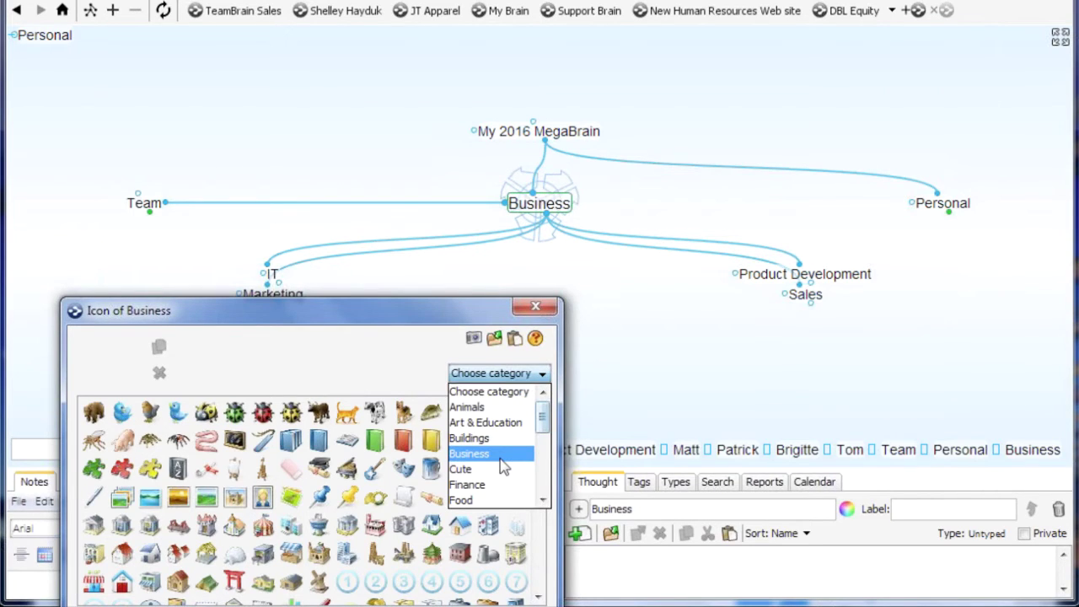
pyautogui.click(472, 454)
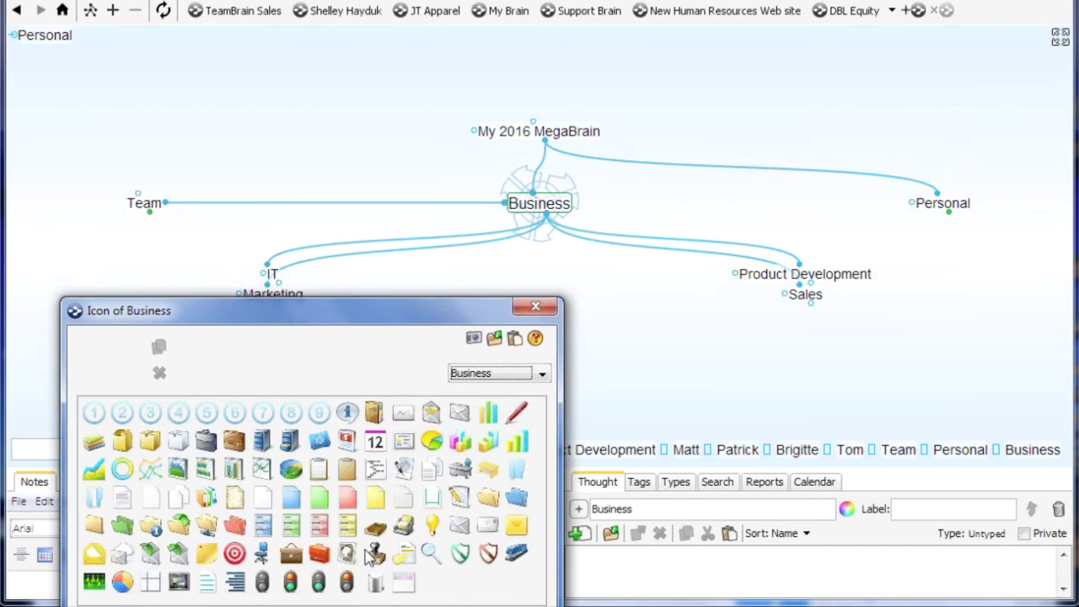
pyautogui.click(321, 529)
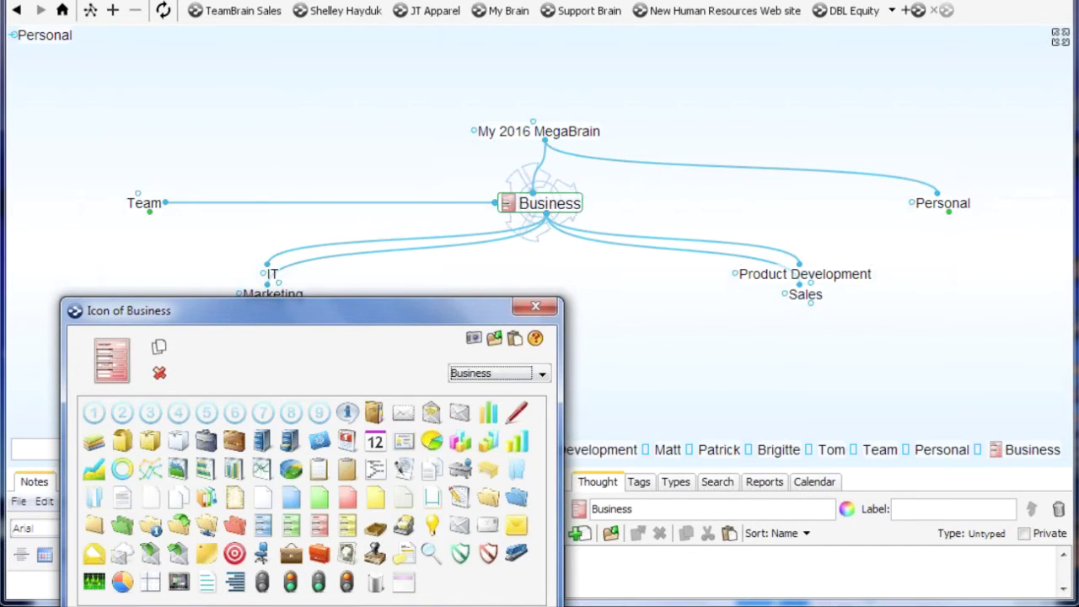
pyautogui.click(536, 309)
# Give Personal the sunglasses smiley from the Cute icon category, then recentre Business
pyautogui.click(942, 204)
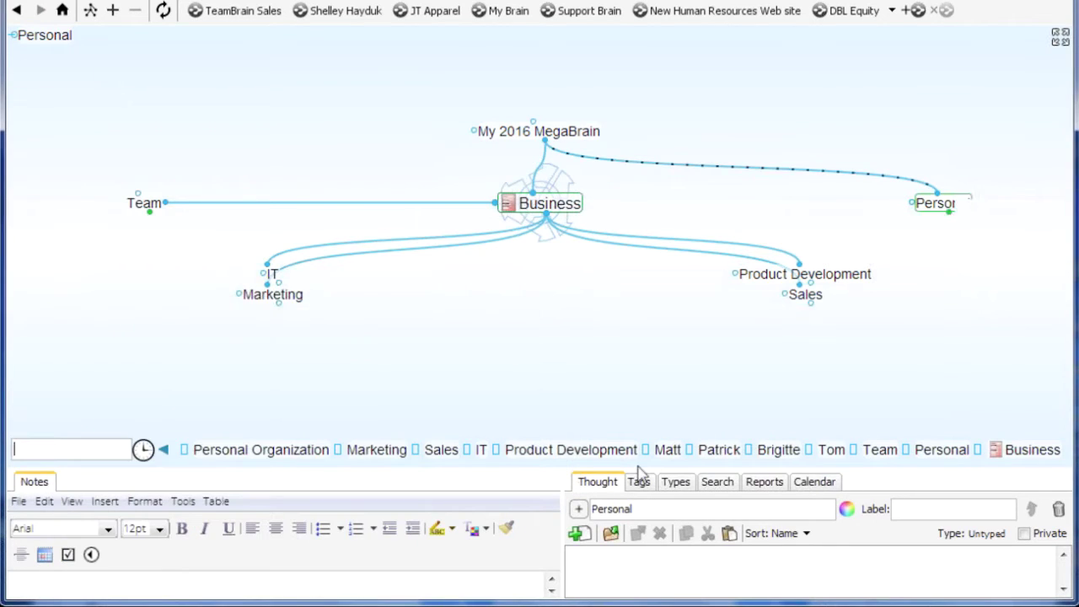
pyautogui.click(578, 509)
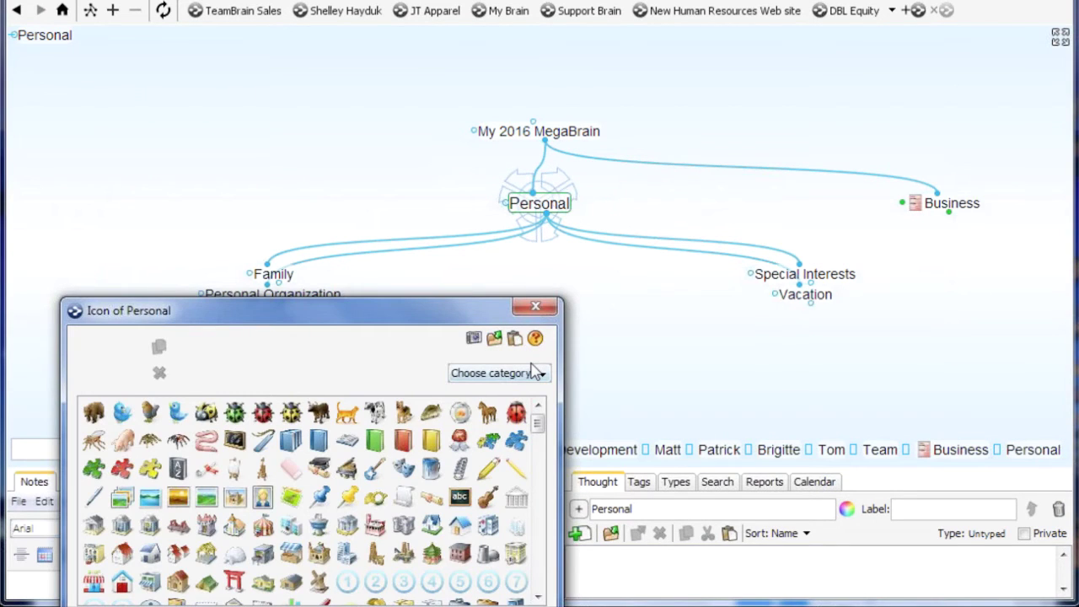
pyautogui.click(536, 371)
pyautogui.click(504, 469)
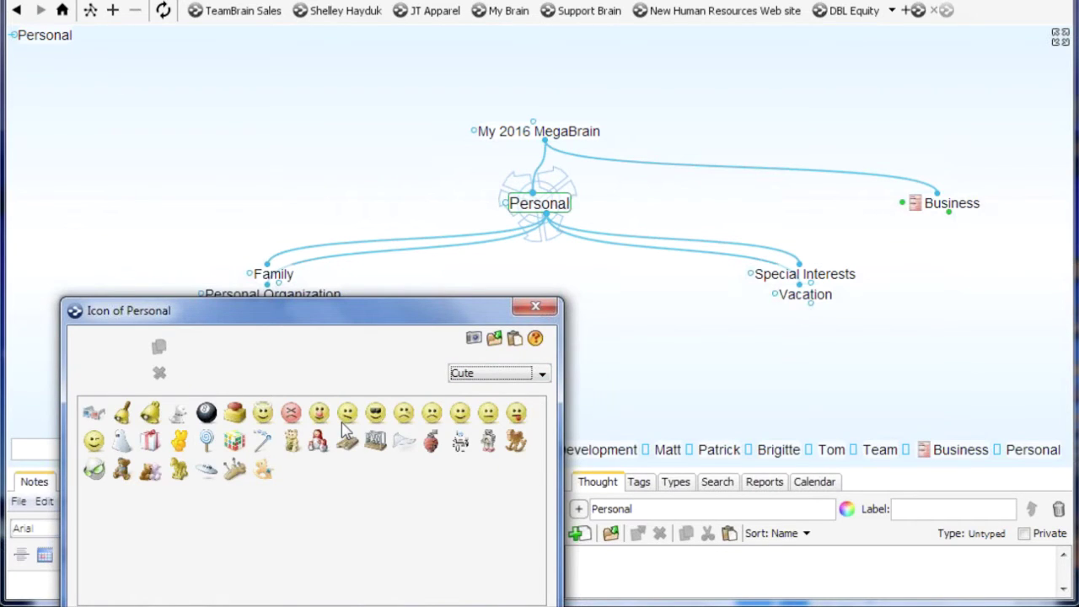
pyautogui.click(376, 414)
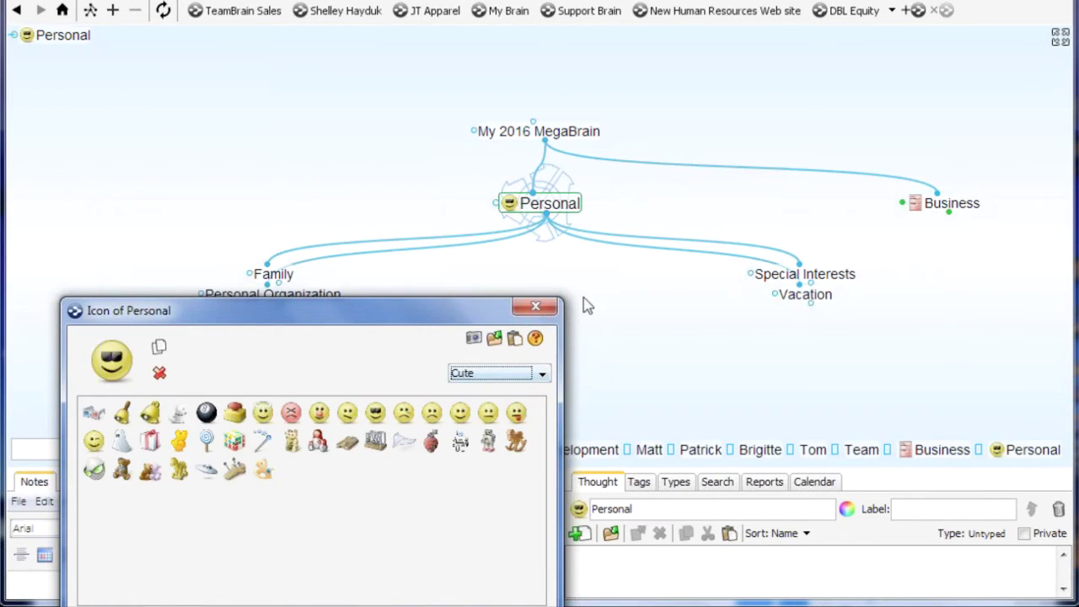
pyautogui.click(536, 307)
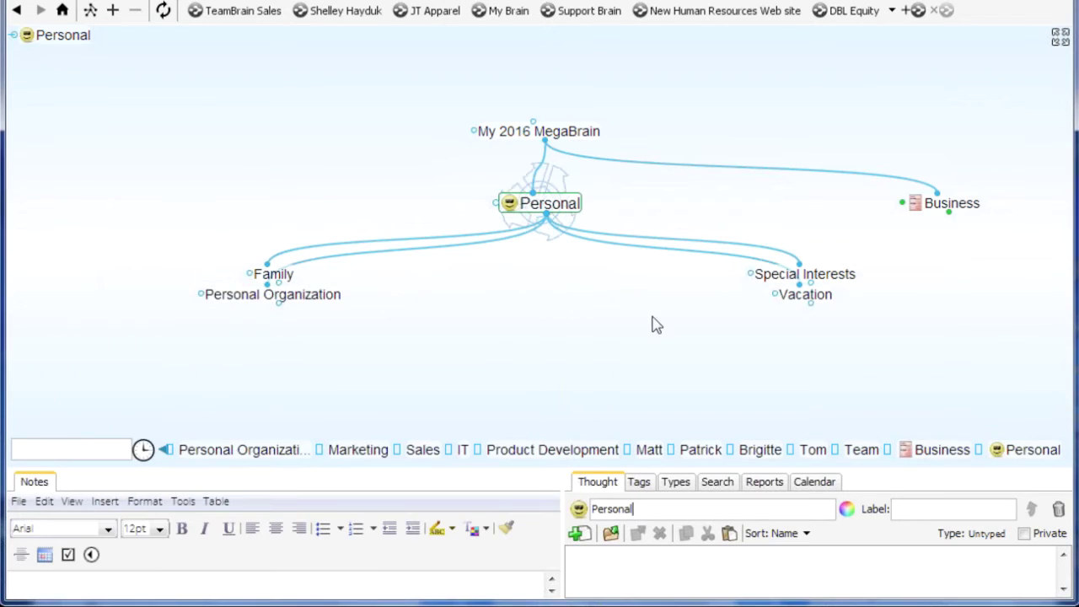
pyautogui.click(955, 208)
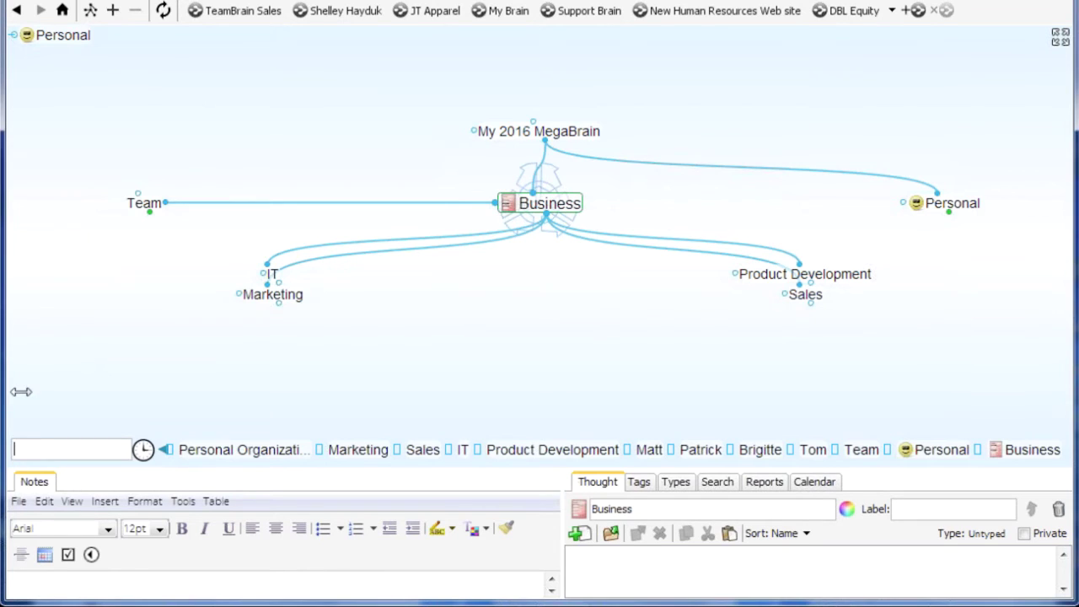
# Add a new Microsoft Word document attachment, IT.docx, to the IT thought
pyautogui.moveTo(21, 392); pyautogui.dragTo(202, 421)
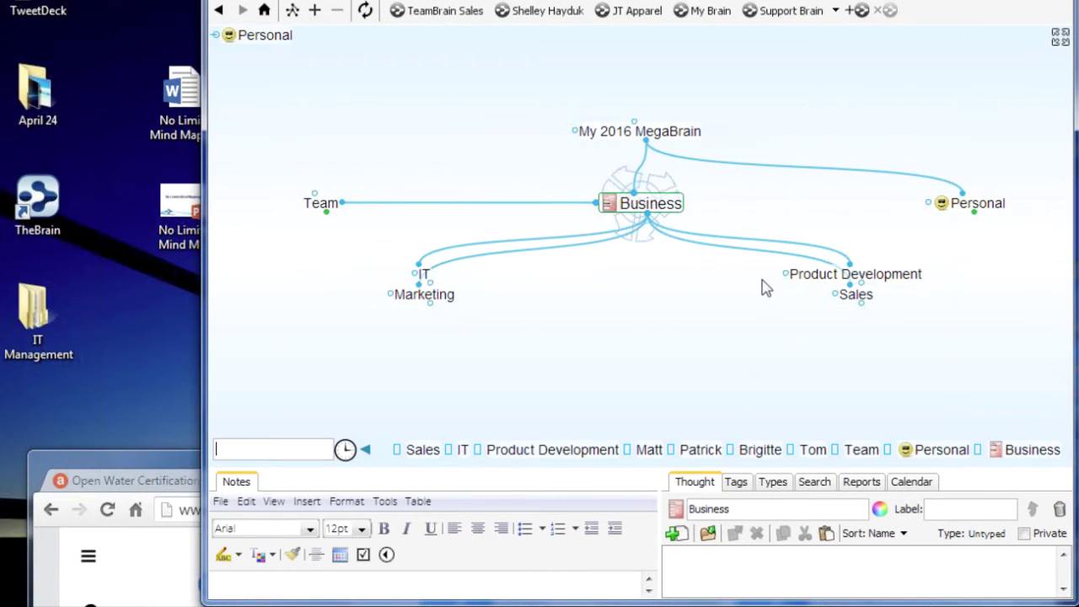
pyautogui.click(424, 275)
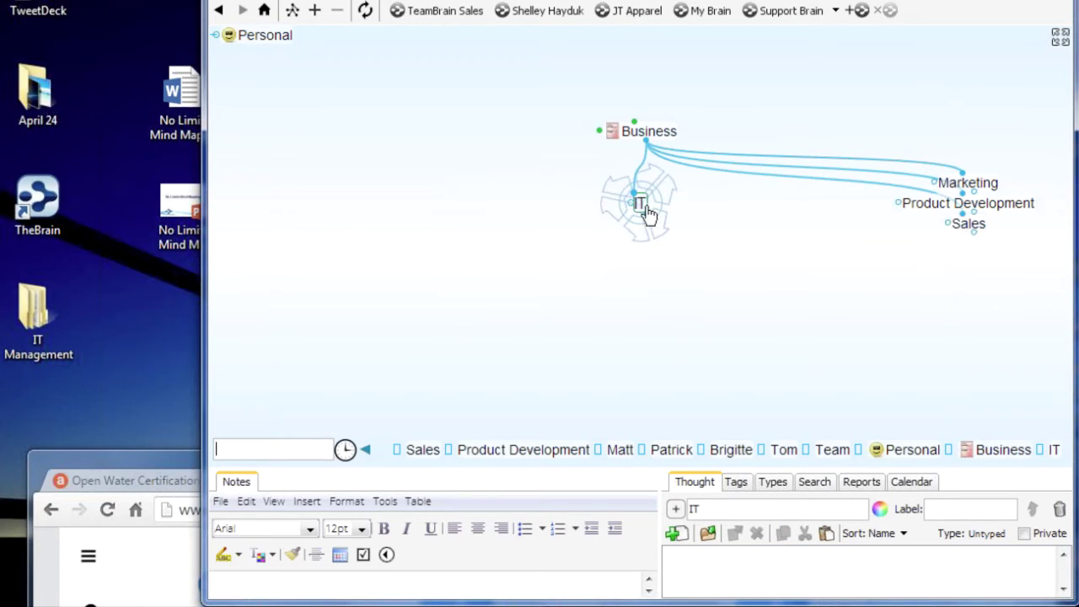
pyautogui.rightClick(640, 211)
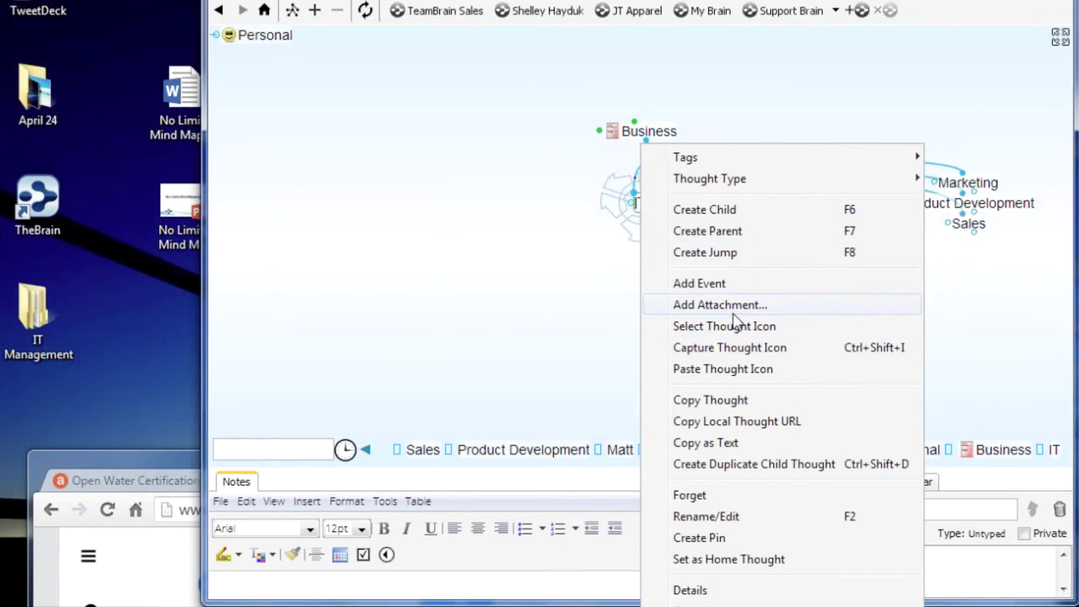
pyautogui.press('Escape')
pyautogui.click(615, 291)
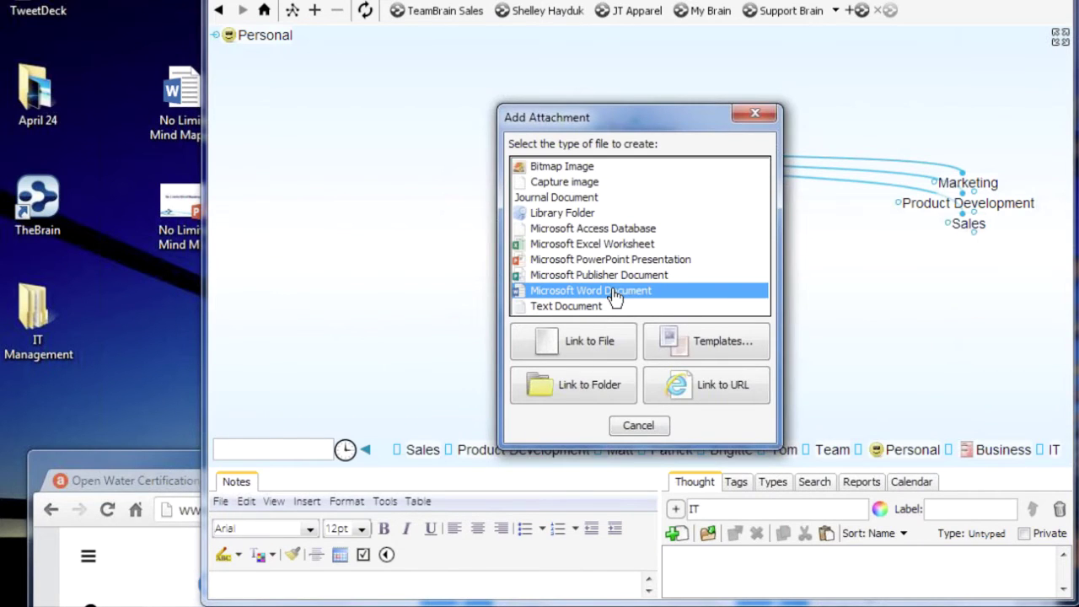
pyautogui.doubleClick(614, 291)
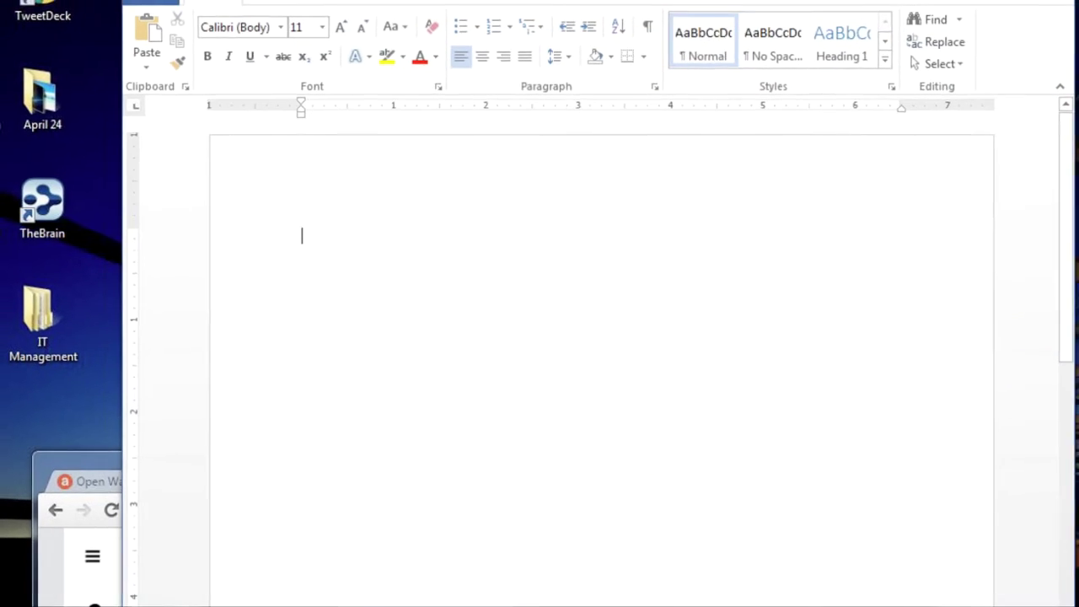
# Write 'IT Strategy....' in IT.docx, save it and close Word
pyautogui.write('IT Strategy....')
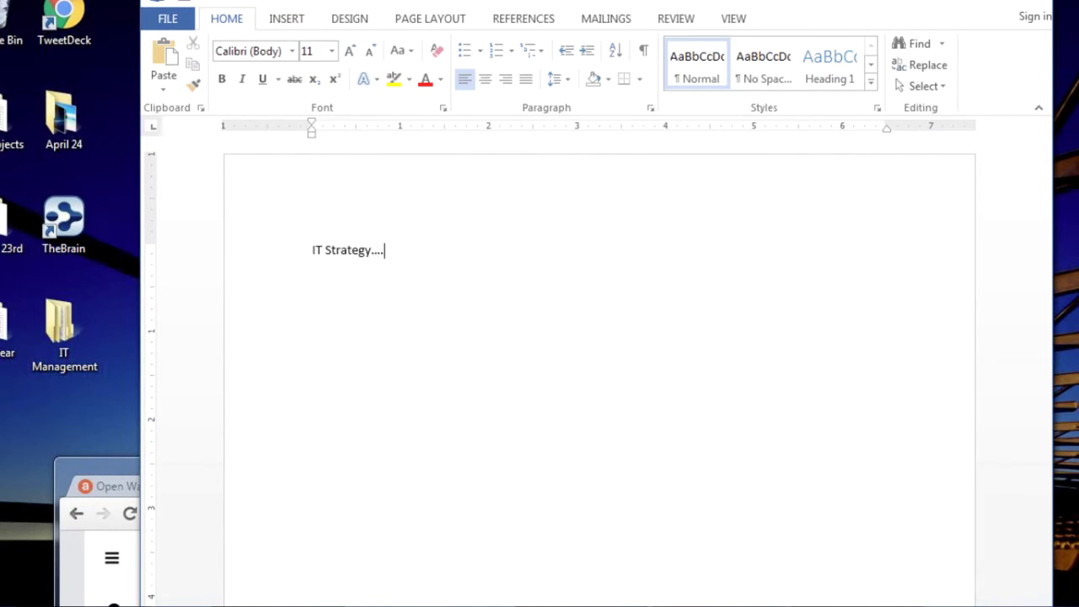
pyautogui.click(170, 18)
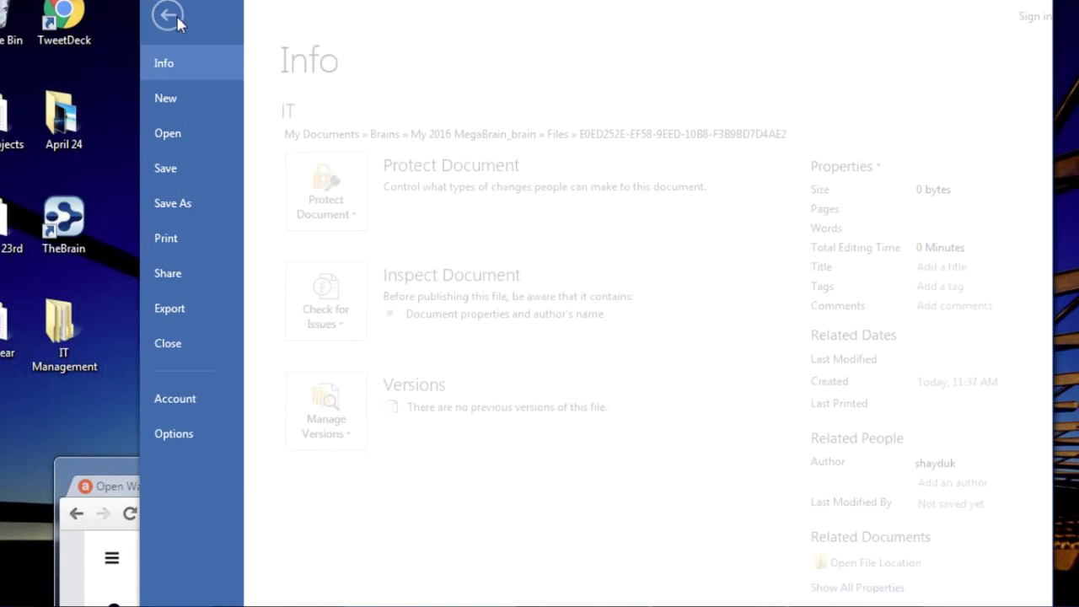
pyautogui.click(192, 168)
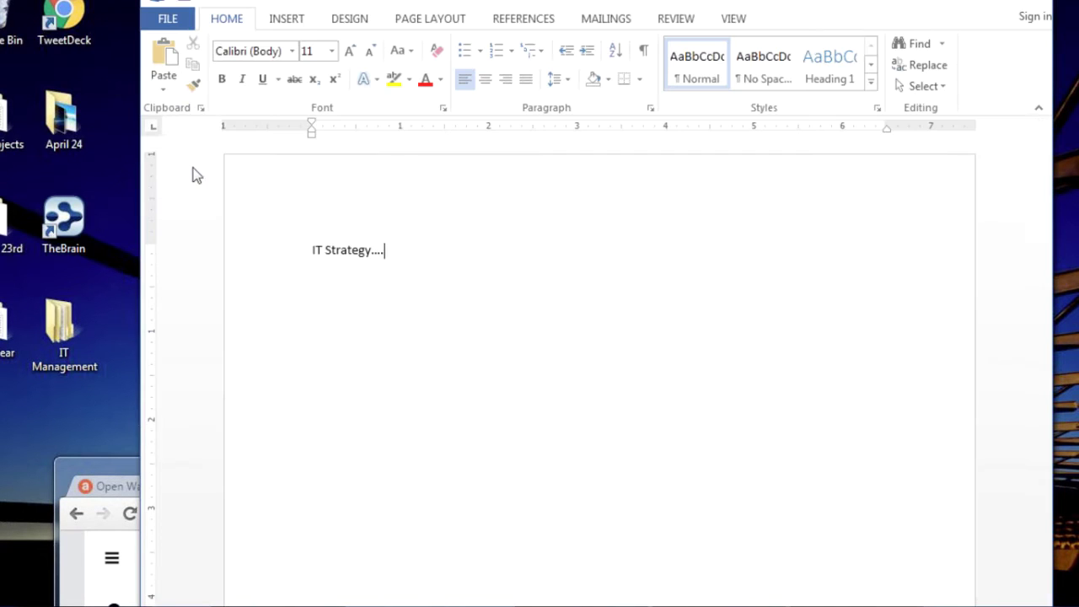
pyautogui.click(1038, 4)
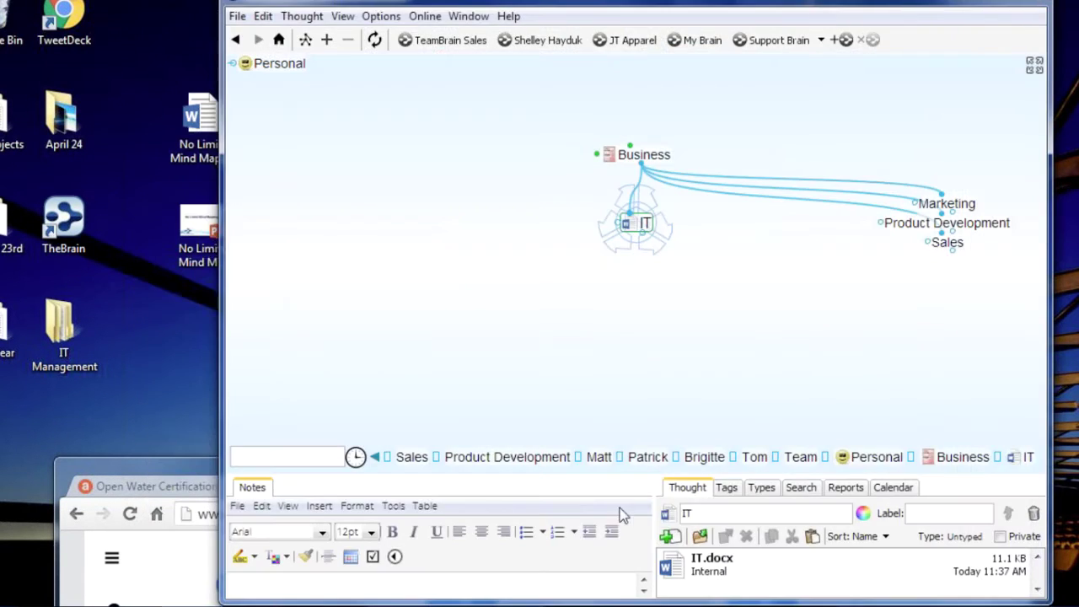
# Add a child thought 'IT Management Best Practices' under IT
pyautogui.moveTo(612, 479); pyautogui.dragTo(595, 409)
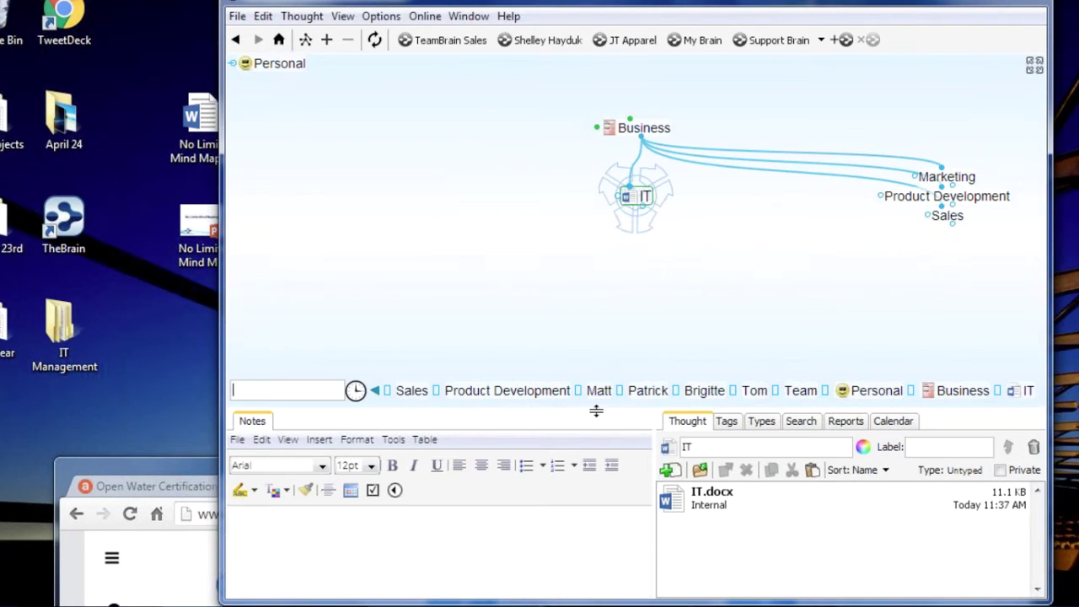
pyautogui.click(180, 474)
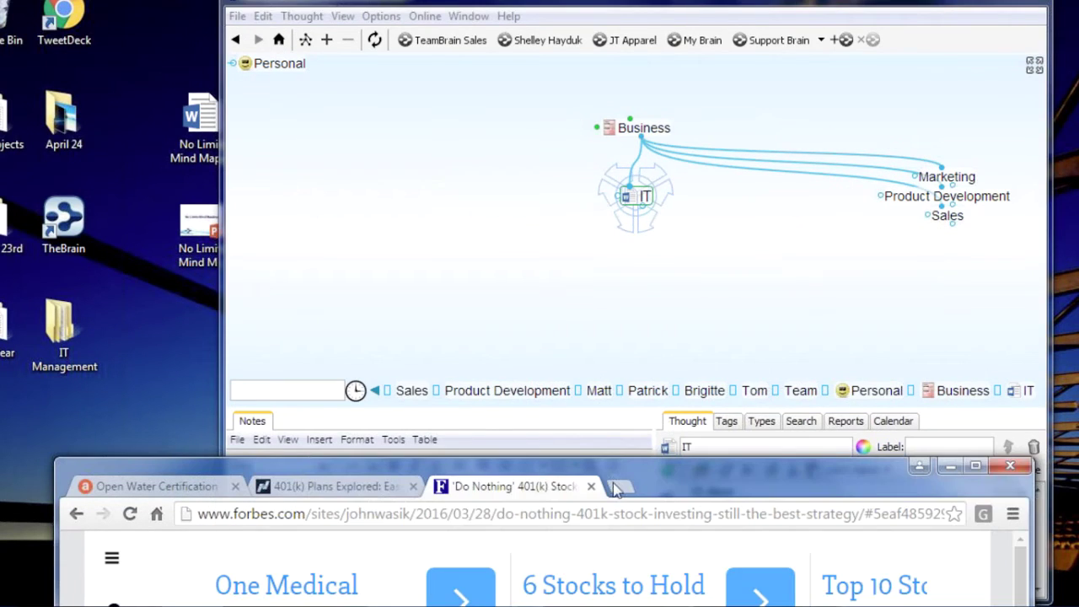
pyautogui.click(950, 465)
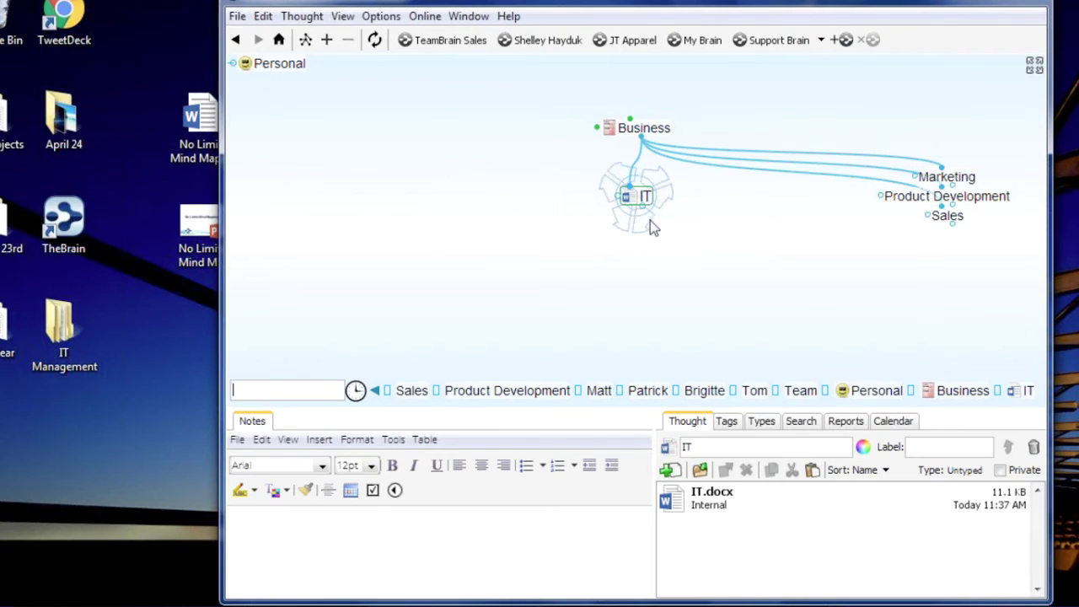
pyautogui.moveTo(643, 216); pyautogui.dragTo(631, 287)
pyautogui.moveTo(573, 270); pyautogui.dragTo(575, 261)
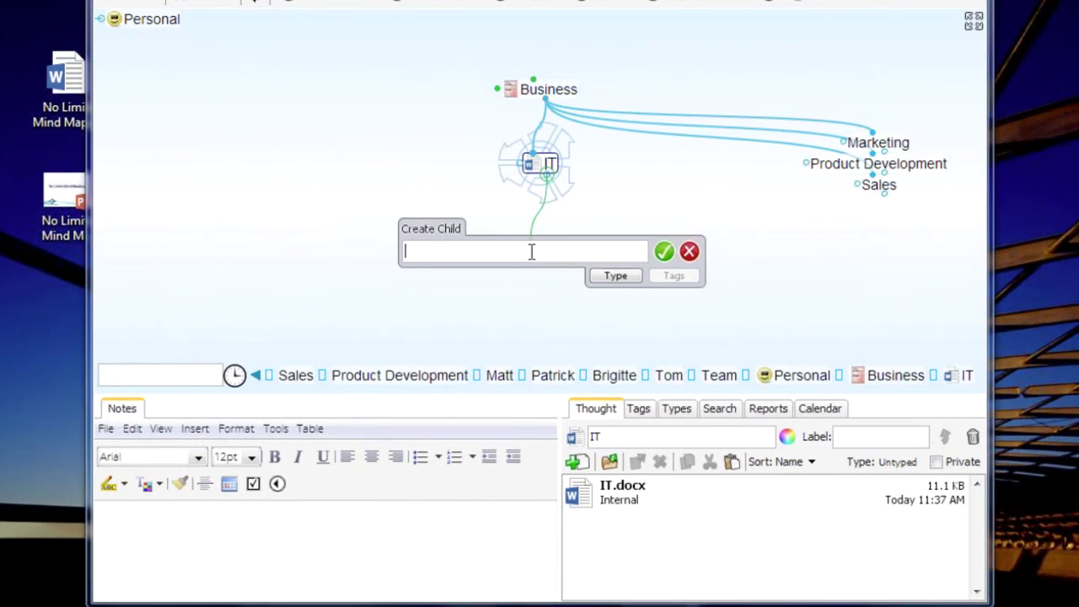
pyautogui.write('IT ')
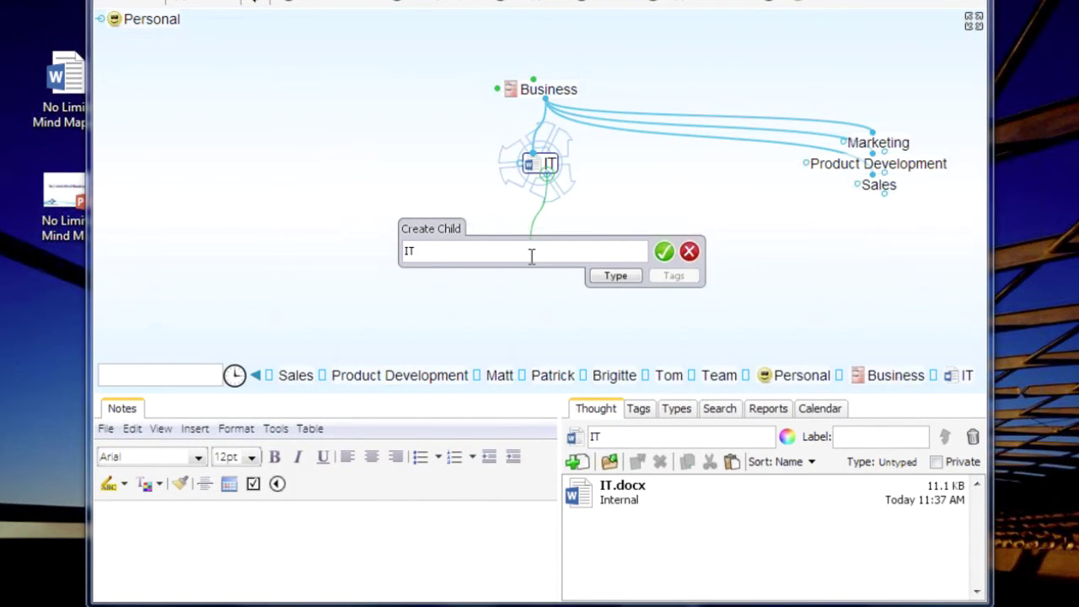
pyautogui.write('Maag')
pyautogui.press('BackSpace')
pyautogui.write('n')
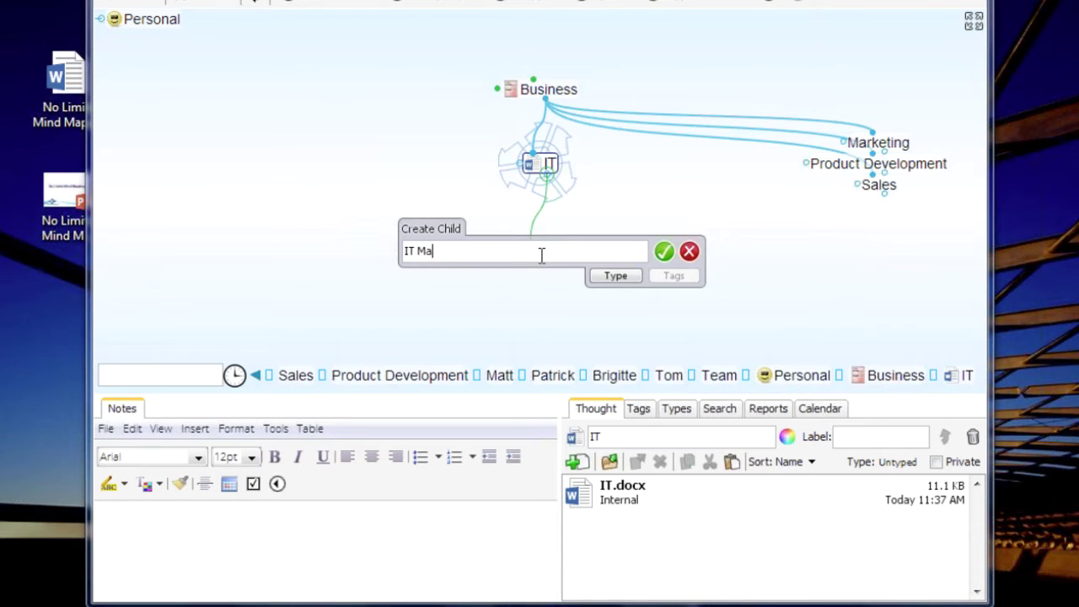
pyautogui.write('nagement')
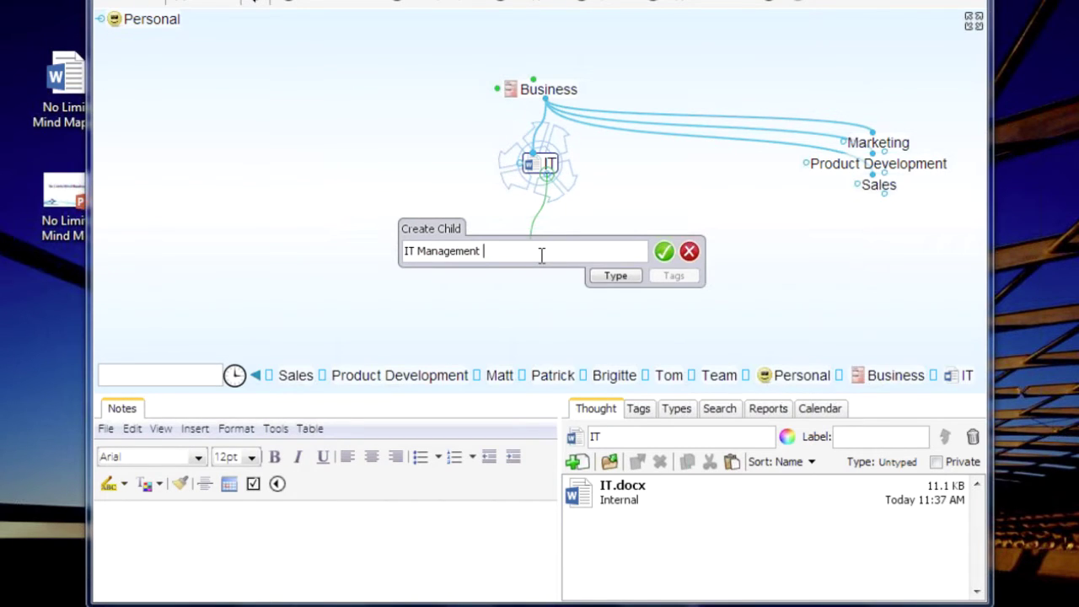
pyautogui.write(' Best Pra')
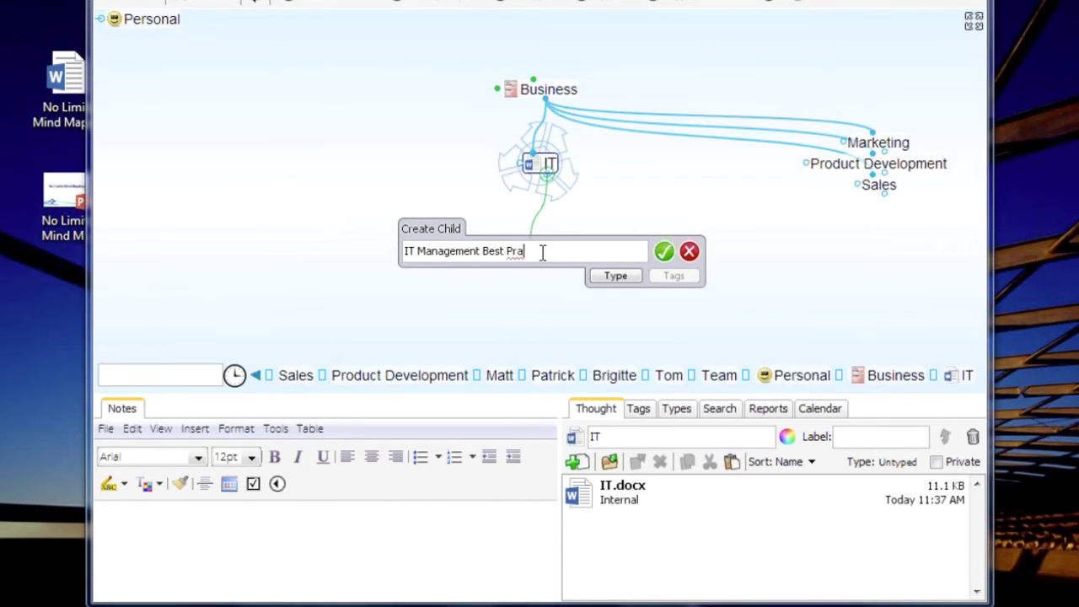
pyautogui.write('ctices')
pyautogui.press('Return')
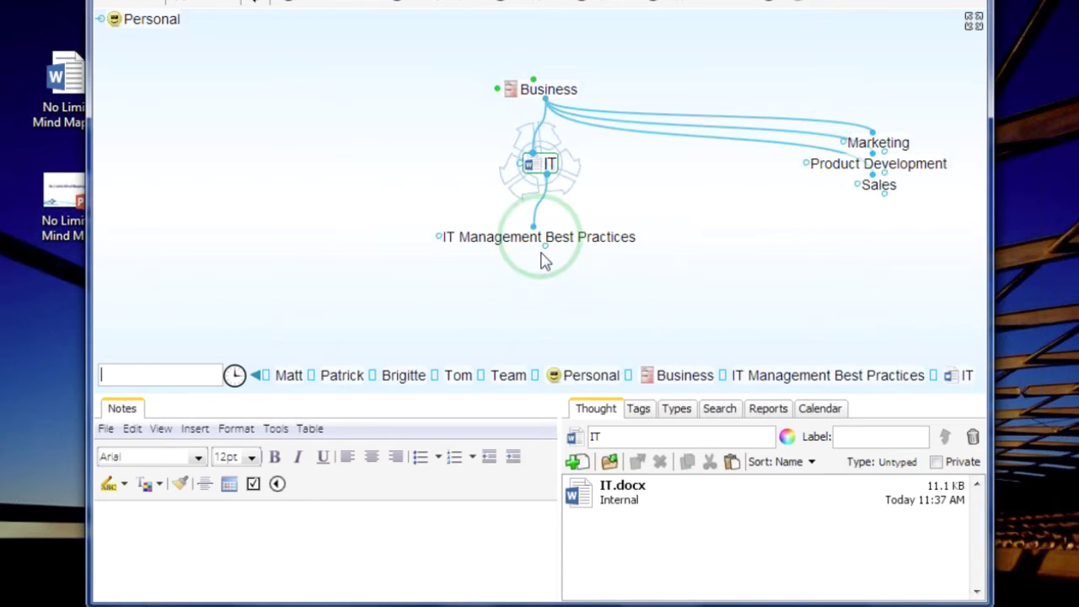
# Centre IT Management Best Practices and start a web search for it
pyautogui.click(578, 251)
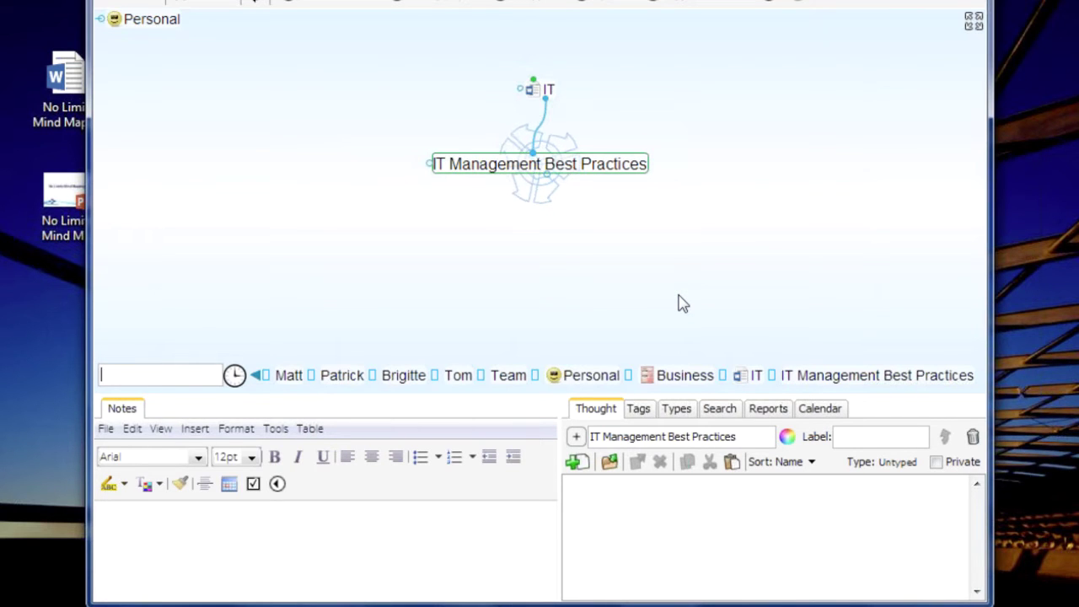
pyautogui.click(321, 12)
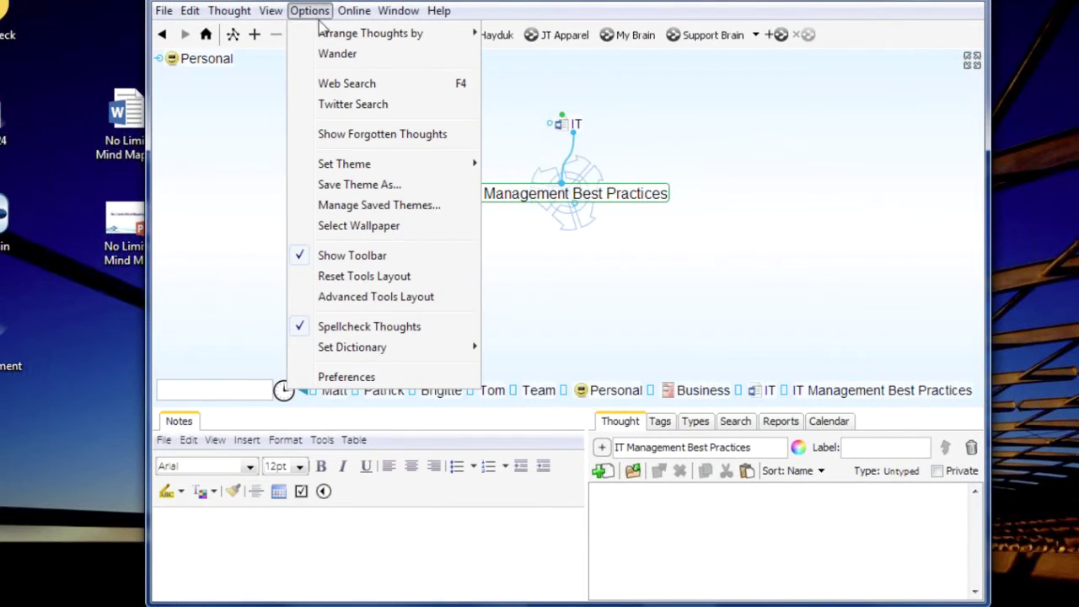
pyautogui.click(335, 87)
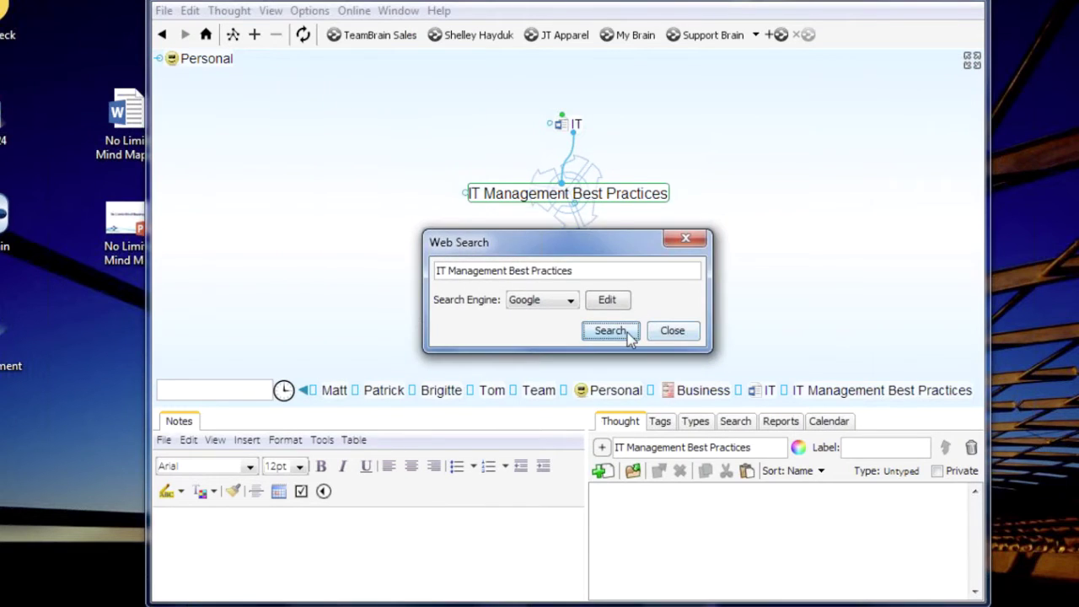
# Run the Google search and drag in Wrike's '10 Project Management Best Practices' page as a linked thought
pyautogui.click(626, 332)
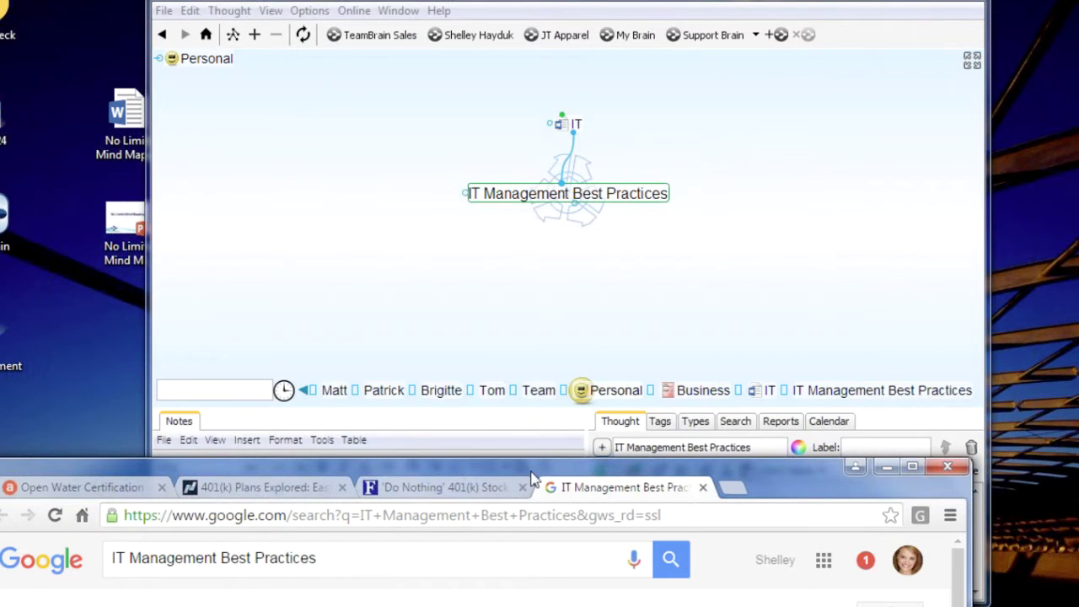
pyautogui.moveTo(531, 473); pyautogui.dragTo(531, 460)
pyautogui.moveTo(497, 181); pyautogui.dragTo(497, 51)
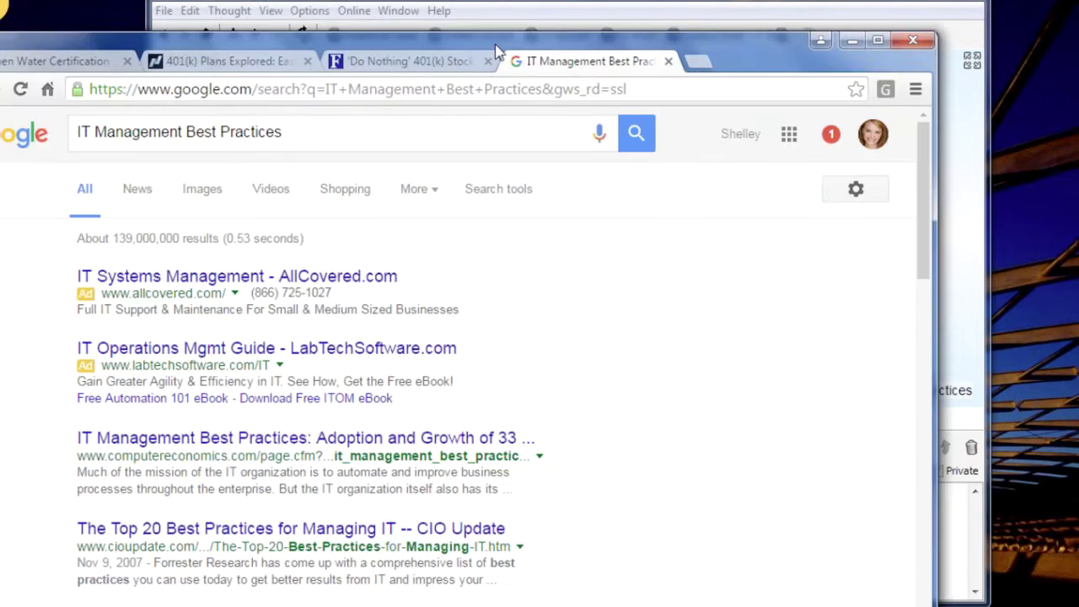
pyautogui.scroll(-7, 666, 419)
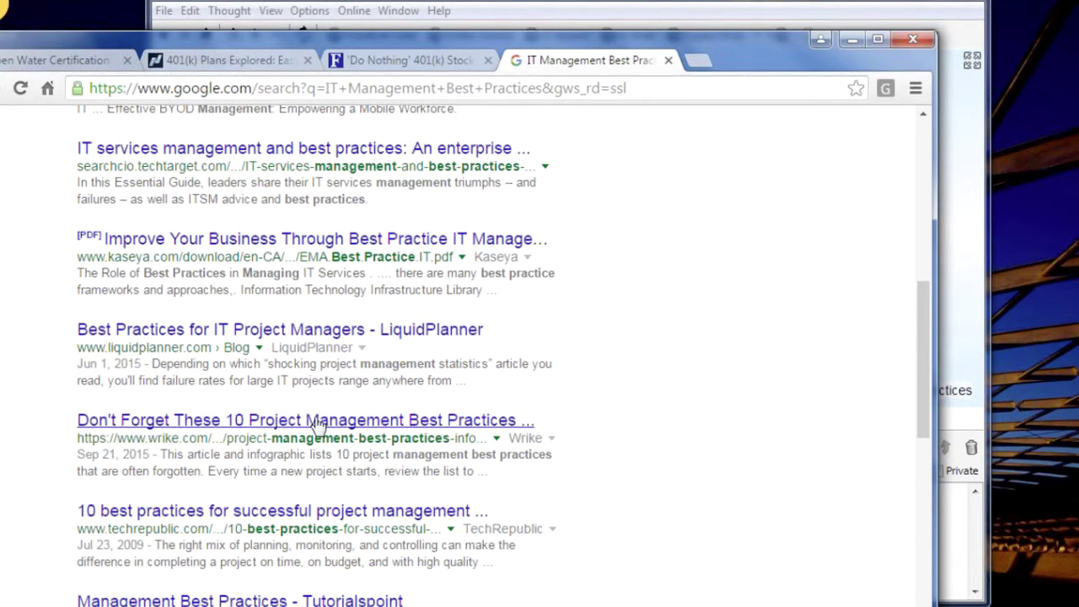
pyautogui.click(316, 422)
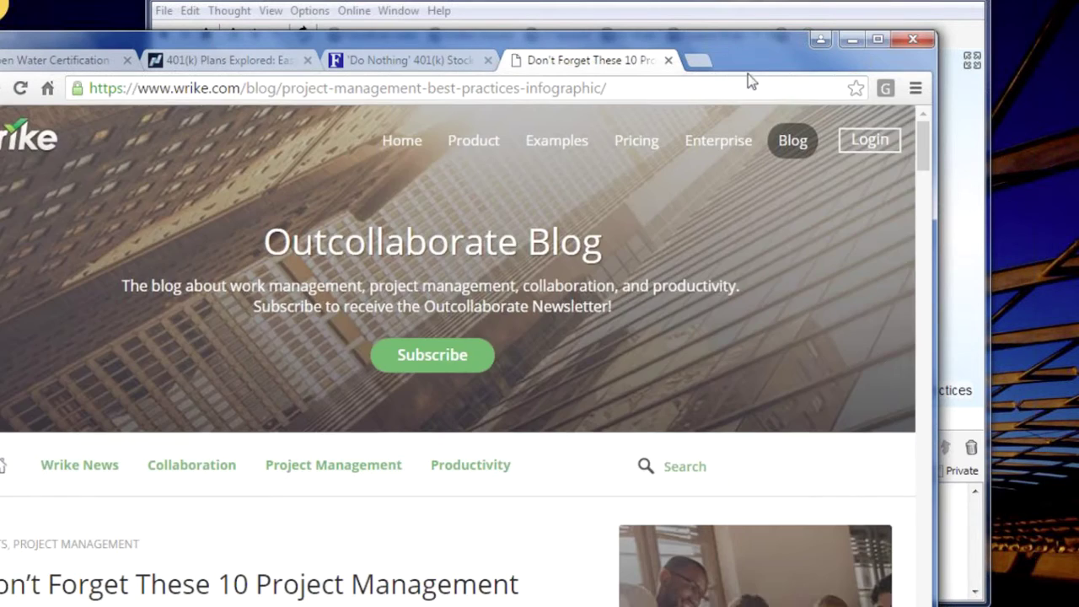
pyautogui.moveTo(748, 74); pyautogui.dragTo(763, 456)
pyautogui.moveTo(93, 474); pyautogui.dragTo(597, 265)
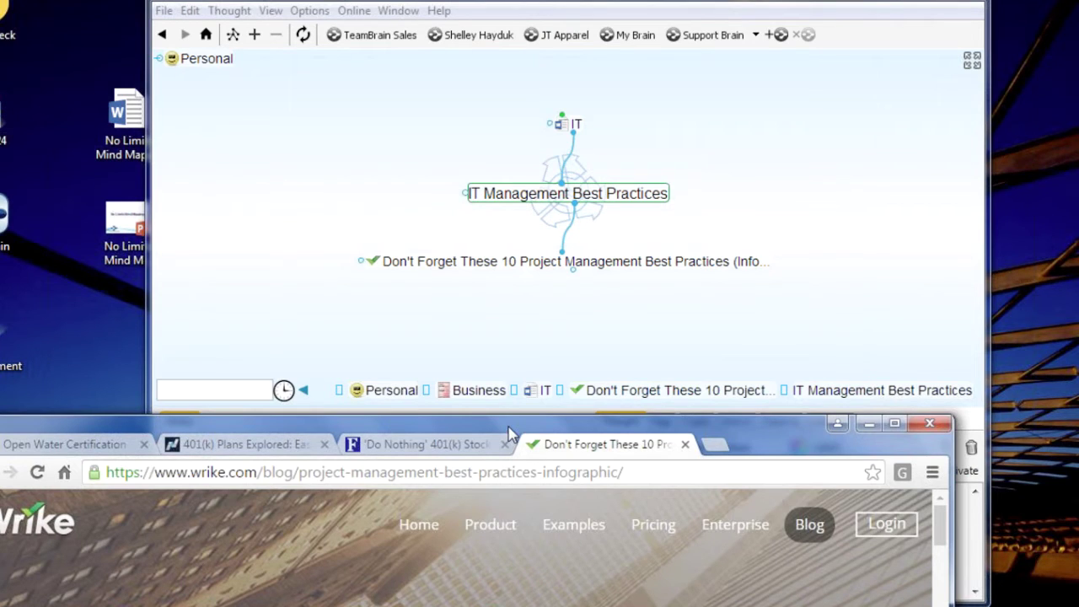
# From the news results, add the Facility Executive data center best-practices page as a linked thought
pyautogui.moveTo(508, 435); pyautogui.dragTo(520, 55)
pyautogui.hotkey('alt', 'Left')
pyautogui.scroll(-4, 597, 307)
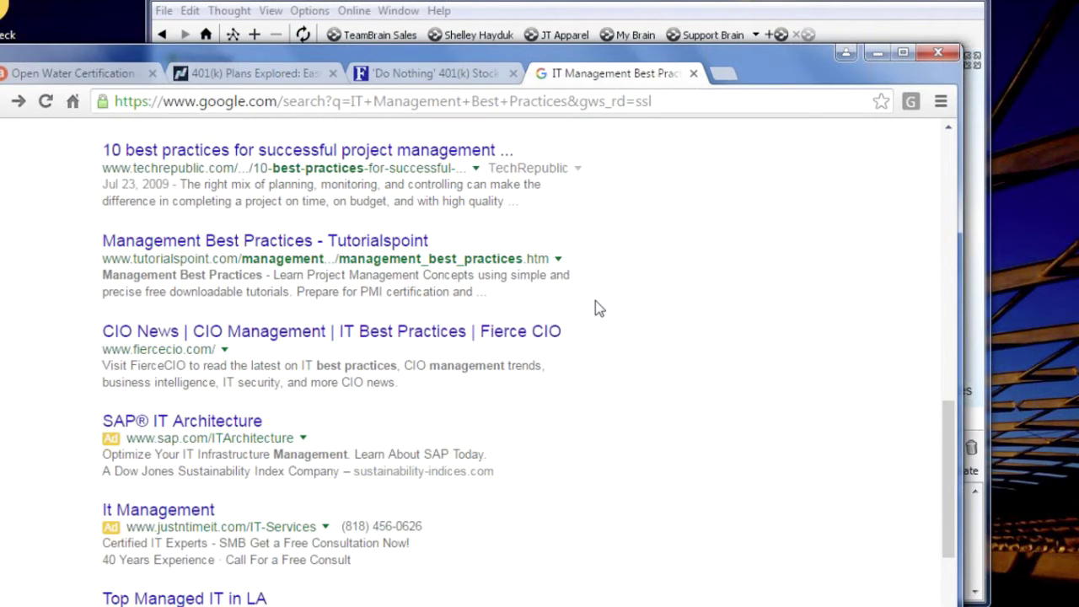
pyautogui.scroll(-3, 594, 300)
pyautogui.scroll(15, 595, 300)
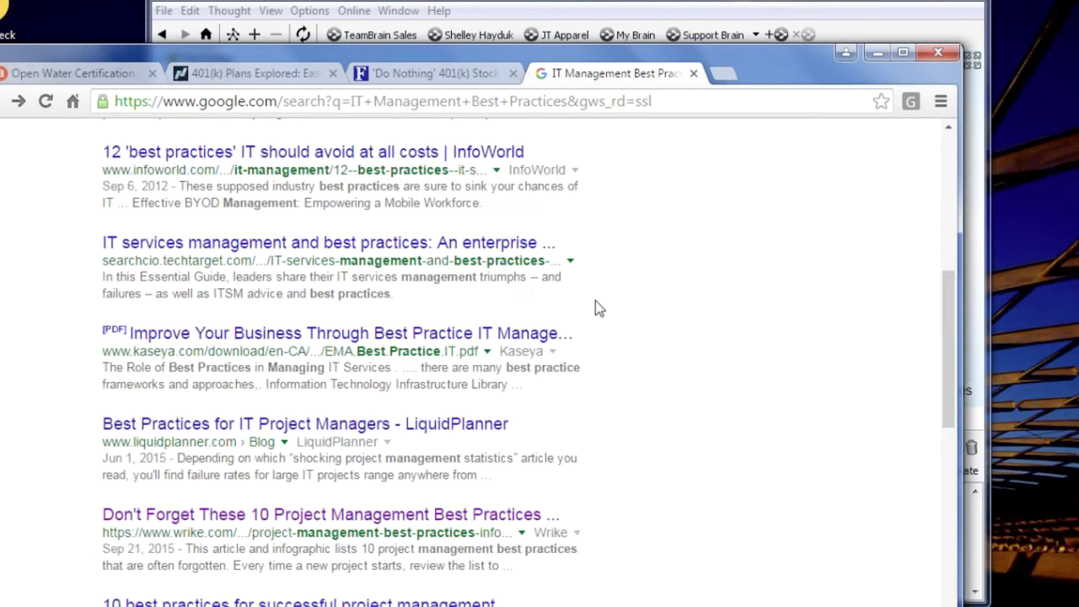
pyautogui.click(160, 202)
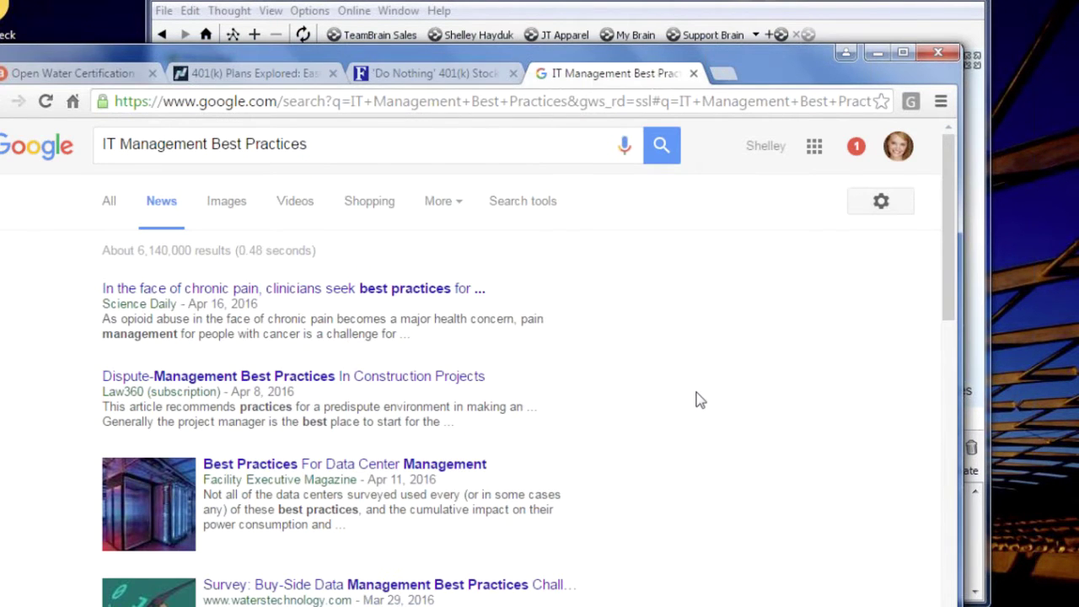
pyautogui.scroll(-2, 696, 399)
pyautogui.scroll(1, 665, 393)
pyautogui.click(362, 372)
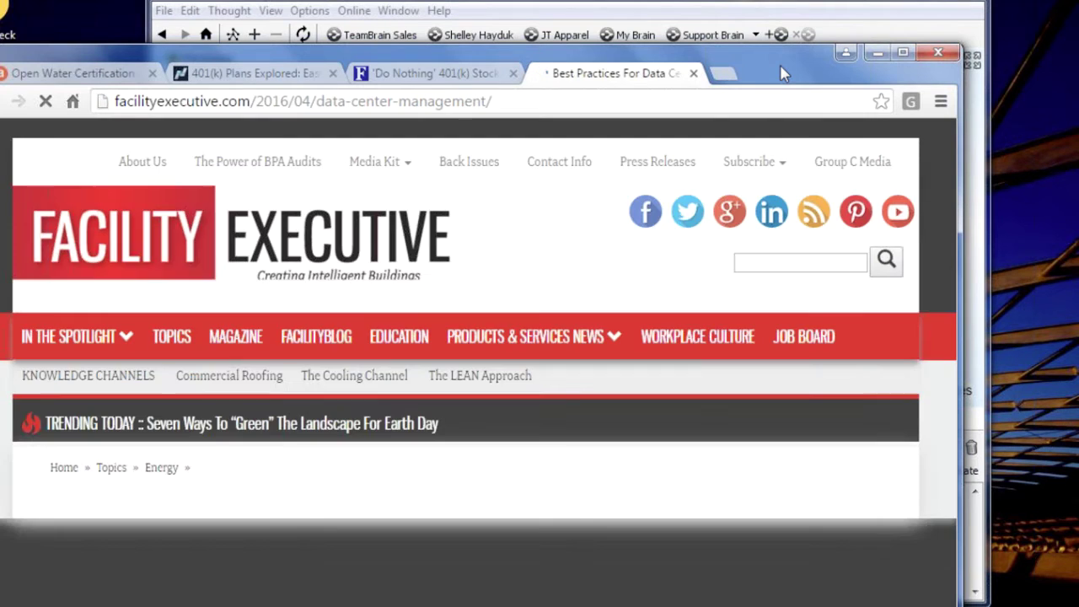
pyautogui.moveTo(781, 67); pyautogui.dragTo(826, 427)
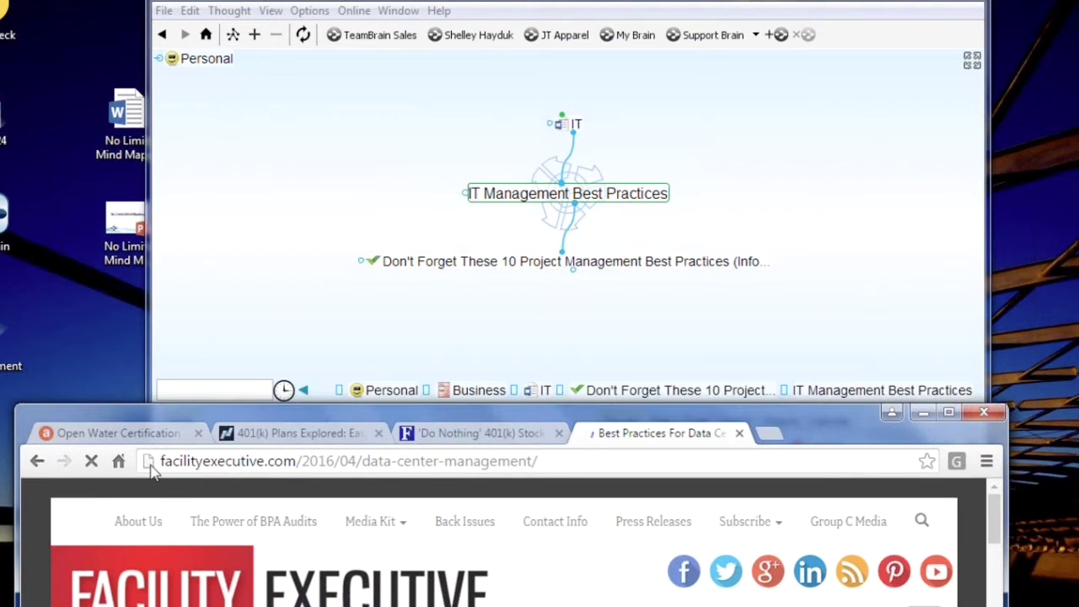
pyautogui.moveTo(148, 463); pyautogui.dragTo(845, 282)
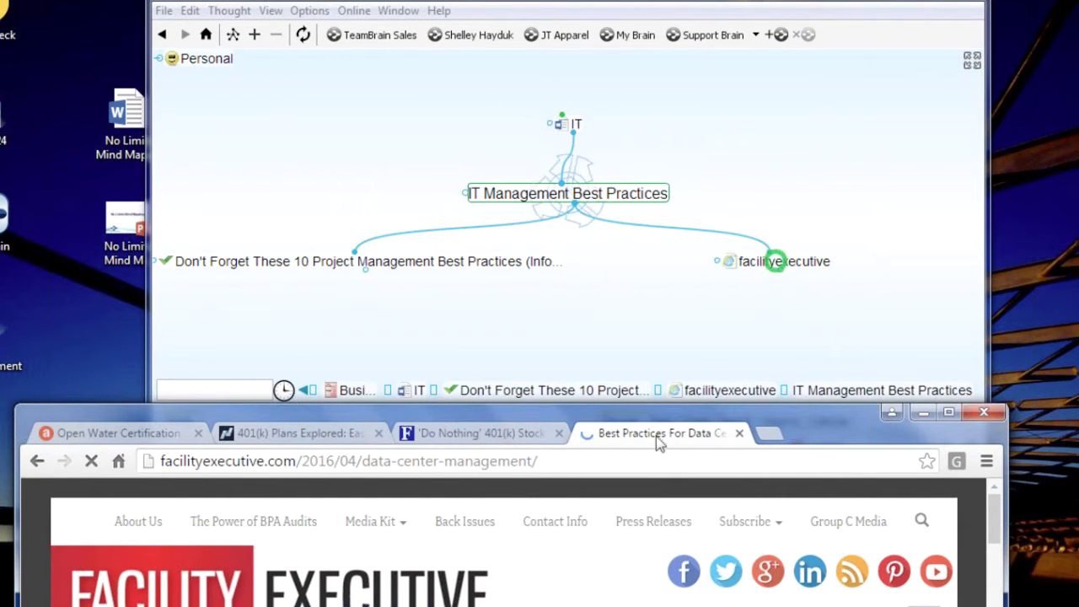
# Add the 'Best Practices in FBO Management: IS-BAH' article as another linked thought
pyautogui.moveTo(672, 422); pyautogui.dragTo(638, 331)
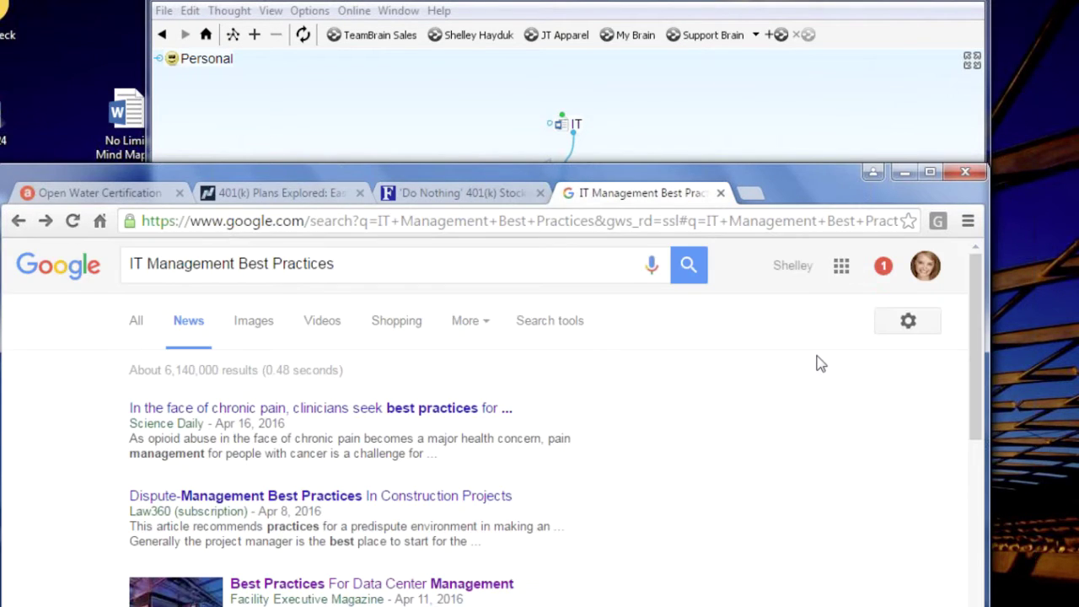
pyautogui.scroll(-10, 821, 364)
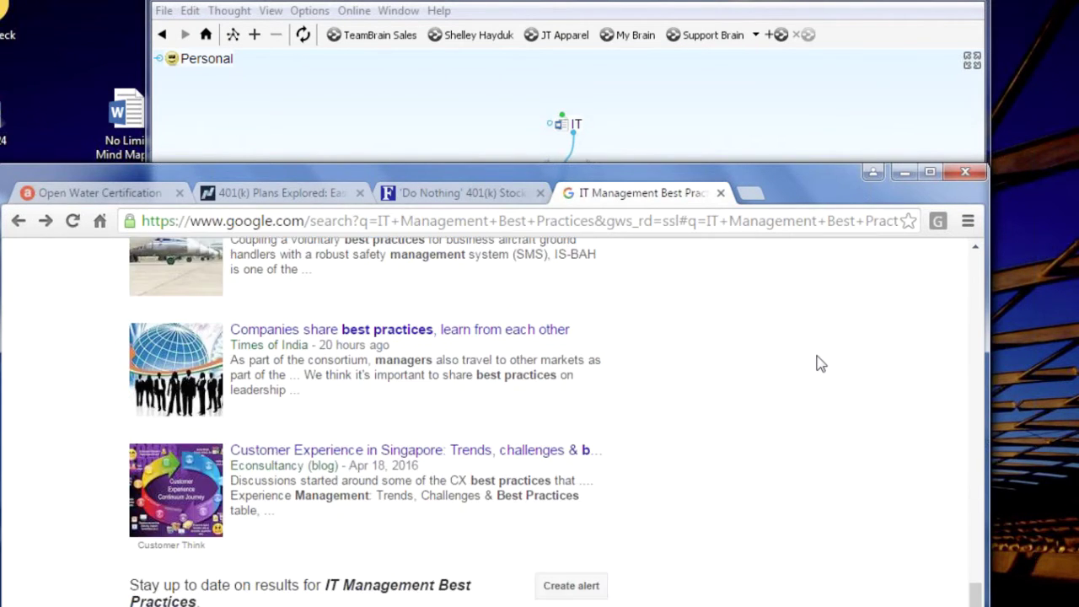
pyautogui.scroll(1, 821, 364)
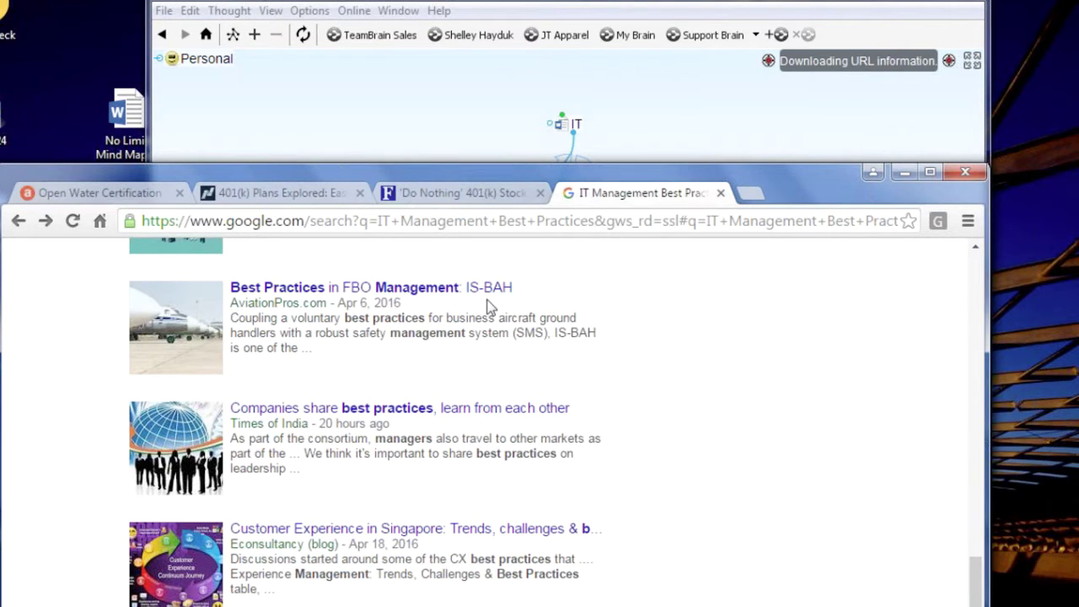
pyautogui.click(487, 291)
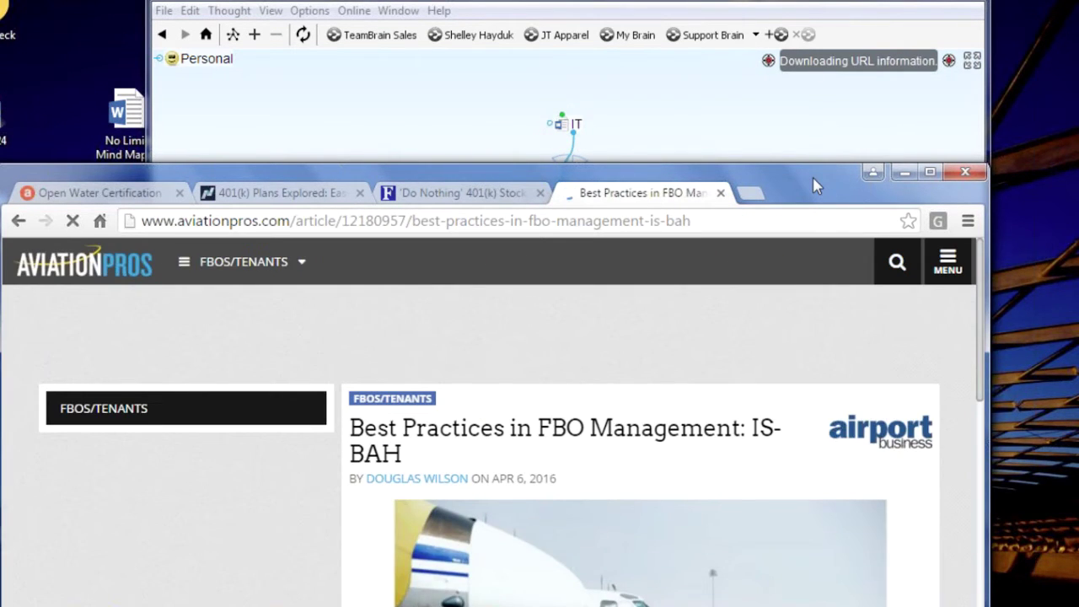
pyautogui.moveTo(815, 184); pyautogui.dragTo(828, 456)
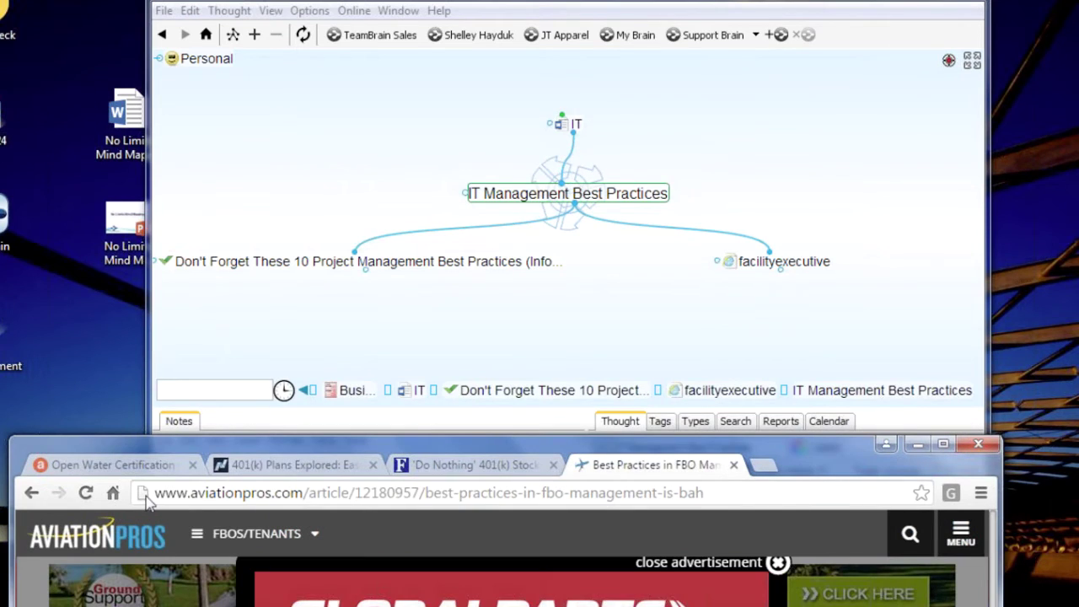
pyautogui.moveTo(144, 499); pyautogui.dragTo(648, 295)
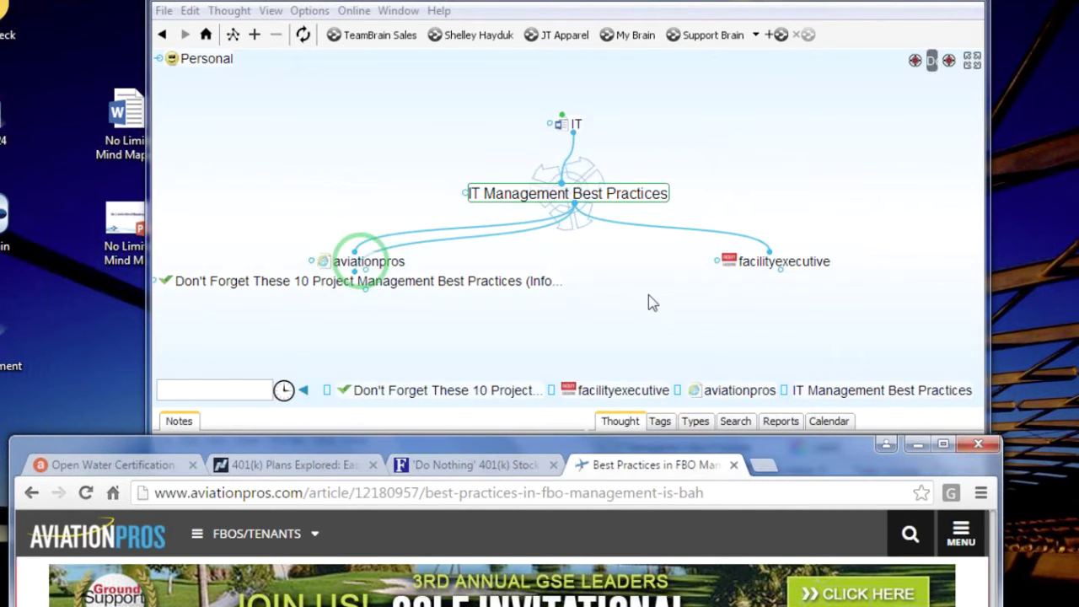
pyautogui.click(917, 445)
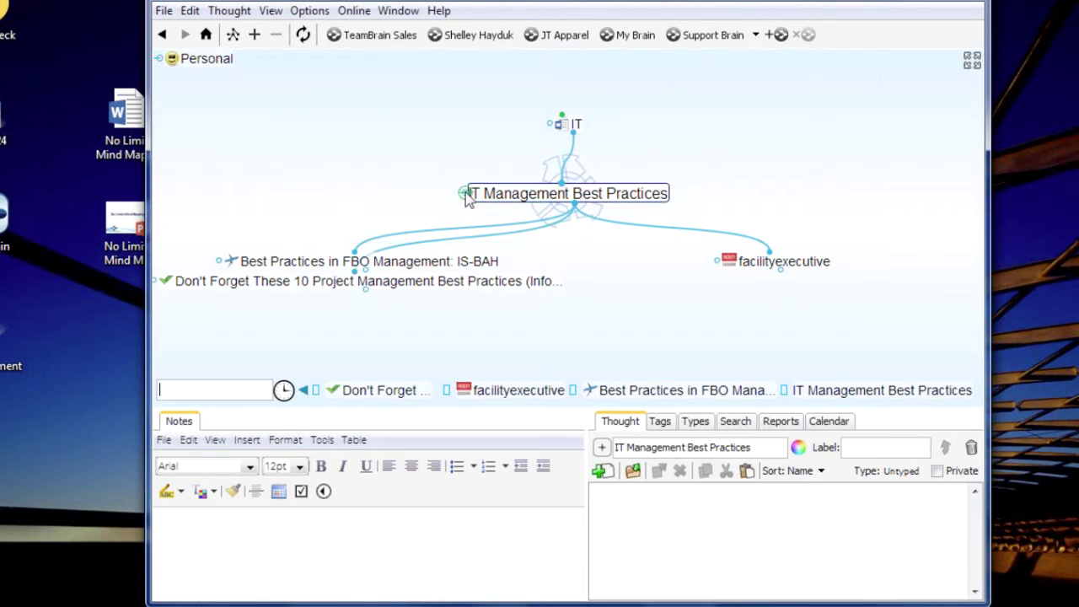
# Jump-link the existing team-member thought to IT Management Best Practices, then navigate back to IT
pyautogui.moveTo(465, 196); pyautogui.dragTo(358, 196)
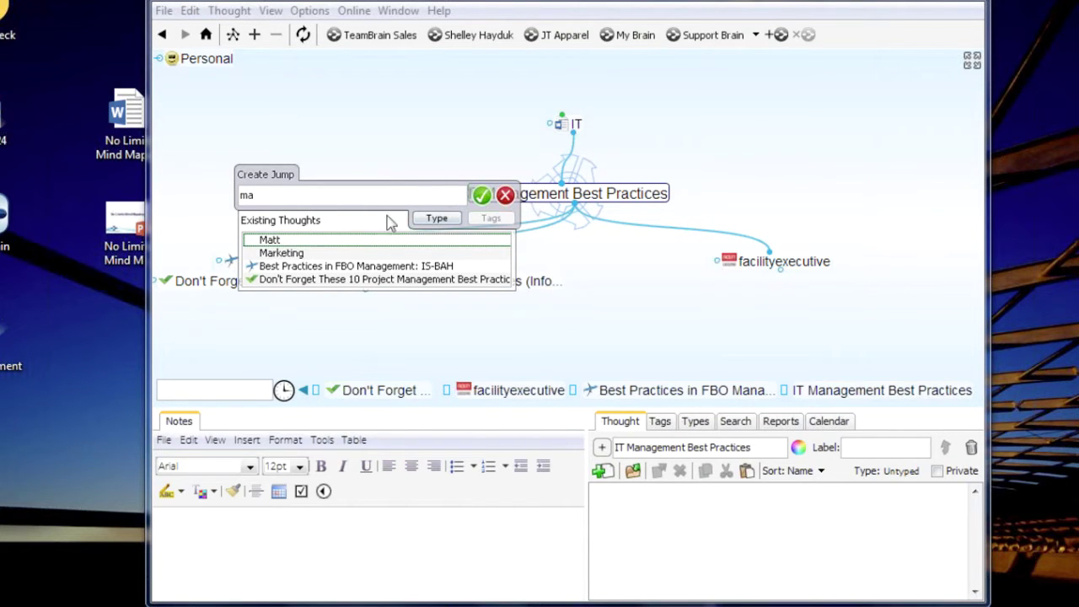
pyautogui.click(310, 242)
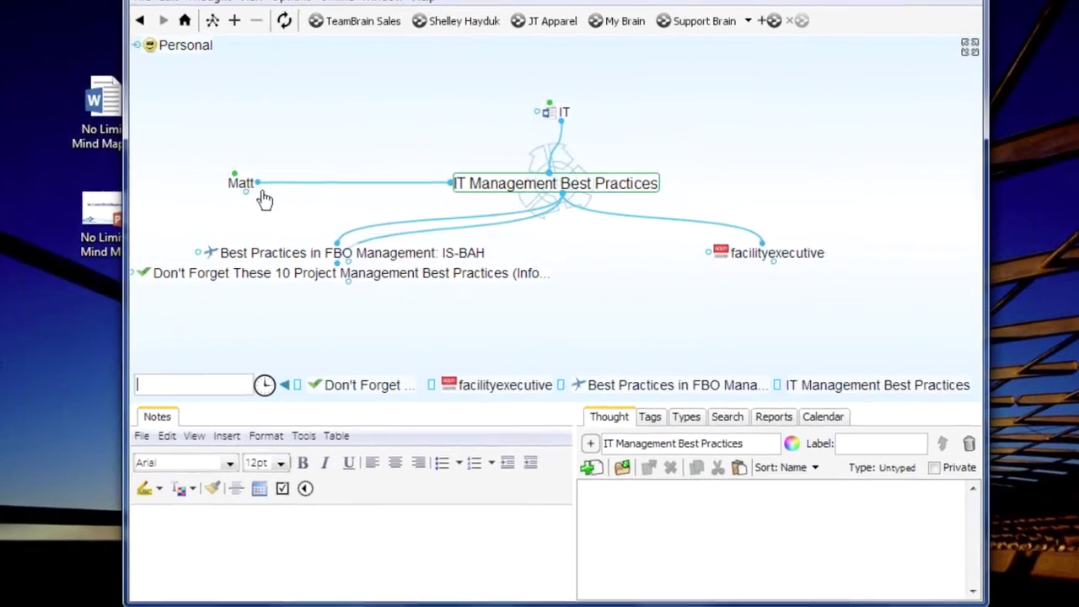
pyautogui.click(236, 181)
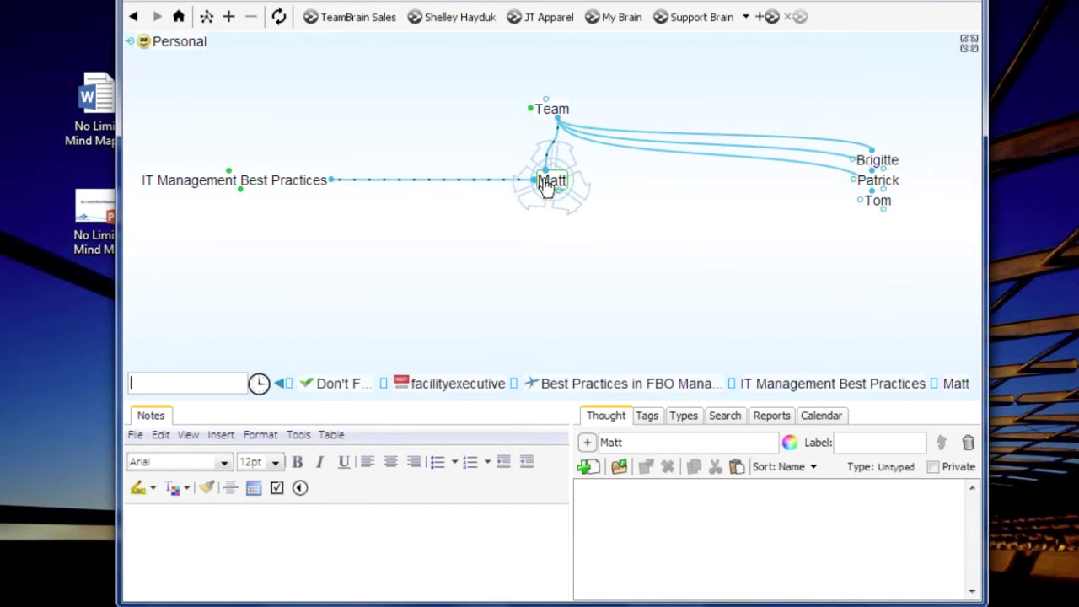
pyautogui.click(241, 186)
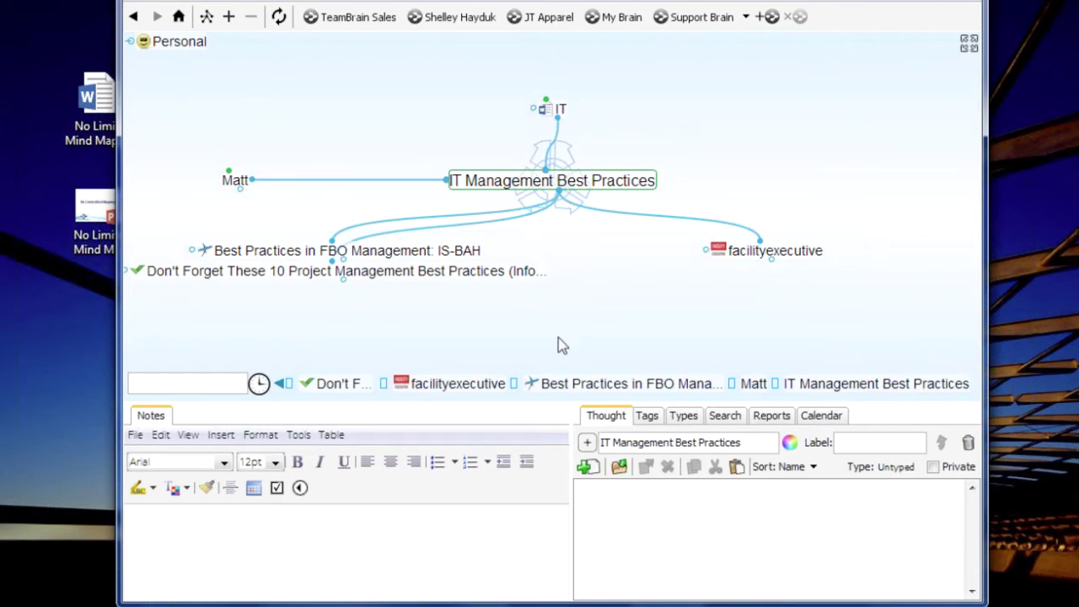
pyautogui.click(560, 110)
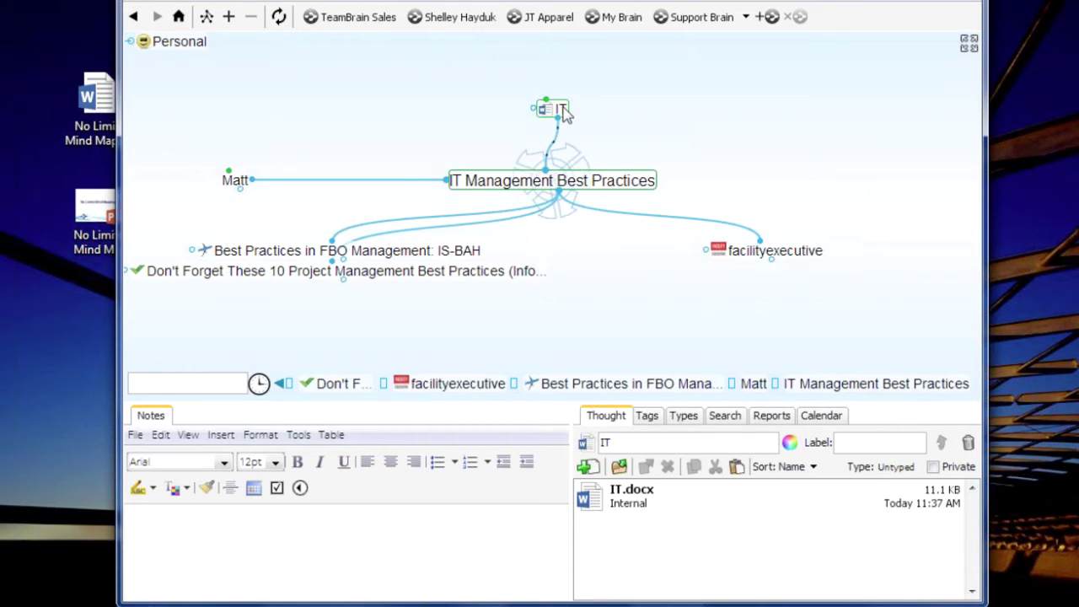
# Create a new child thought 'Key Company Goals' under Business
pyautogui.click(562, 113)
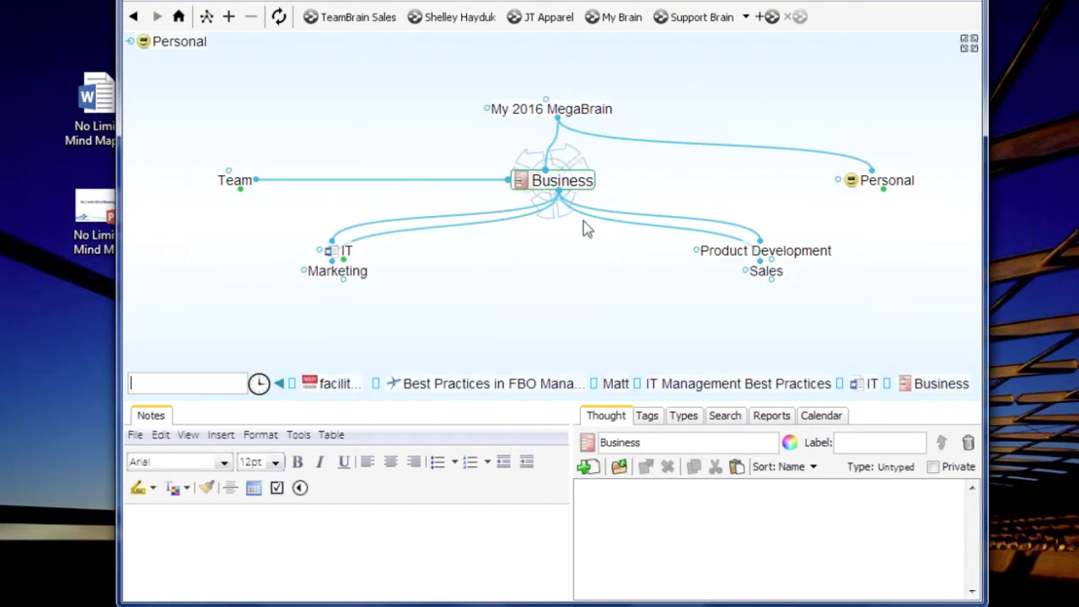
pyautogui.moveTo(569, 340); pyautogui.dragTo(569, 340)
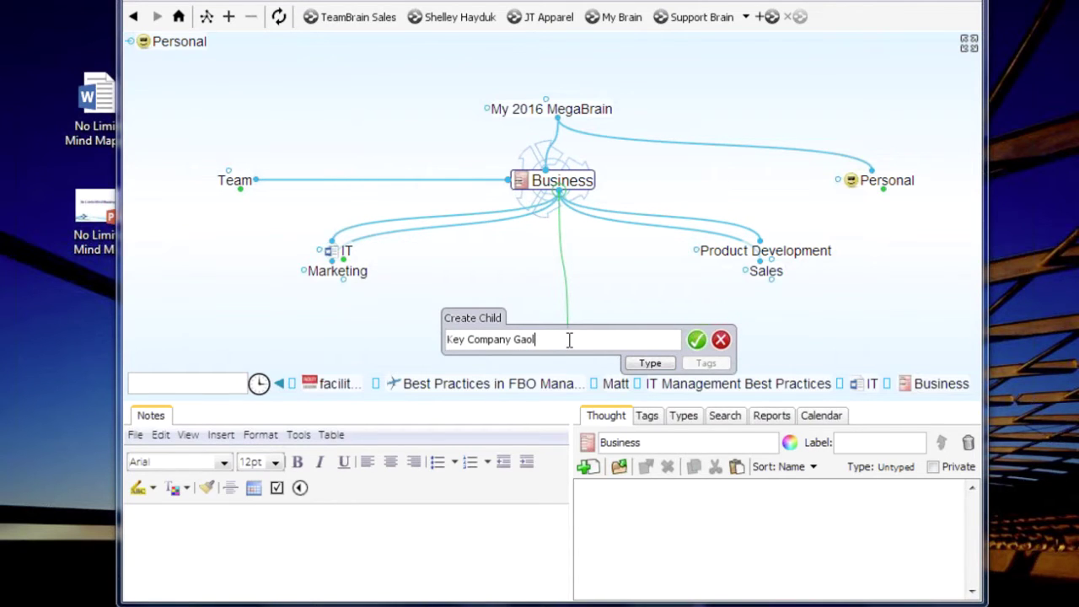
pyautogui.press('Return')
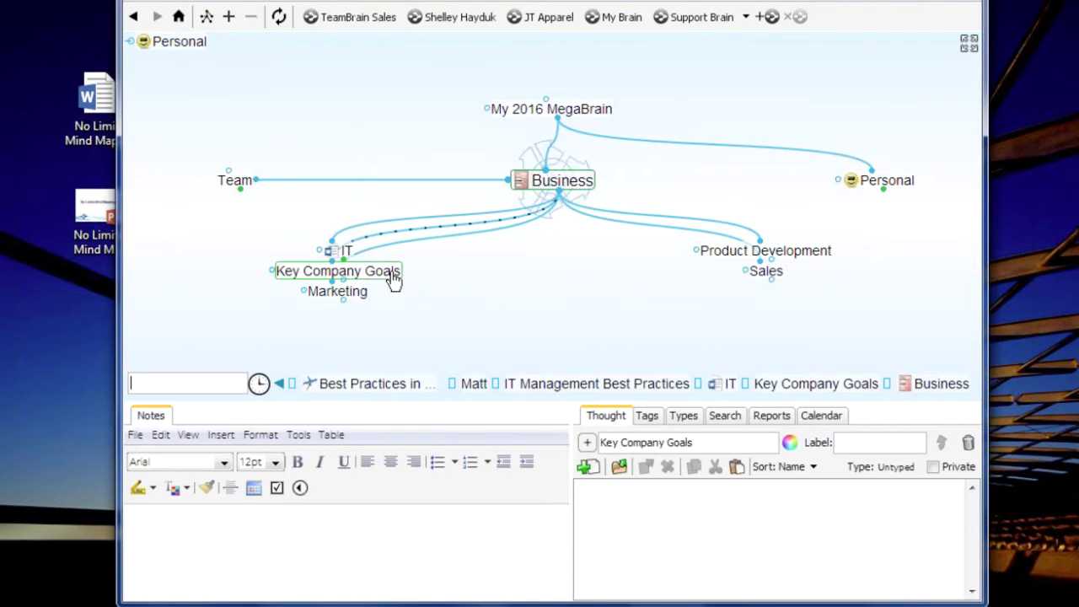
# Link IT Management Best Practices as a child of Key Company Goals, then recentre on Key Company Goals
pyautogui.moveTo(392, 279); pyautogui.dragTo(312, 136)
pyautogui.click(280, 179)
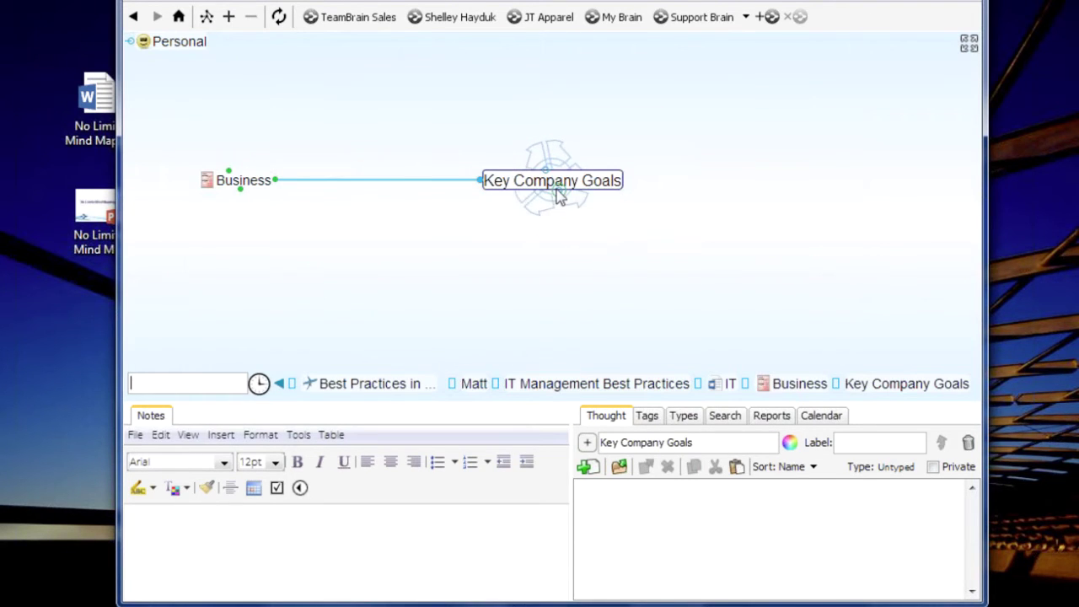
pyautogui.moveTo(558, 197); pyautogui.dragTo(590, 381)
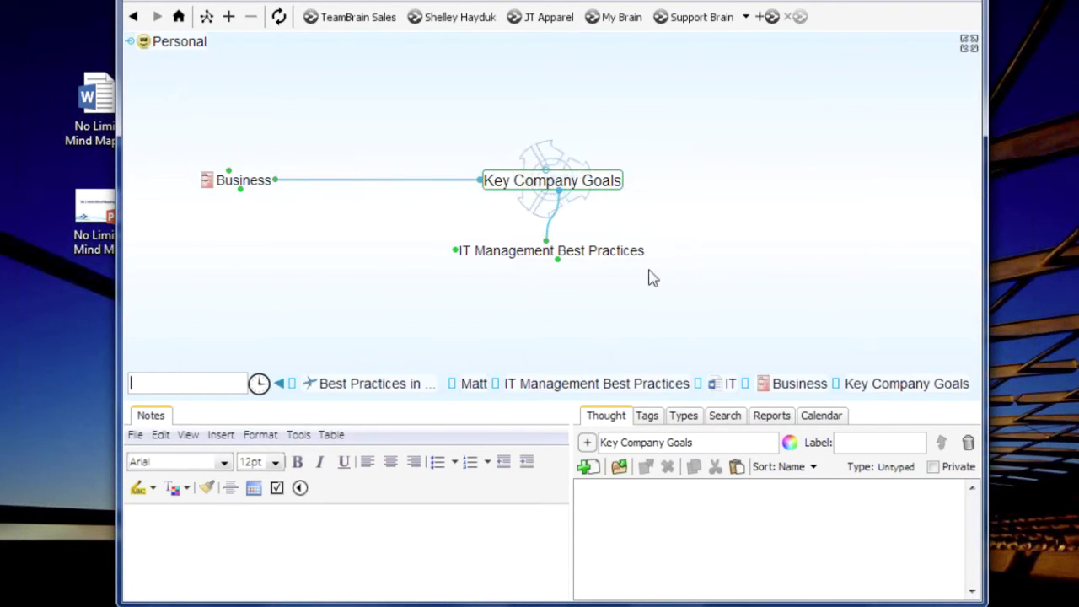
pyautogui.click(618, 253)
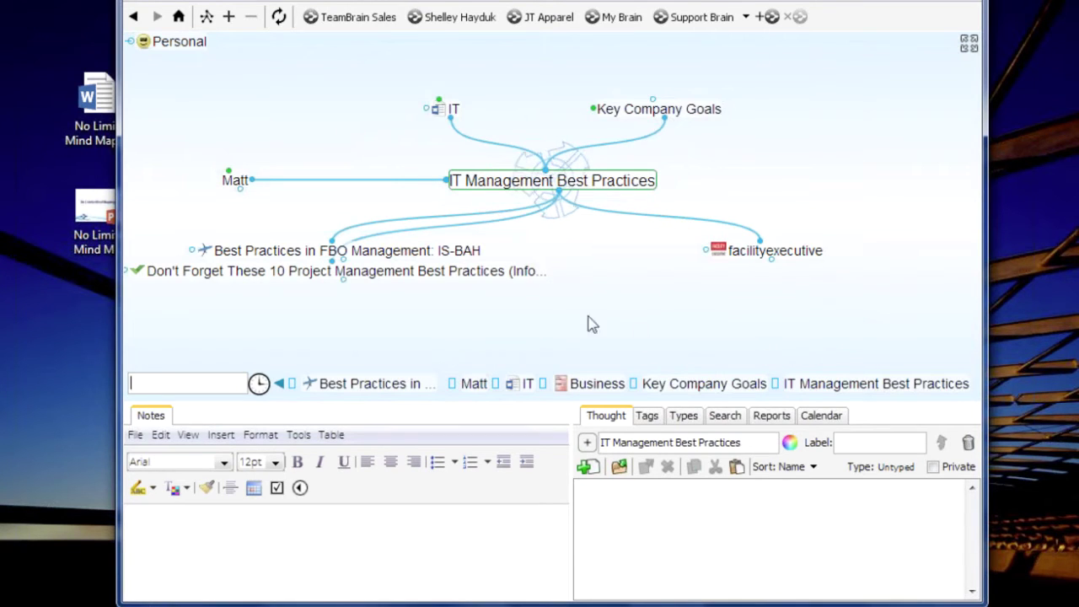
pyautogui.moveTo(453, 108)
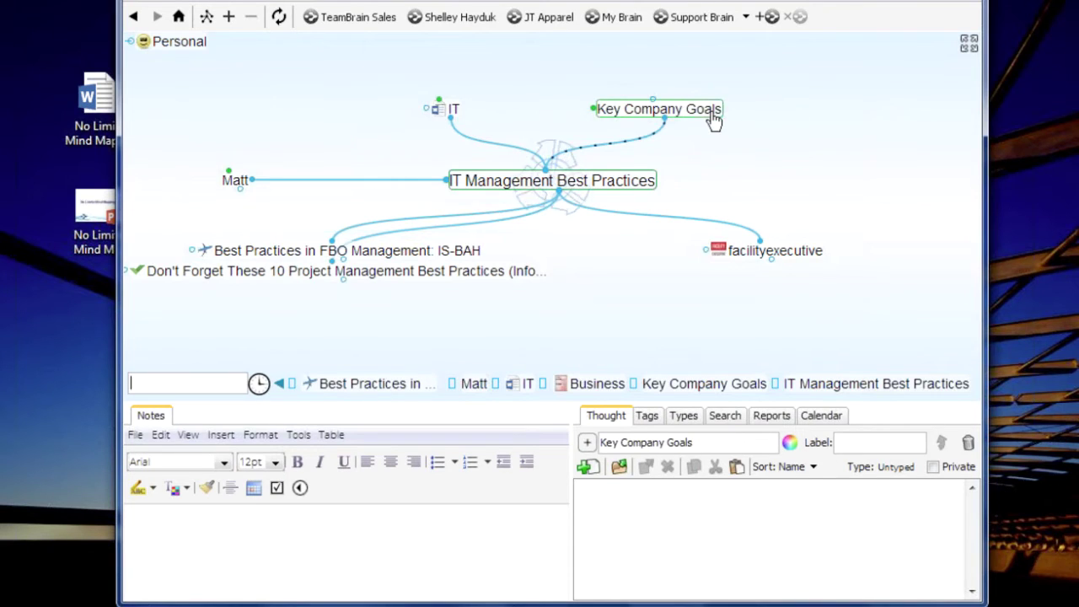
pyautogui.click(674, 108)
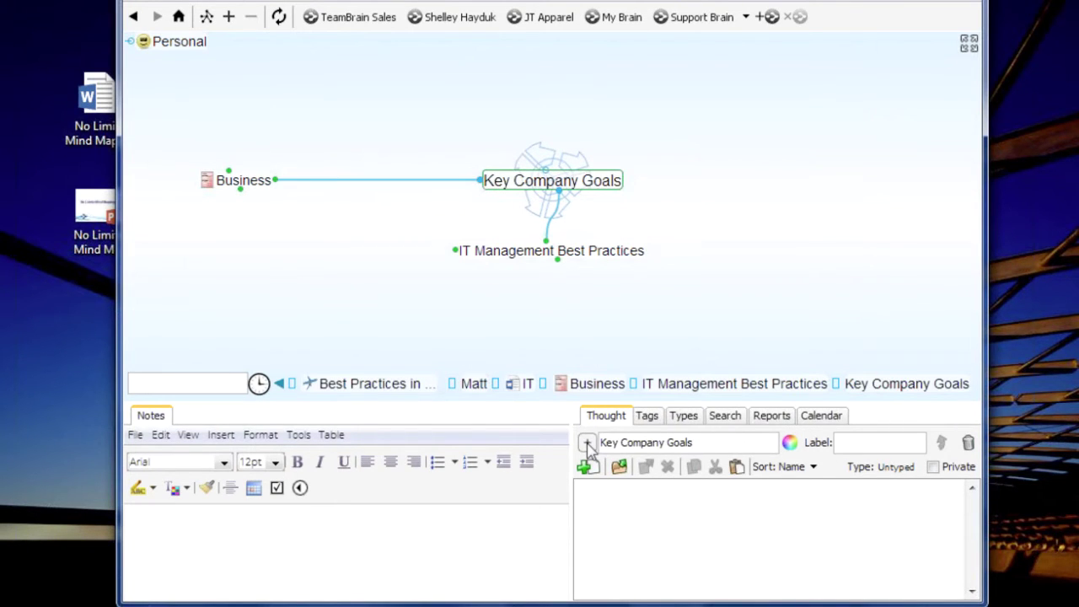
# Give Key Company Goals the red target icon from the Symbols category
pyautogui.click(586, 443)
pyautogui.click(549, 378)
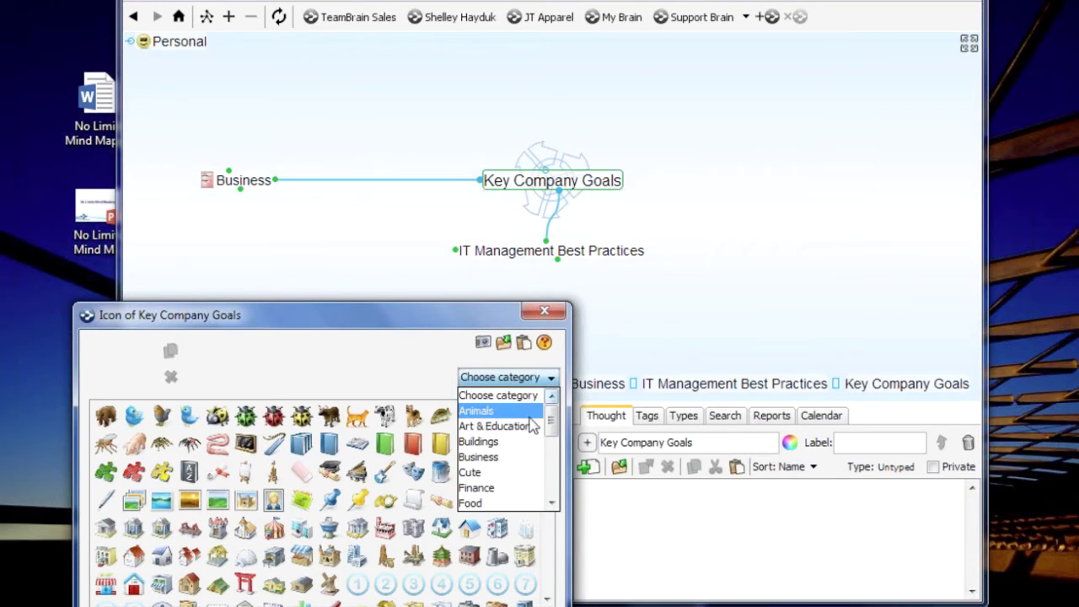
pyautogui.moveTo(554, 420); pyautogui.dragTo(554, 461)
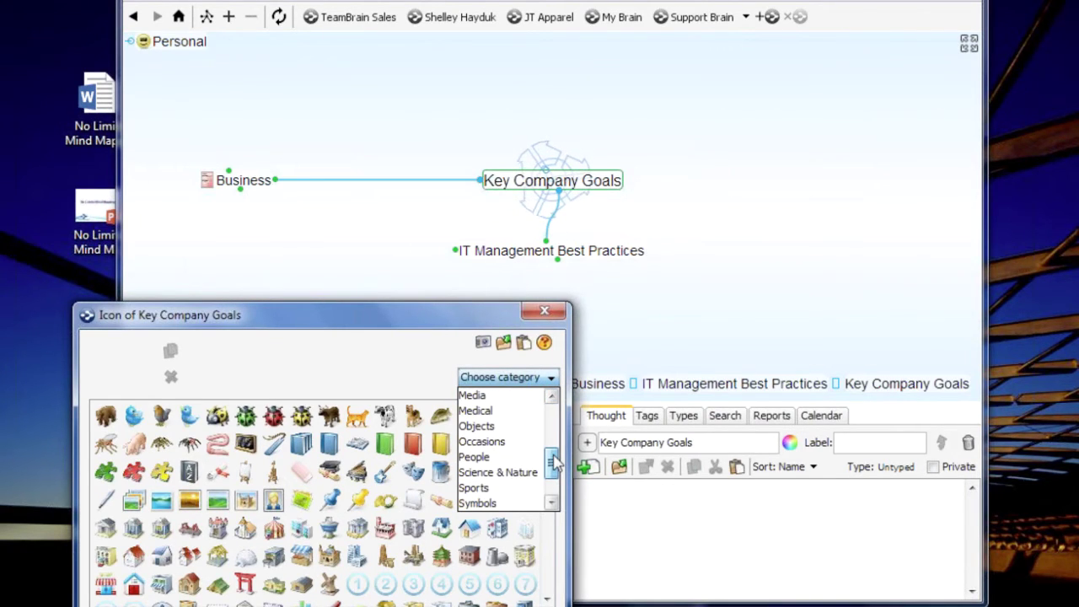
pyautogui.click(479, 503)
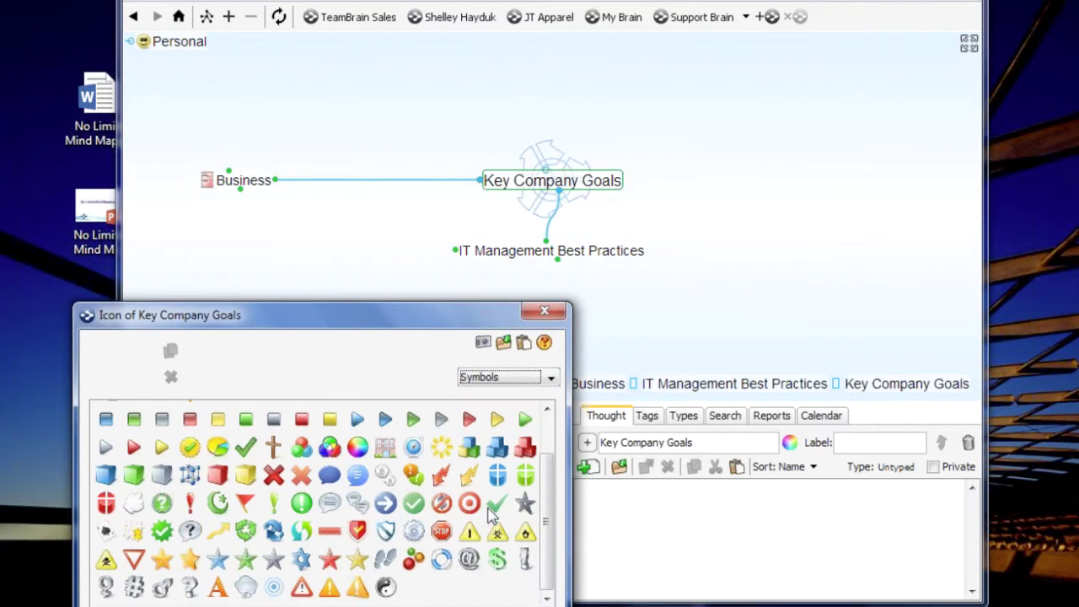
pyautogui.click(469, 503)
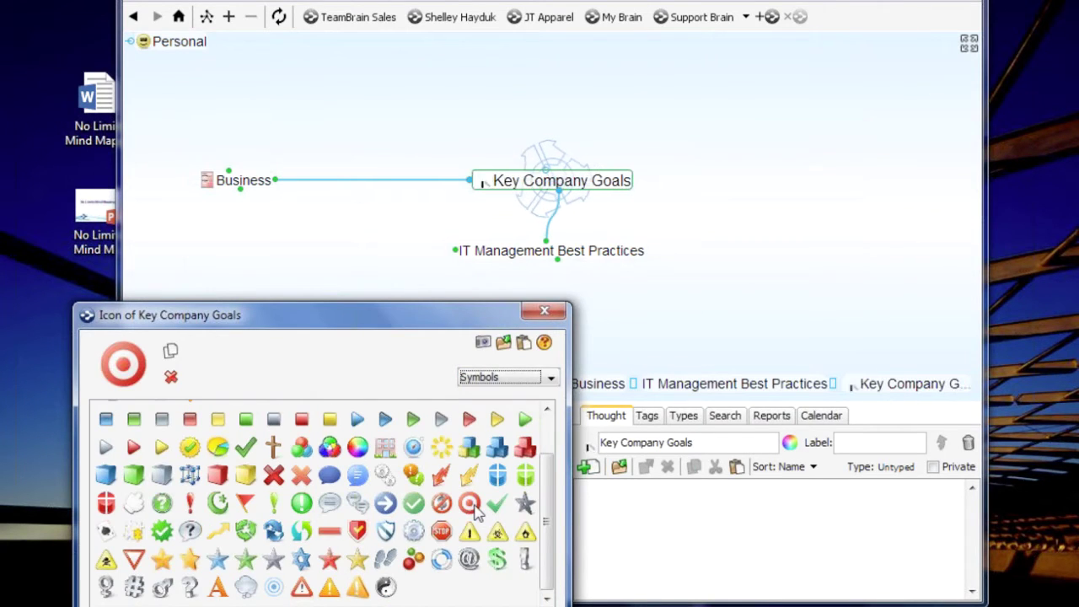
pyautogui.click(544, 312)
# Recentre on Business and pin Key Company Goals for quick access
pyautogui.click(244, 182)
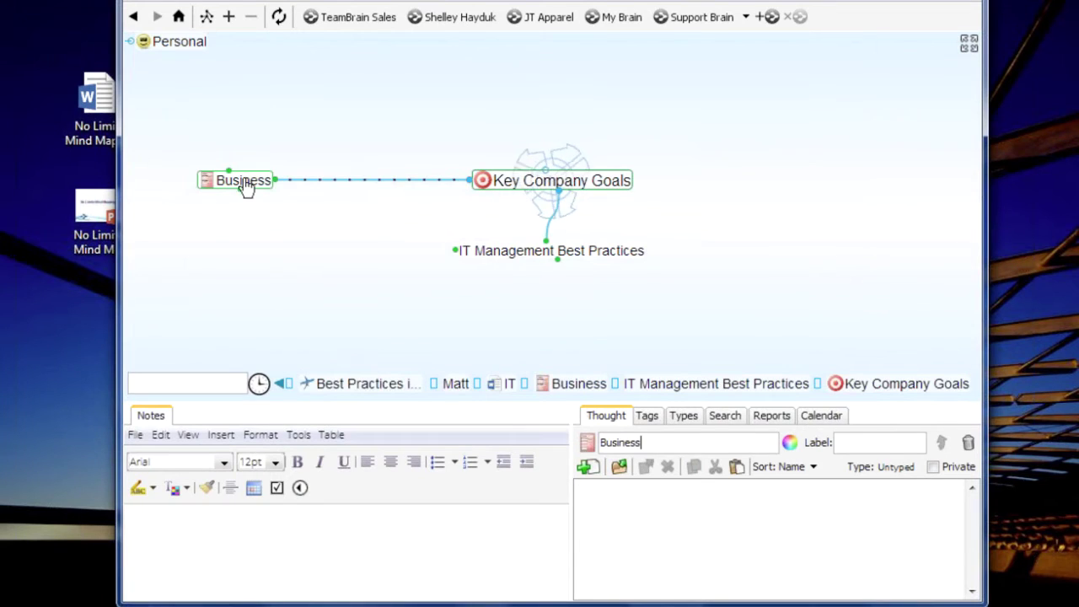
pyautogui.click(274, 171)
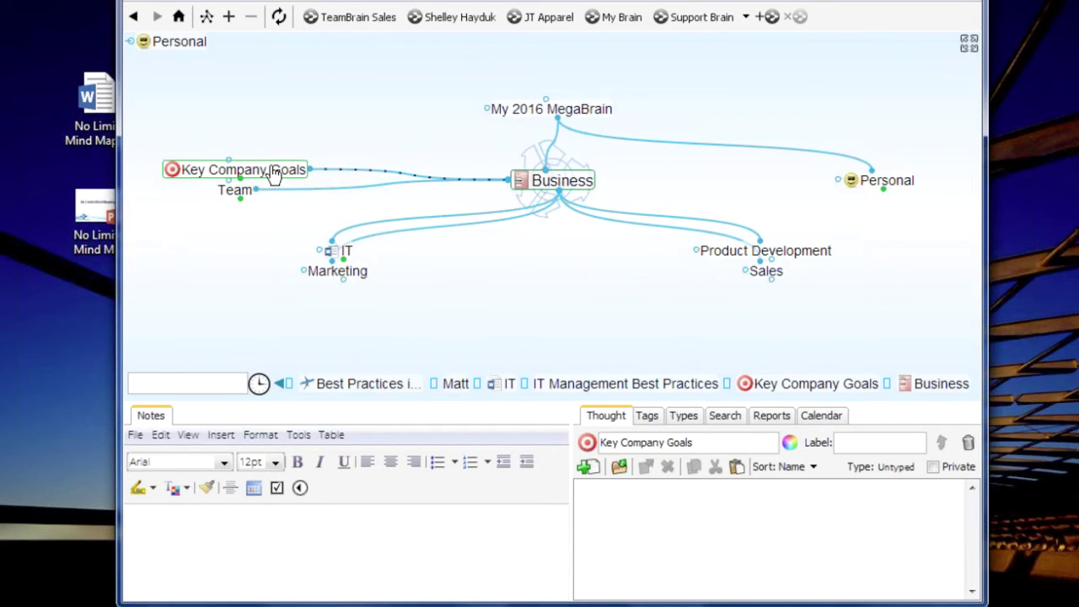
pyautogui.rightClick(273, 171)
pyautogui.click(338, 539)
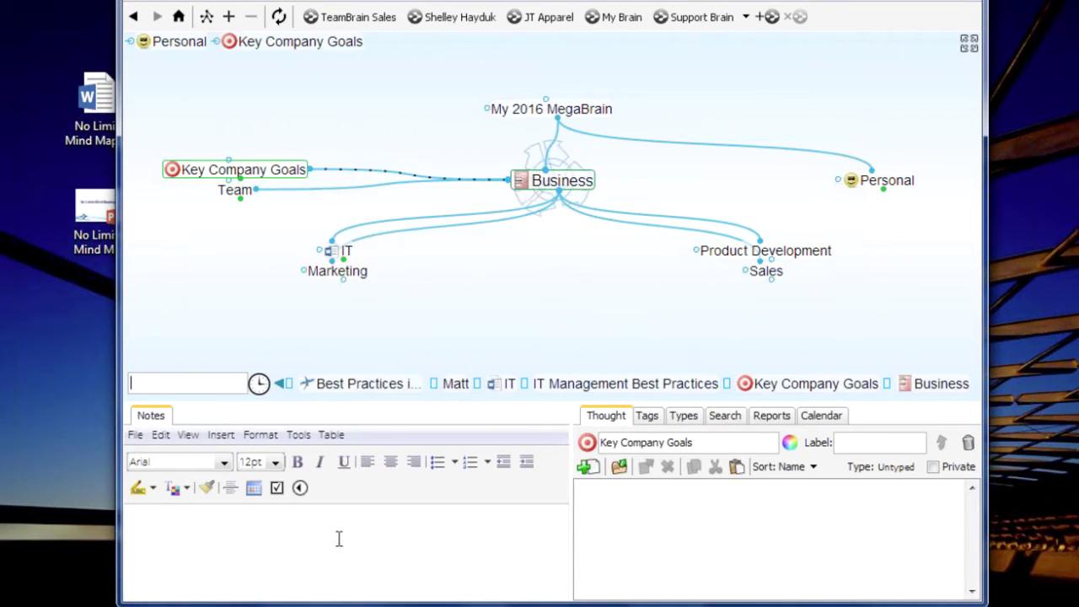
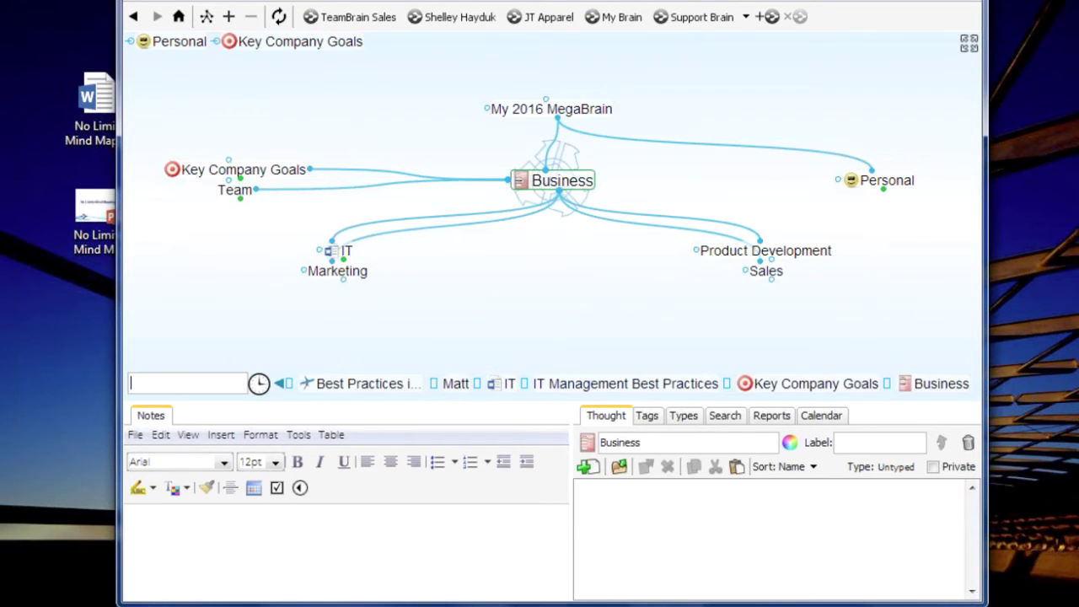
# Drag New Staff Procedures.docx from the Staffing folder onto Team as a child thought
pyautogui.moveTo(544, 1); pyautogui.dragTo(599, 1)
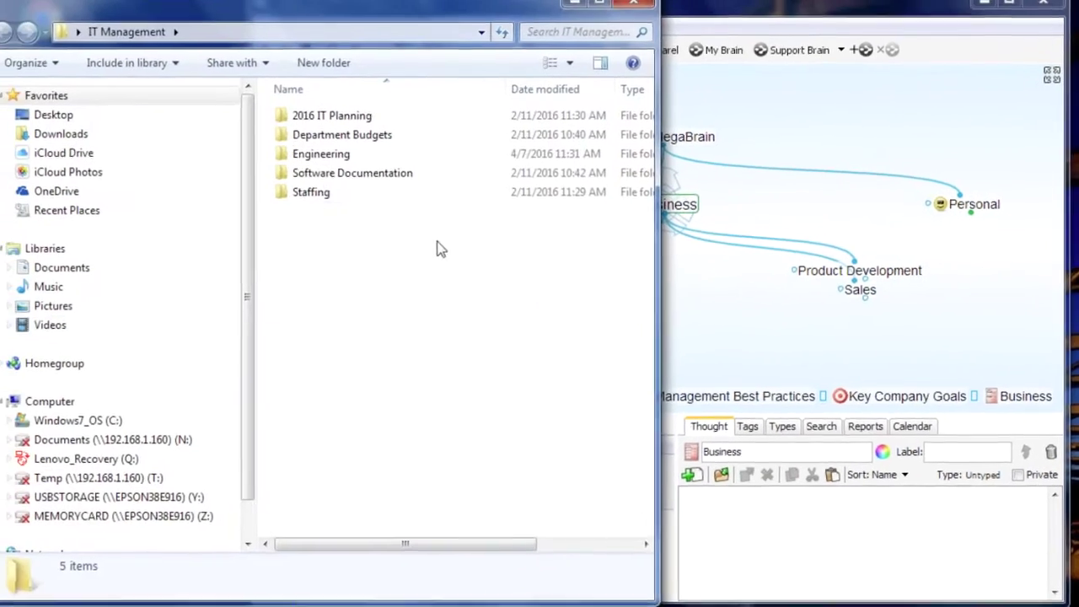
pyautogui.doubleClick(325, 202)
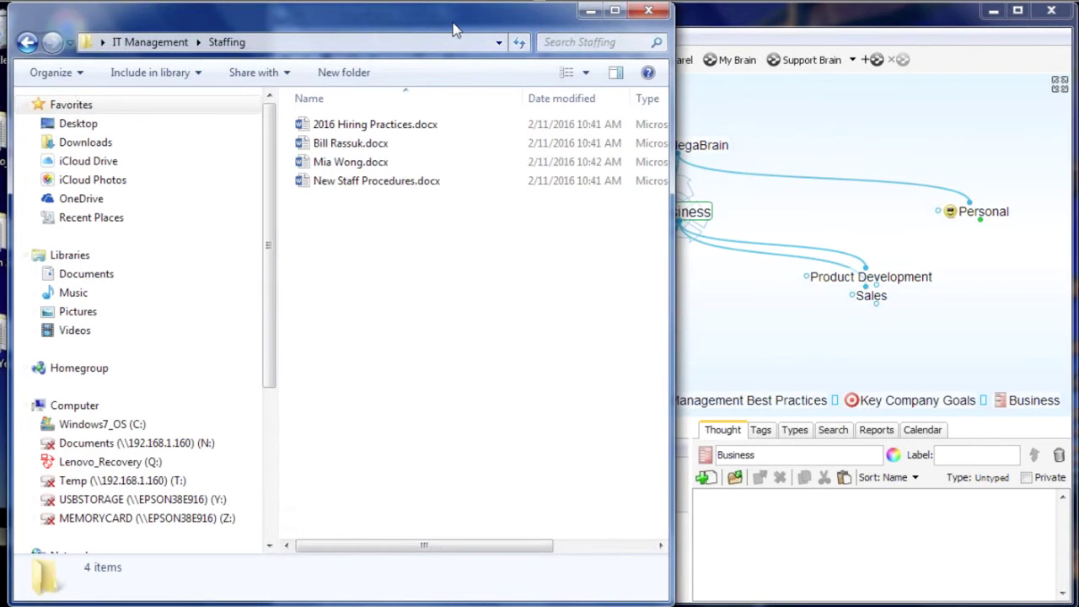
pyautogui.moveTo(449, 28); pyautogui.dragTo(244, 39)
pyautogui.click(592, 306)
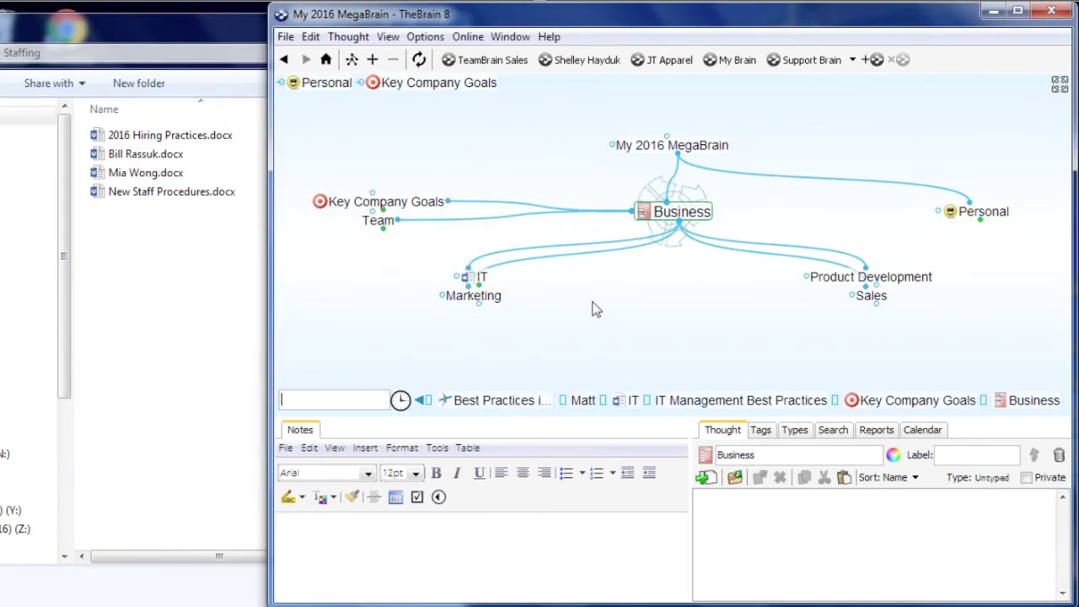
pyautogui.click(382, 232)
pyautogui.click(144, 313)
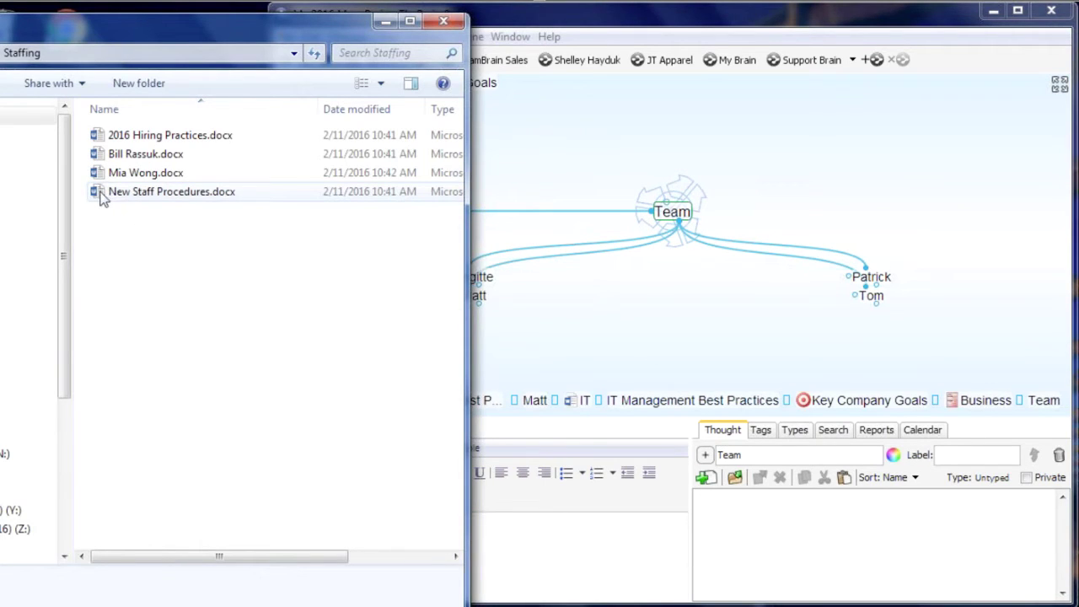
pyautogui.moveTo(169, 192); pyautogui.dragTo(761, 367)
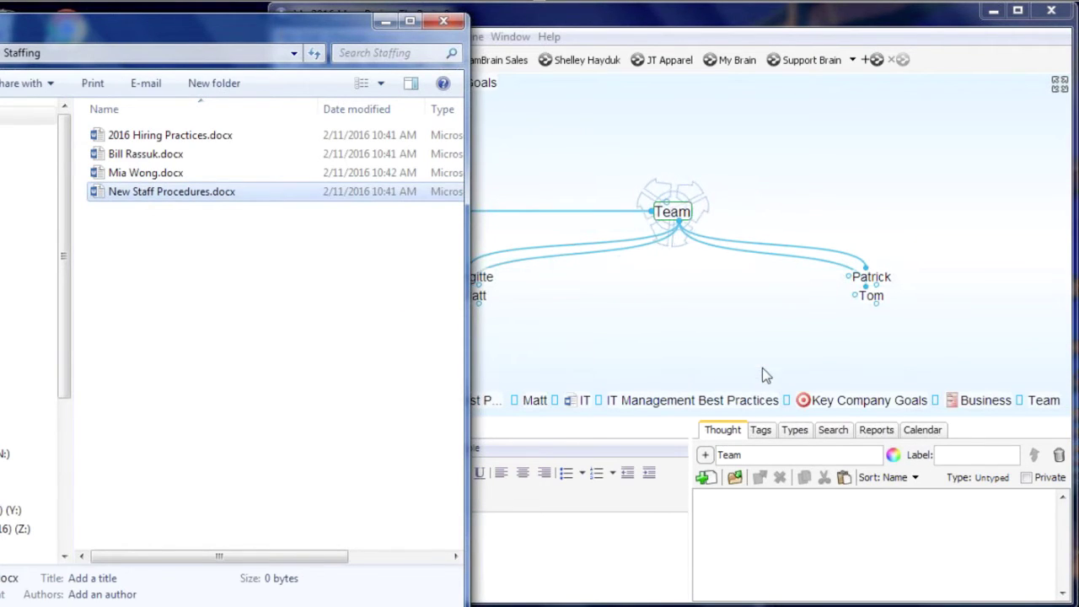
# Use Move File into Brain to store the New Staff Procedures.docx attachment internally
pyautogui.click(684, 337)
pyautogui.click(445, 318)
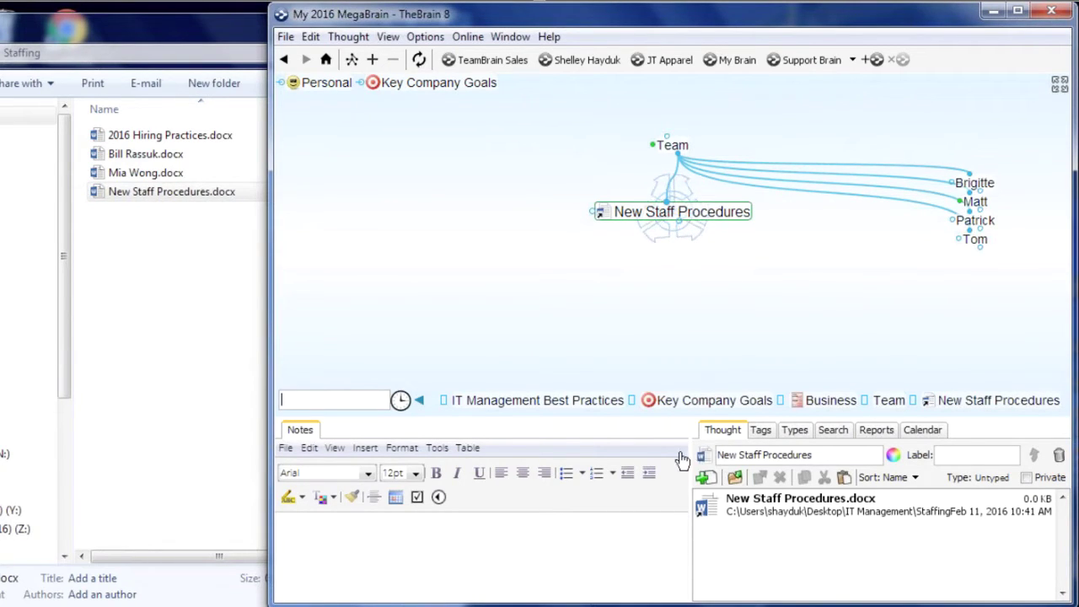
pyautogui.rightClick(601, 214)
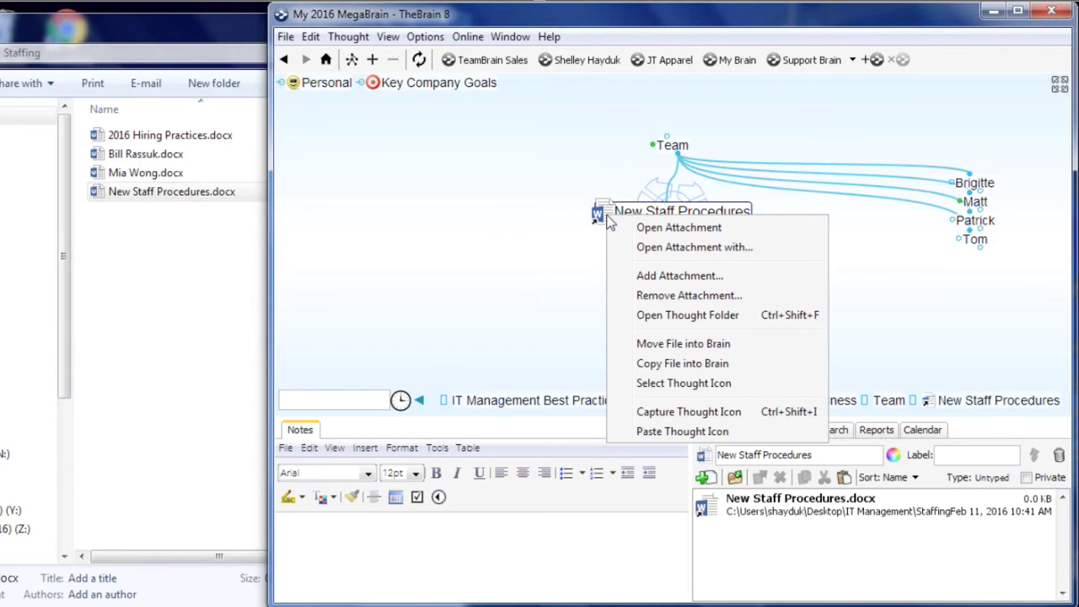
pyautogui.click(683, 343)
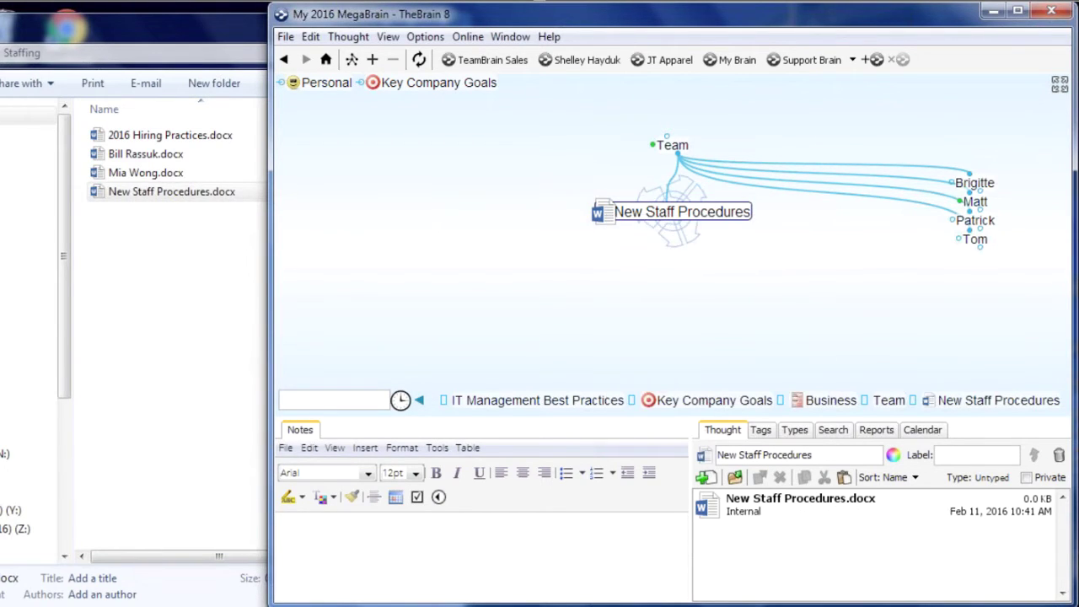
pyautogui.click(672, 145)
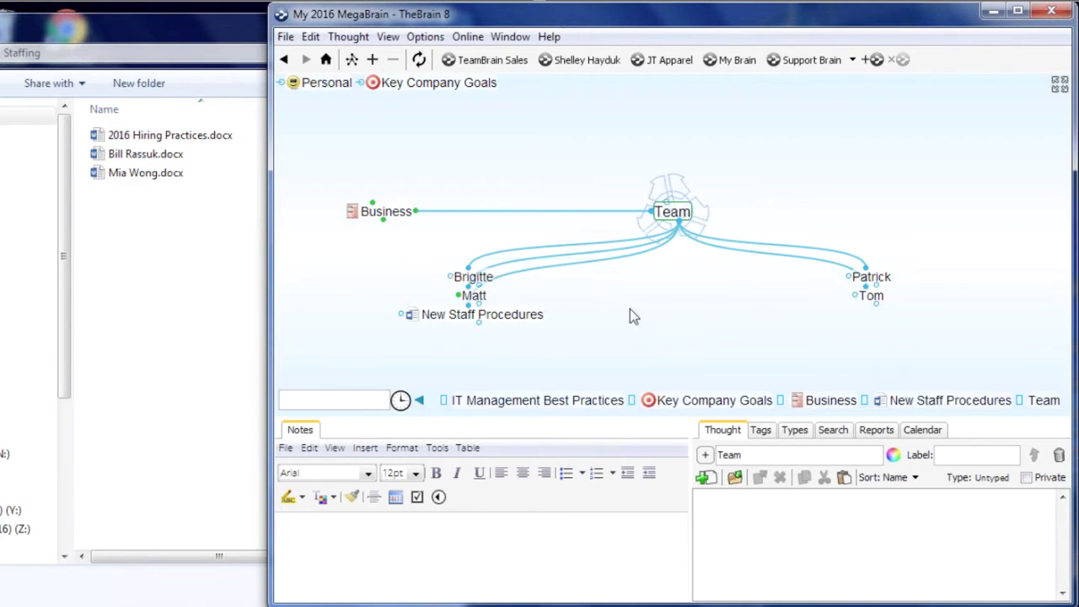
pyautogui.click(247, 34)
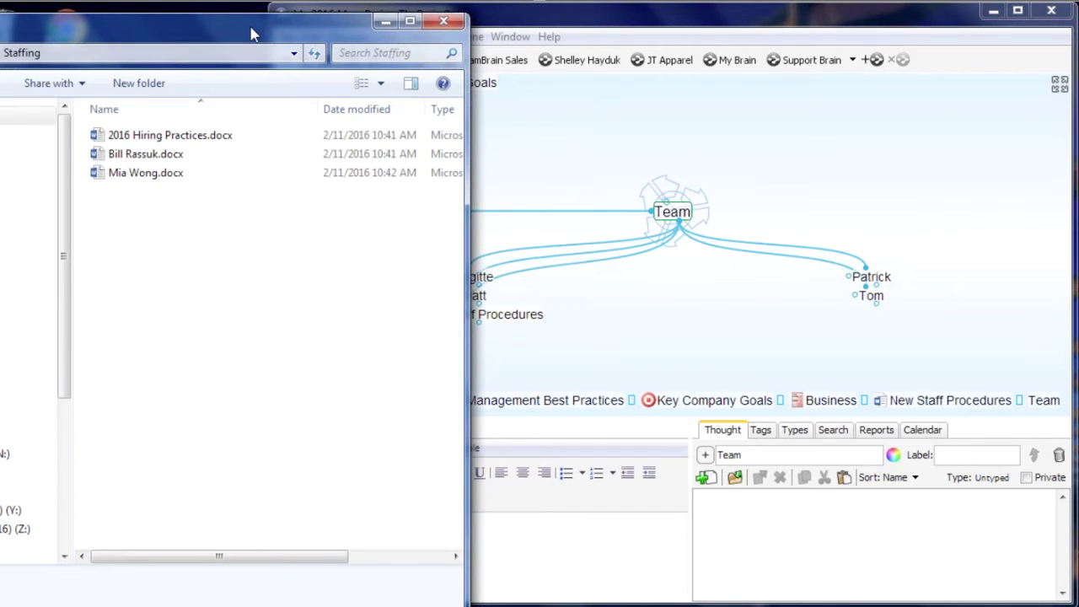
pyautogui.moveTo(250, 33); pyautogui.dragTo(363, 147)
# With Business central, drag the Real Estate folder from My Projects into the brain
pyautogui.click(783, 147)
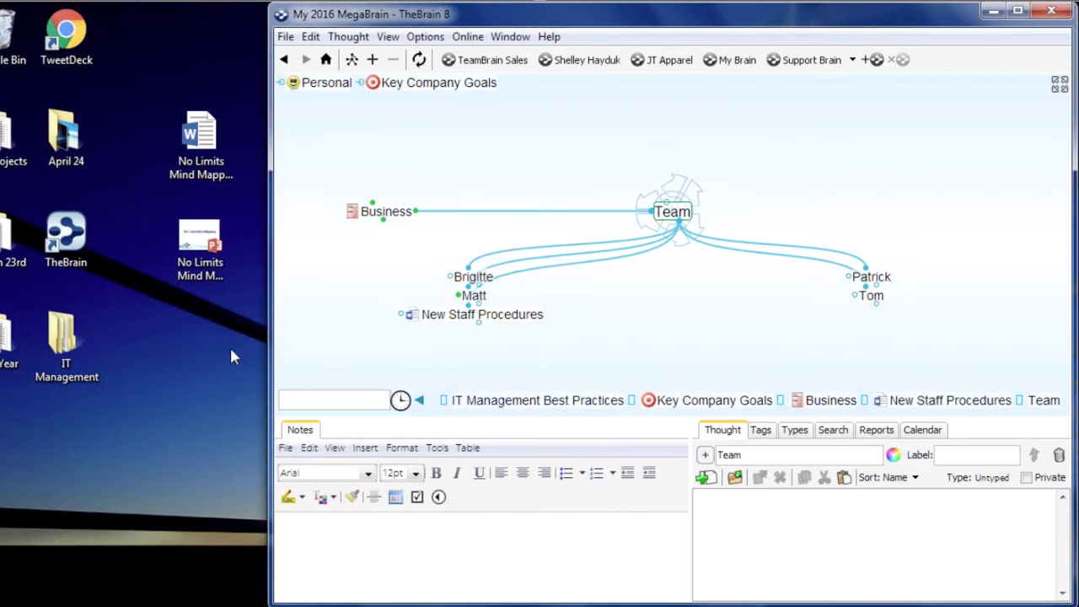
pyautogui.click(15, 135)
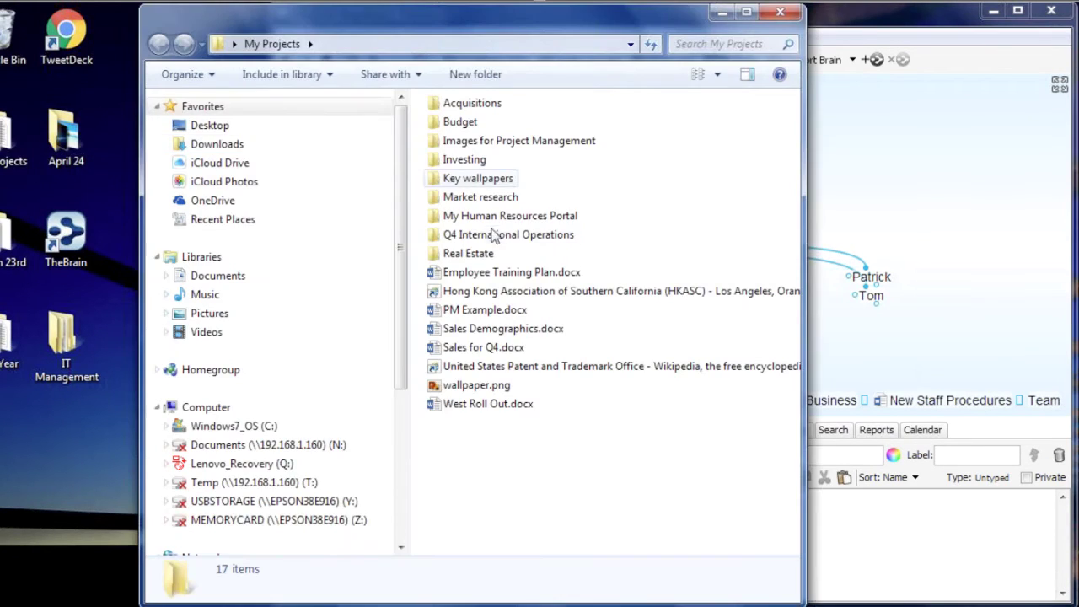
pyautogui.doubleClick(478, 255)
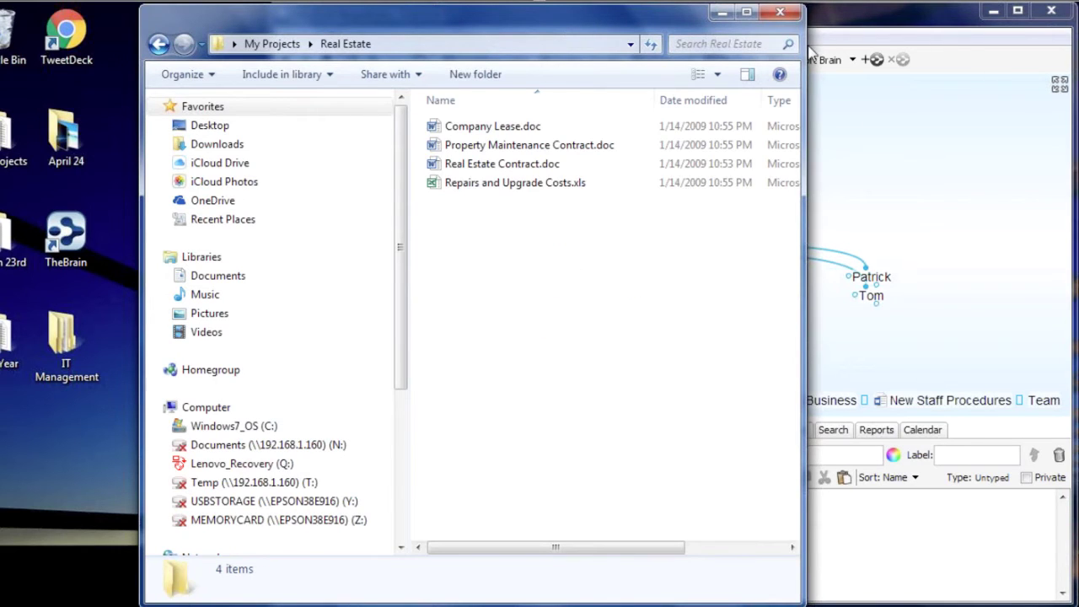
pyautogui.click(781, 12)
pyautogui.click(404, 207)
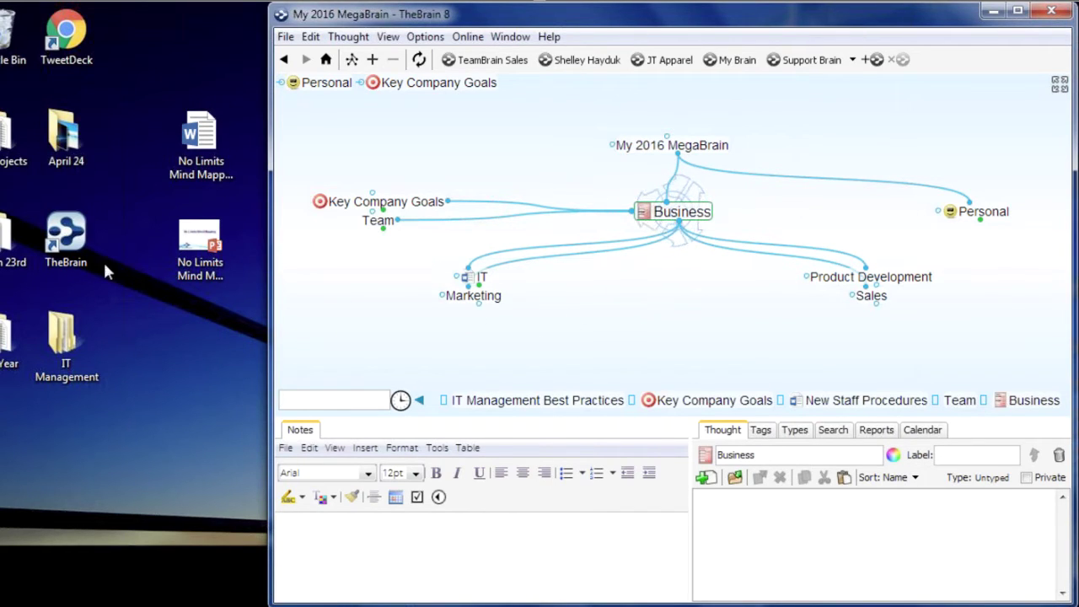
pyautogui.click(2, 149)
pyautogui.doubleClick(2, 149)
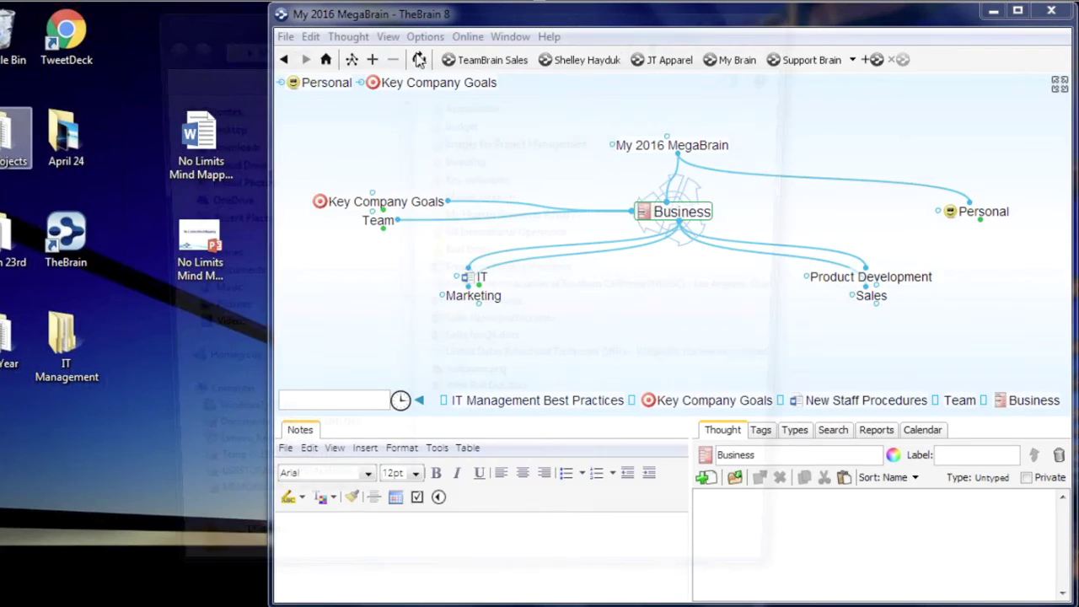
pyautogui.moveTo(447, 38); pyautogui.dragTo(135, 95)
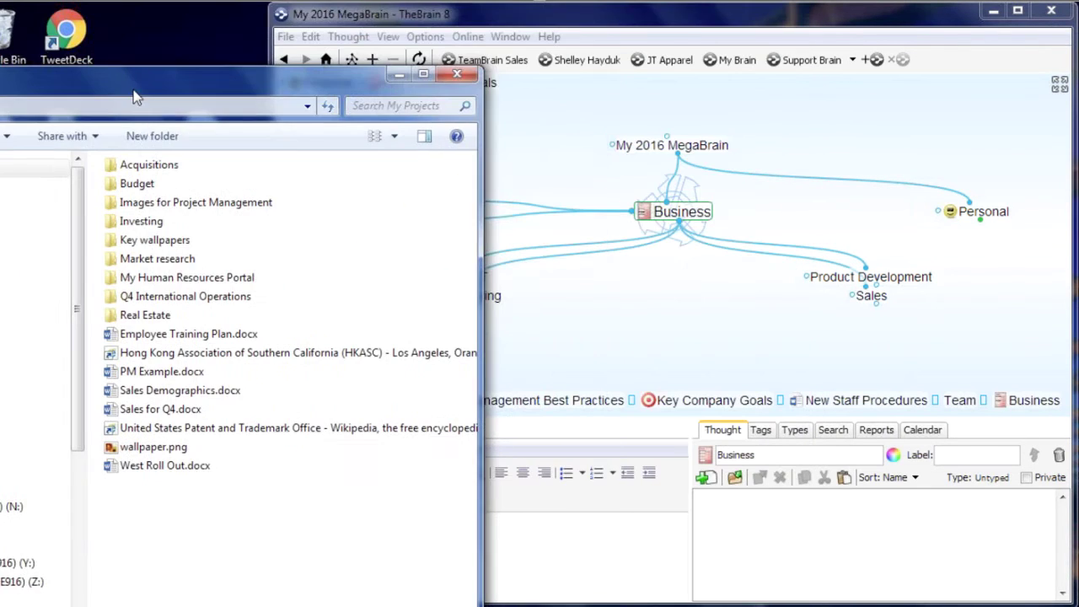
pyautogui.moveTo(139, 314); pyautogui.dragTo(746, 323)
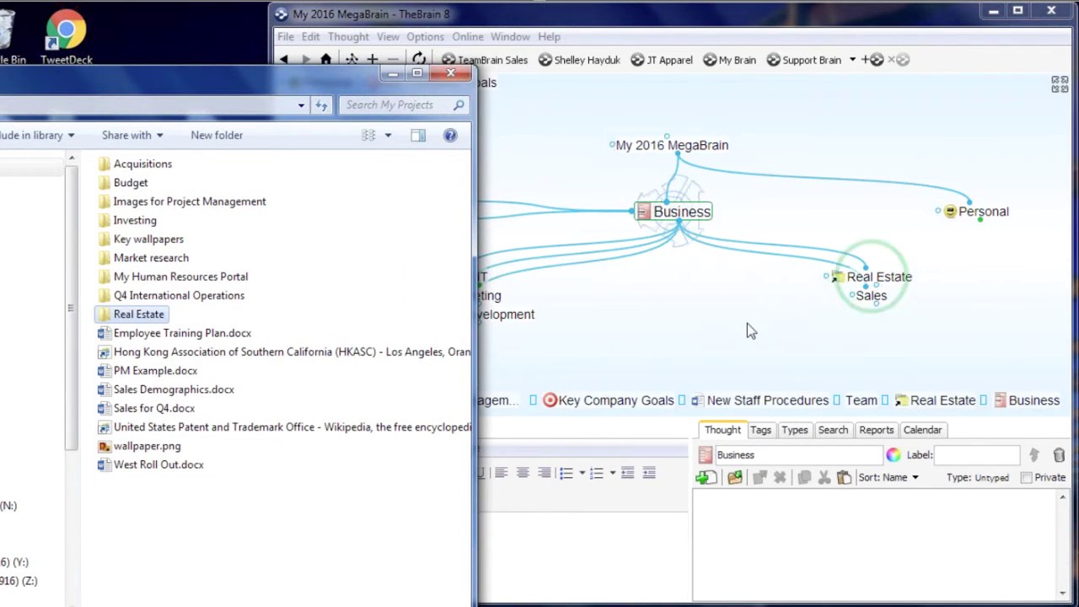
# Focus the new Real Estate thought and open its linked folder to check the four files
pyautogui.click(747, 323)
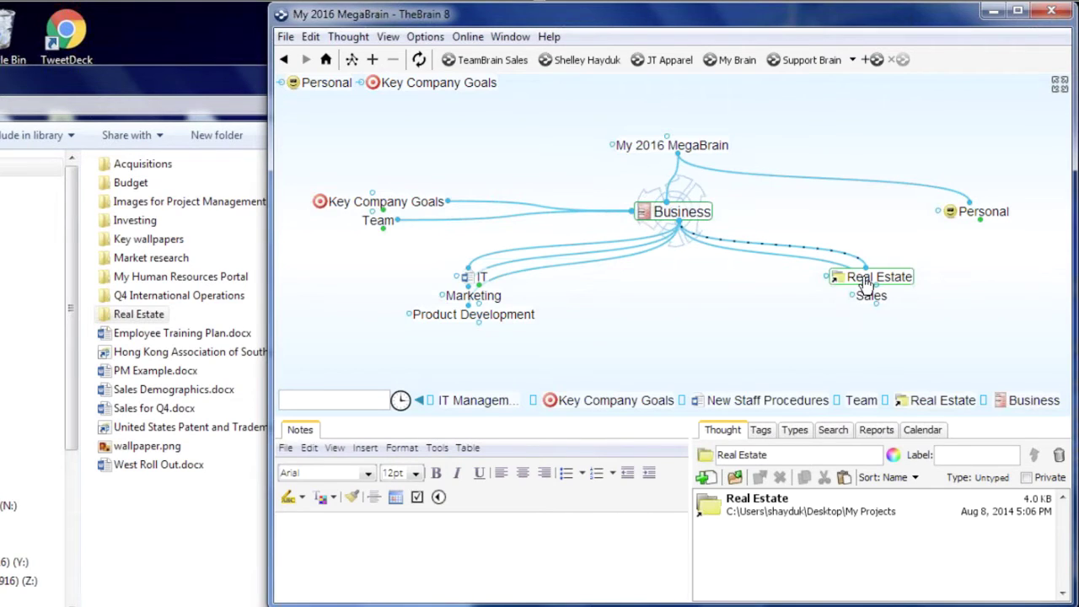
pyautogui.click(870, 278)
pyautogui.click(633, 212)
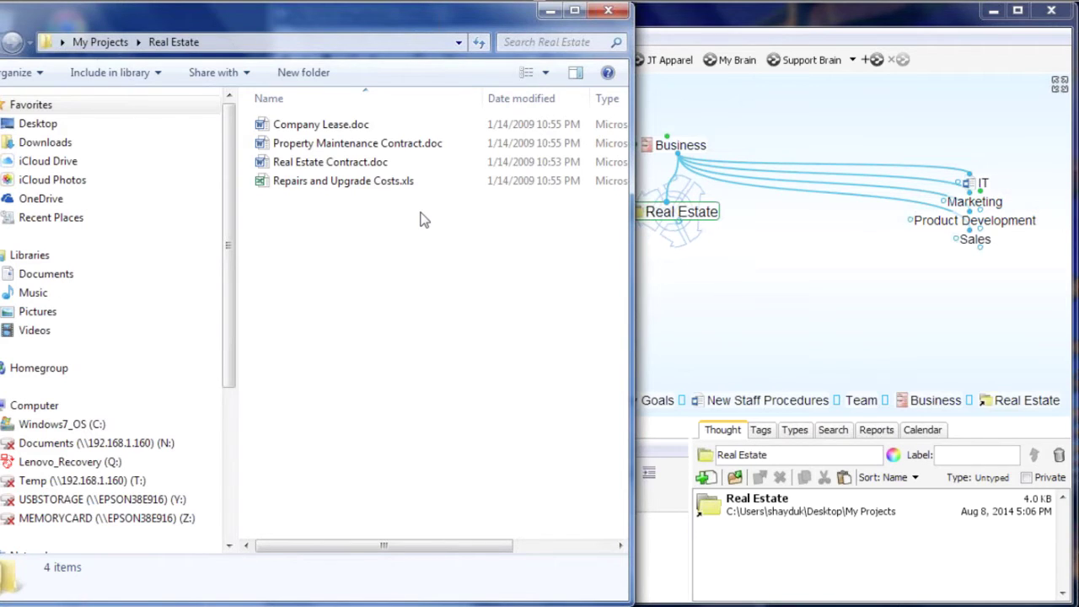
pyautogui.click(608, 10)
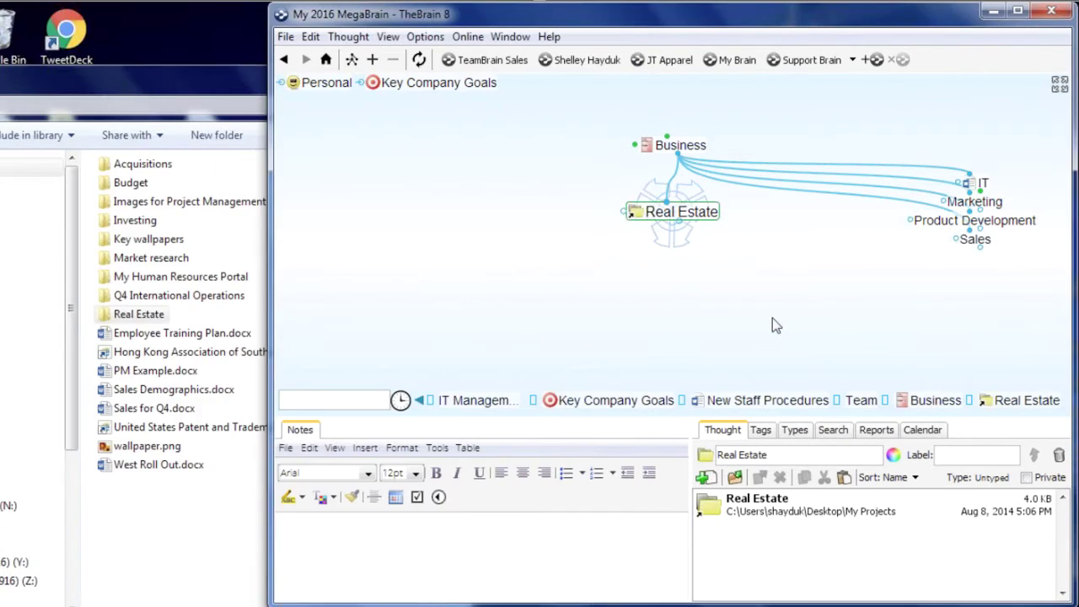
# Make IT the central thought and close the My Projects window
pyautogui.click(680, 145)
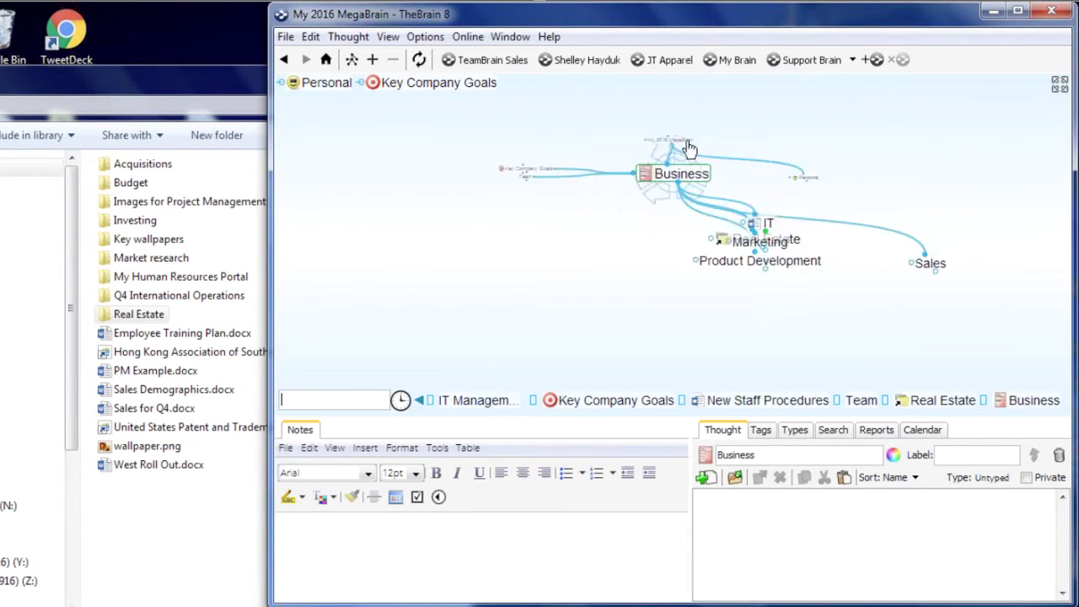
pyautogui.click(481, 277)
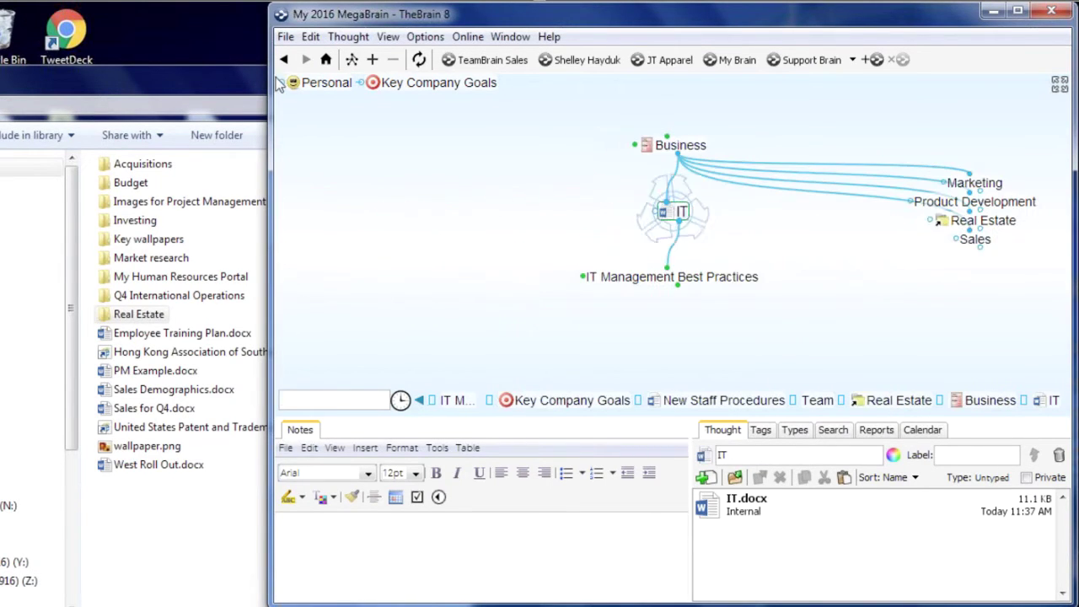
pyautogui.click(204, 84)
pyautogui.moveTo(215, 87); pyautogui.dragTo(406, 216)
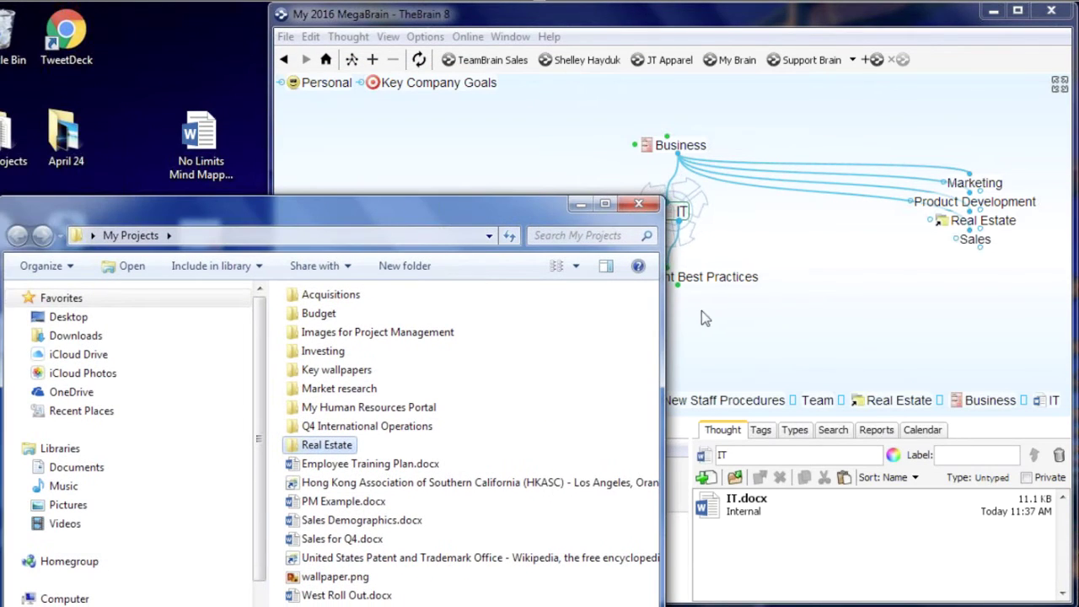
pyautogui.click(640, 206)
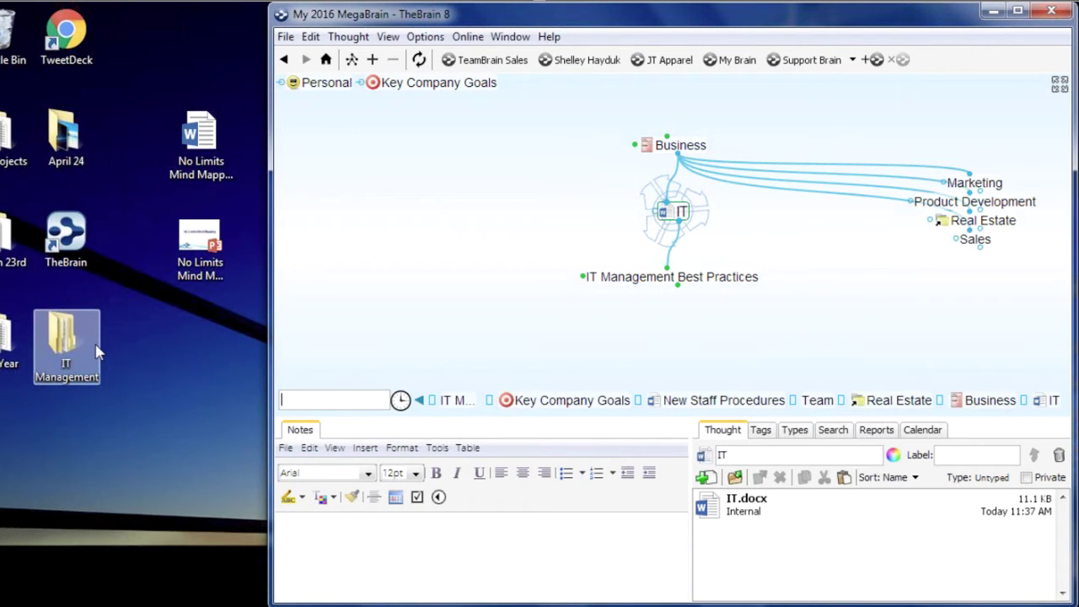
# Import Desktop\IT Management via File > Import > Folder, confirming both prompts, and focus the result
pyautogui.click(286, 38)
pyautogui.moveTo(331, 278)
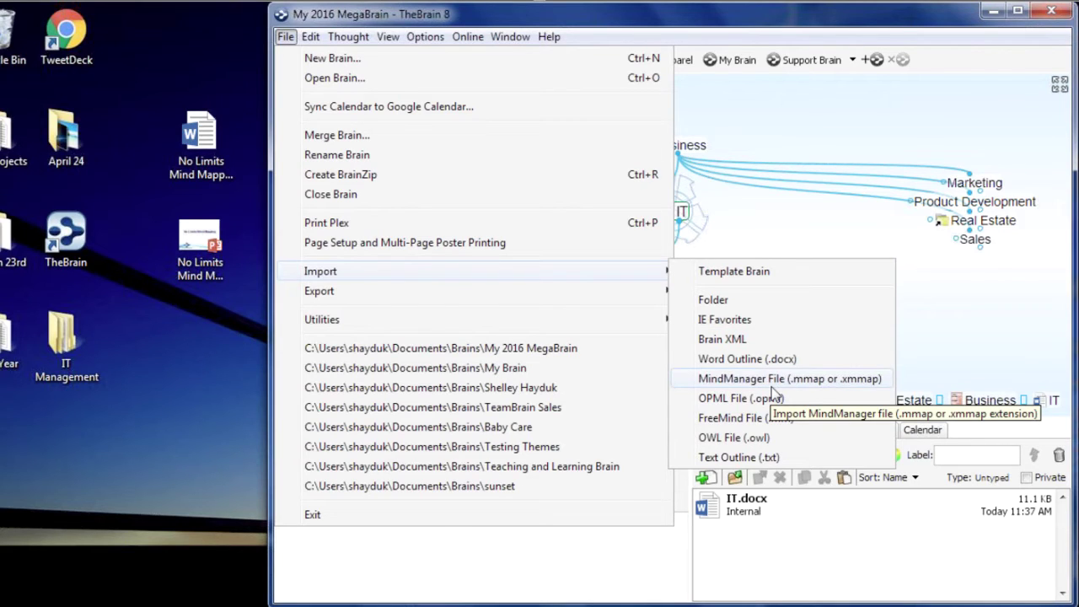
pyautogui.click(722, 305)
pyautogui.click(462, 259)
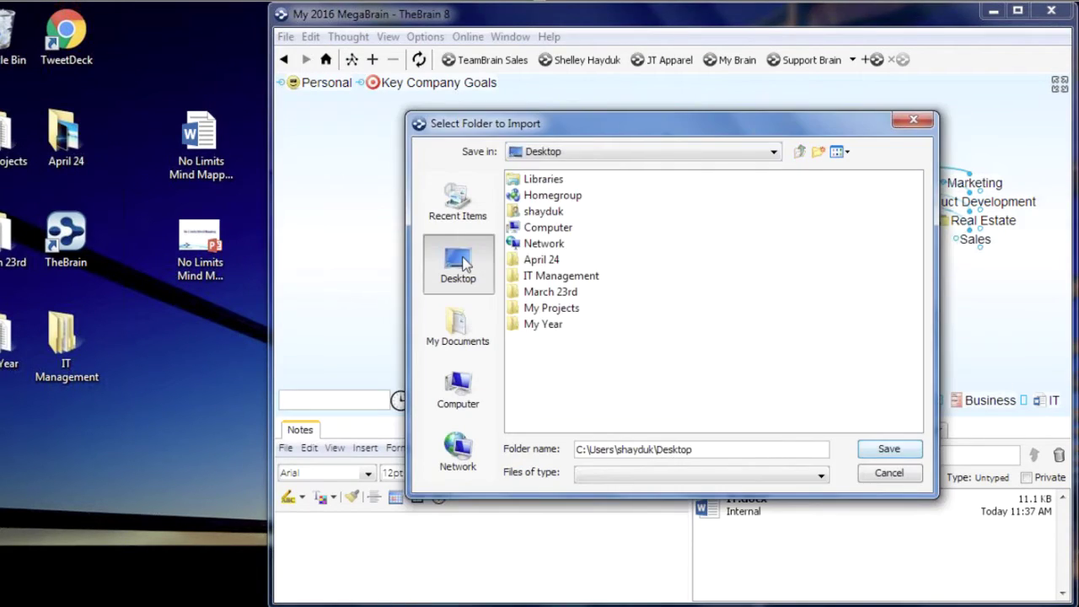
pyautogui.click(586, 278)
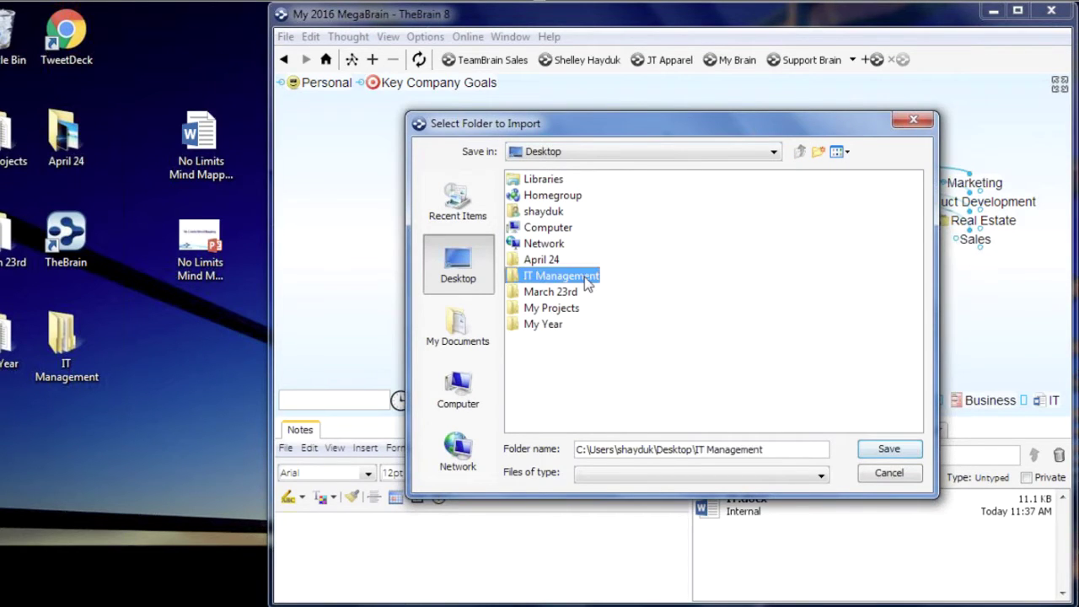
pyautogui.click(881, 453)
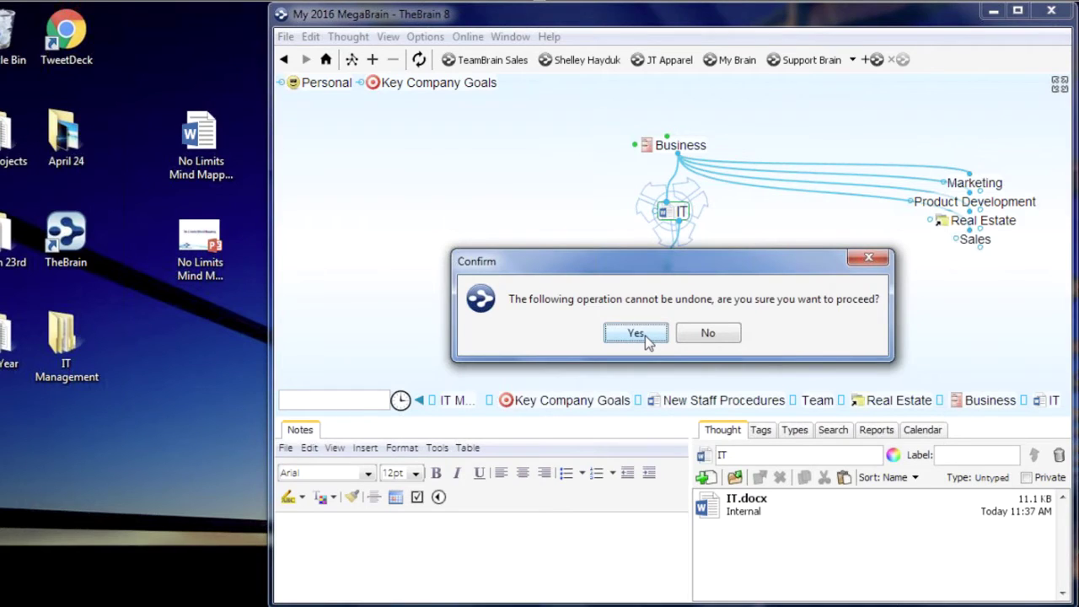
pyautogui.click(636, 334)
pyautogui.click(636, 334)
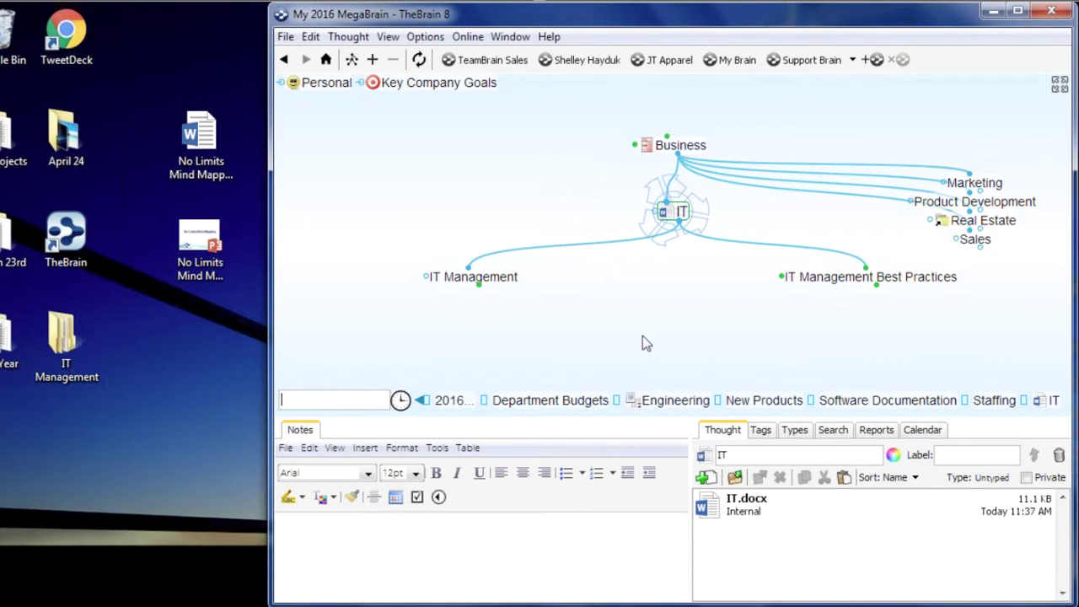
pyautogui.click(478, 278)
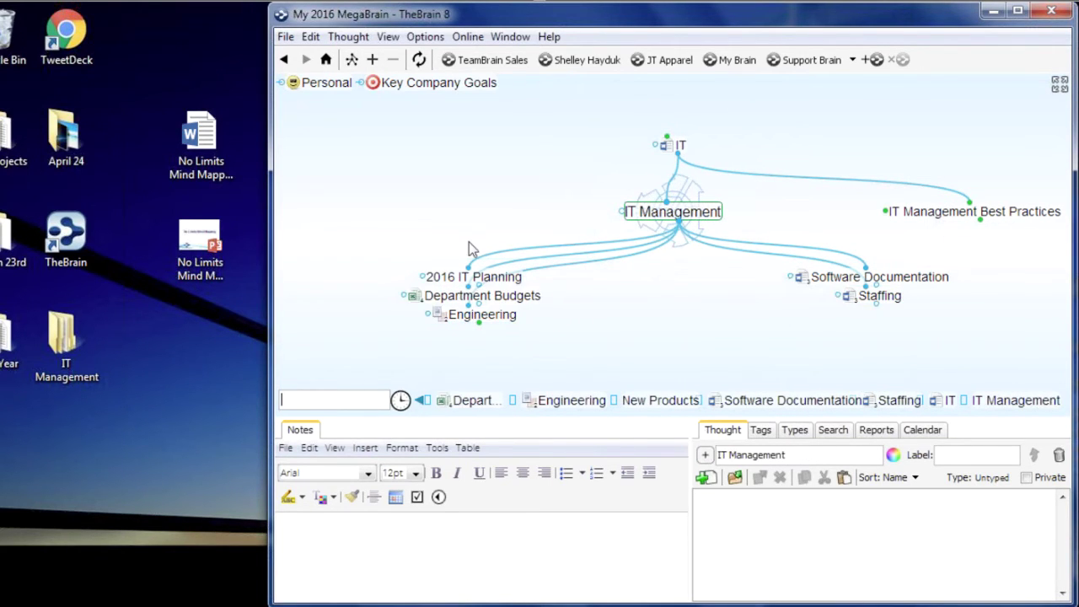
# Link the imported Staffing thought as a child of Team
pyautogui.click(879, 295)
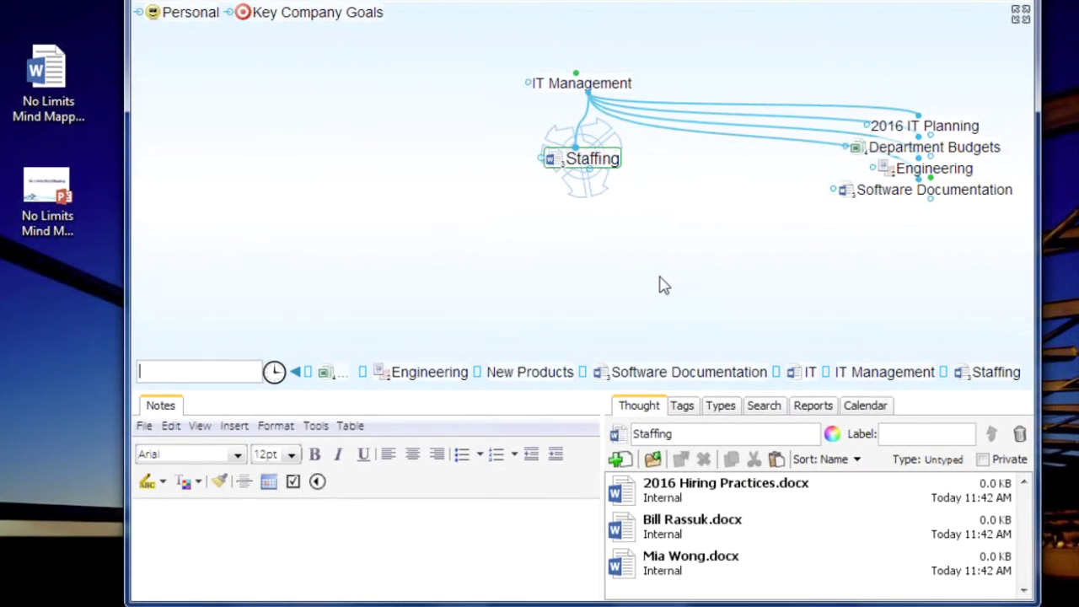
pyautogui.click(291, 15)
pyautogui.click(264, 163)
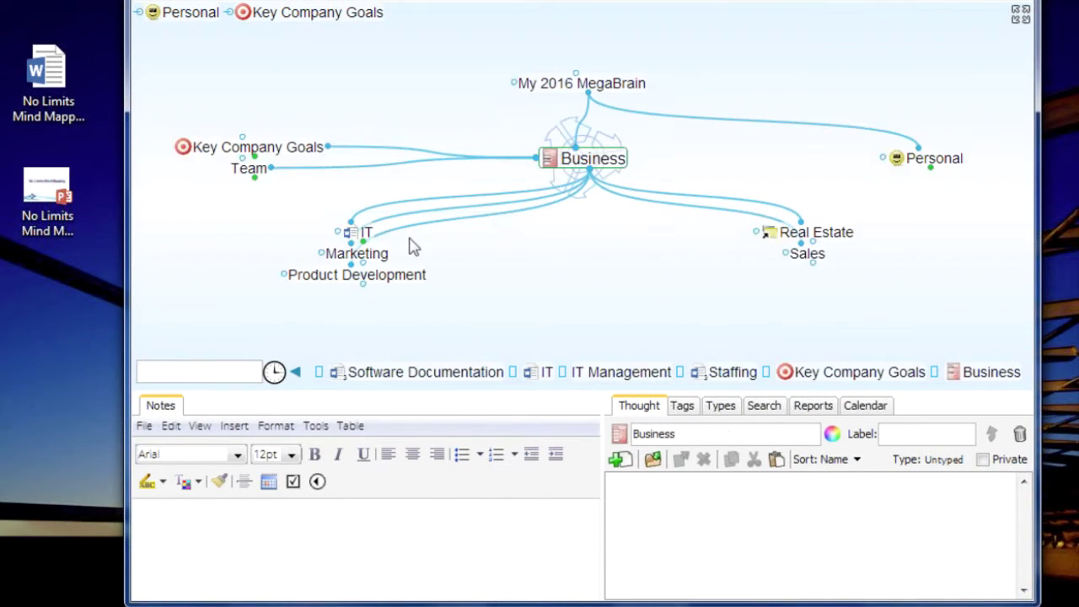
pyautogui.click(251, 170)
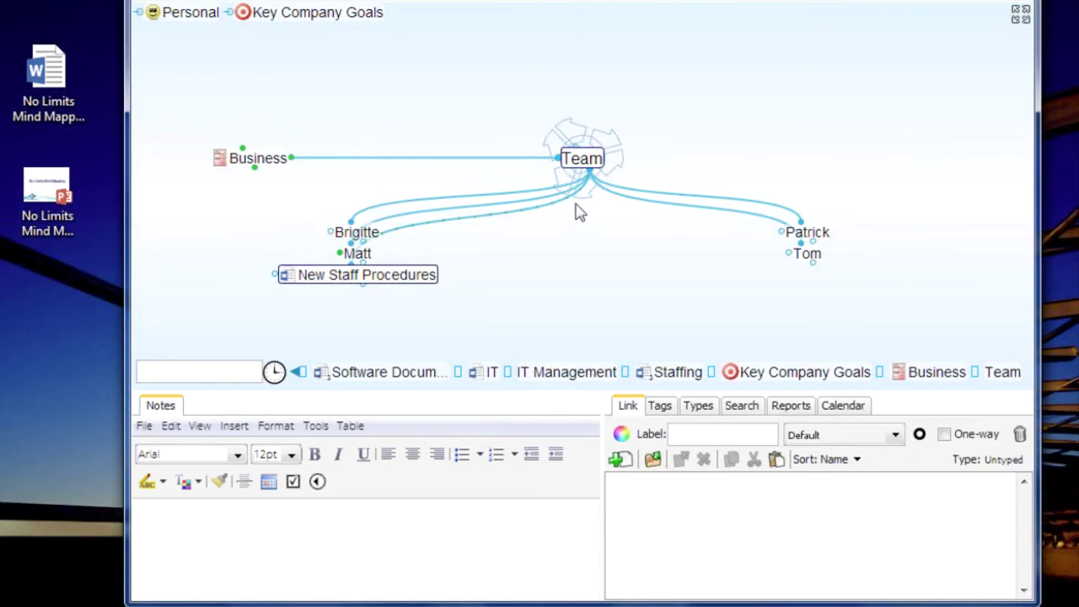
pyautogui.moveTo(593, 186); pyautogui.dragTo(658, 369)
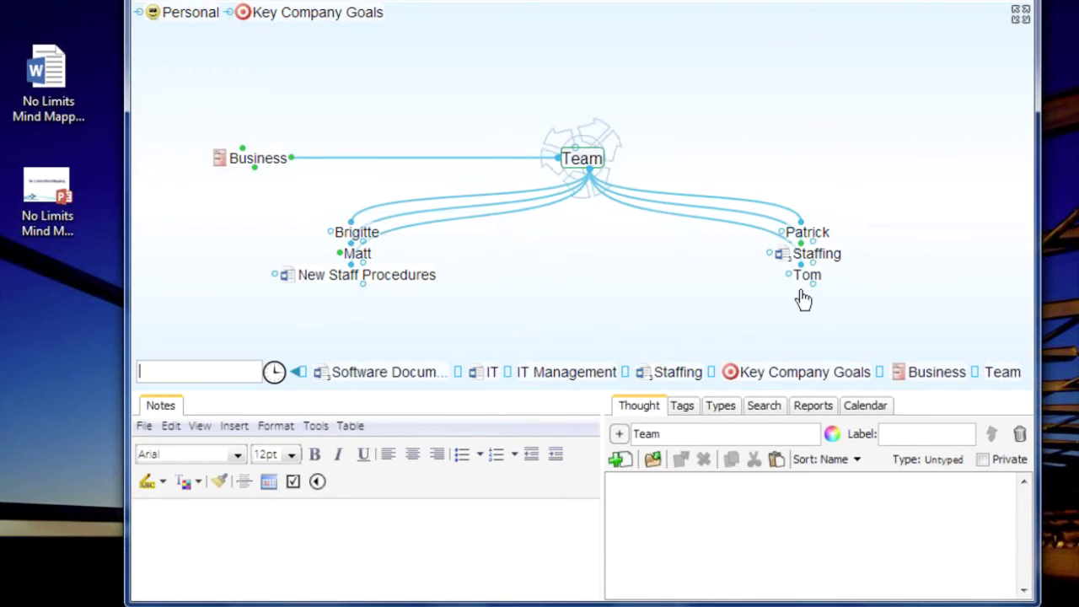
# Jump-link Staffing to the existing team-member thought and widen the attachments panel
pyautogui.click(815, 256)
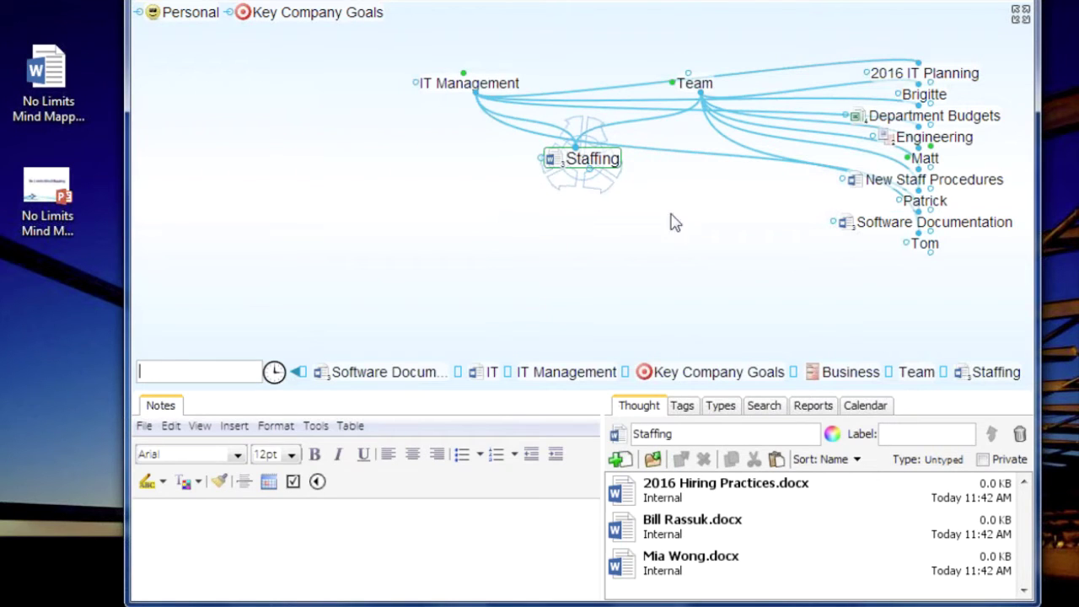
pyautogui.click(484, 87)
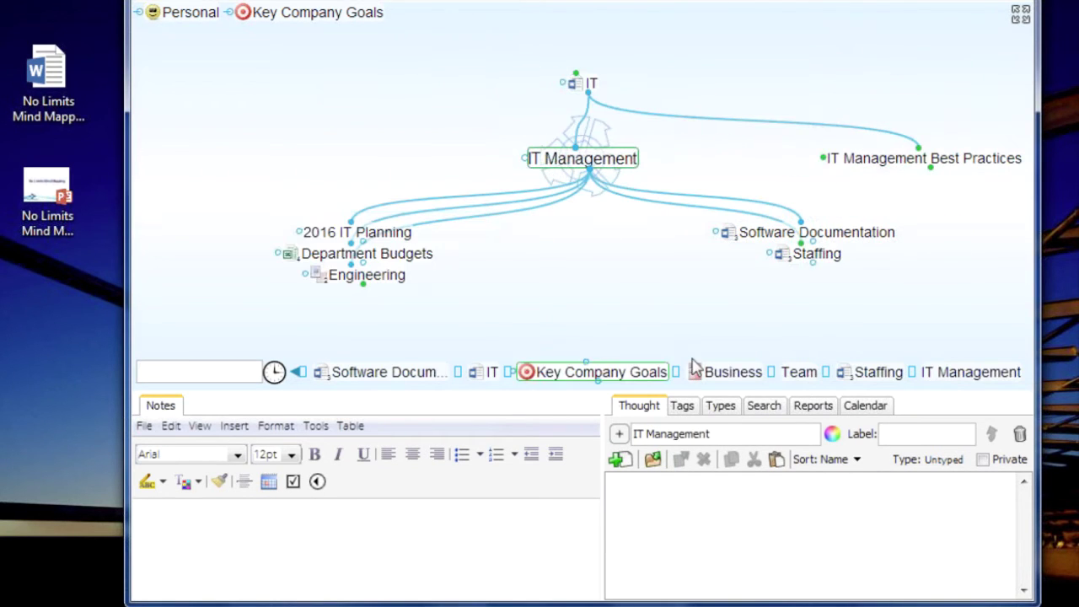
pyautogui.click(823, 263)
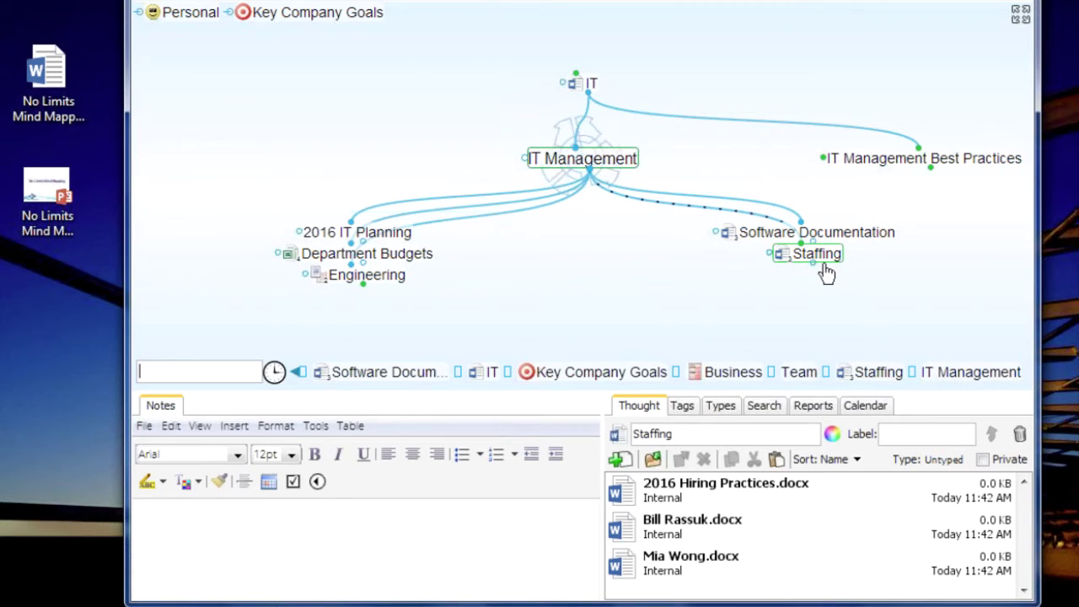
pyautogui.click(824, 265)
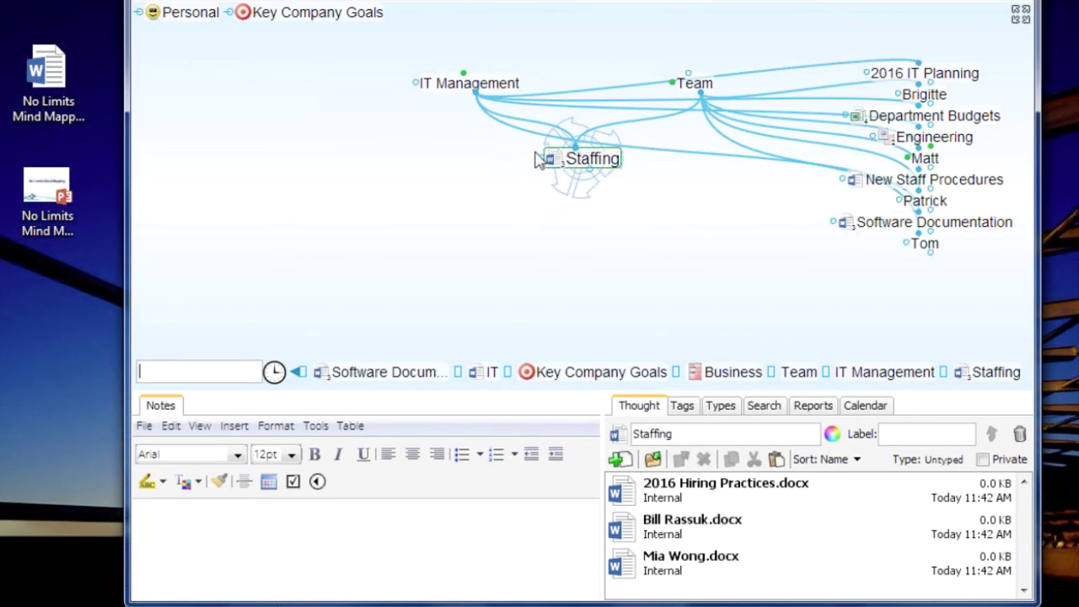
pyautogui.moveTo(543, 162); pyautogui.dragTo(428, 159)
pyautogui.write('to')
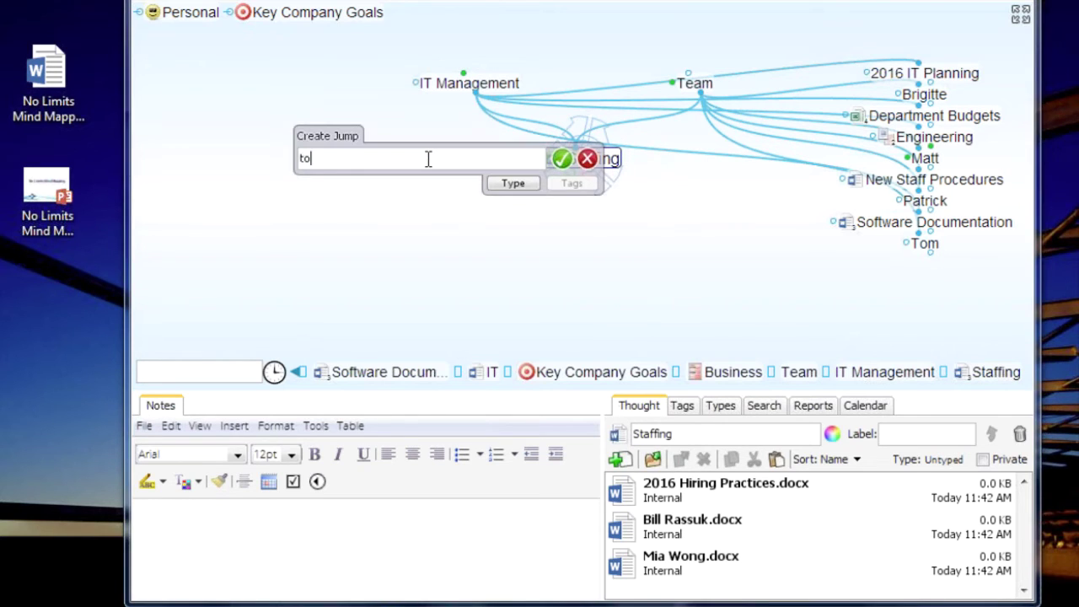
pyautogui.write('m')
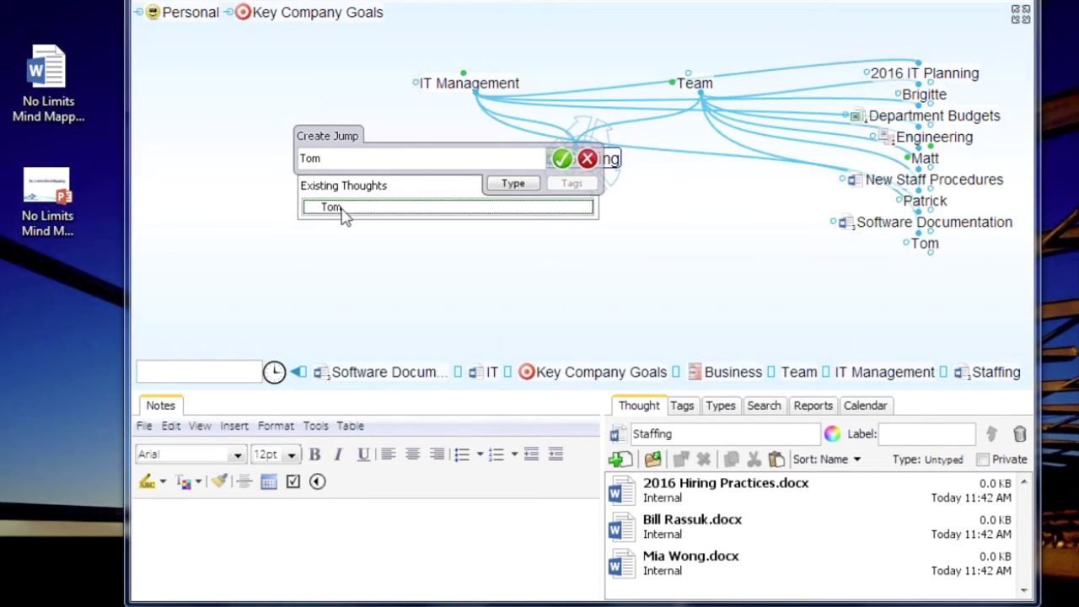
pyautogui.click(562, 160)
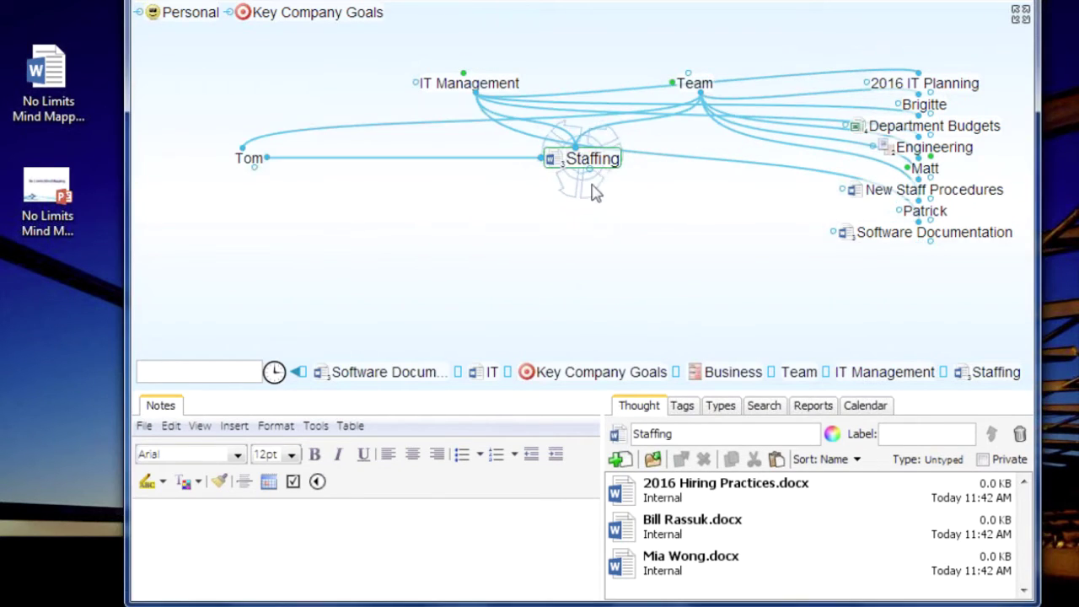
pyautogui.moveTo(600, 497); pyautogui.dragTo(508, 497)
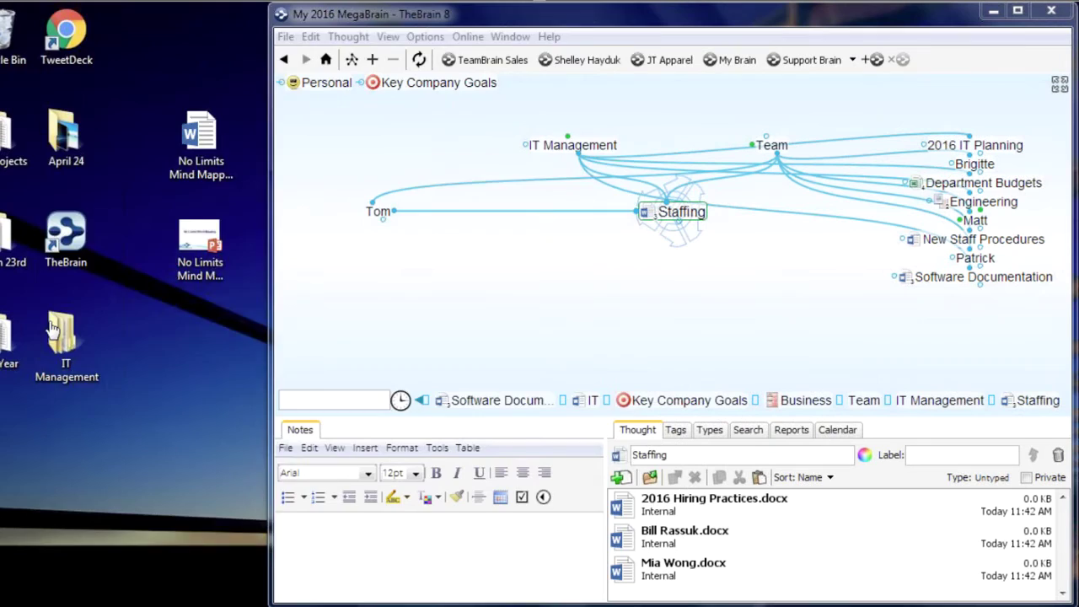
# Open IT Management and Staffing in Explorer, then centre Department Budgets via IT Management in TheBrain
pyautogui.doubleClick(52, 329)
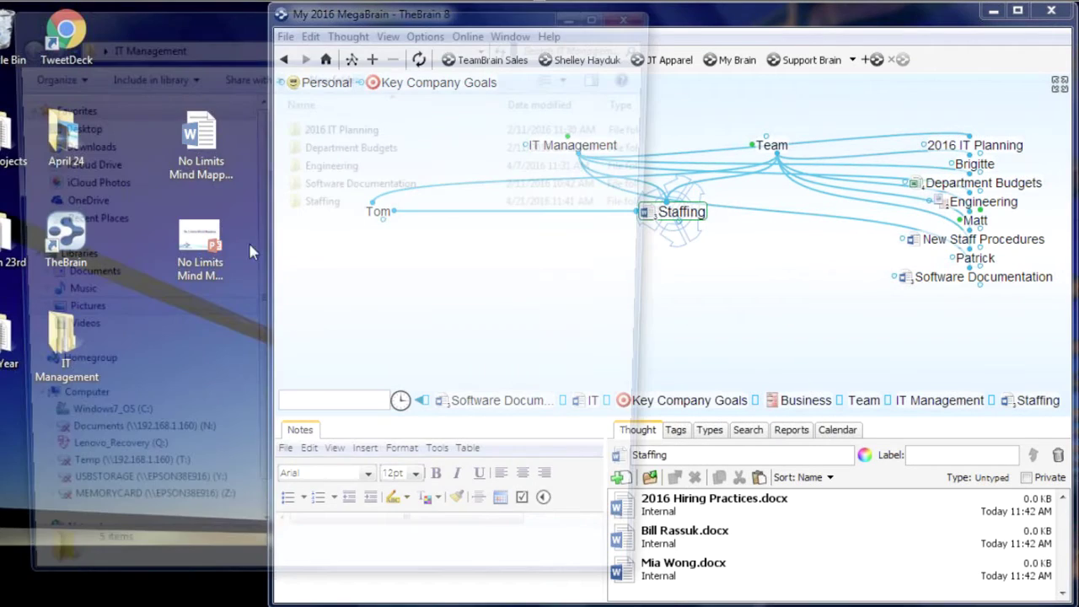
pyautogui.doubleClick(362, 202)
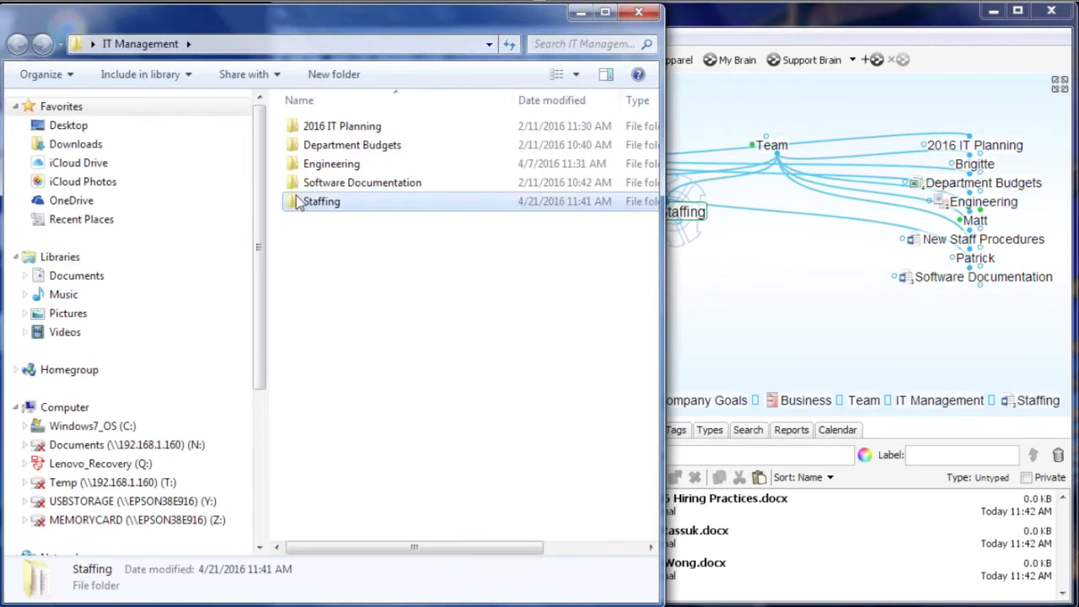
pyautogui.click(799, 308)
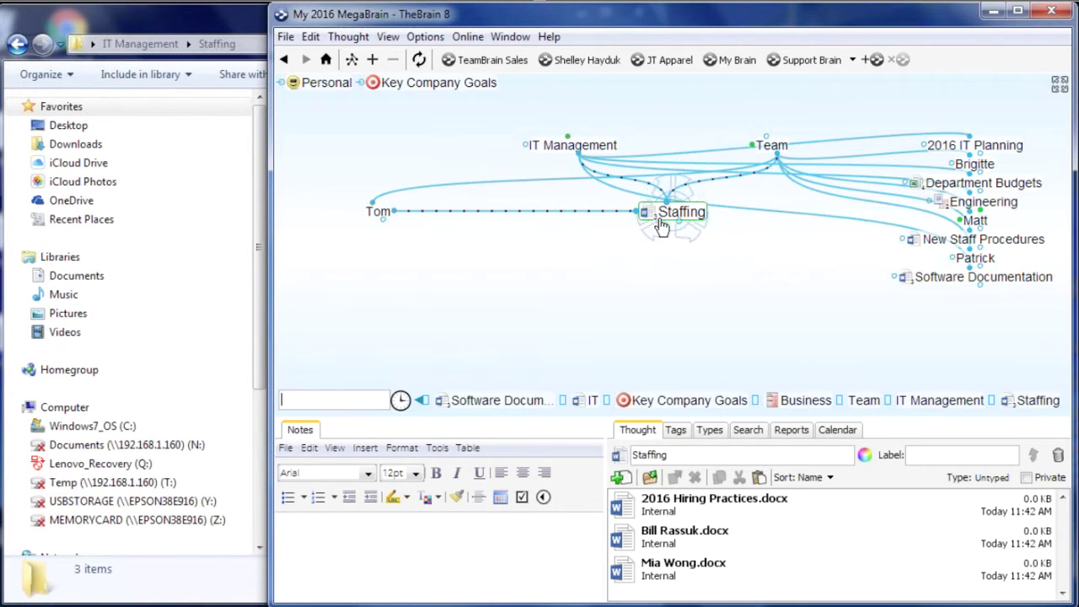
pyautogui.click(596, 149)
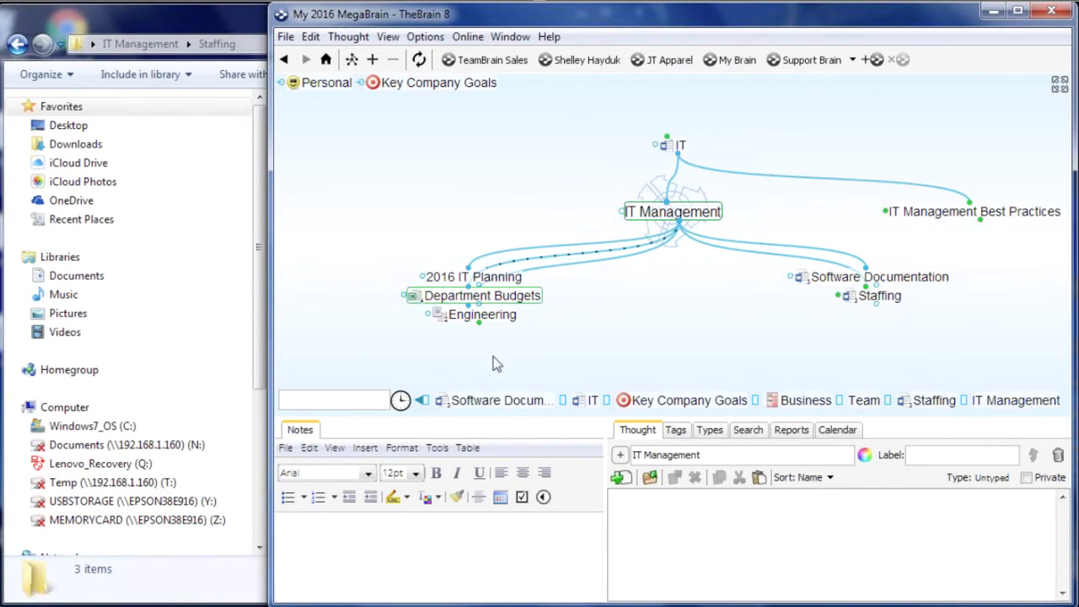
pyautogui.click(482, 295)
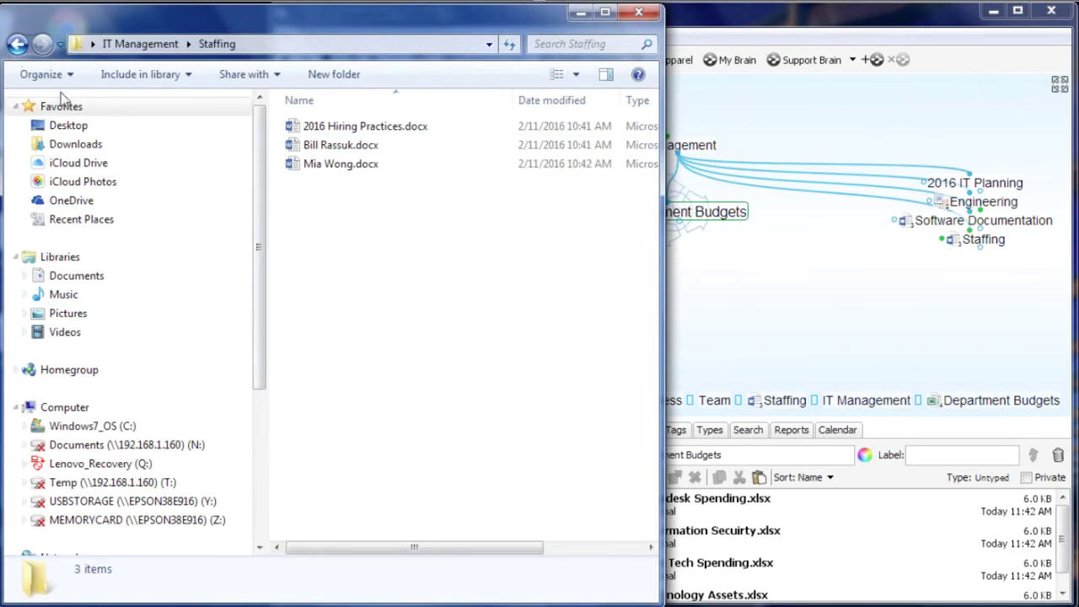
# Go back up to IT Management in Explorer and open its Department Budgets folder
pyautogui.click(17, 44)
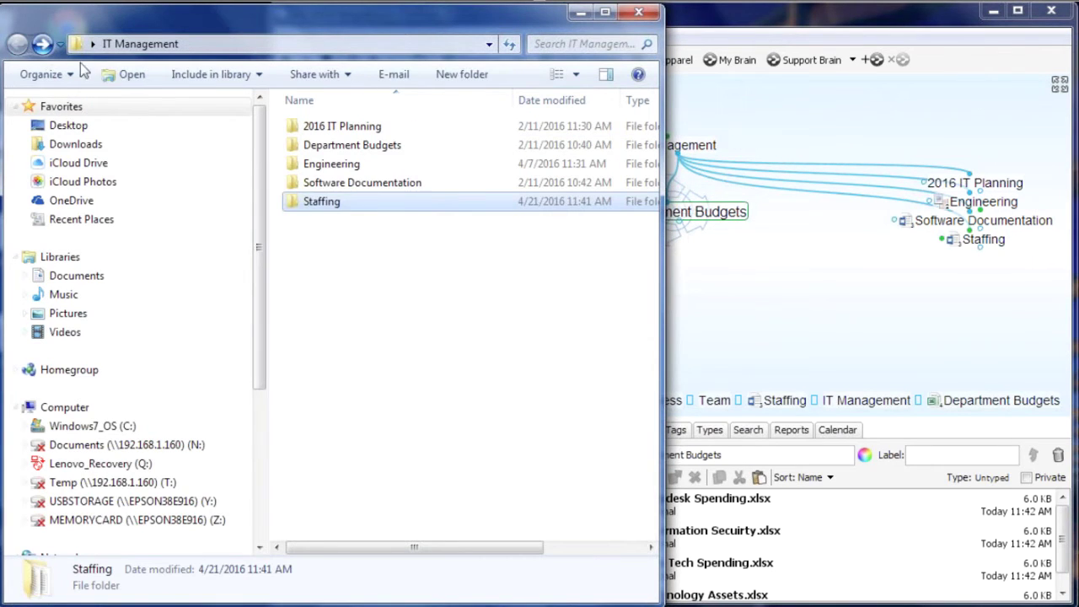
pyautogui.click(312, 164)
pyautogui.click(314, 149)
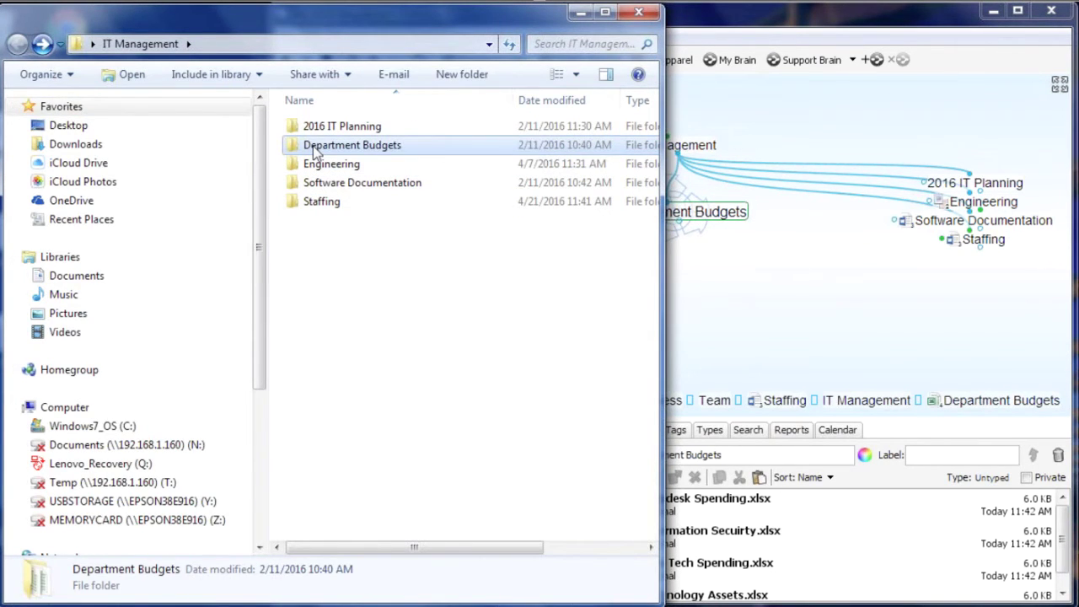
pyautogui.doubleClick(314, 149)
pyautogui.click(672, 284)
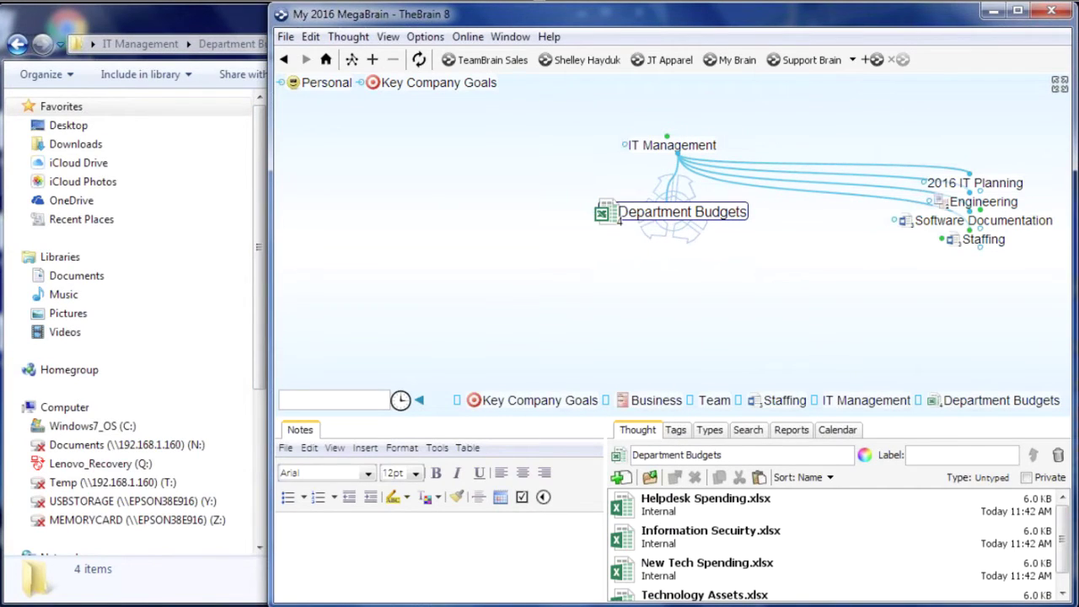
# Enlarge the attachments panel and drag New Tech Spending.xlsx and Technology Assets.xlsx out as child thoughts
pyautogui.moveTo(591, 411); pyautogui.dragTo(592, 356)
pyautogui.moveTo(603, 521); pyautogui.dragTo(542, 520)
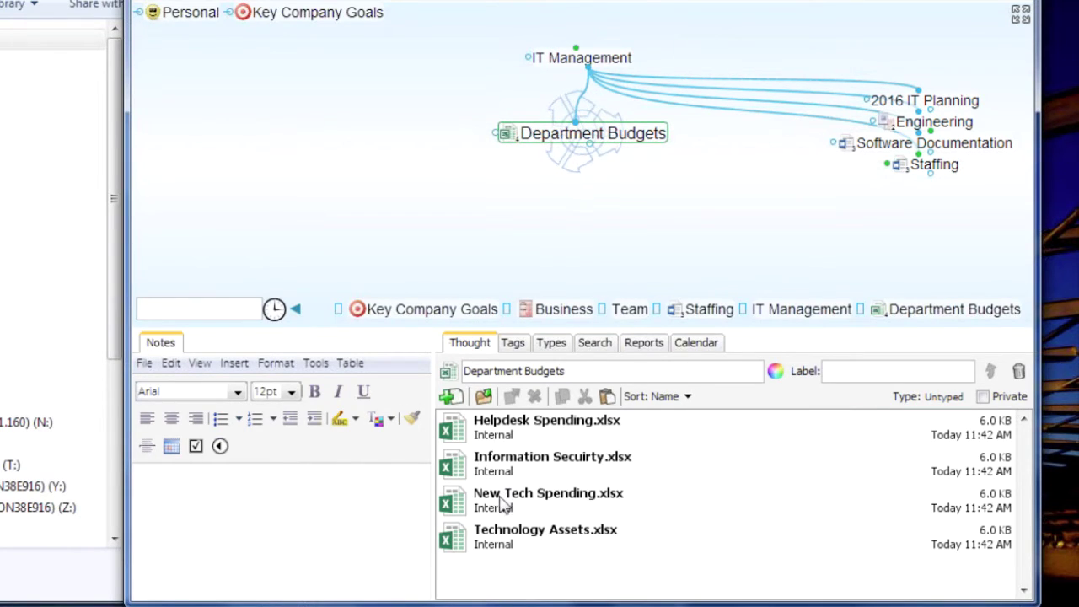
pyautogui.moveTo(500, 497); pyautogui.dragTo(638, 216)
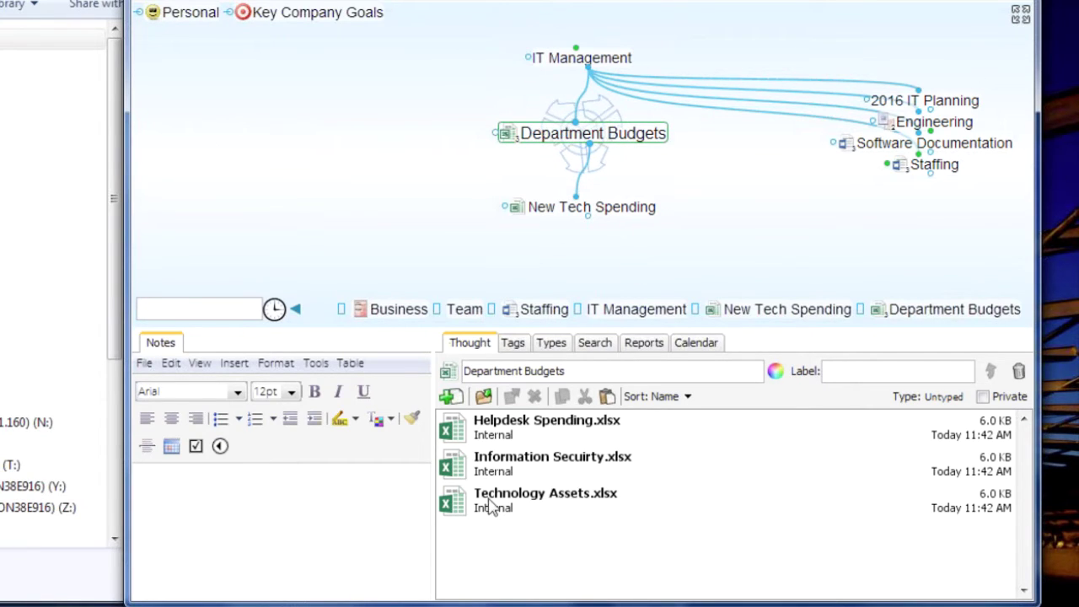
pyautogui.moveTo(491, 504); pyautogui.dragTo(766, 233)
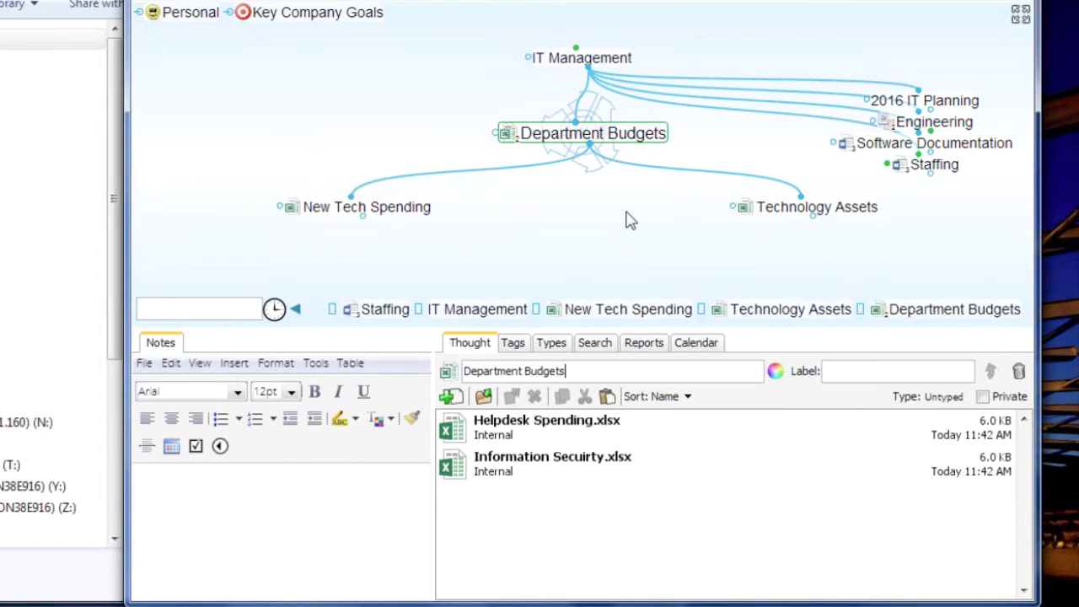
pyautogui.click(477, 309)
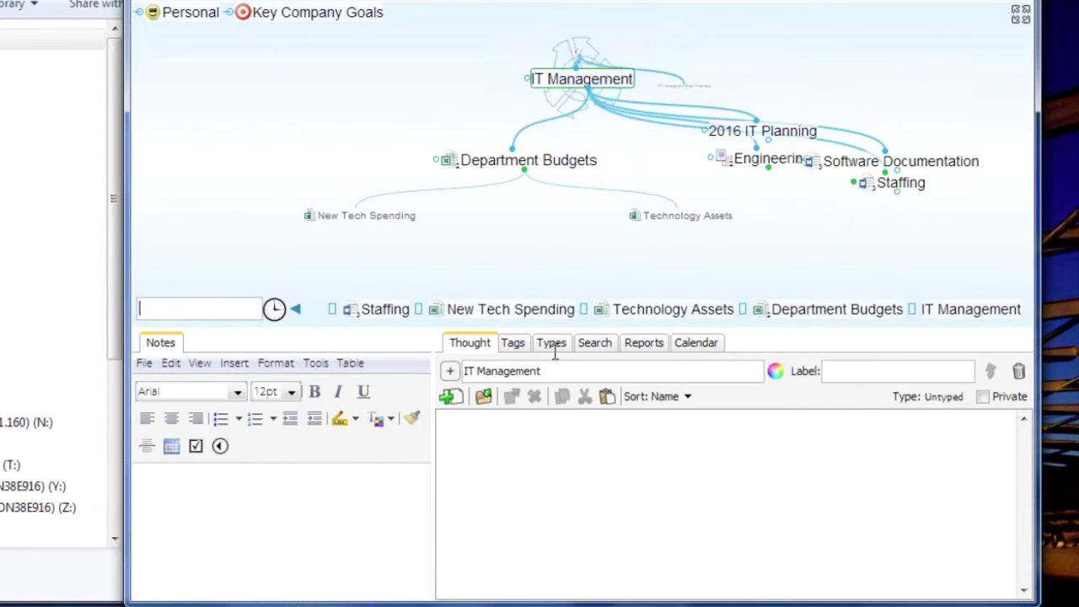
# Centre Business, create a child thought named 'Web Research', and select it
pyautogui.moveTo(412, 327); pyautogui.dragTo(414, 397)
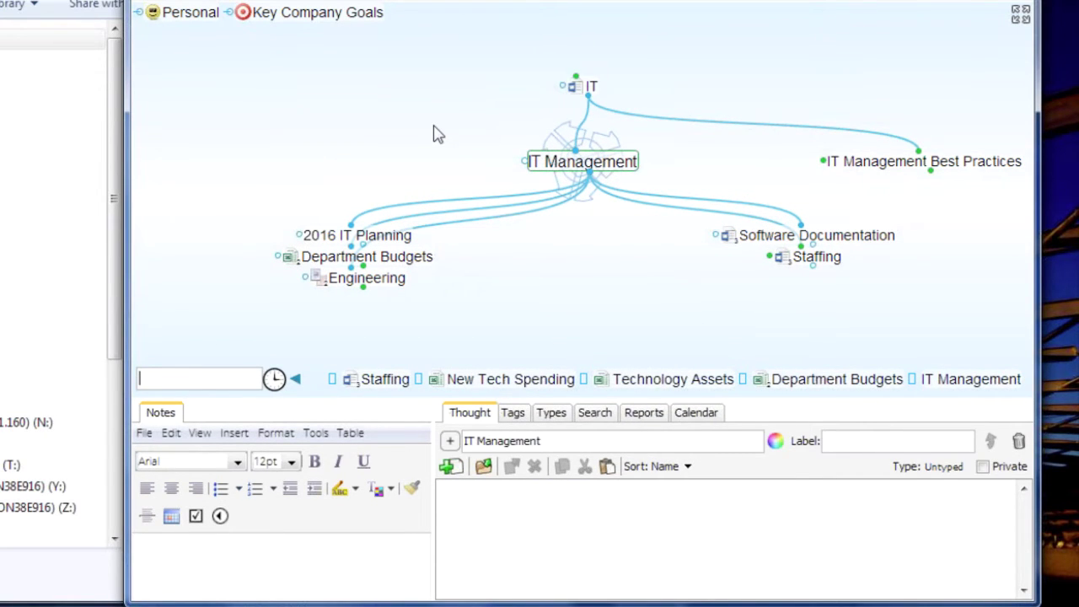
pyautogui.click(591, 88)
pyautogui.click(593, 91)
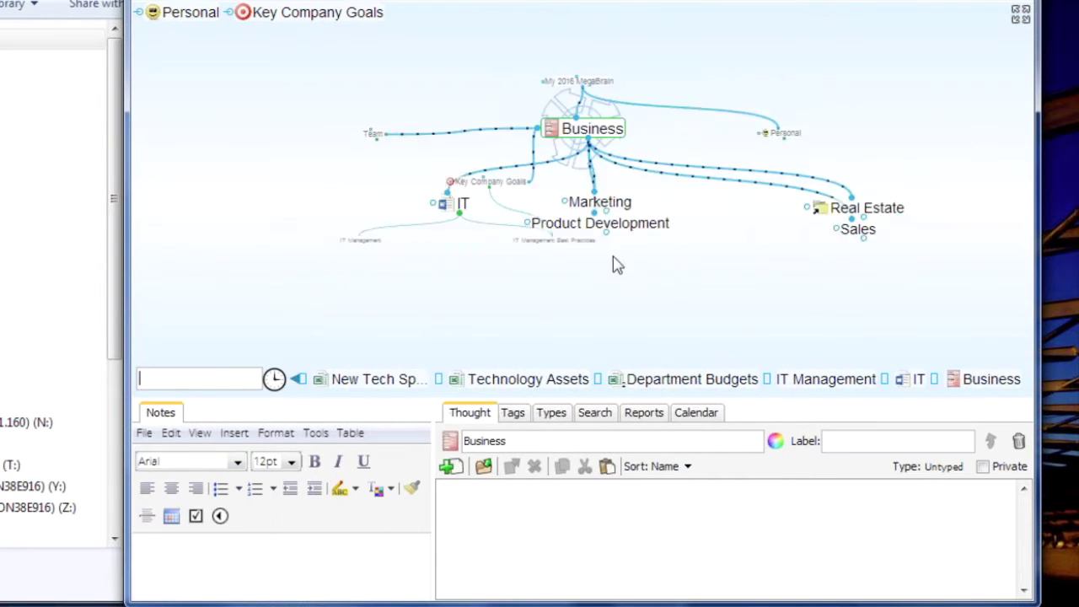
pyautogui.moveTo(592, 173); pyautogui.dragTo(603, 282)
pyautogui.write('Web')
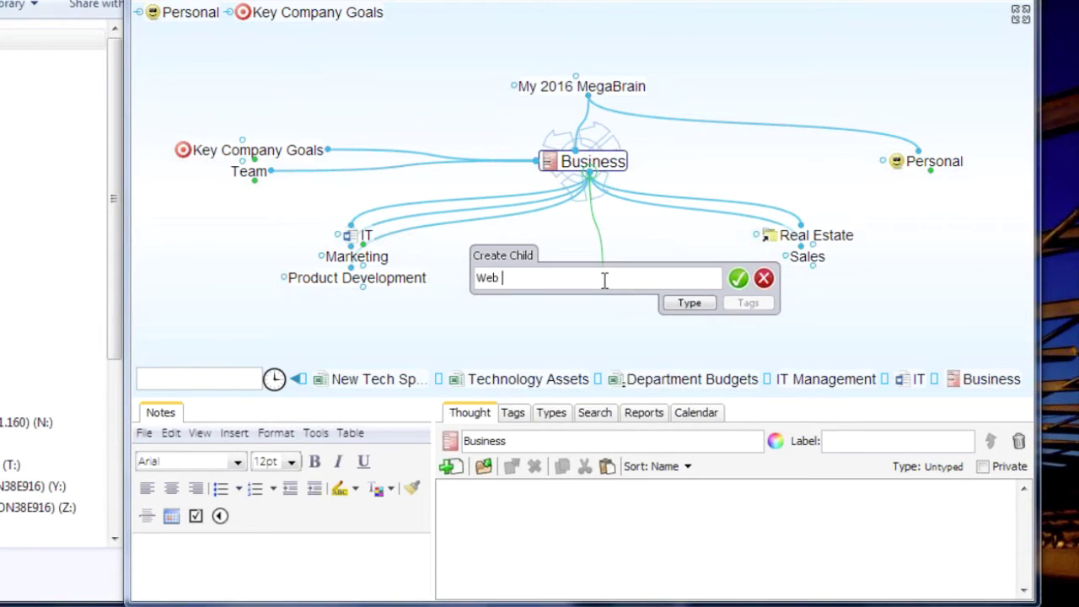
pyautogui.write(' REsear')
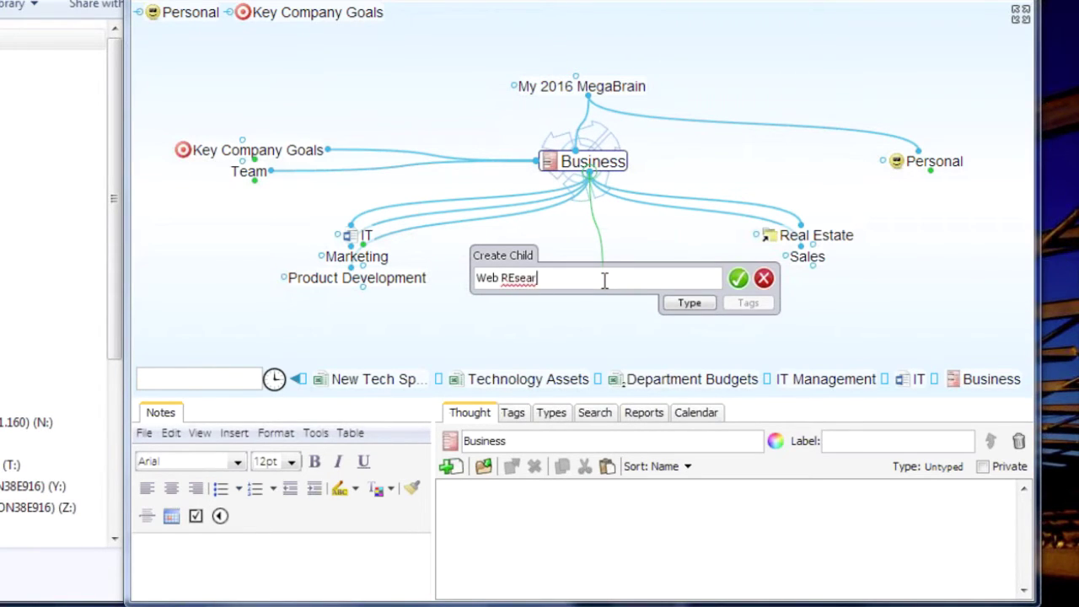
pyautogui.press('BackSpace')
pyautogui.write('earch')
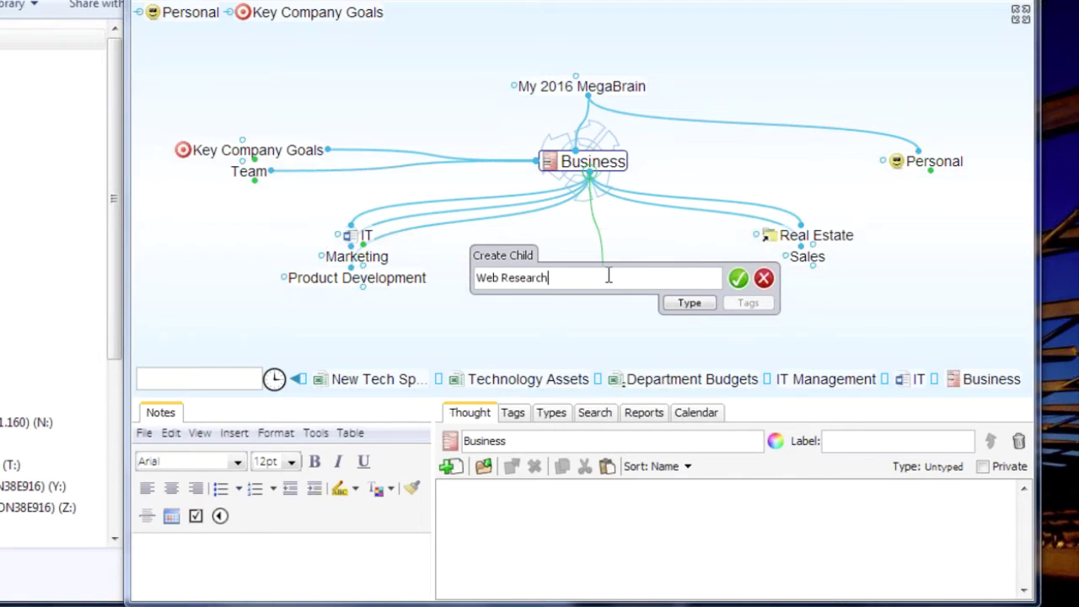
pyautogui.press('Return')
pyautogui.click(797, 280)
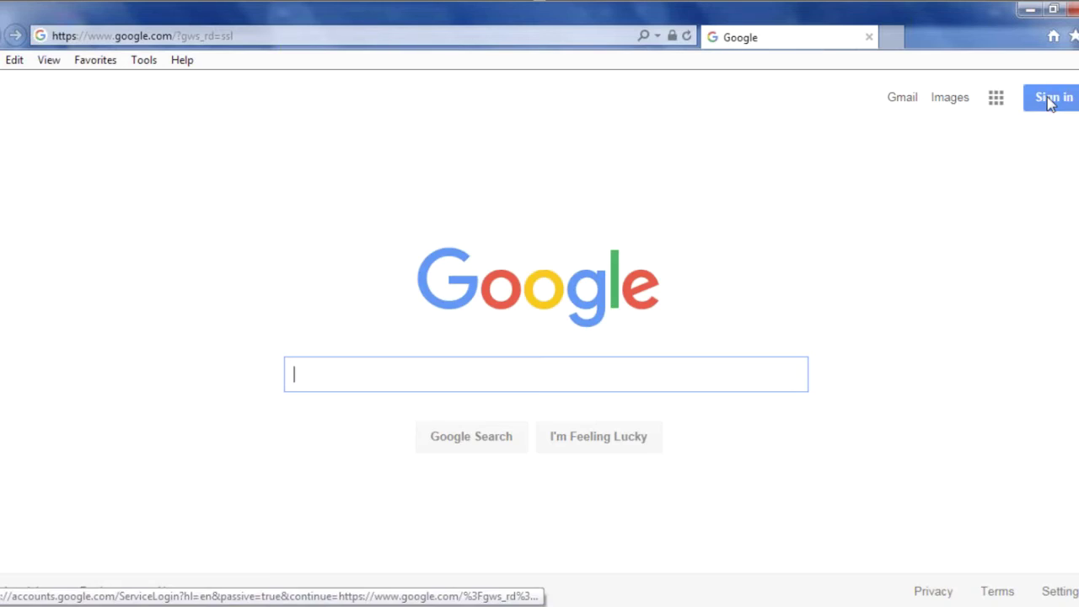
# Glance through the Internet Explorer favorites list, then minimize the browser
pyautogui.click(1074, 36)
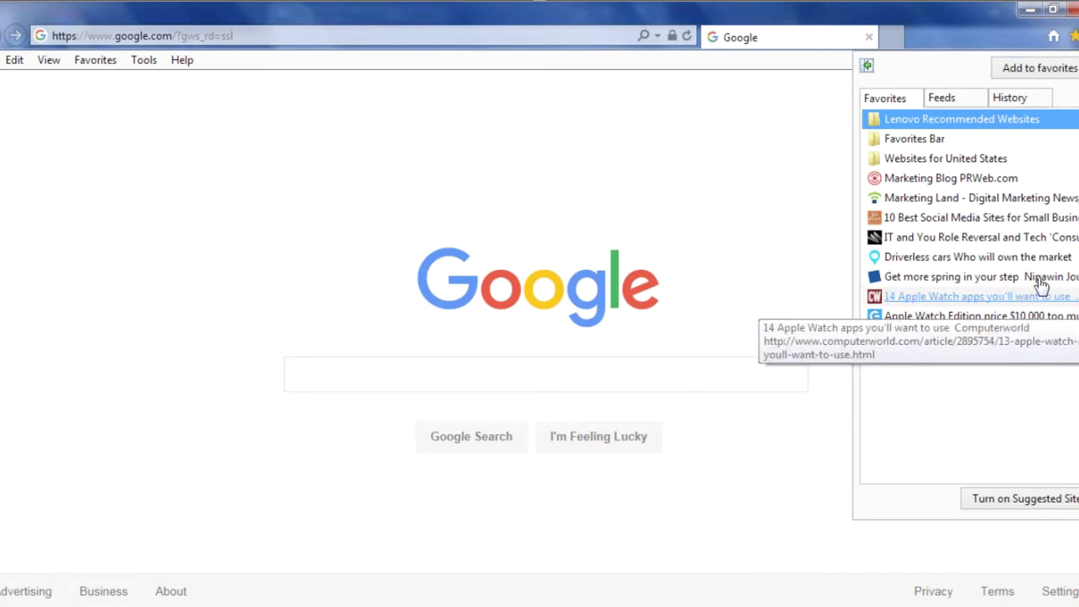
pyautogui.click(1027, 7)
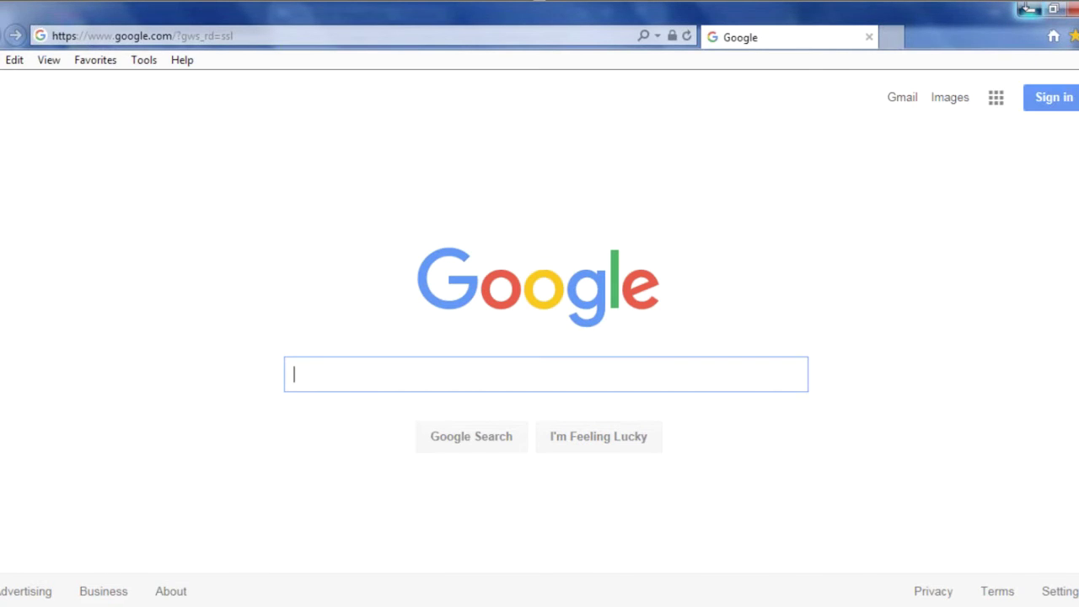
pyautogui.click(1027, 8)
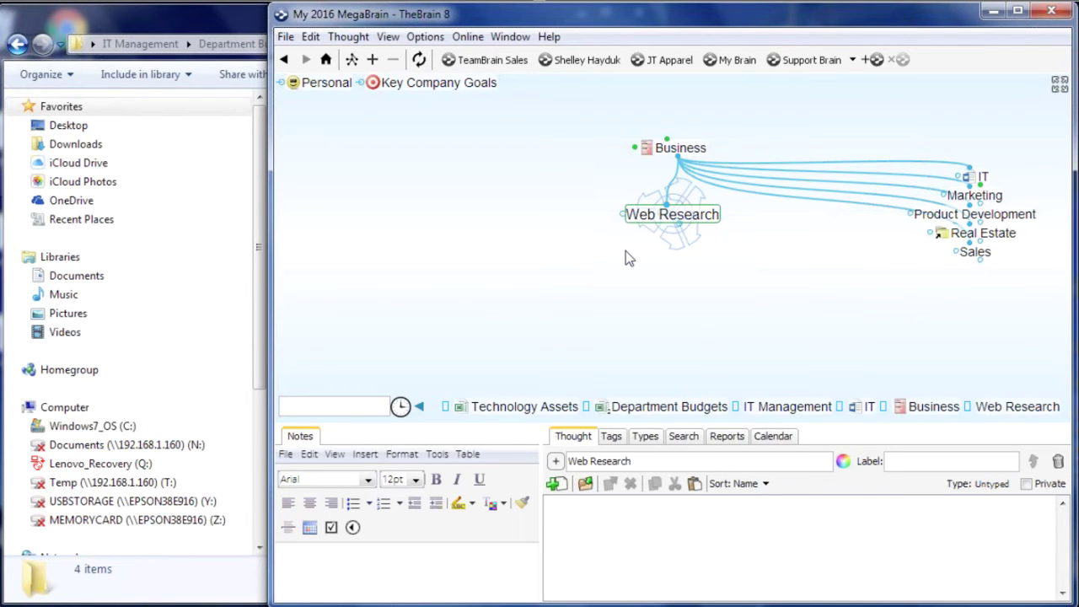
# Import IE Favorites via File > Import, confirm the prompt, and widen the brain window
pyautogui.click(285, 38)
pyautogui.moveTo(320, 278)
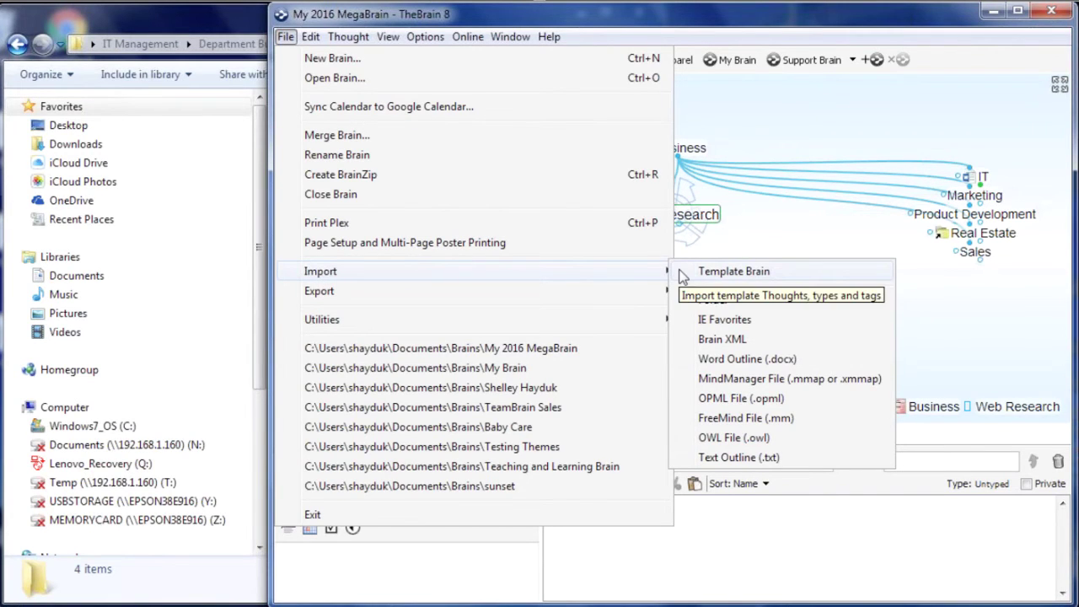
pyautogui.click(712, 321)
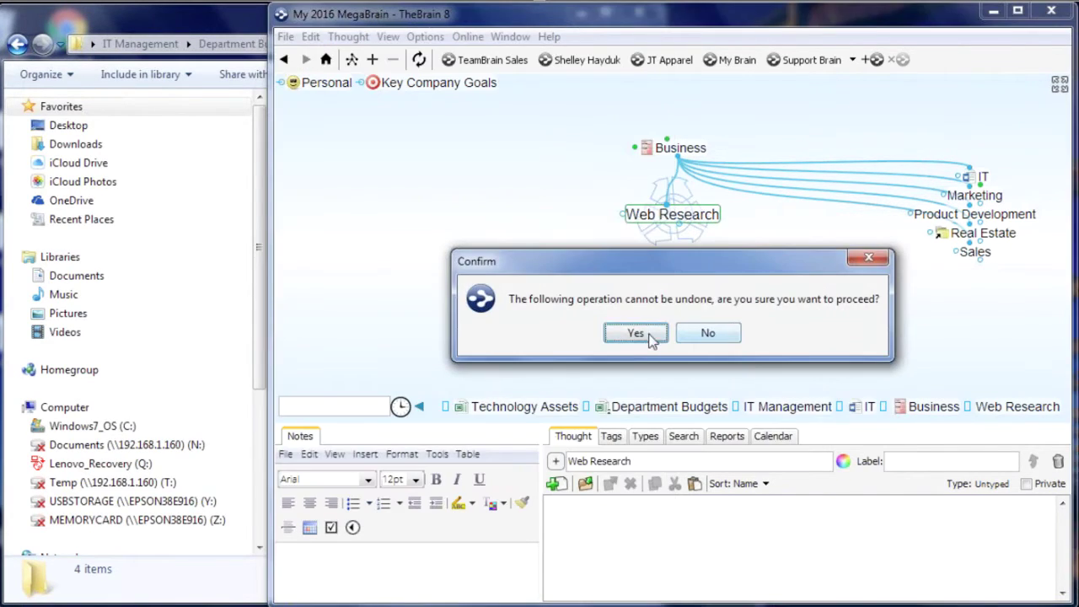
pyautogui.click(636, 335)
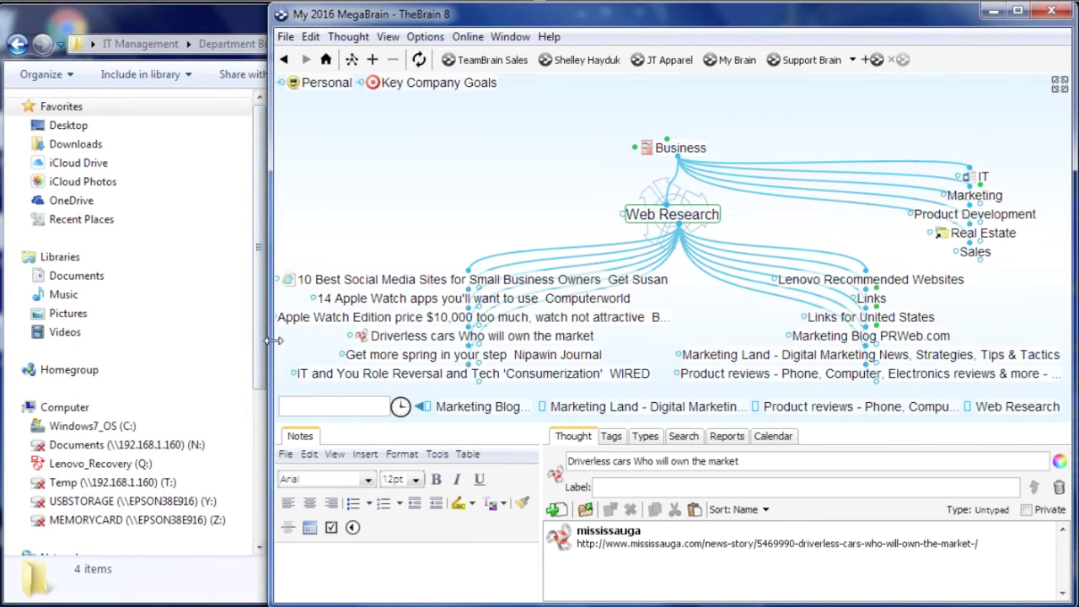
pyautogui.moveTo(266, 339); pyautogui.dragTo(73, 337)
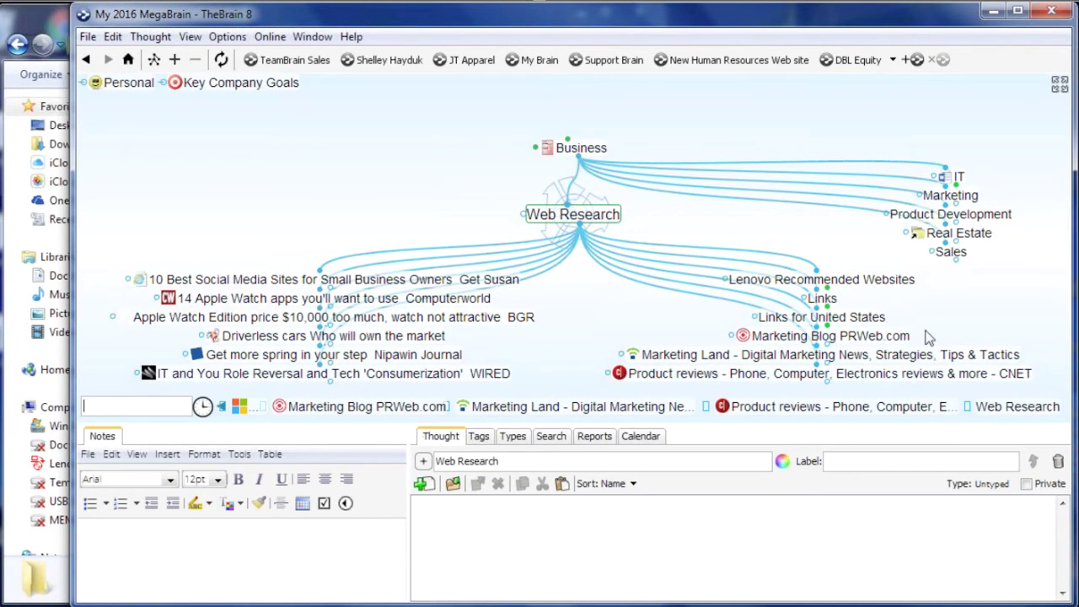
# Select Lenovo Recommended Websites with its nine children, forget them, then centre Links for United States
pyautogui.click(820, 279)
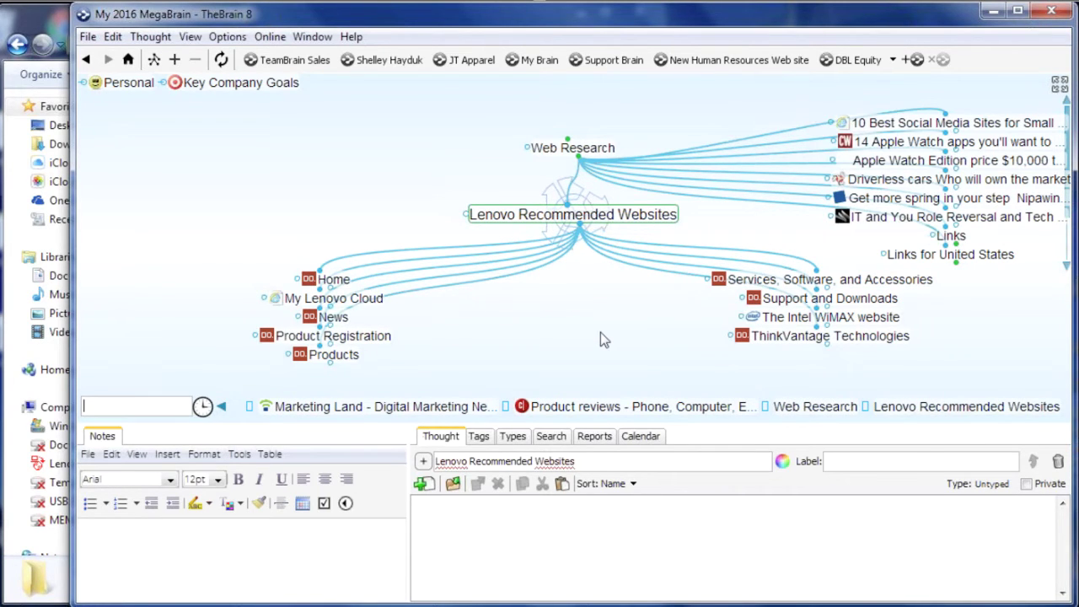
pyautogui.click(595, 247)
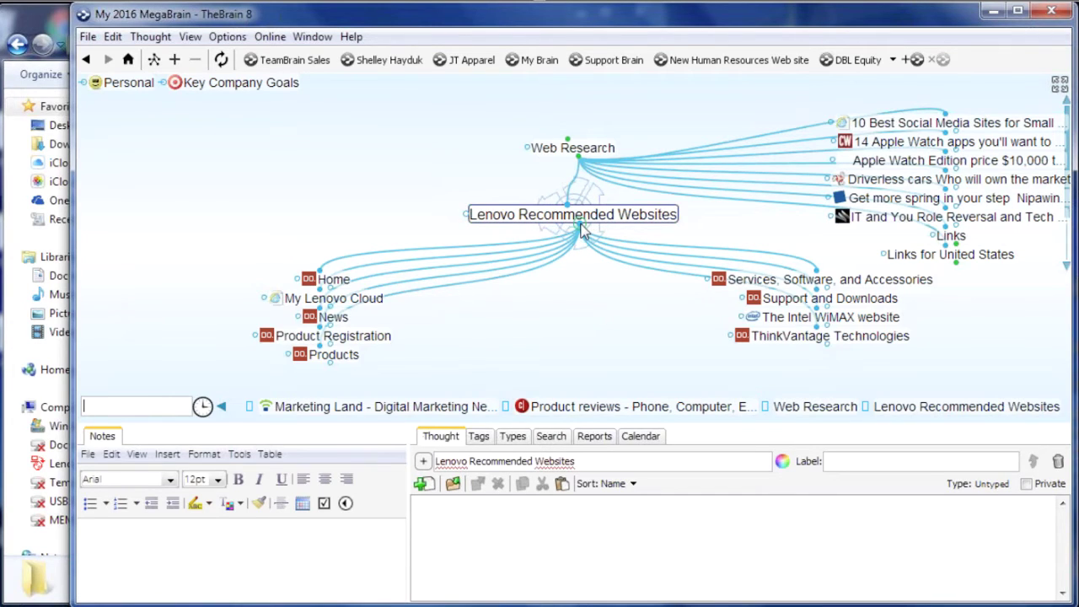
pyautogui.keyDown('ctrl'); pyautogui.click(580, 226); pyautogui.keyUp('ctrl')
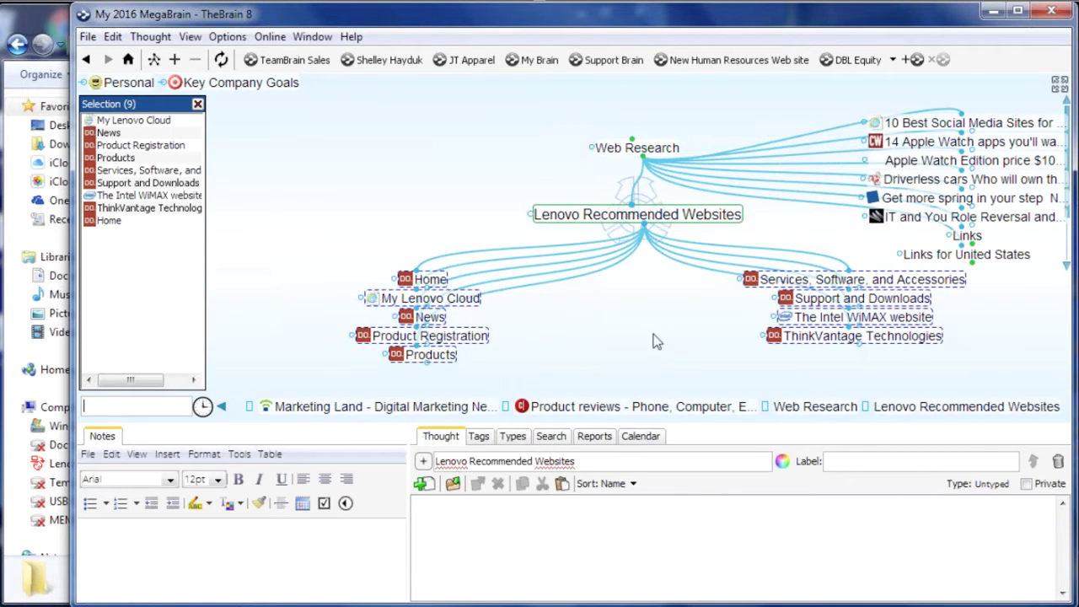
pyautogui.keyDown('ctrl'); pyautogui.click(698, 218); pyautogui.keyUp('ctrl')
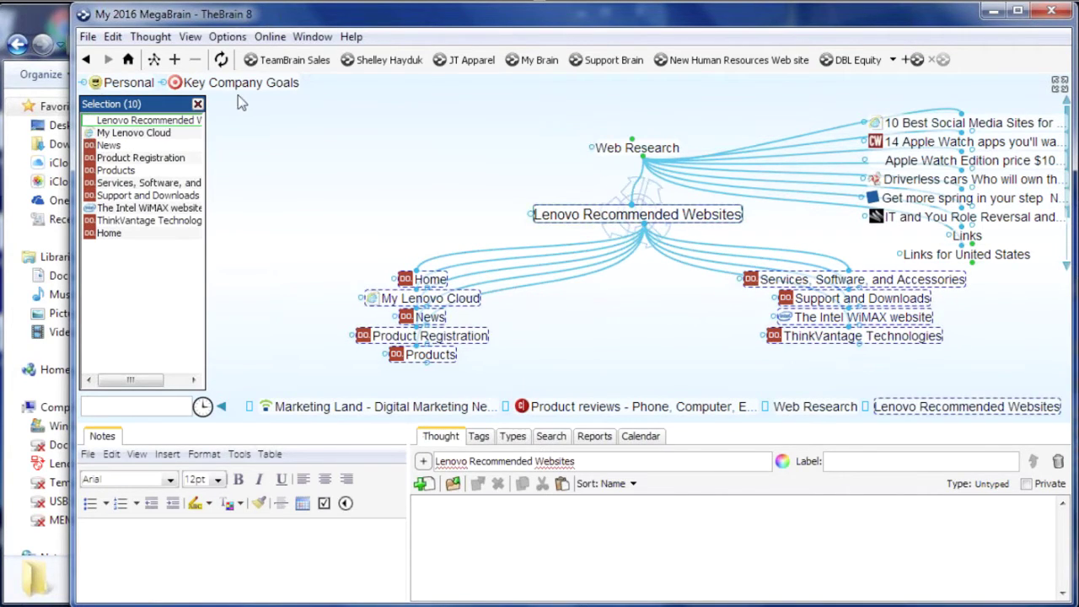
pyautogui.rightClick(148, 305)
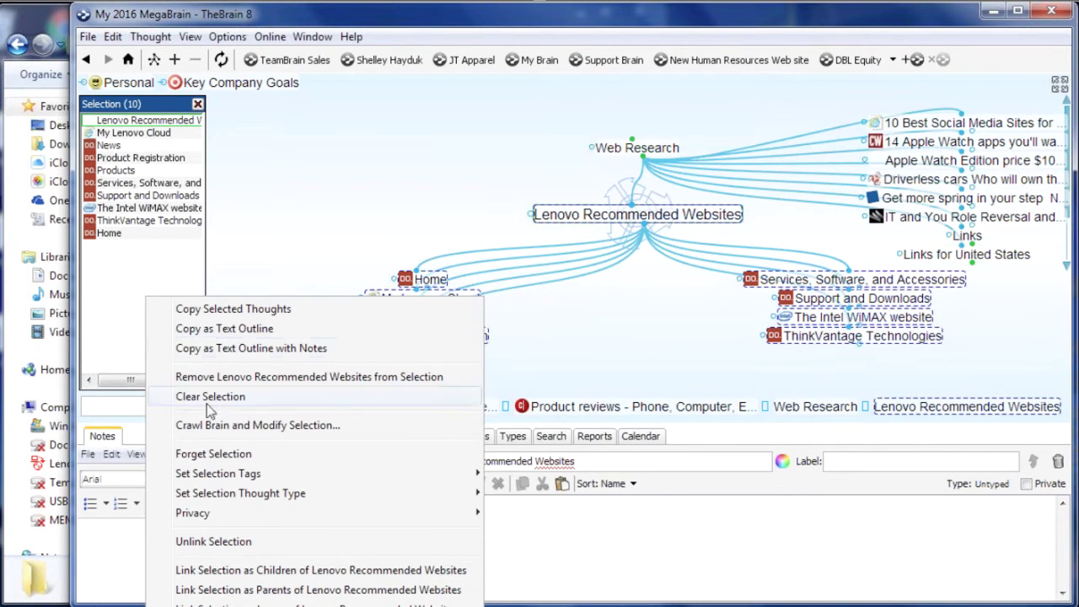
pyautogui.click(214, 458)
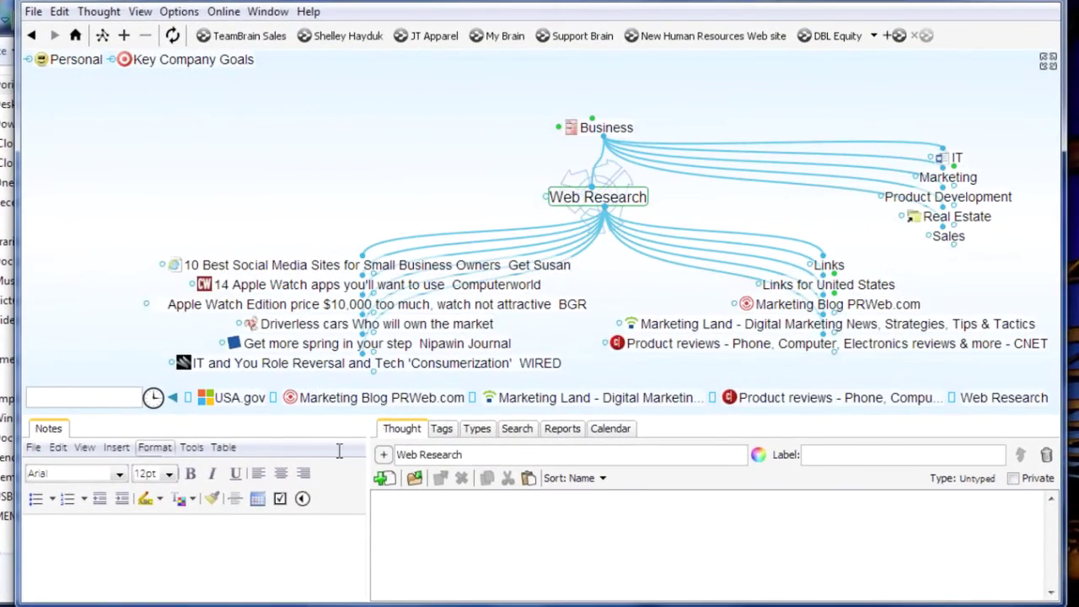
pyautogui.click(829, 284)
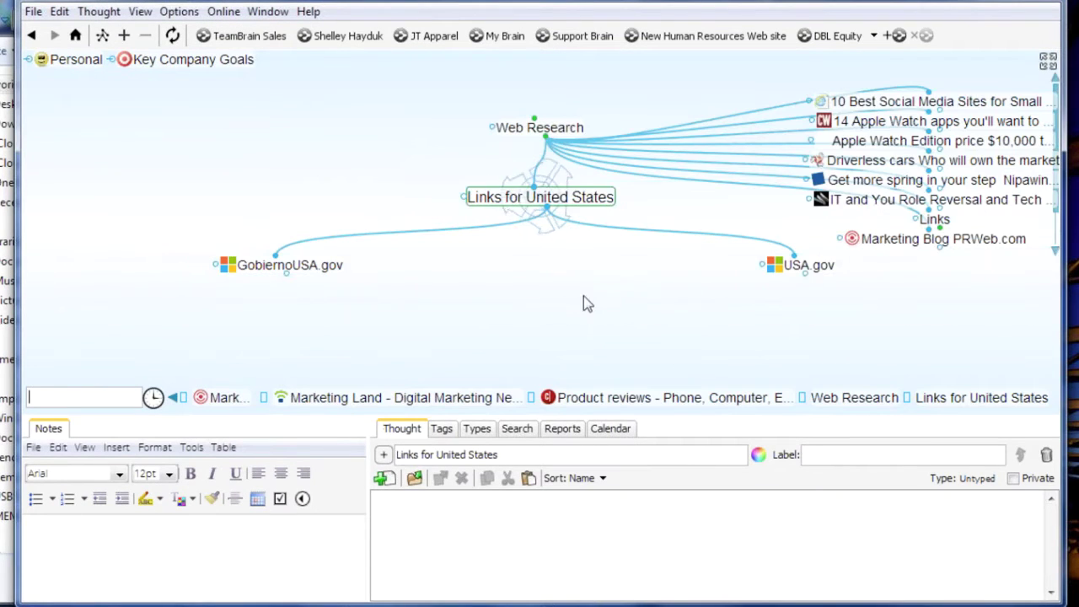
# Forget the GobiernoUSA.gov and USA.gov child thoughts through Forget Selection
pyautogui.keyDown('ctrl'); pyautogui.click(547, 207); pyautogui.keyUp('ctrl')
pyautogui.rightClick(88, 213)
pyautogui.moveTo(155, 434)
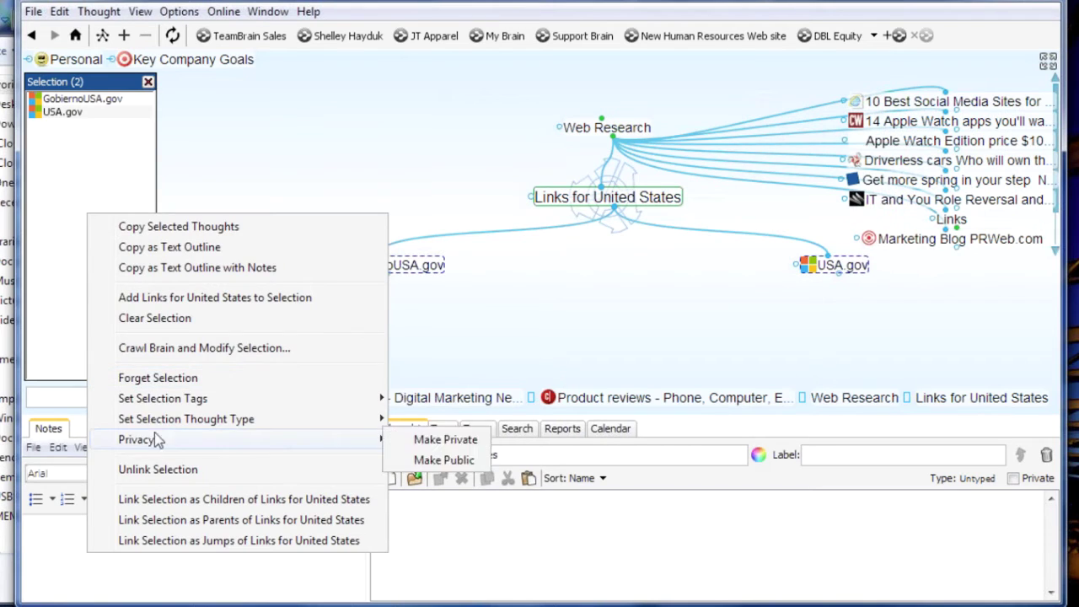
pyautogui.click(181, 380)
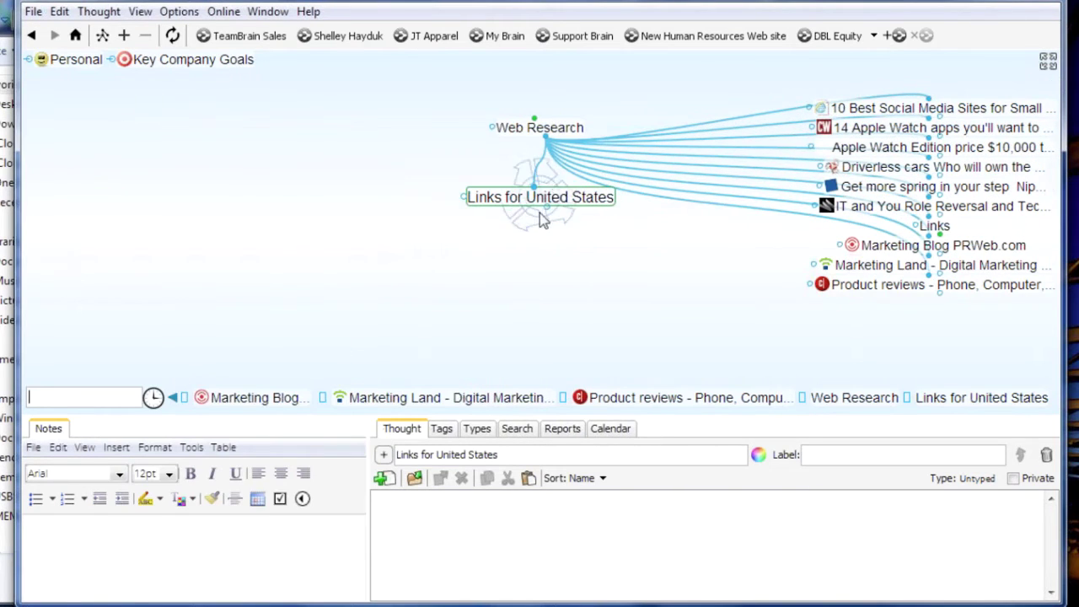
# Back on Web Research, forget the Links for United States thought
pyautogui.click(539, 128)
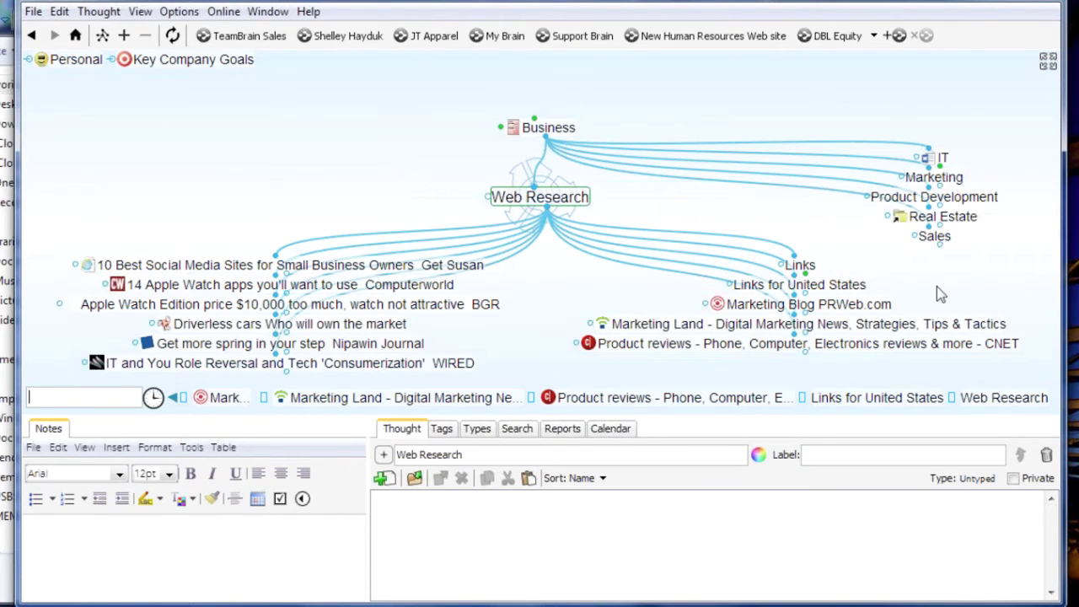
pyautogui.click(845, 286)
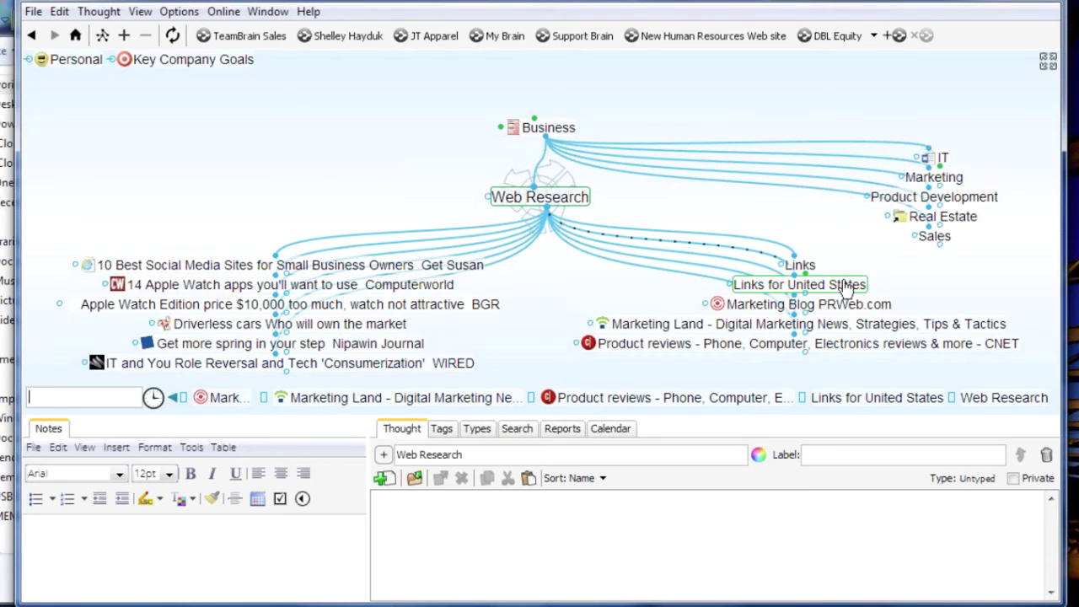
pyautogui.rightClick(843, 289)
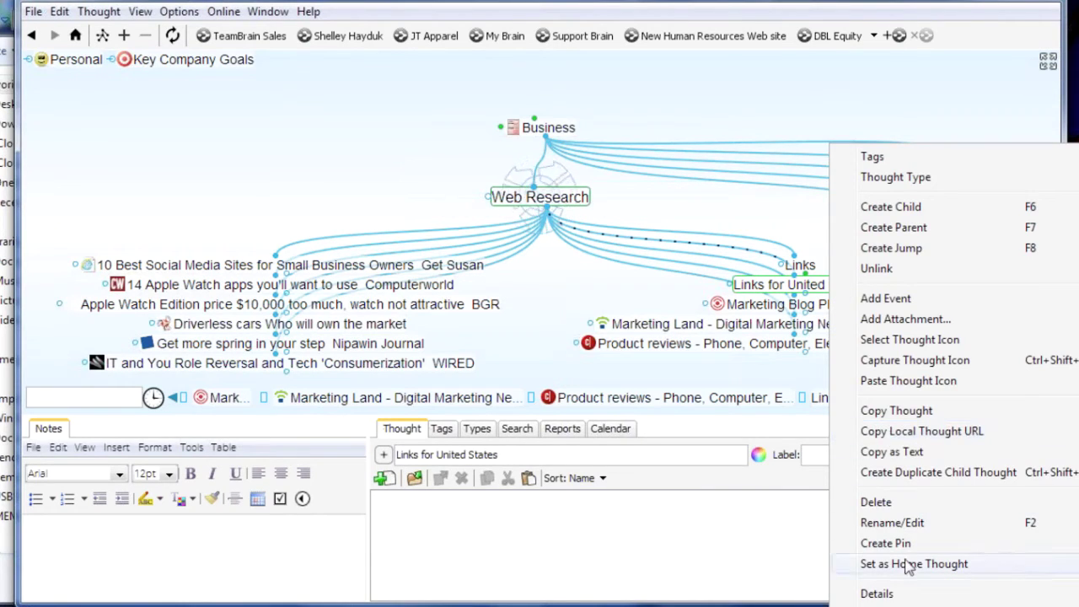
pyautogui.click(778, 219)
pyautogui.click(847, 286)
pyautogui.rightClick(847, 286)
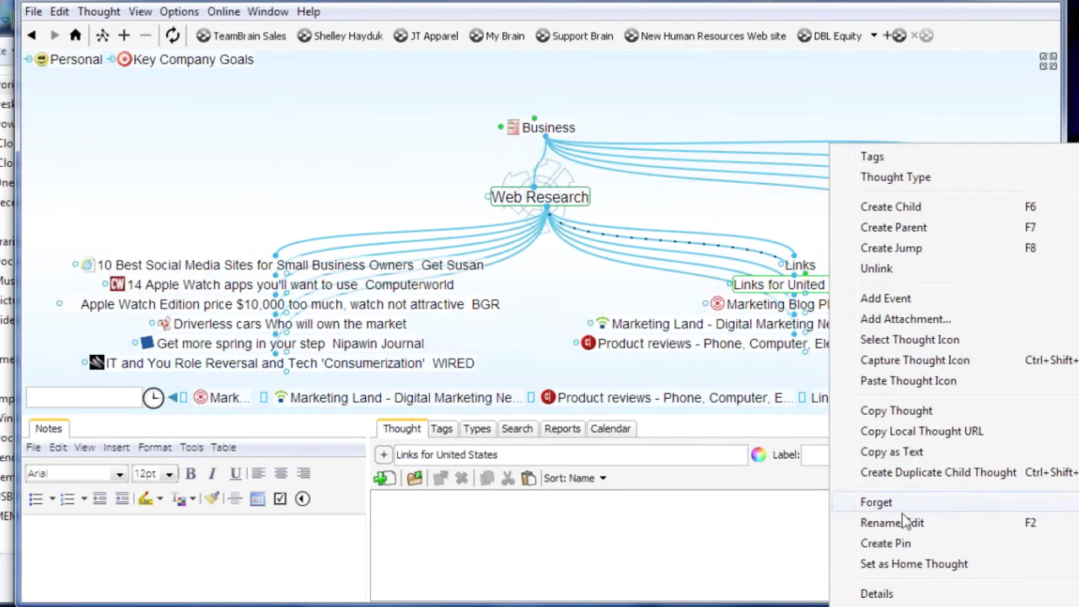
pyautogui.click(876, 504)
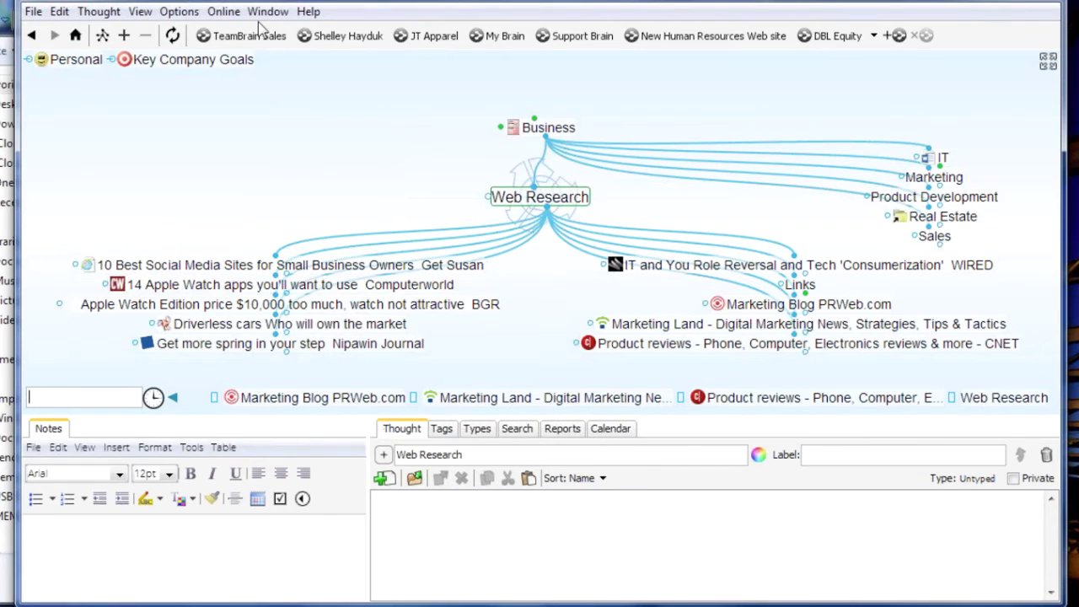
# Show Forgotten Thoughts, select all 13, and confirm deleting them permanently
pyautogui.click(197, 13)
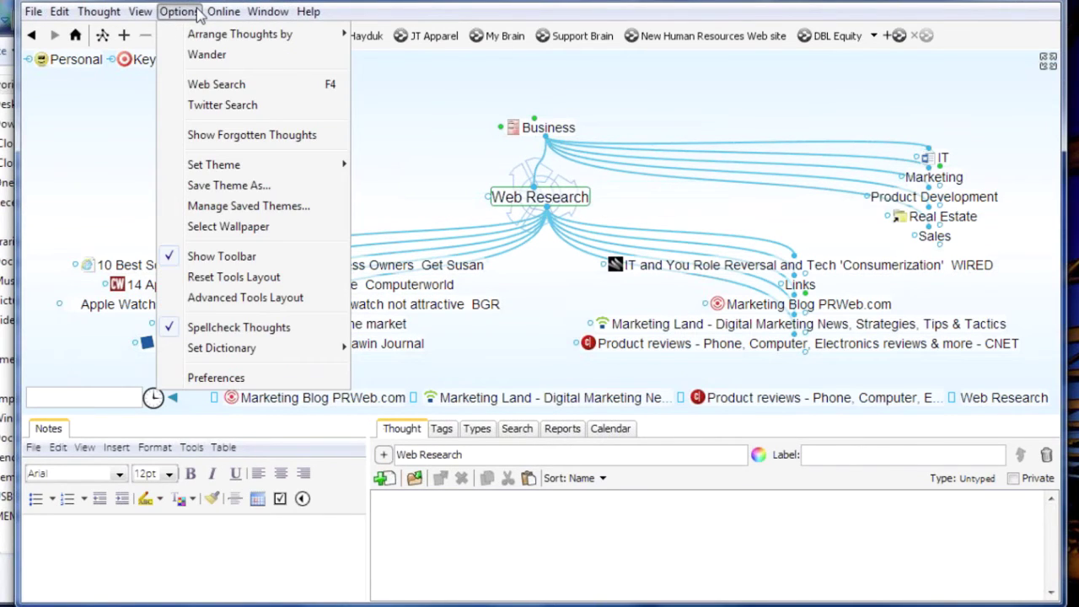
pyautogui.click(213, 142)
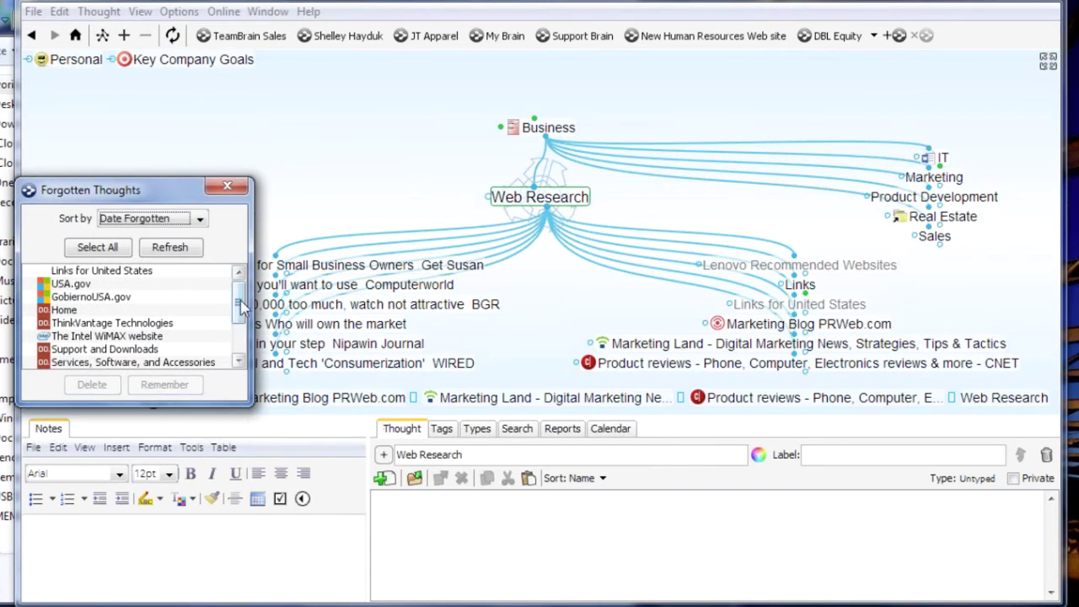
pyautogui.moveTo(242, 309)
pyautogui.mouseDown()
pyautogui.moveTo(241, 353)
pyautogui.moveTo(248, 303)
pyautogui.mouseUp()
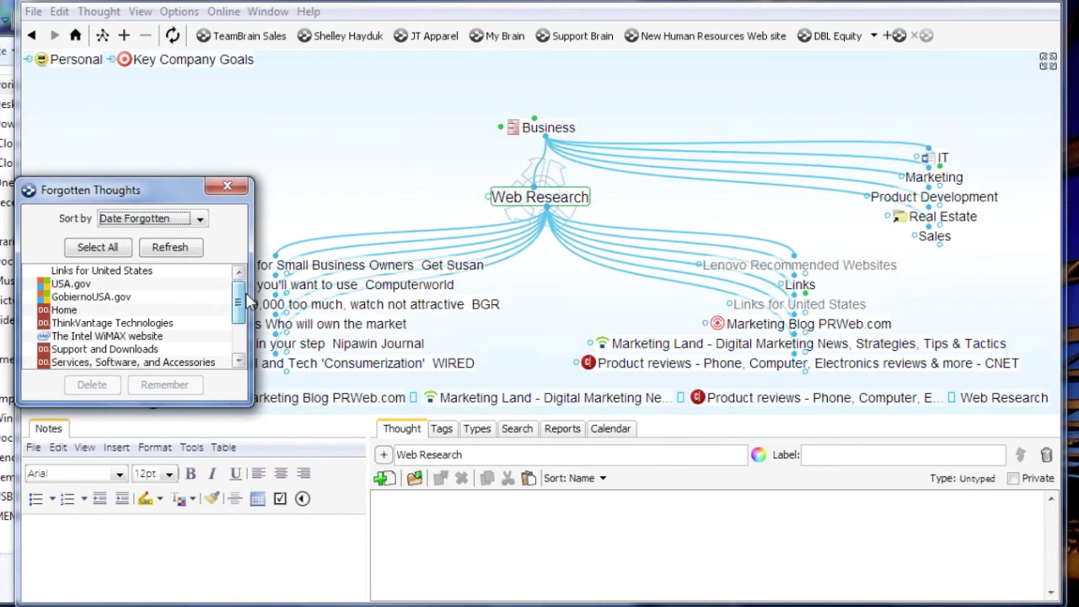
pyautogui.click(94, 247)
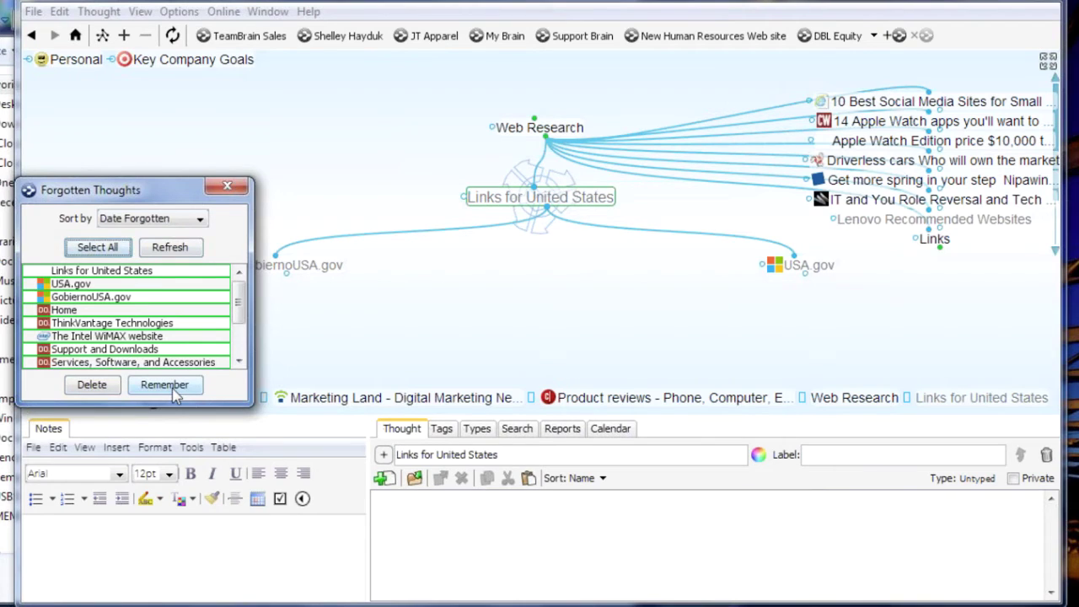
pyautogui.click(94, 385)
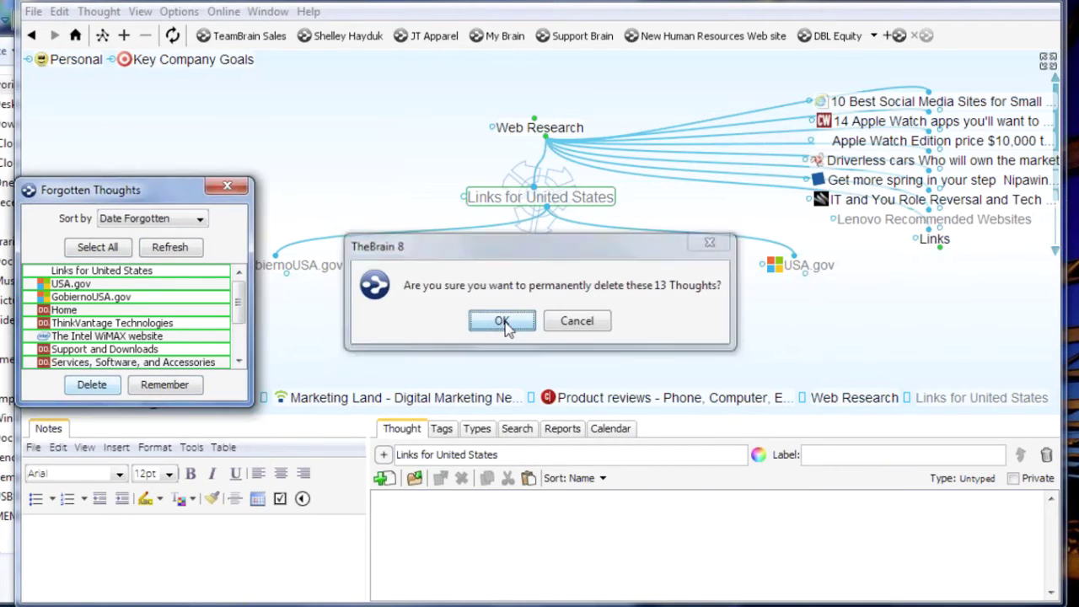
pyautogui.click(503, 321)
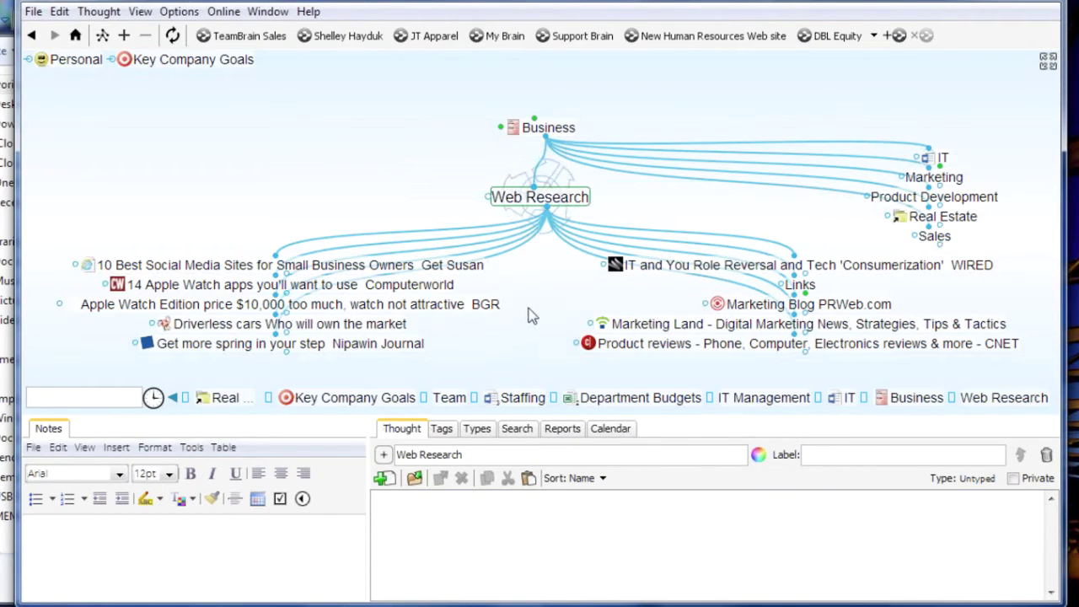
pyautogui.keyDown('ctrl'); pyautogui.click(455, 266); pyautogui.keyUp('ctrl')
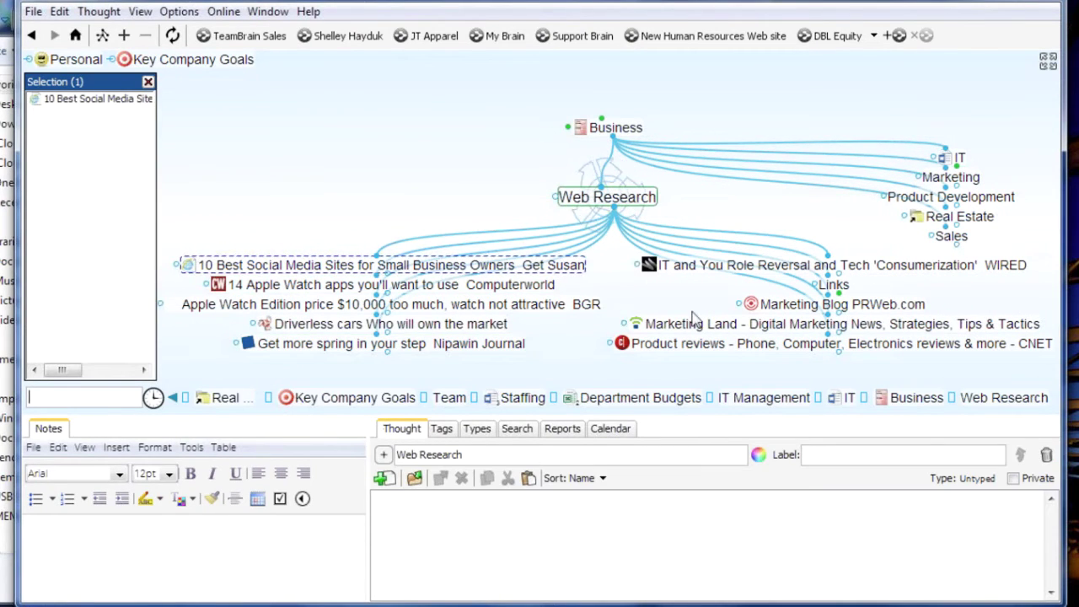
# Collect Marketing Blog PRWeb.com, Marketing Land and CNET Product reviews, and link them under Marketing
pyautogui.keyDown('ctrl'); pyautogui.click(799, 305); pyautogui.keyUp('ctrl')
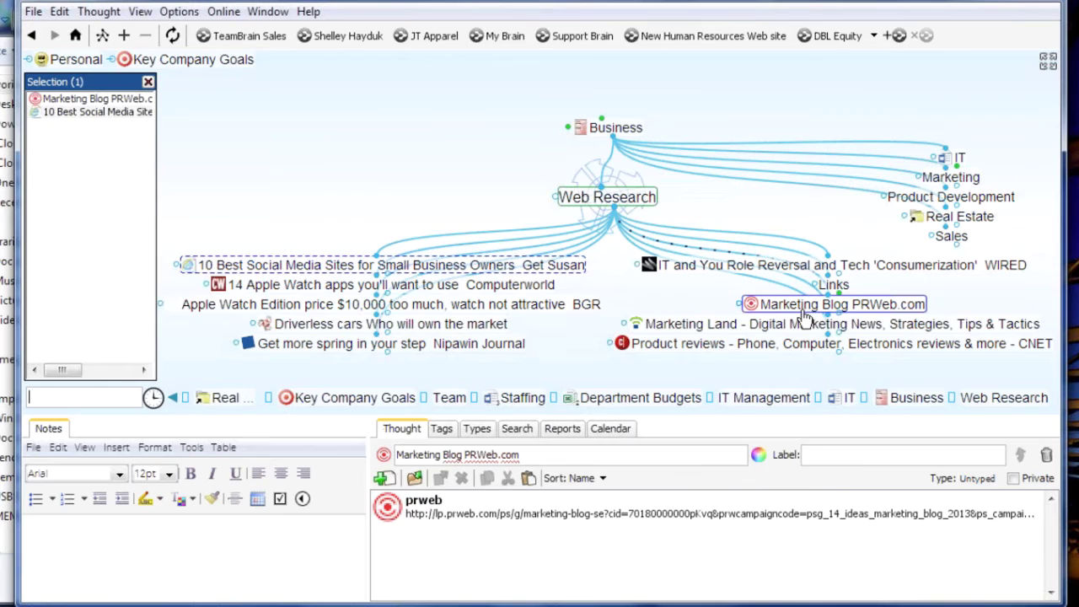
pyautogui.keyDown('ctrl'); pyautogui.click(740, 325); pyautogui.keyUp('ctrl')
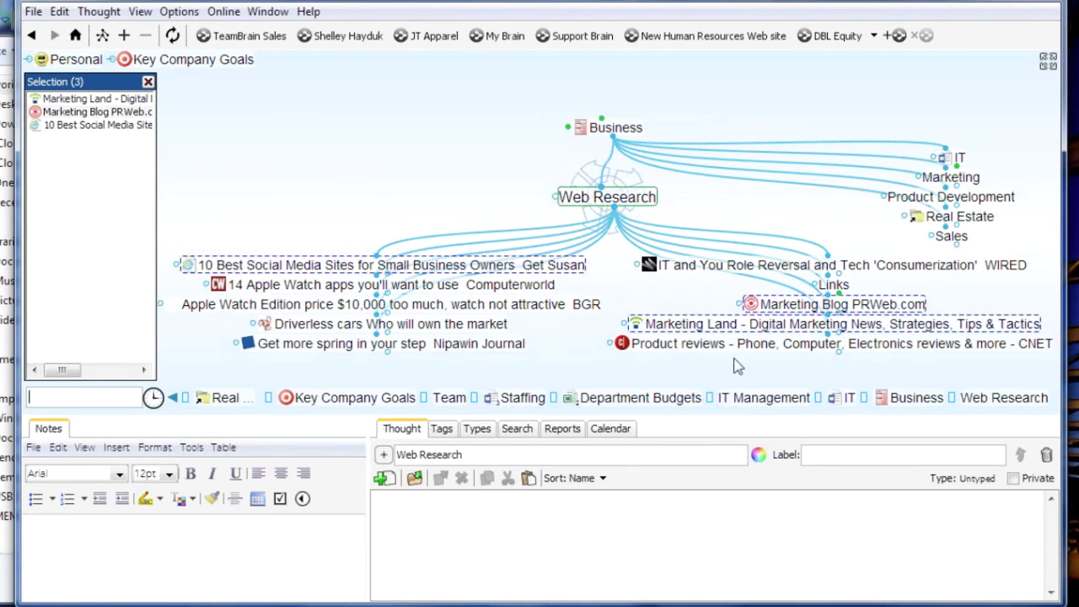
pyautogui.keyDown('ctrl'); pyautogui.click(718, 343); pyautogui.keyUp('ctrl')
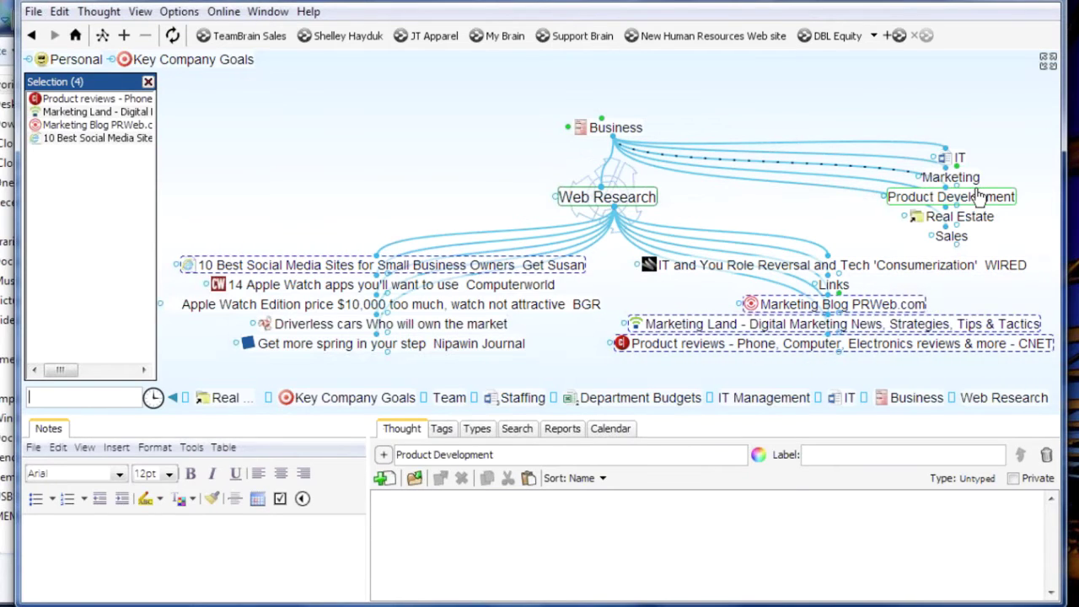
pyautogui.click(952, 178)
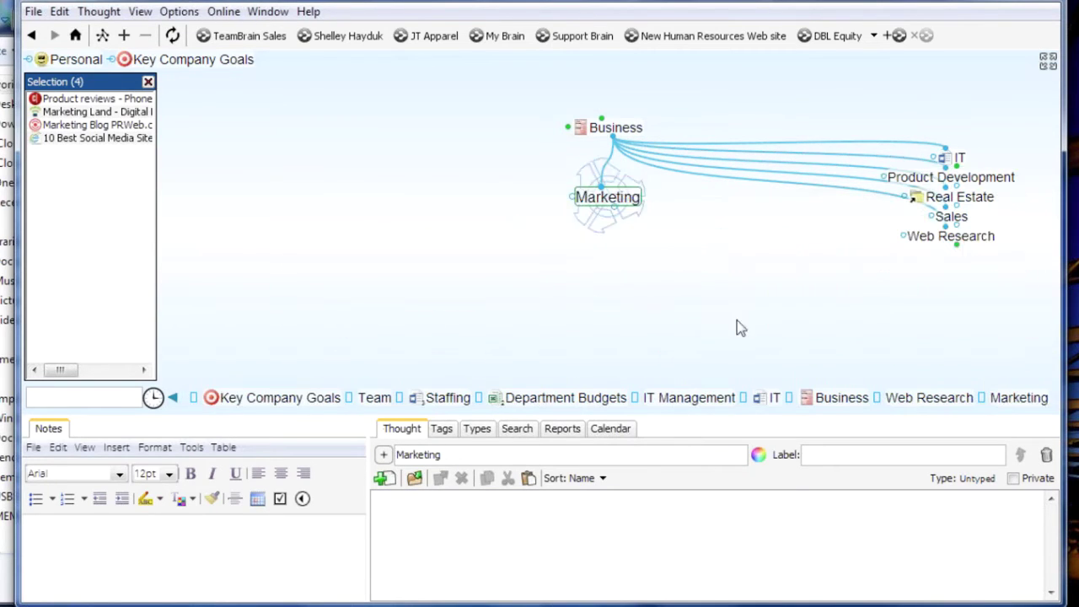
pyautogui.rightClick(93, 239)
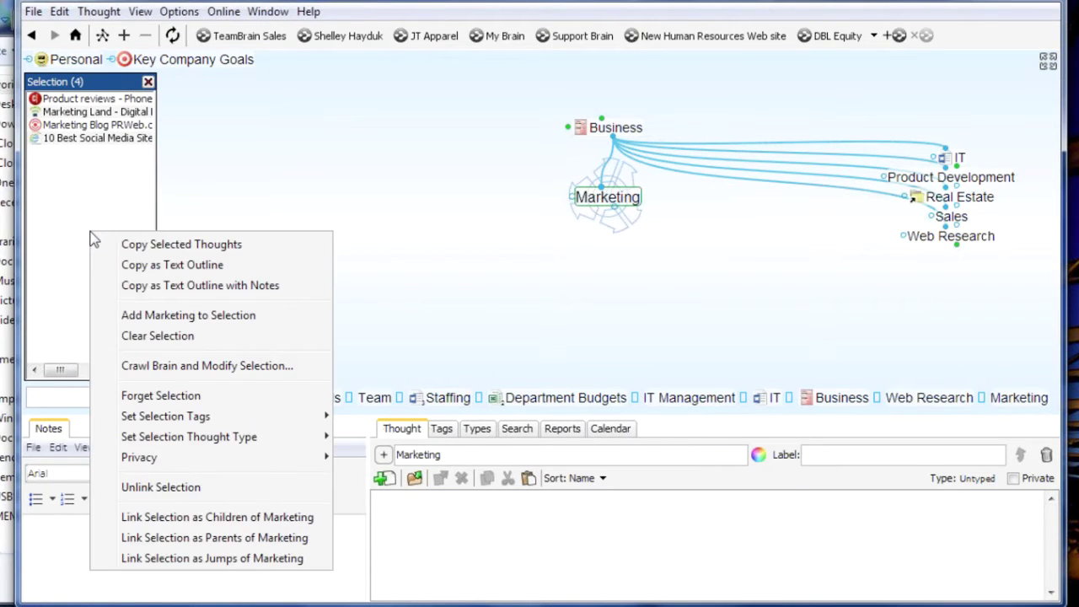
pyautogui.click(189, 516)
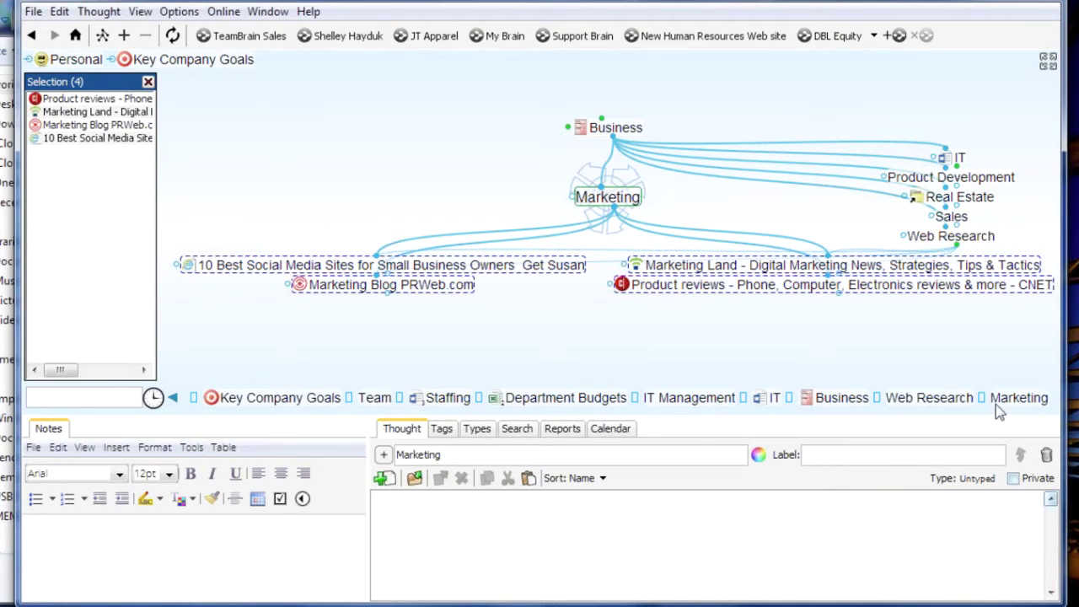
# Unlink the four collected thoughts from Web Research, then verify them under Marketing
pyautogui.click(931, 399)
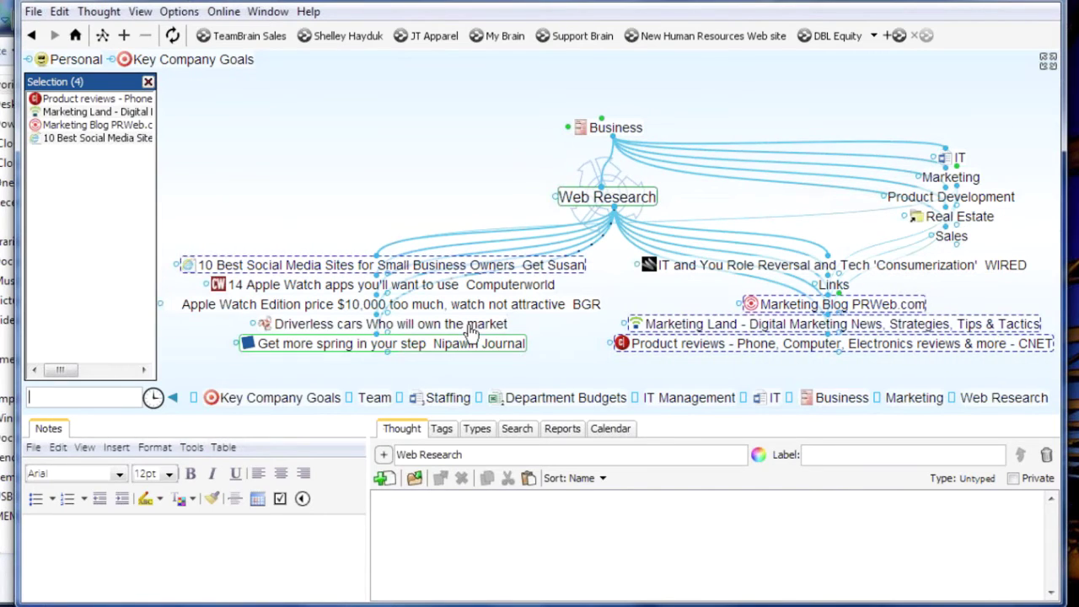
pyautogui.rightClick(82, 228)
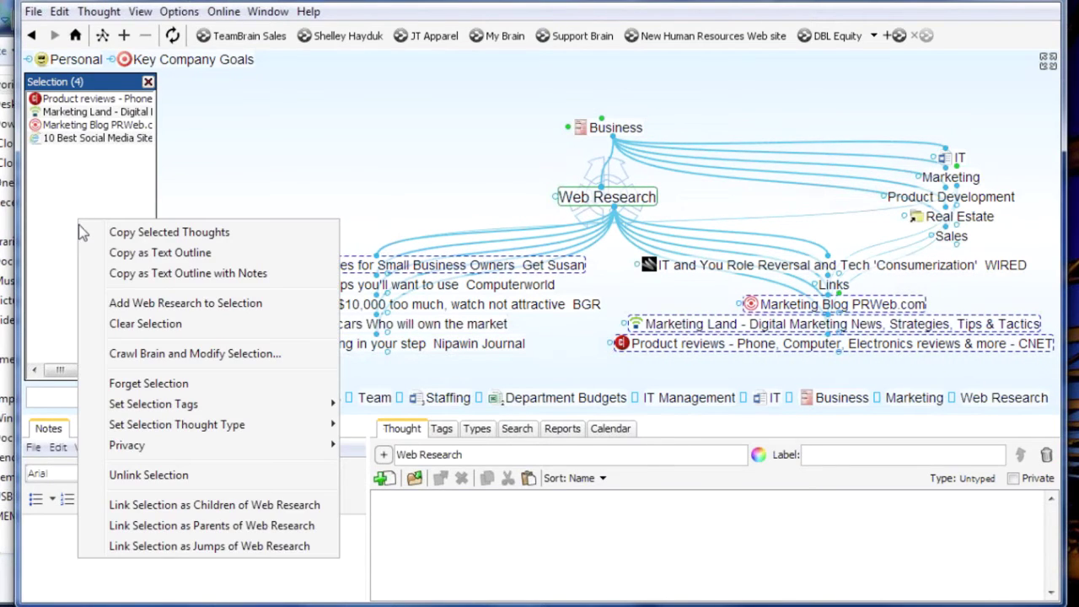
pyautogui.click(141, 477)
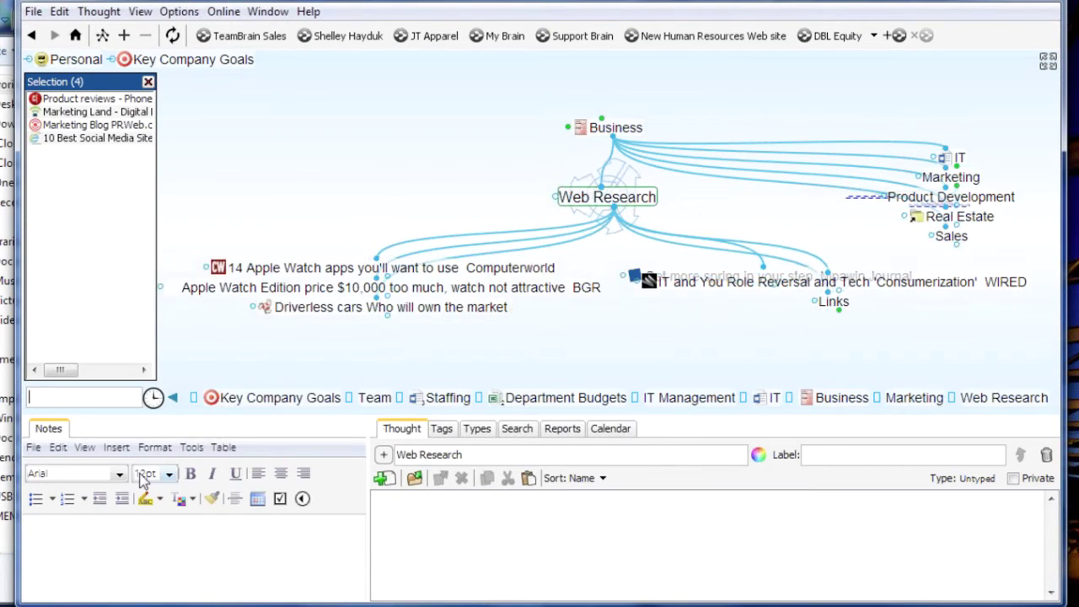
pyautogui.click(180, 113)
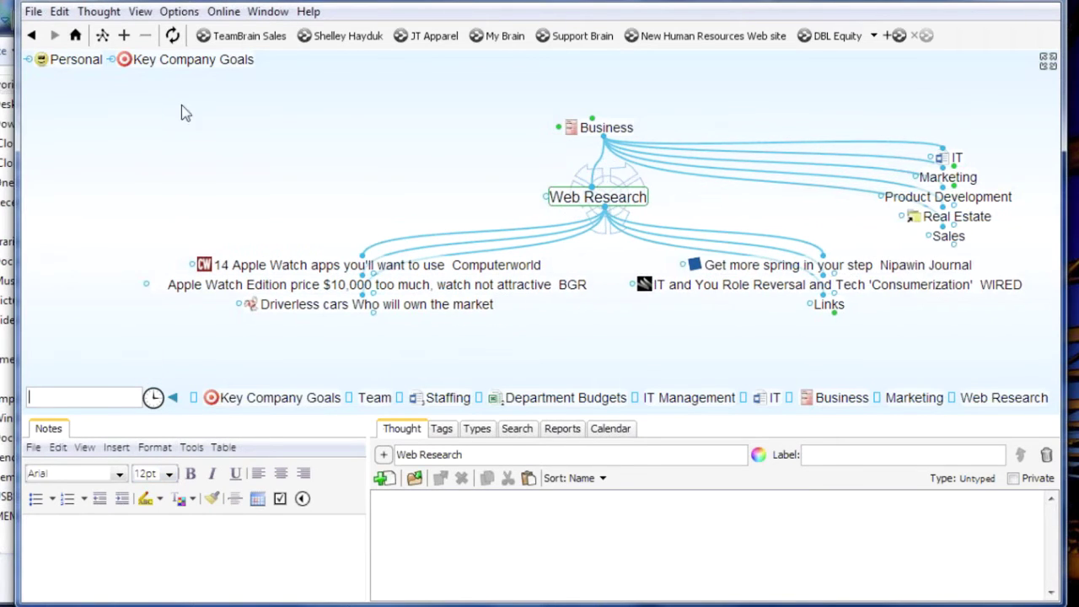
pyautogui.click(900, 405)
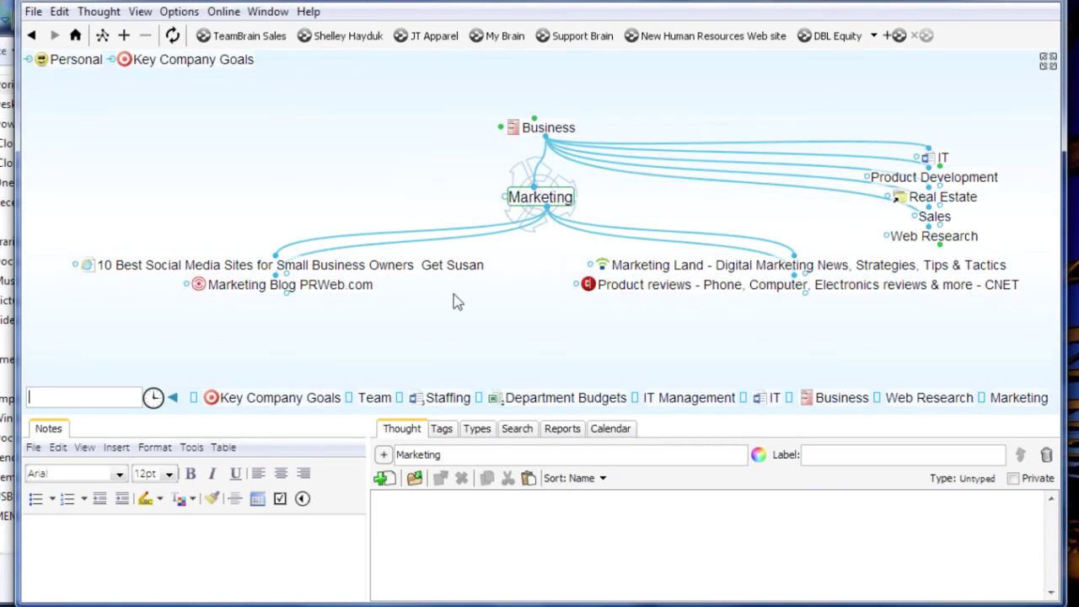
pyautogui.click(927, 239)
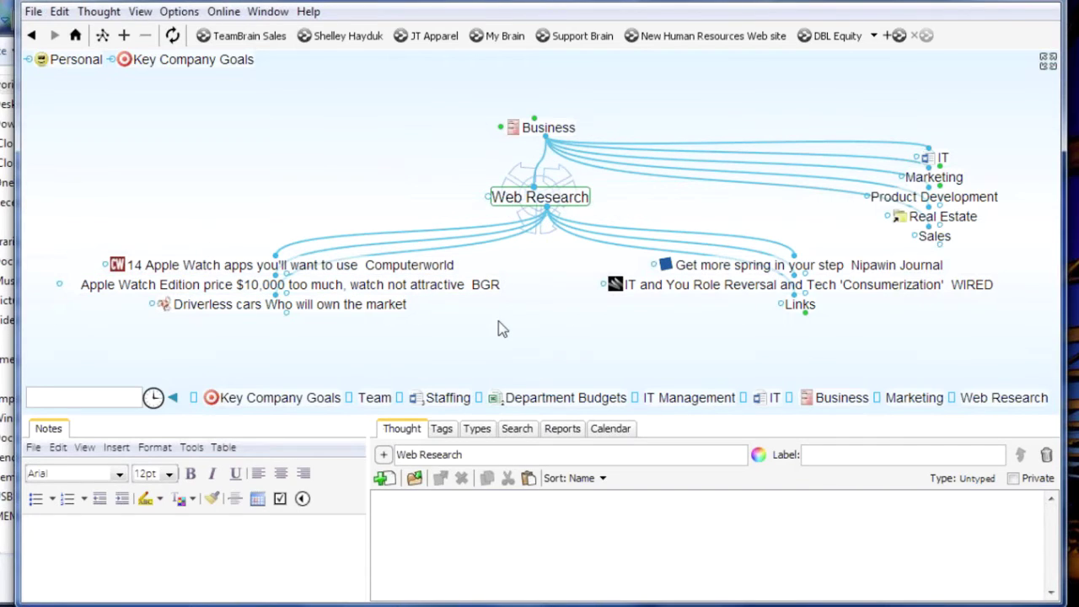
pyautogui.click(512, 454)
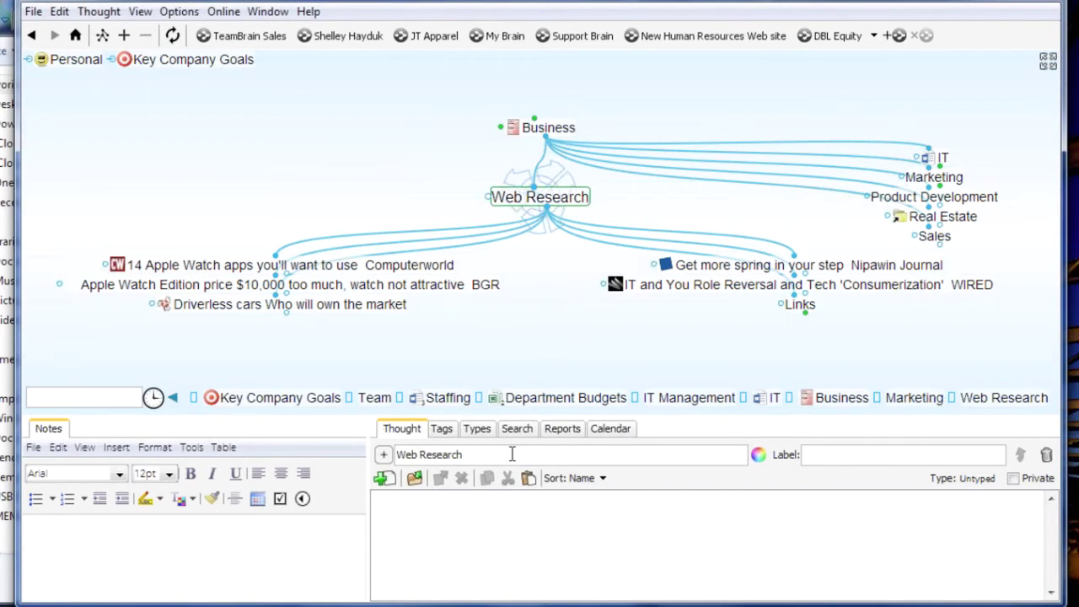
# Change the thought's name from 'Web Research' to 'IT Web Research'
pyautogui.press('BackSpace')
pyautogui.press('BackSpace')
pyautogui.press('BackSpace')
pyautogui.press('BackSpace')
pyautogui.write('IT We')
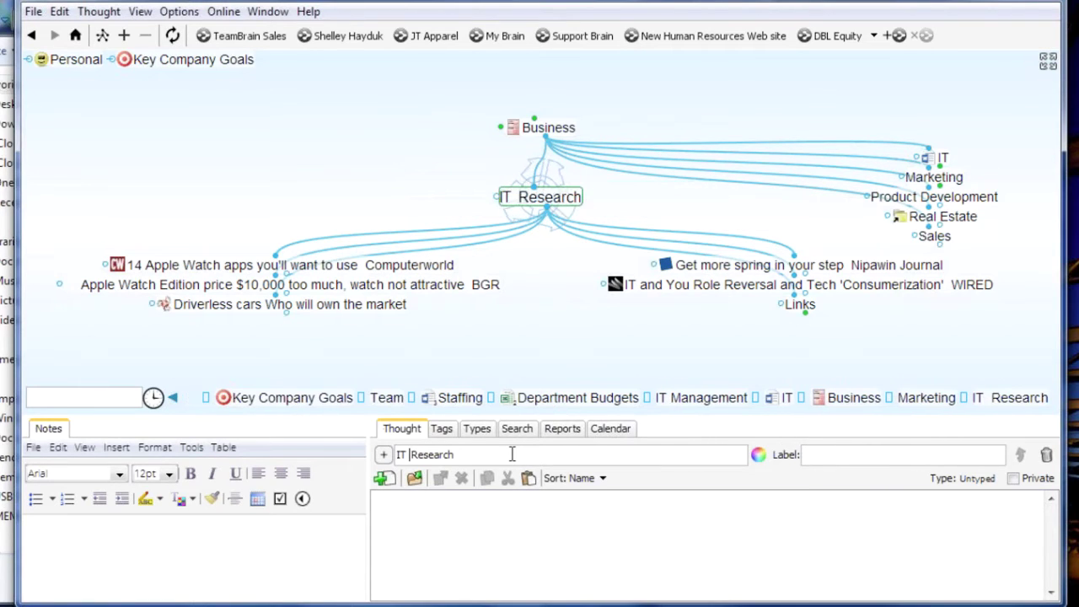
pyautogui.write('b')
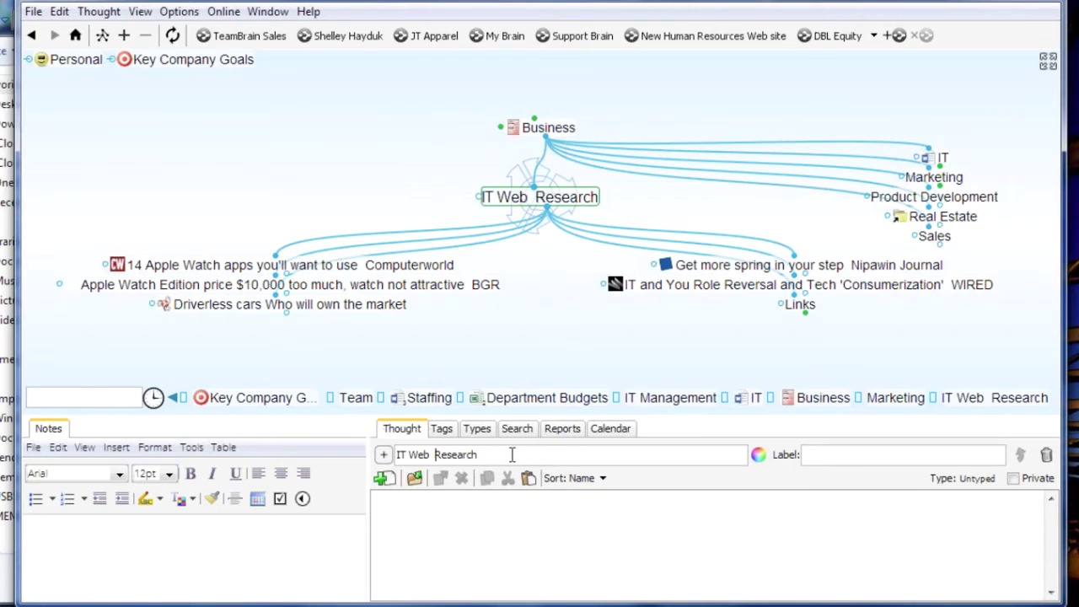
# Drag IT Web Research onto IT, then check IT, IT Management and Business
pyautogui.click(942, 159)
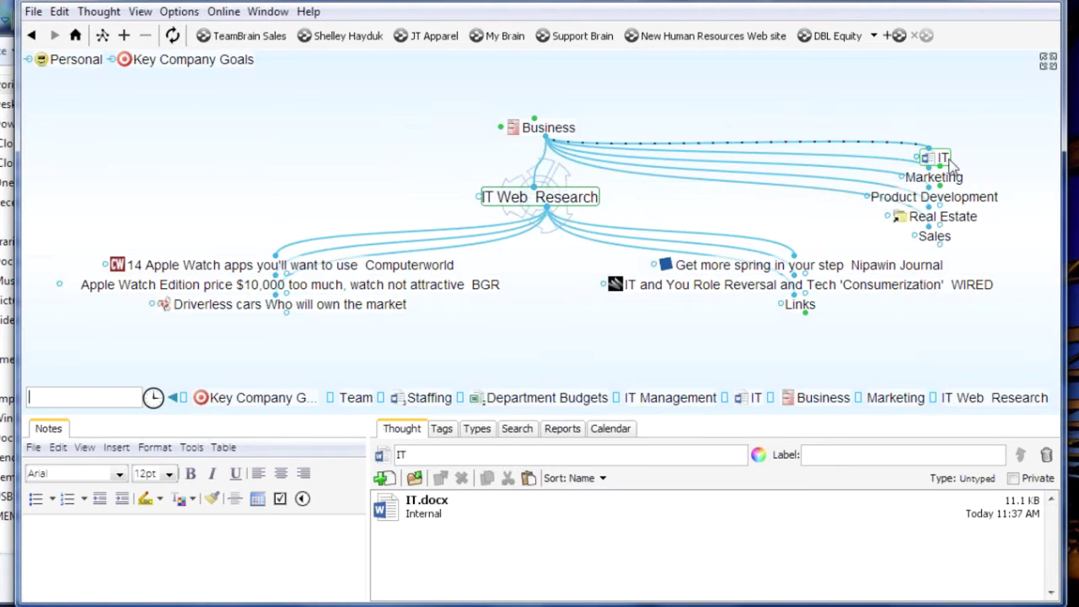
pyautogui.moveTo(945, 165); pyautogui.dragTo(531, 325)
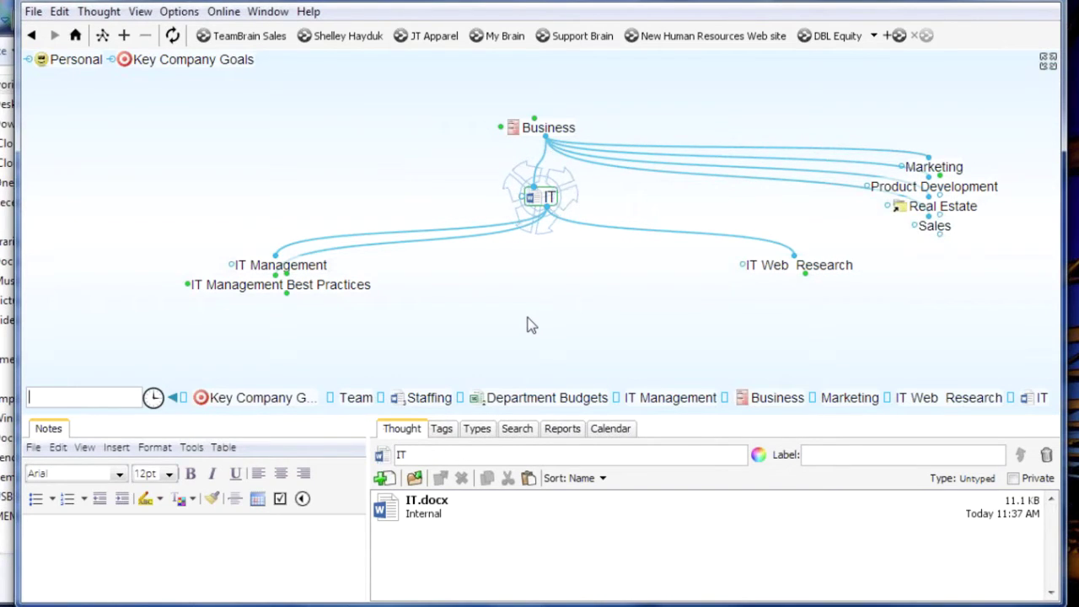
pyautogui.click(814, 269)
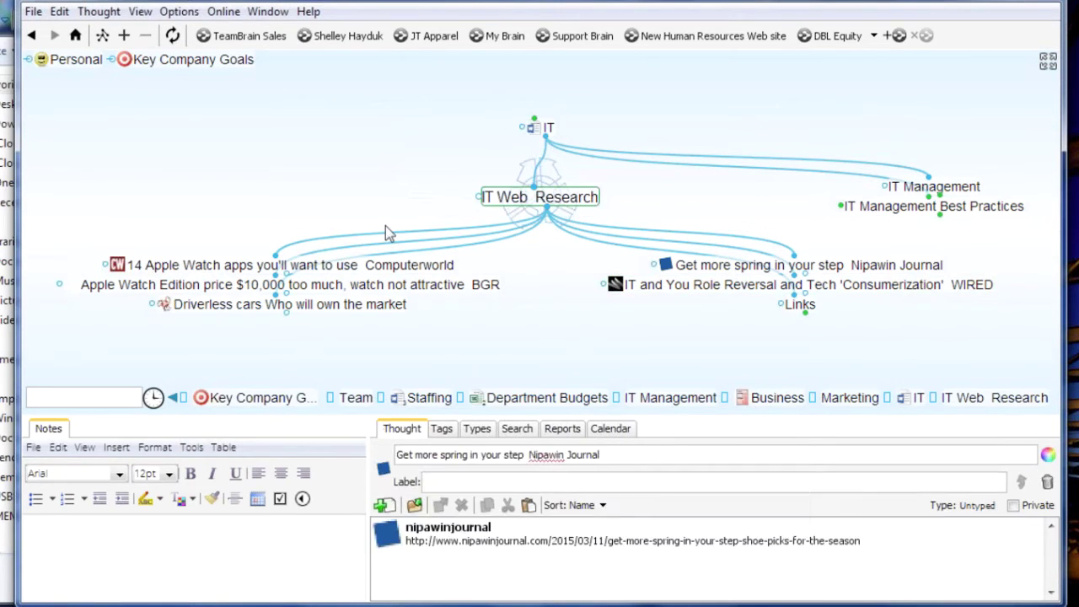
pyautogui.click(543, 128)
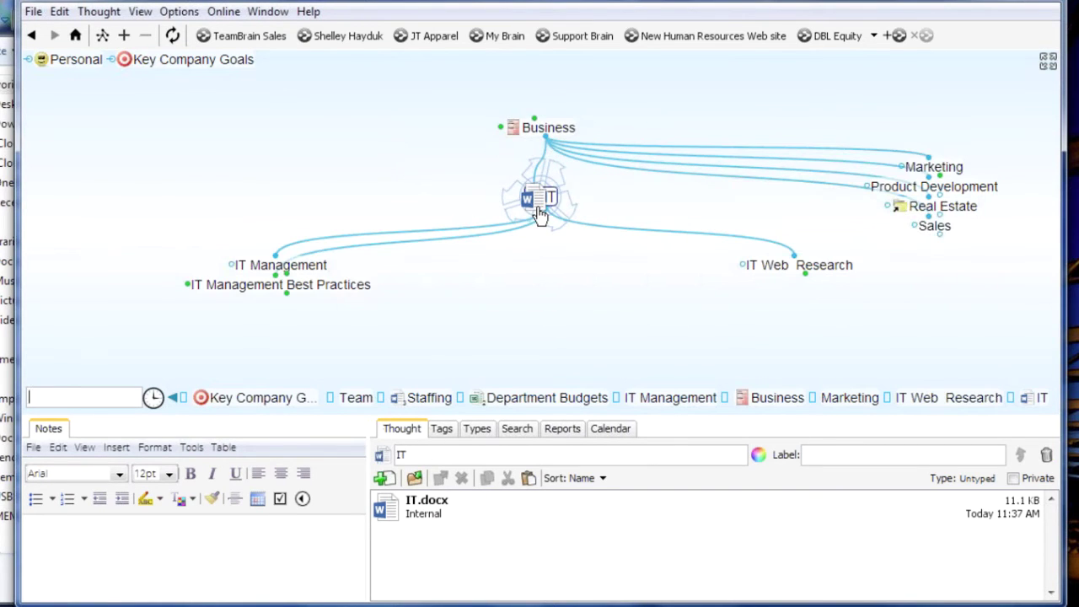
pyautogui.click(281, 265)
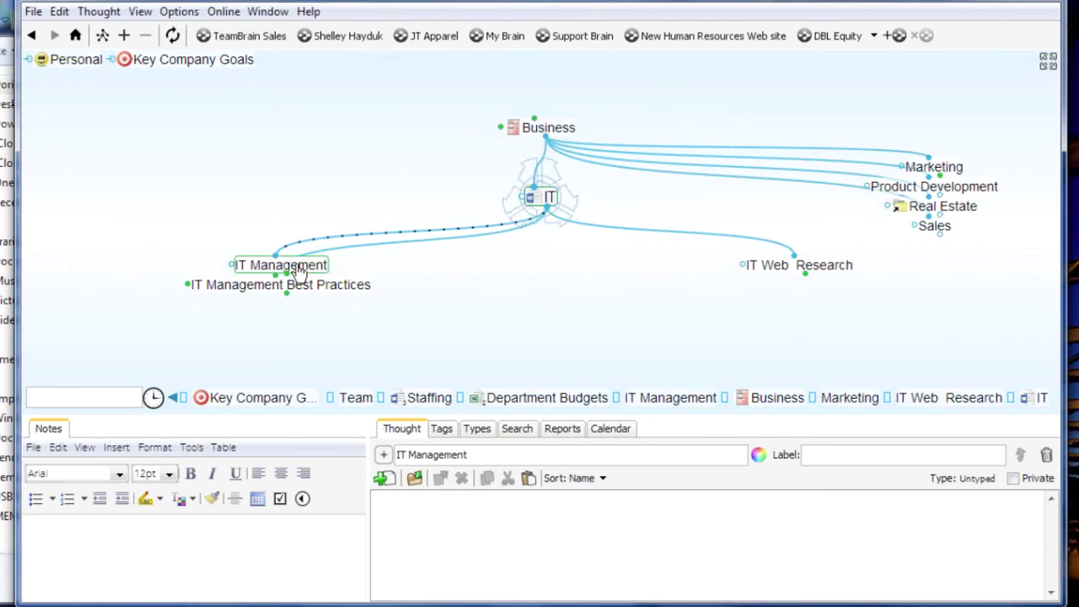
pyautogui.click(544, 127)
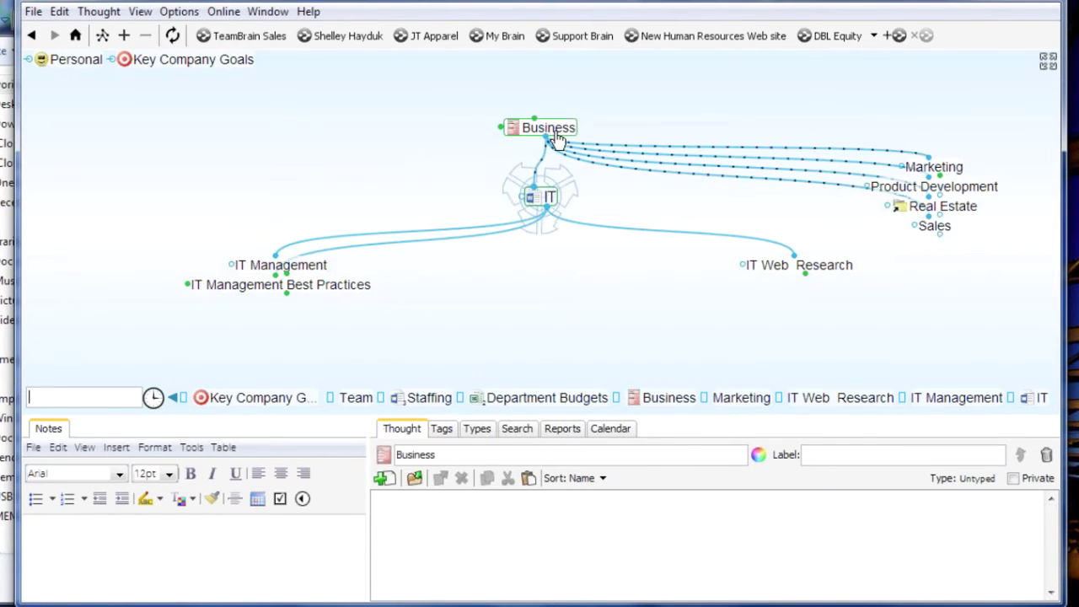
pyautogui.click(553, 136)
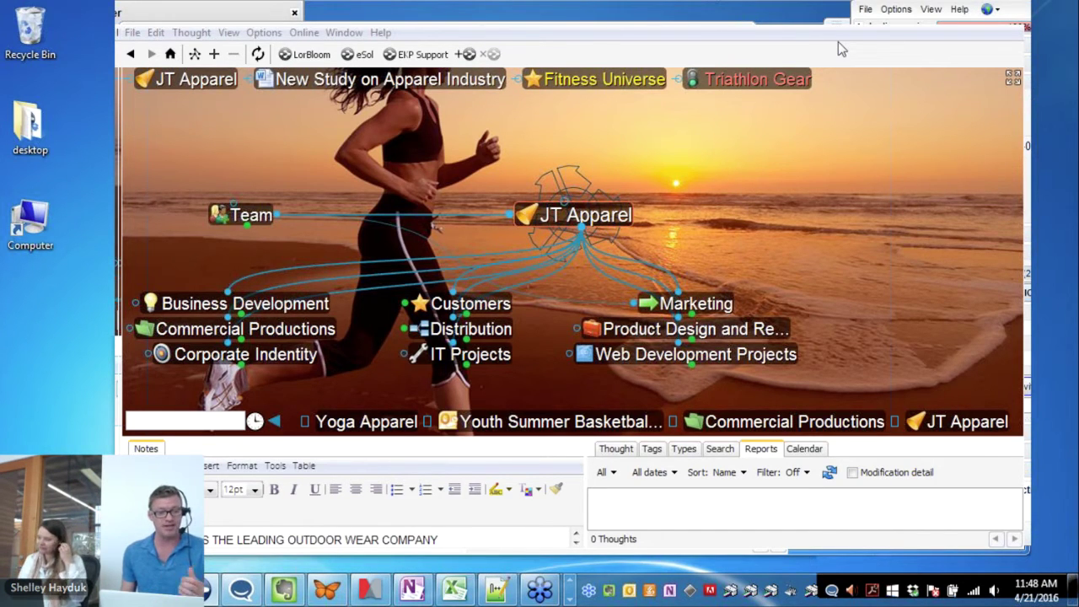
# Create a new brain named with the owner's first name, using the One Brain for It All template
pyautogui.click(131, 34)
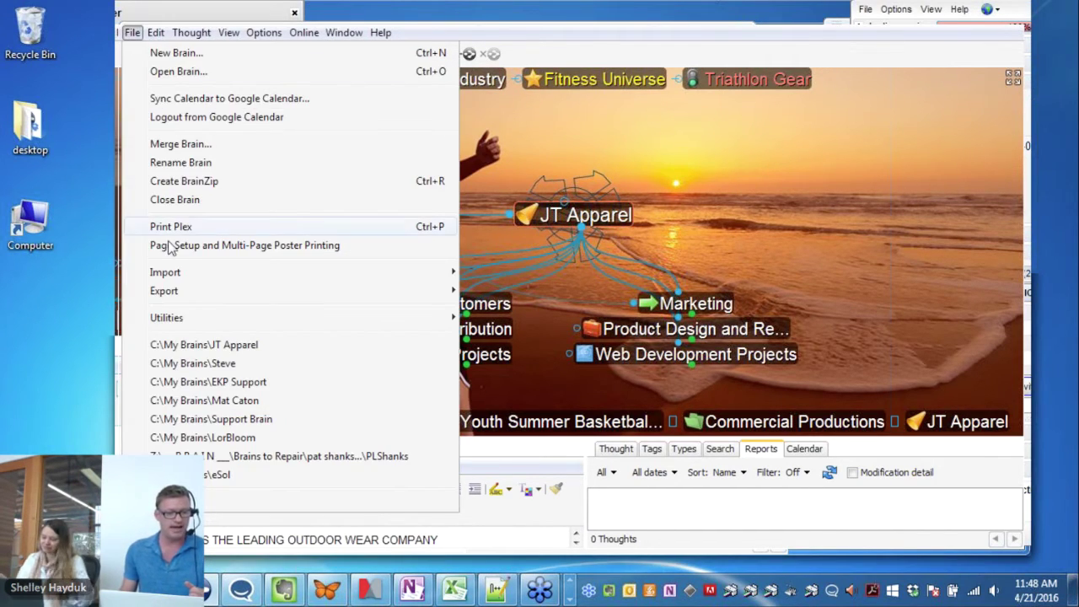
pyautogui.click(175, 53)
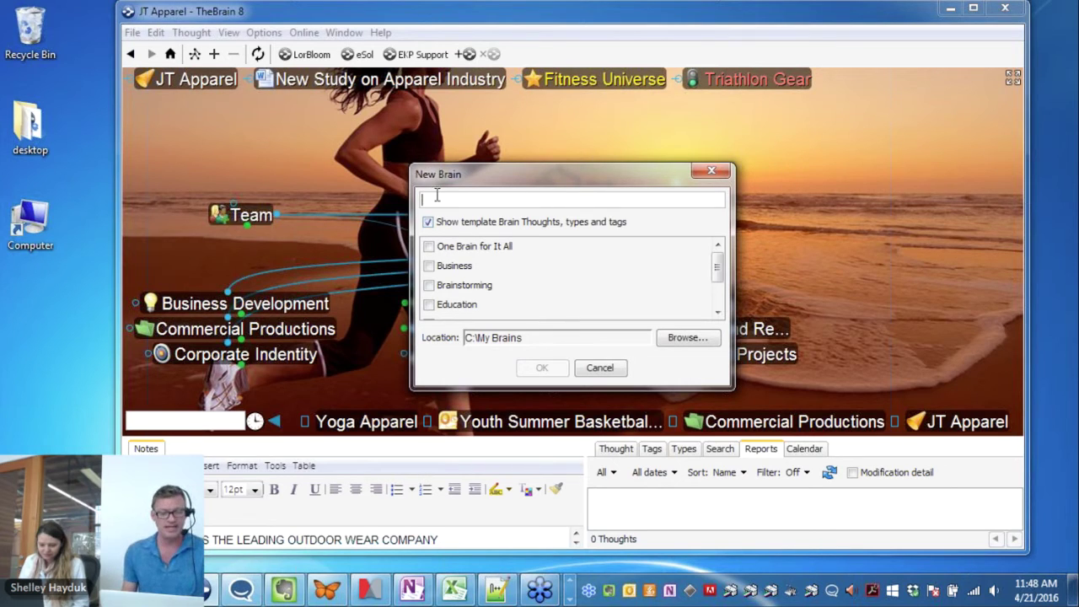
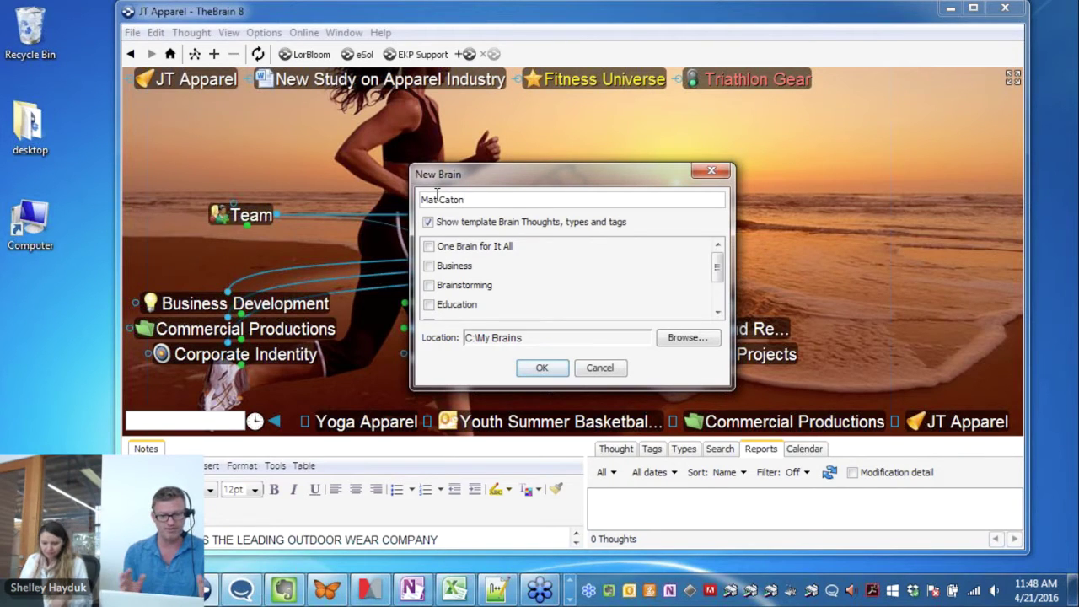
pyautogui.click(430, 248)
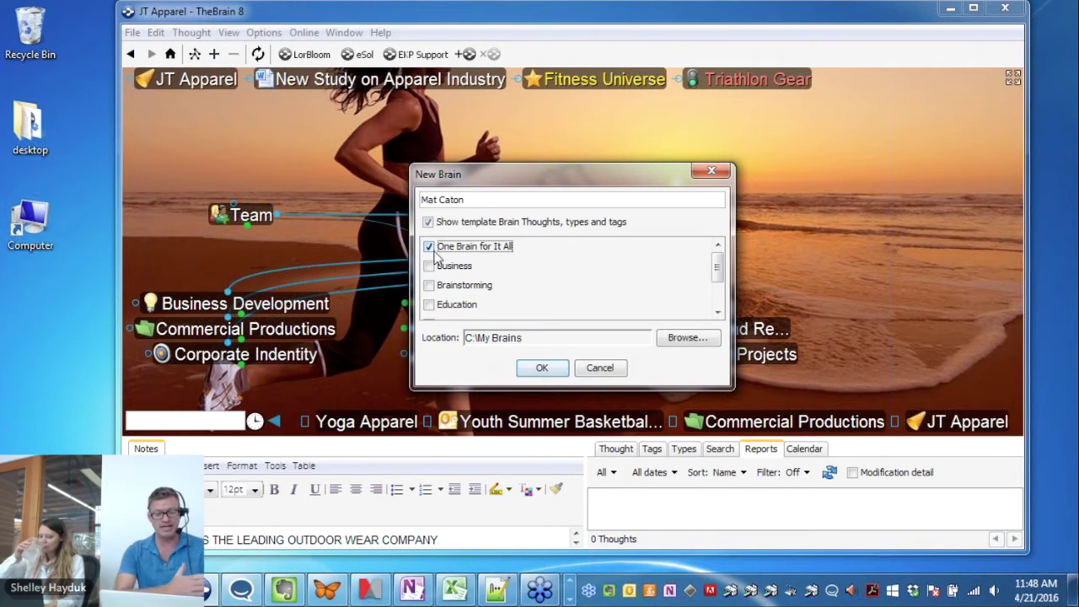
pyautogui.click(542, 368)
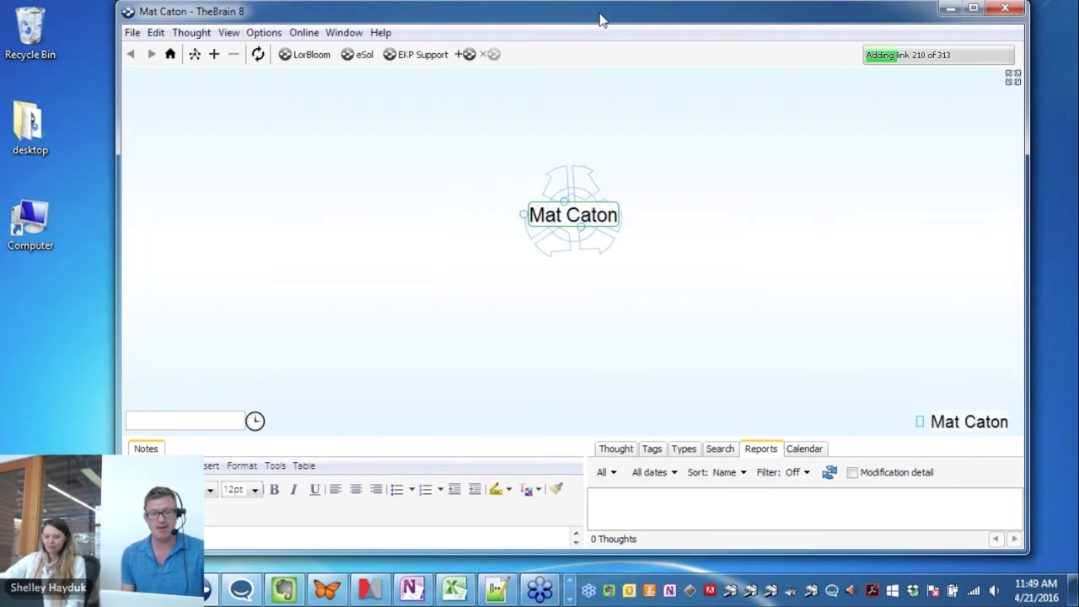
# Nudge TheBrain's window right and bring FreeMind's Lorbloom Furniture map forward
pyautogui.moveTo(604, 16); pyautogui.dragTo(668, 13)
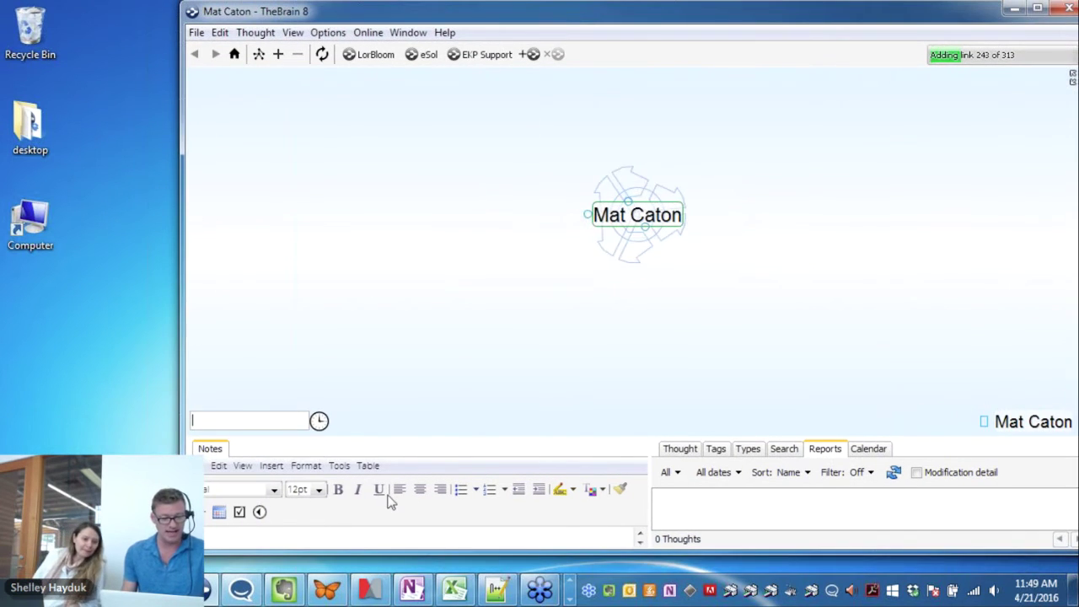
pyautogui.click(325, 592)
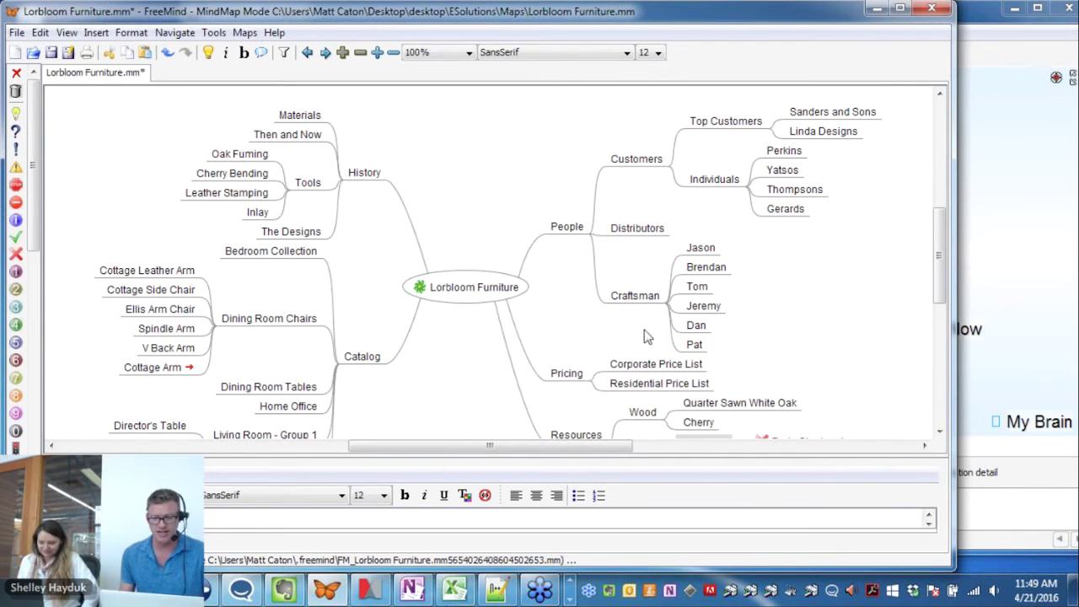
# Add a graphical link between Parts Shortage! and Dining Room Tables
pyautogui.moveTo(943, 283); pyautogui.dragTo(935, 325)
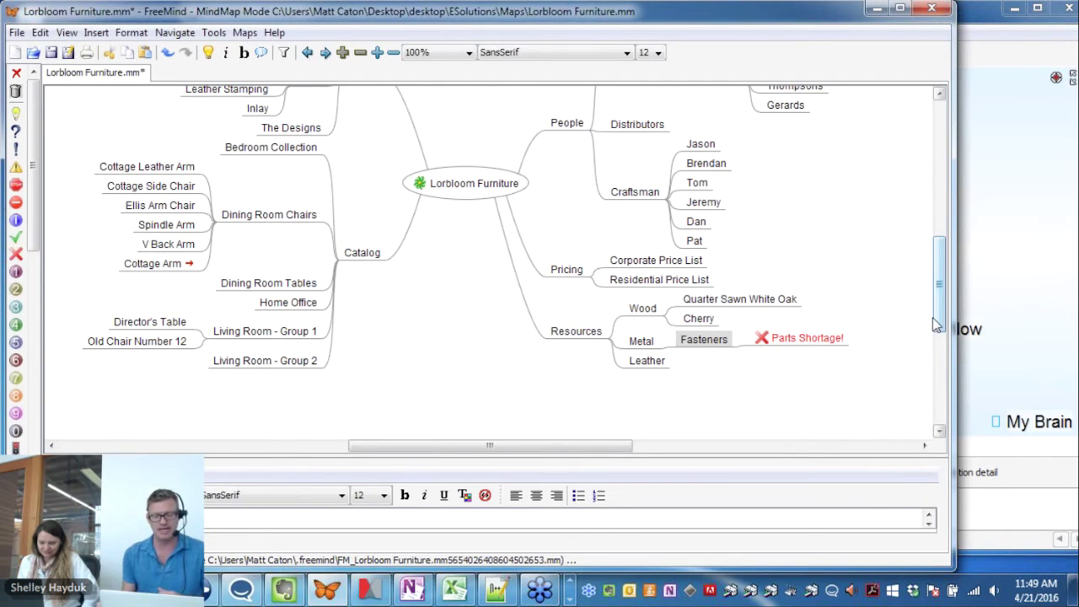
pyautogui.click(826, 340)
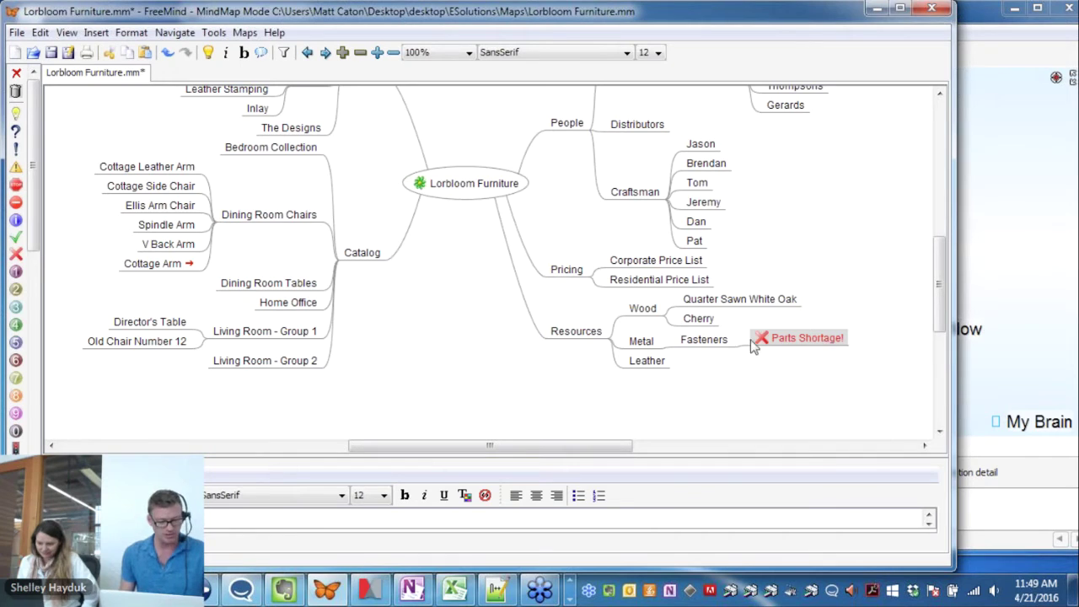
pyautogui.click(253, 288)
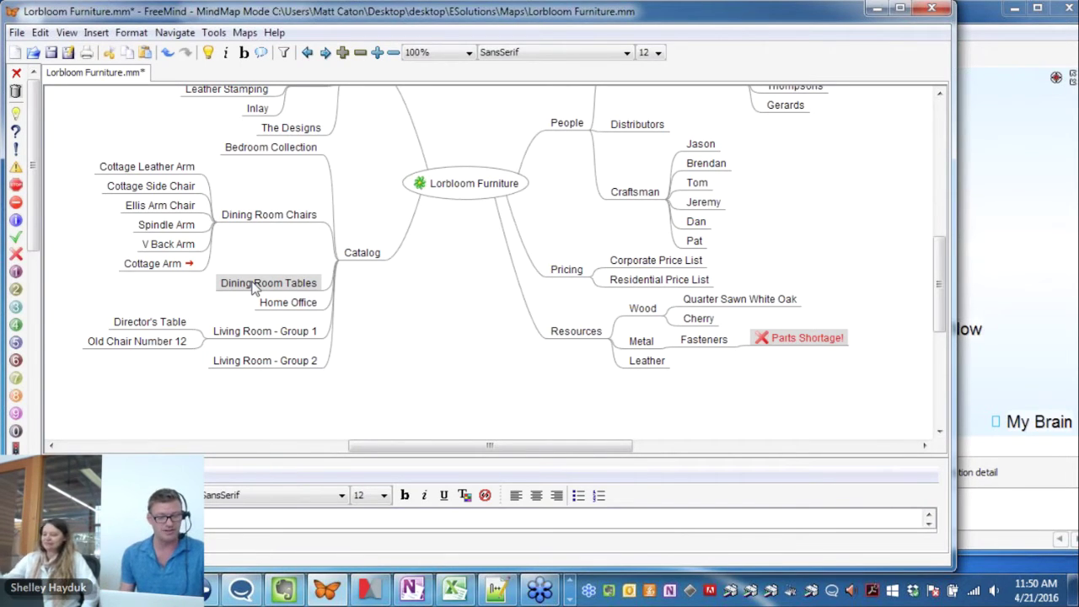
pyautogui.rightClick(254, 288)
pyautogui.moveTo(322, 502)
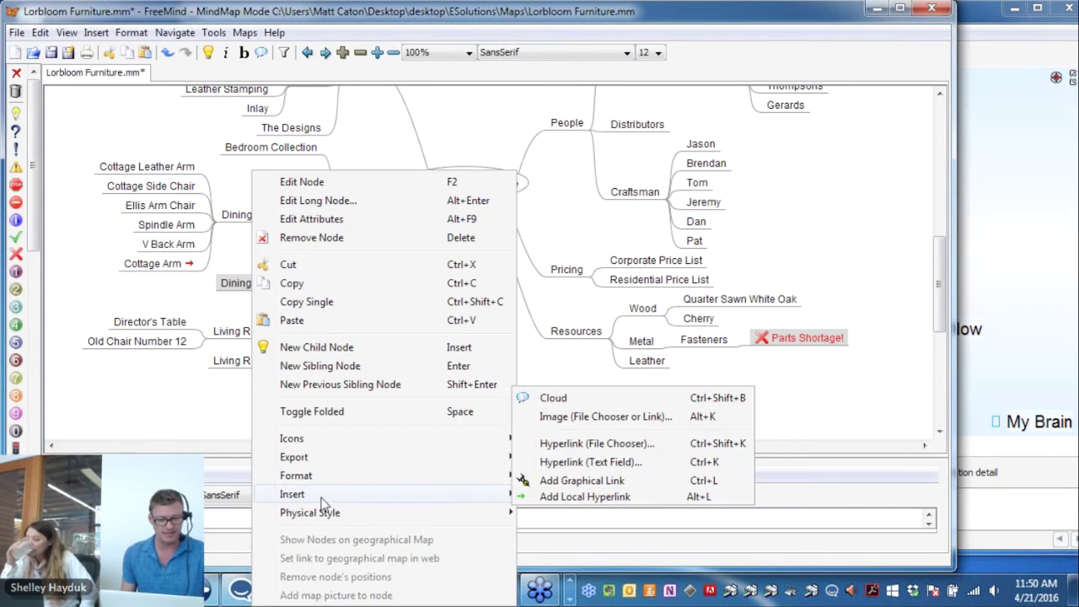
pyautogui.click(581, 481)
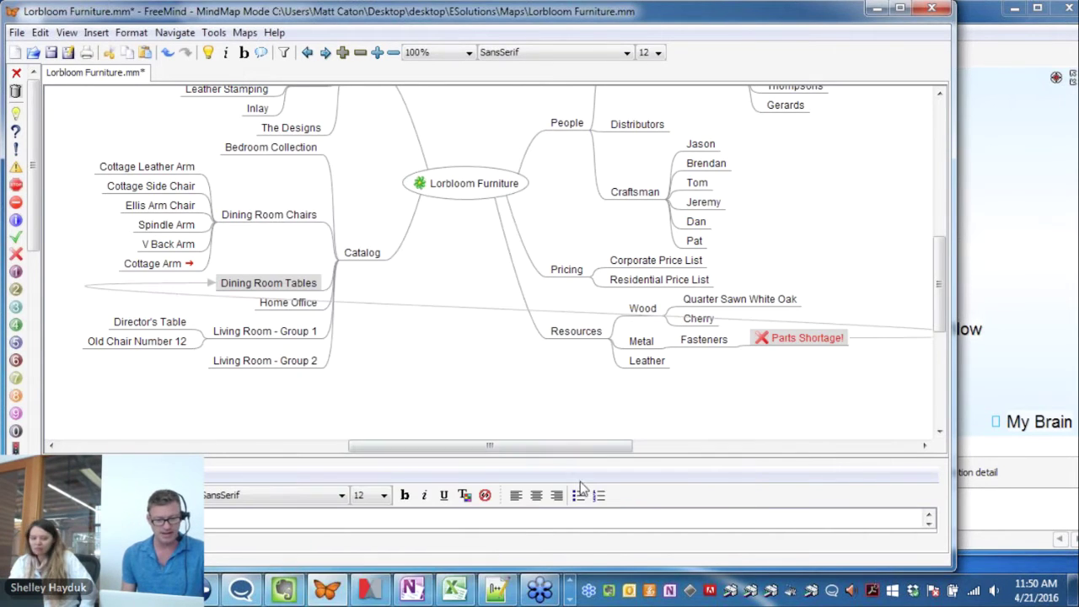
pyautogui.rightClick(249, 287)
pyautogui.press('Escape')
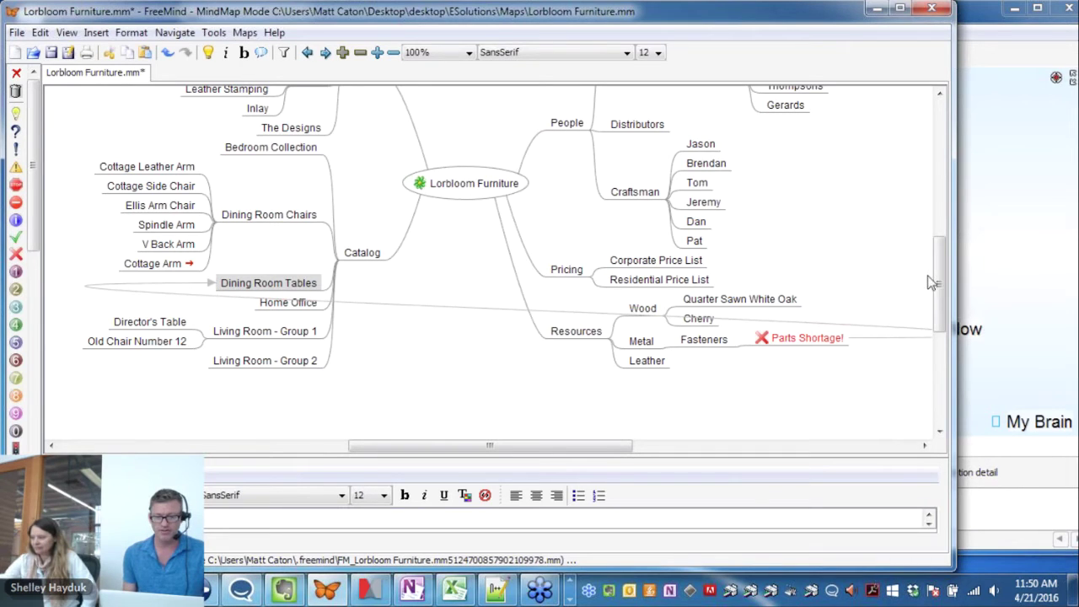
# Add a graphical link from the second customer under Individuals
pyautogui.scroll(3, 936, 282)
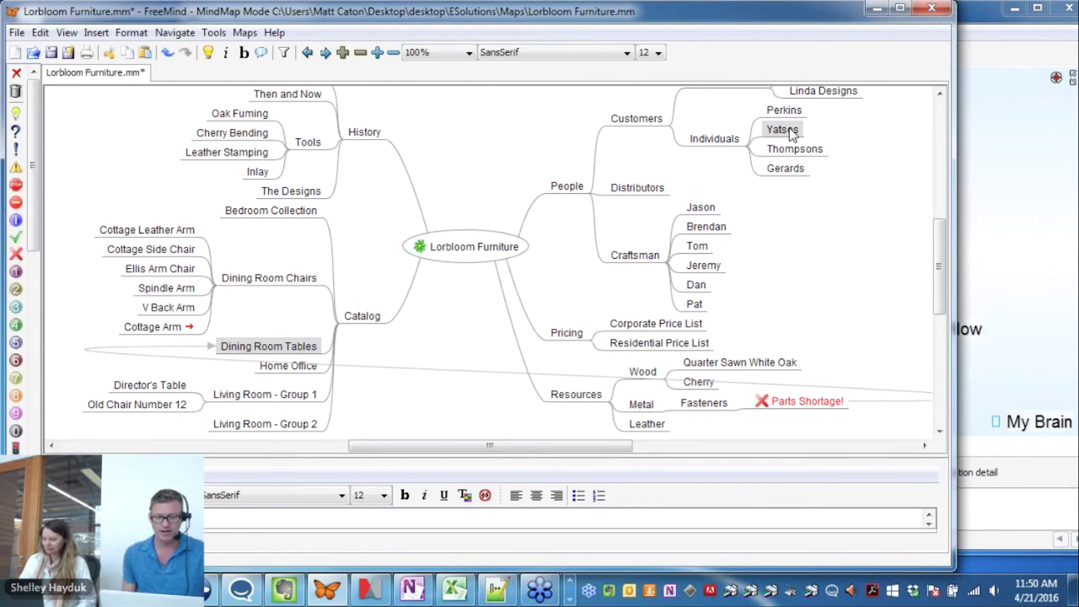
pyautogui.rightClick(790, 133)
pyautogui.moveTo(838, 455)
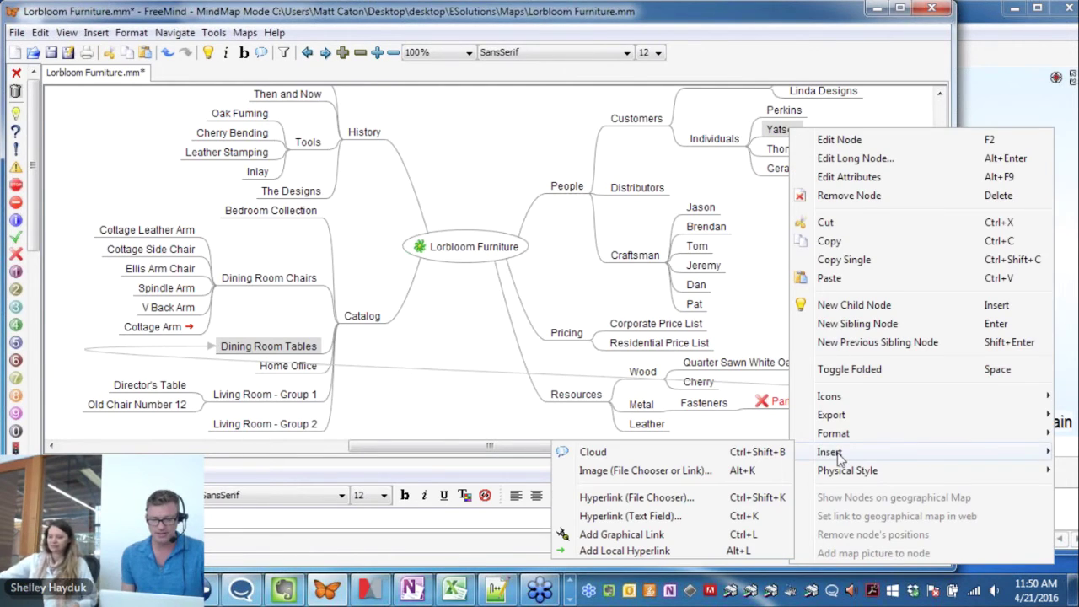
pyautogui.click(604, 534)
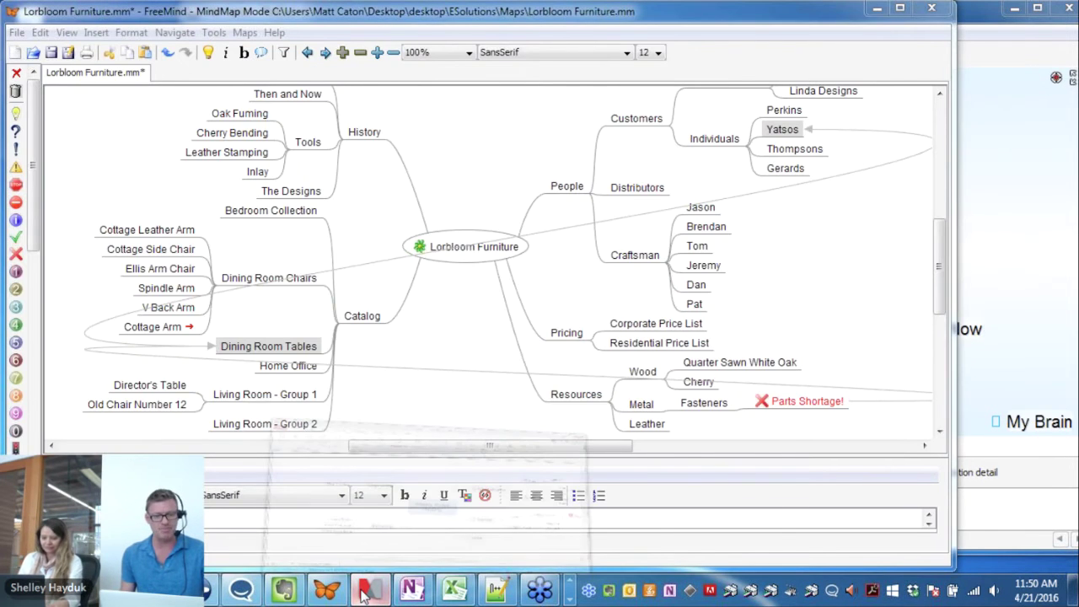
# Switch windows until TheBrain's My Brain window is in front
pyautogui.click(364, 594)
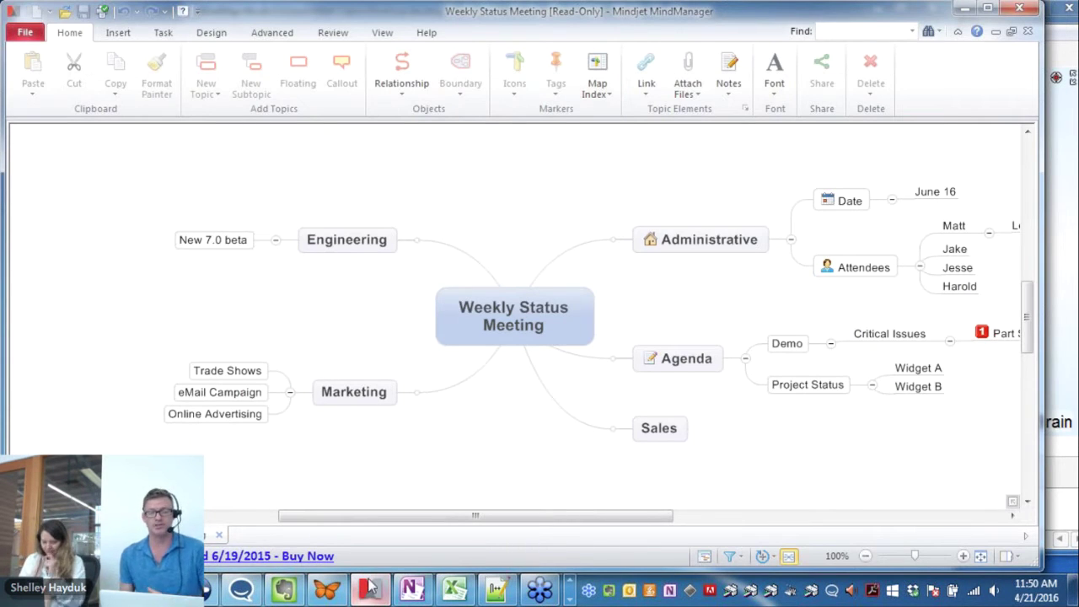
pyautogui.click(967, 14)
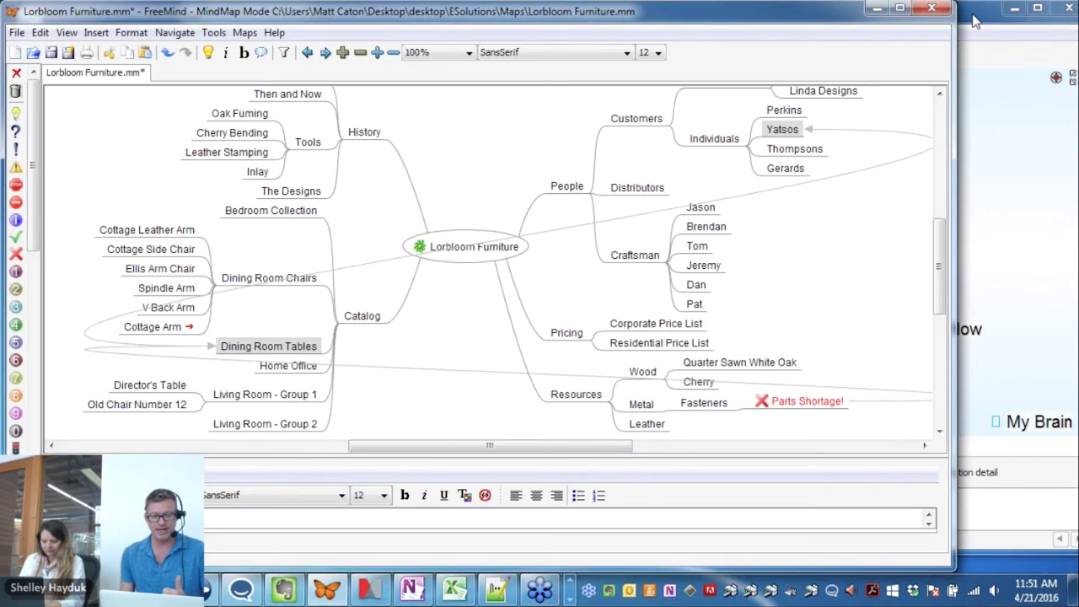
pyautogui.click(972, 22)
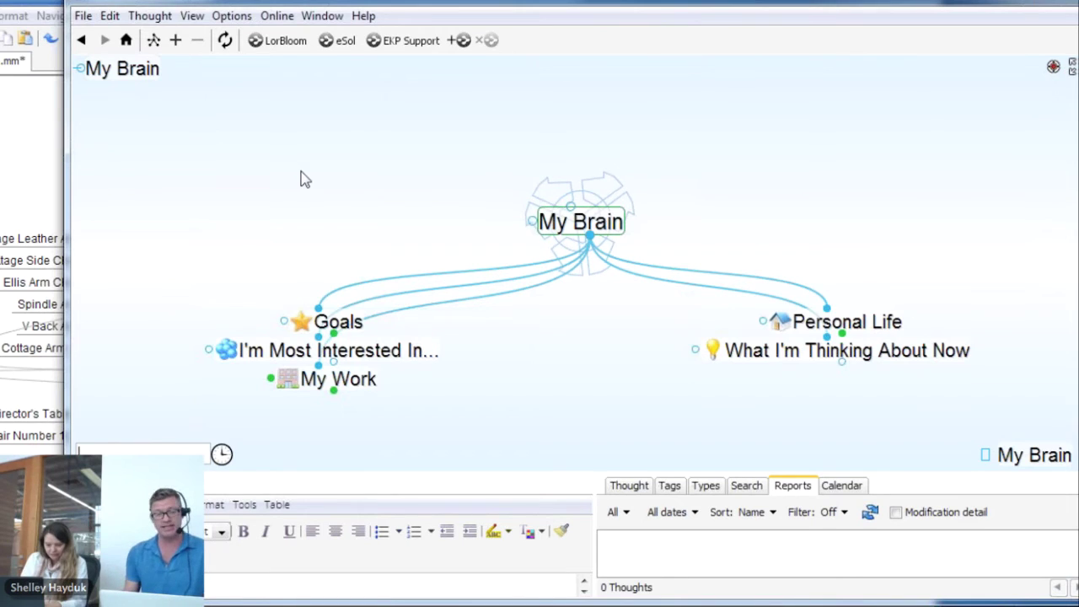
# Sync My Brain to TheBrain Cloud and switch to the Last Expanded layout
pyautogui.click(226, 42)
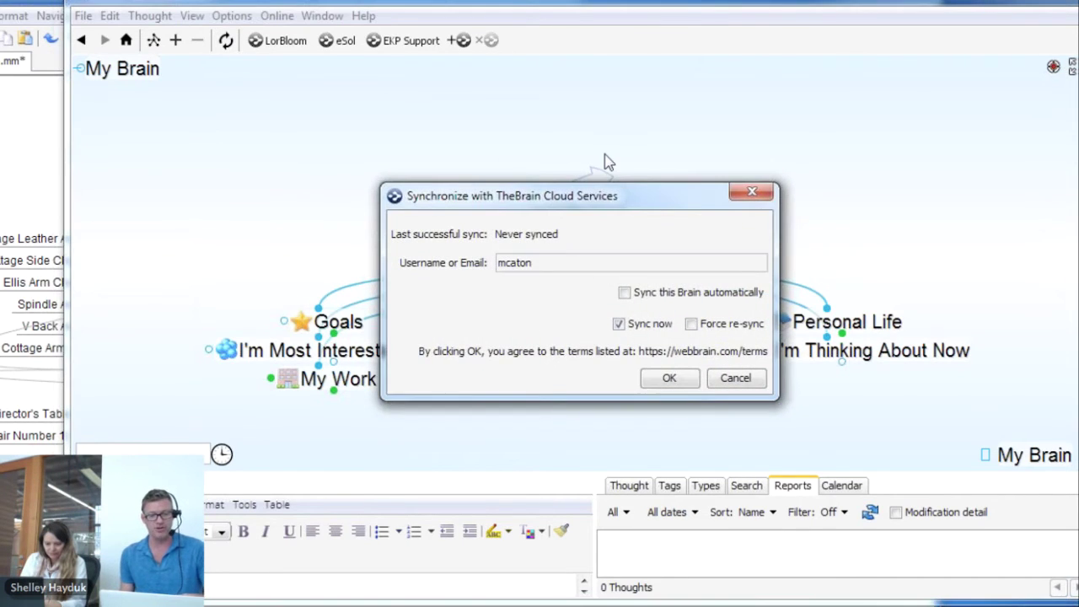
pyautogui.click(751, 193)
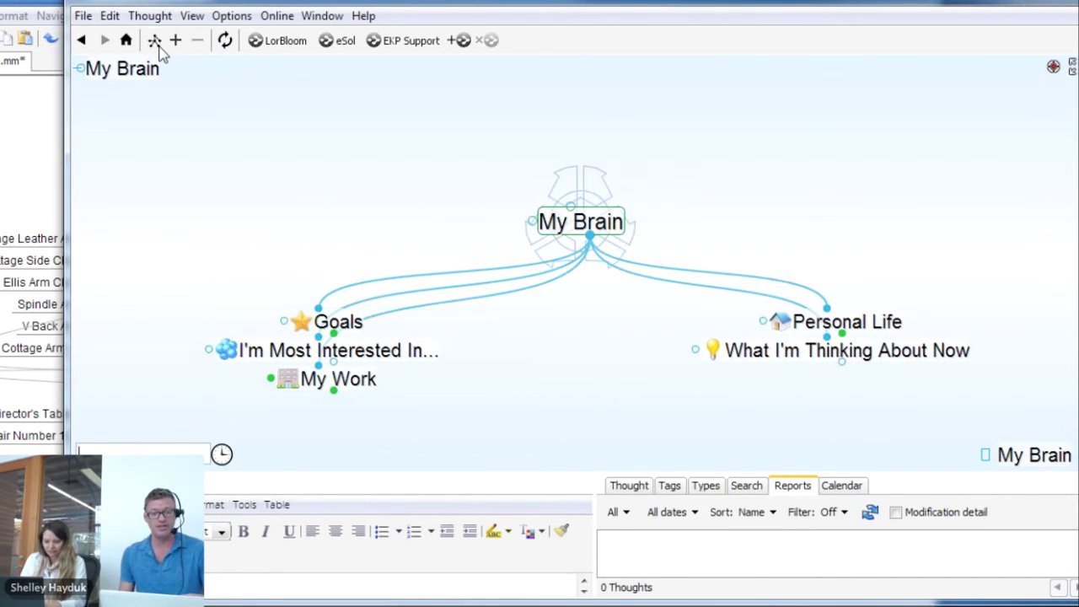
pyautogui.click(154, 41)
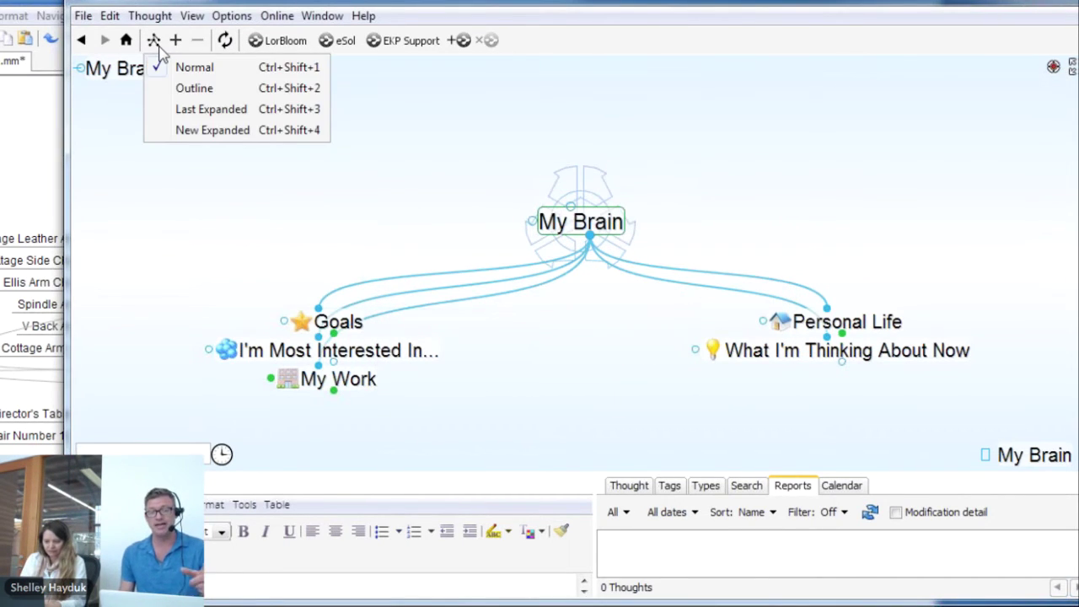
pyautogui.click(198, 118)
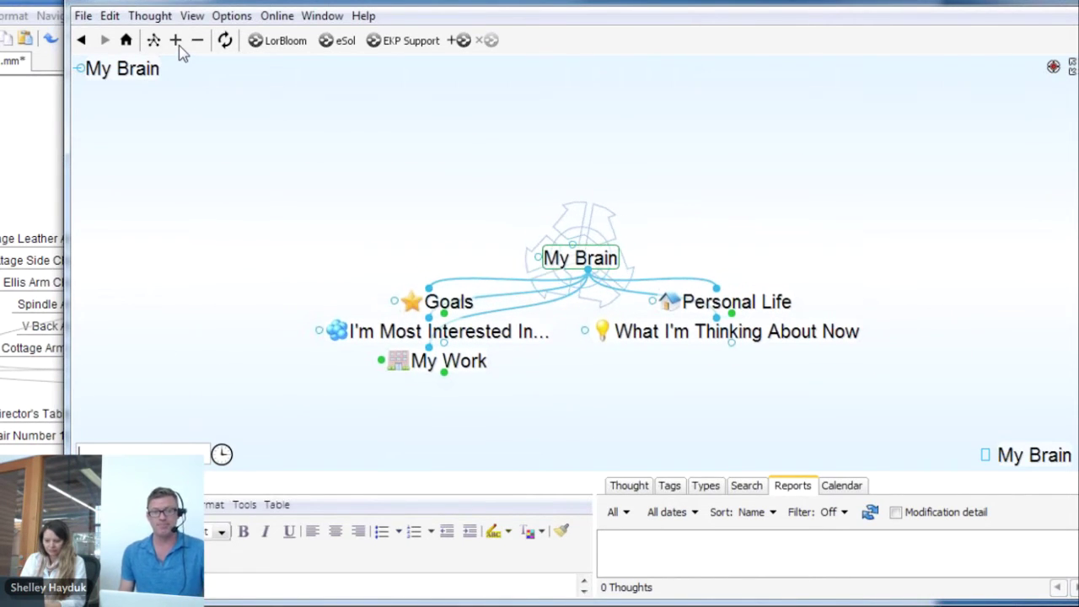
# Expand all child thoughts, return to Normal layout, and centre on My Work
pyautogui.click(177, 41)
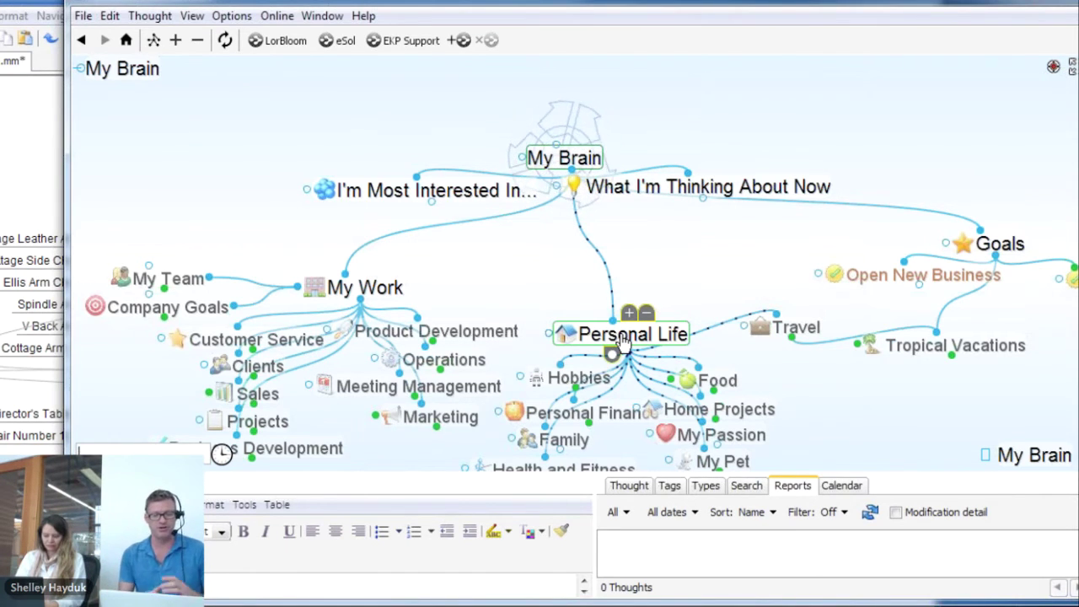
pyautogui.click(153, 40)
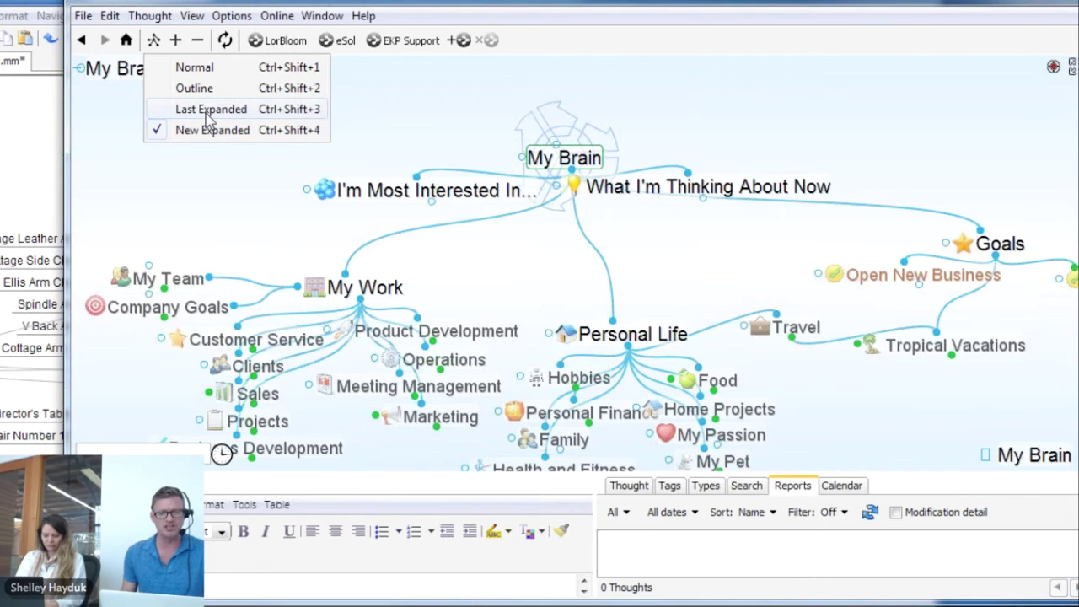
pyautogui.click(193, 69)
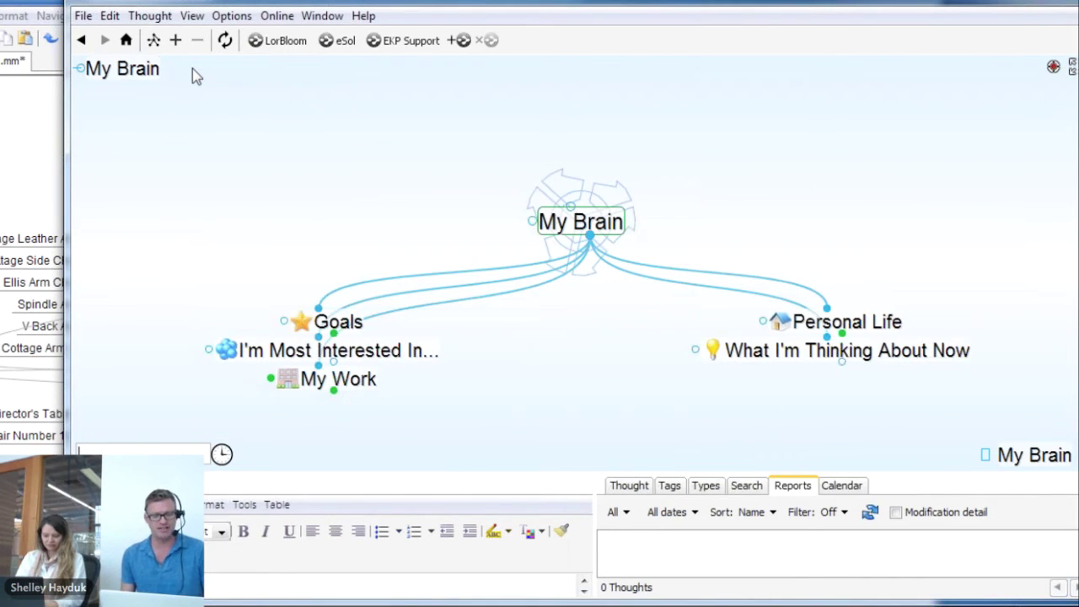
pyautogui.click(338, 380)
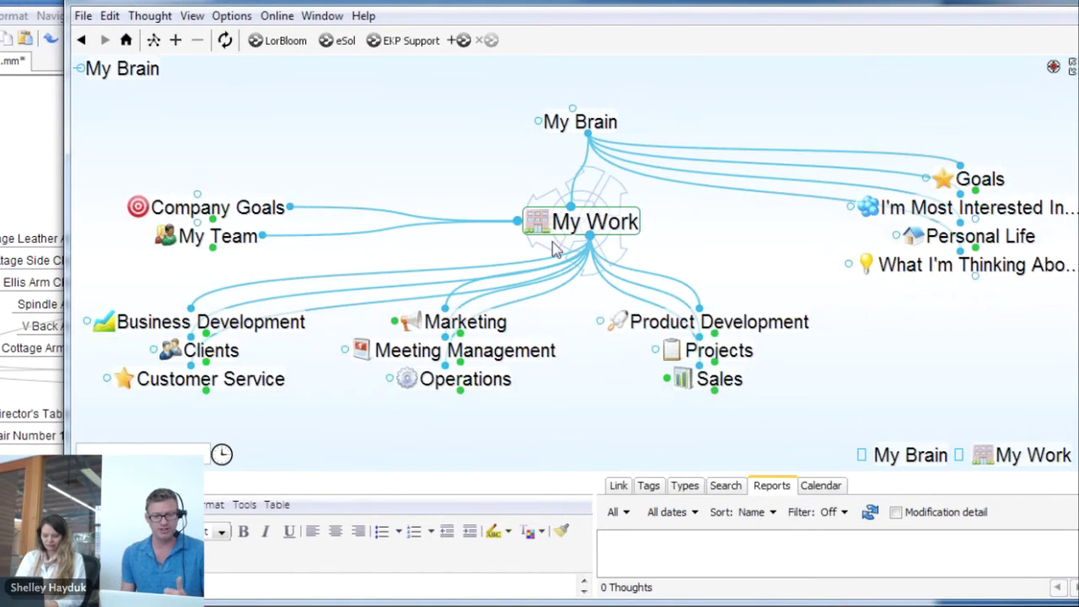
# Create a 'New Company' child thought under My Work, then return to the FreeMind Lorbloom Furniture map
pyautogui.moveTo(590, 238); pyautogui.dragTo(596, 398)
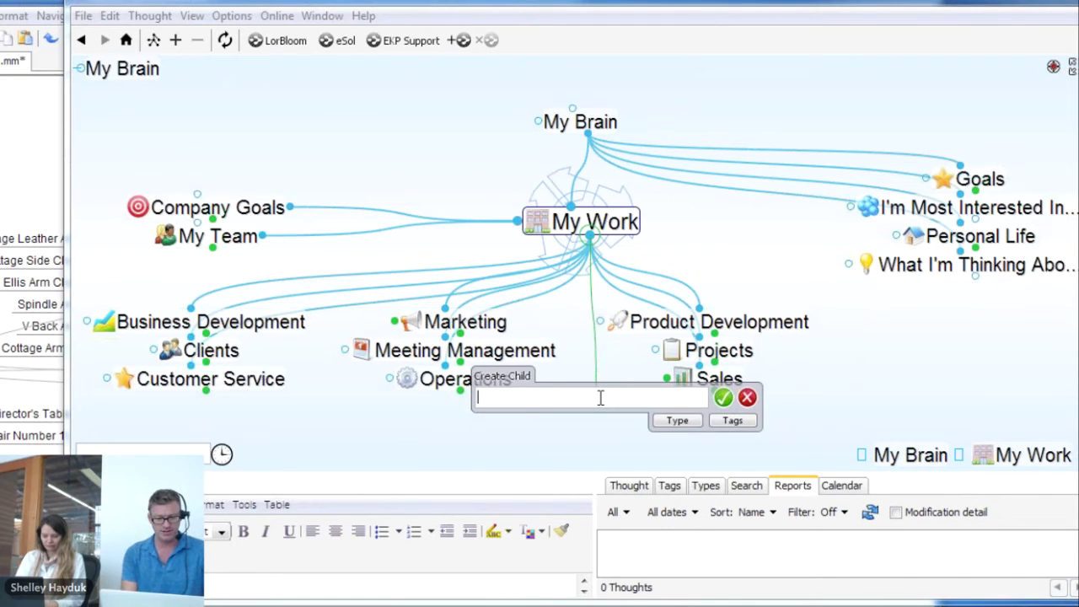
pyautogui.write('New Company')
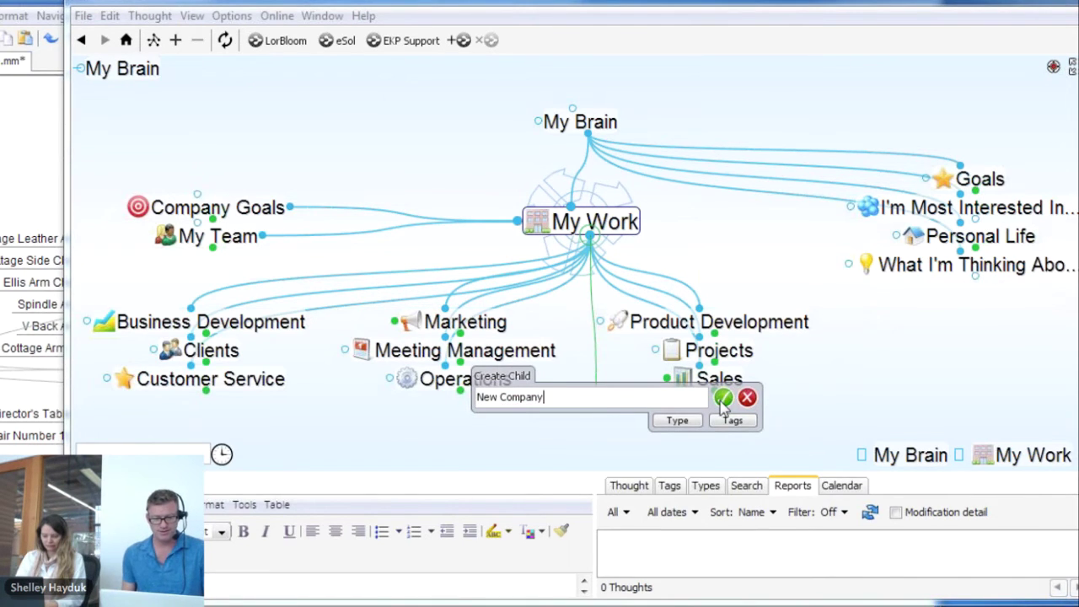
pyautogui.click(723, 399)
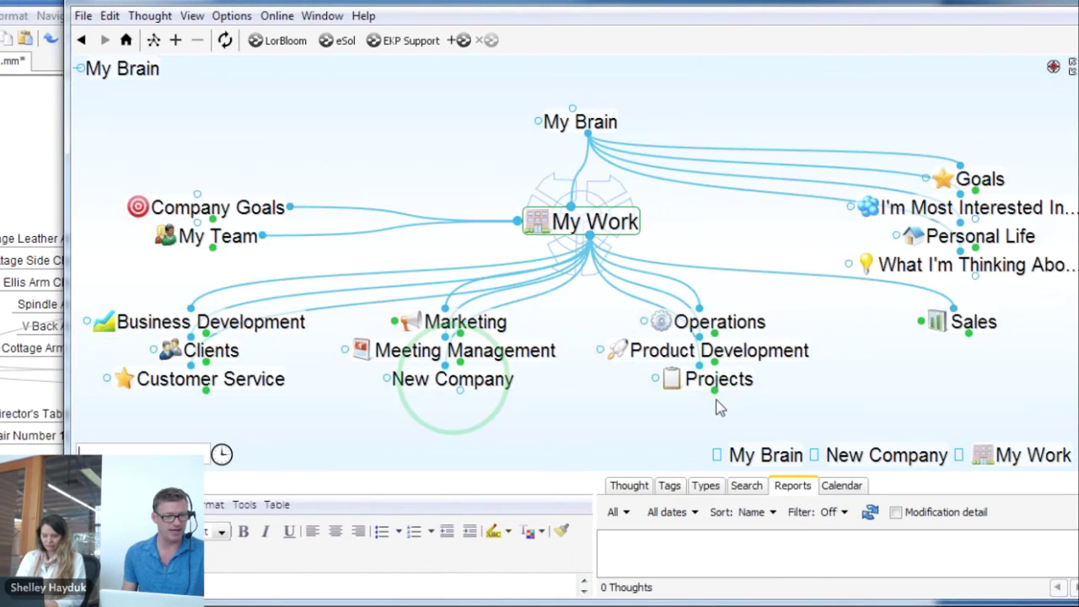
pyautogui.click(2, 110)
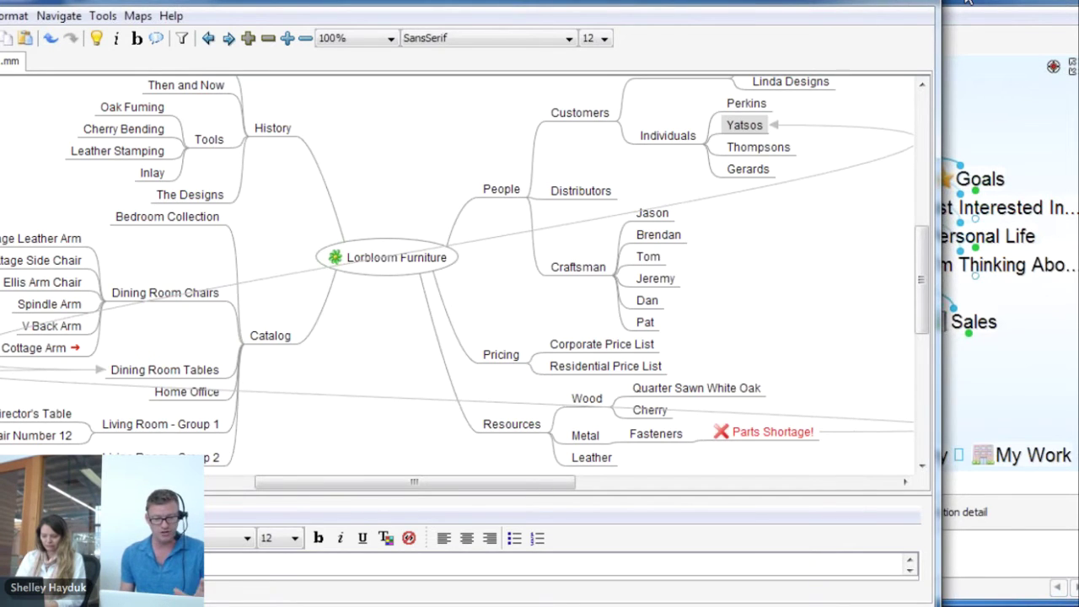
# With New Company active, import desktop > ESolutions > Maps > Lorbloom Furniture.mm as a FreeMind file
pyautogui.hotkey('alt', 'Tab')
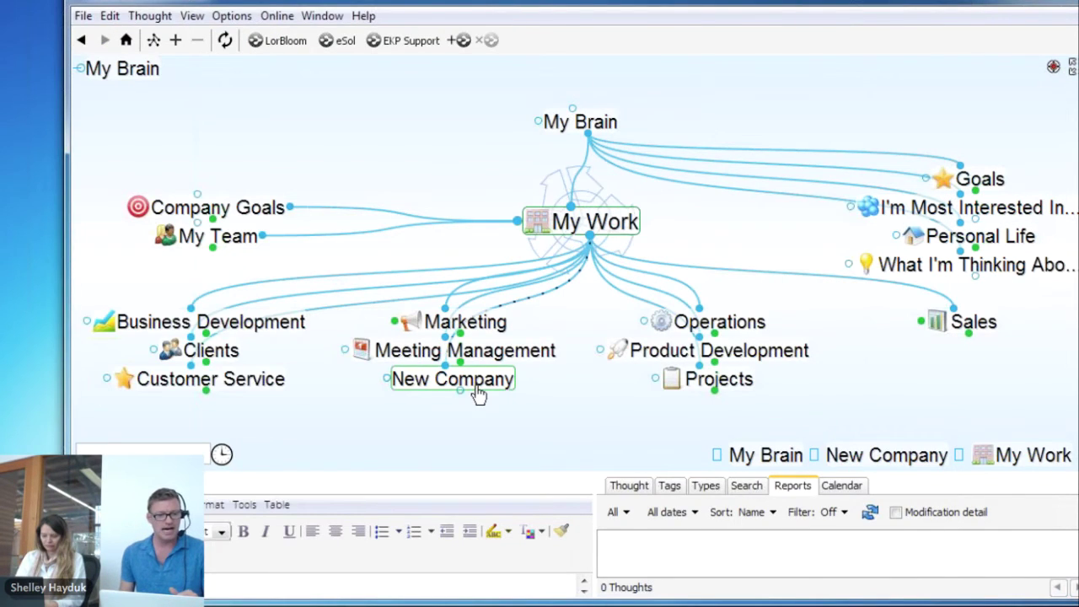
pyautogui.click(476, 386)
pyautogui.click(85, 15)
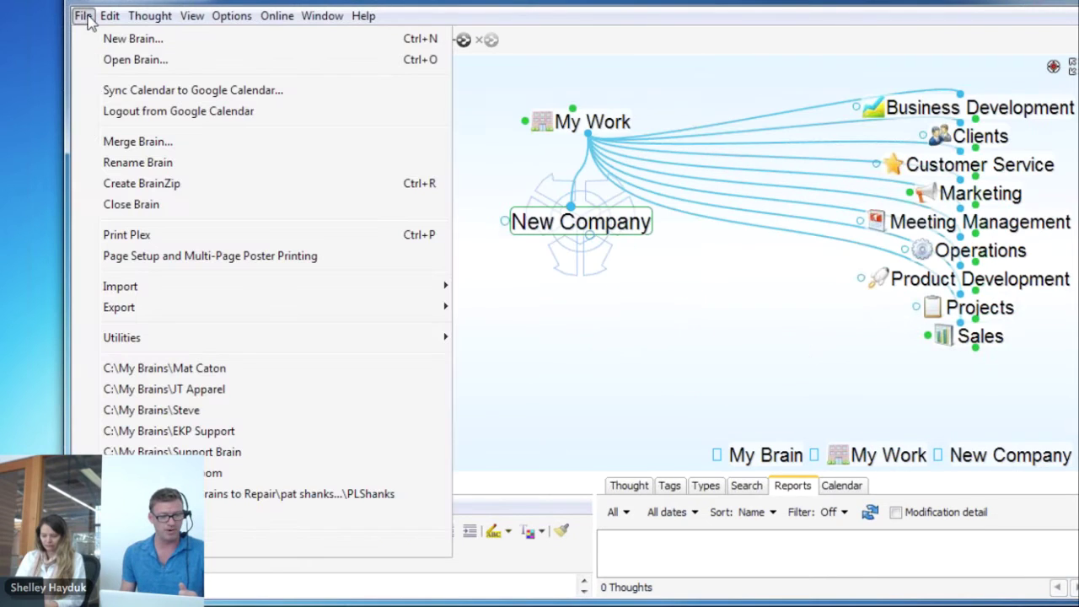
pyautogui.moveTo(116, 292)
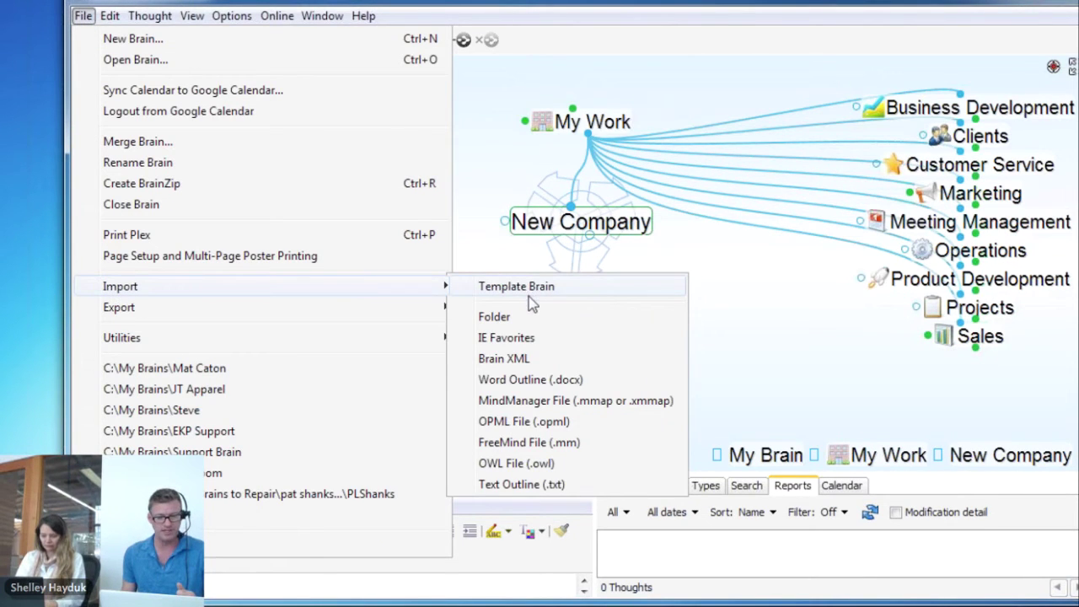
pyautogui.click(536, 444)
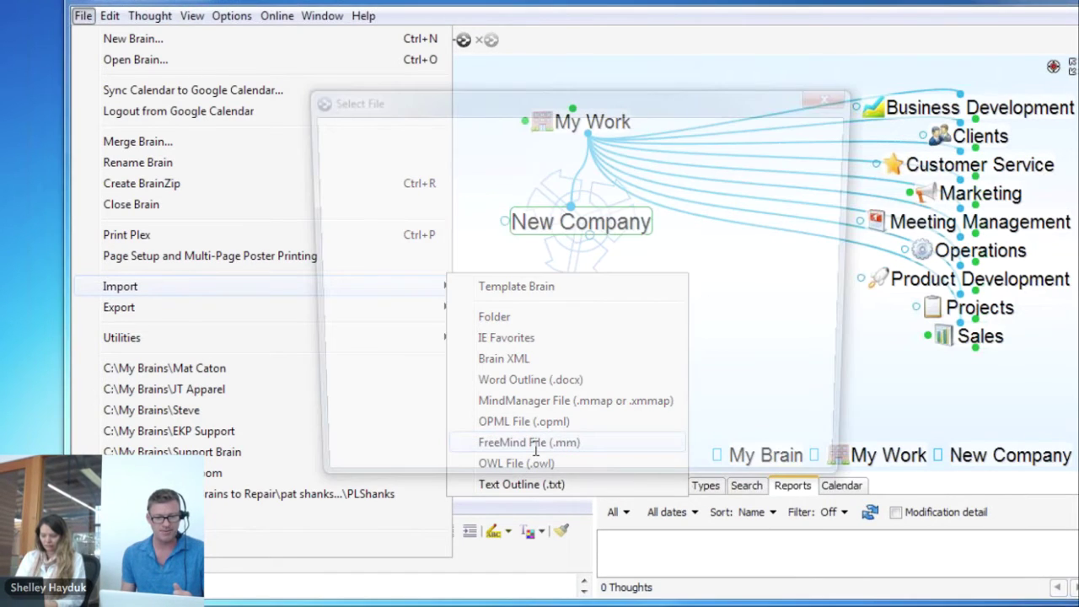
pyautogui.doubleClick(446, 241)
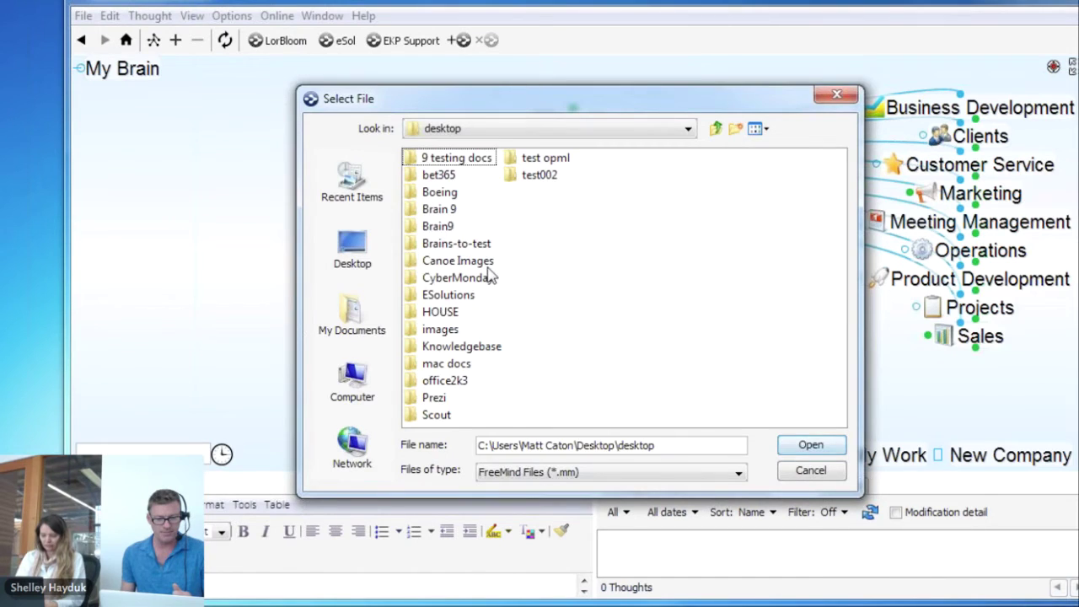
pyautogui.click(440, 299)
pyautogui.doubleClick(442, 299)
pyautogui.doubleClick(437, 259)
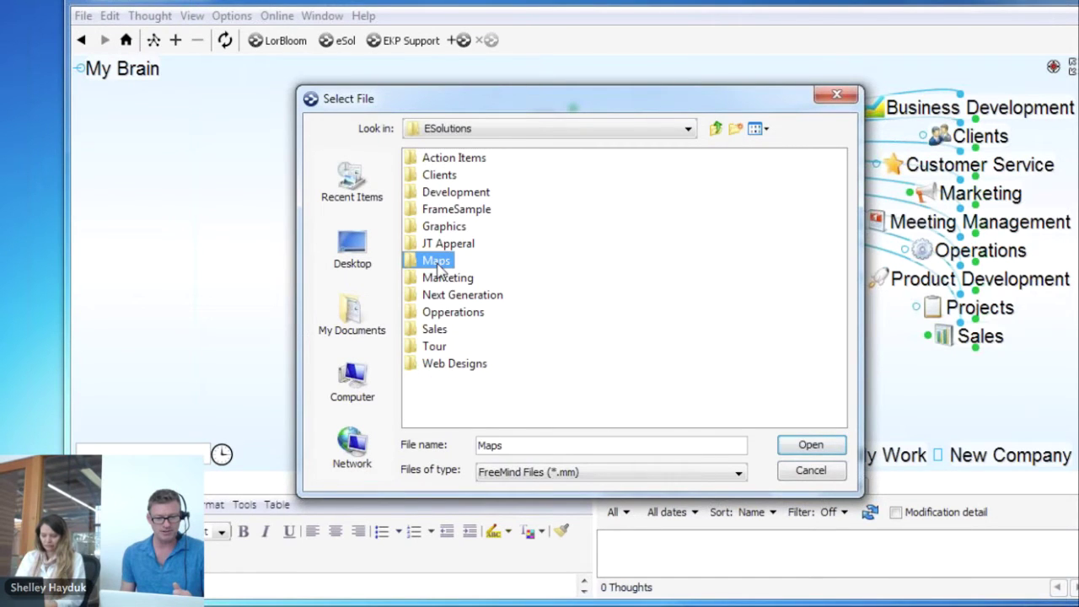
pyautogui.click(453, 213)
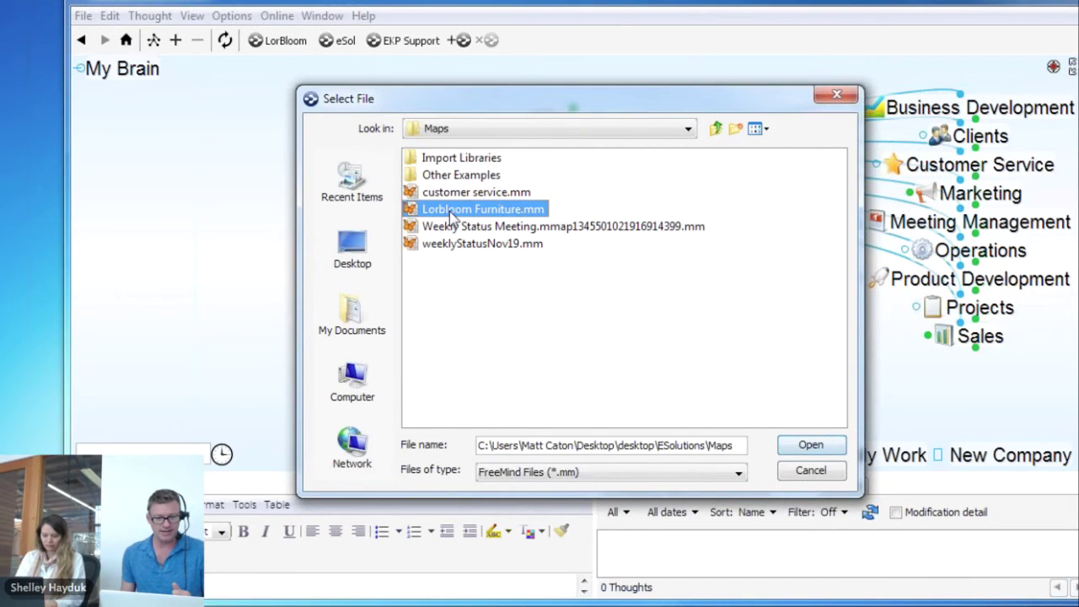
pyautogui.click(816, 448)
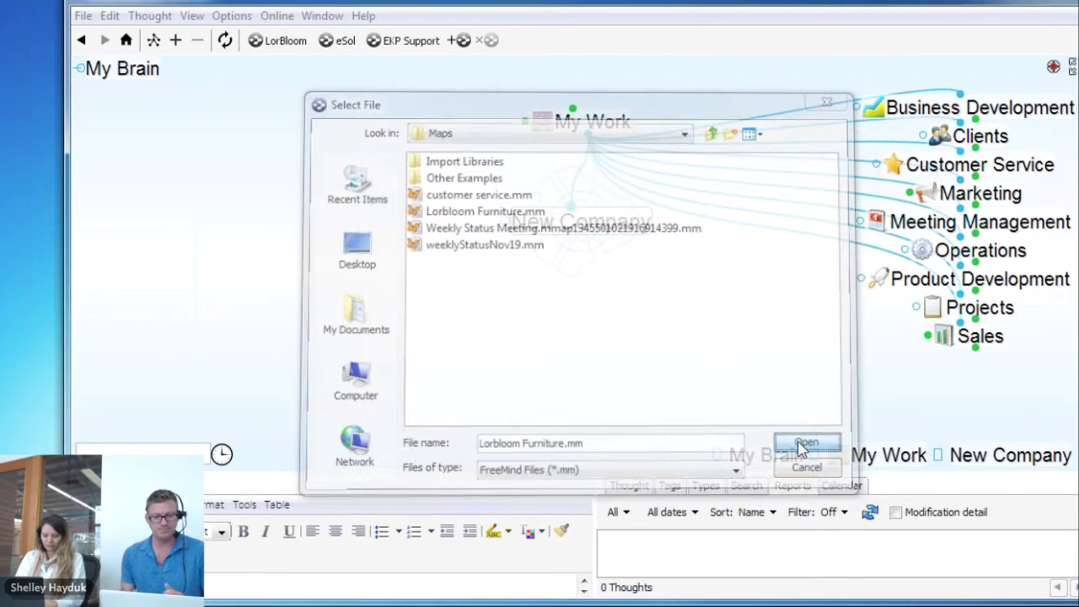
pyautogui.click(546, 321)
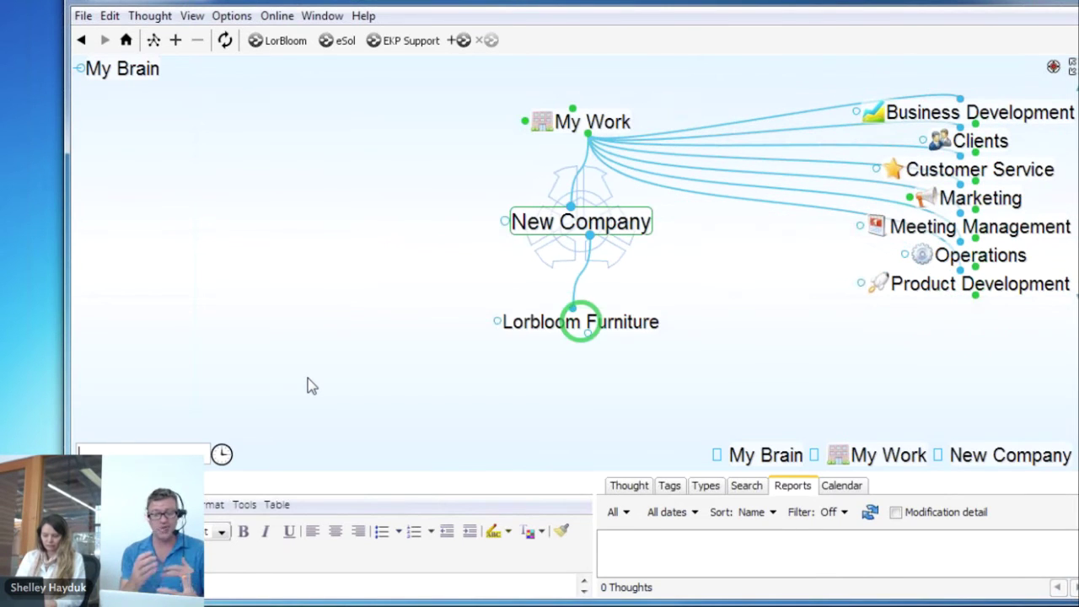
# Browse from Lorbloom Furniture through Resources, Metal and Fasteners to Parts Shortage!
pyautogui.click(641, 325)
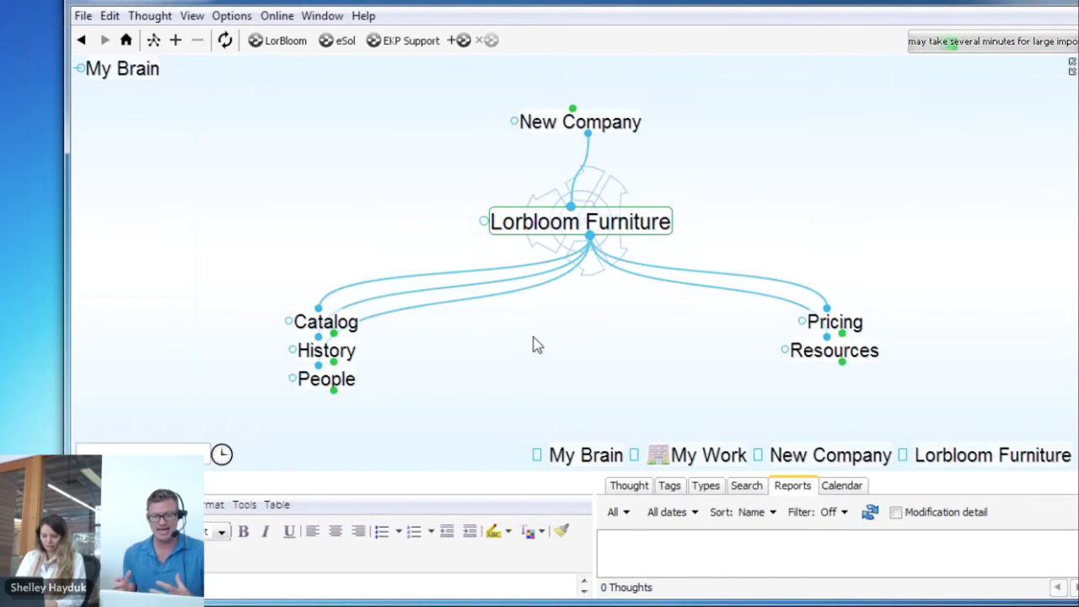
pyautogui.click(823, 361)
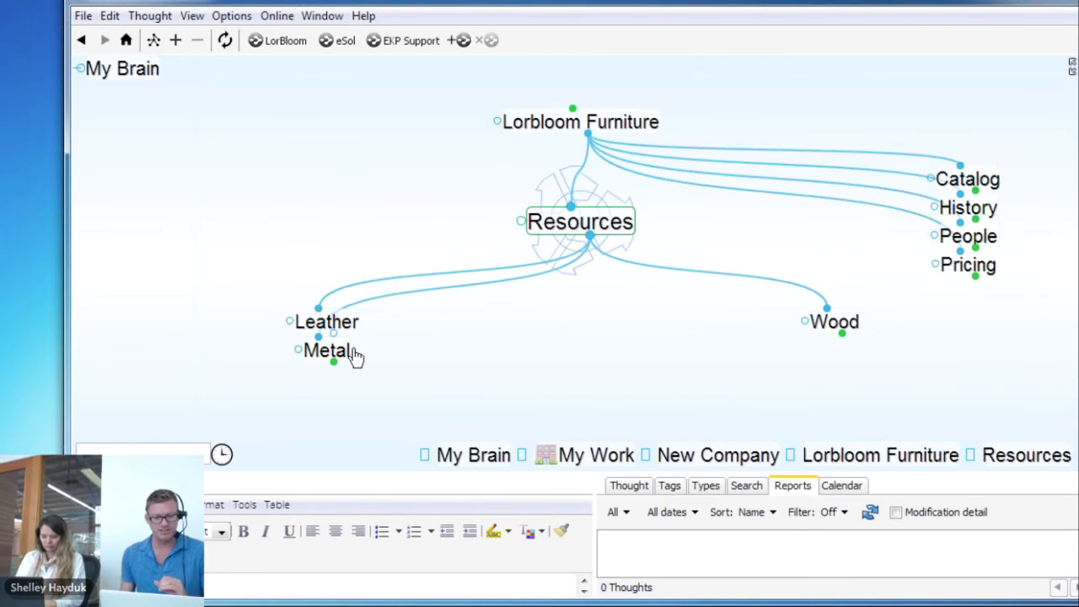
pyautogui.click(353, 356)
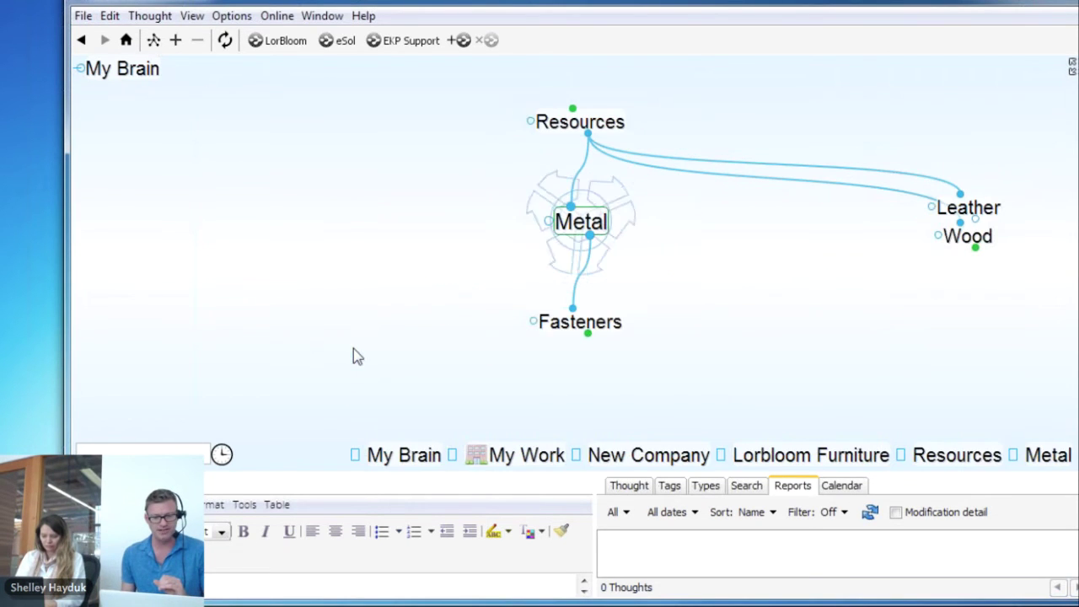
pyautogui.click(614, 329)
pyautogui.click(615, 329)
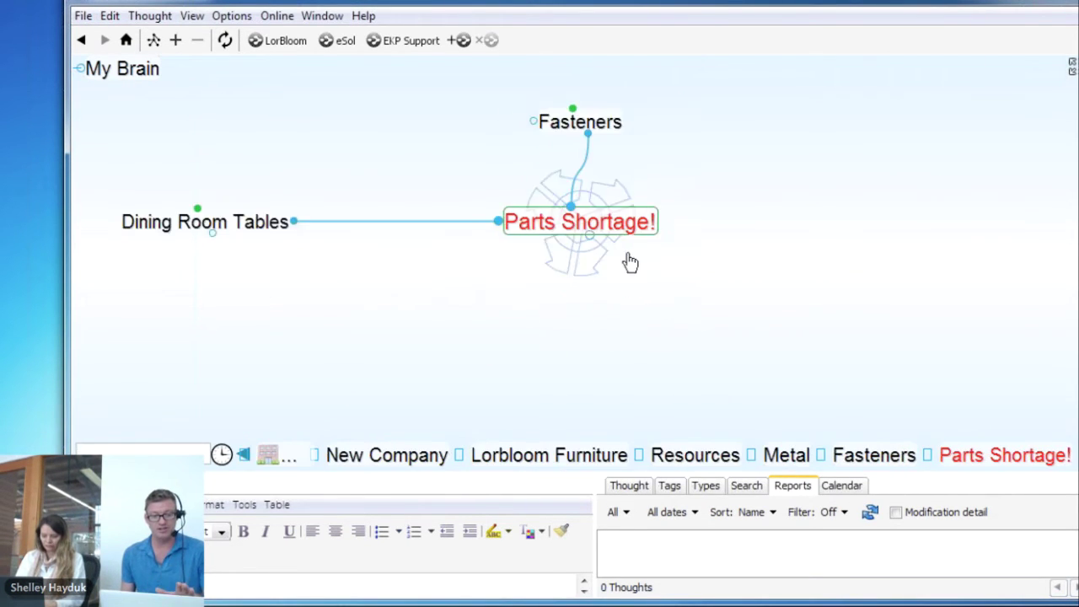
# Follow links to Dining Room Tables and Yatsos, then go to Catalog, History and Materials
pyautogui.click(208, 225)
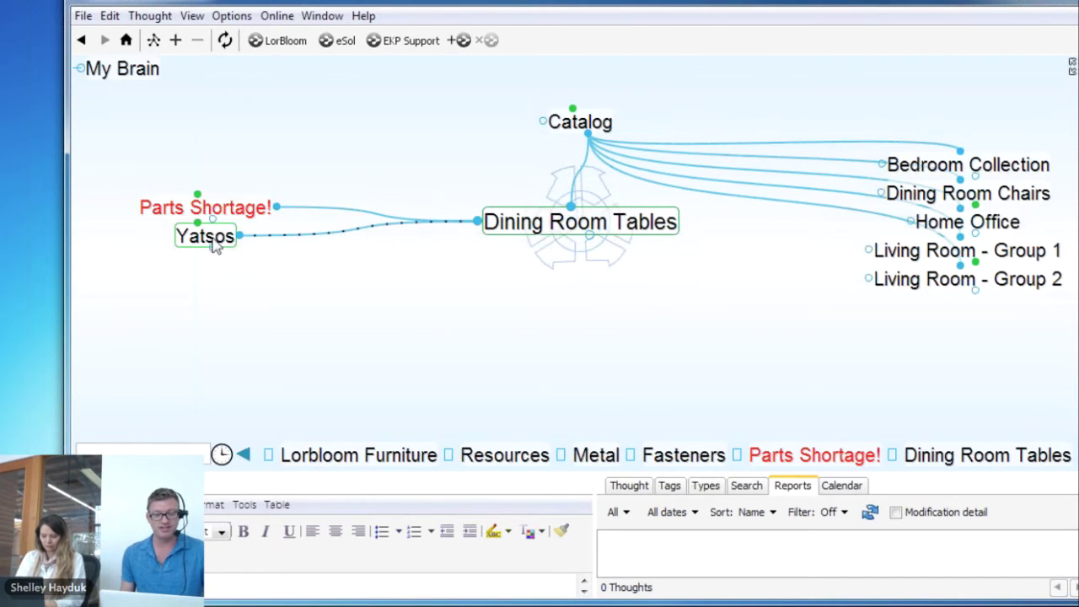
pyautogui.click(212, 241)
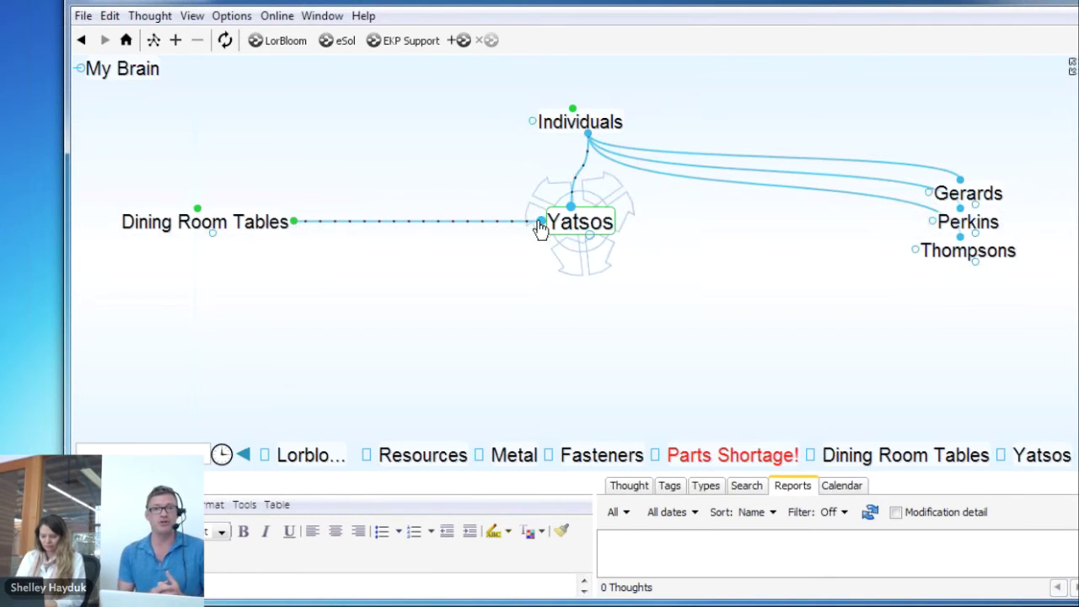
pyautogui.click(286, 221)
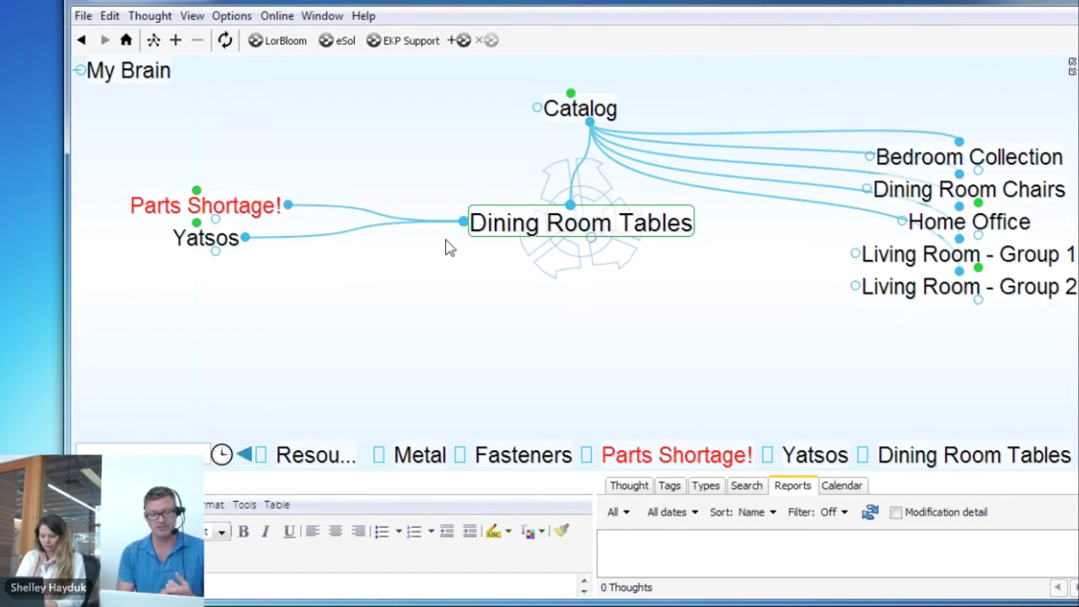
pyautogui.click(580, 108)
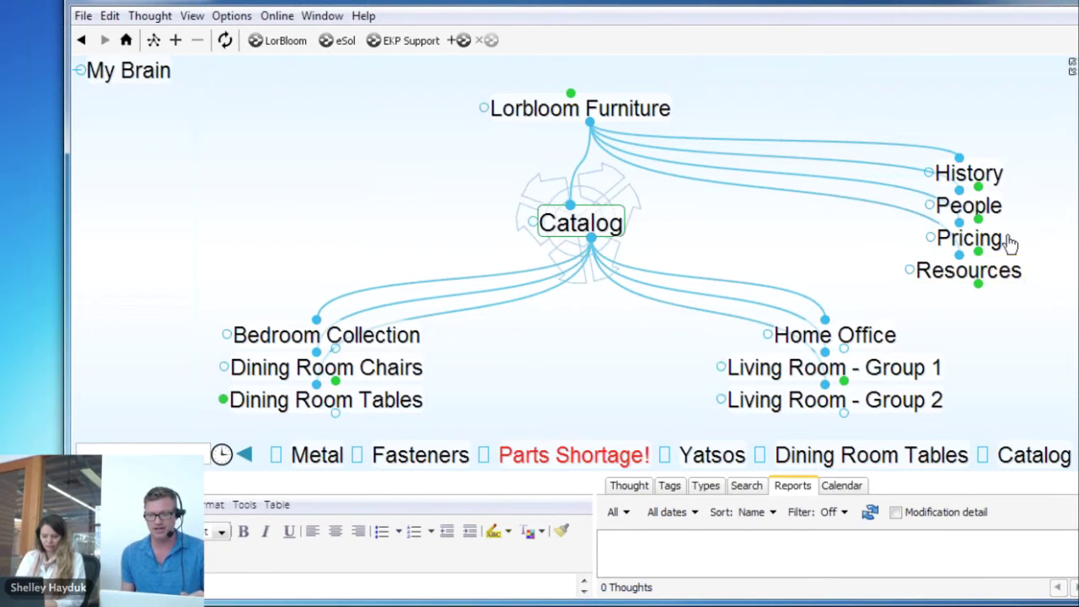
pyautogui.click(982, 177)
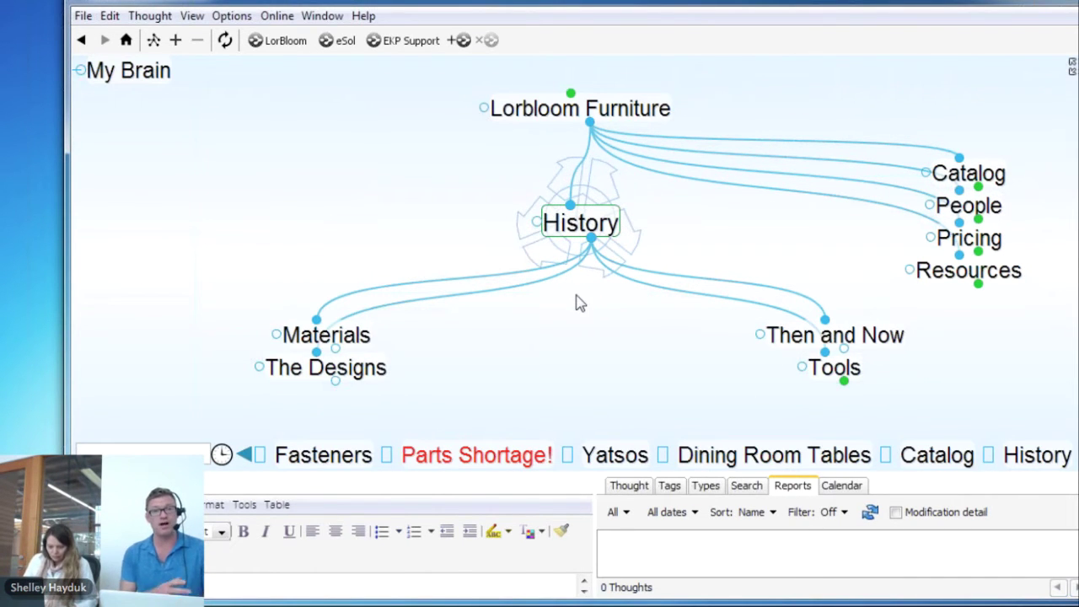
pyautogui.click(362, 339)
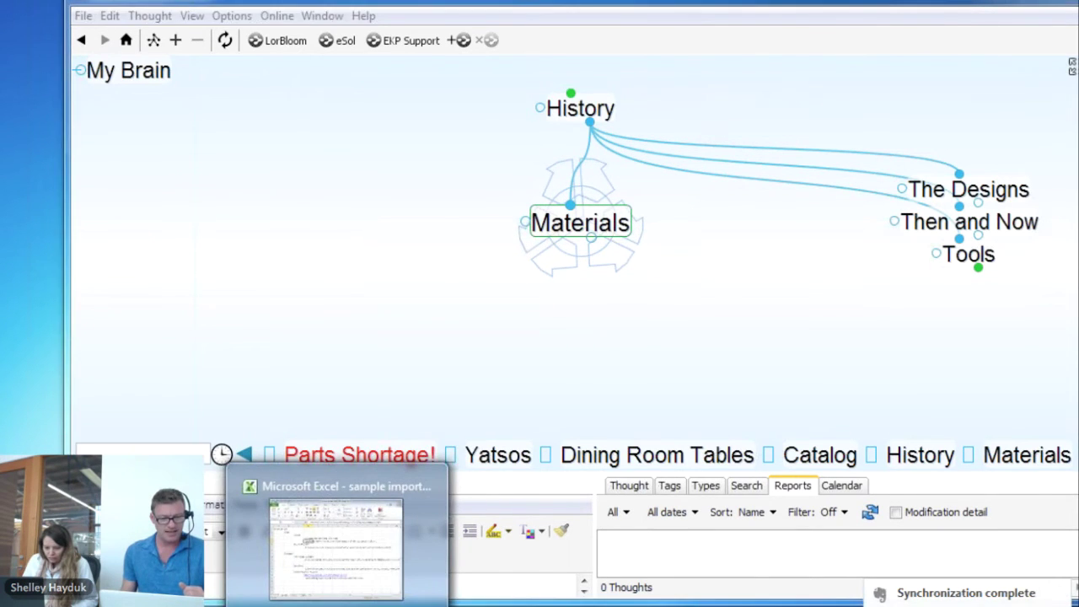
# Copy cells A1:E18 of the Green People outline in sample import.xlsx
pyautogui.click(329, 539)
pyautogui.moveTo(327, 8); pyautogui.dragTo(266, 27)
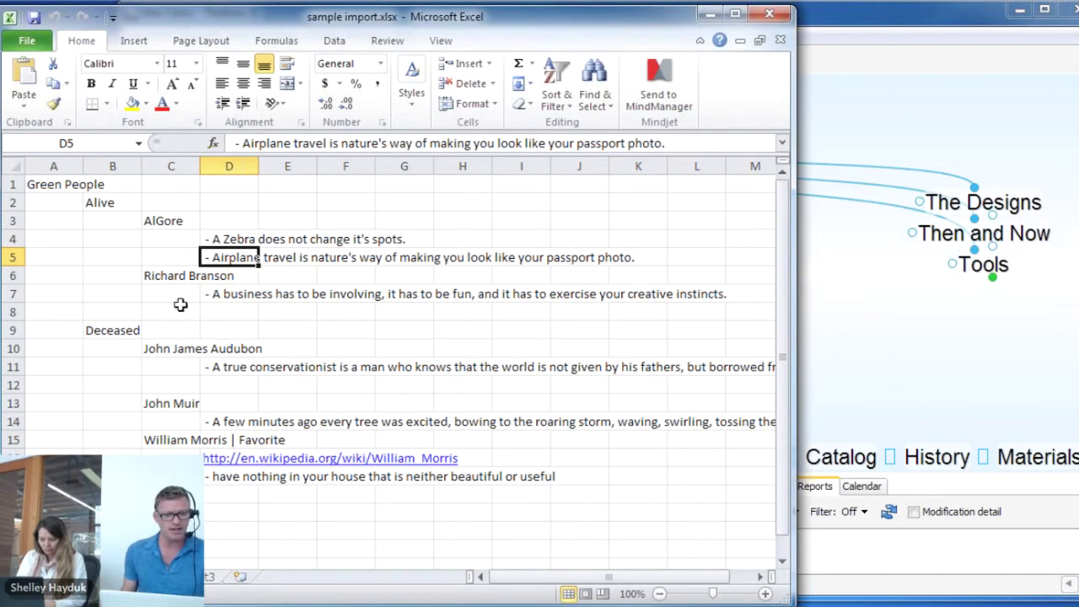
pyautogui.moveTo(36, 184); pyautogui.dragTo(272, 494)
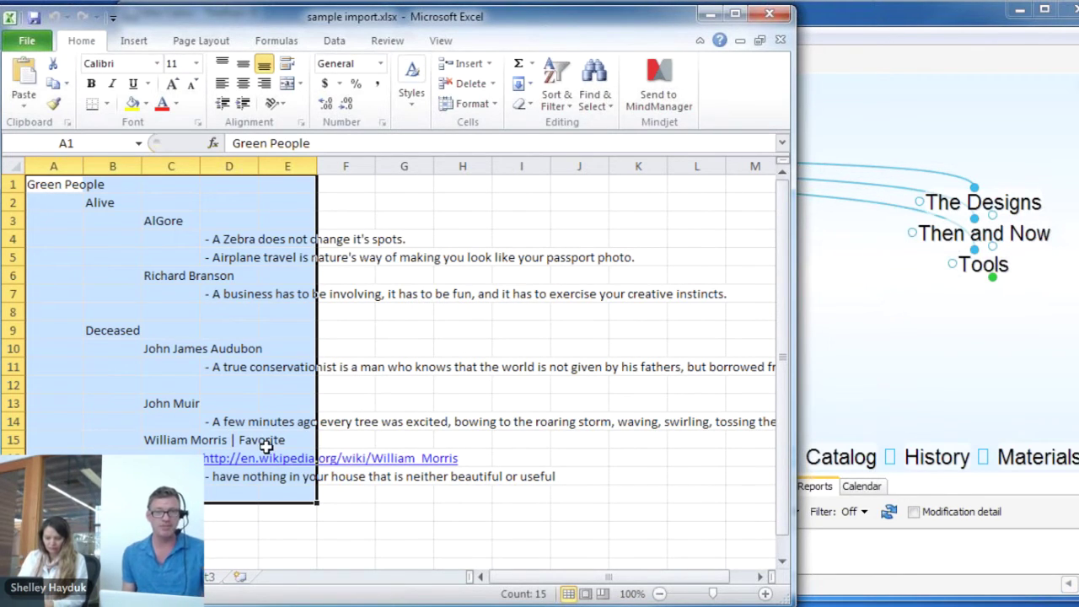
pyautogui.rightClick(181, 310)
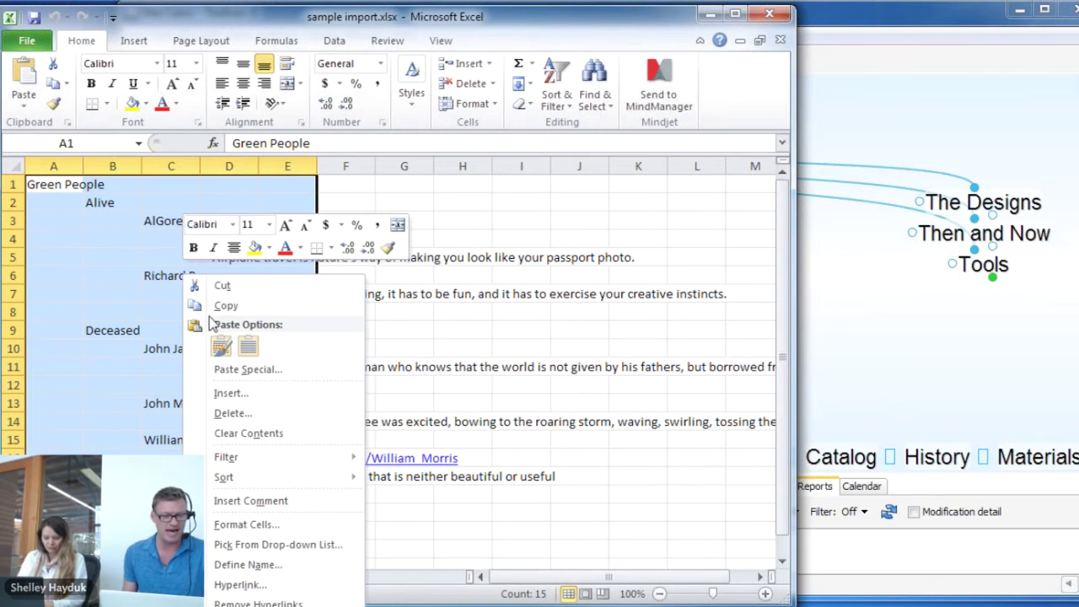
pyautogui.click(241, 310)
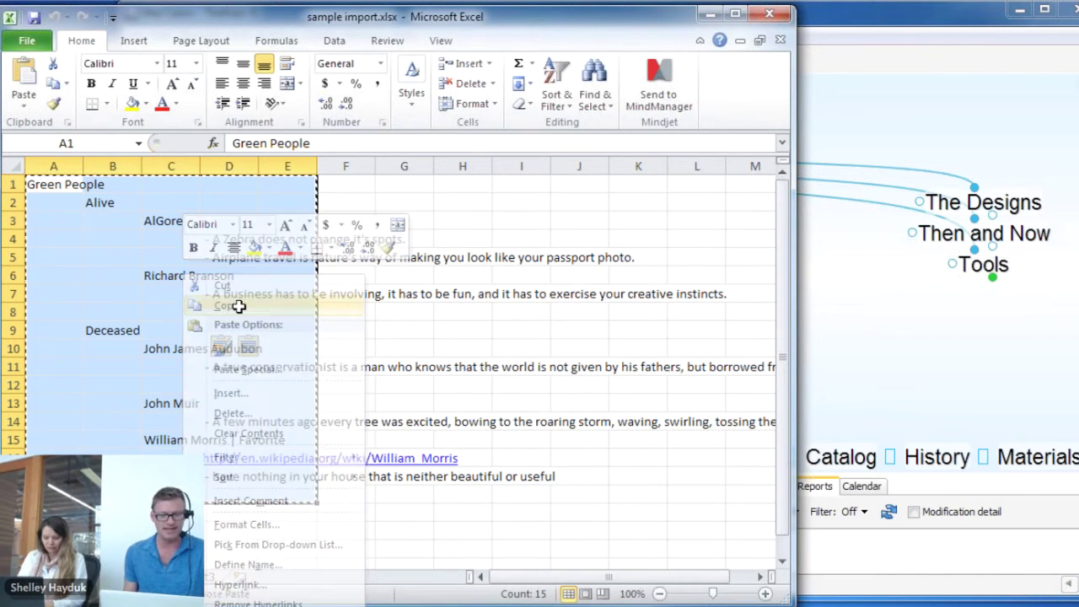
pyautogui.click(884, 336)
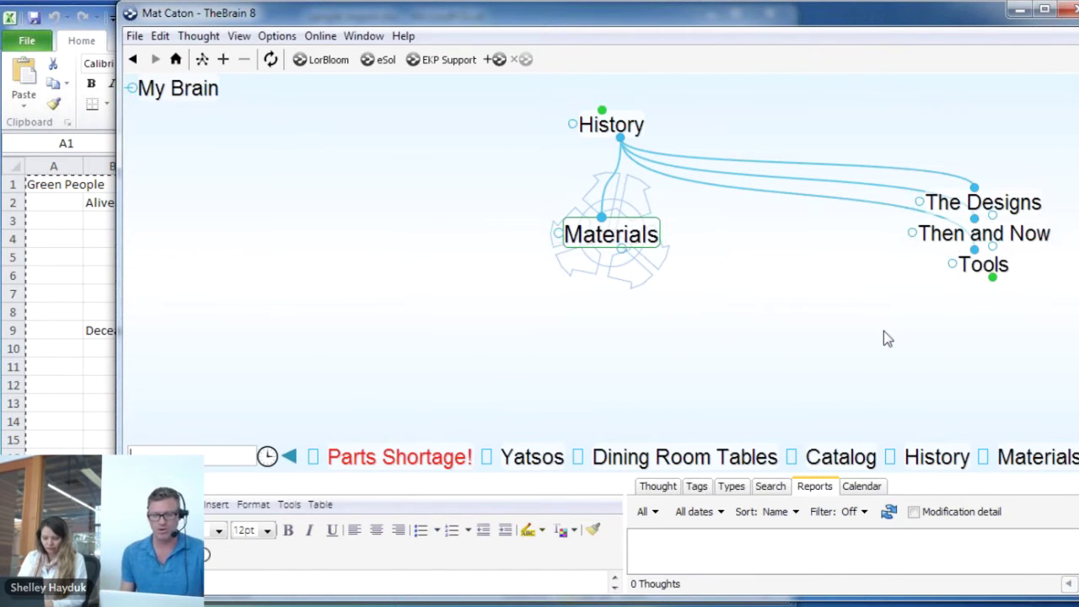
# Paste the copied outline under Materials, accepting the format warning
pyautogui.rightClick(579, 350)
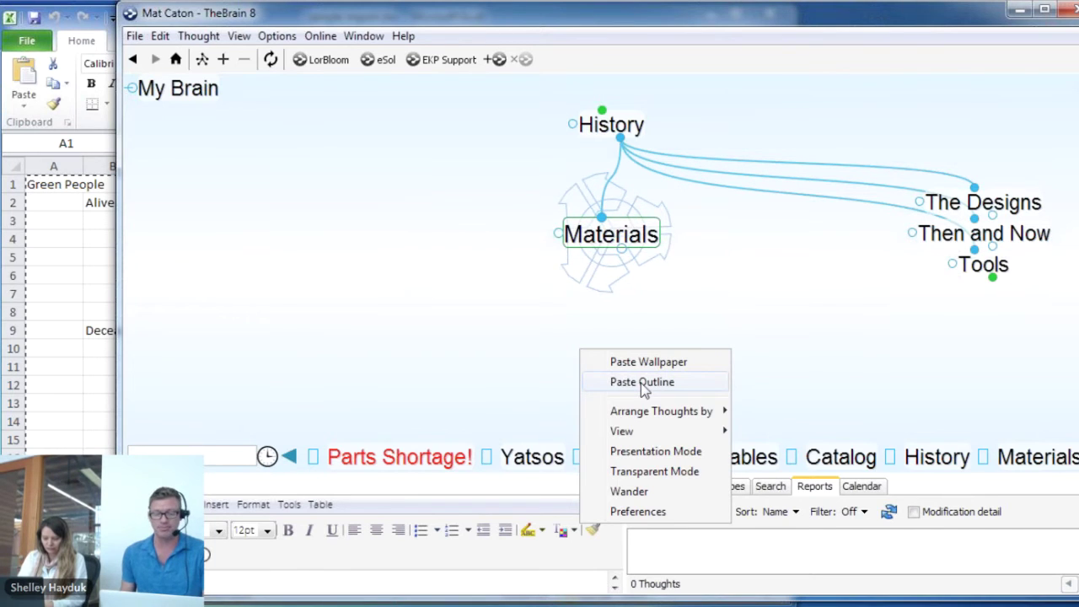
pyautogui.click(641, 383)
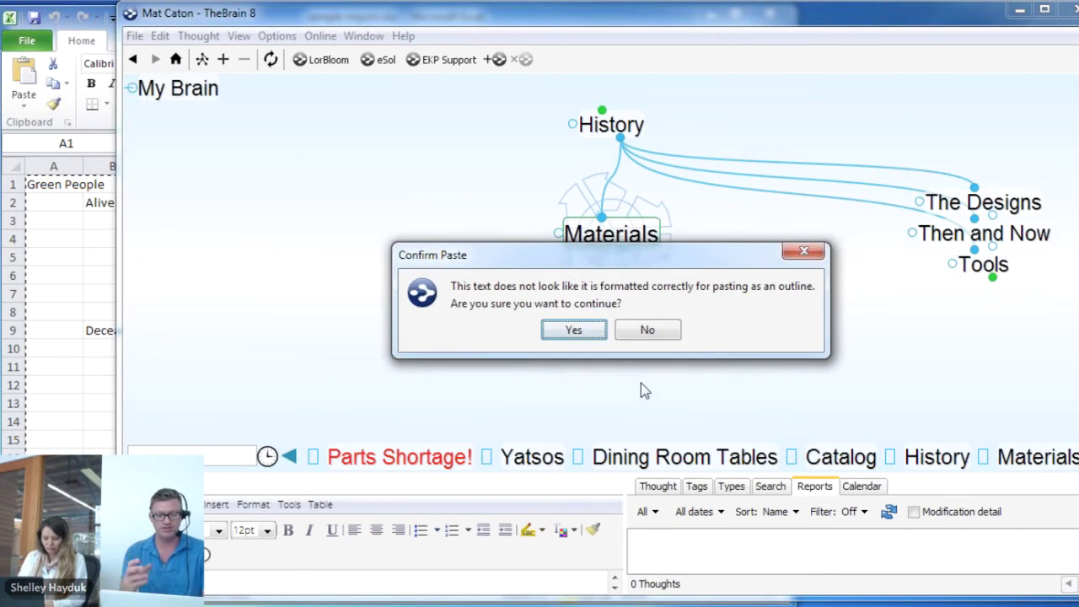
pyautogui.click(573, 330)
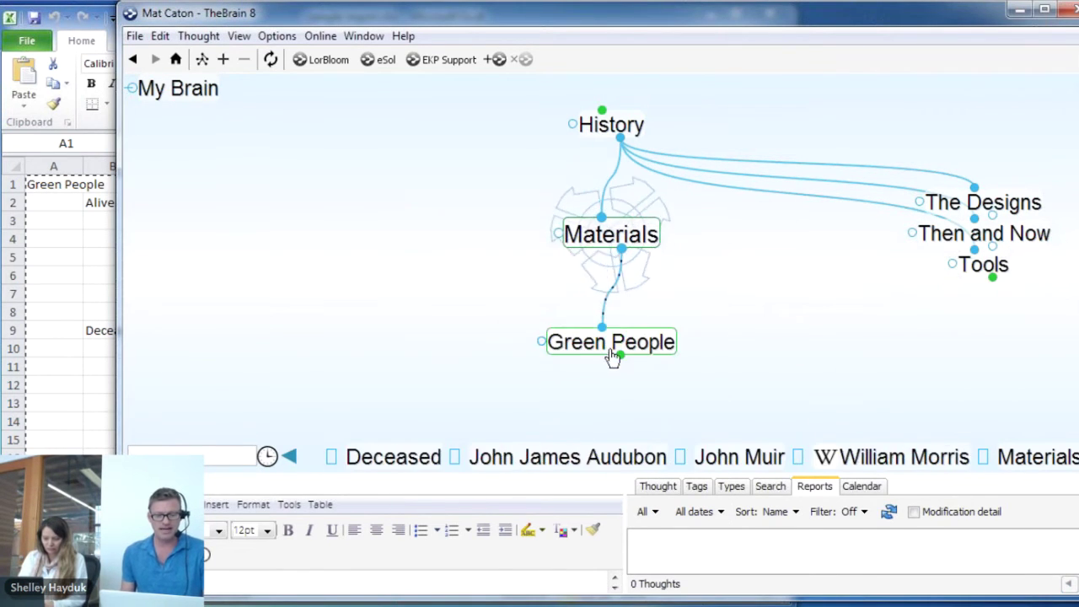
# Drill into Green People, then Deceased, then William Morris
pyautogui.click(600, 350)
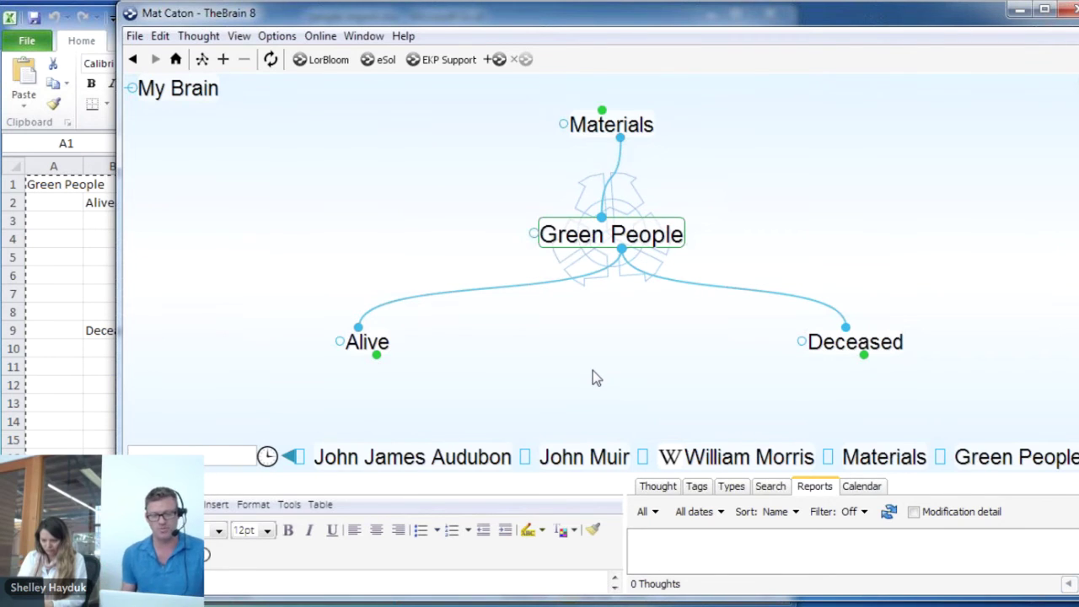
pyautogui.click(892, 347)
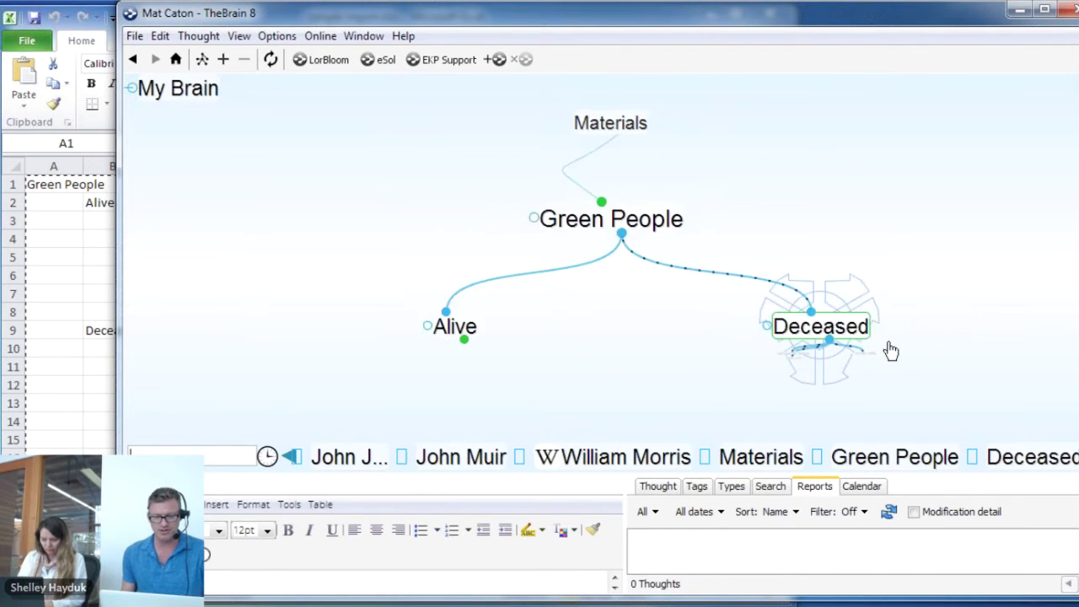
pyautogui.click(897, 355)
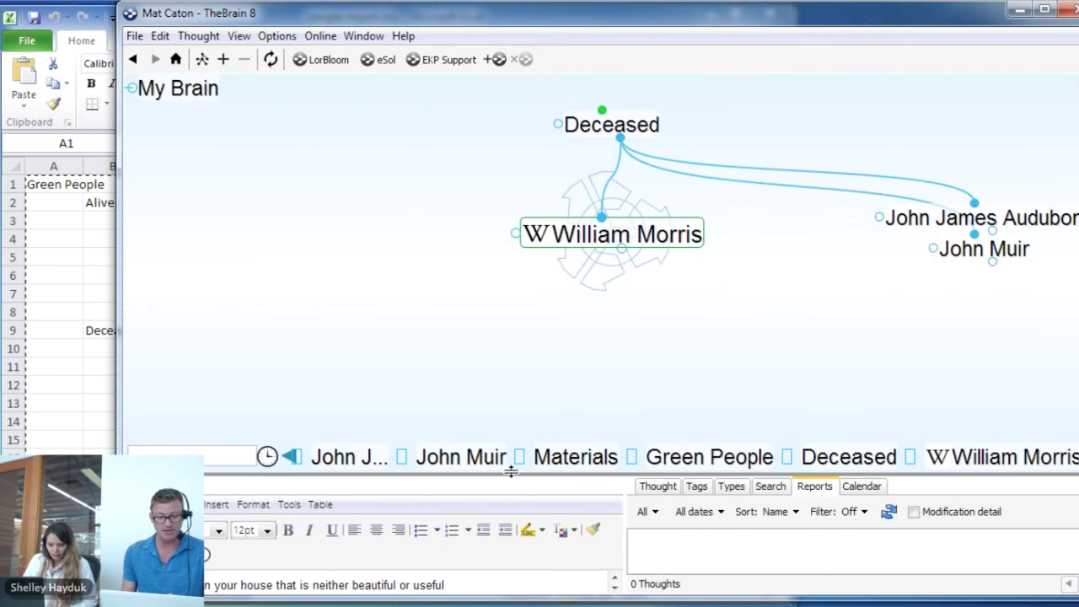
# Enlarge the Notes panel to read William Morris's quote, then go back to Deceased
pyautogui.moveTo(511, 472); pyautogui.dragTo(505, 359)
pyautogui.tripleClick(565, 462)
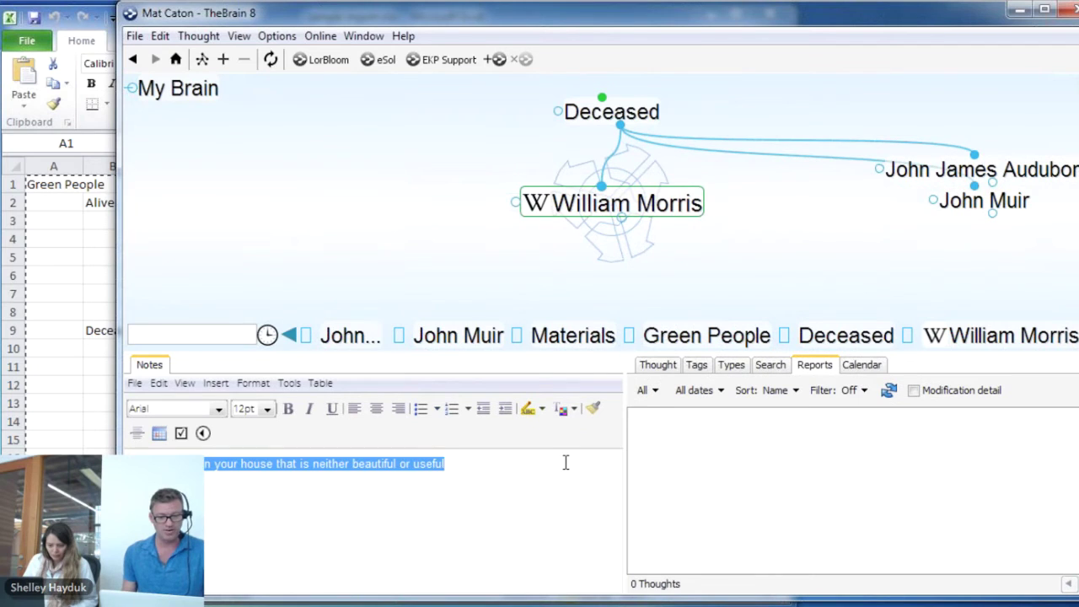
pyautogui.click(530, 503)
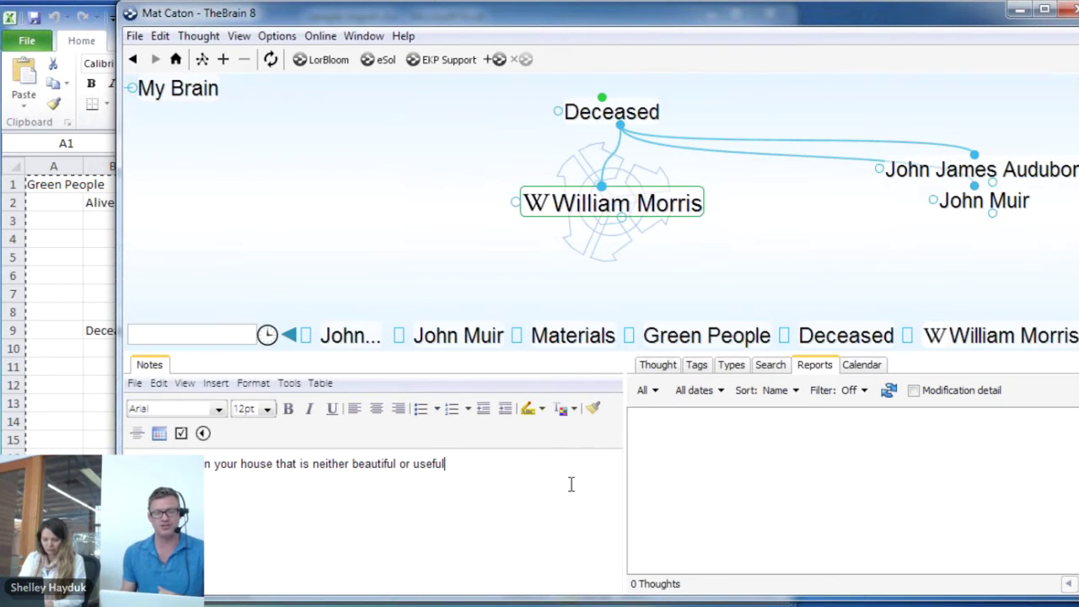
pyautogui.click(595, 124)
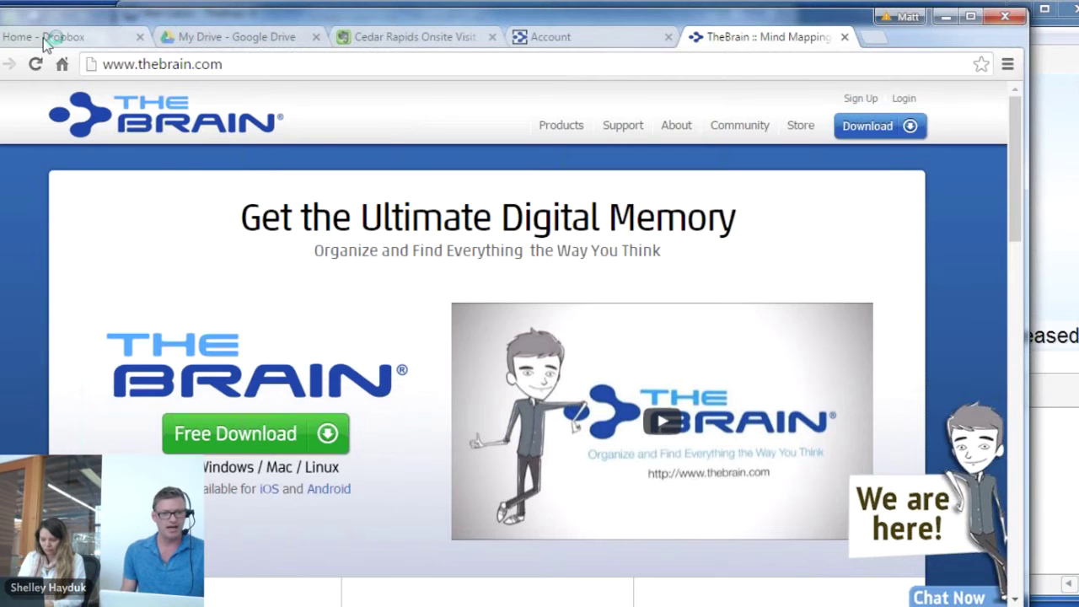
# Switch to the browser's Home - Dropbox tab
pyautogui.click(42, 38)
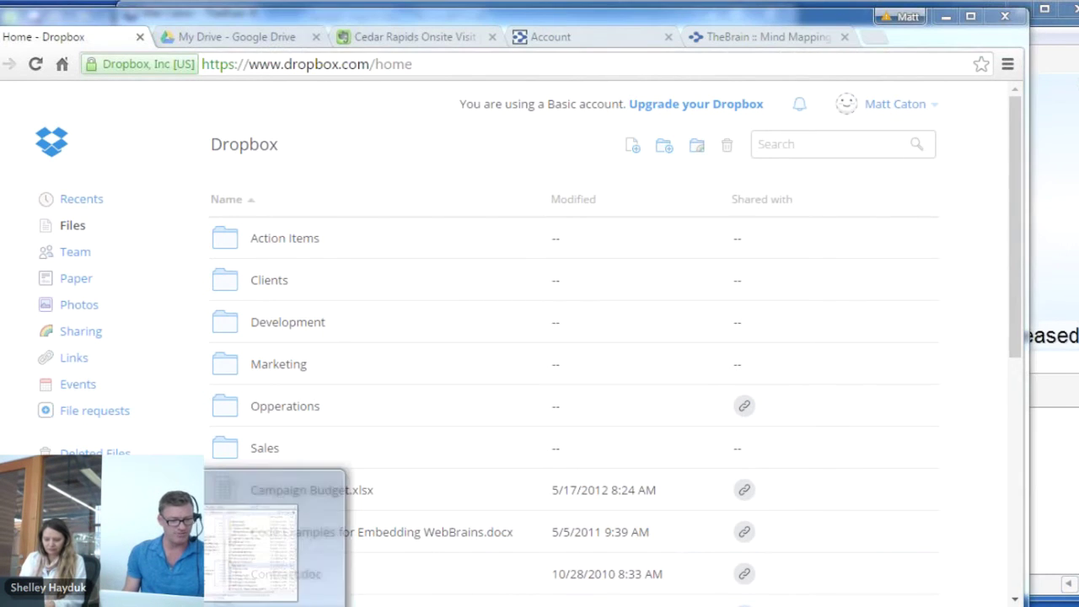
# Select Contract.doc on dropbox.com and copy its share link URL
pyautogui.click(244, 547)
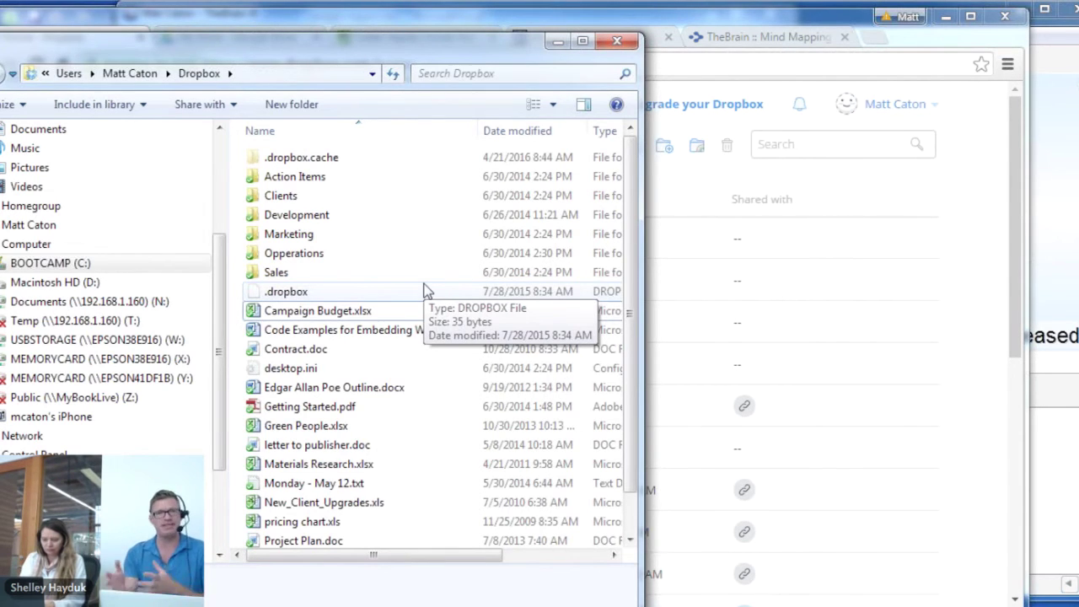
pyautogui.click(560, 43)
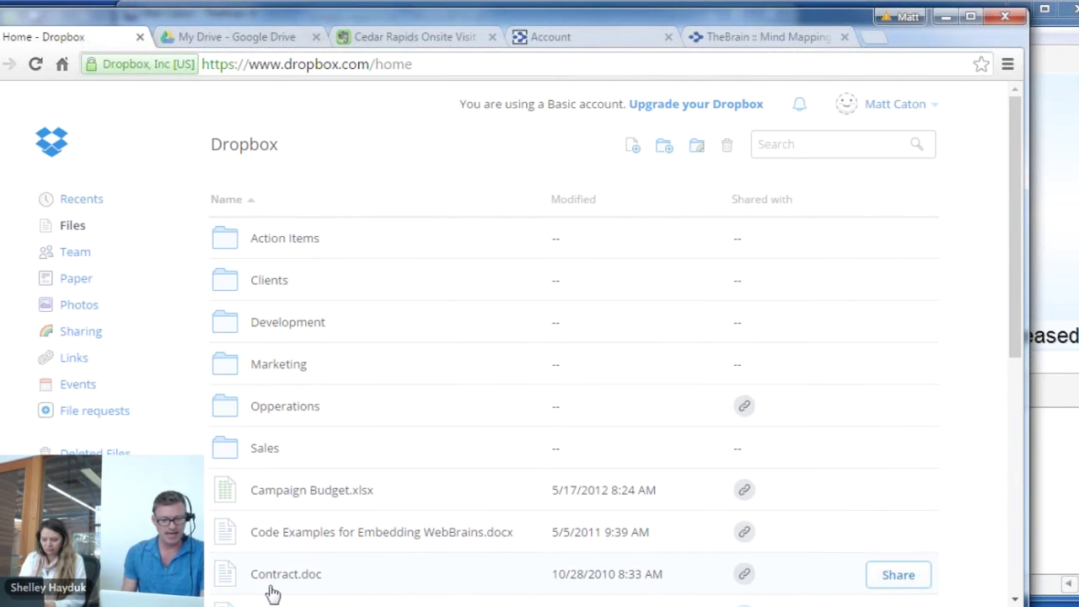
pyautogui.click(423, 577)
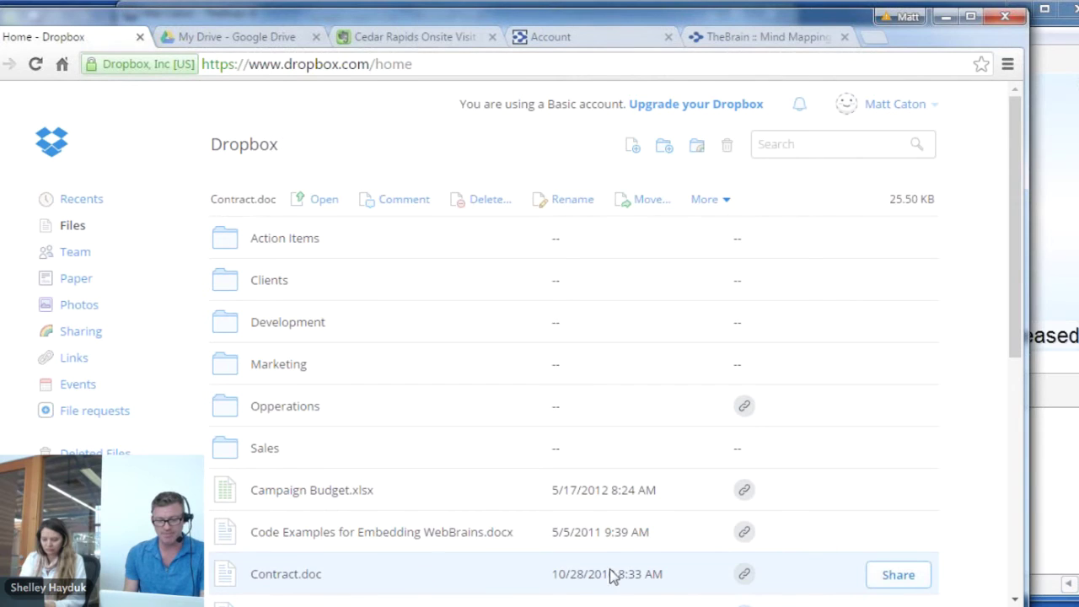
pyautogui.click(744, 575)
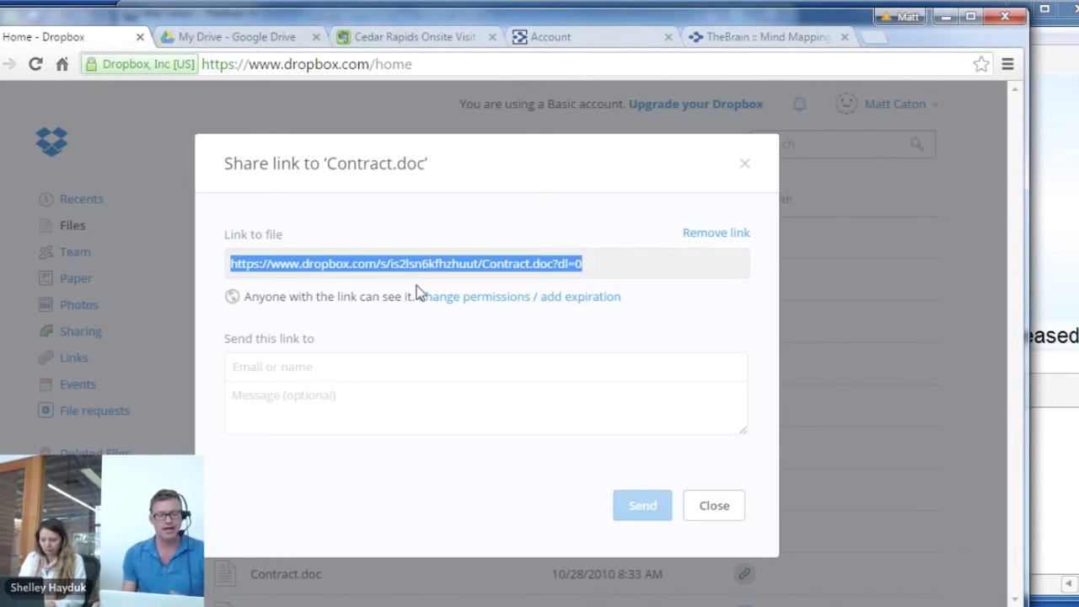
pyautogui.rightClick(451, 263)
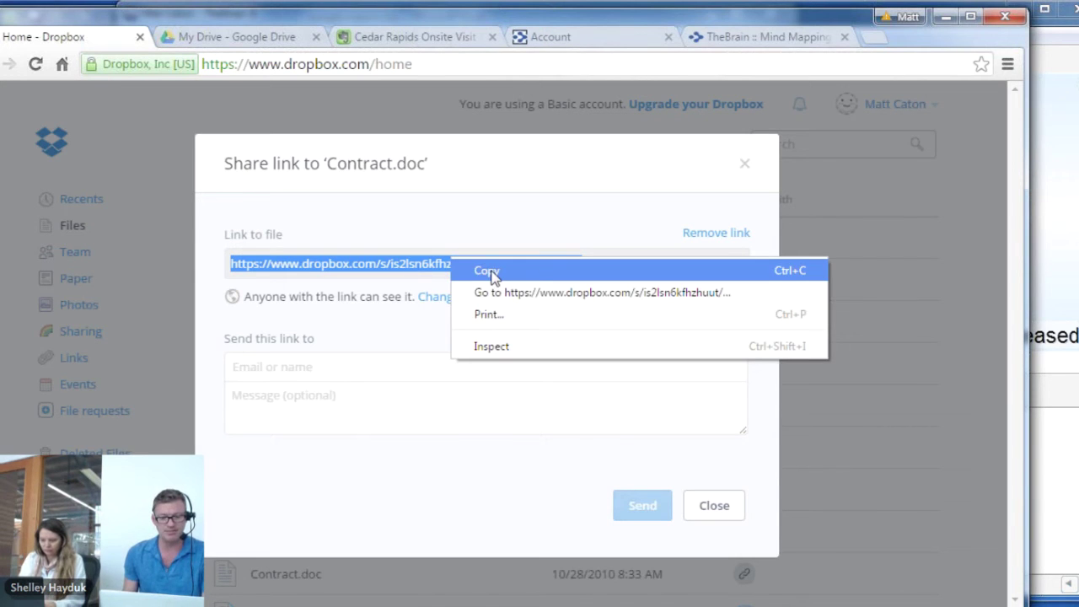
pyautogui.click(493, 271)
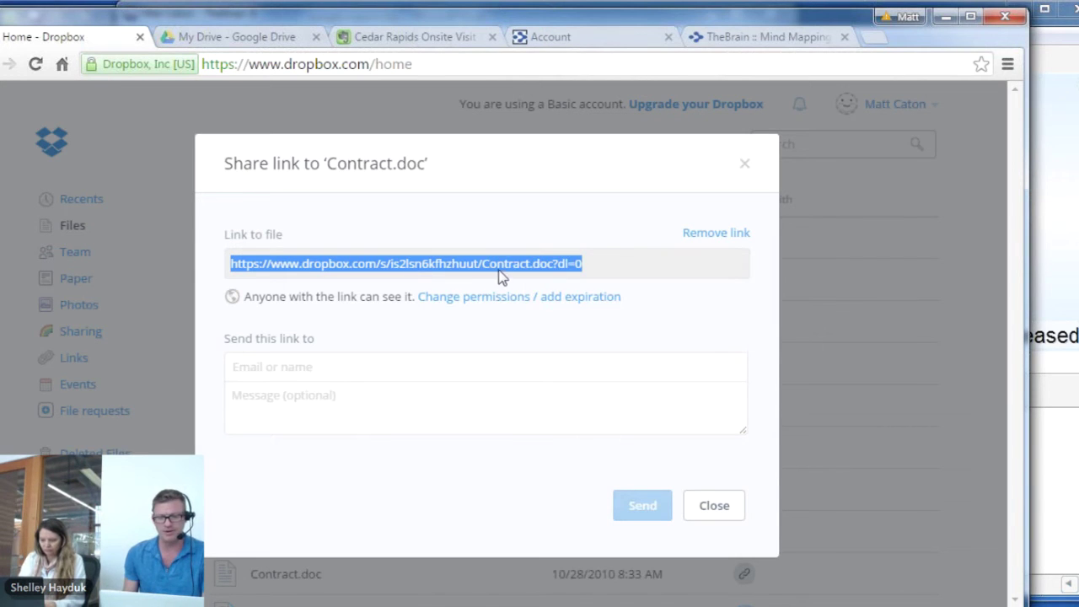
pyautogui.click(1049, 141)
# Navigate from Green People up through Materials and History, then into People and Customers
pyautogui.click(622, 118)
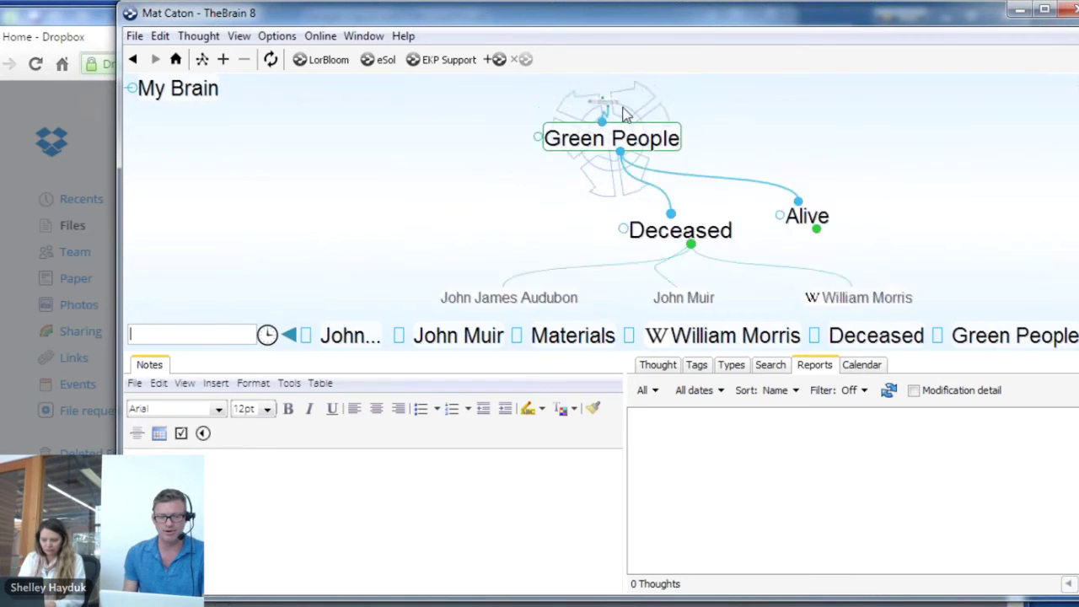
pyautogui.click(613, 111)
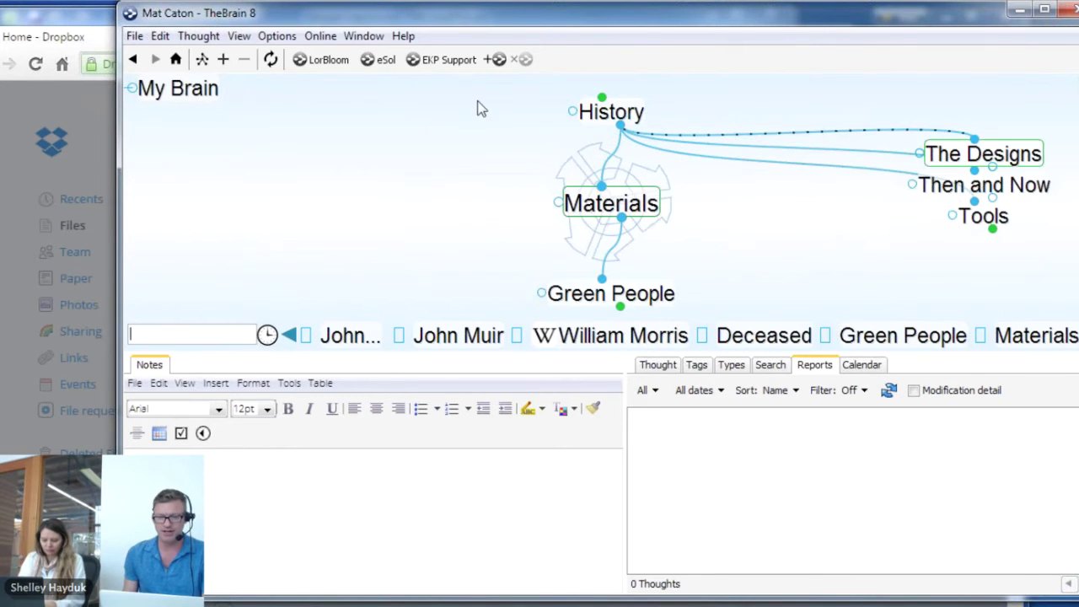
pyautogui.click(611, 111)
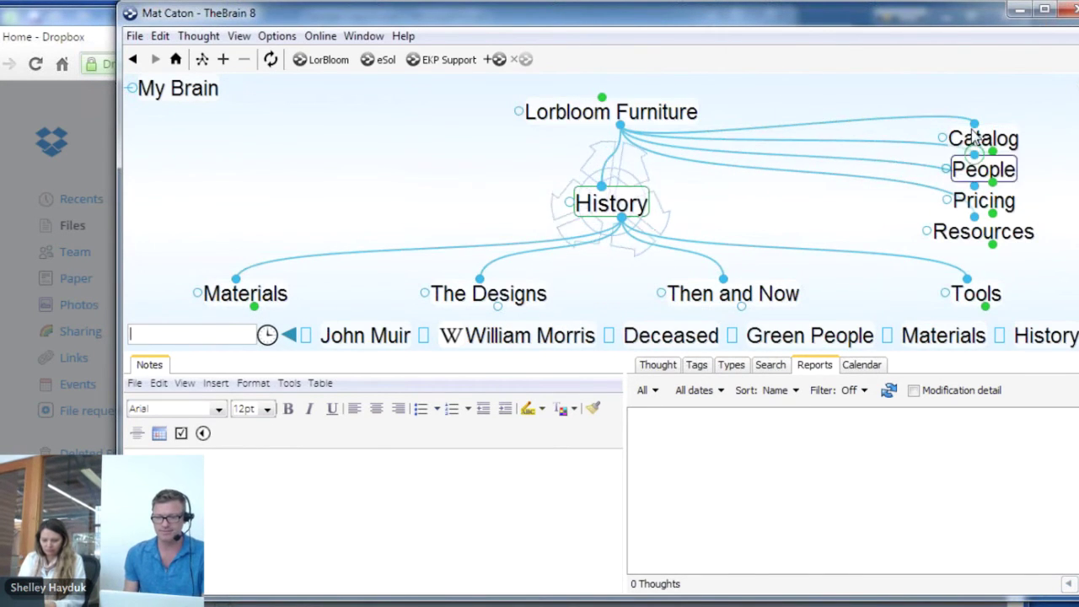
pyautogui.click(983, 169)
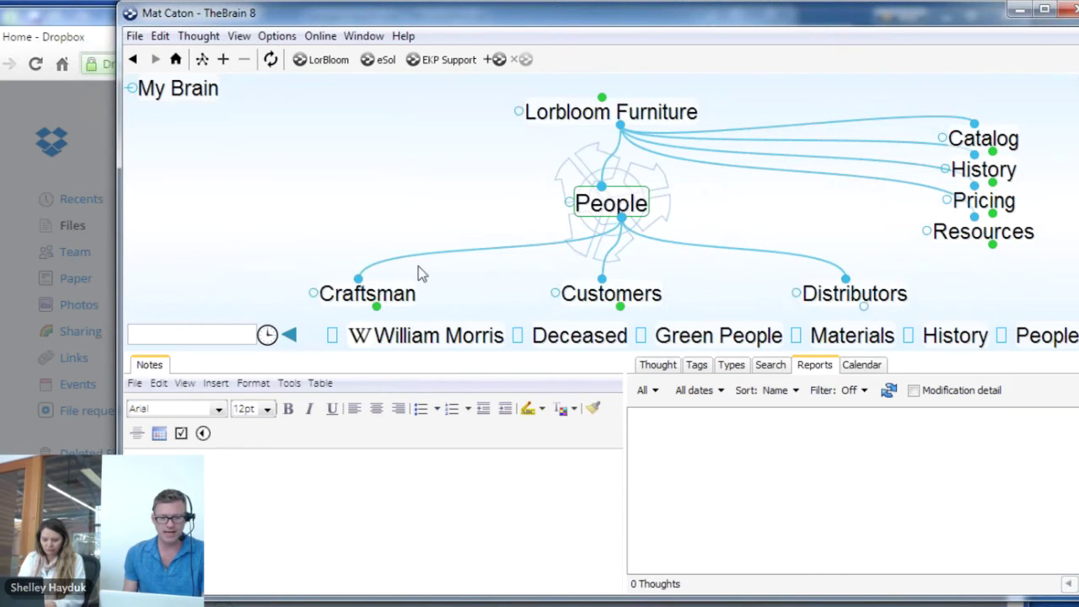
pyautogui.click(590, 293)
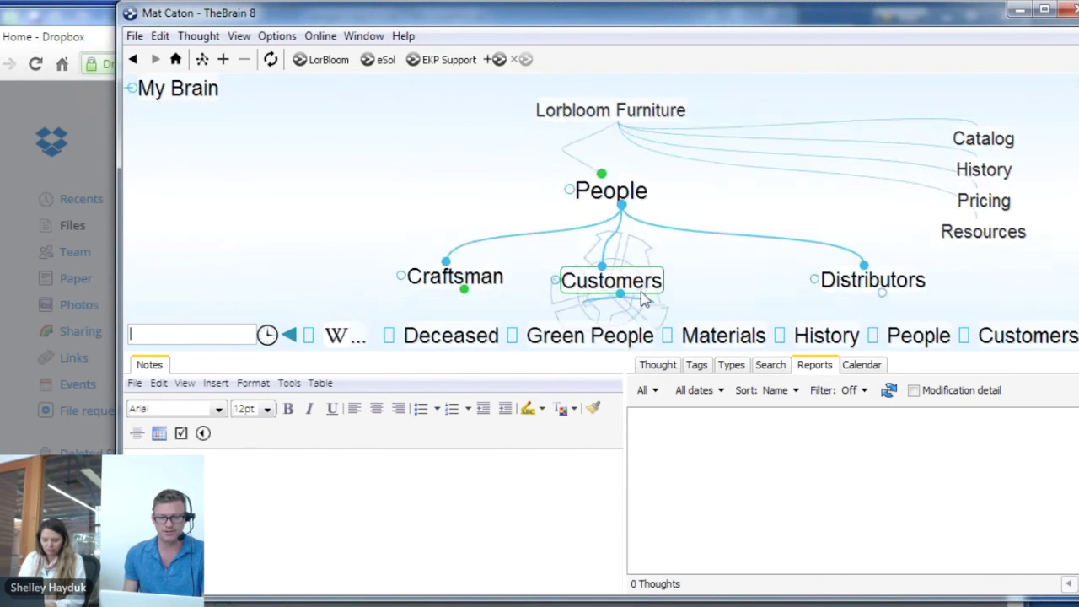
# Paste the Dropbox link as a Contract.doc thought under Customers and open it
pyautogui.rightClick(540, 292)
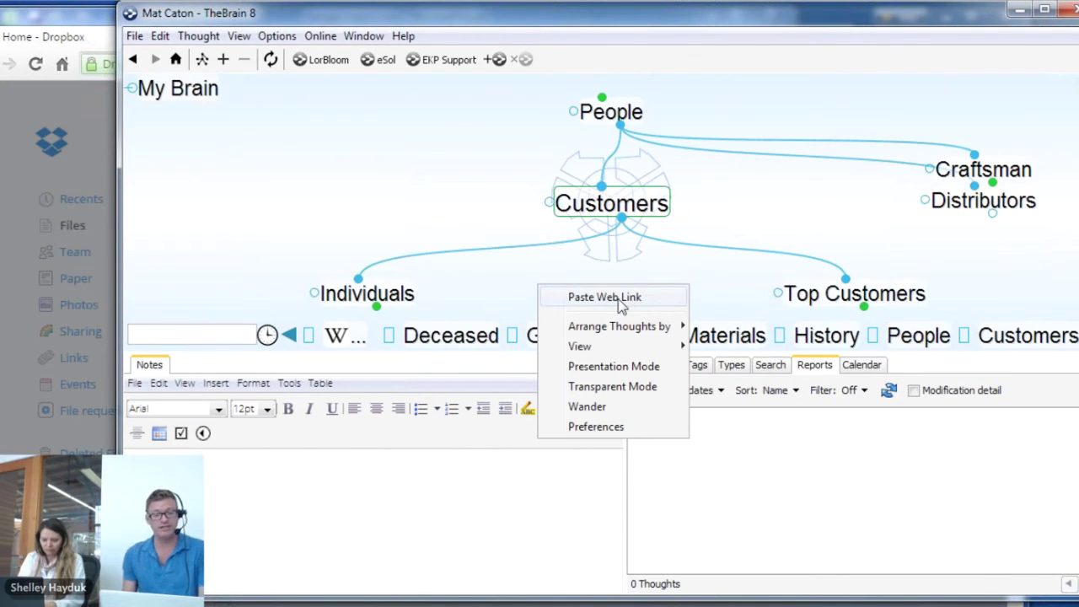
pyautogui.click(603, 296)
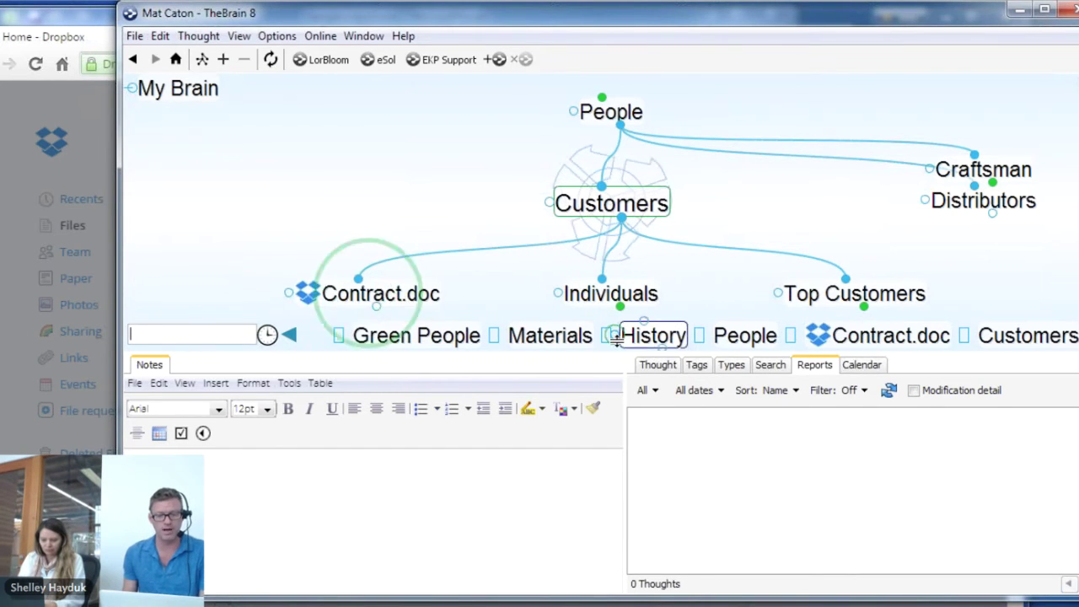
pyautogui.moveTo(617, 410); pyautogui.dragTo(609, 480)
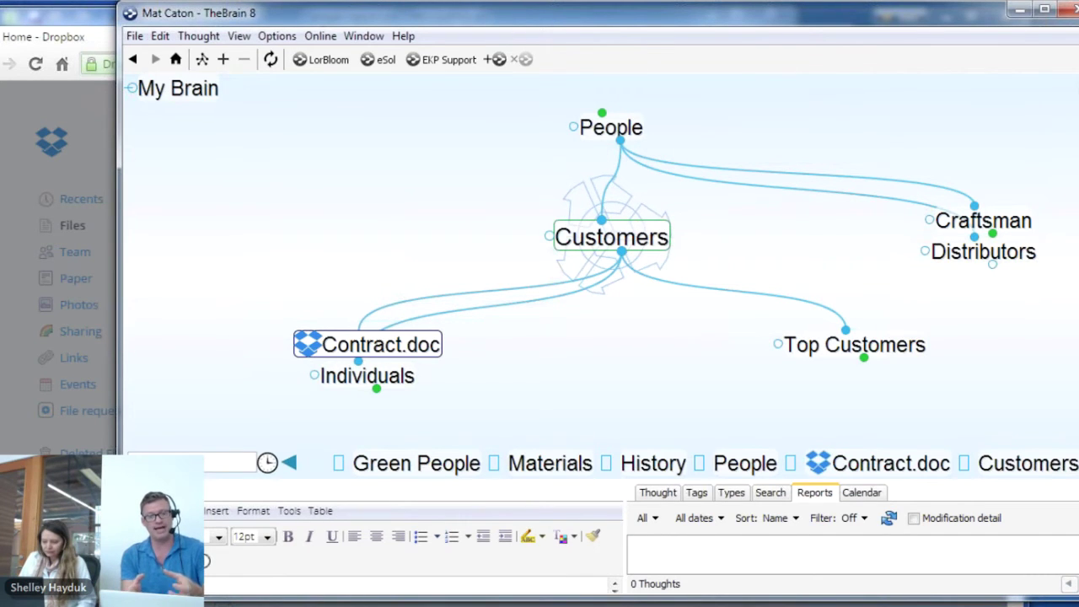
pyautogui.click(315, 359)
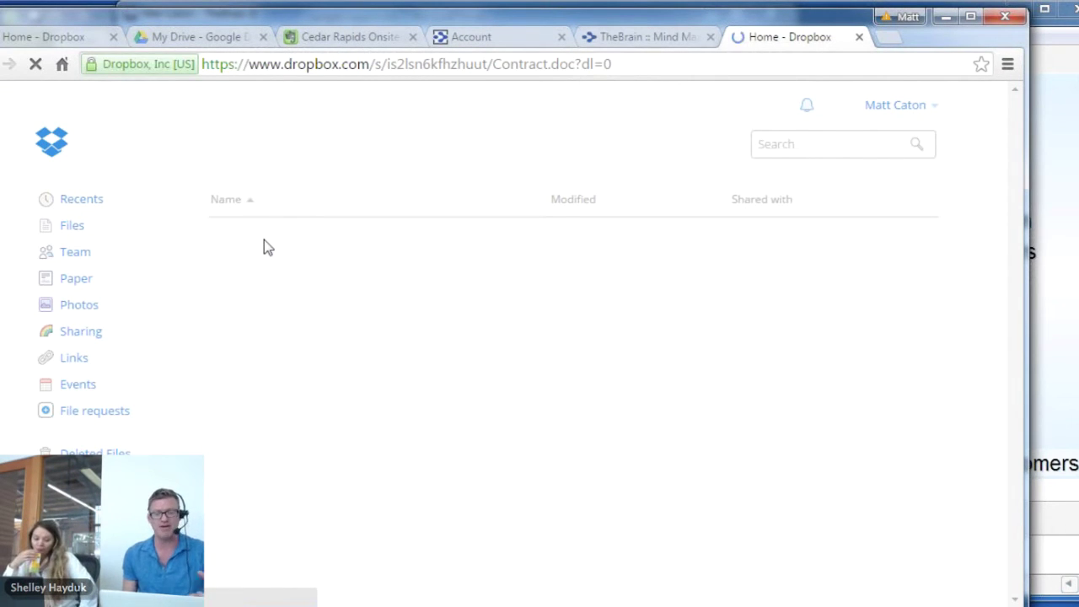
# In Google Drive, turn on link sharing for 135C-Caton and copy its link
pyautogui.click(183, 38)
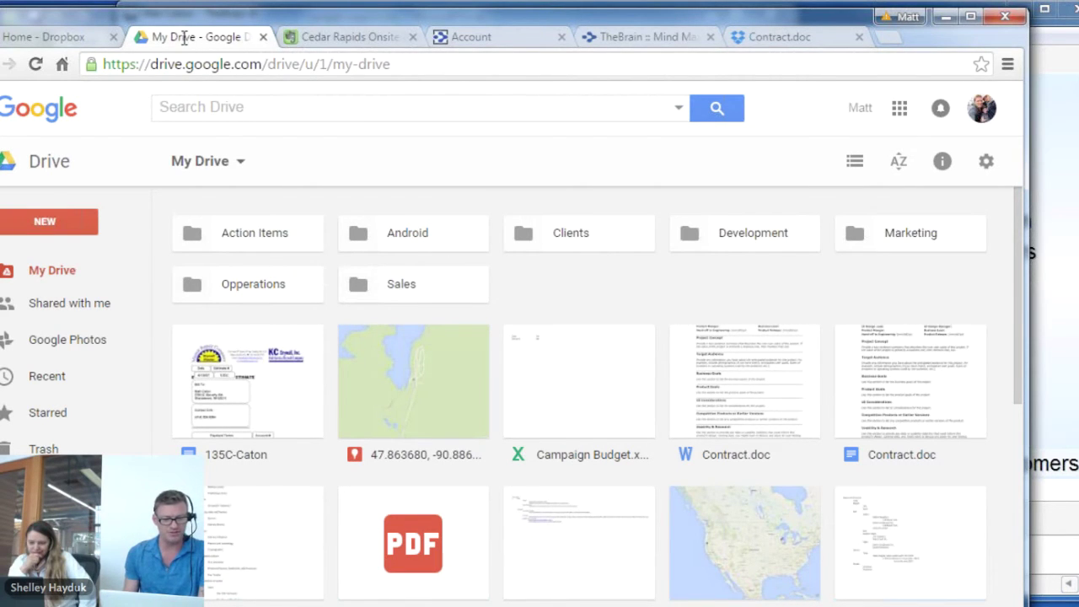
pyautogui.rightClick(280, 395)
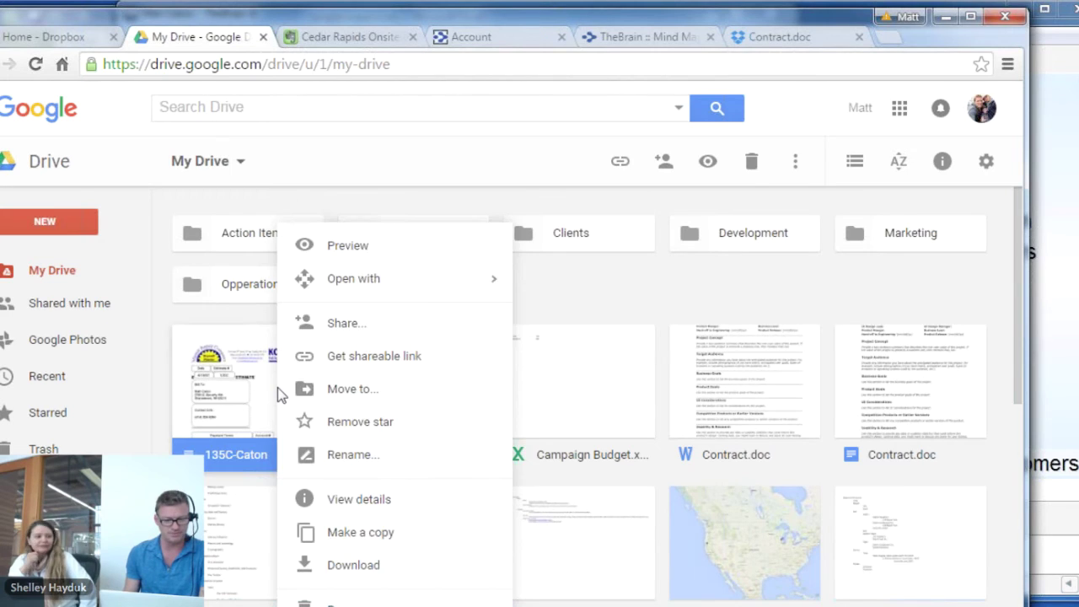
pyautogui.click(368, 357)
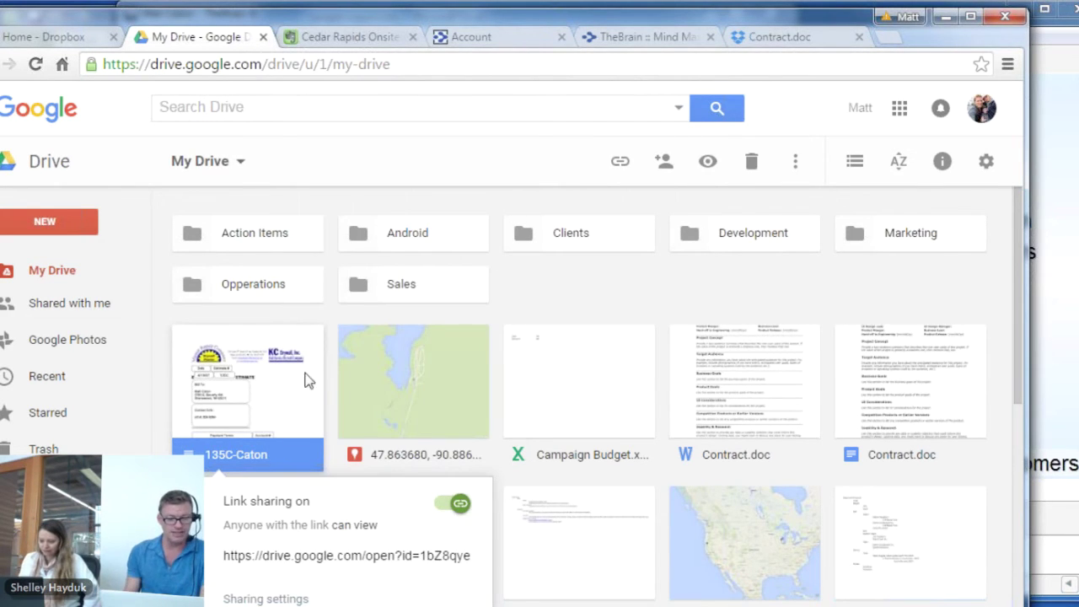
pyautogui.click(314, 562)
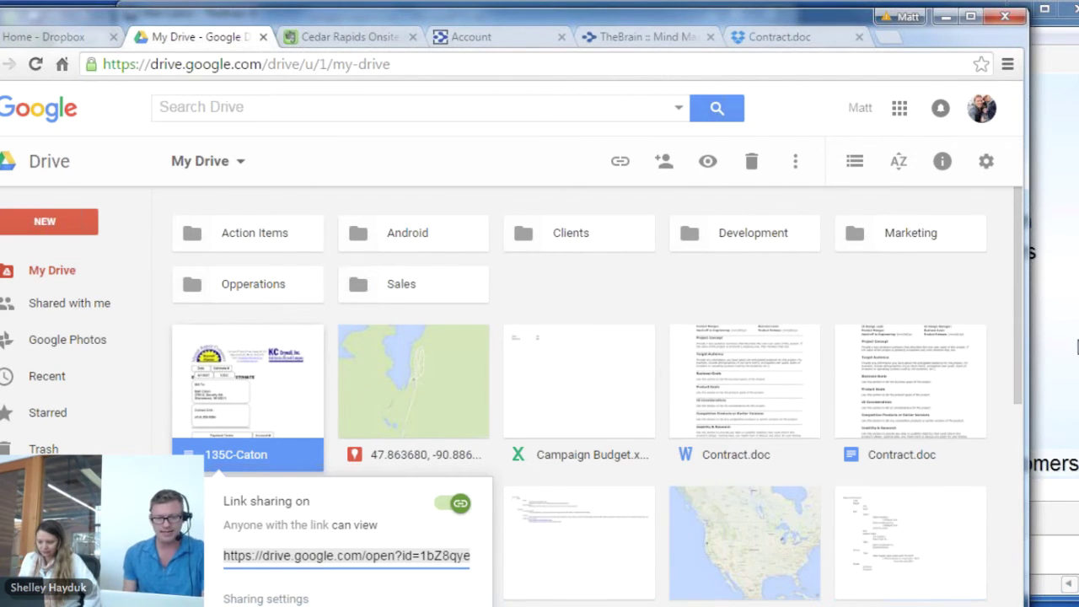
# Paste the Drive link as a web link thought under Customers
pyautogui.click(1077, 347)
pyautogui.rightClick(606, 358)
pyautogui.click(671, 369)
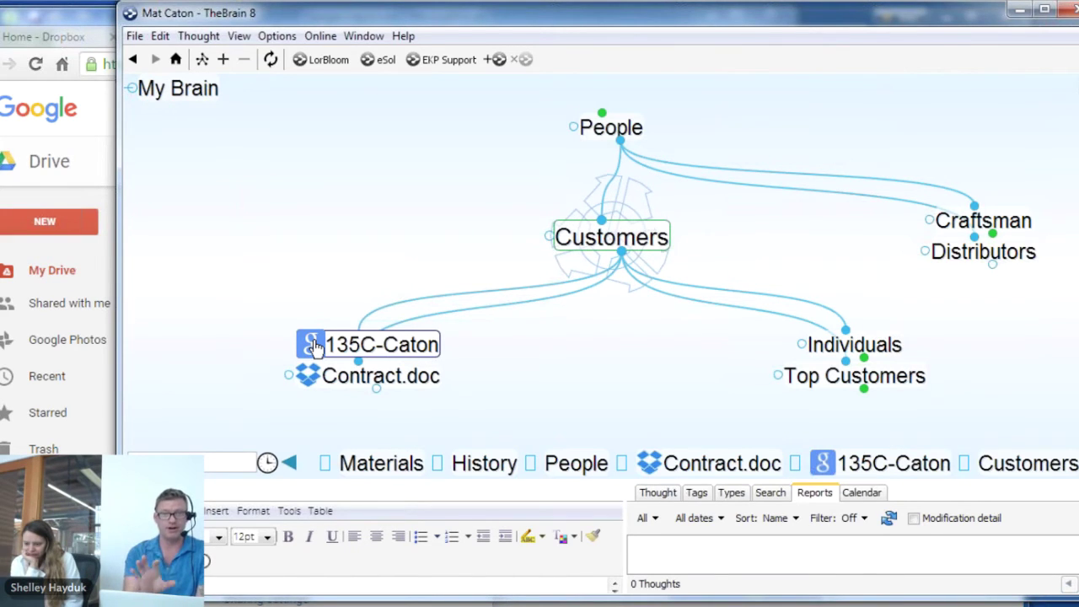
pyautogui.click(76, 22)
# Copy the Evernote share URL of the Cedar Rapids Onsite Visit note, then return to TheBrain
pyautogui.click(345, 39)
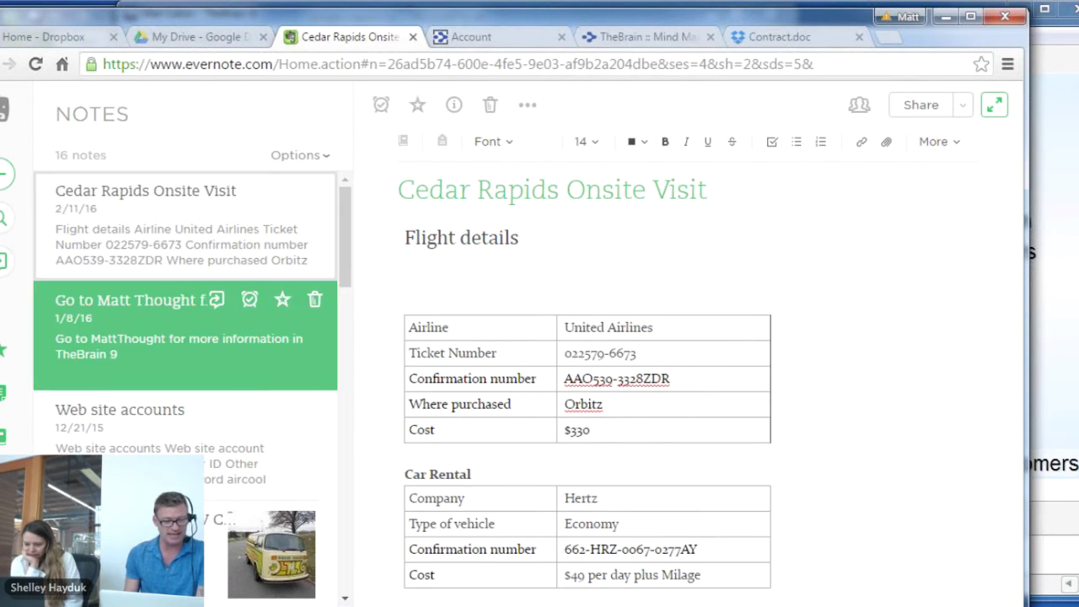
pyautogui.click(265, 604)
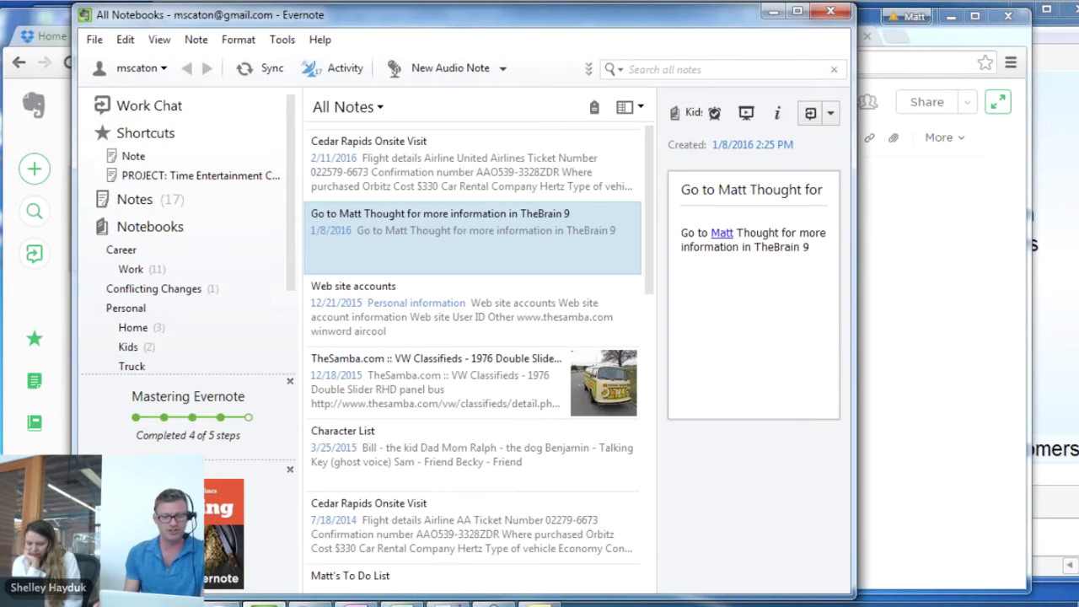
pyautogui.rightClick(486, 184)
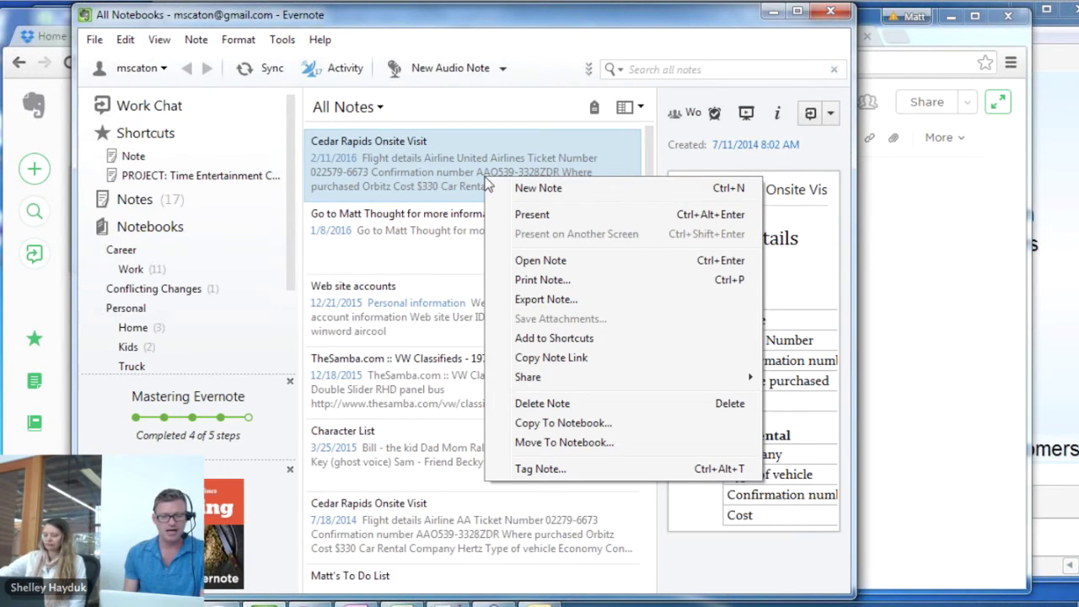
pyautogui.moveTo(554, 378)
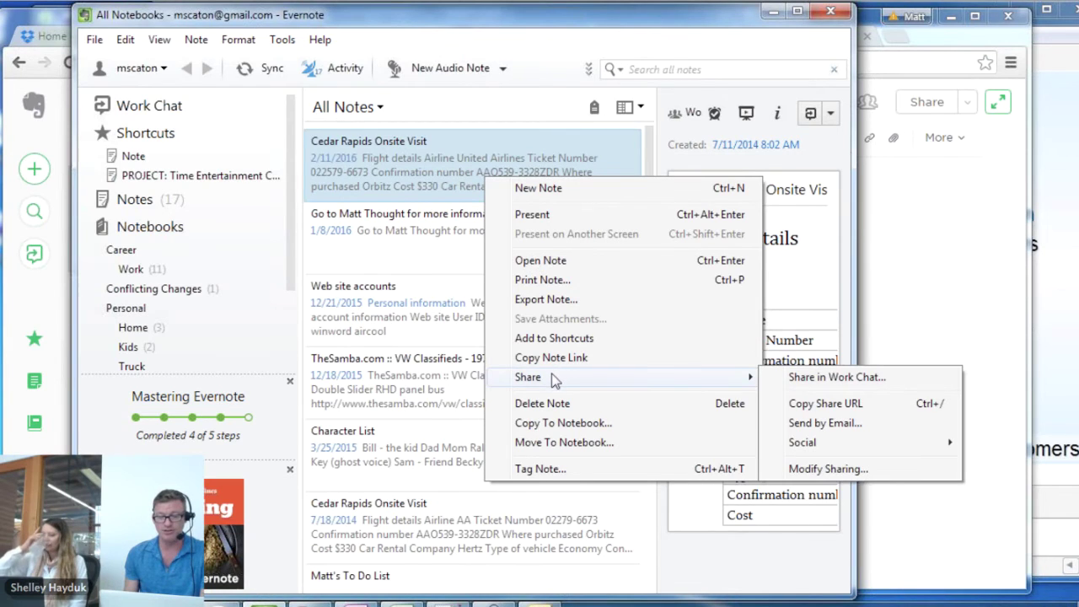
pyautogui.click(829, 403)
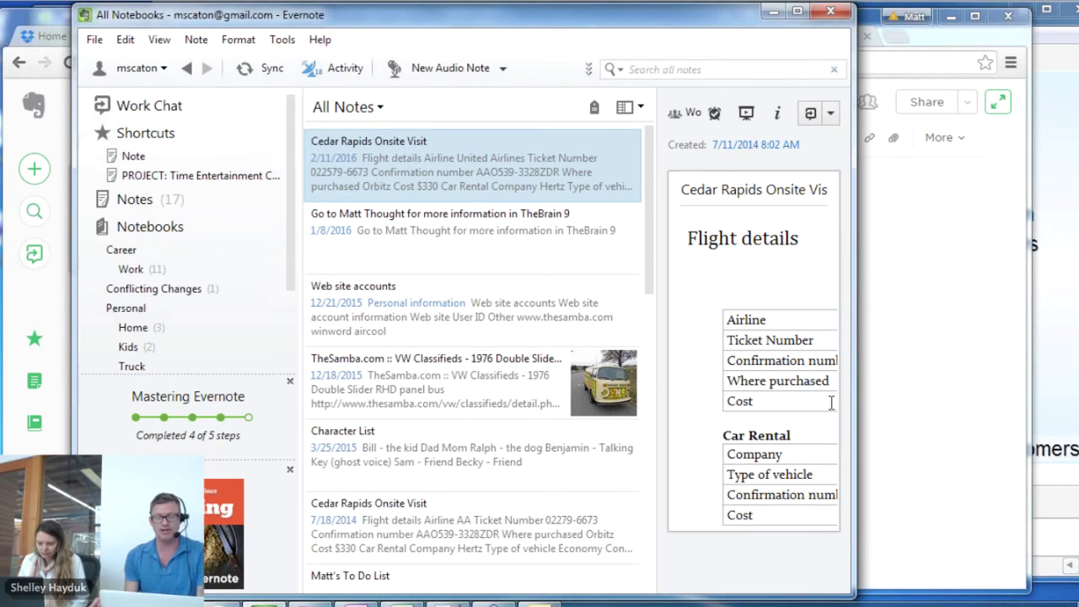
pyautogui.click(959, 311)
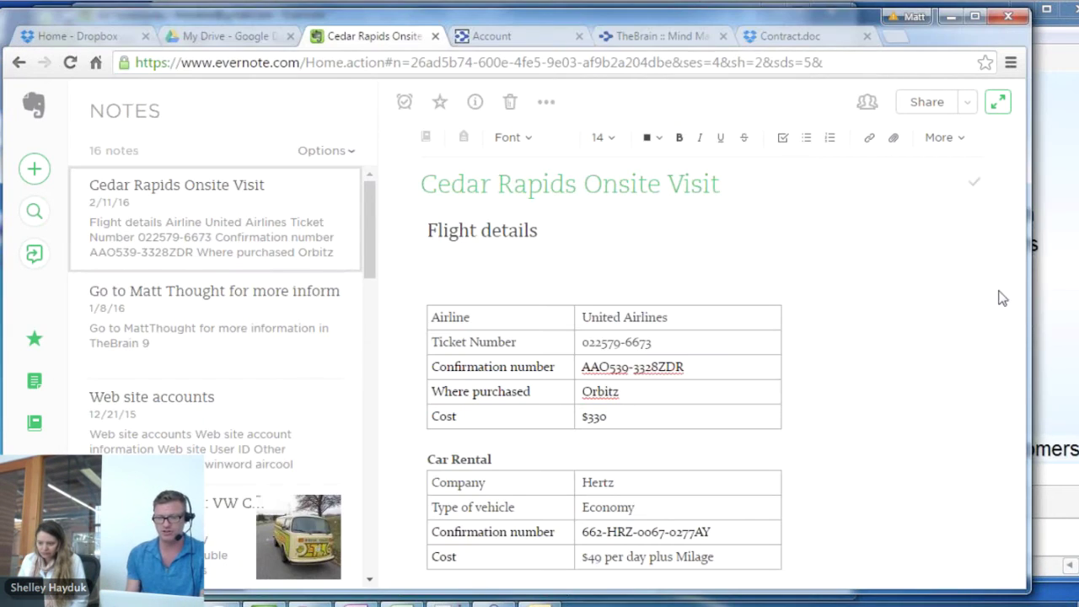
pyautogui.click(1060, 295)
# Paste the Evernote link as a Cedar Rapids Onsite Visit thought under Customers, then switch to OneNote
pyautogui.rightClick(601, 344)
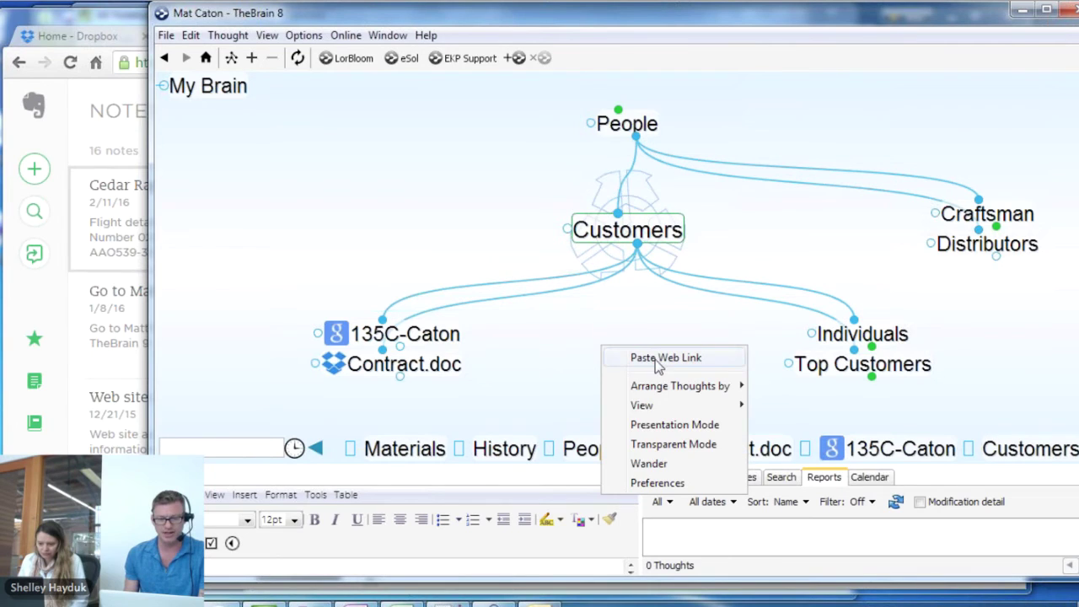
pyautogui.click(660, 358)
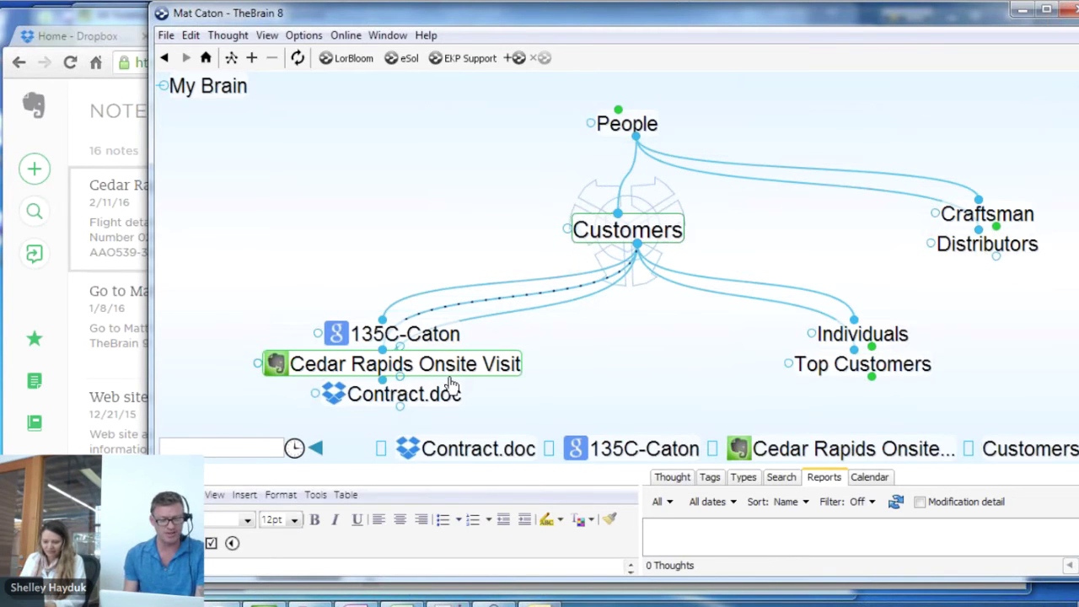
pyautogui.click(447, 603)
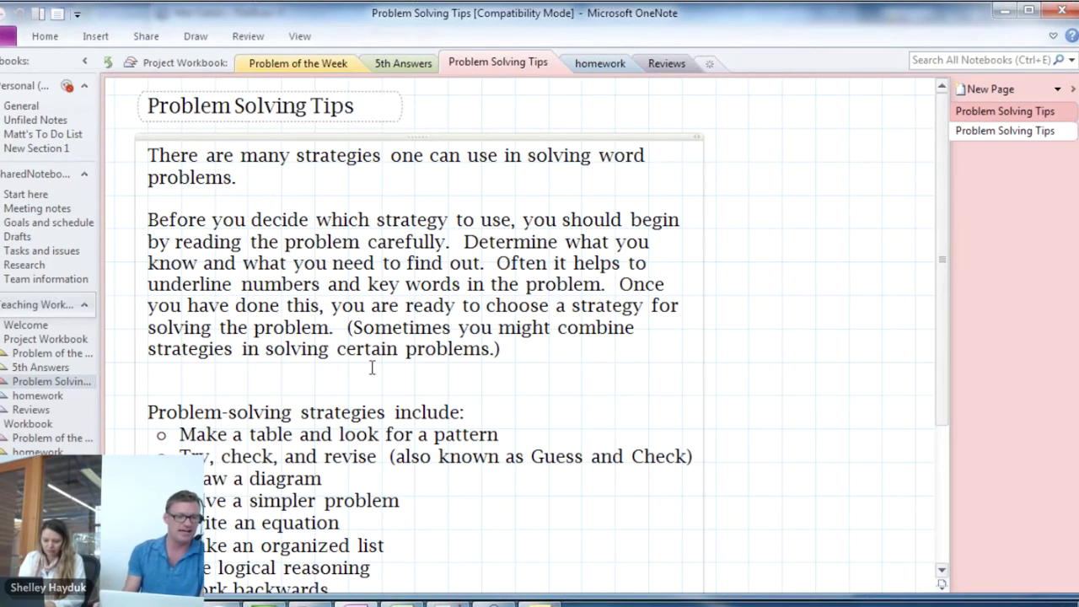
# Check the shared OneNote notebook's Meeting notes for a Copy Link to Paragraph option
pyautogui.rightClick(7, 177)
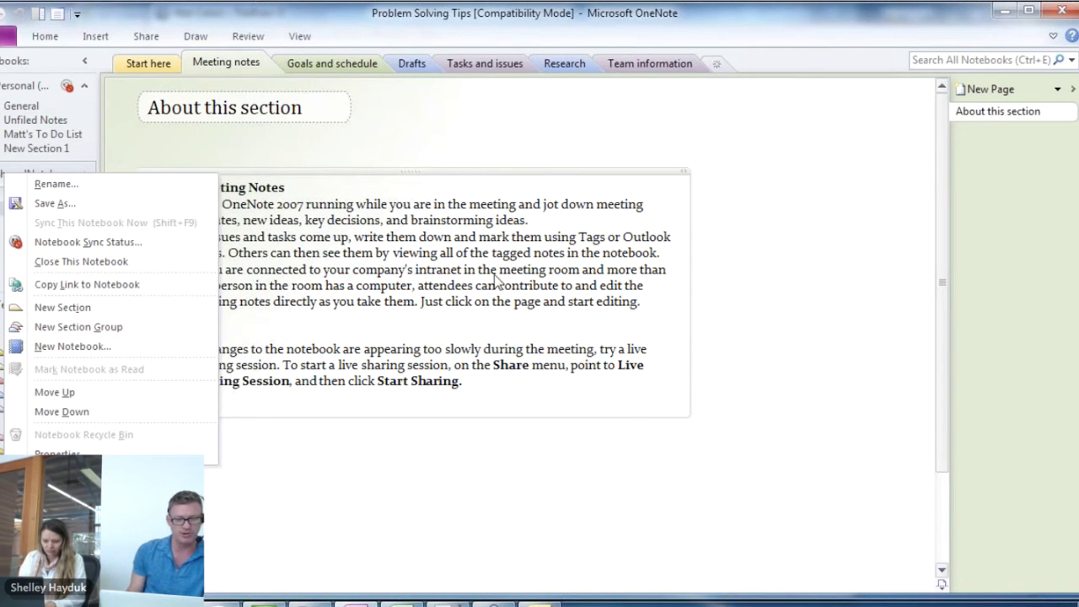
pyautogui.click(341, 264)
pyautogui.rightClick(341, 265)
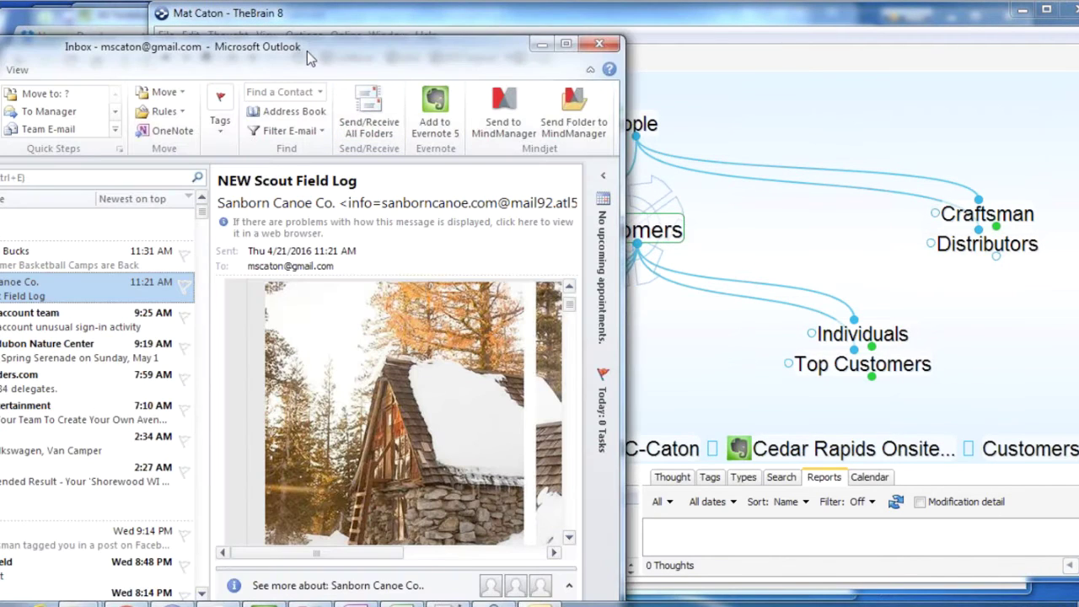
# Drag the NEW Scout Field Log email from Outlook into the brain and make it central
pyautogui.moveTo(307, 51); pyautogui.dragTo(363, 86)
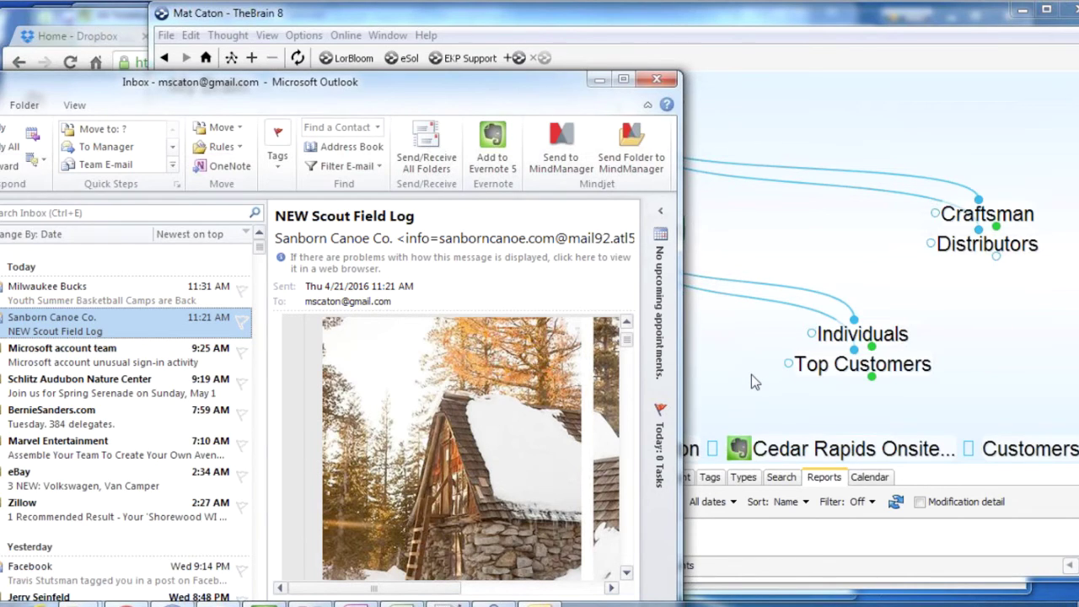
pyautogui.moveTo(49, 319); pyautogui.dragTo(730, 372)
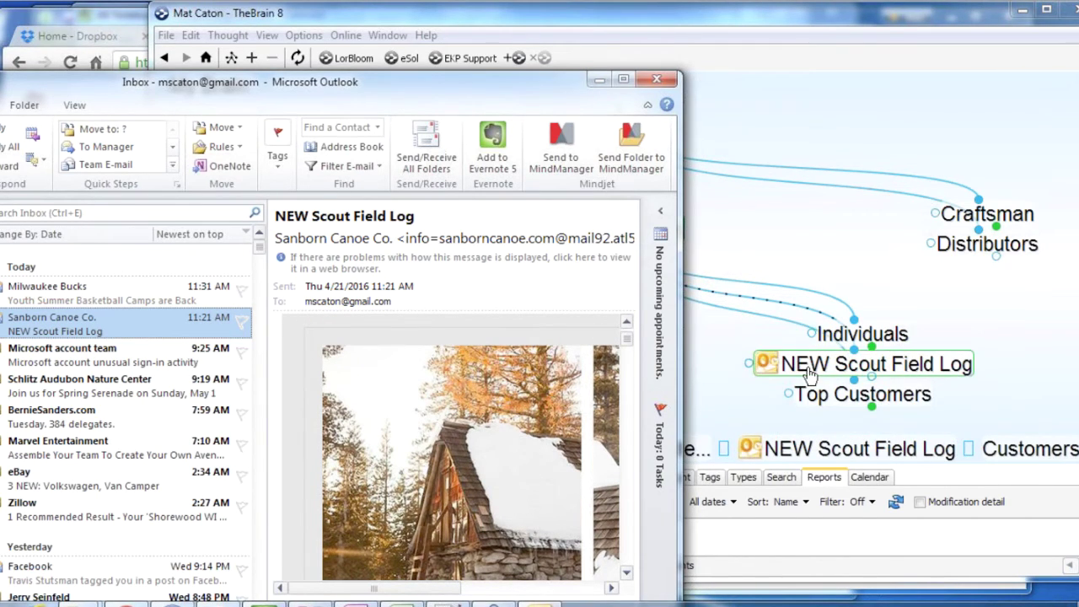
pyautogui.click(802, 367)
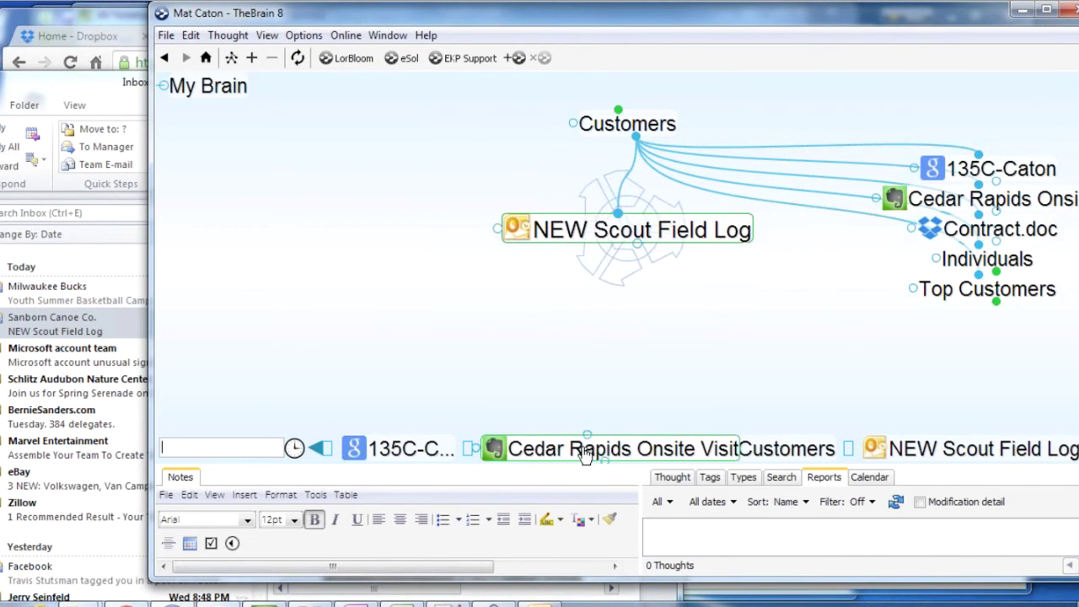
# Enlarge the notes pane to read the NEW Scout Field Log email, then recentre on Customers
pyautogui.moveTo(579, 464); pyautogui.dragTo(578, 360)
pyautogui.moveTo(630, 477); pyautogui.dragTo(632, 504)
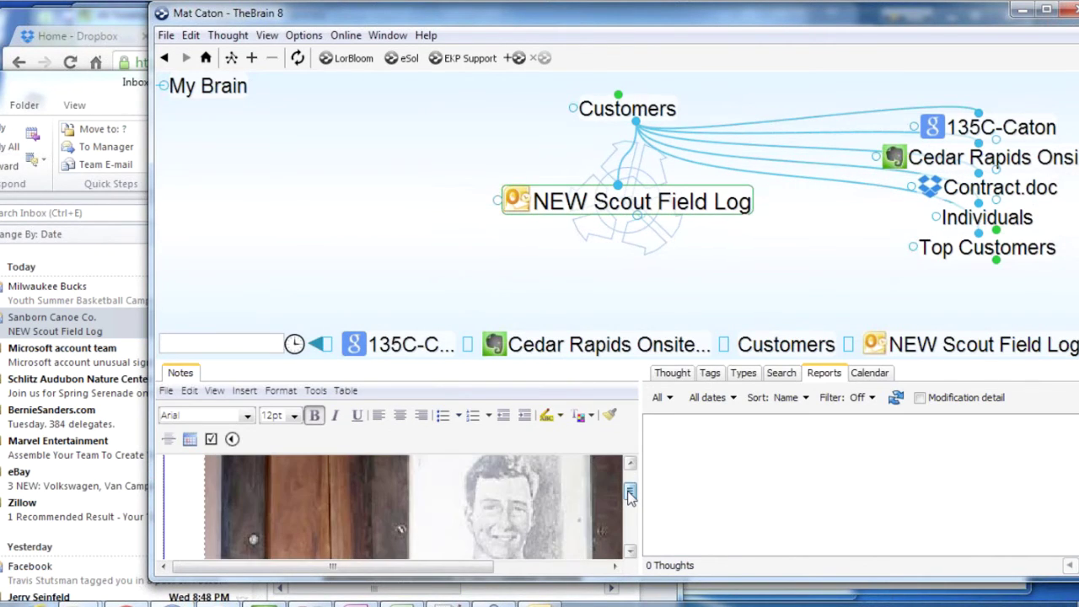
pyautogui.scroll(5, 589, 507)
pyautogui.scroll(5, 589, 506)
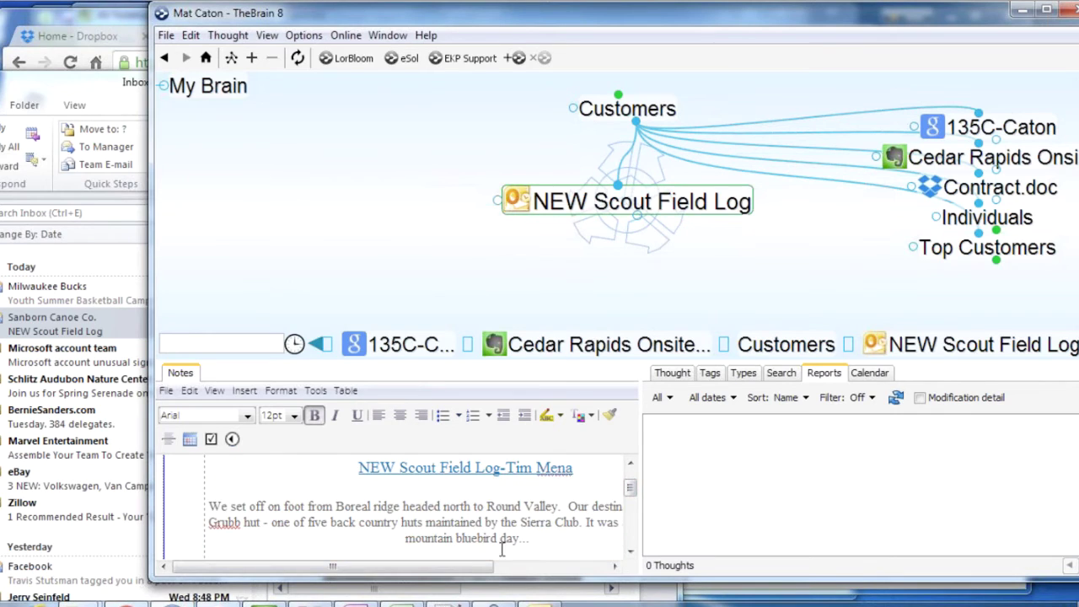
pyautogui.scroll(3, 473, 502)
pyautogui.scroll(-6, 471, 502)
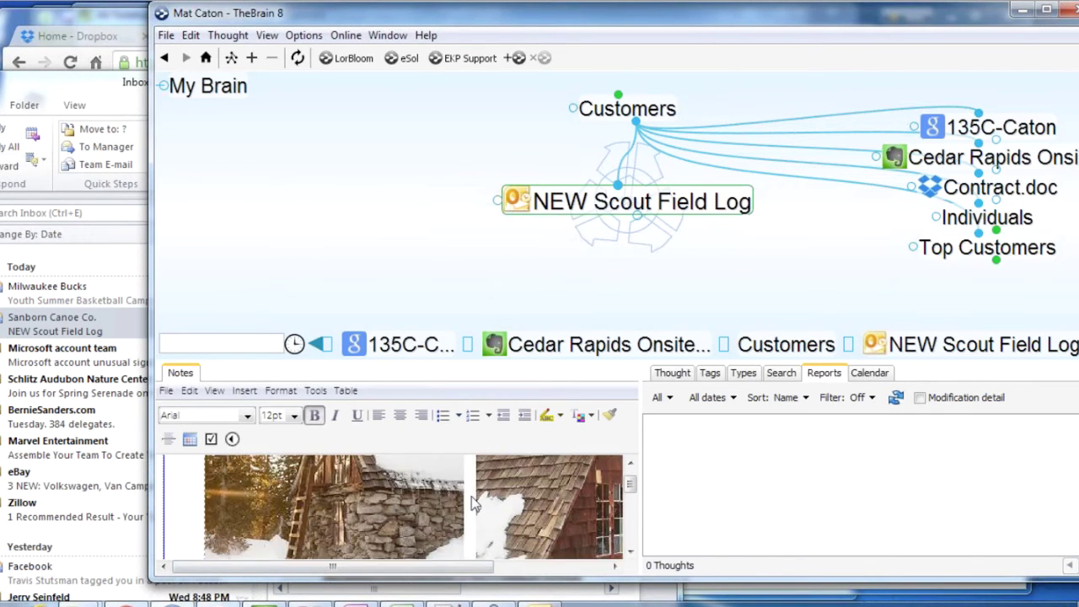
pyautogui.scroll(6, 473, 503)
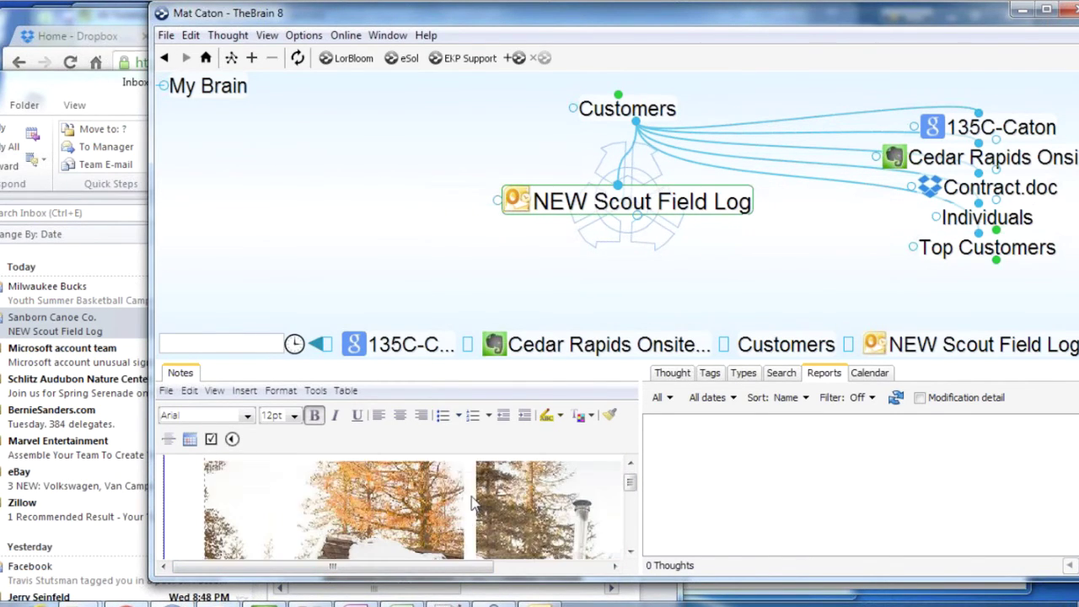
pyautogui.scroll(-2, 474, 503)
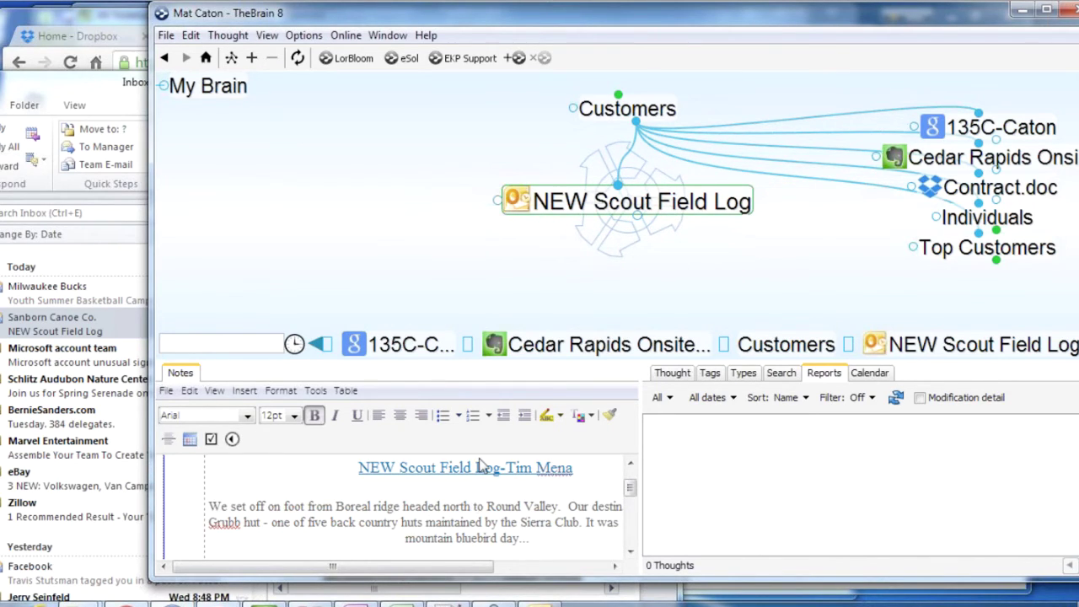
pyautogui.click(628, 116)
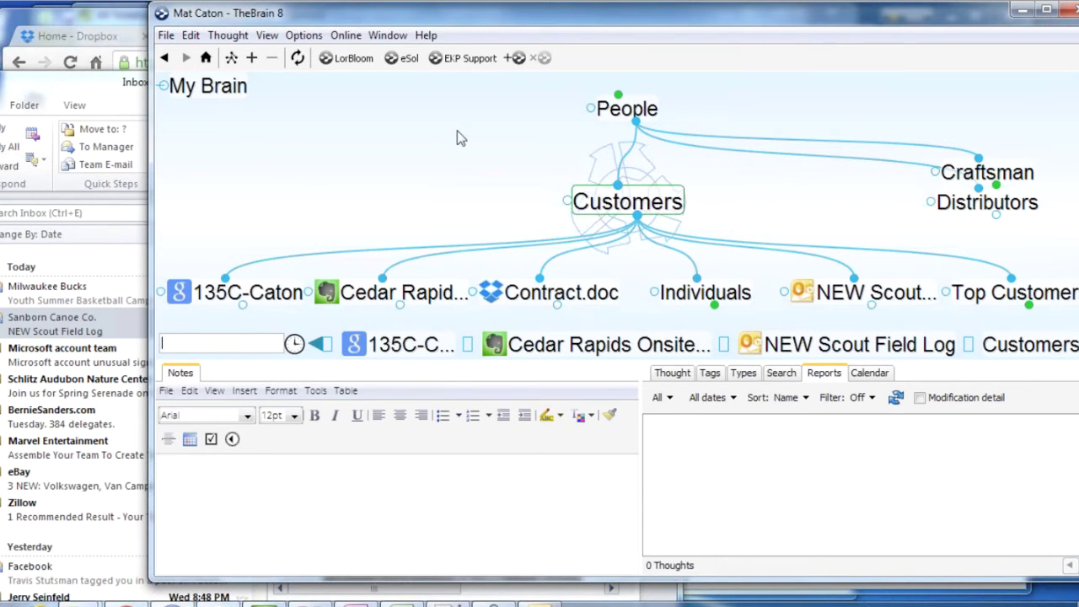
# Drag the Milwaukee Bucks basketball camps email into the brain under Customers and enlarge the map
pyautogui.click(69, 291)
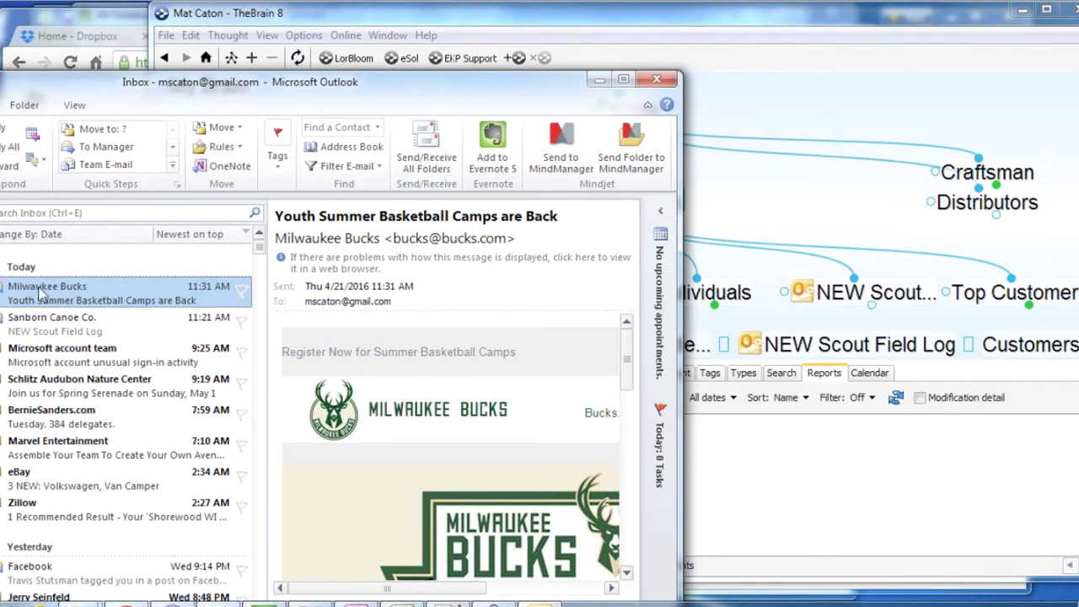
pyautogui.moveTo(39, 289); pyautogui.dragTo(792, 223)
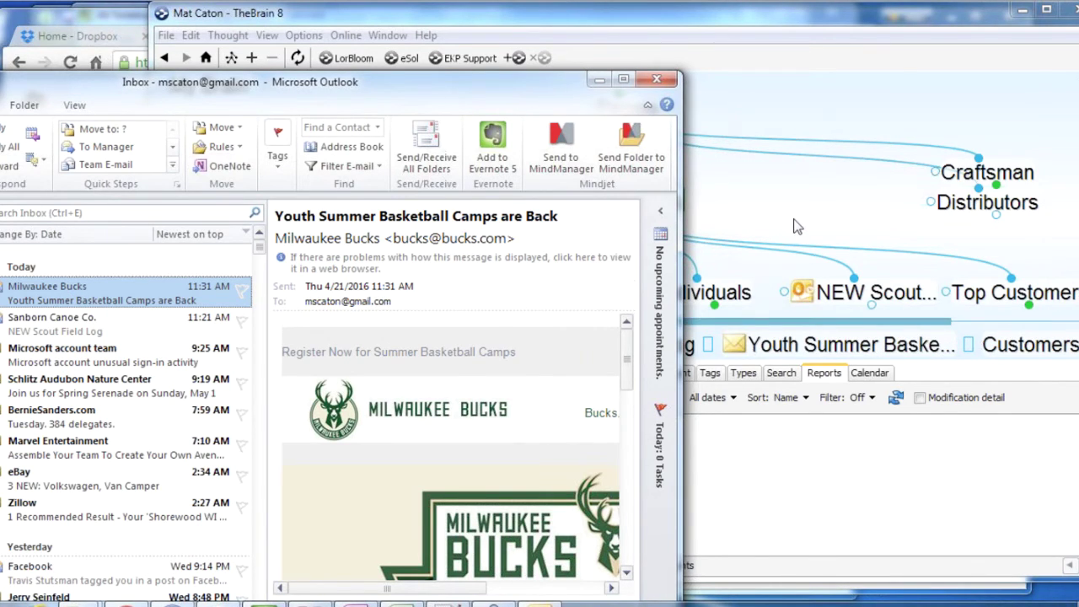
pyautogui.click(796, 226)
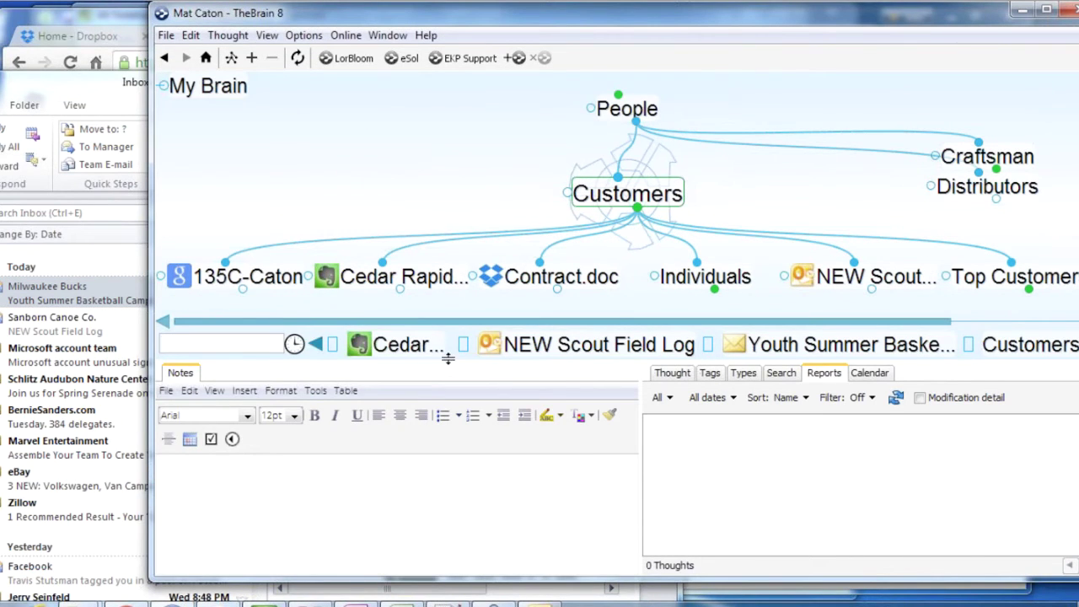
pyautogui.moveTo(447, 358); pyautogui.dragTo(447, 466)
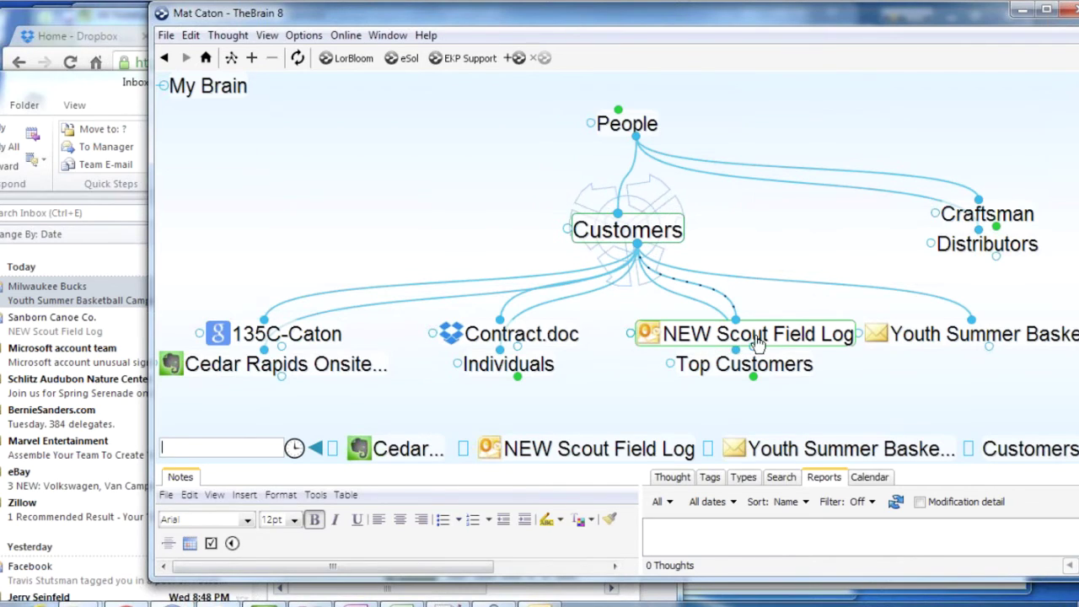
pyautogui.click(651, 337)
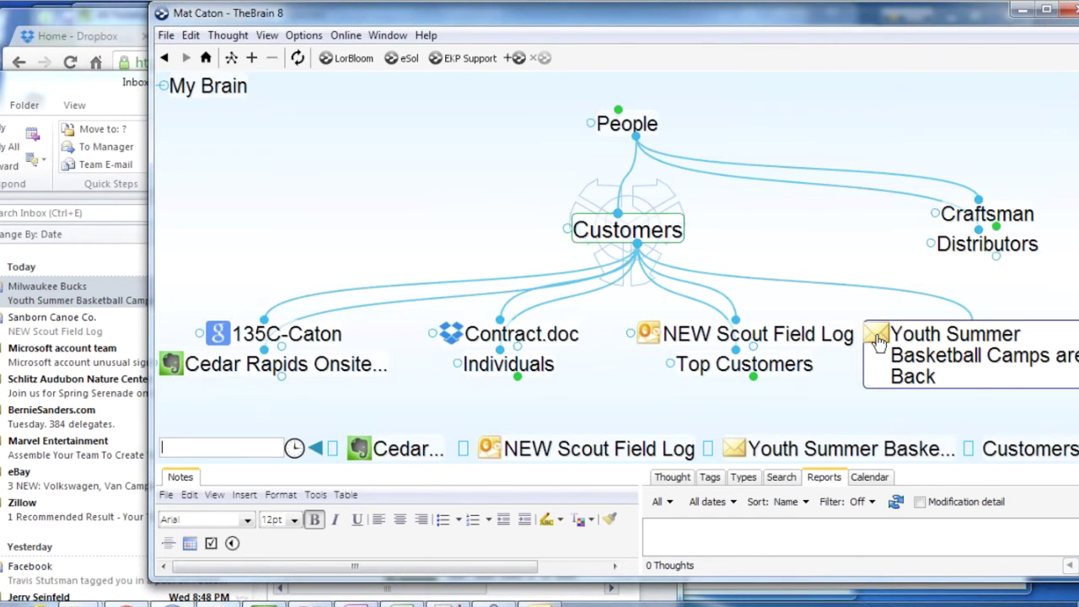
# Delete the Milwaukee Bucks email in Outlook and minimize Outlook
pyautogui.rightClick(74, 288)
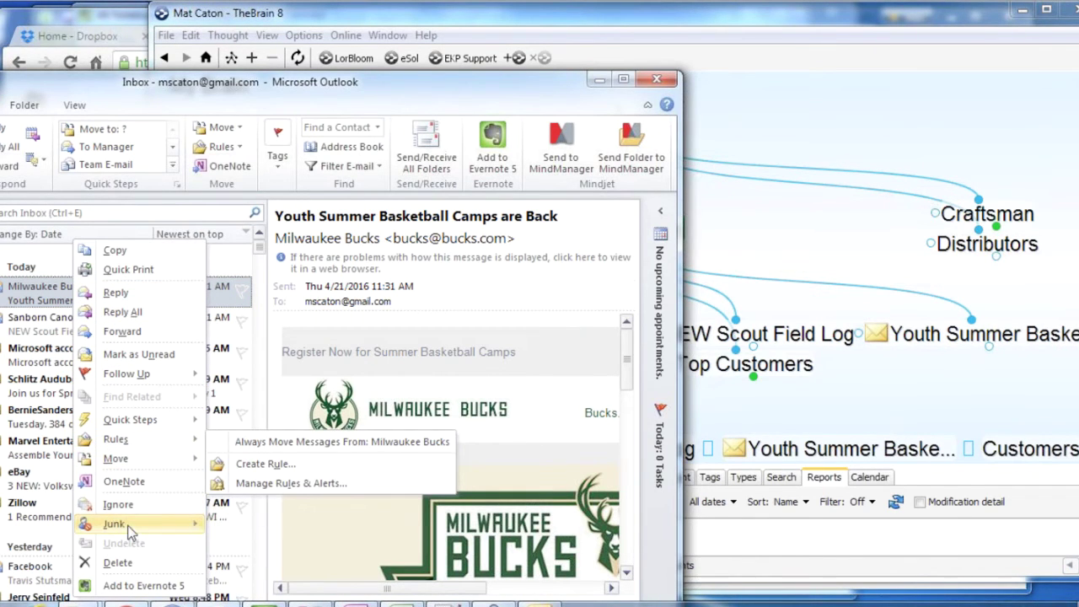
pyautogui.click(128, 564)
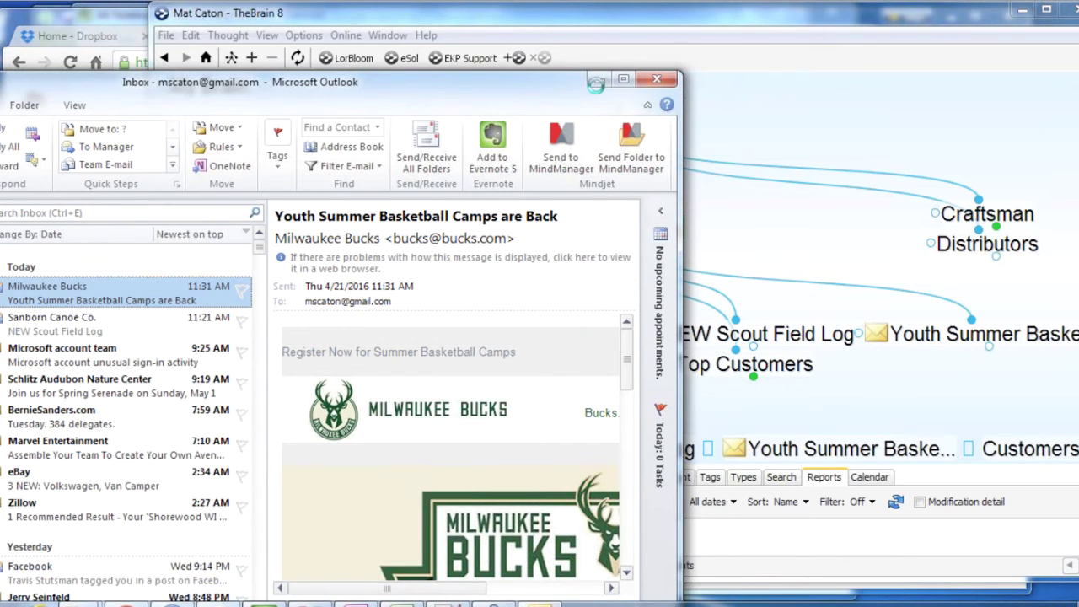
pyautogui.click(878, 139)
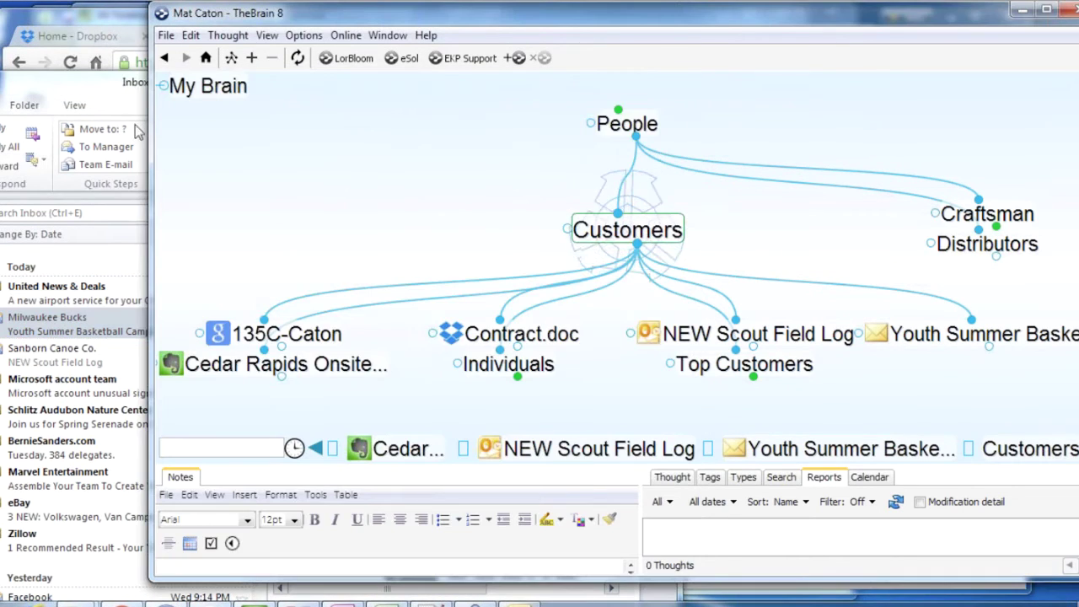
pyautogui.click(76, 84)
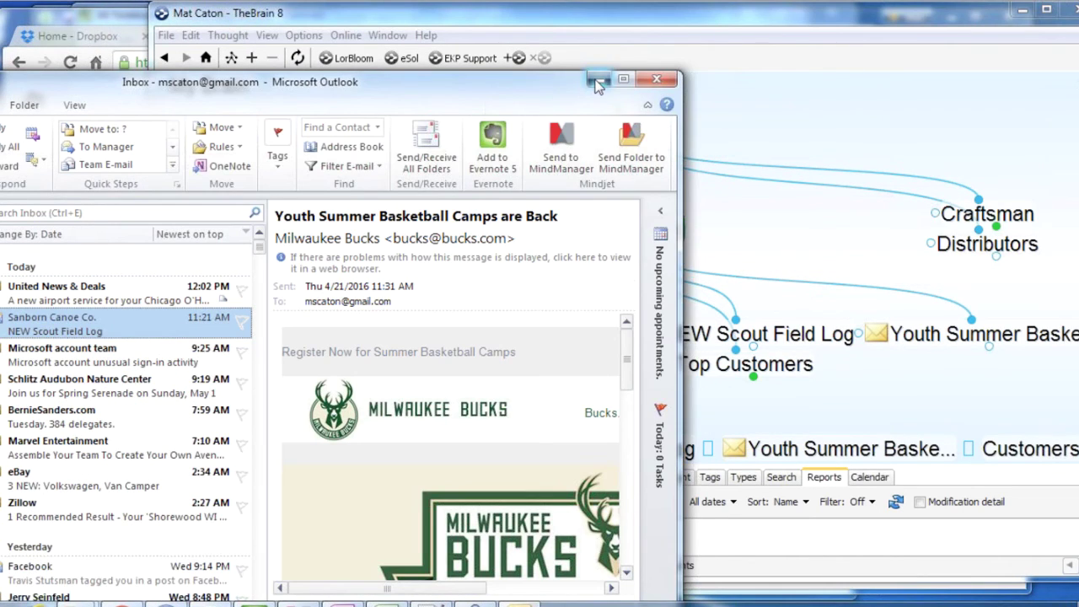
pyautogui.click(596, 80)
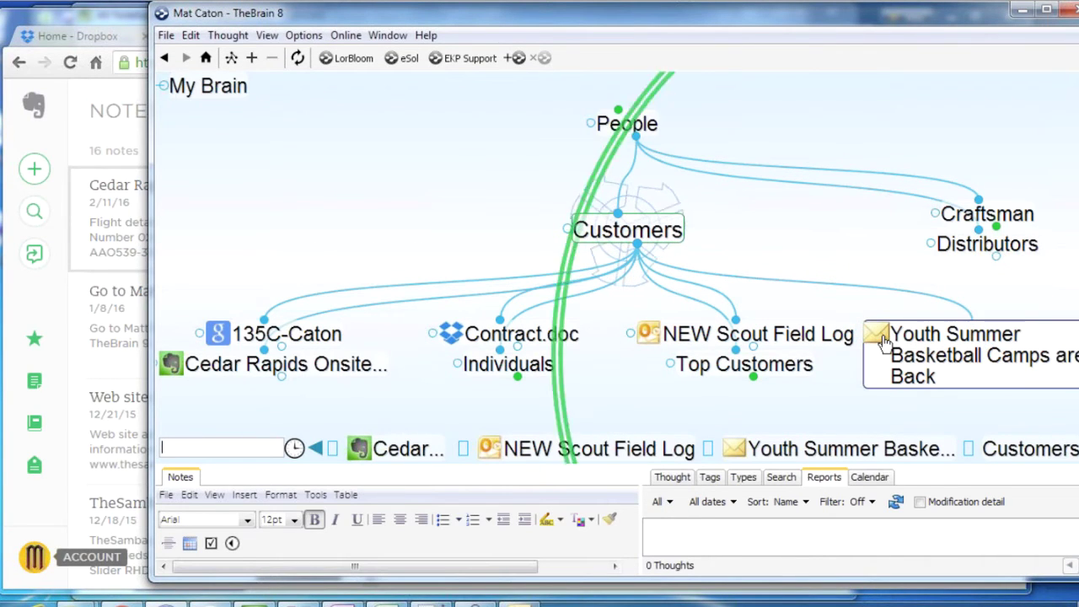
# Open the linked basketball camps email, then make Youth Summer Basketball Camps are Back central with taller notes
pyautogui.click(878, 336)
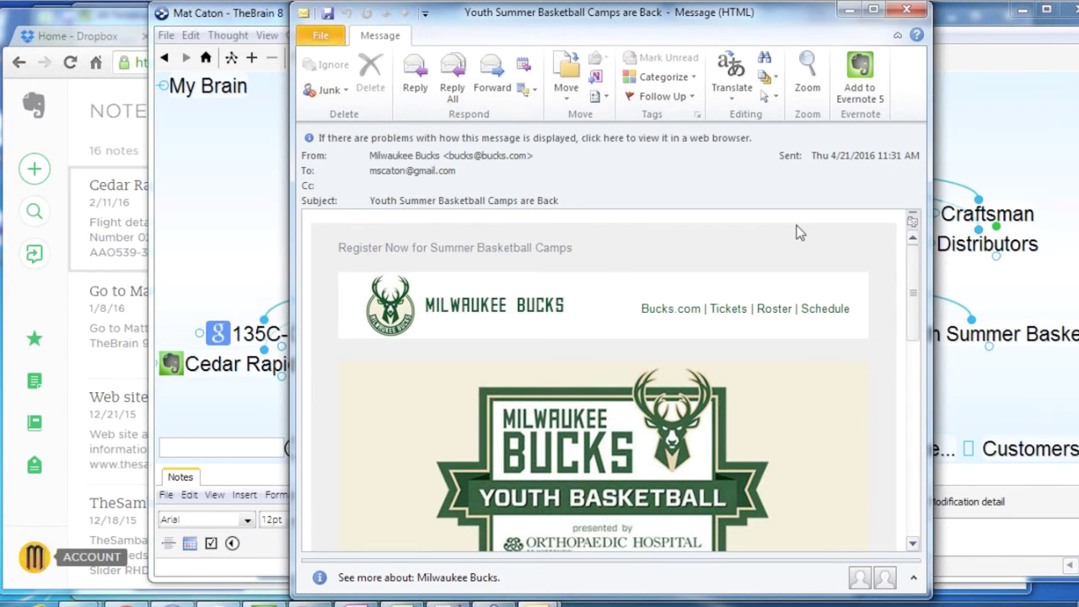
pyautogui.click(1006, 392)
pyautogui.moveTo(585, 465); pyautogui.dragTo(585, 384)
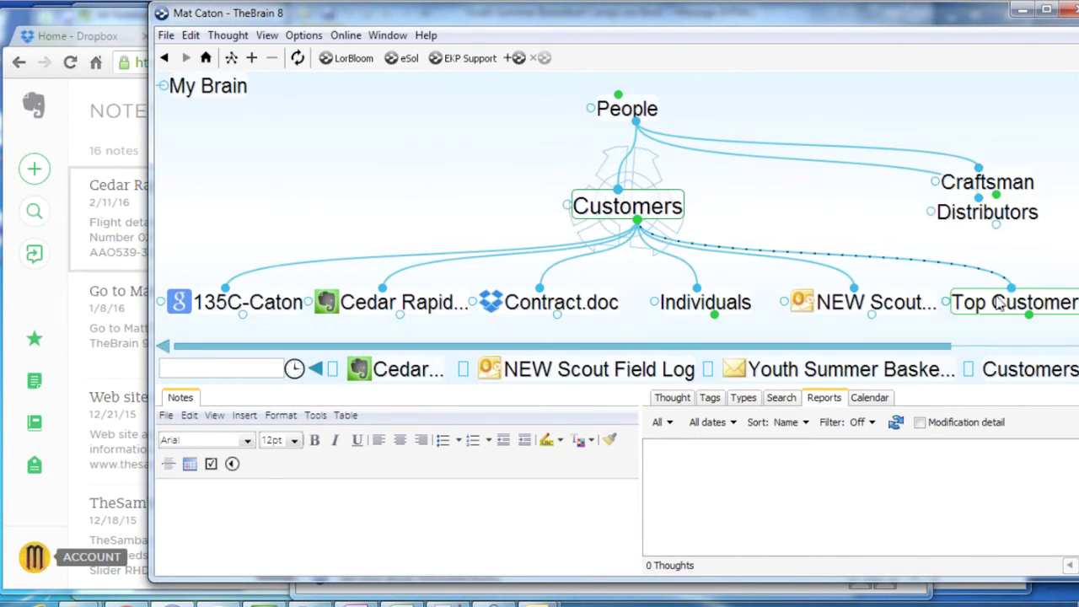
pyautogui.moveTo(836, 348); pyautogui.dragTo(962, 354)
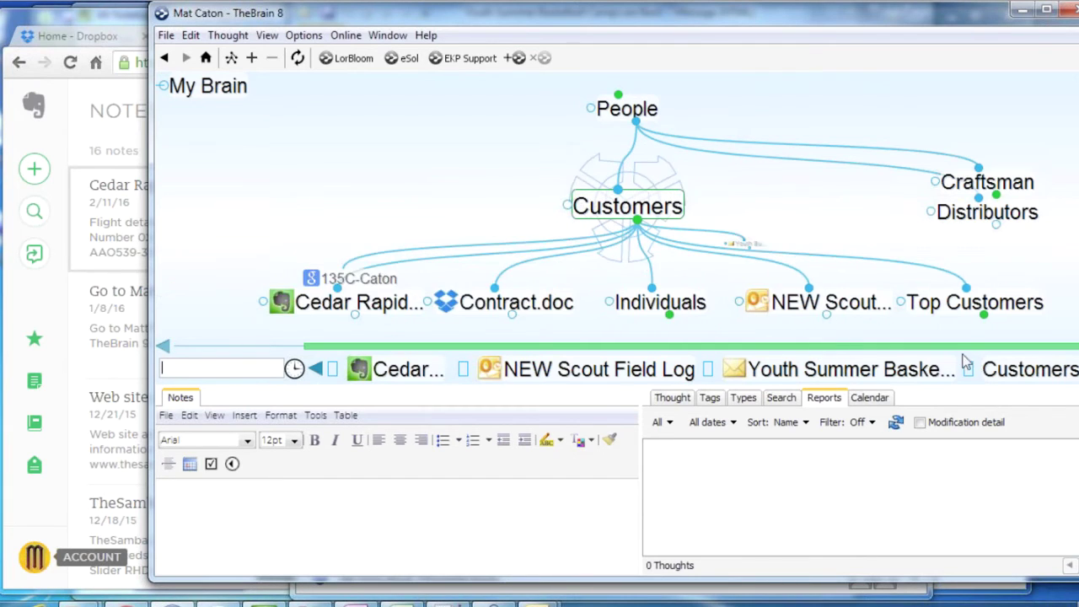
pyautogui.click(963, 362)
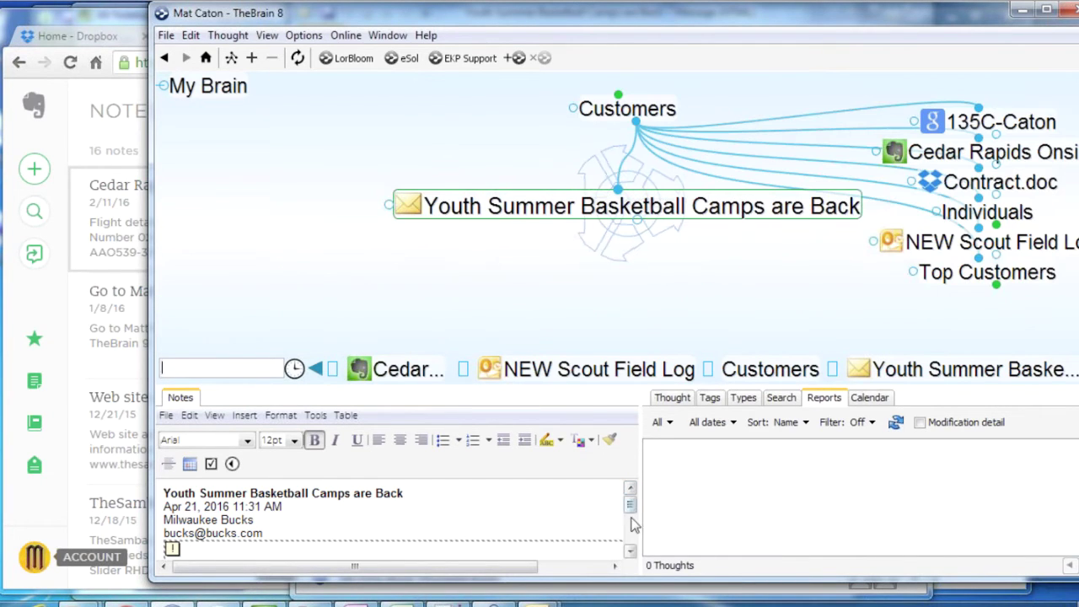
# Scroll through the imported email note, then navigate back up to the Customers thought
pyautogui.moveTo(631, 509)
pyautogui.mouseDown()
pyautogui.moveTo(632, 540)
pyautogui.moveTo(633, 513)
pyautogui.mouseUp()
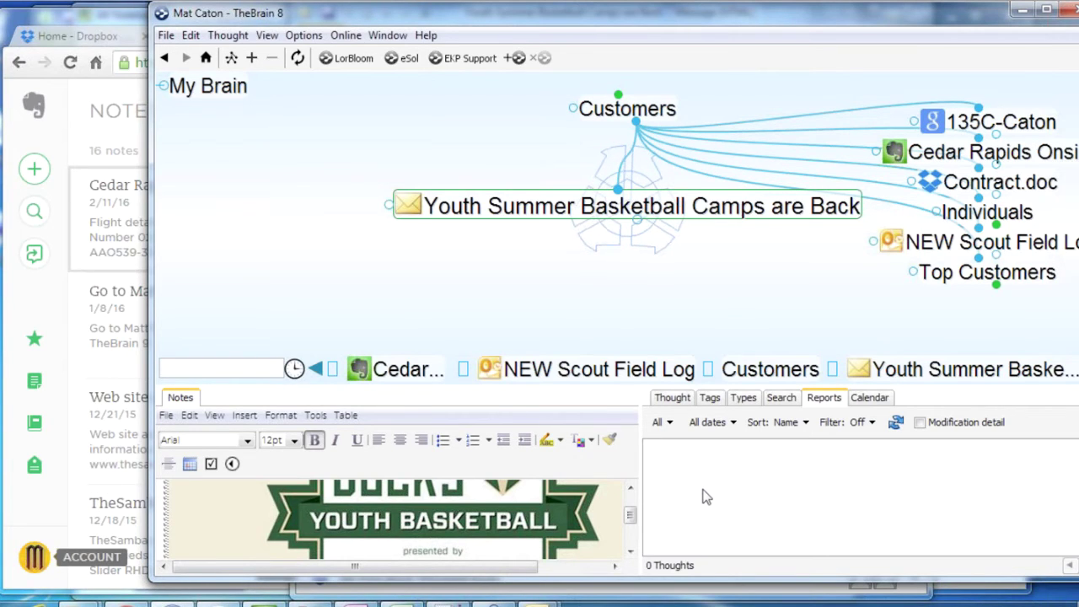
pyautogui.click(406, 217)
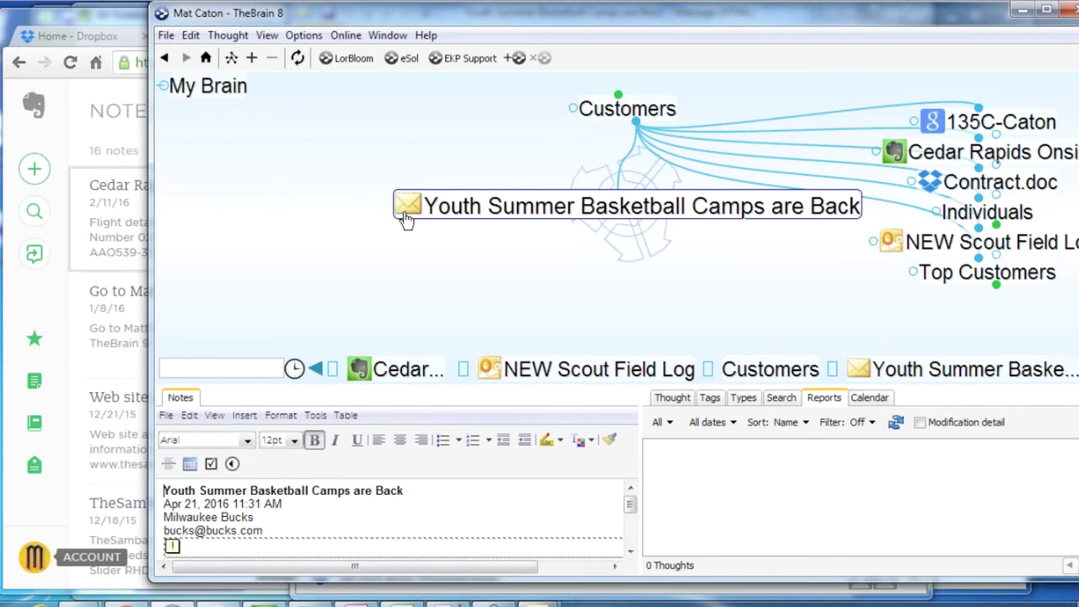
pyautogui.click(631, 117)
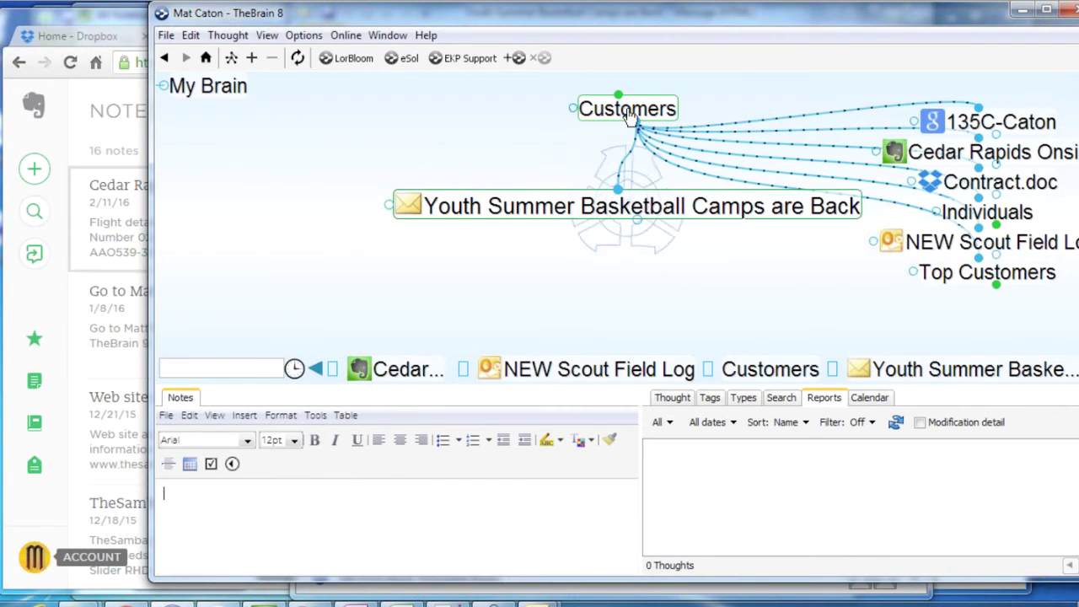
# Move up to People and refresh the report to list all 241 thoughts in enlarged panels
pyautogui.click(628, 111)
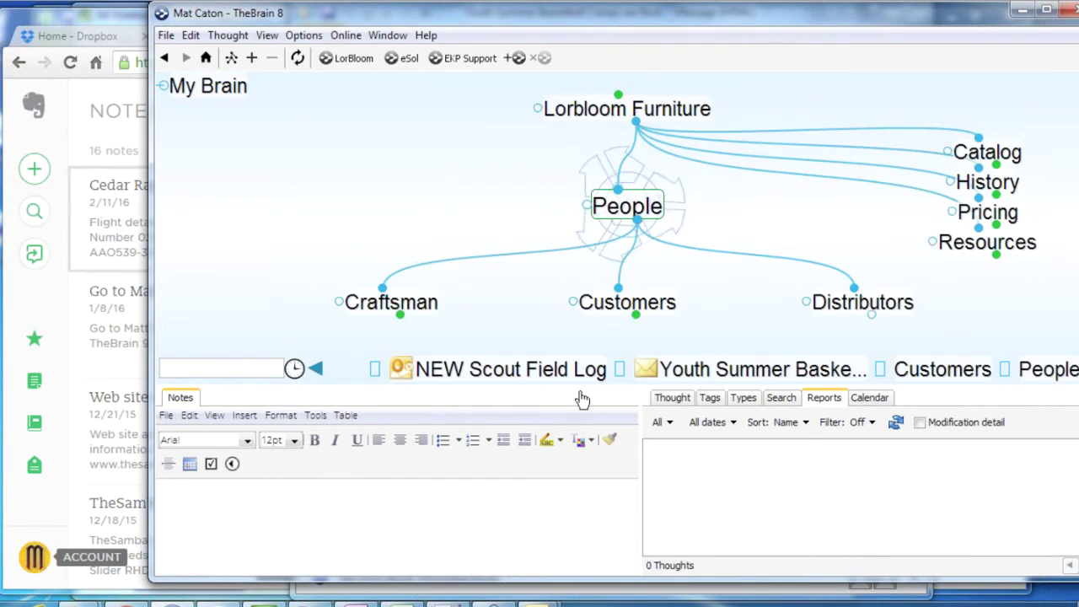
pyautogui.moveTo(597, 384); pyautogui.dragTo(585, 508)
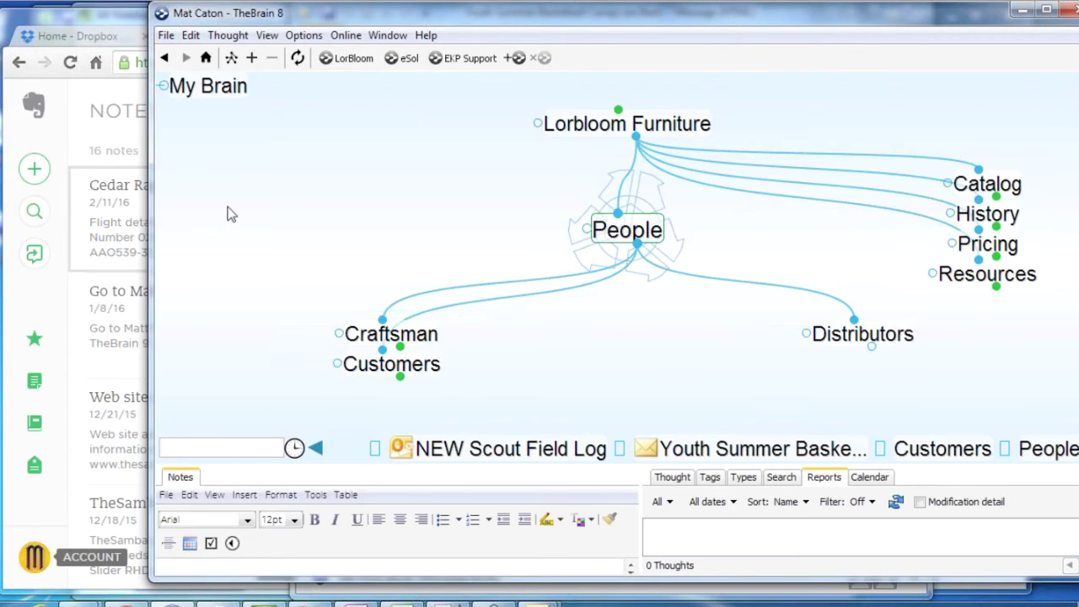
pyautogui.click(895, 501)
pyautogui.moveTo(631, 466); pyautogui.dragTo(628, 323)
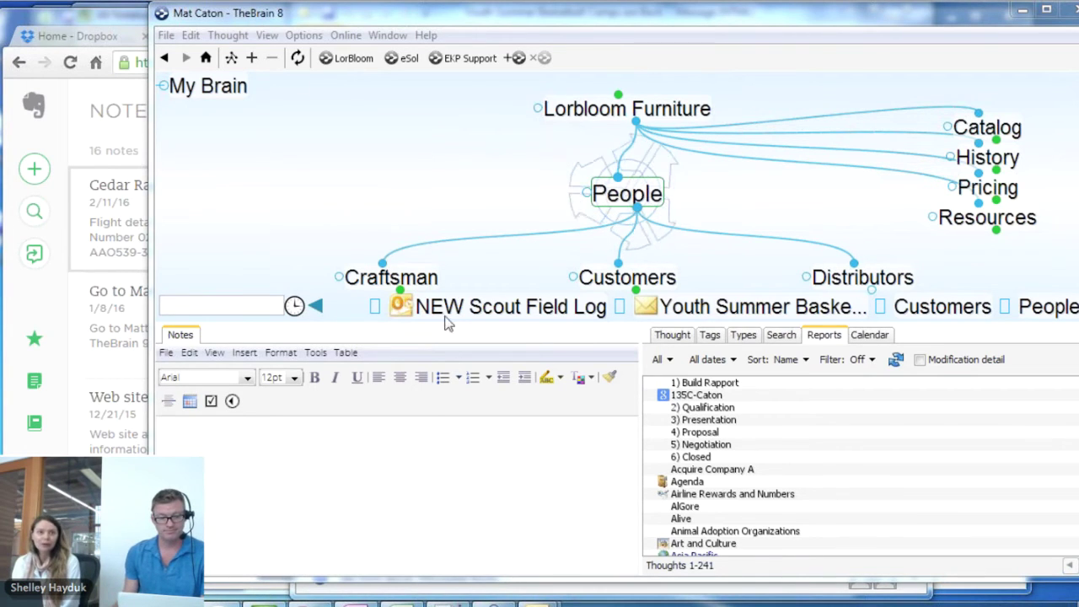
# Navigate up through Lorbloom Furniture and New Company to My Work, and open cloud Synchronize settings
pyautogui.moveTo(456, 323); pyautogui.dragTo(435, 482)
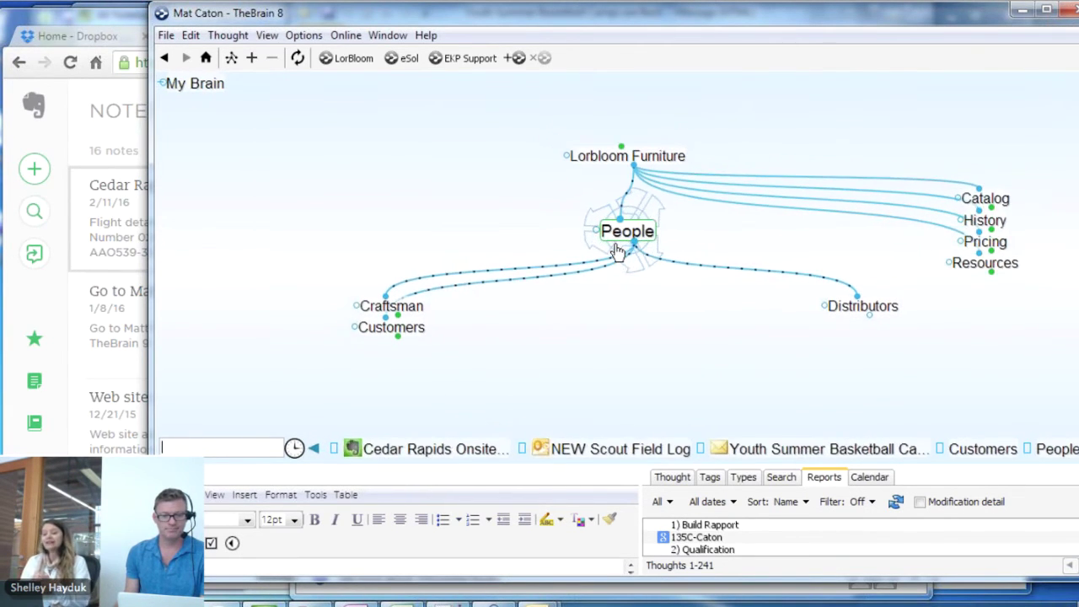
pyautogui.click(595, 158)
pyautogui.click(596, 158)
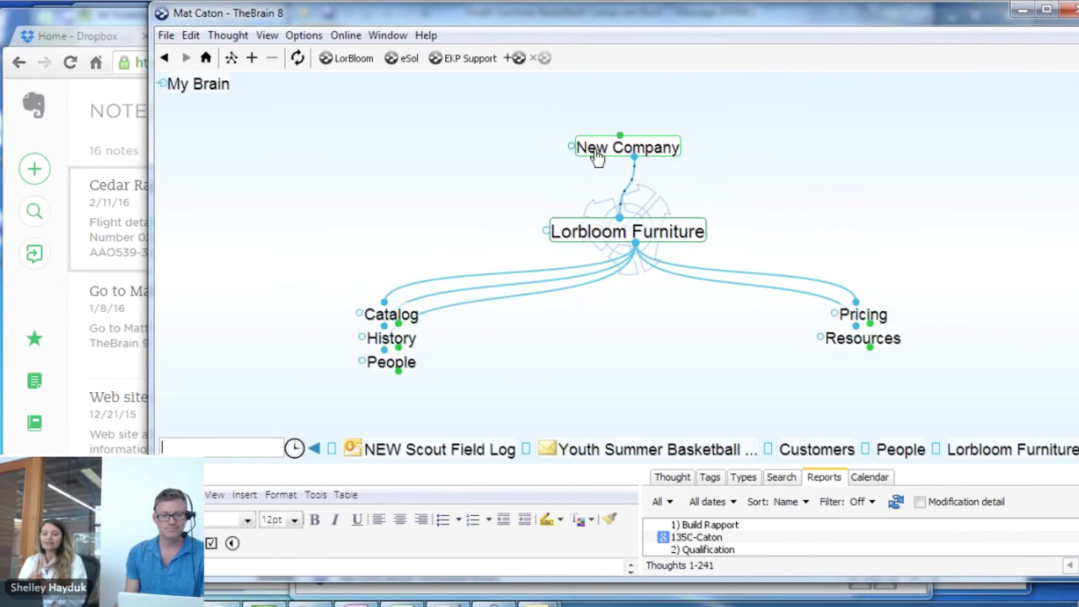
pyautogui.click(649, 149)
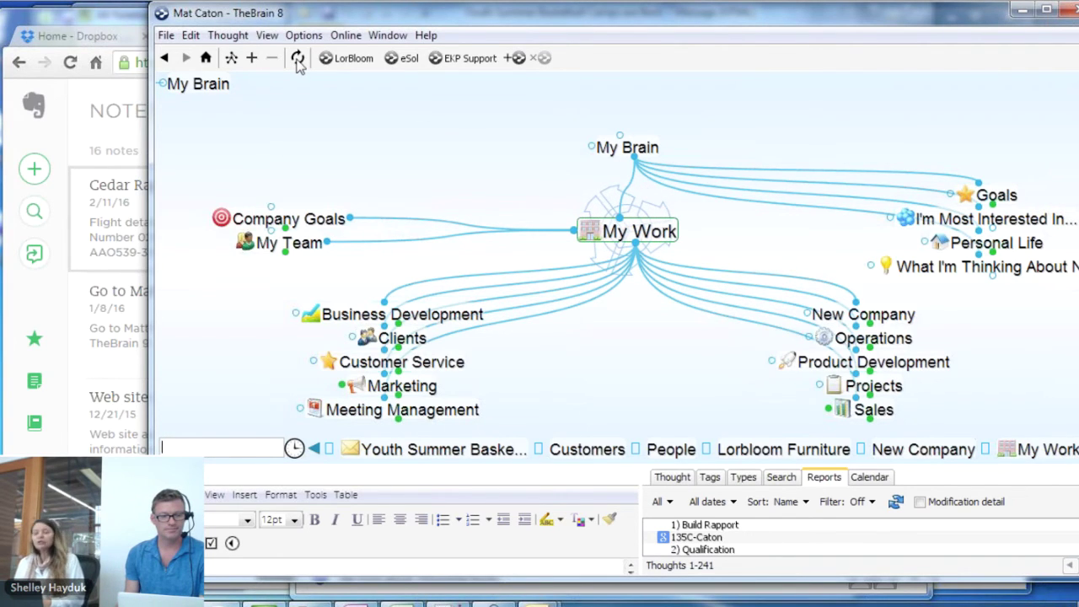
pyautogui.click(299, 60)
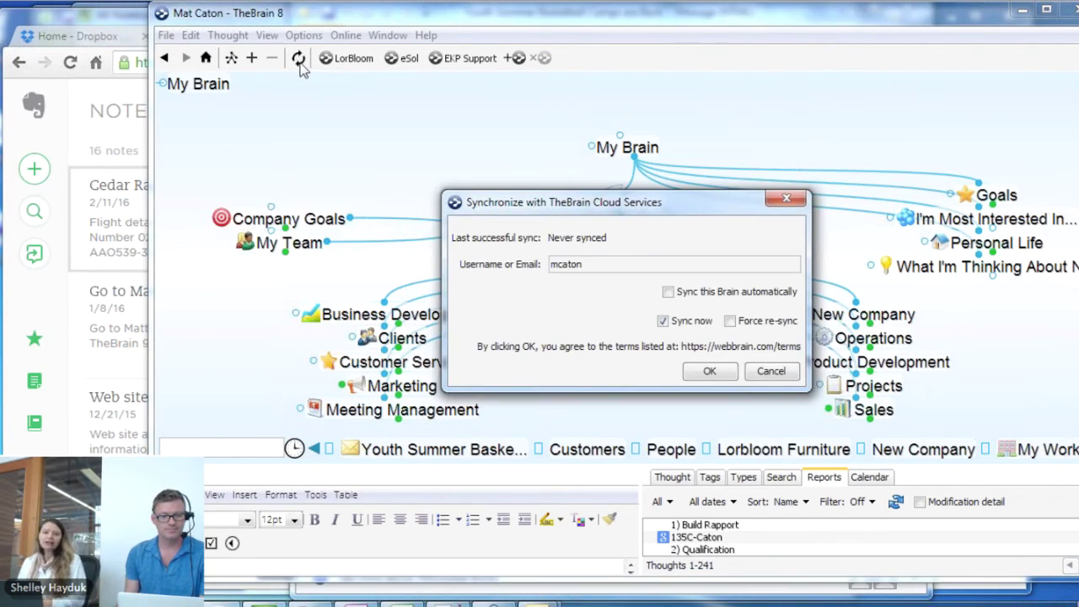
# Confirm syncing the brain to TheBrain Cloud now, then bring Chrome back to the front
pyautogui.click(720, 374)
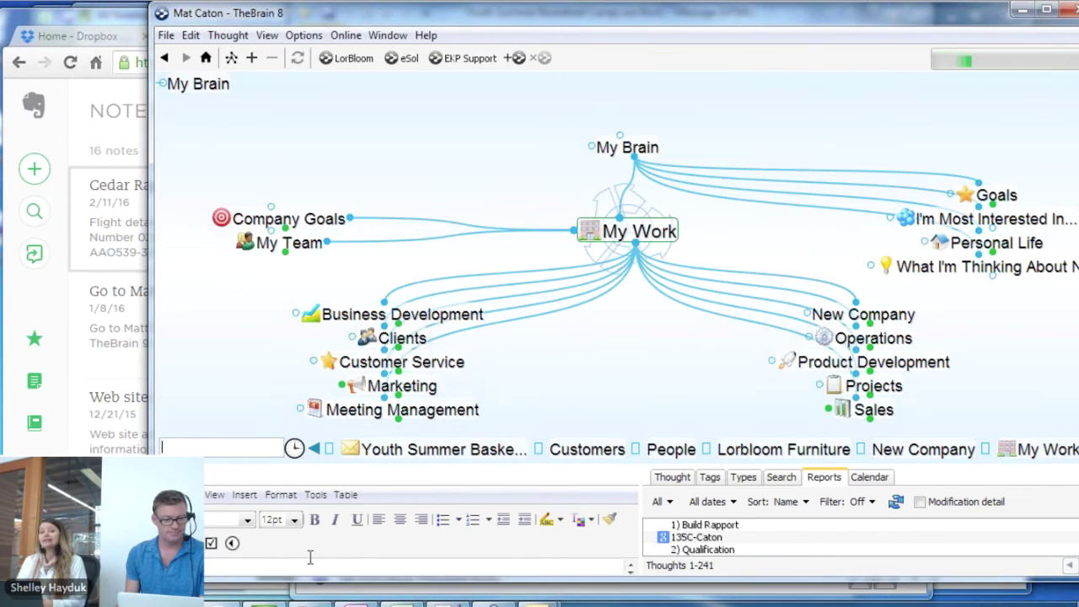
pyautogui.hotkey('alt', 'Tab')
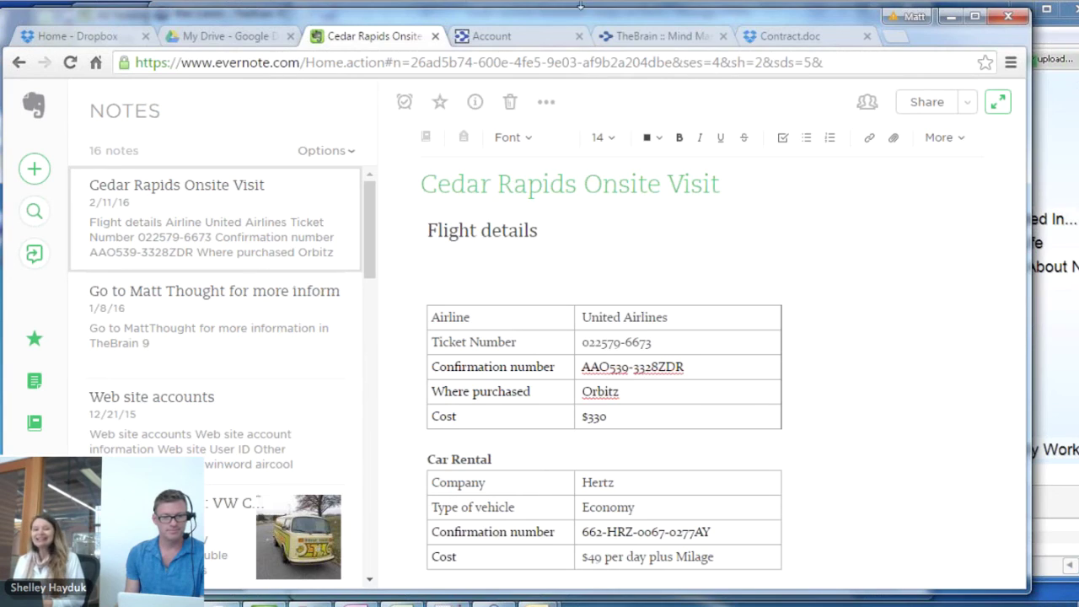
# Log in to the TheBrain Cloud account page and reload it until the new brain shows as Preparing
pyautogui.click(526, 37)
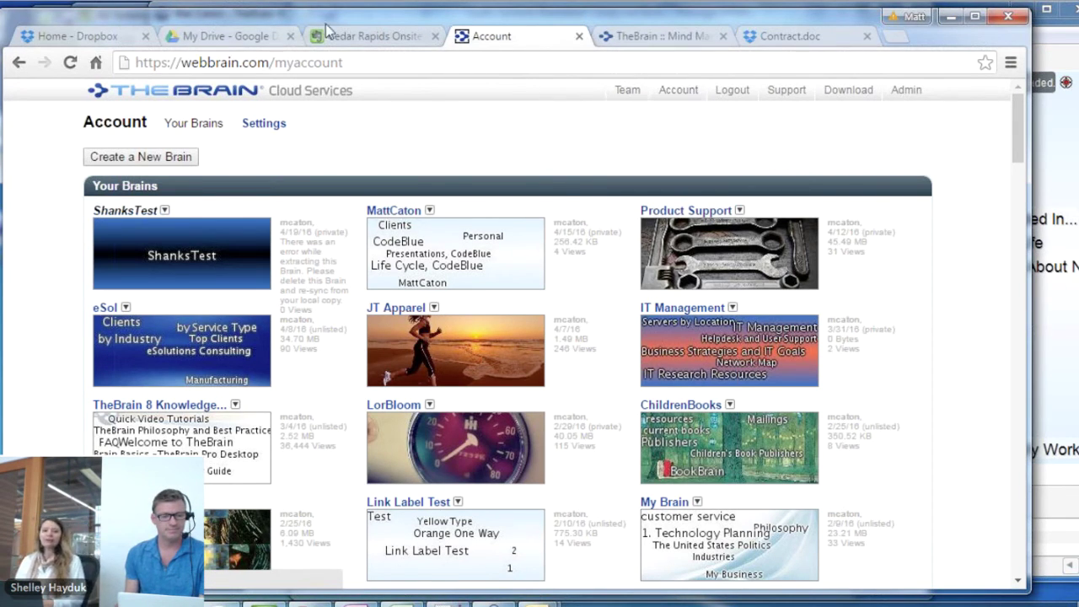
pyautogui.moveTo(330, 25)
pyautogui.mouseDown()
pyautogui.moveTo(337, 113)
pyautogui.moveTo(321, 152)
pyautogui.moveTo(340, 11)
pyautogui.mouseUp()
pyautogui.click(688, 88)
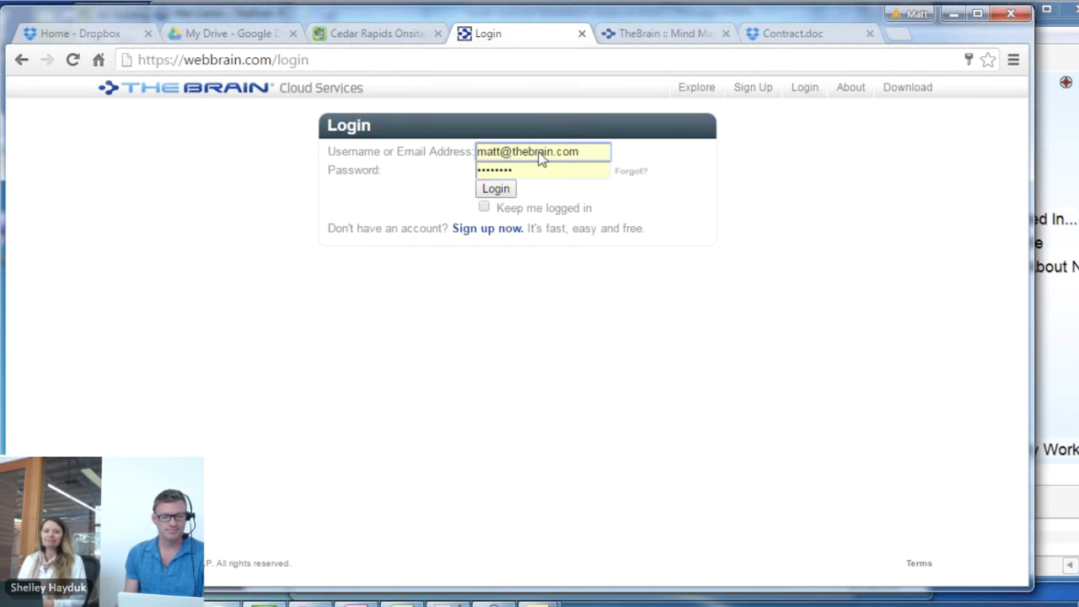
pyautogui.click(495, 192)
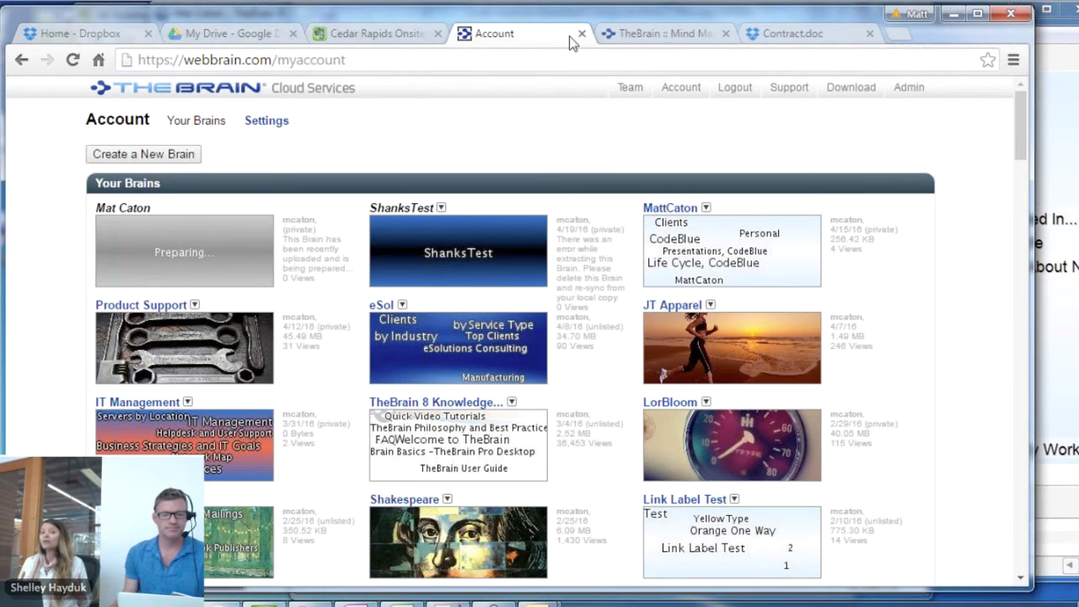
pyautogui.click(72, 60)
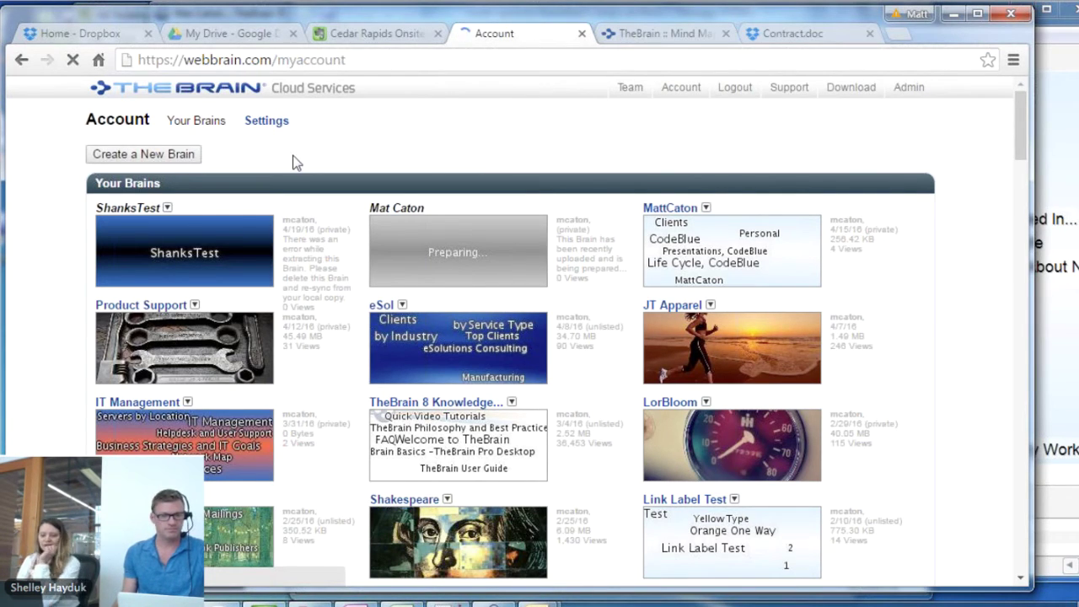
pyautogui.click(656, 37)
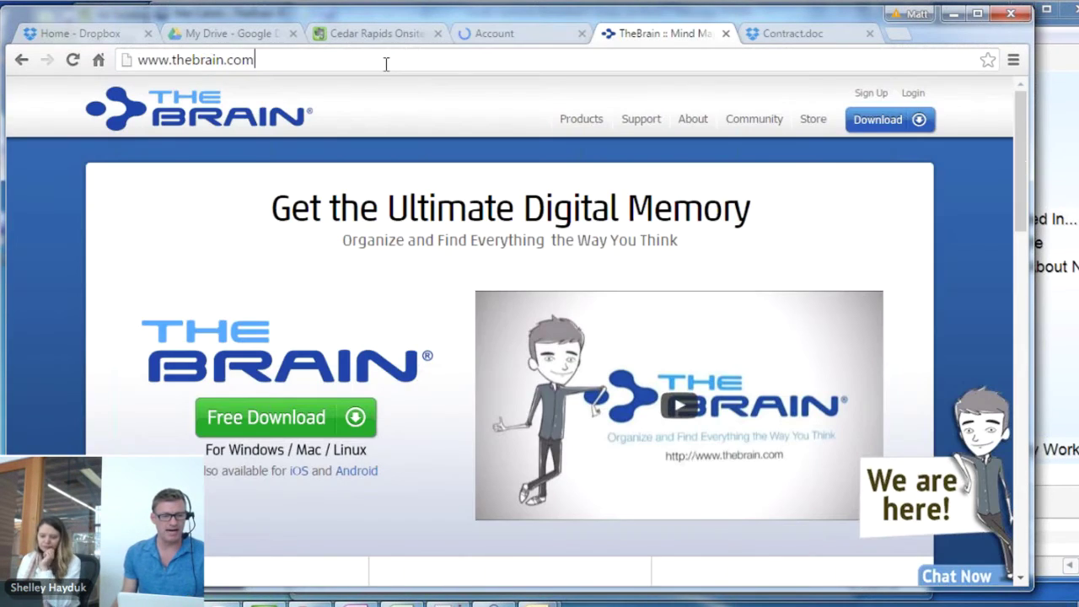
pyautogui.click(386, 61)
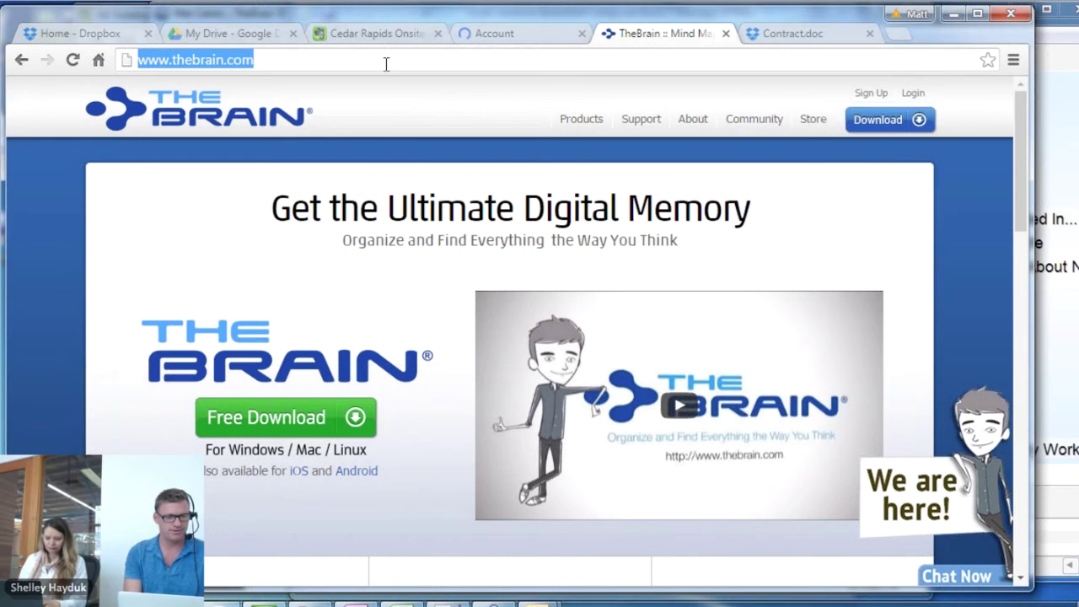
pyautogui.write('www.gmail.com')
pyautogui.press('Return')
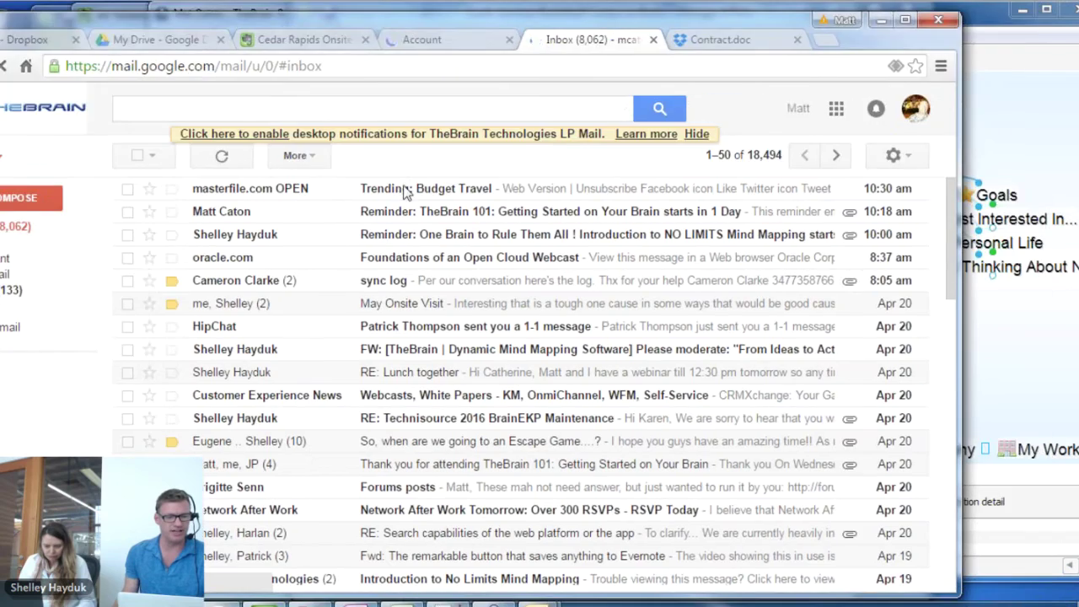
pyautogui.click(406, 192)
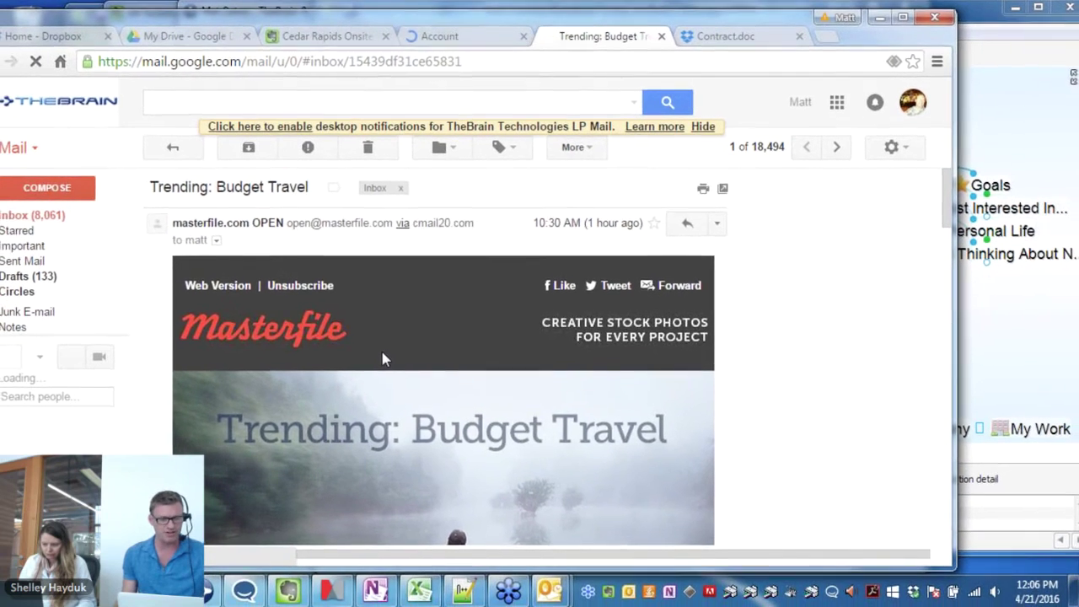
pyautogui.scroll(-7, 364, 377)
pyautogui.scroll(7, 942, 315)
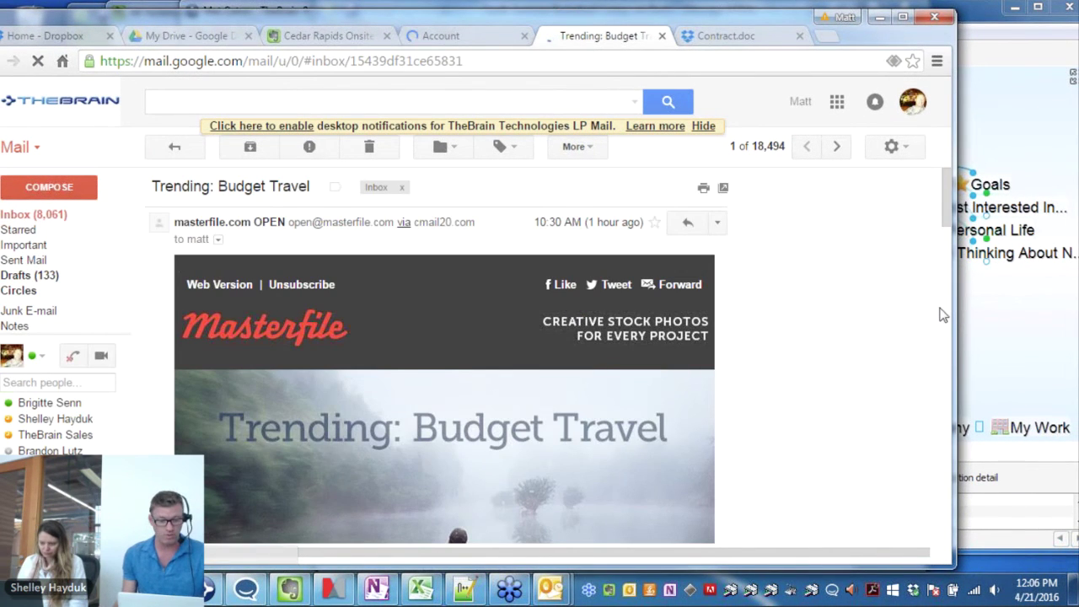
pyautogui.click(999, 324)
# Drag the open Gmail email link onto the map as a new thought under Customers
pyautogui.click(608, 434)
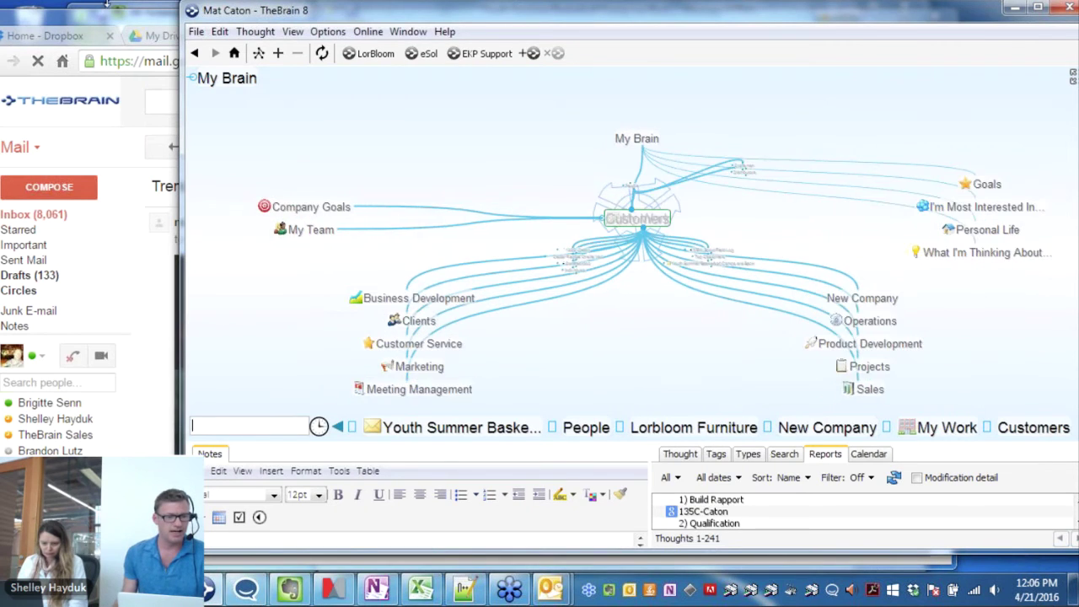
pyautogui.click(110, 19)
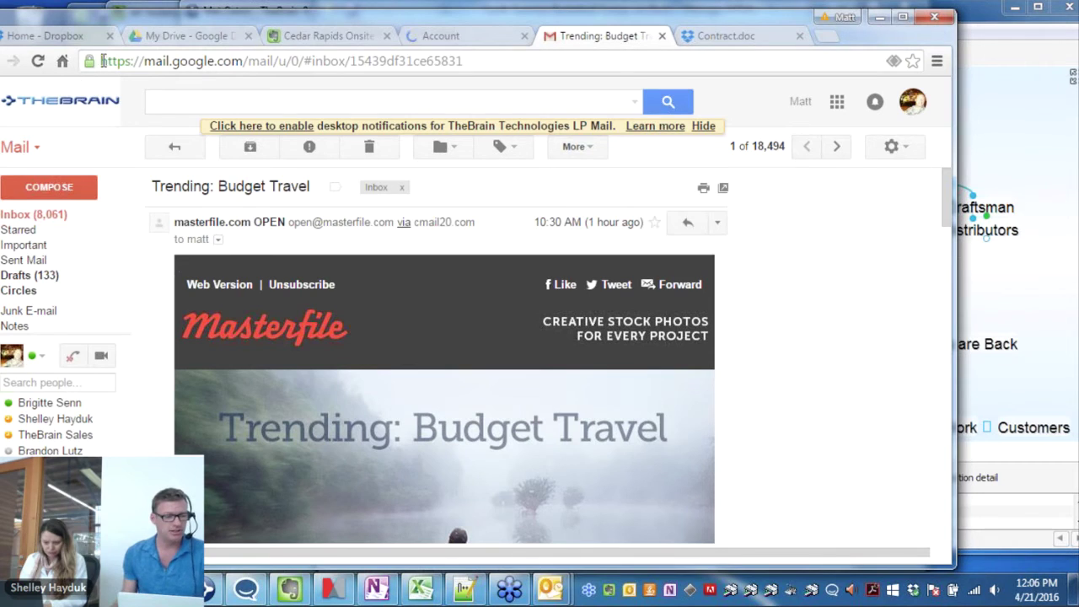
pyautogui.moveTo(89, 61); pyautogui.dragTo(1024, 381)
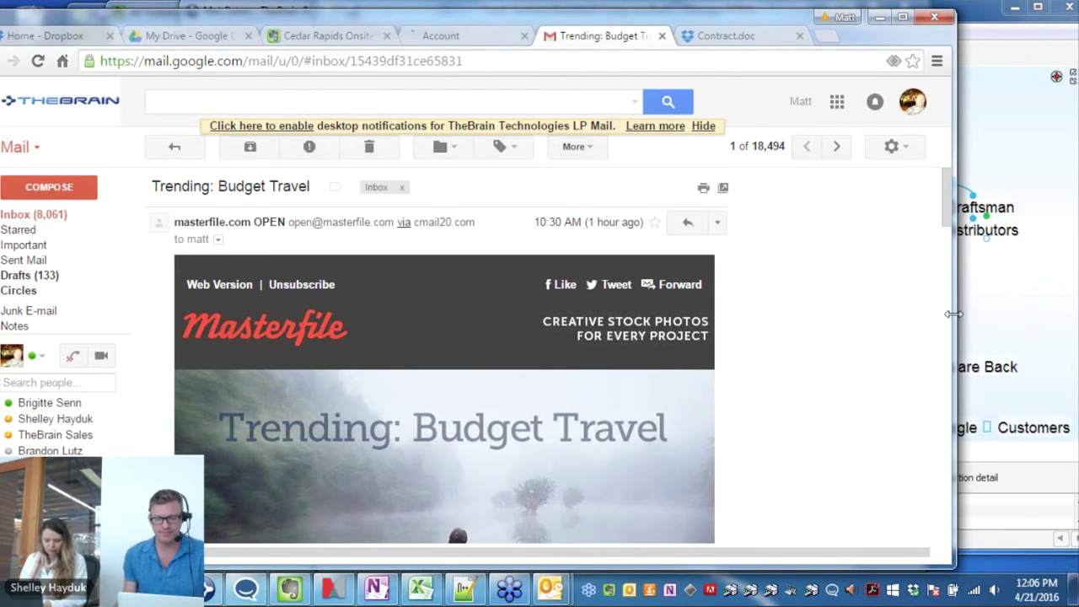
pyautogui.moveTo(954, 311); pyautogui.dragTo(585, 309)
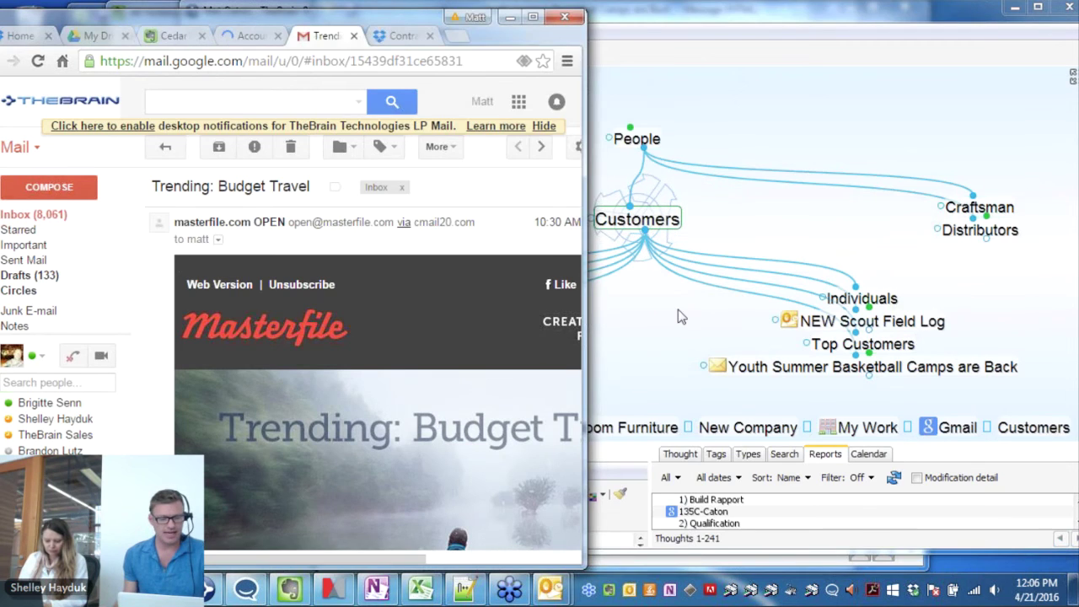
pyautogui.click(681, 316)
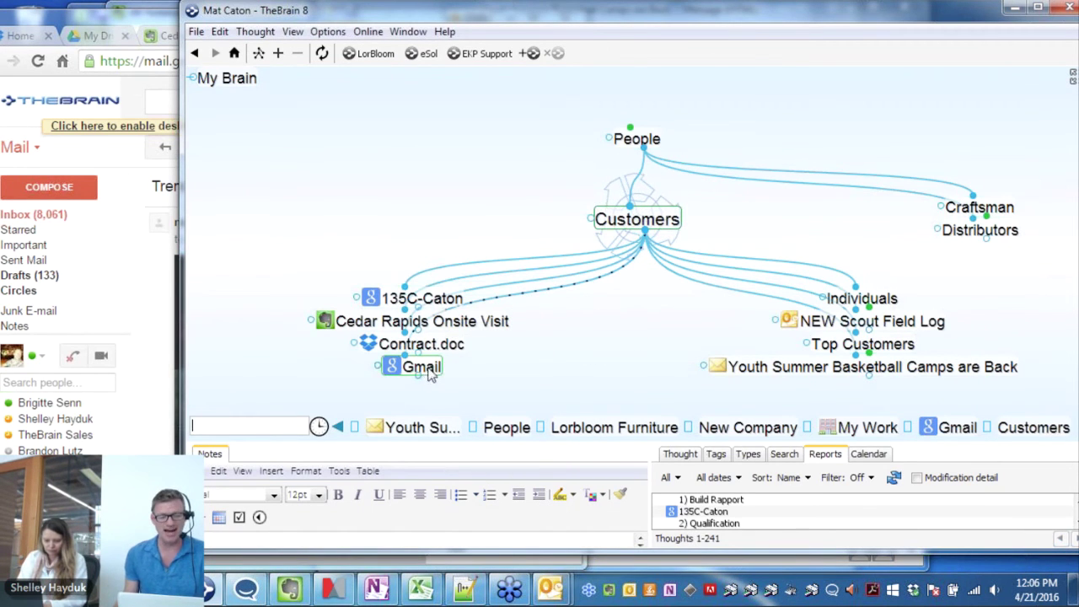
# Rename the new Gmail thought to 'Great Graphics', then bring the Gmail message forward
pyautogui.click(426, 369)
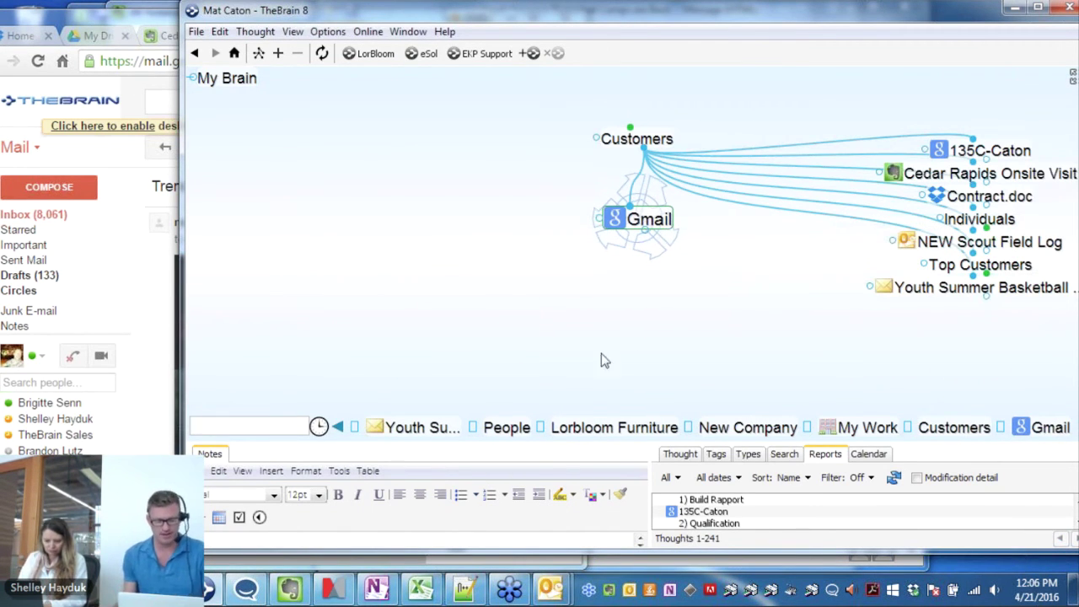
pyautogui.click(680, 455)
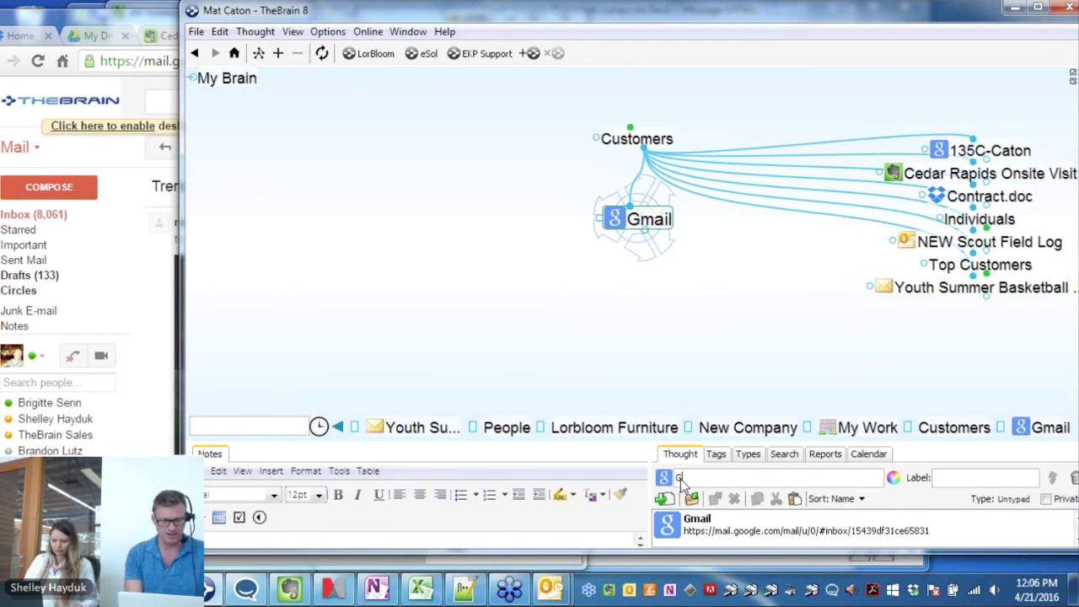
pyautogui.write('Great Graphics')
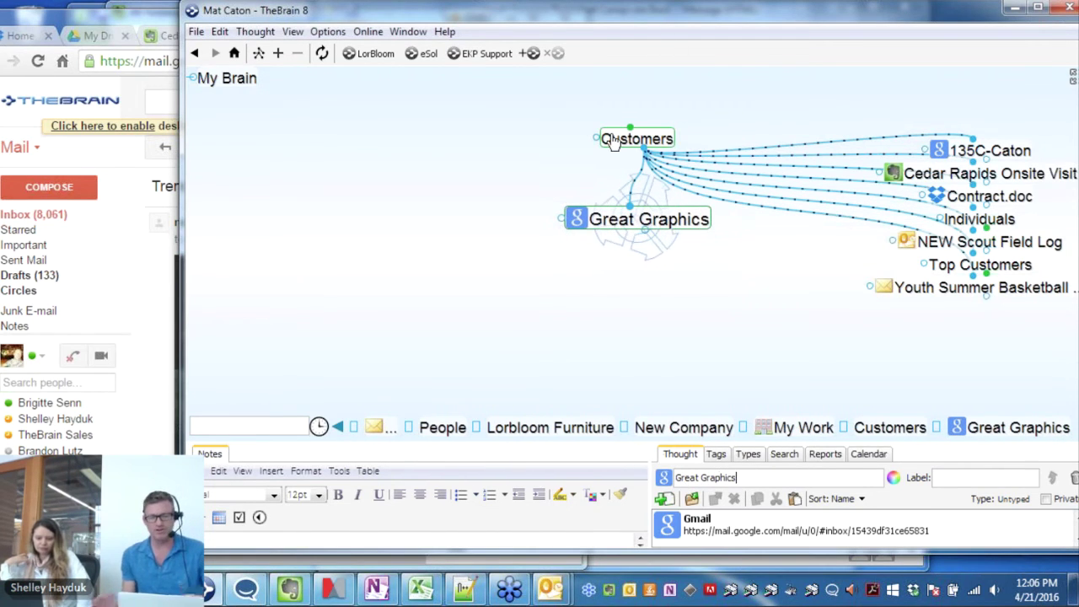
pyautogui.click(614, 138)
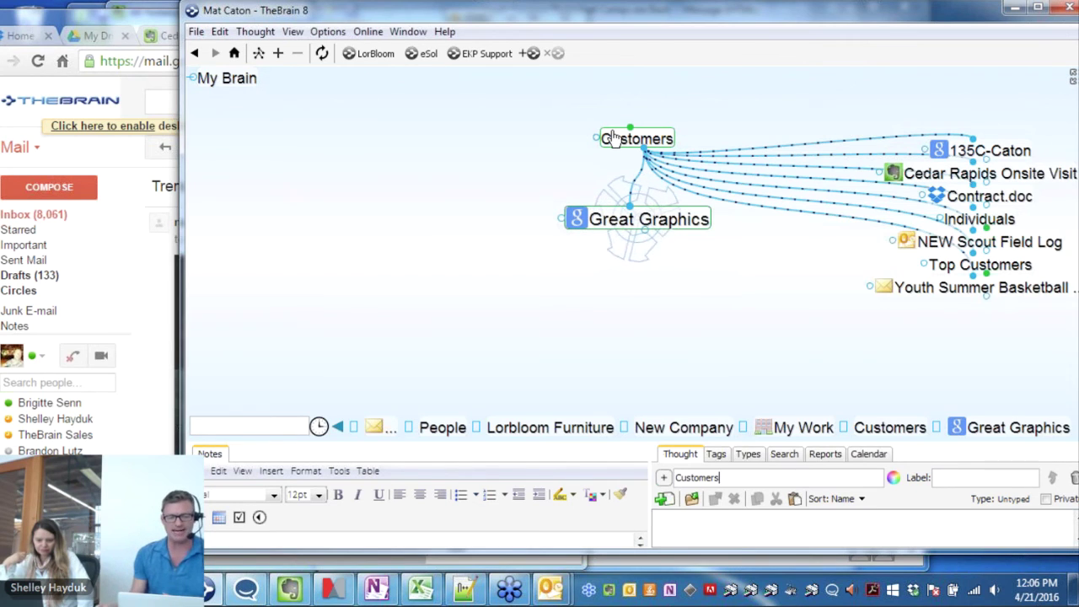
pyautogui.click(620, 219)
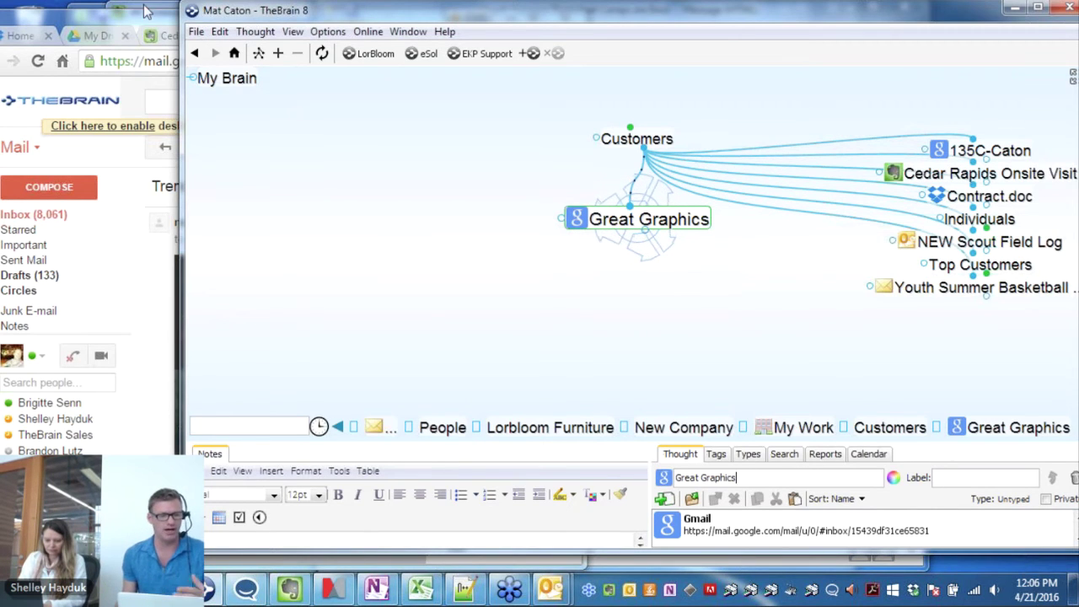
pyautogui.click(167, 55)
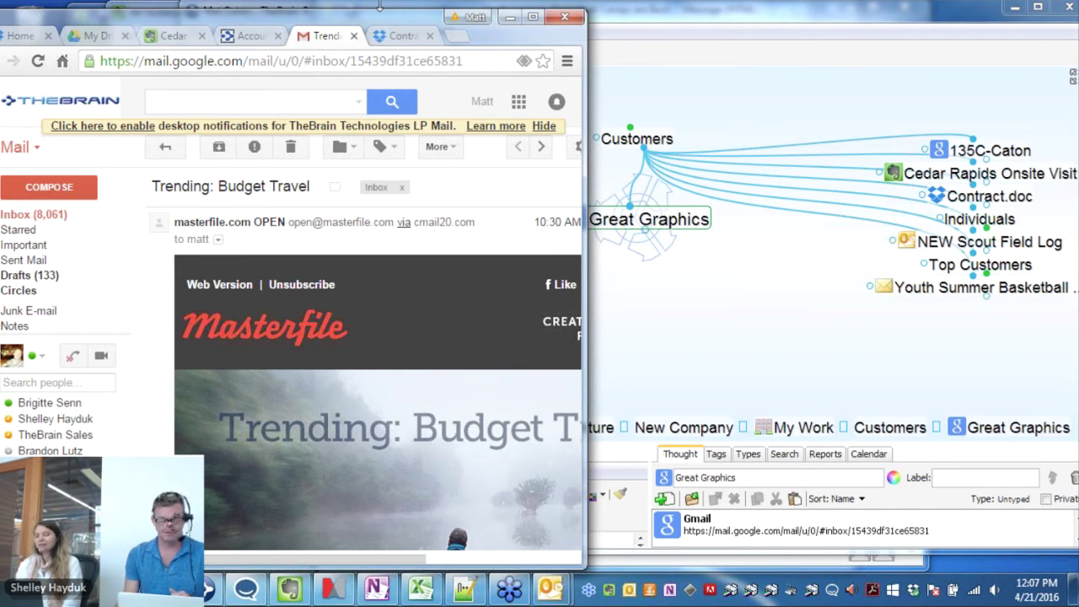
# In the desktop brain, navigate Customers, then People, then Lorbloom Furniture
pyautogui.click(639, 145)
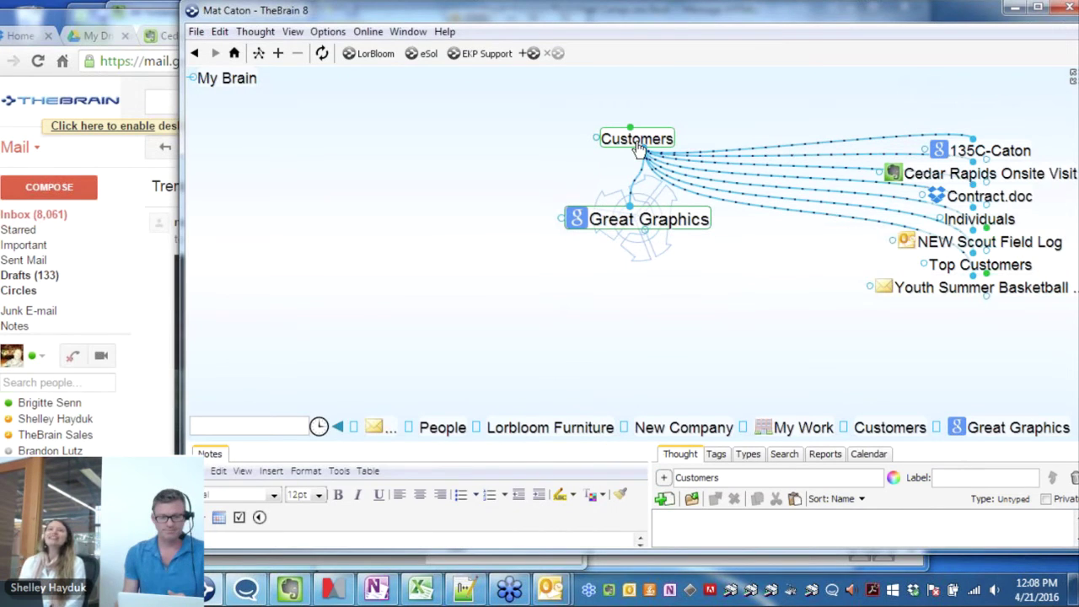
pyautogui.click(638, 141)
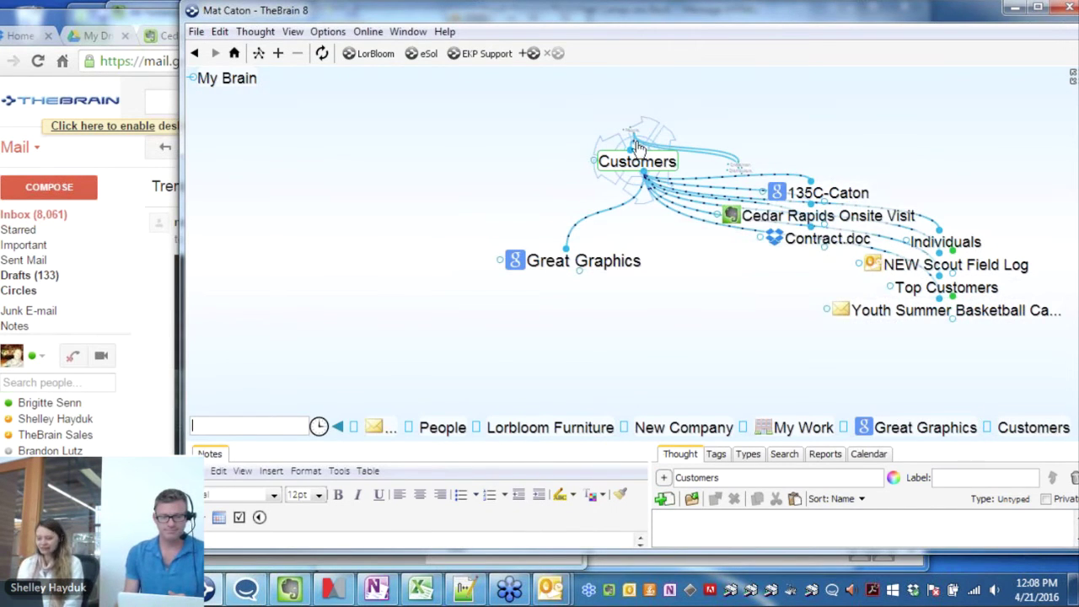
pyautogui.click(638, 142)
pyautogui.click(638, 143)
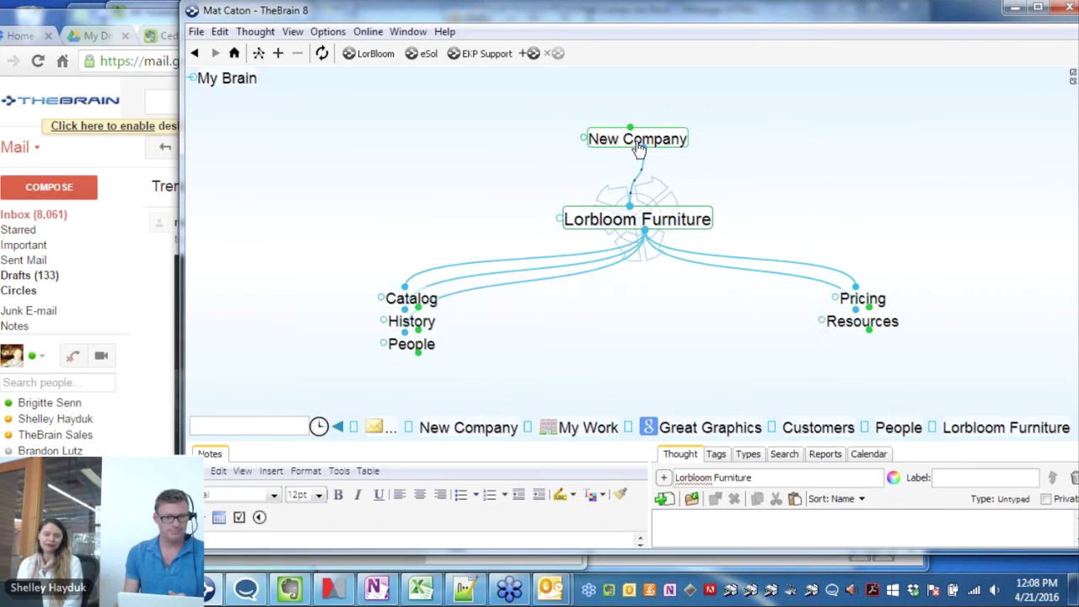
# Open the synced brain from Your Brains on the cloud account page in the browser
pyautogui.click(64, 19)
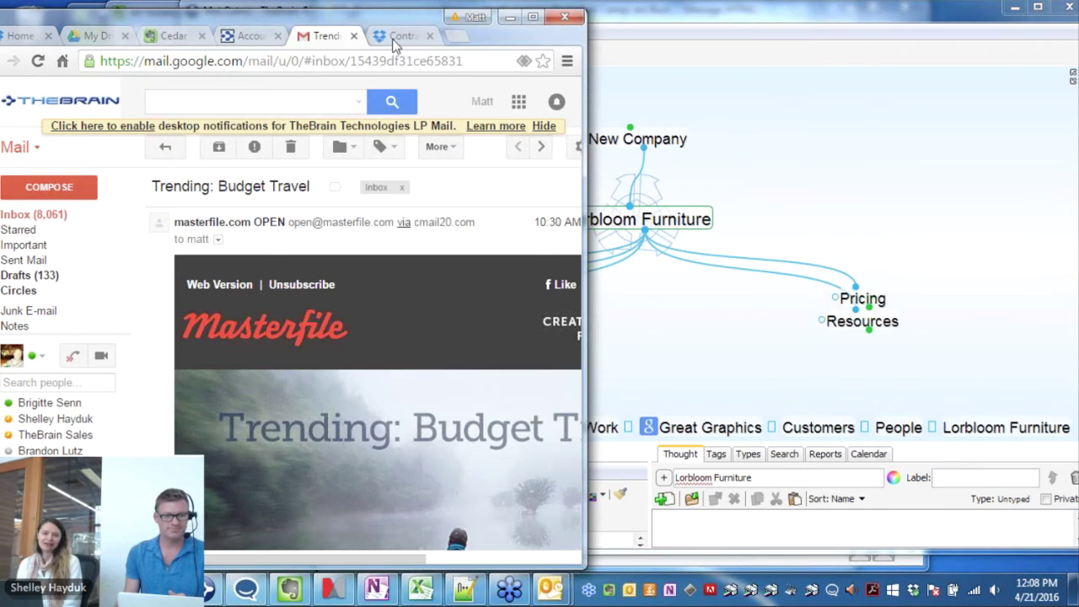
pyautogui.click(250, 37)
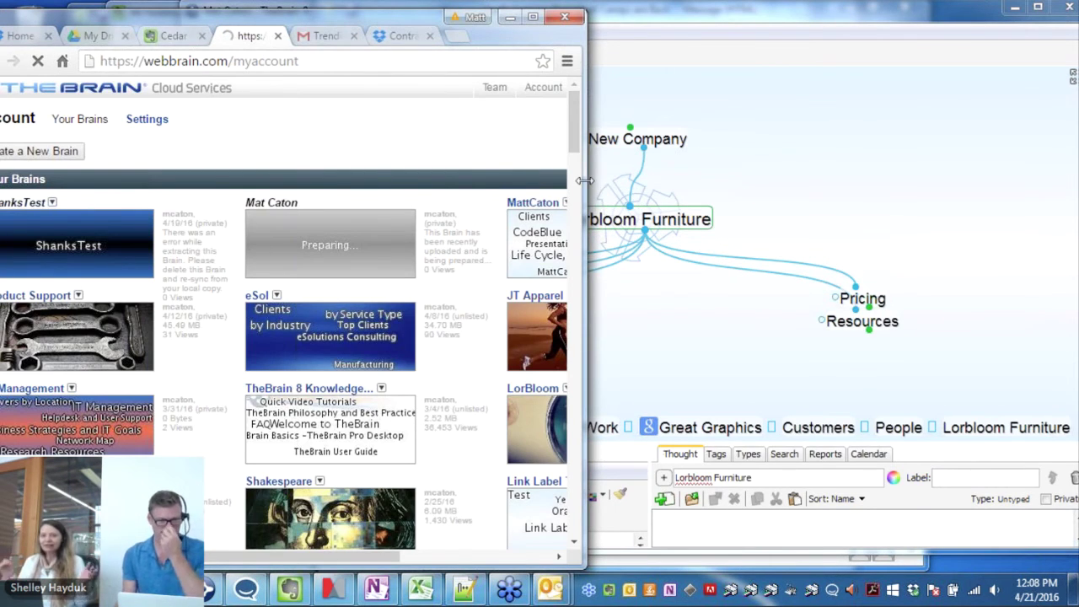
pyautogui.moveTo(585, 180); pyautogui.dragTo(673, 179)
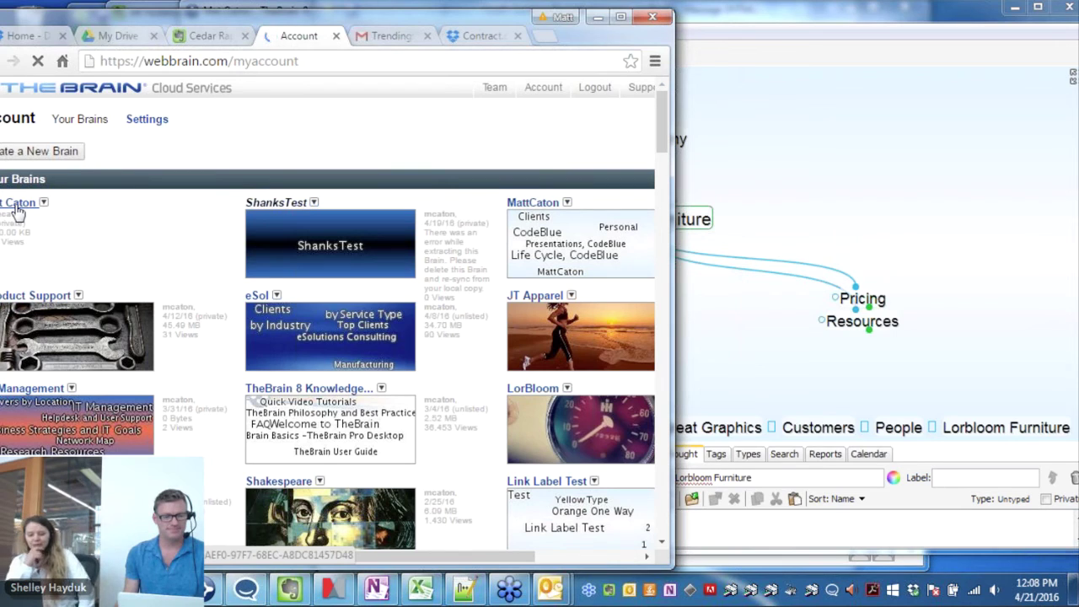
pyautogui.click(17, 206)
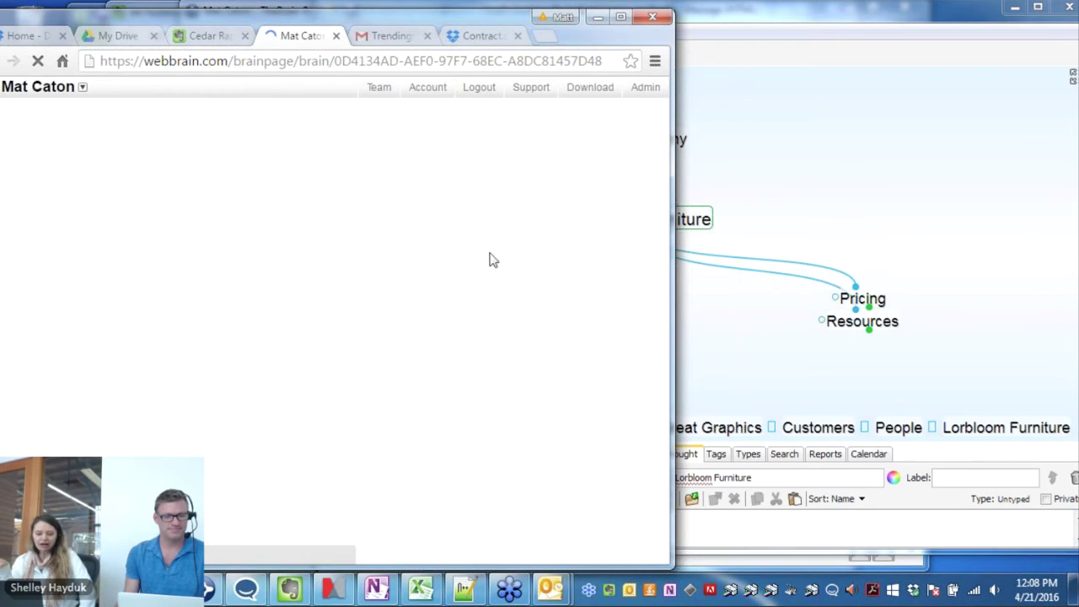
pyautogui.moveTo(668, 312); pyautogui.dragTo(563, 300)
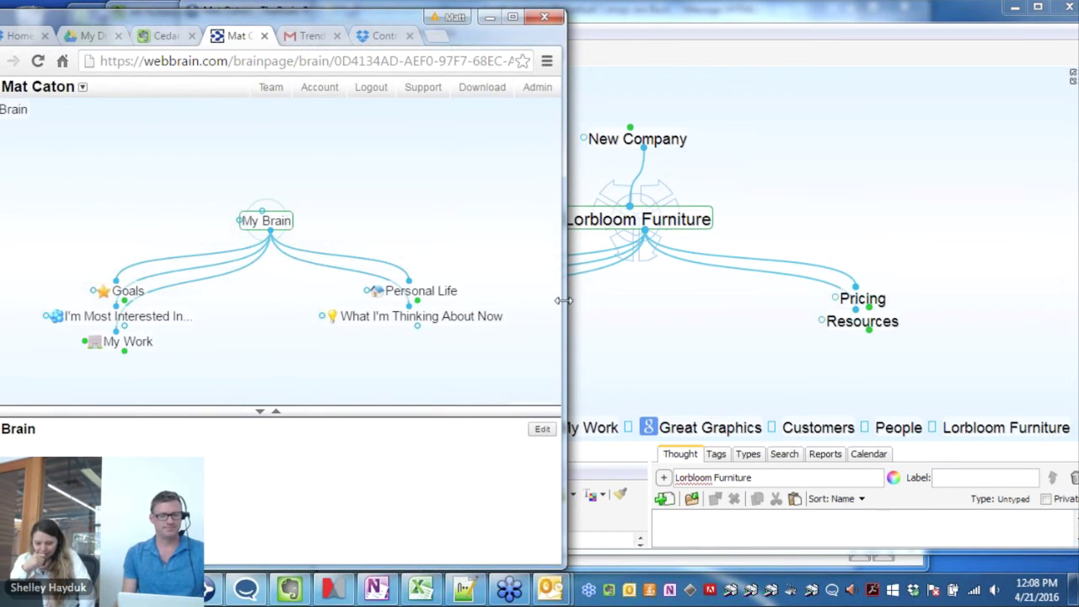
pyautogui.click(652, 323)
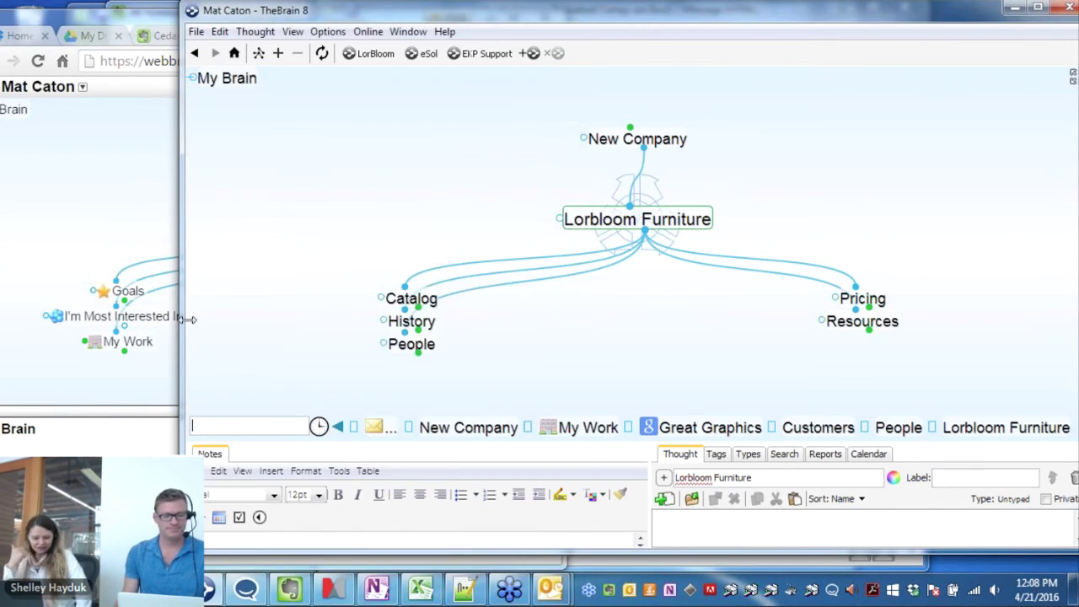
# In the web brain, navigate My Work, then New Company, then Lorbloom Furniture, then open the brain's options menu
pyautogui.moveTo(187, 319); pyautogui.dragTo(429, 325)
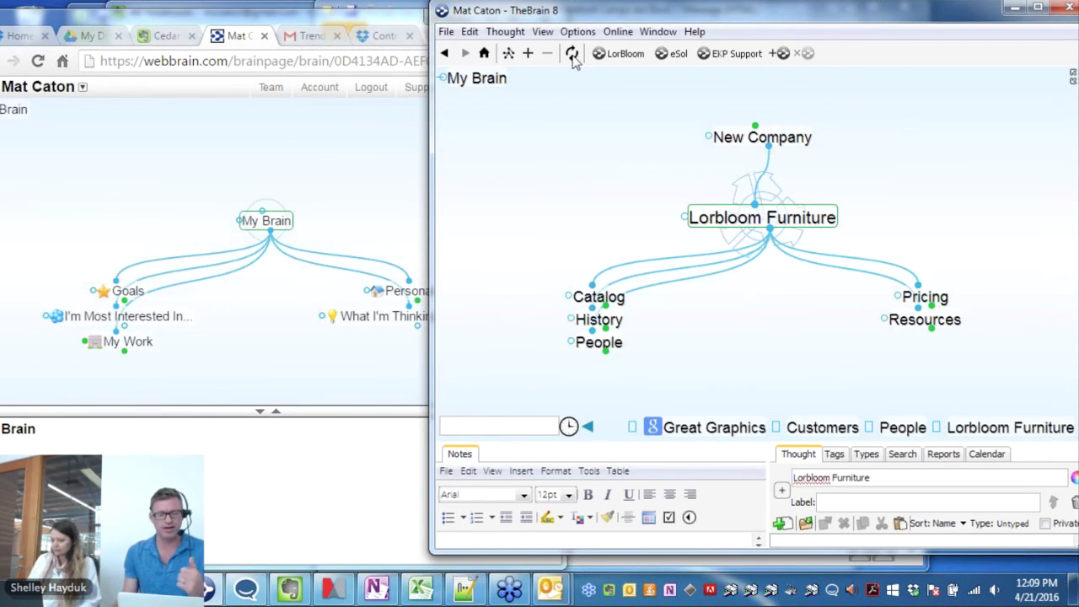
pyautogui.click(241, 155)
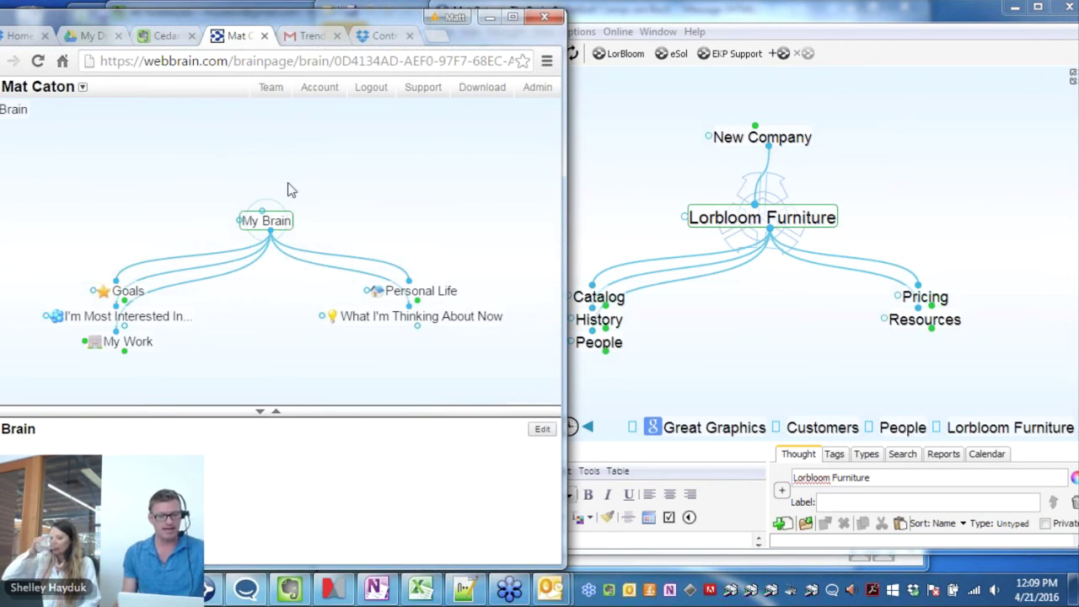
pyautogui.click(149, 348)
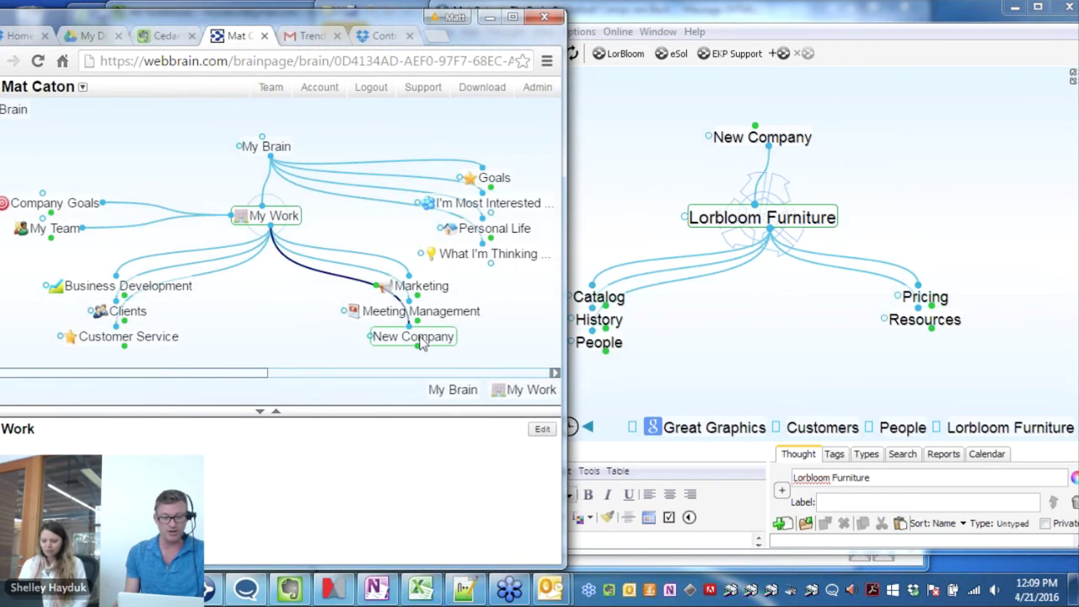
pyautogui.click(429, 343)
pyautogui.click(306, 286)
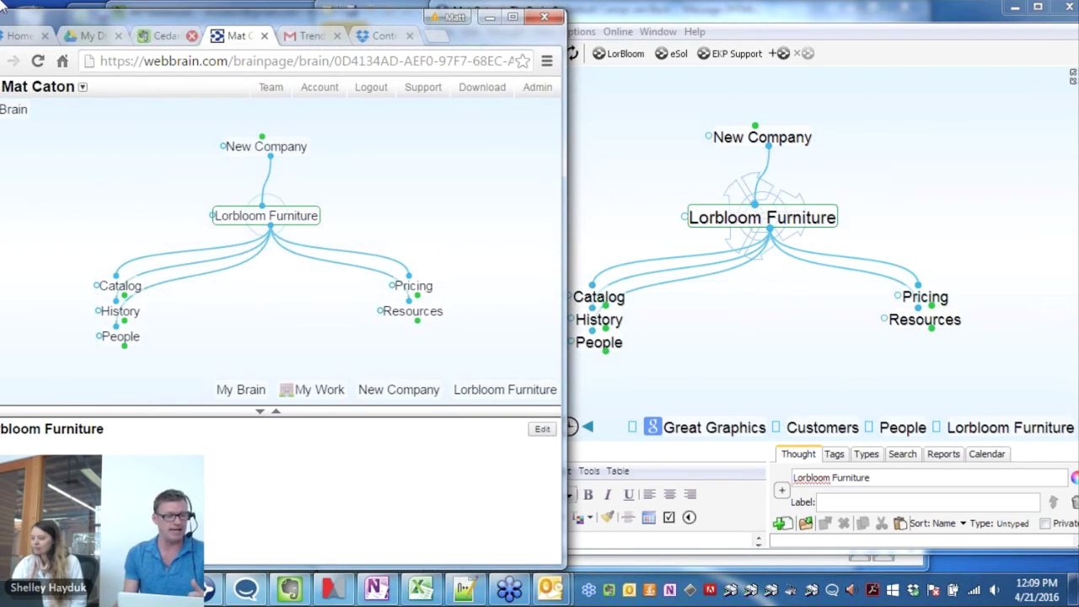
pyautogui.click(83, 89)
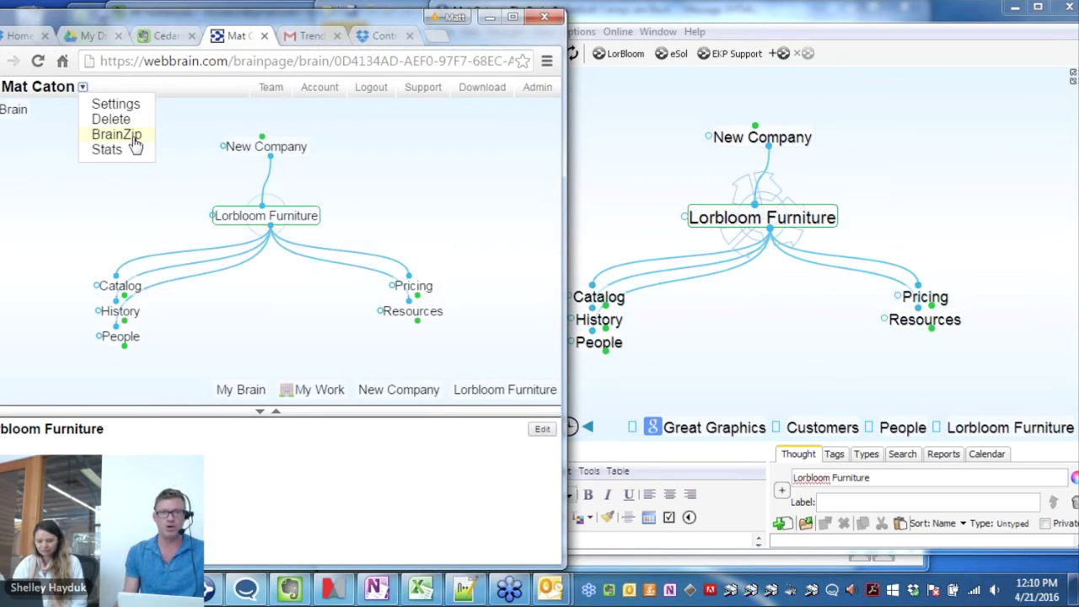
pyautogui.click(884, 157)
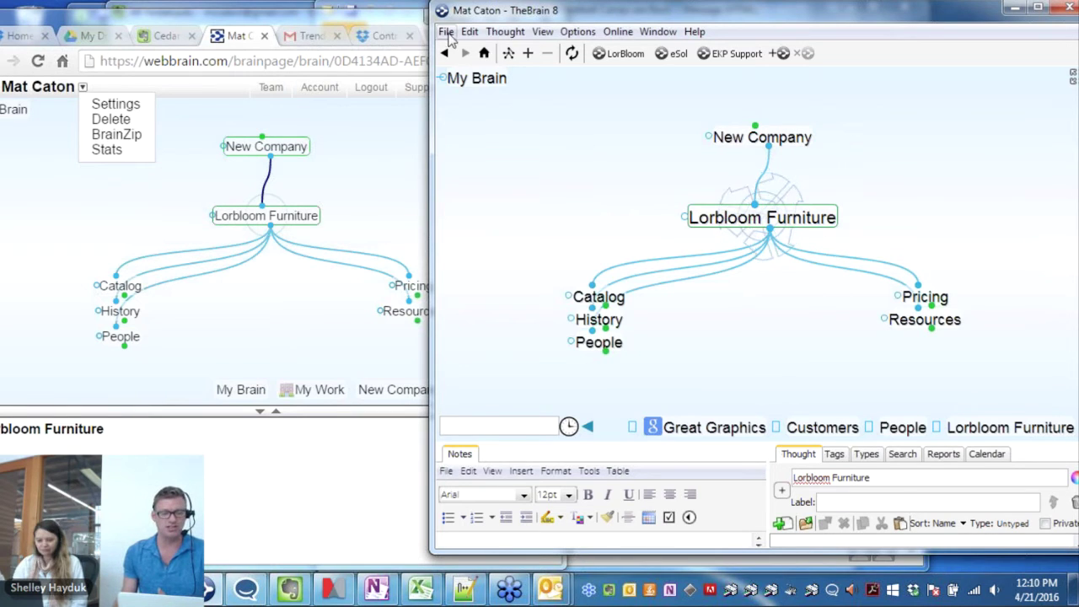
pyautogui.click(446, 31)
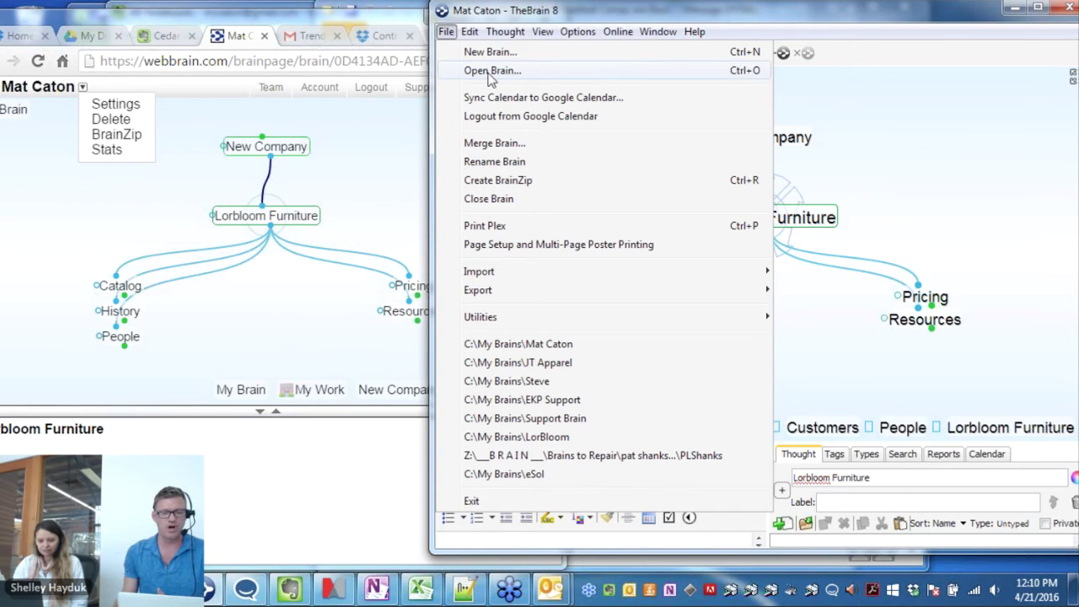
pyautogui.click(489, 72)
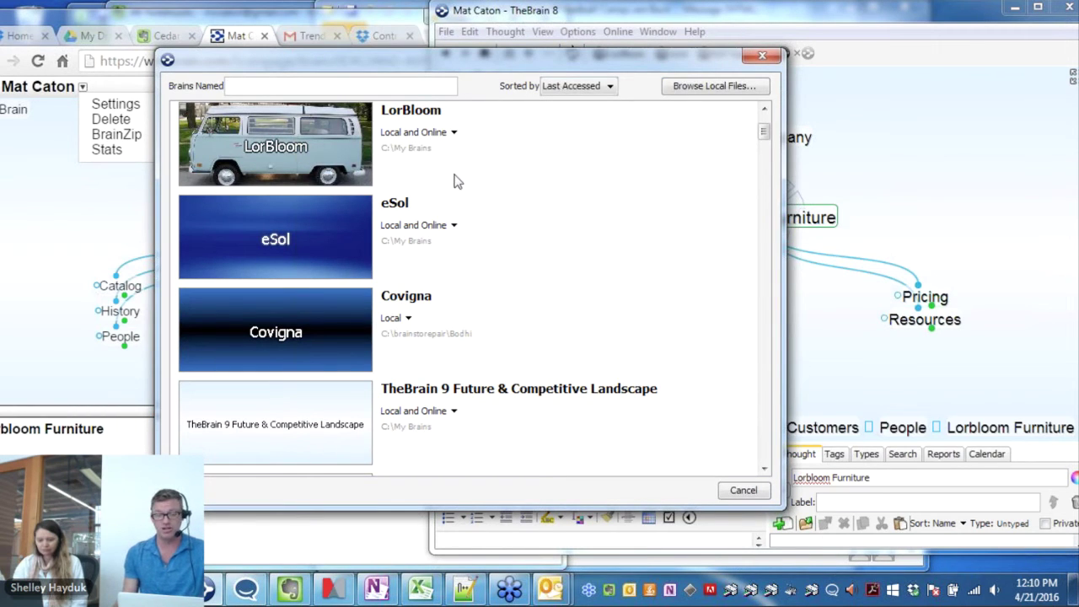
pyautogui.scroll(-3, 457, 185)
pyautogui.scroll(-12, 459, 196)
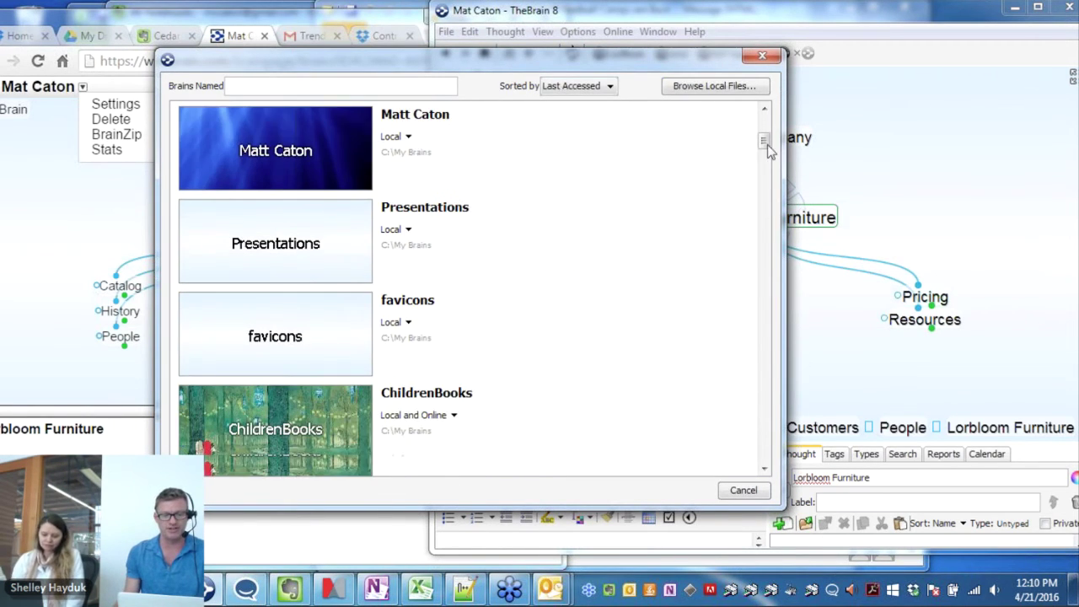
pyautogui.click(764, 393)
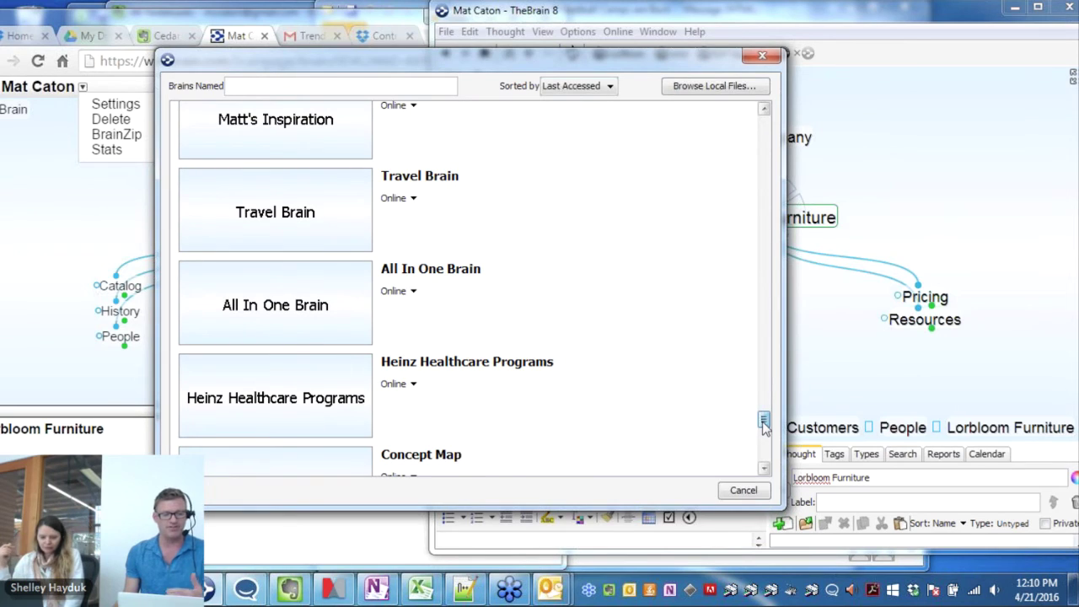
pyautogui.click(394, 385)
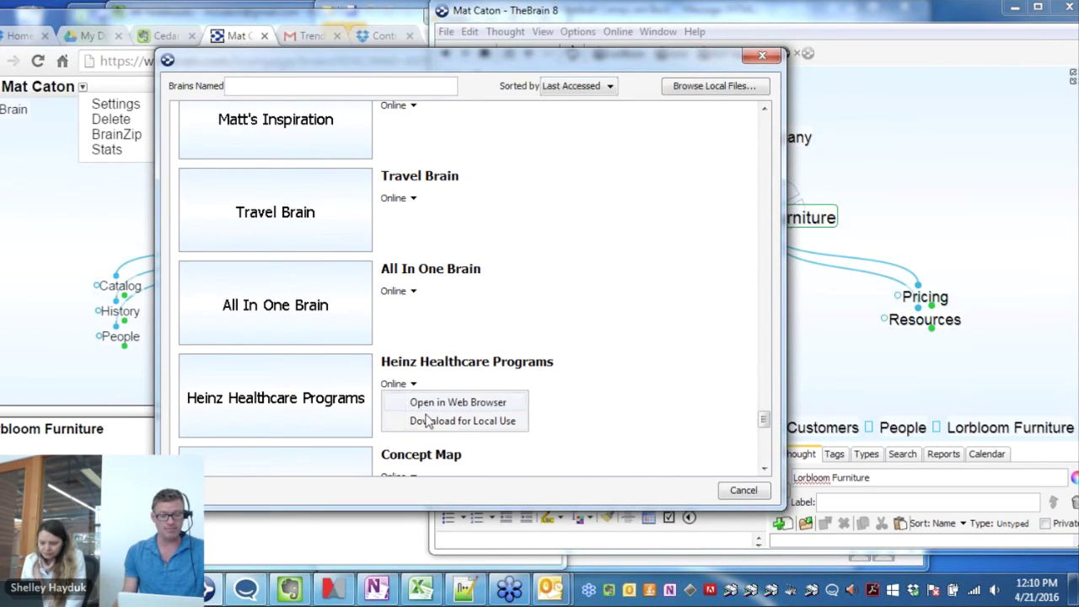
pyautogui.click(906, 160)
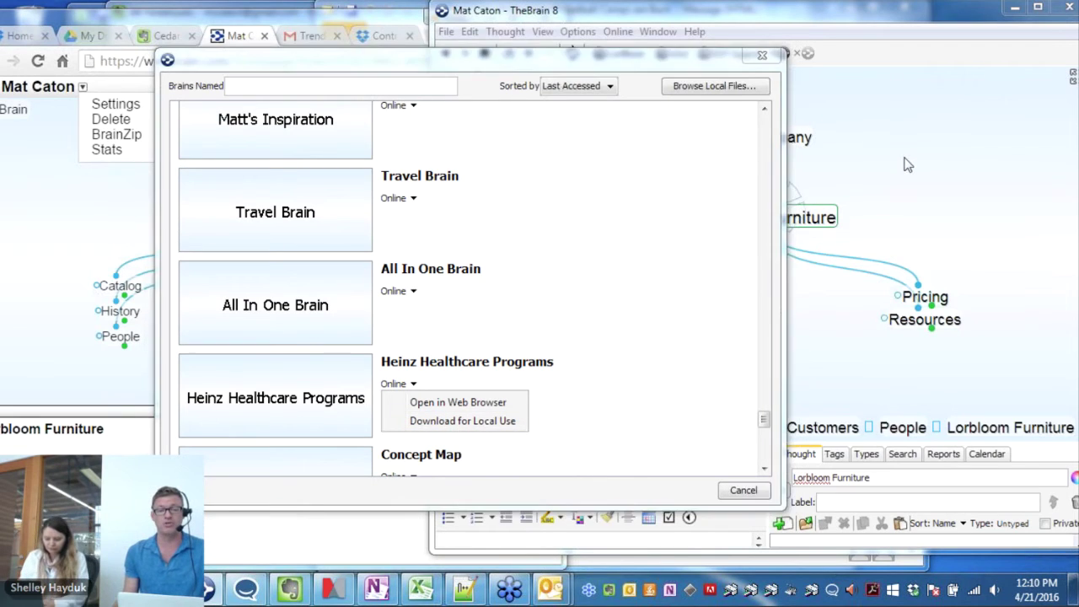
pyautogui.click(762, 58)
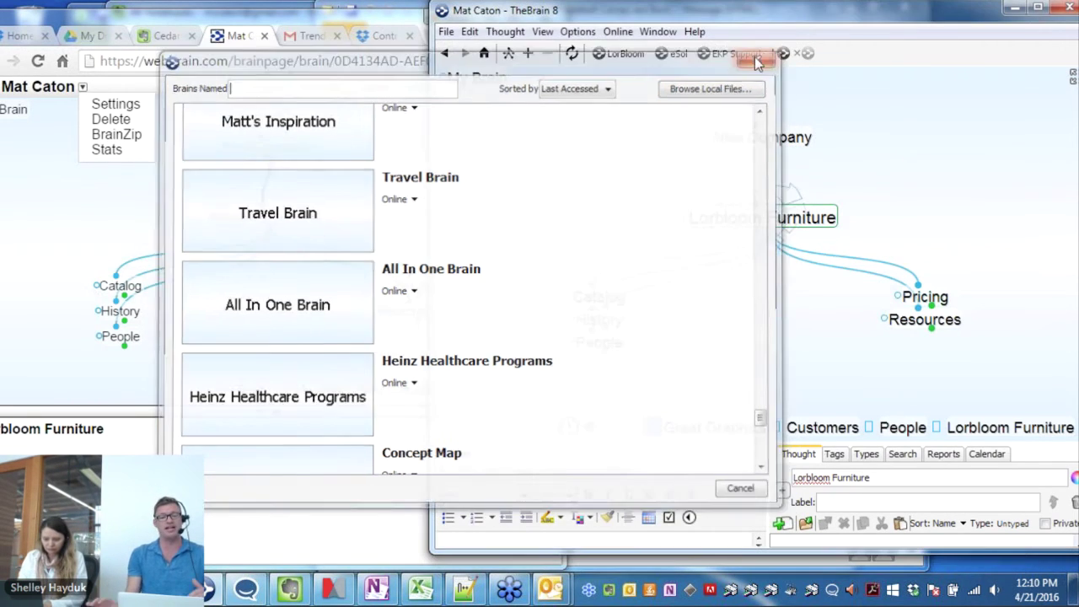
pyautogui.click(761, 58)
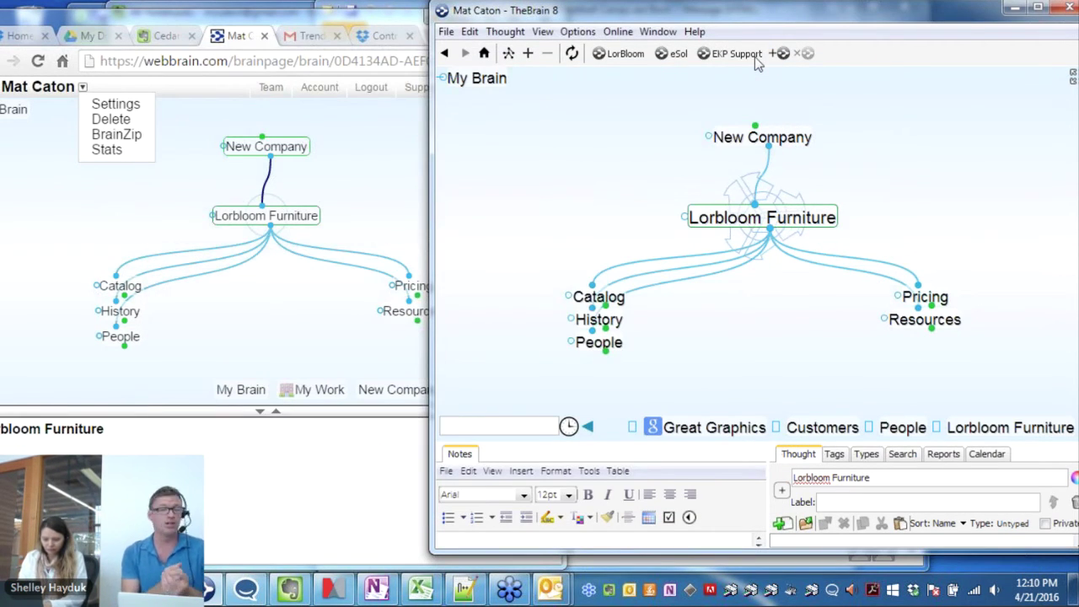
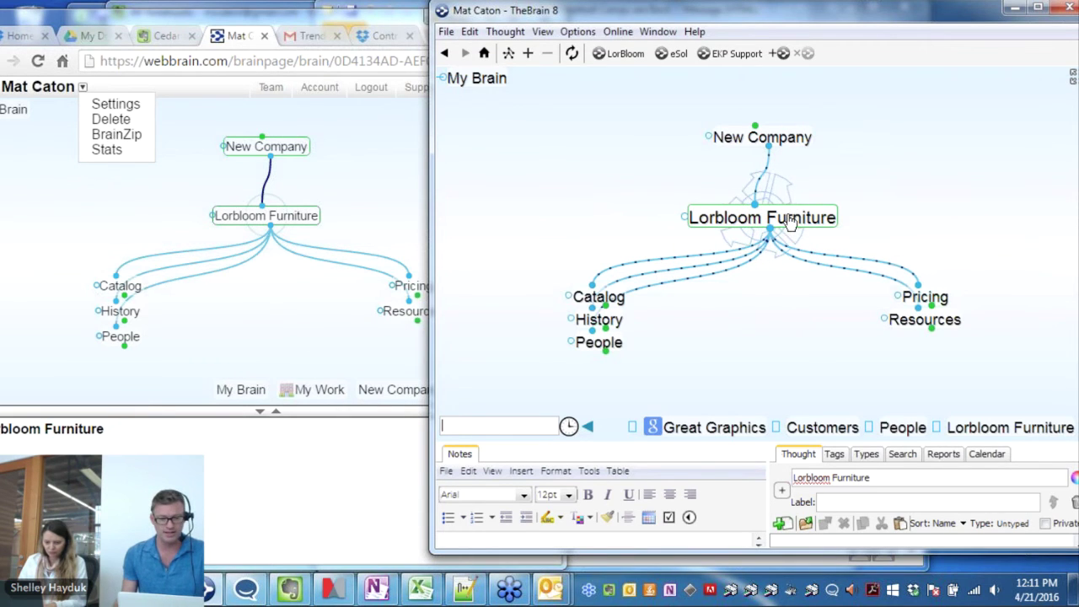
# Add Lorbloom Furniture to the Selection list, widen the window, and open the entry's context menu
pyautogui.keyDown('ctrl'); pyautogui.click(790, 222); pyautogui.keyUp('ctrl')
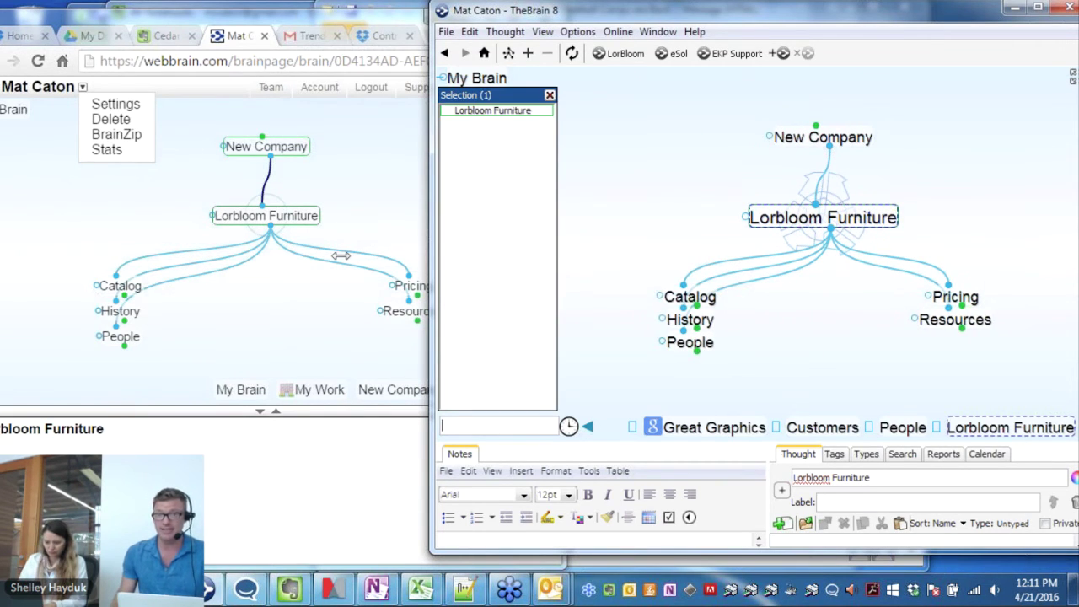
pyautogui.moveTo(340, 255); pyautogui.dragTo(103, 255)
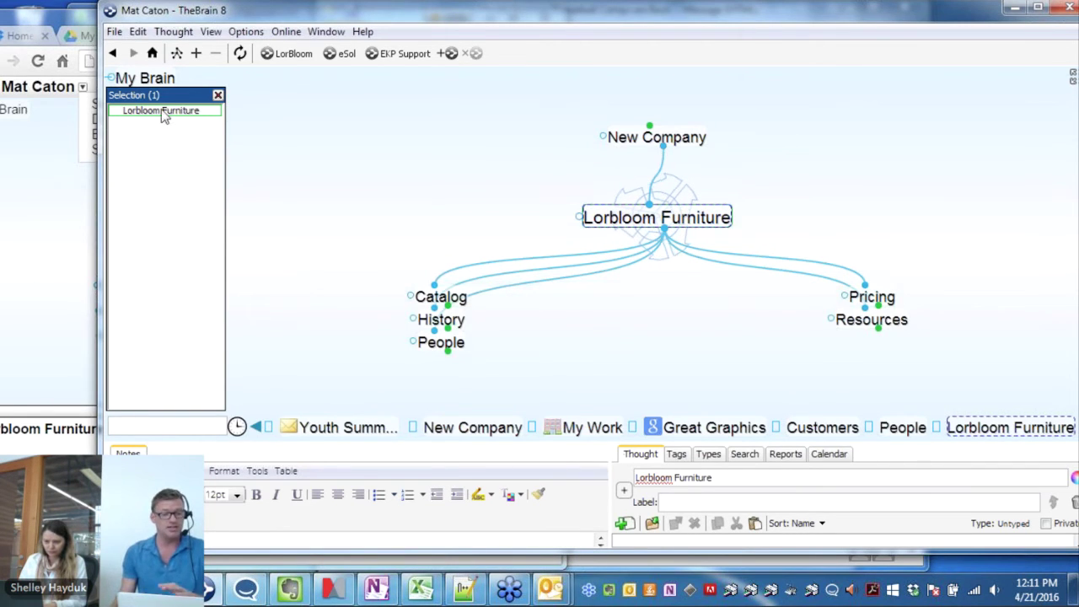
pyautogui.rightClick(163, 115)
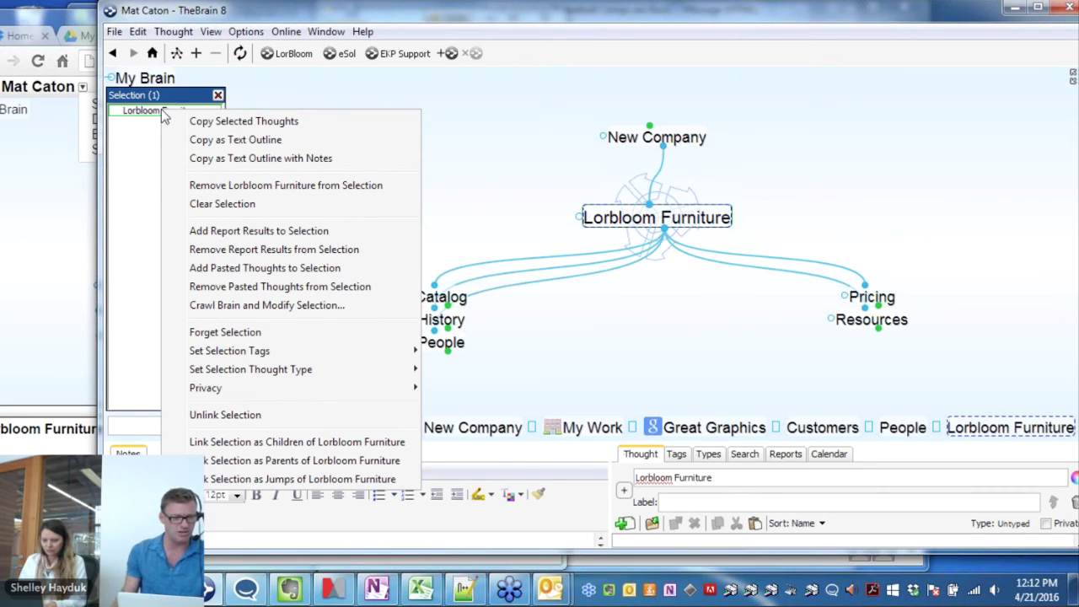
# Crawl childward up to 8 clicks from Lorbloom Furniture, growing the selection to 48 thoughts
pyautogui.click(243, 307)
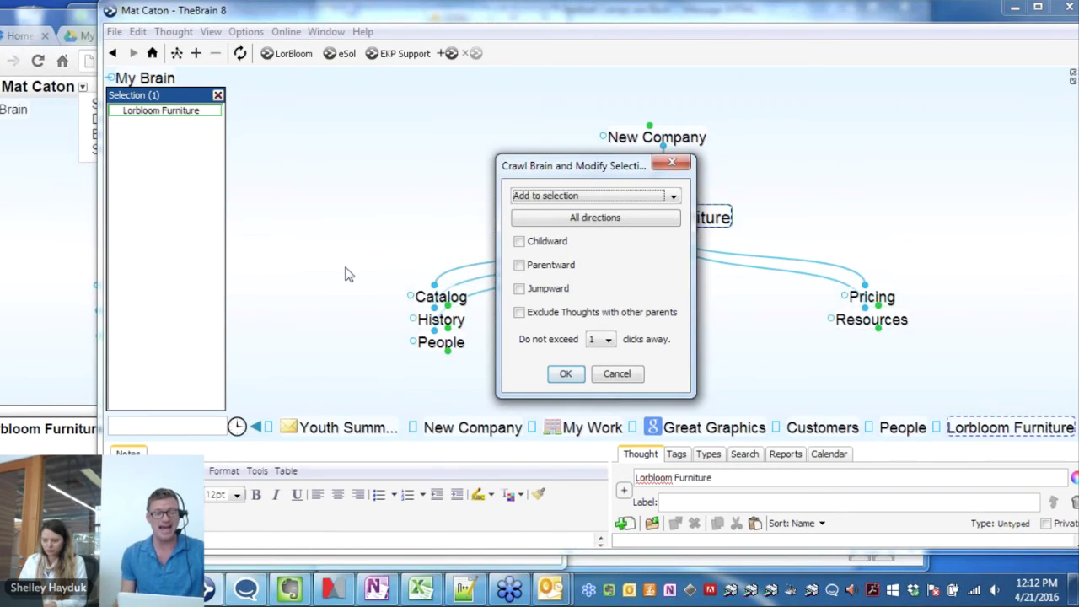
pyautogui.click(540, 246)
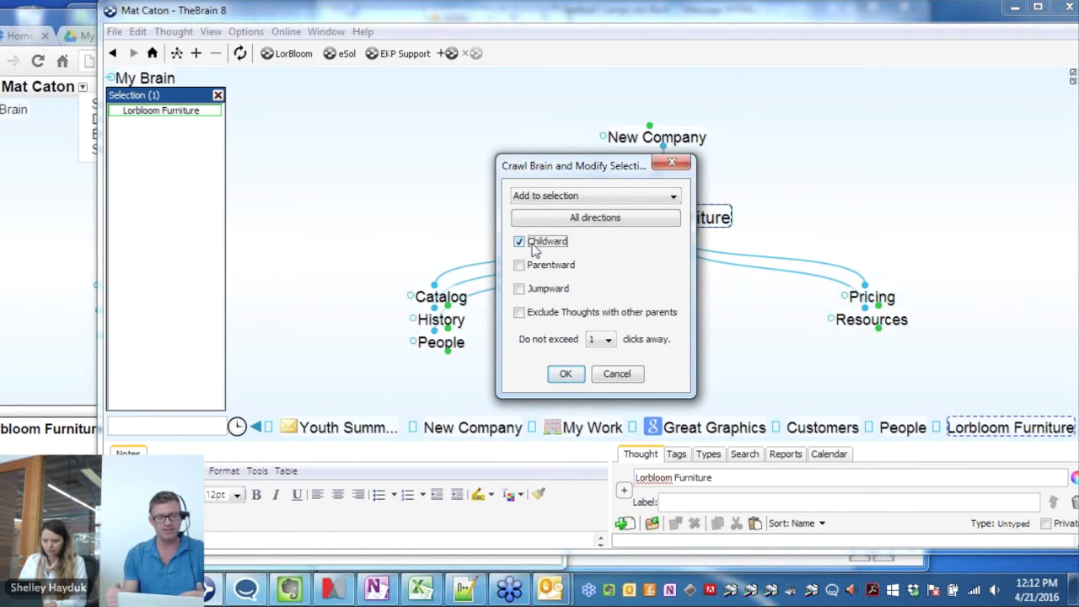
pyautogui.click(607, 339)
pyautogui.click(590, 449)
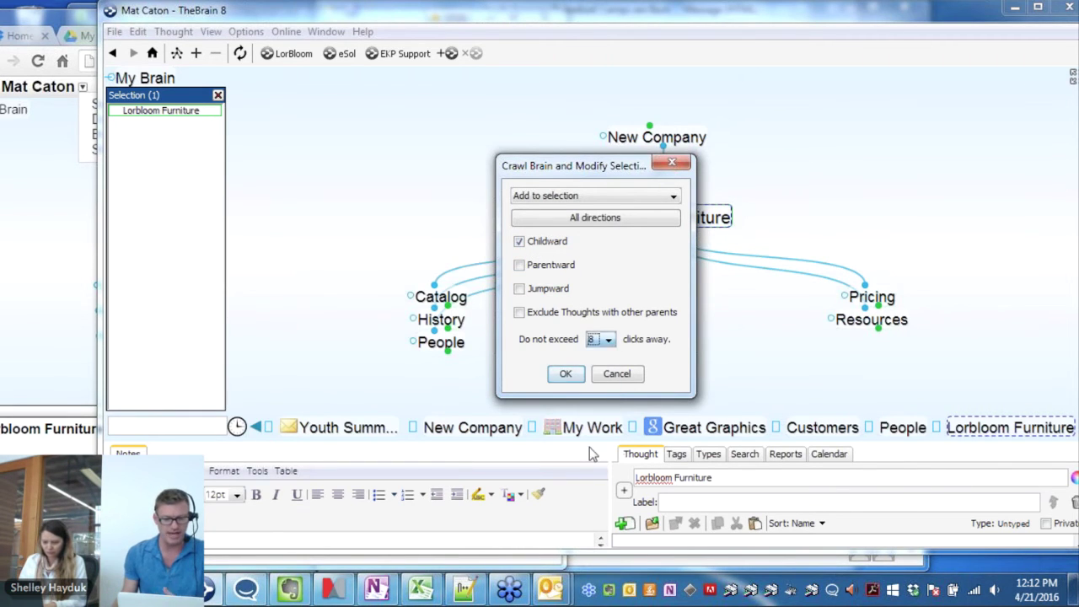
pyautogui.click(566, 376)
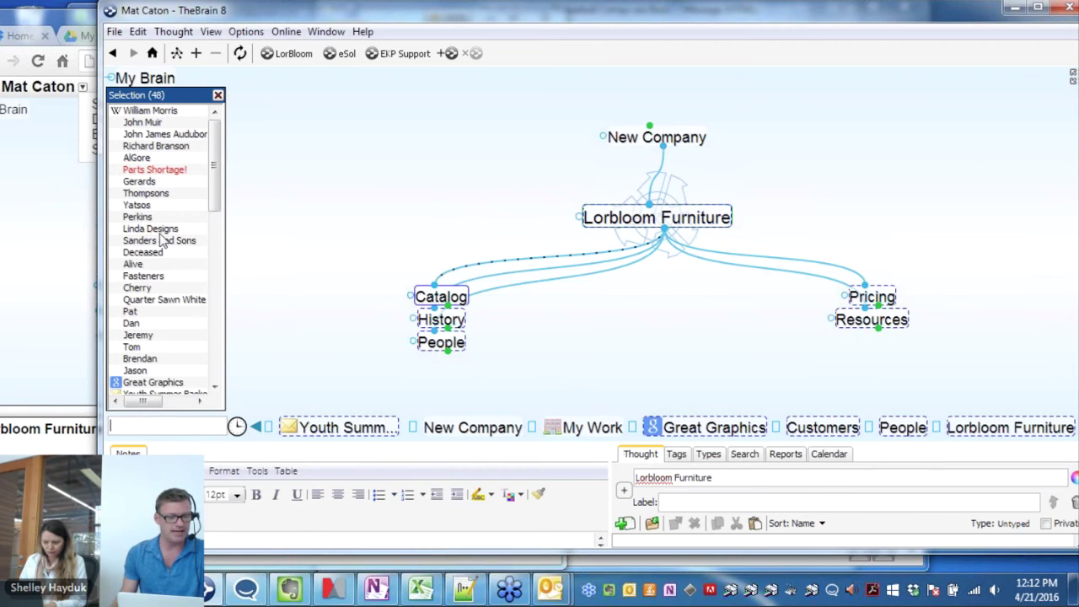
# Copy the 48 selected thoughts, then make a new brain called Lorbloom001 via File > New Brain
pyautogui.rightClick(161, 240)
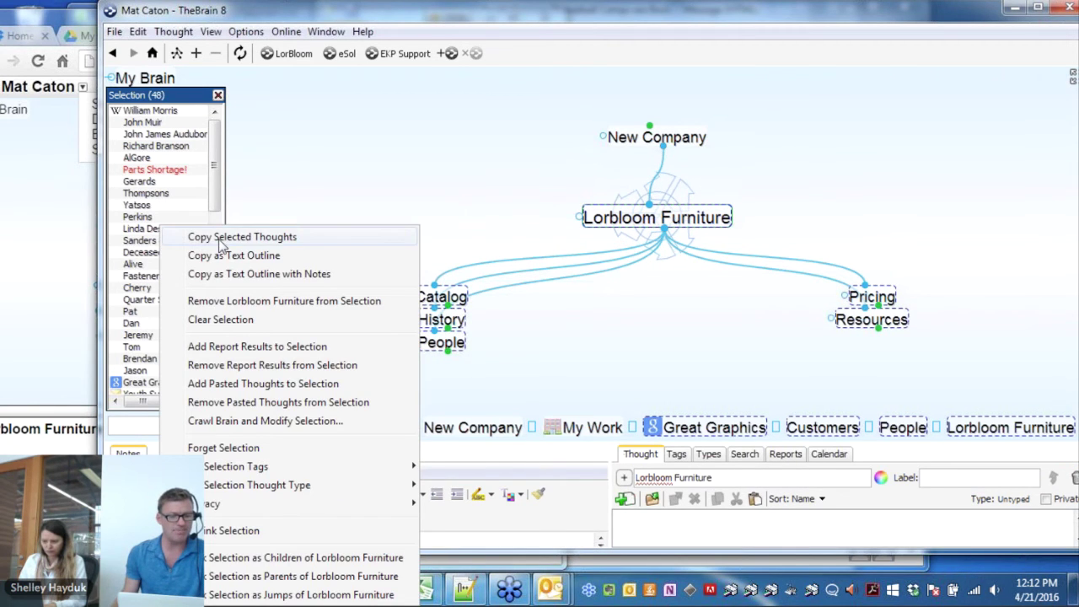
pyautogui.click(215, 239)
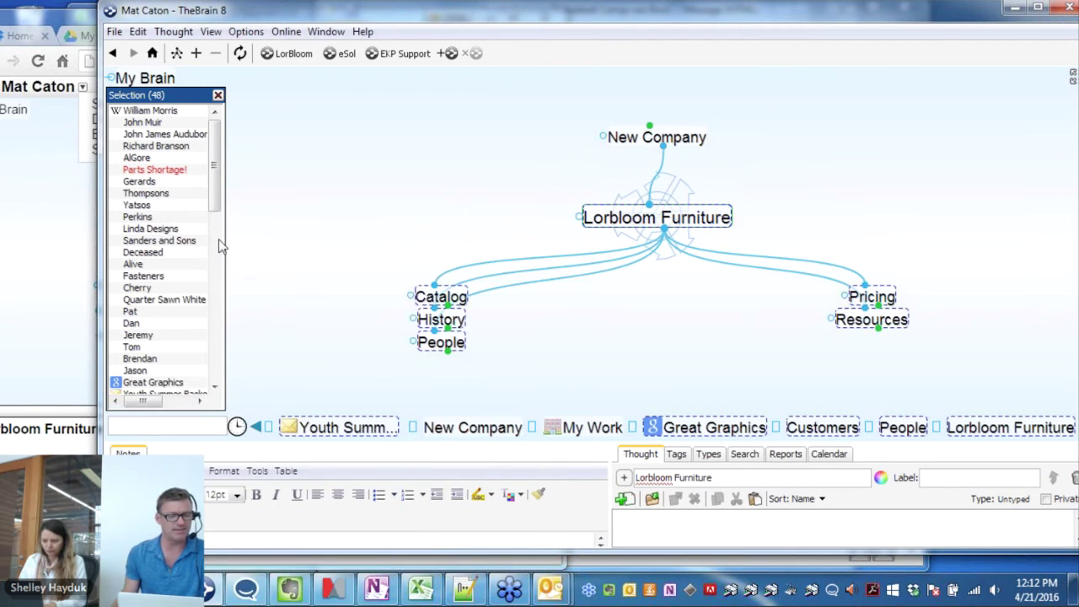
pyautogui.click(115, 32)
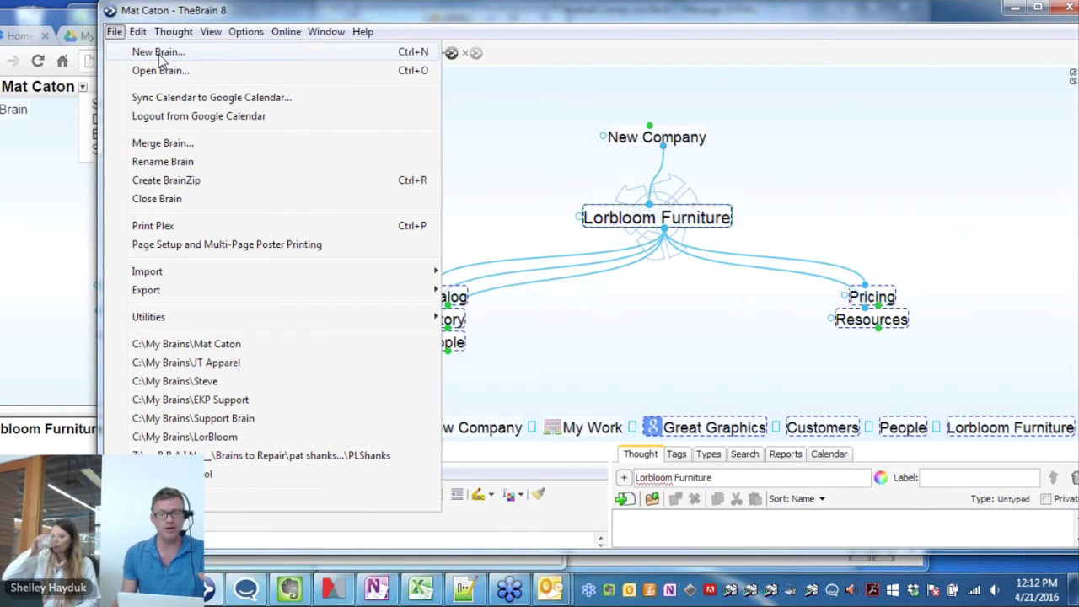
pyautogui.click(158, 53)
pyautogui.write('Lor')
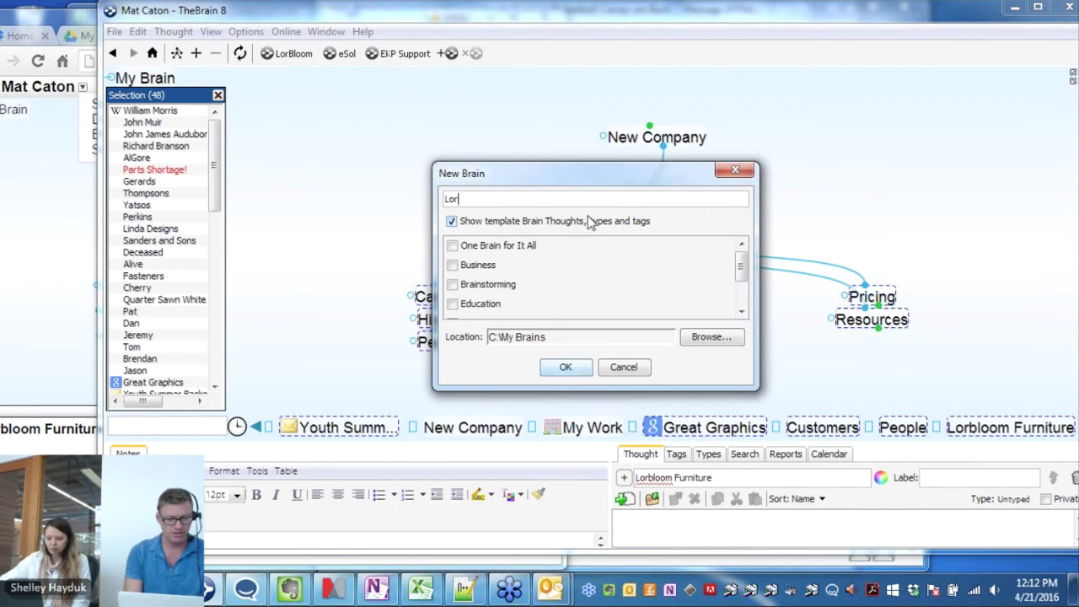
pyautogui.write('bloom001')
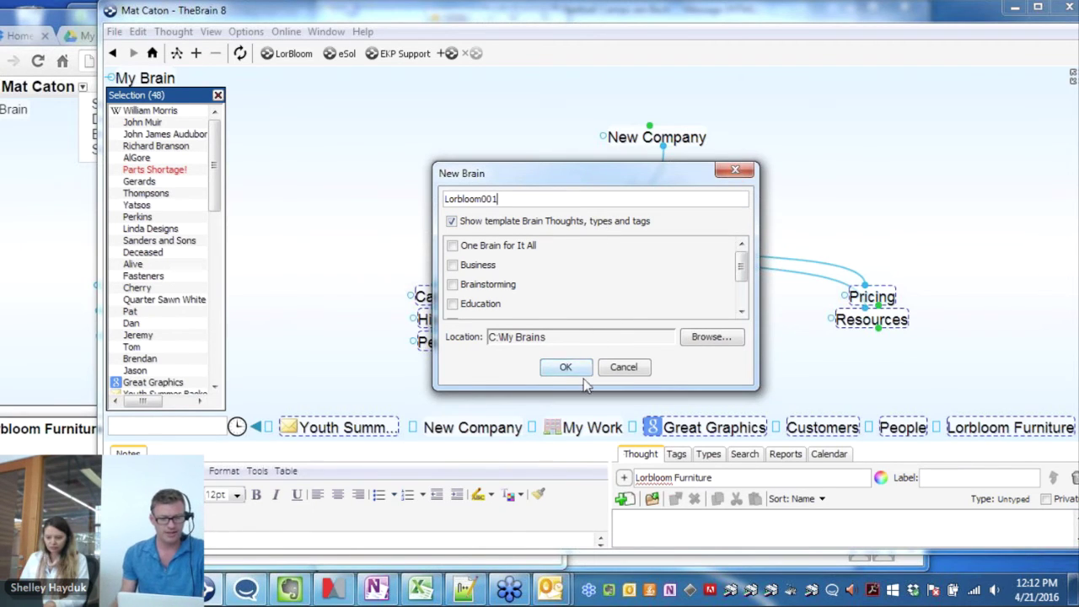
pyautogui.click(574, 374)
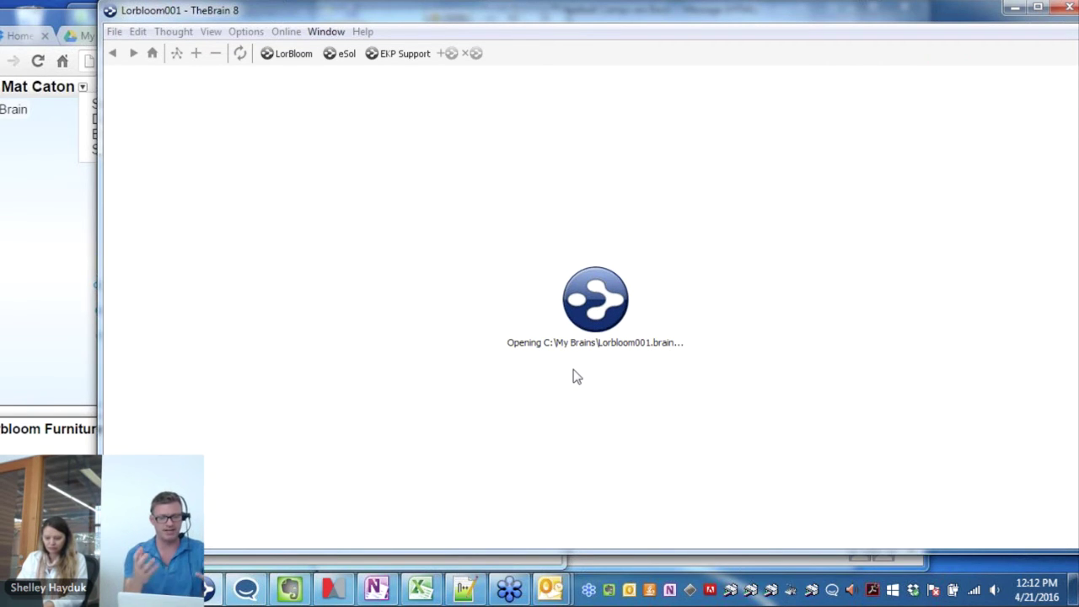
# Paste the copied thoughts into Lorbloom001, confirm with Yes, and start its cloud sync
pyautogui.rightClick(577, 327)
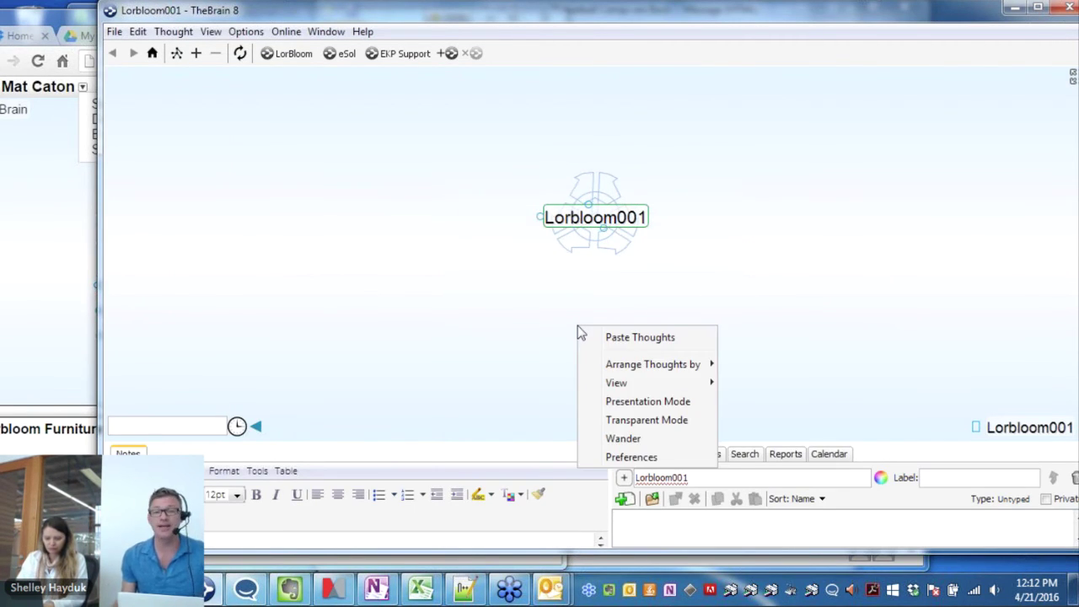
pyautogui.click(643, 343)
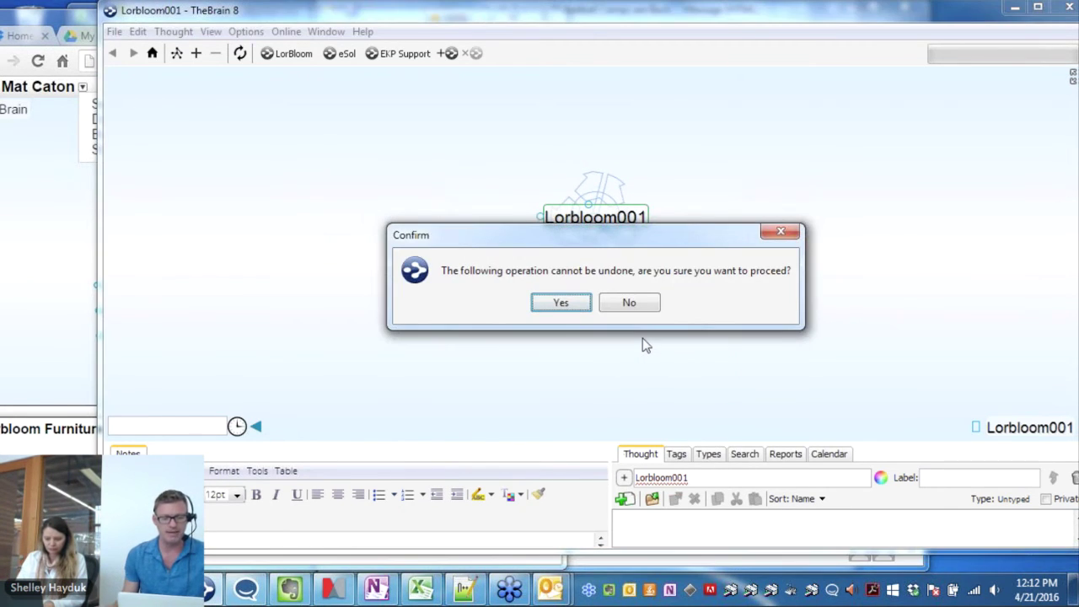
pyautogui.click(573, 303)
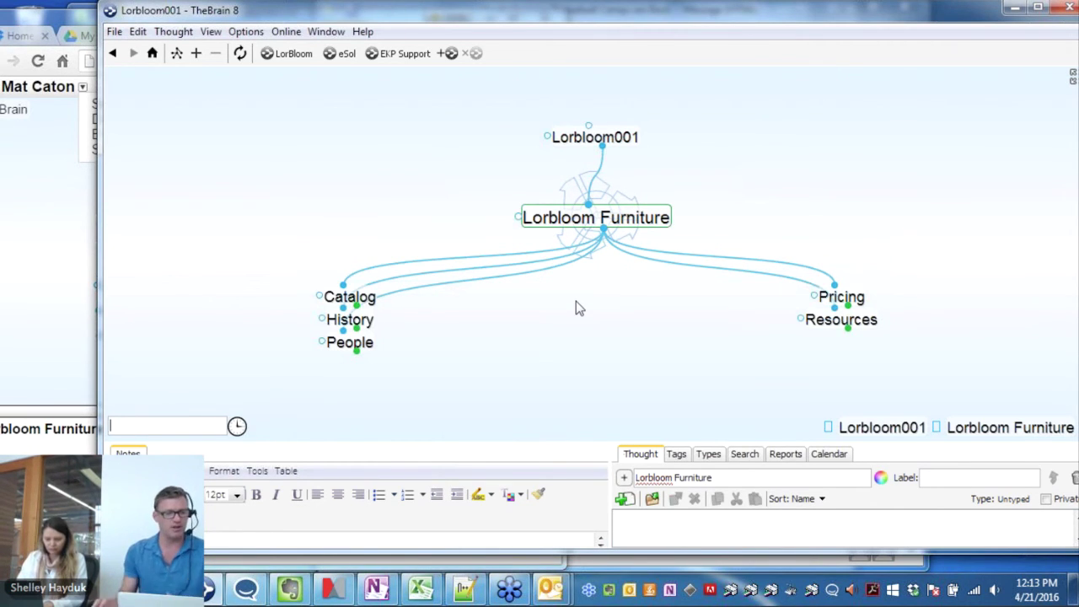
pyautogui.click(241, 55)
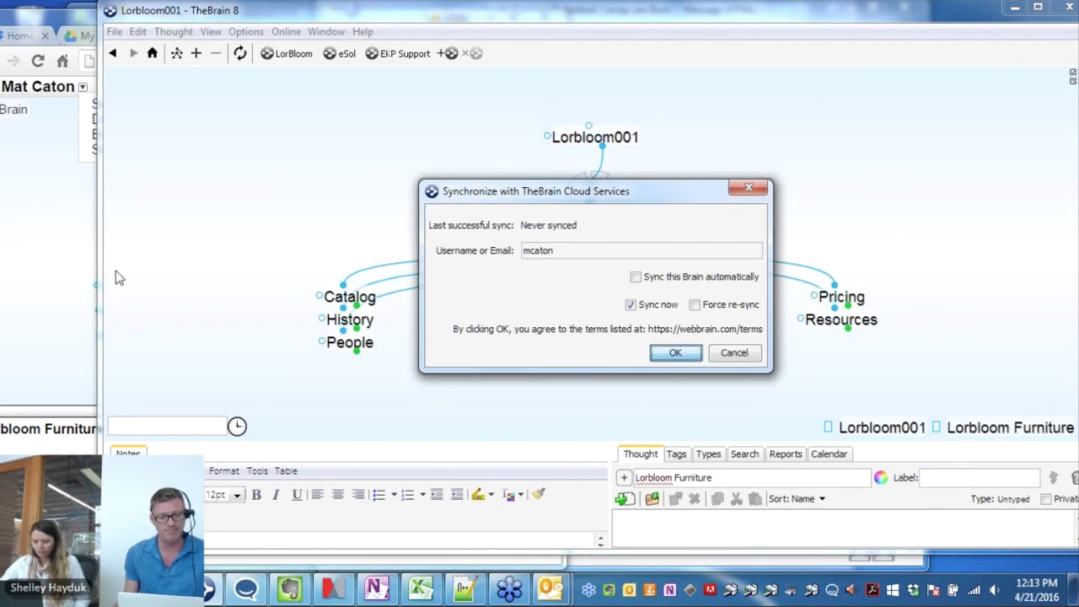
pyautogui.click(52, 203)
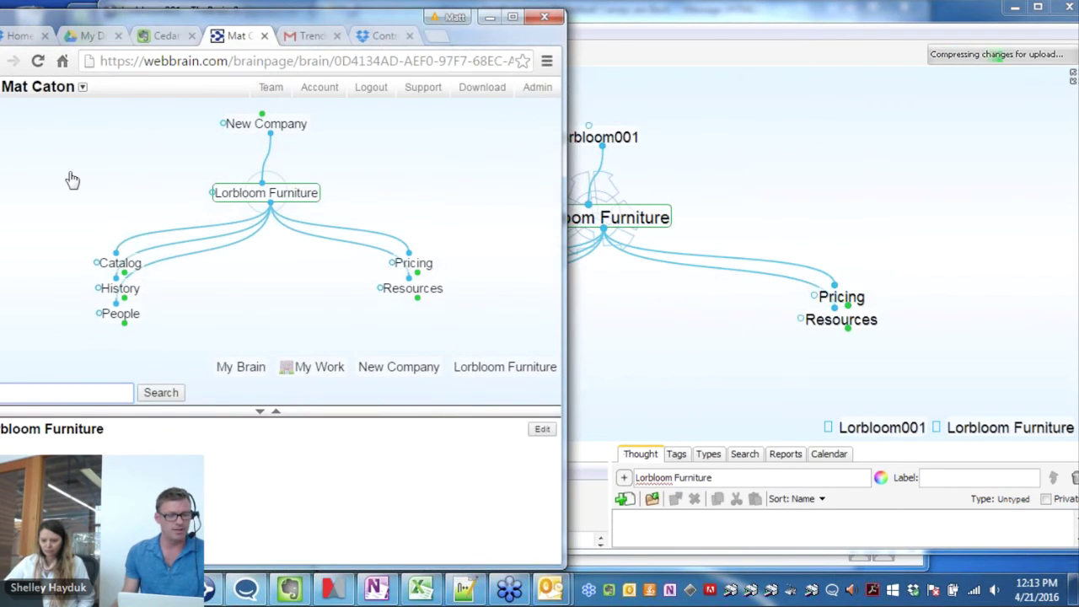
# View the web brain's Share Brain links, then close the dialog
pyautogui.rightClick(72, 180)
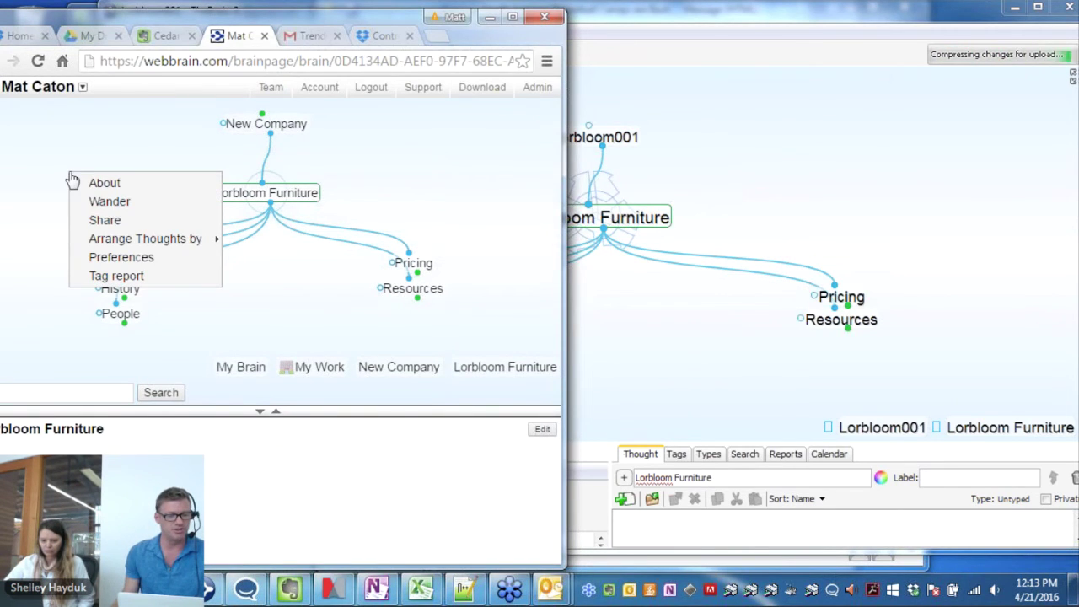
pyautogui.click(116, 221)
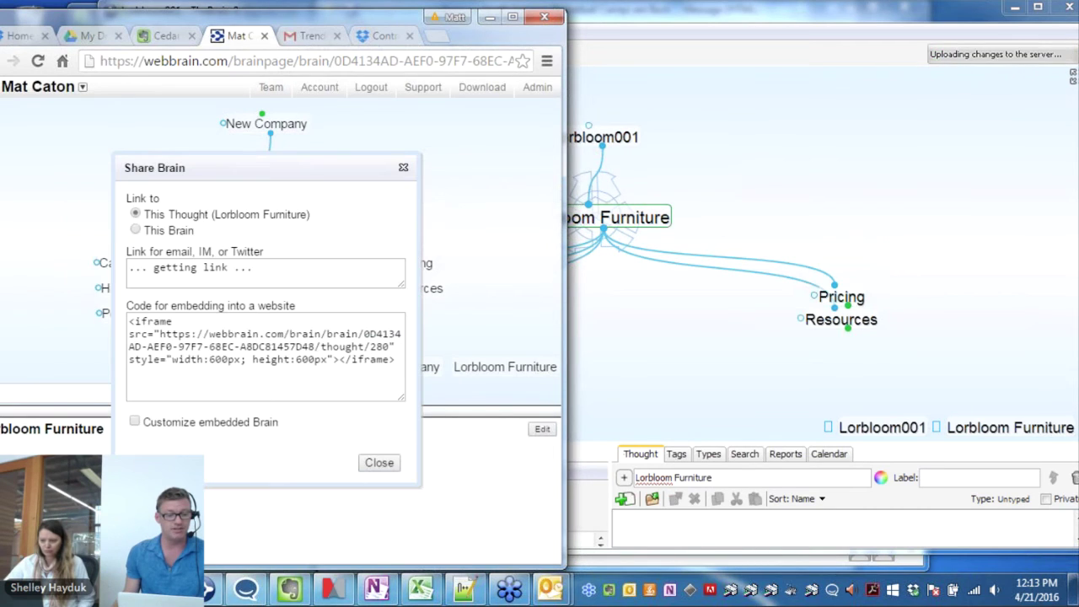
pyautogui.click(403, 168)
# Open the brain's Settings page from the account dropdown
pyautogui.moveTo(199, 11); pyautogui.dragTo(316, 20)
pyautogui.click(160, 86)
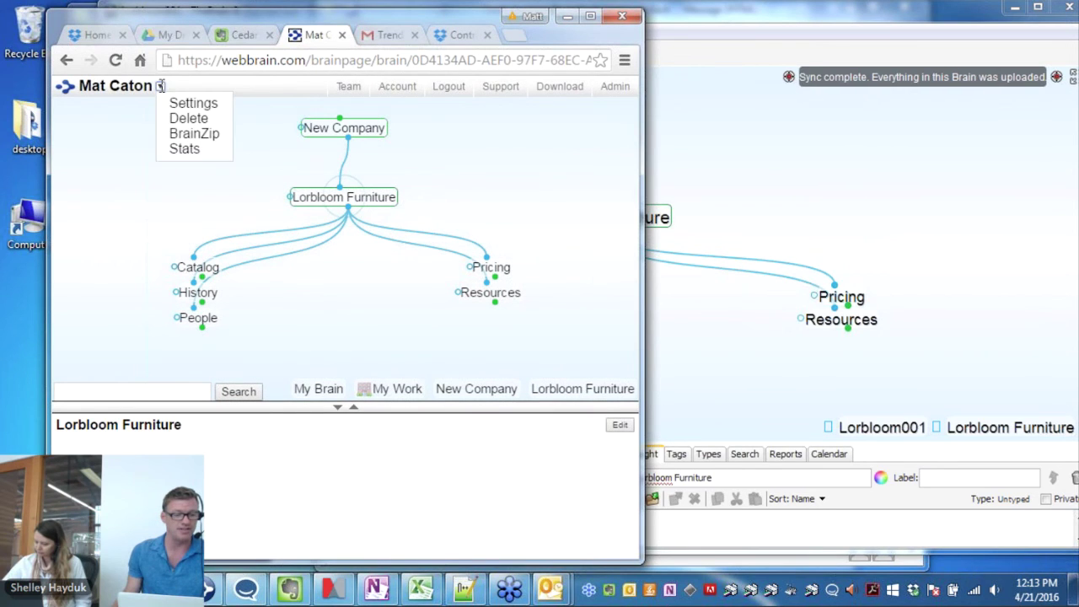
pyautogui.click(190, 108)
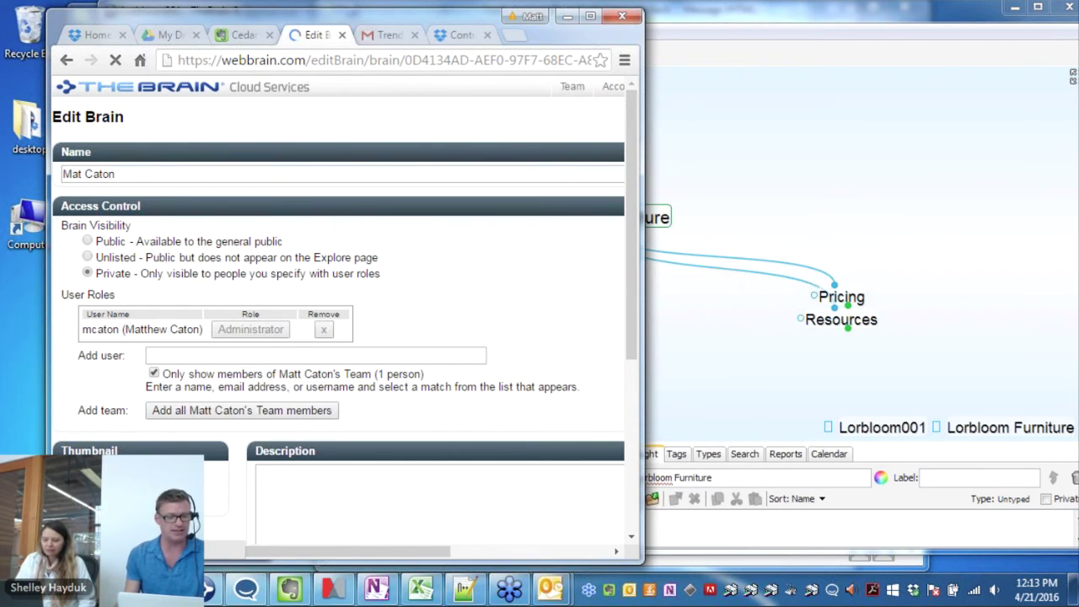
# Switch visibility to Unlisted and add a second user to the brain as a Reader
pyautogui.click(88, 258)
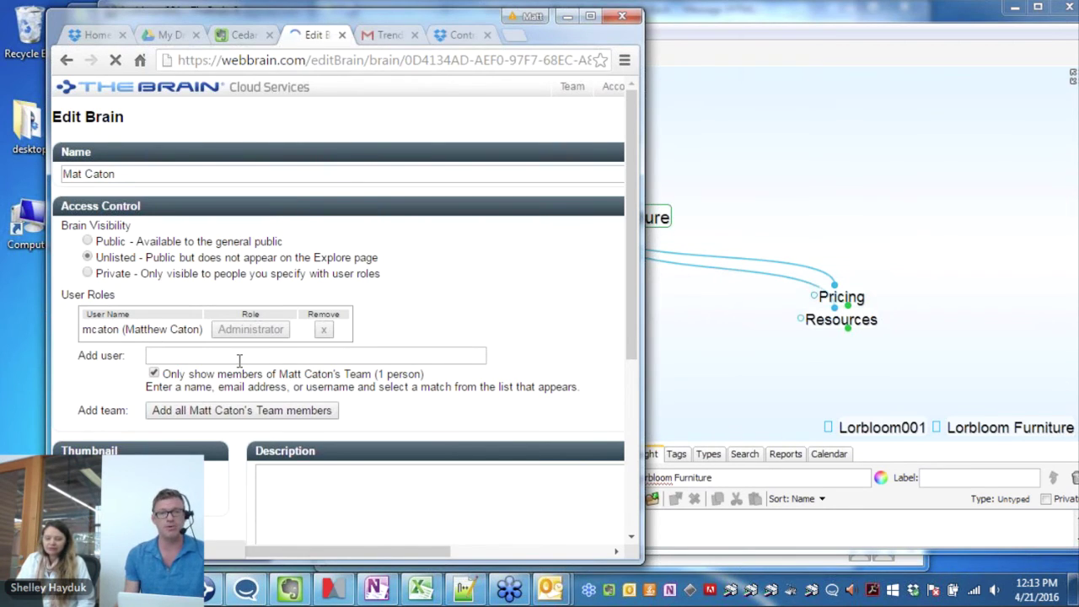
pyautogui.click(192, 355)
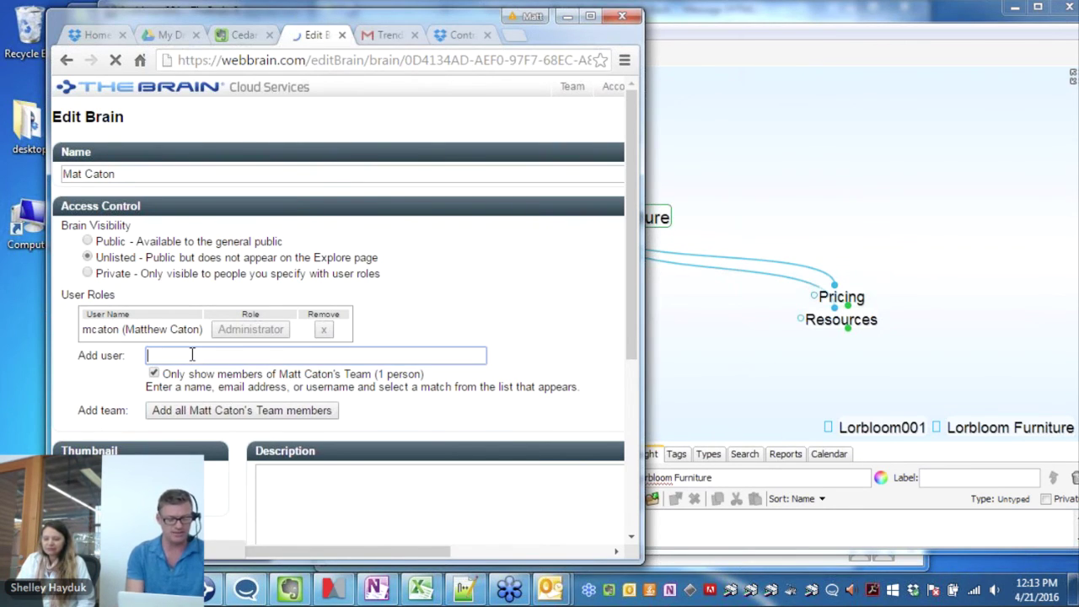
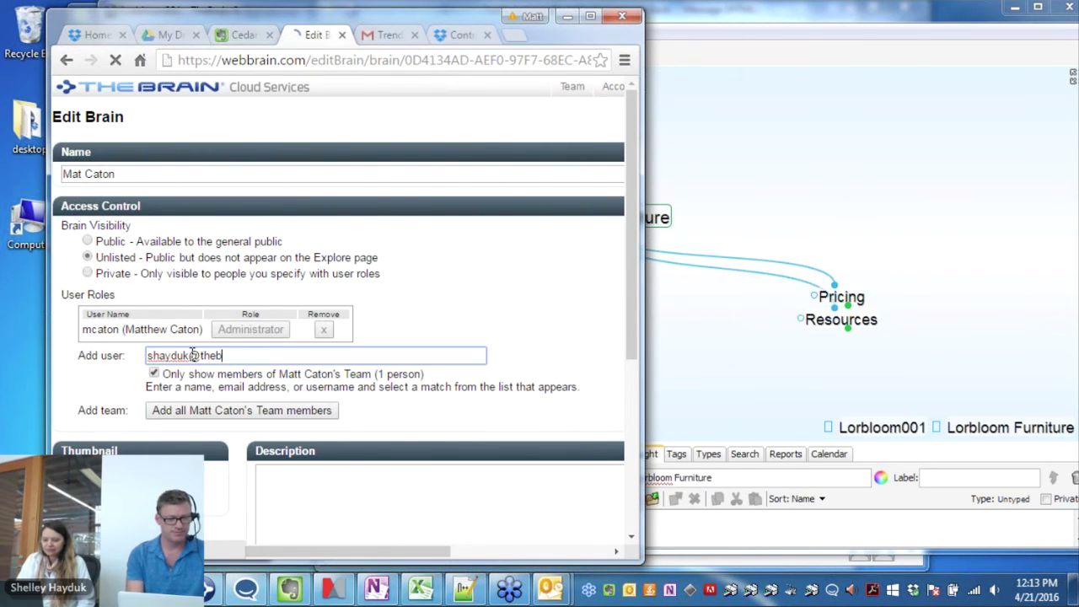
pyautogui.click(155, 374)
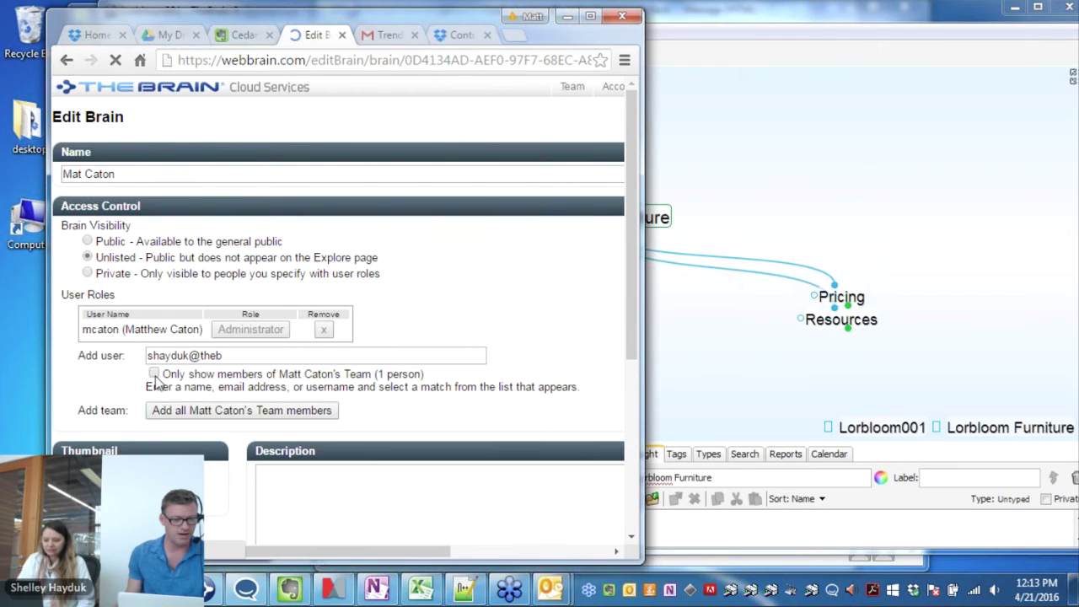
pyautogui.click(234, 355)
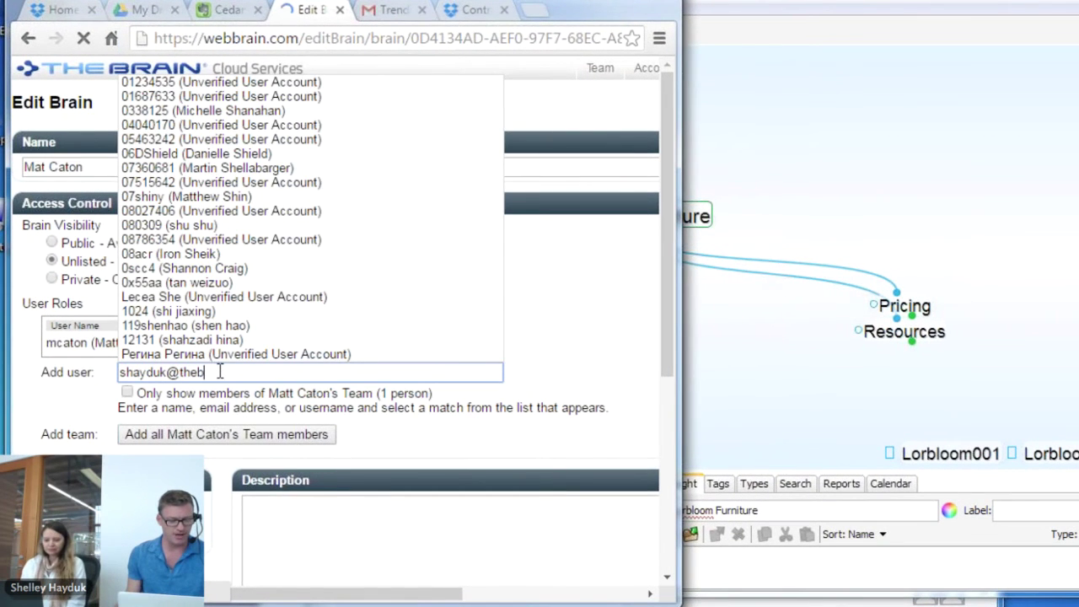
pyautogui.write('r')
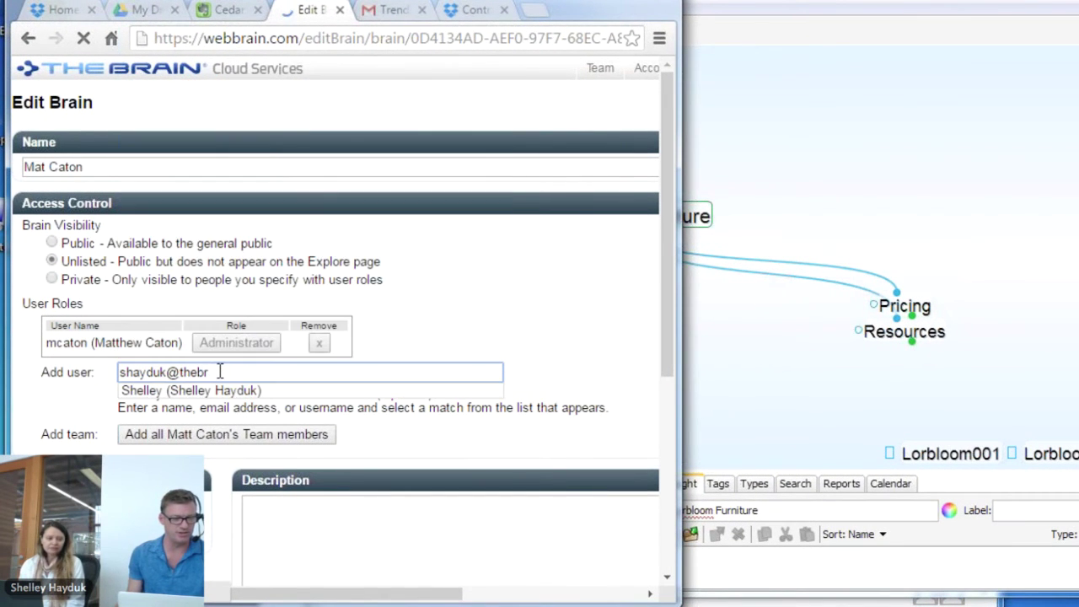
pyautogui.click(188, 394)
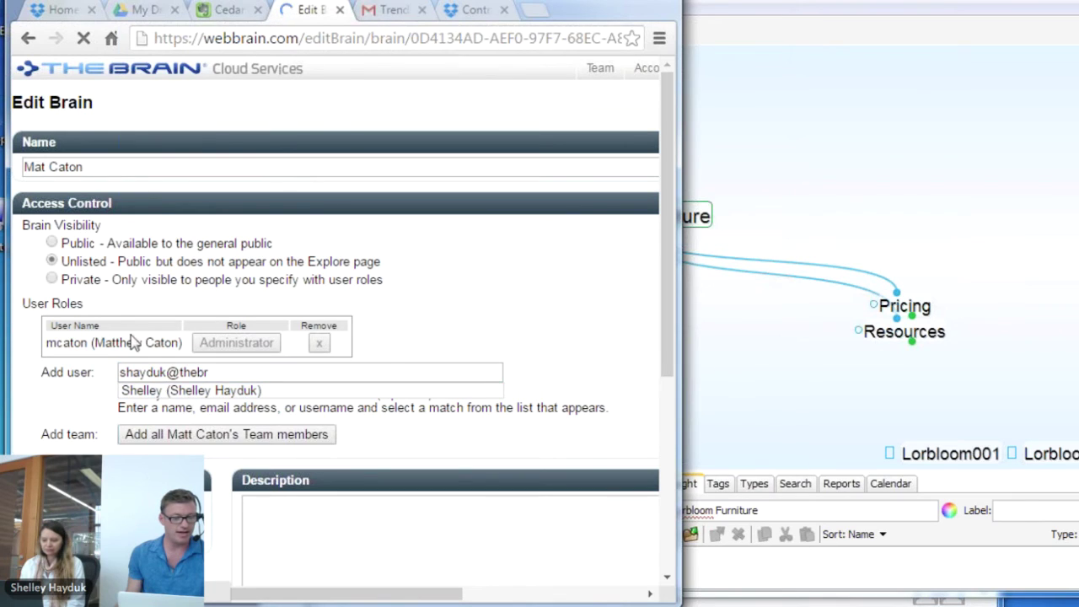
pyautogui.click(175, 390)
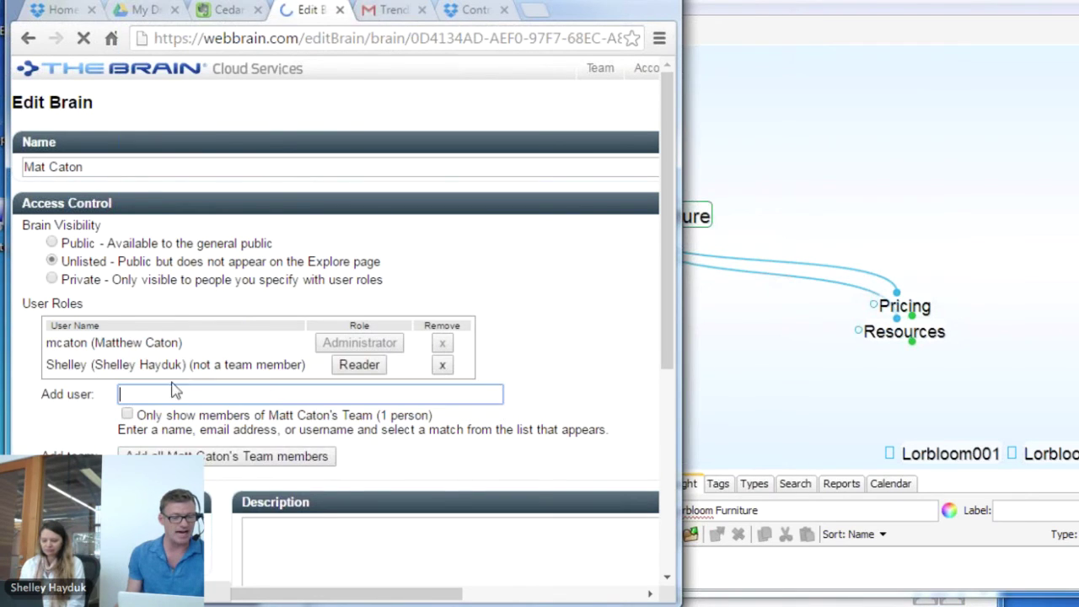
# Set the brain back to Private and scroll down so the changes apply
pyautogui.click(52, 281)
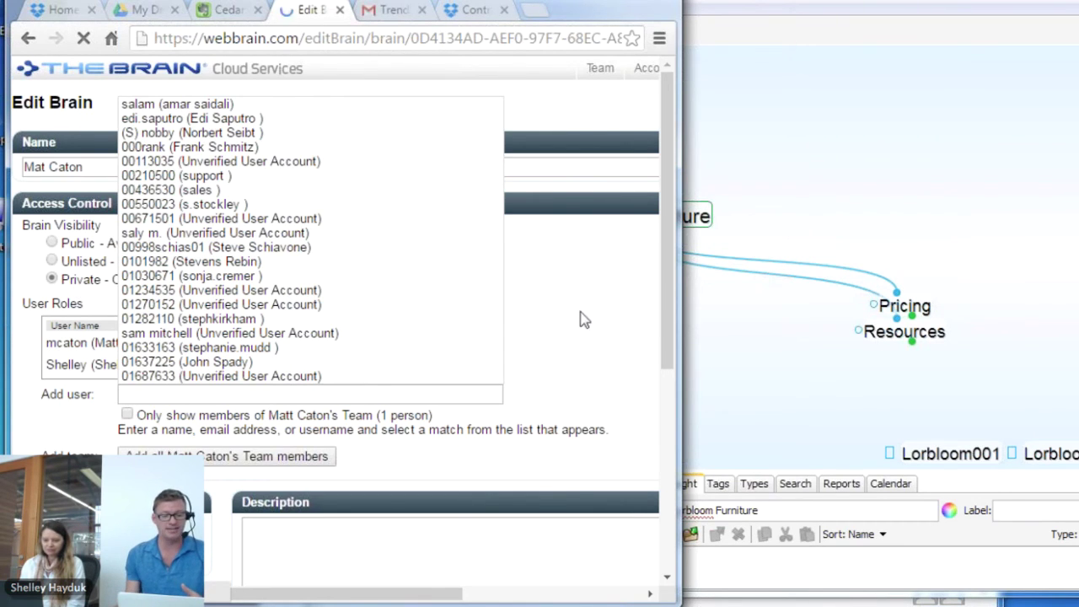
pyautogui.click(578, 315)
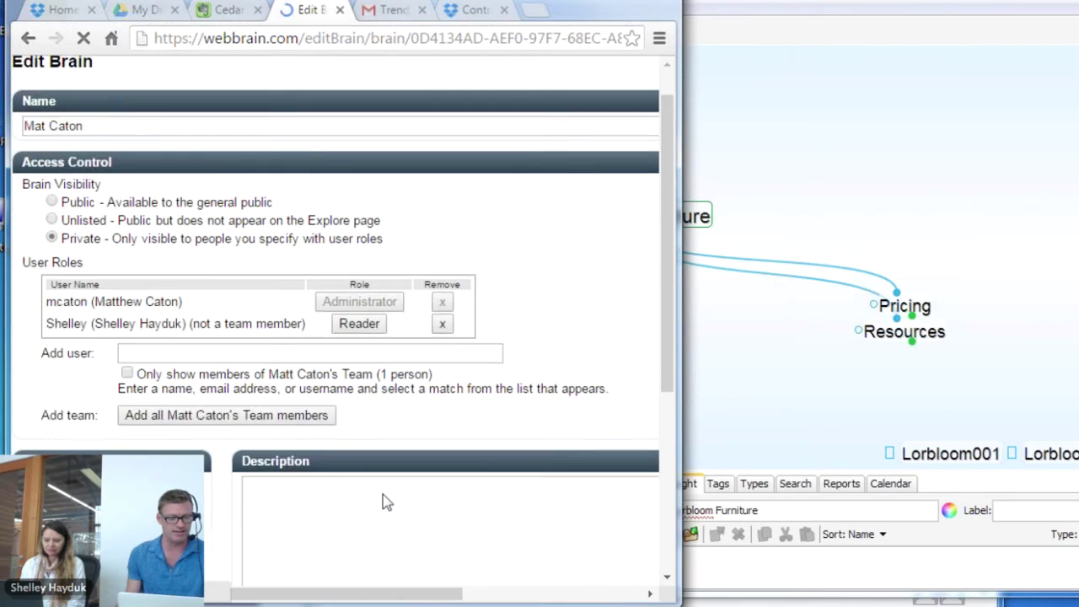
pyautogui.scroll(-4, 384, 502)
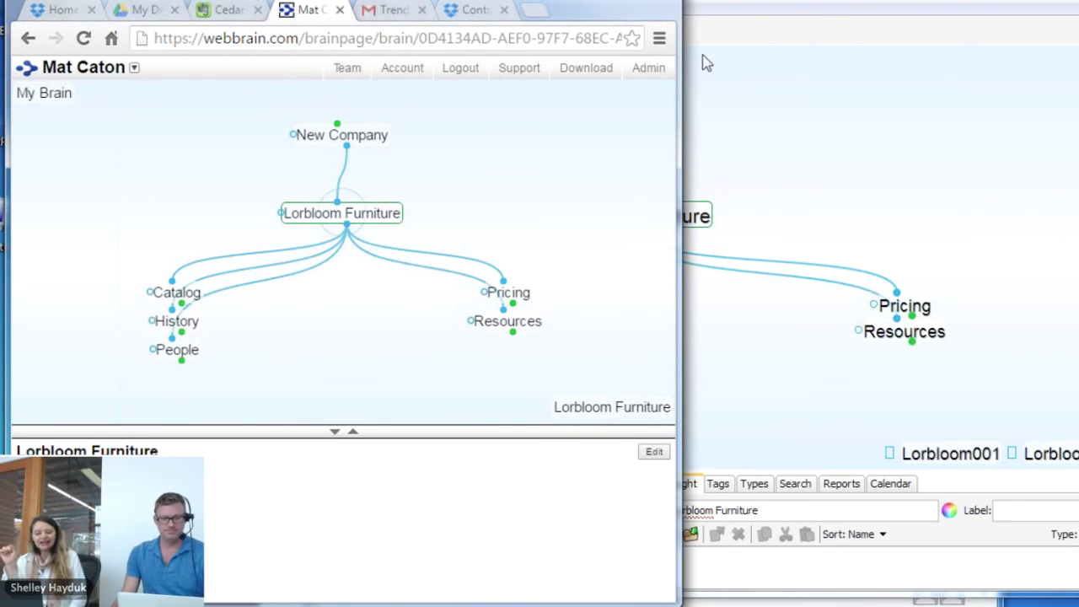
# Bring the desktop brain forward, enlarge the lower panels, and show Lorbloom Furniture's April 2016 calendar
pyautogui.click(809, 397)
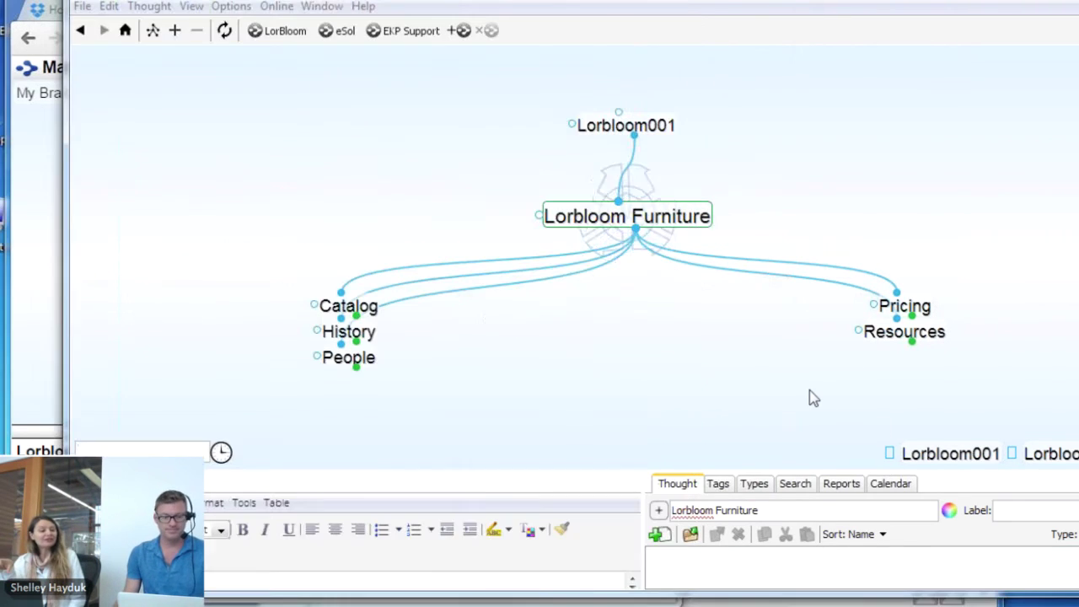
pyautogui.moveTo(649, 2); pyautogui.dragTo(604, 2)
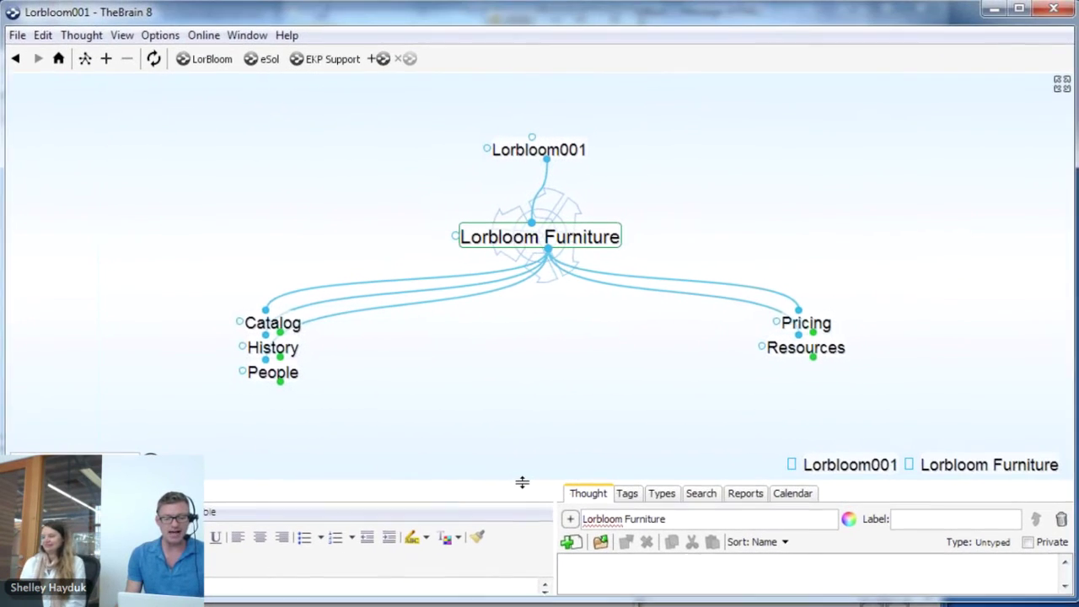
pyautogui.moveTo(521, 481); pyautogui.dragTo(520, 409)
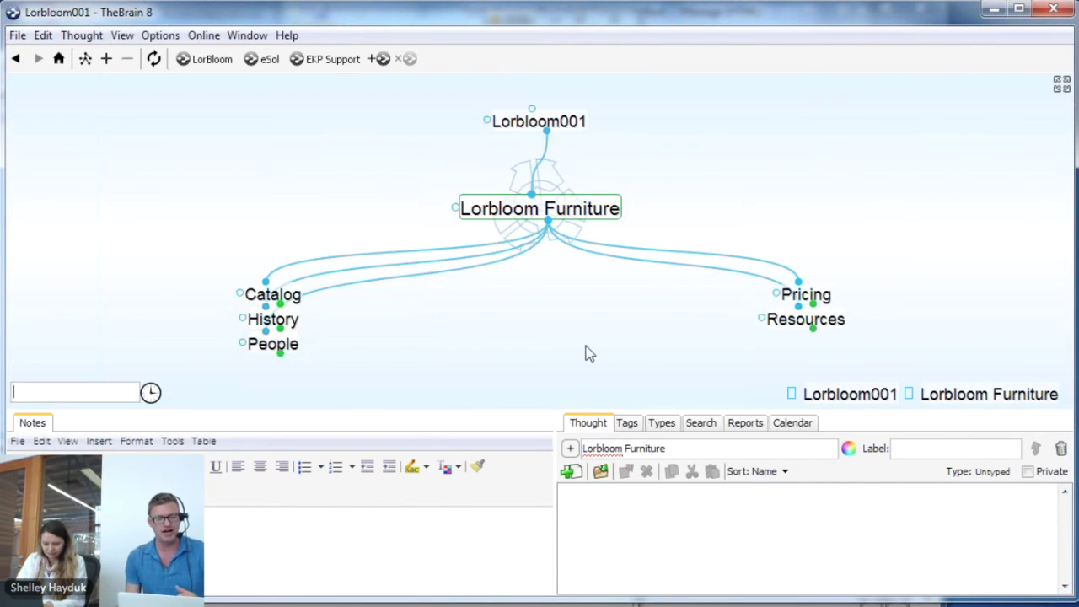
pyautogui.click(798, 425)
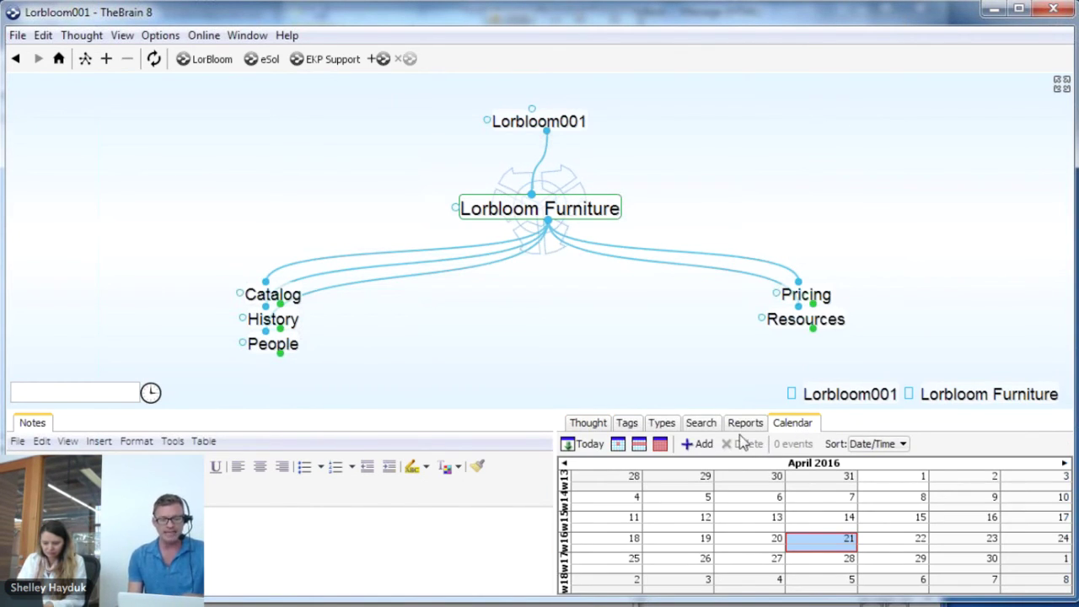
# Add a calendar event named Company Meeting with Repeats set to Does not repeat
pyautogui.click(699, 445)
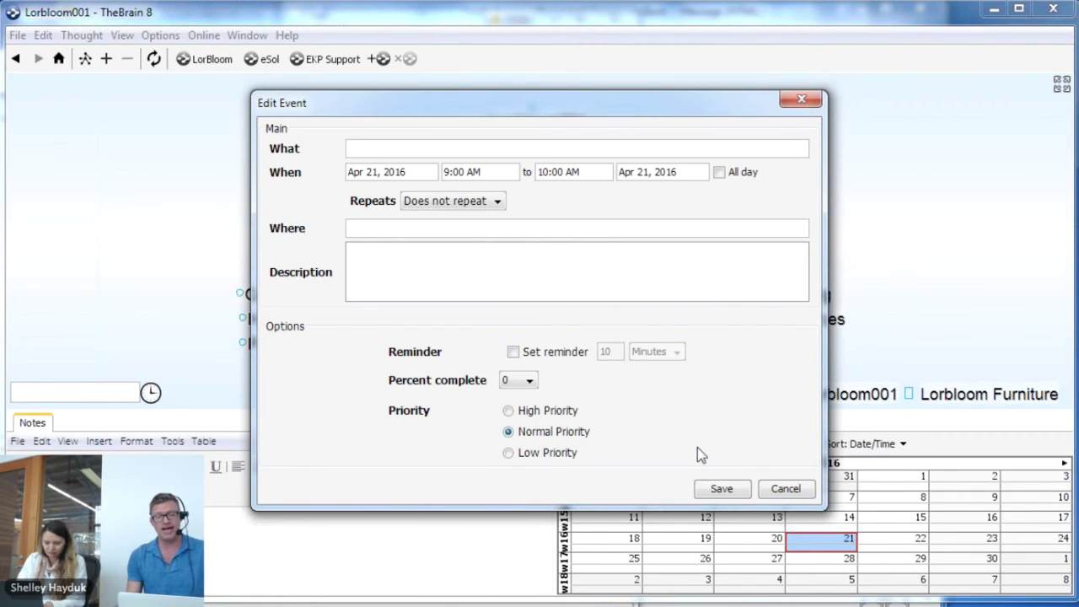
pyautogui.moveTo(610, 107); pyautogui.dragTo(506, 168)
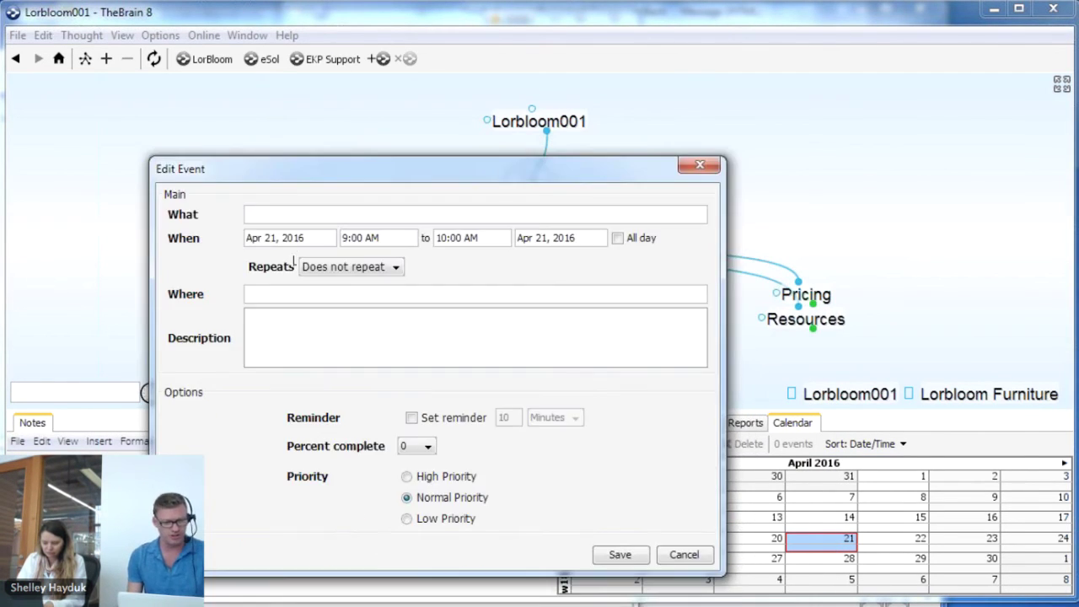
pyautogui.write('Compan')
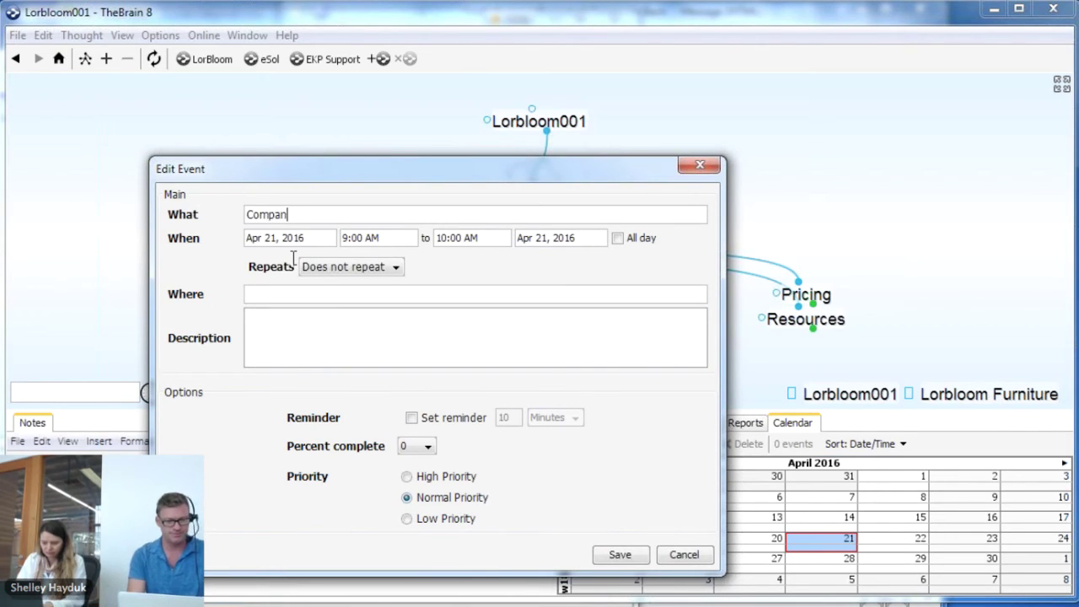
pyautogui.write('y Meeting')
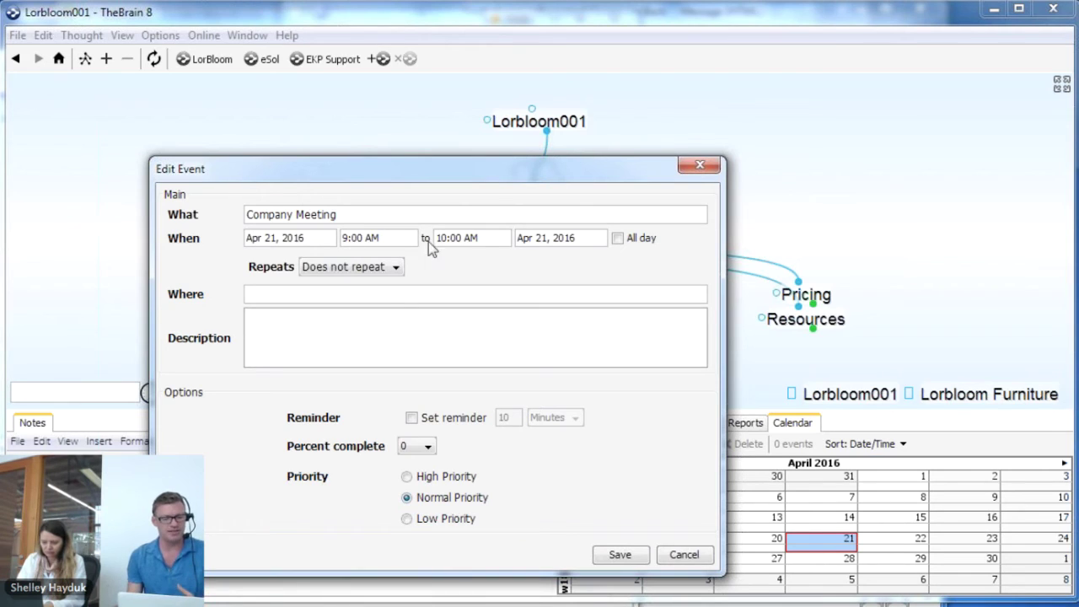
pyautogui.click(394, 270)
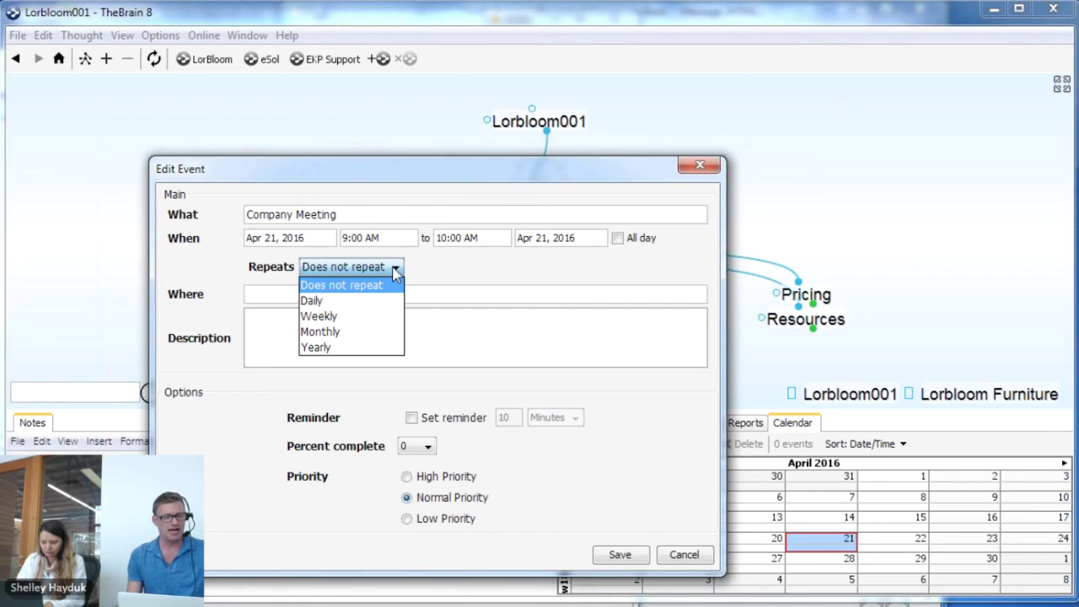
pyautogui.click(377, 287)
pyautogui.click(398, 268)
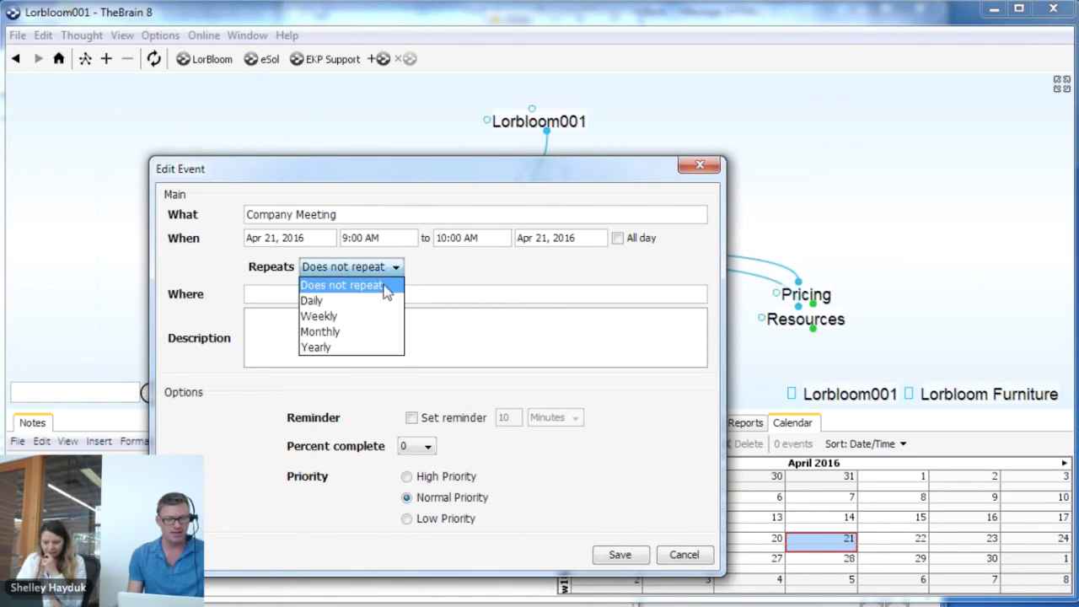
pyautogui.click(354, 303)
pyautogui.click(352, 300)
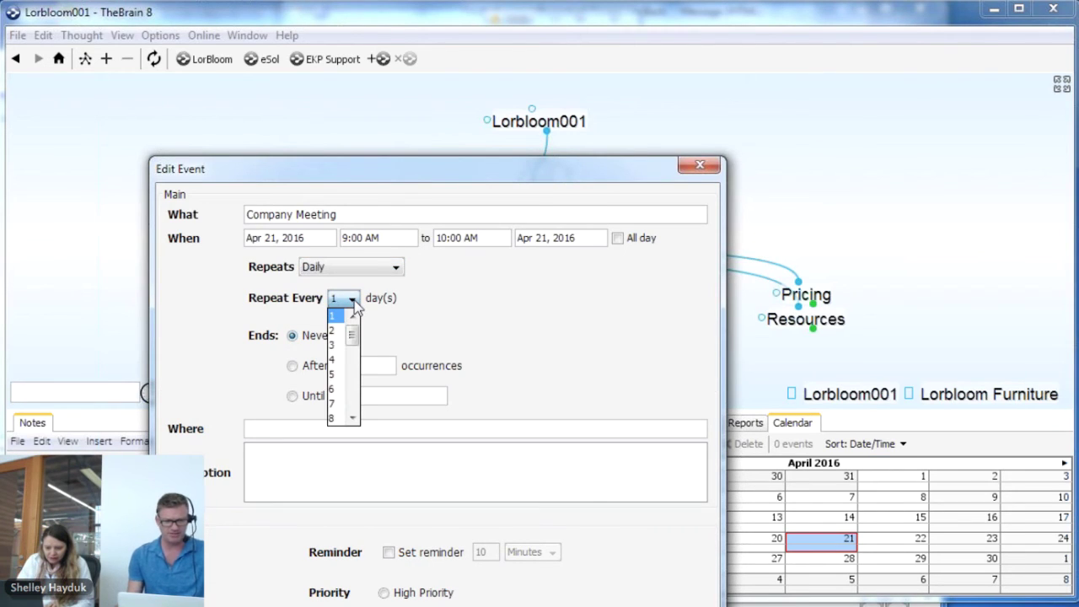
pyautogui.click(454, 316)
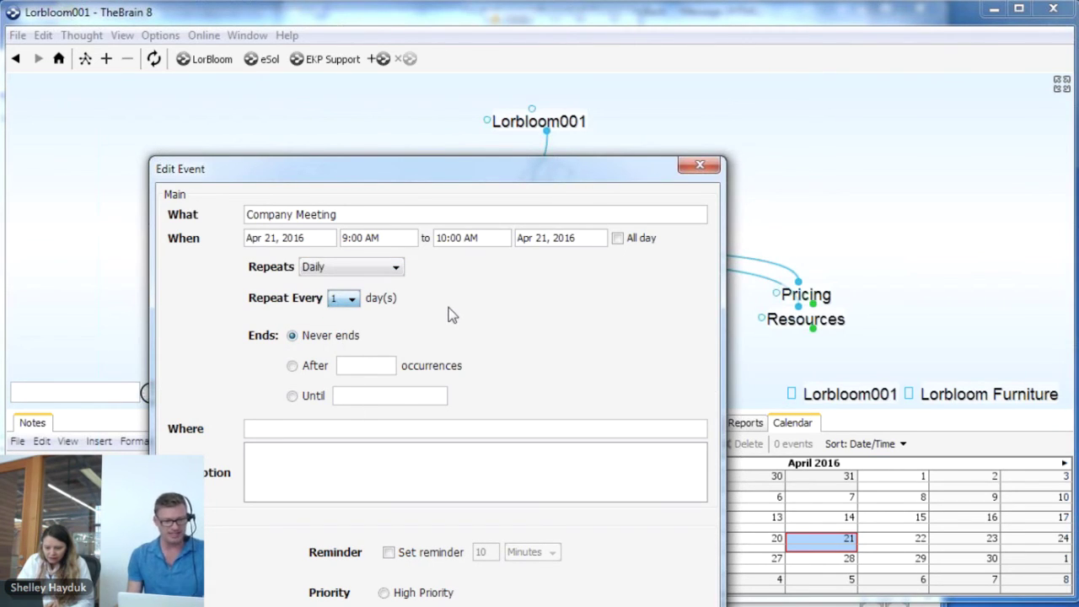
pyautogui.click(379, 267)
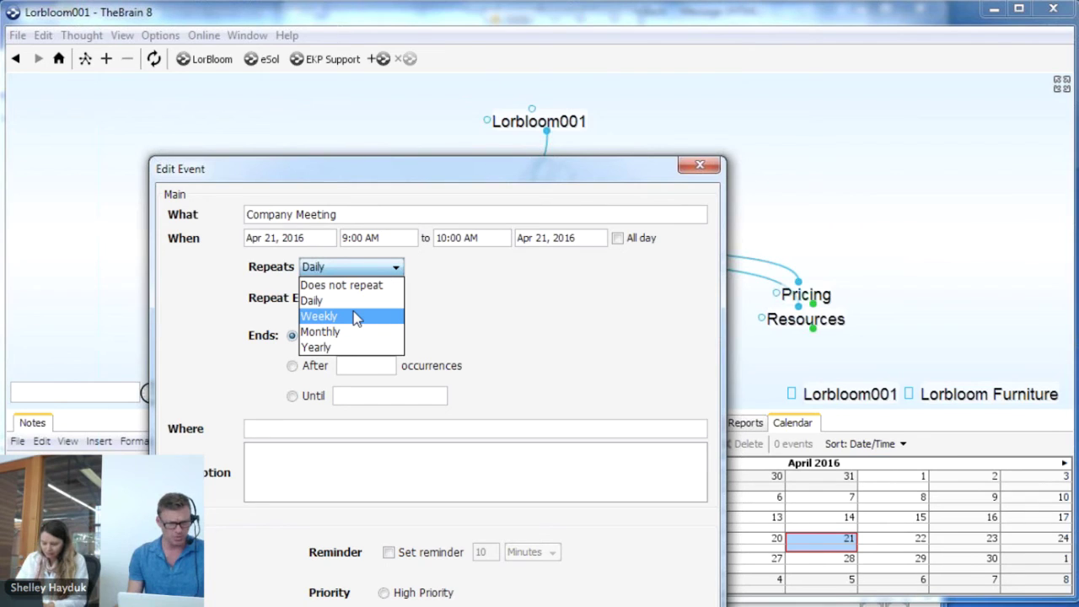
pyautogui.click(354, 317)
pyautogui.click(389, 268)
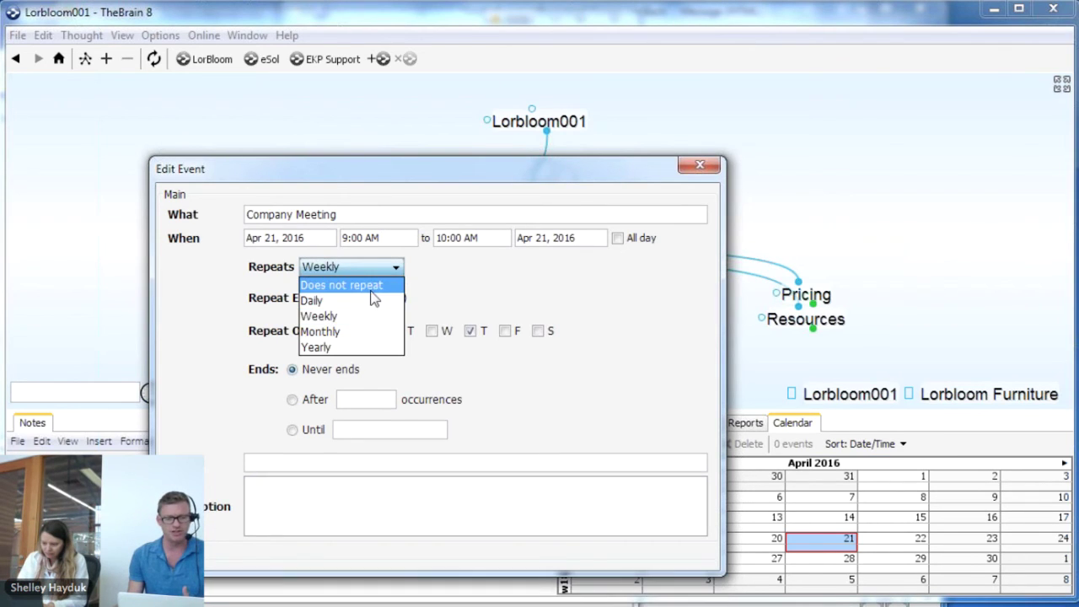
pyautogui.click(372, 287)
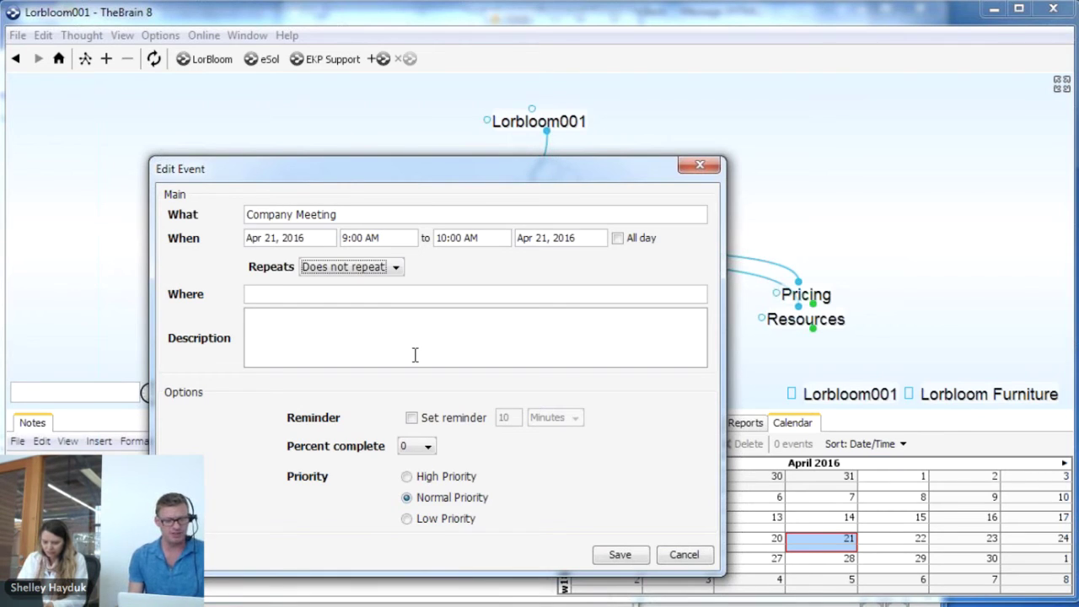
# Turn on the reminder, date the event April 8, 2016, and save it
pyautogui.click(411, 418)
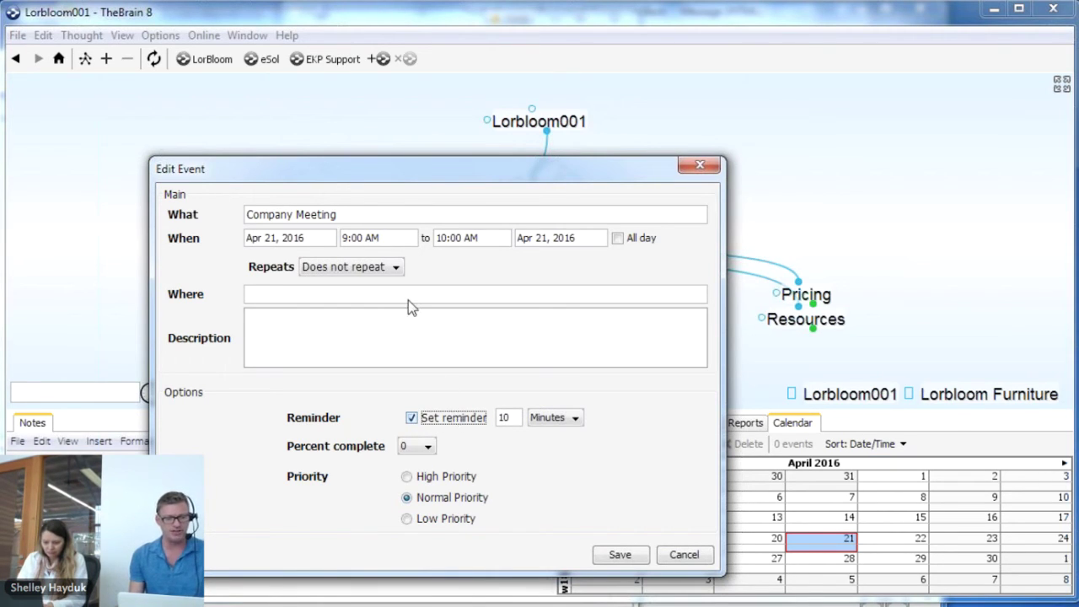
pyautogui.click(297, 239)
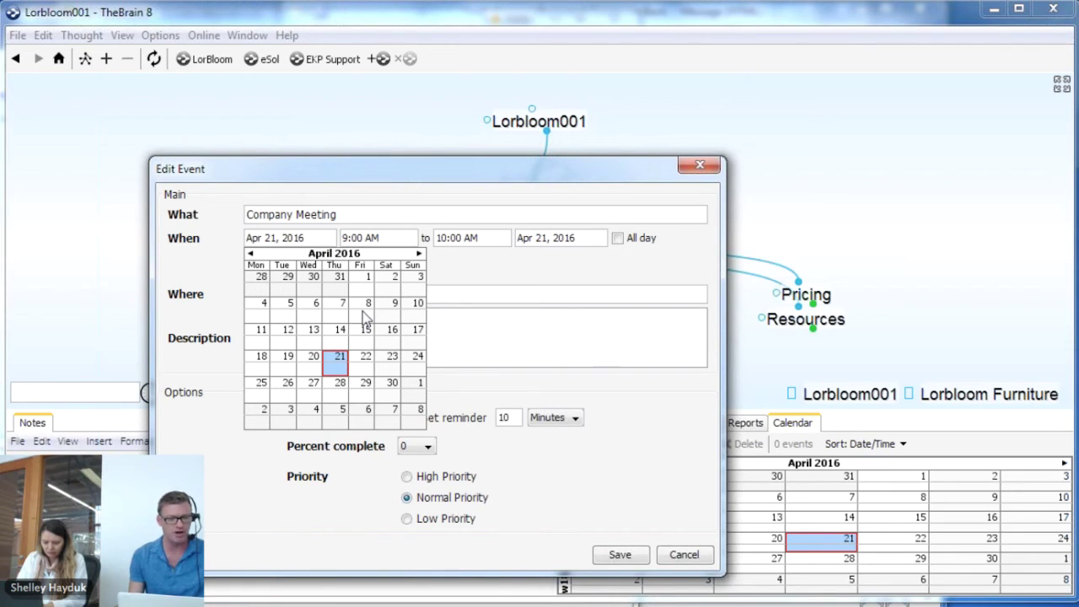
pyautogui.click(365, 309)
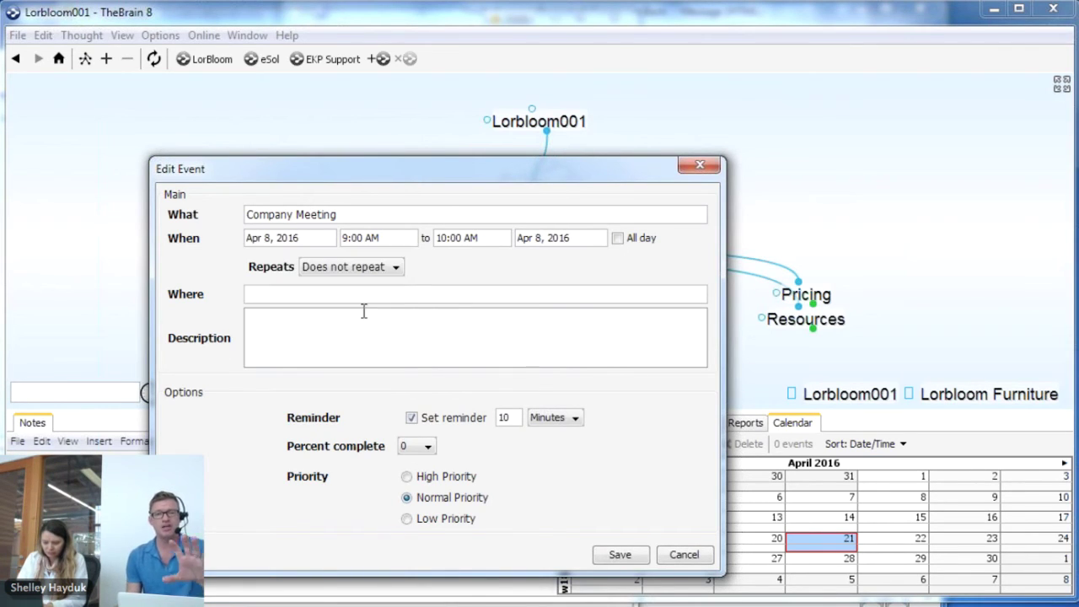
pyautogui.click(620, 556)
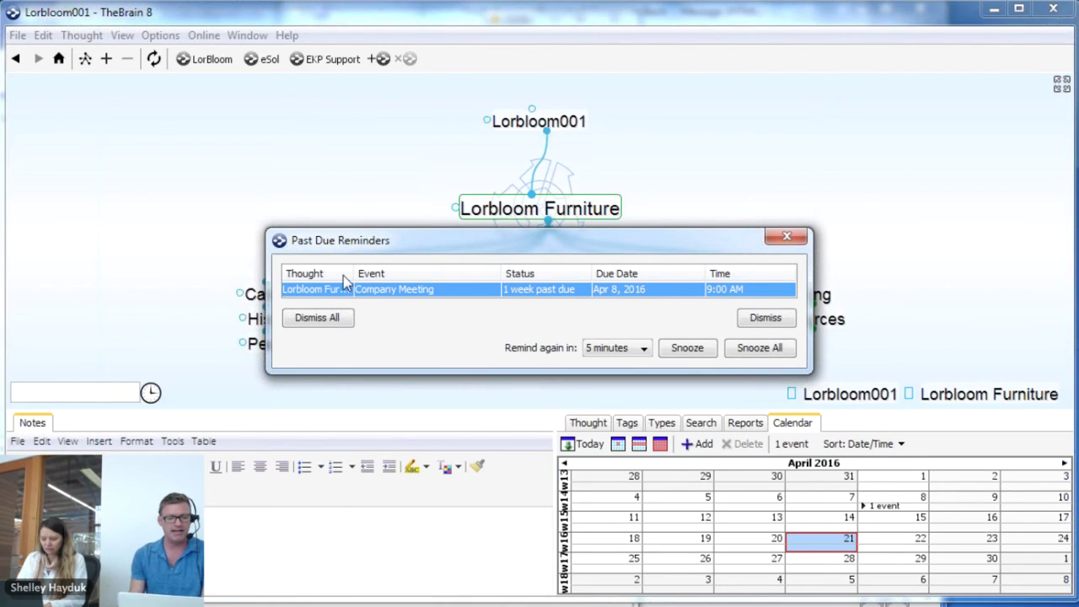
# Open April 8 in day view, dismiss Past Due Reminders, and switch to the LorBloom brain
pyautogui.doubleClick(328, 292)
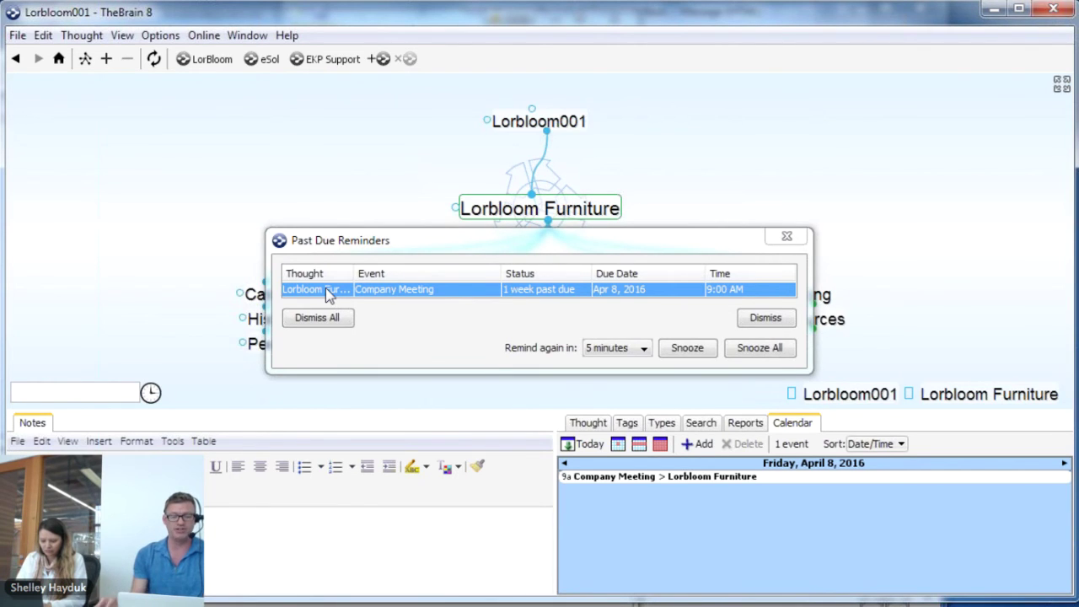
pyautogui.click(787, 237)
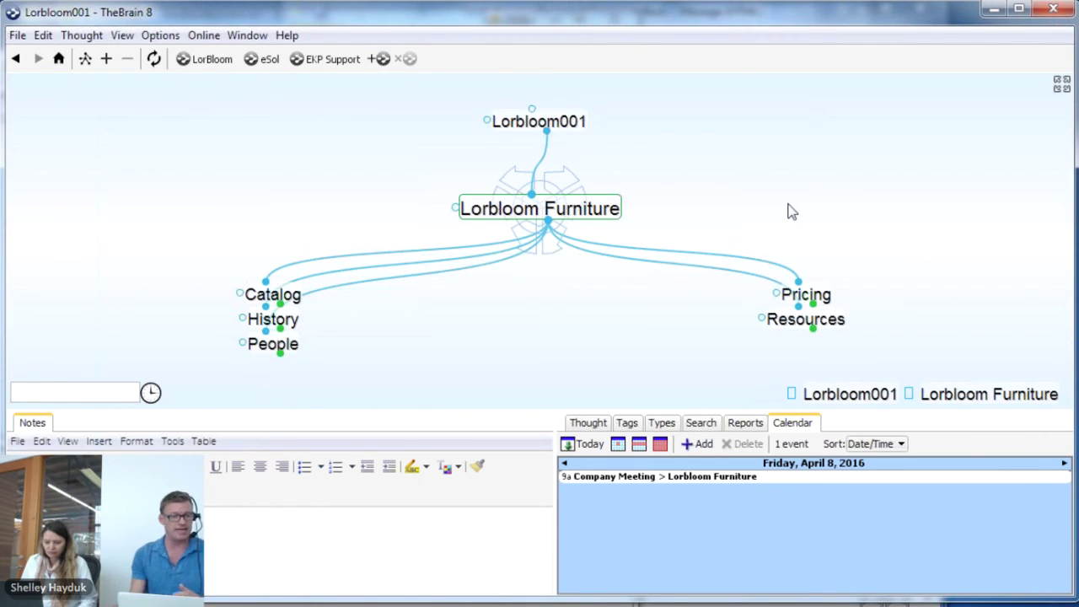
pyautogui.click(207, 59)
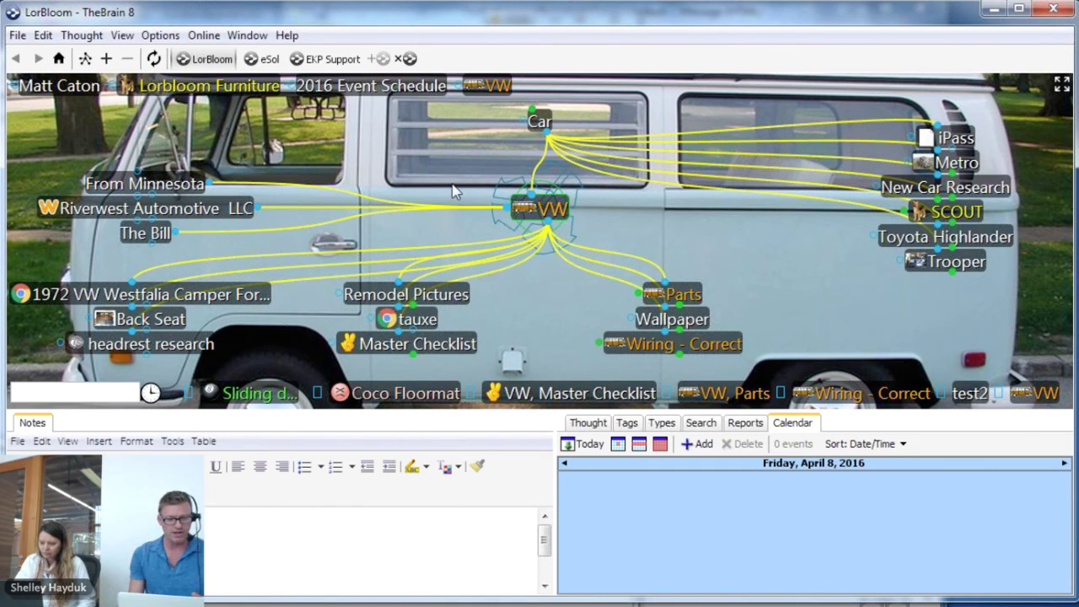
# Make VW, Master Checklist the central thought
pyautogui.click(438, 352)
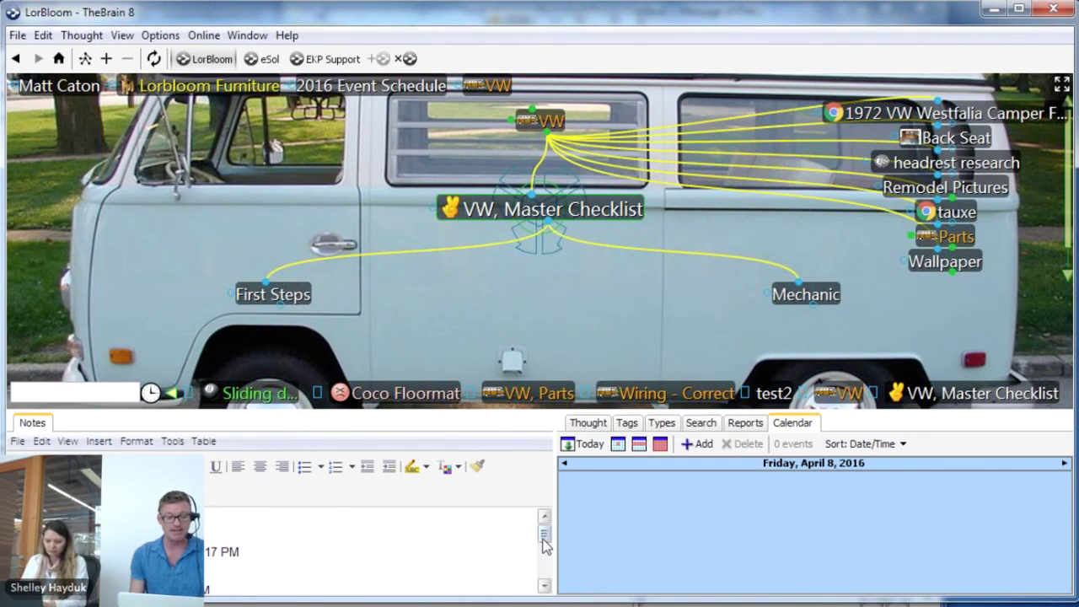
pyautogui.scroll(-1, 371, 549)
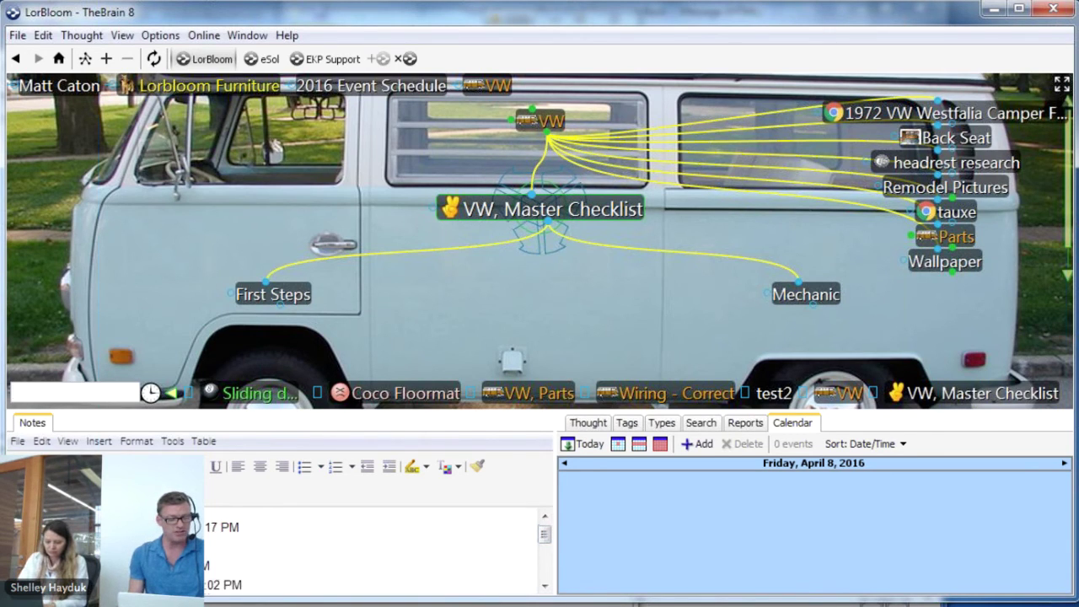
pyautogui.scroll(1, 371, 549)
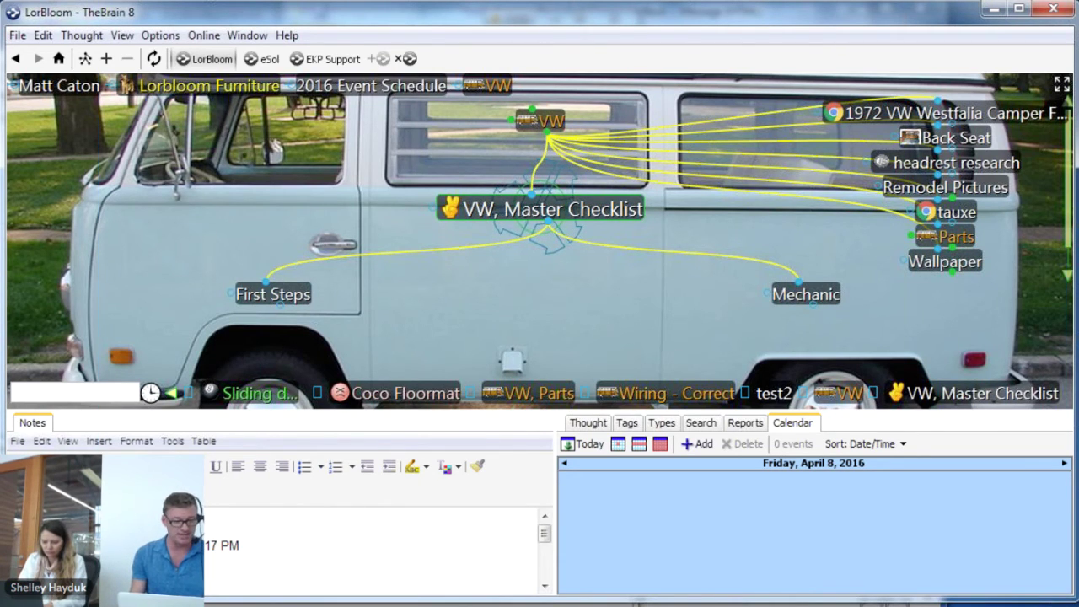
# Insert a timestamp in the notes and delete the extra line ending 7 PM
pyautogui.hotkey('alt', 'shift', 'd')
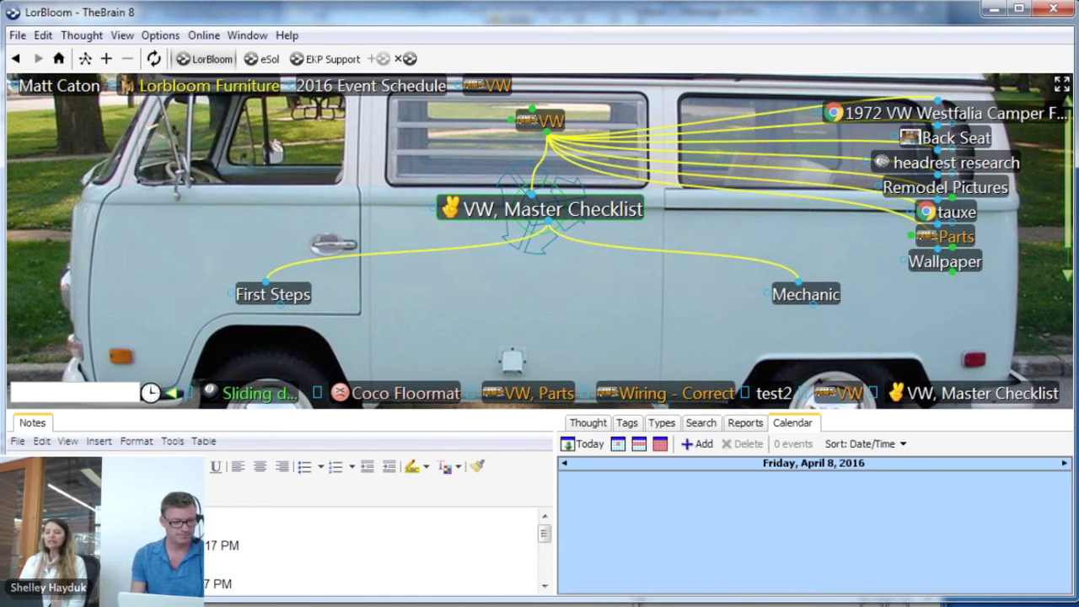
pyautogui.moveTo(244, 585); pyautogui.dragTo(198, 584)
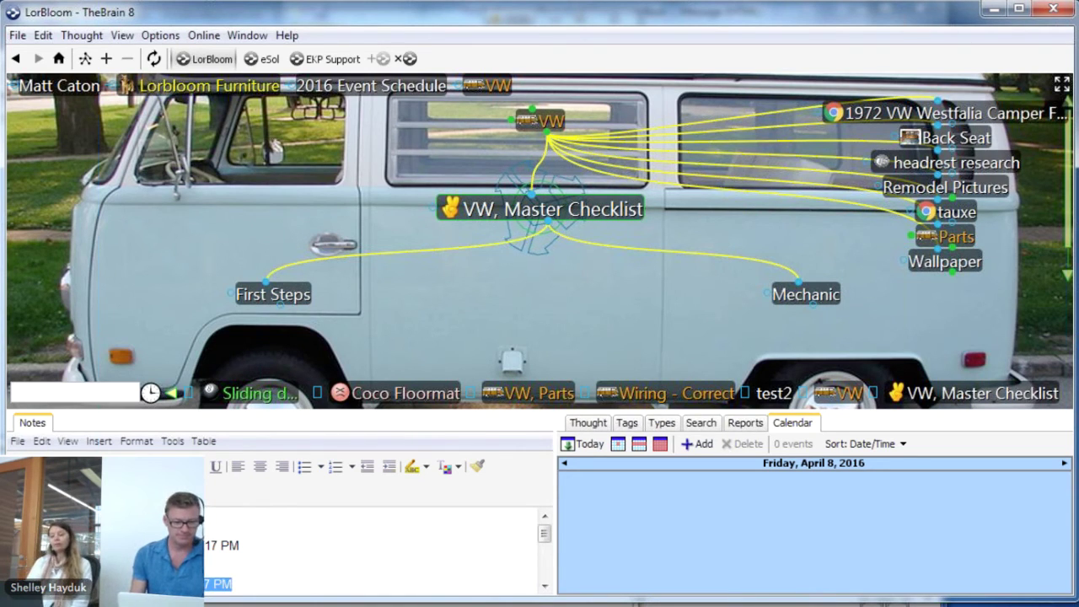
pyautogui.press('BackSpace')
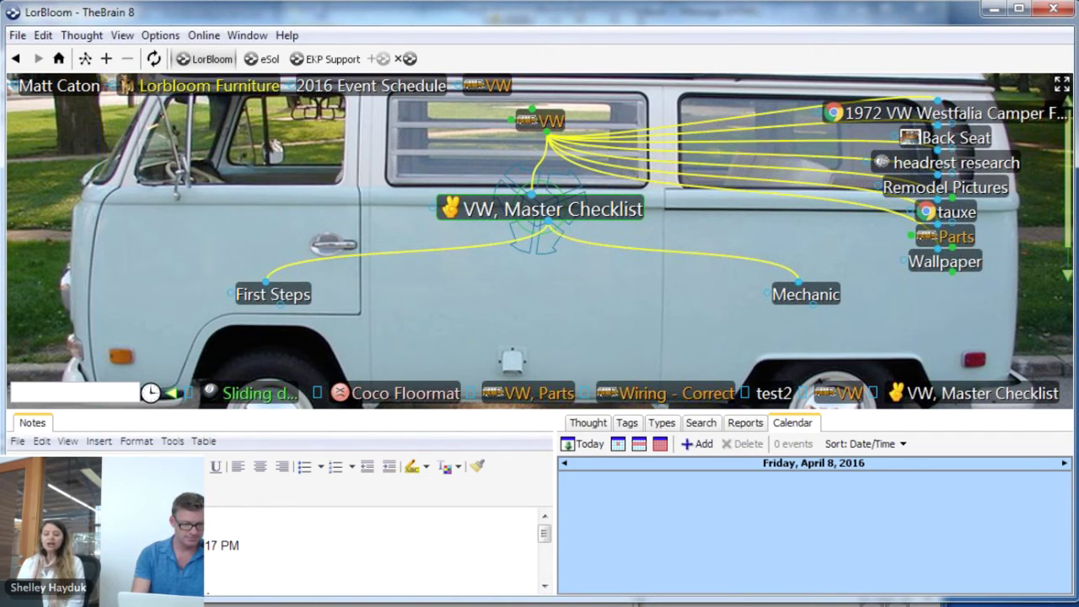
pyautogui.write('M')
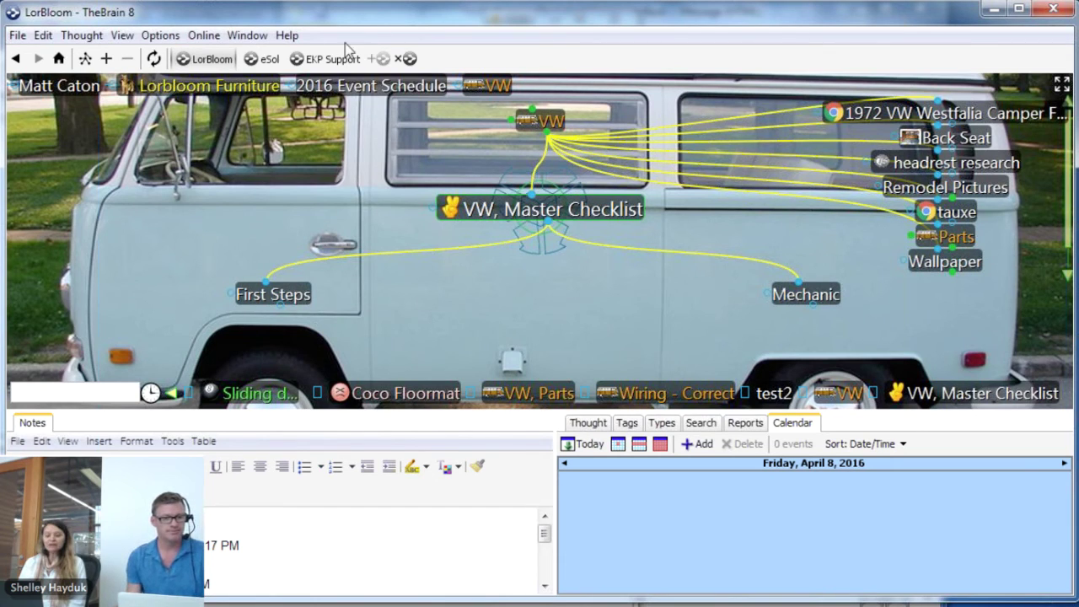
# Reopen C:\My Brains\Lorbloom001 and dismiss its past-due Company Meeting reminder
pyautogui.click(17, 35)
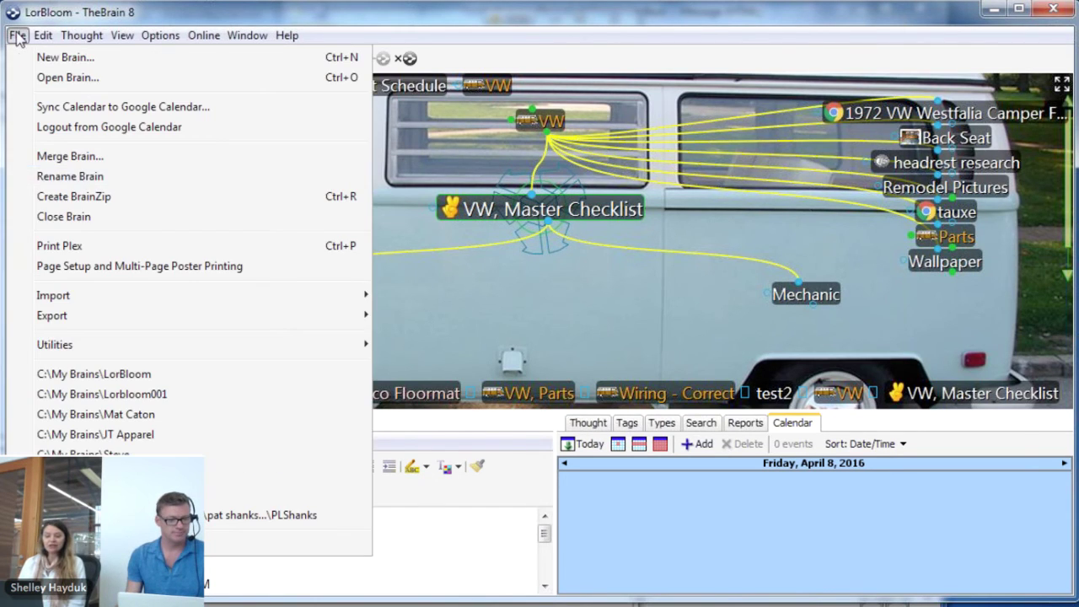
pyautogui.click(173, 398)
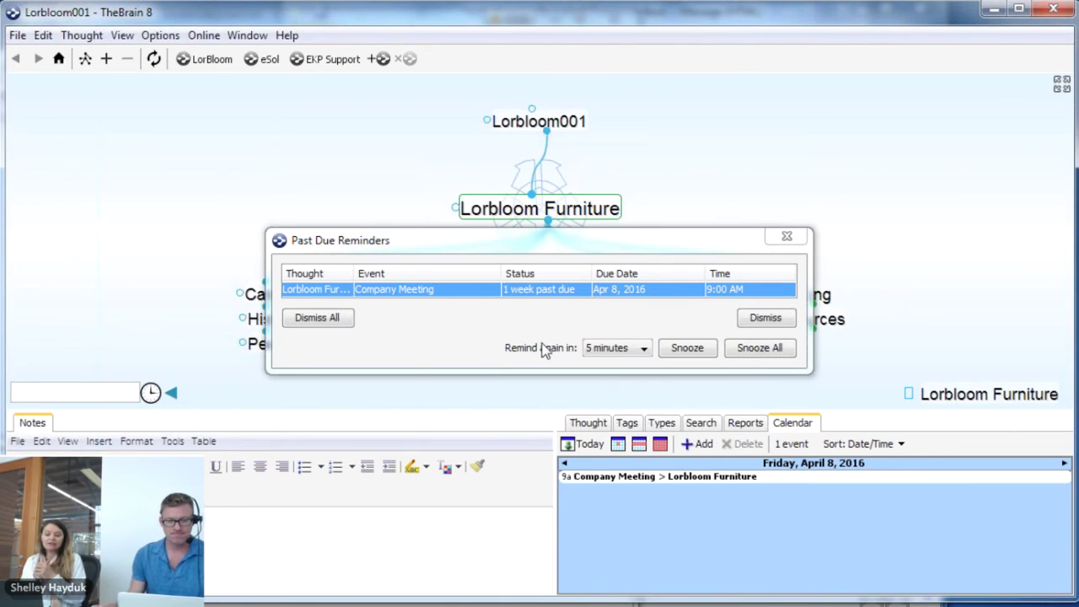
pyautogui.click(767, 318)
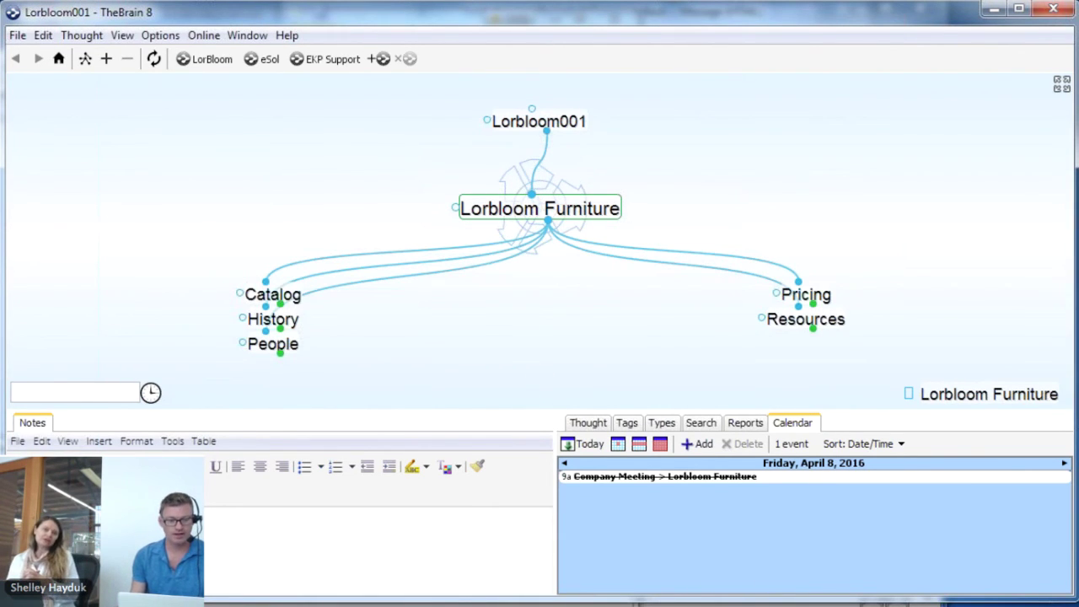
# Narrow TheBrain and place a widened Chrome window beside it, showing the Lorbloom Furniture web map
pyautogui.moveTo(11, 216); pyautogui.dragTo(217, 217)
pyautogui.click(139, 24)
pyautogui.moveTo(139, 24); pyautogui.dragTo(119, 21)
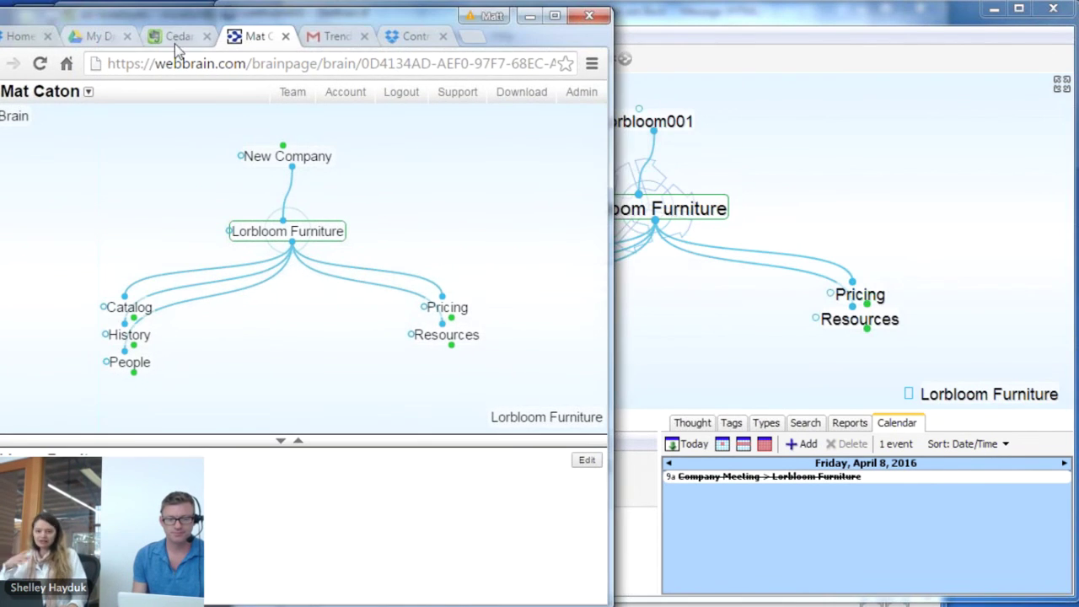
pyautogui.moveTo(613, 184); pyautogui.dragTo(741, 189)
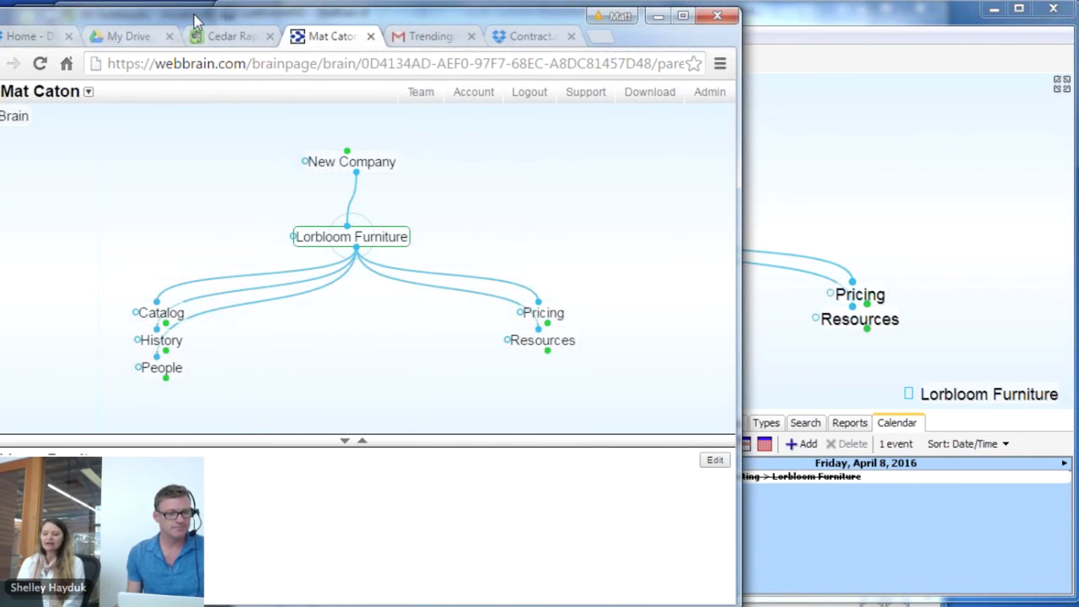
pyautogui.moveTo(195, 15); pyautogui.dragTo(350, 20)
pyautogui.moveTo(98, 19); pyautogui.dragTo(287, 22)
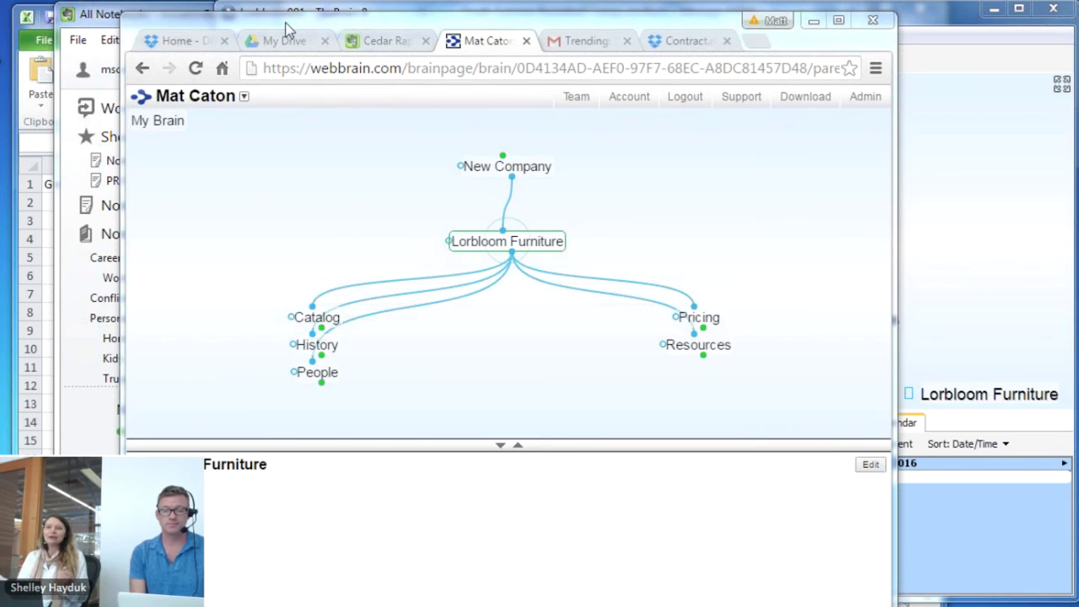
pyautogui.click(761, 246)
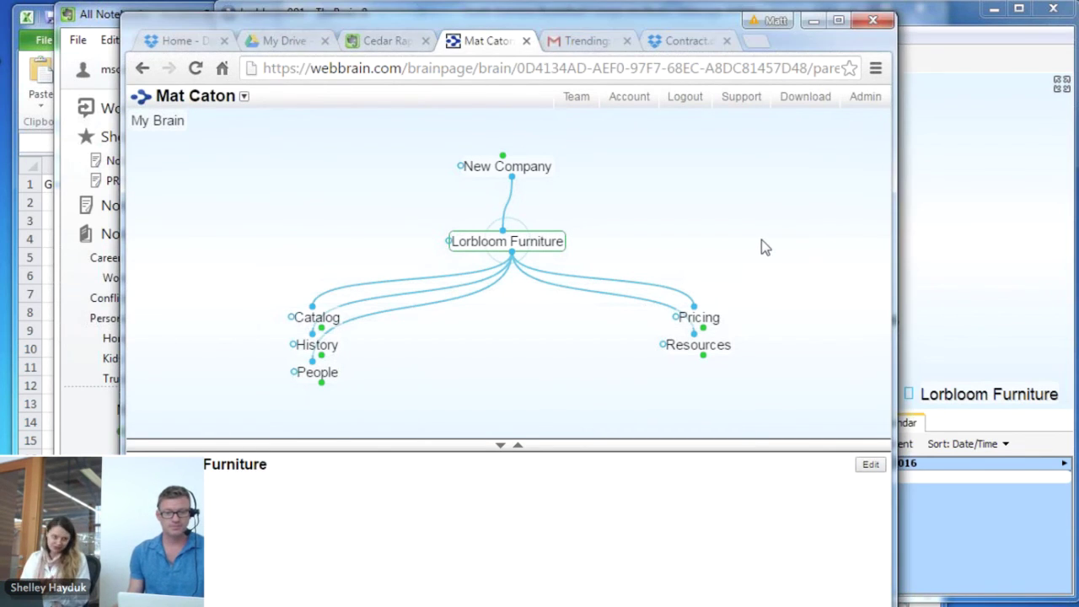
# Select the brain's share link in the Share Brain dialog, then close it
pyautogui.rightClick(257, 205)
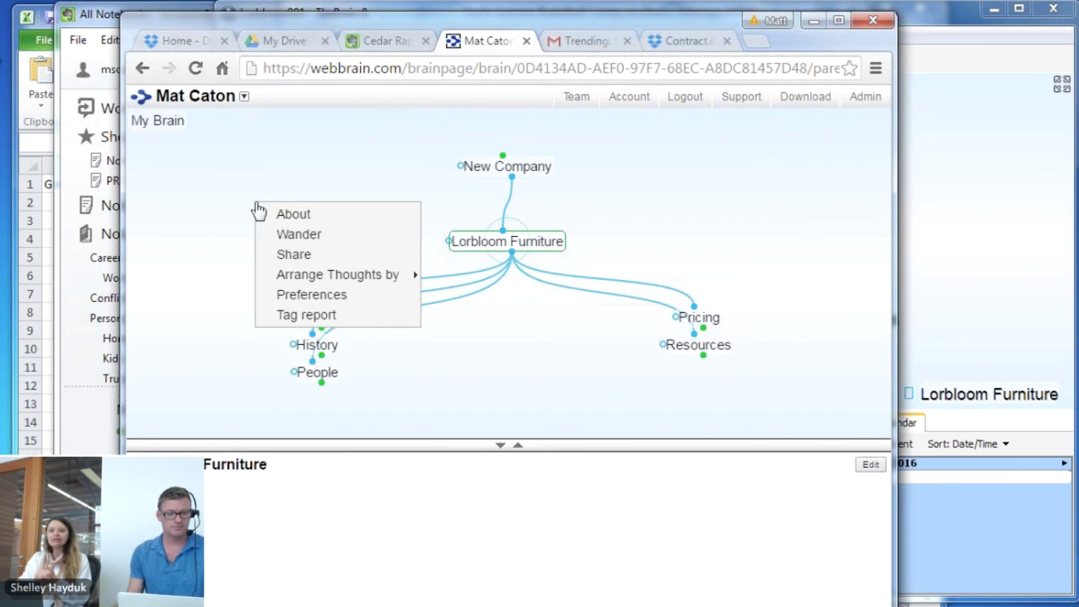
pyautogui.click(310, 254)
pyautogui.moveTo(541, 289); pyautogui.dragTo(350, 290)
pyautogui.click(654, 181)
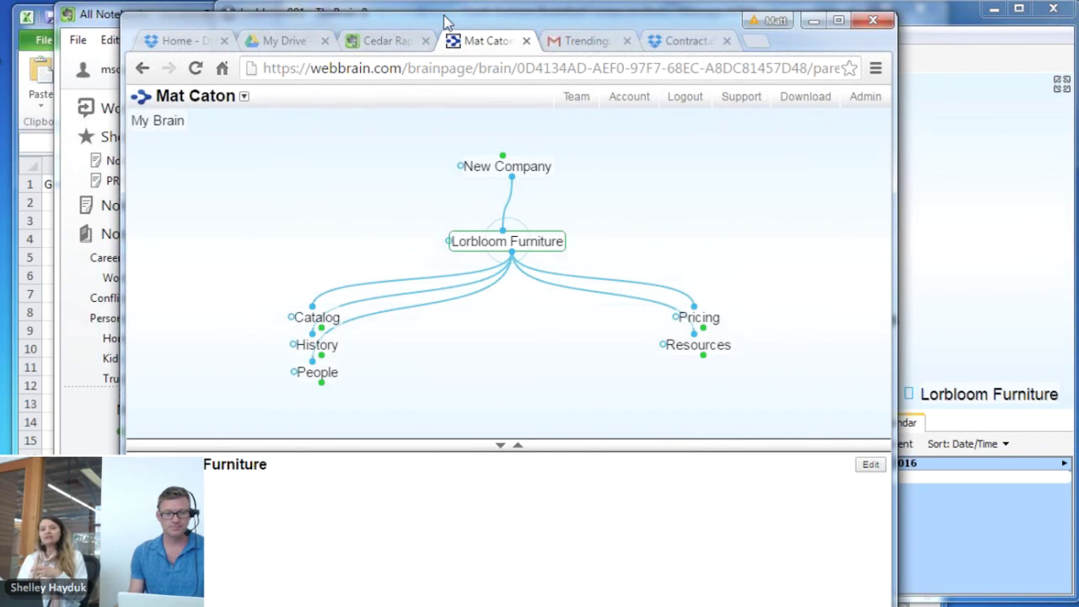
# Shift the browser up-left and review the share link and embed code again
pyautogui.moveTo(440, 20); pyautogui.dragTo(366, 10)
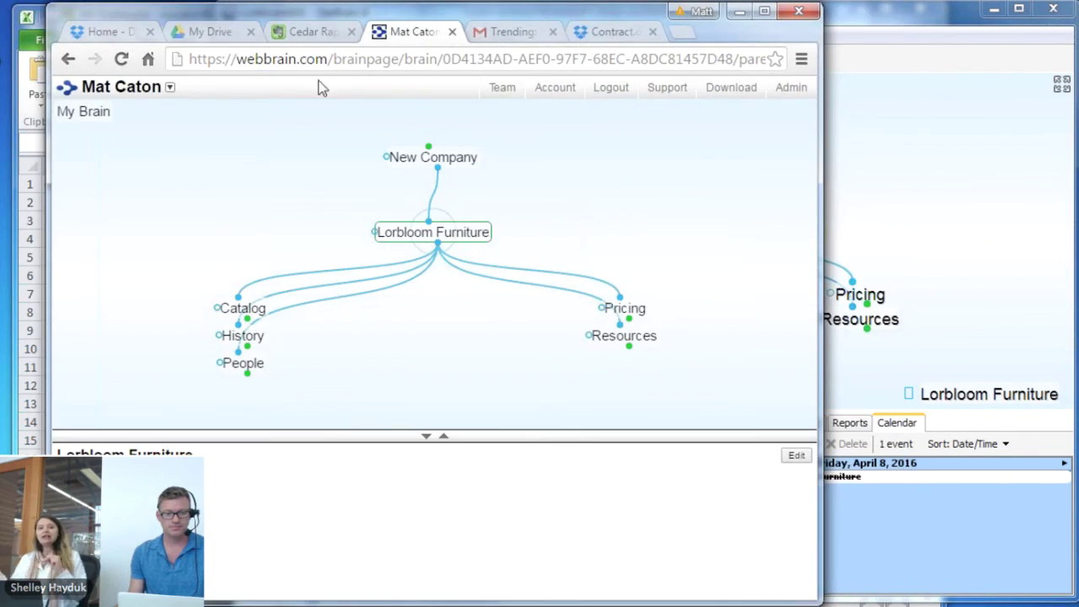
pyautogui.rightClick(180, 173)
pyautogui.click(218, 218)
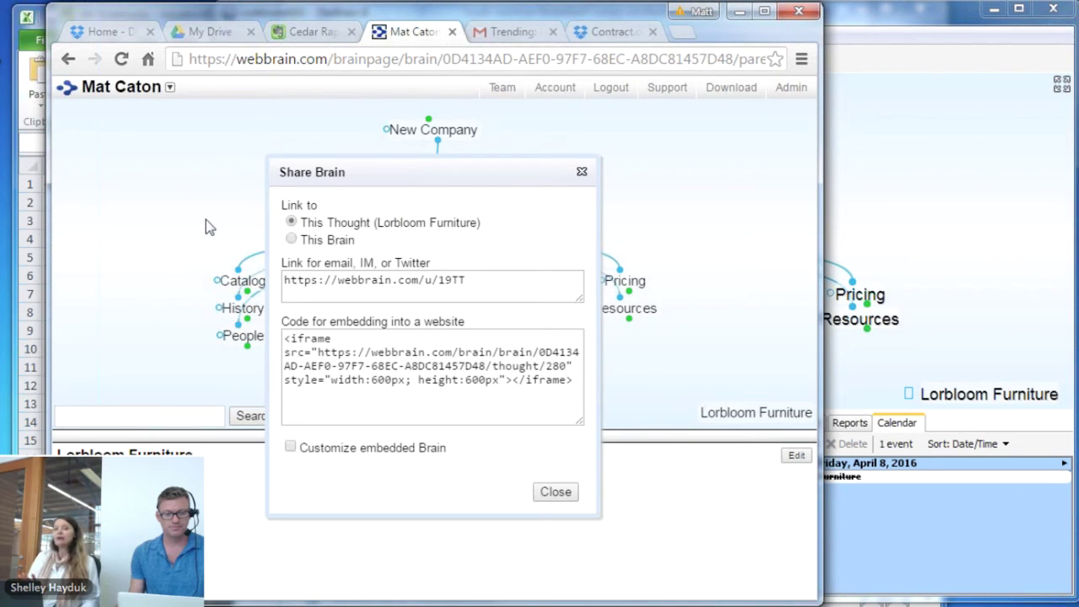
pyautogui.click(581, 174)
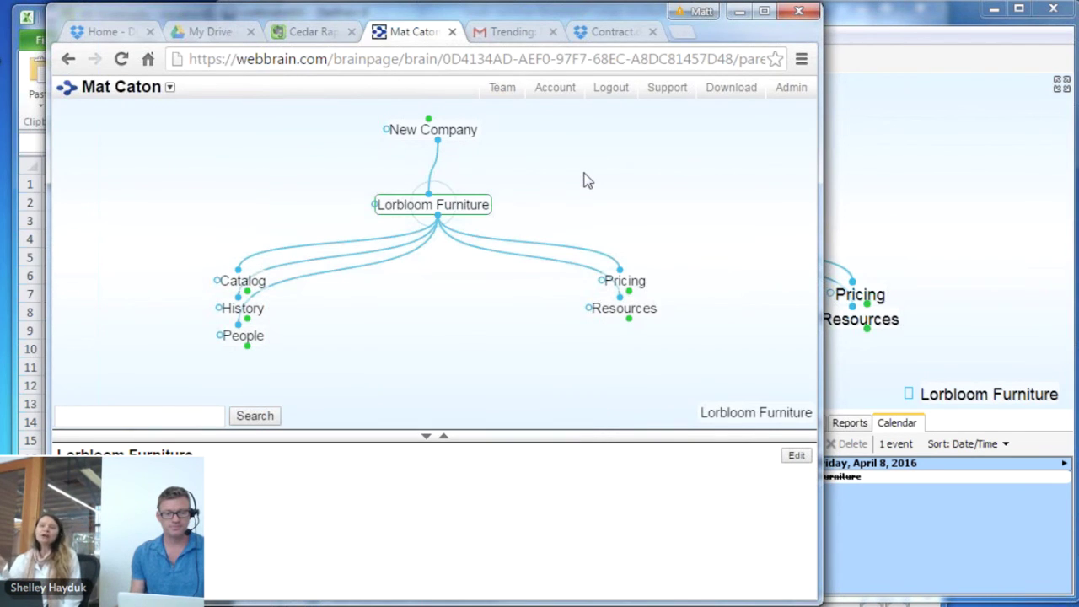
# Open the brain's Edit Brain settings and toggle the invited user's role, ending on Reader
pyautogui.click(171, 89)
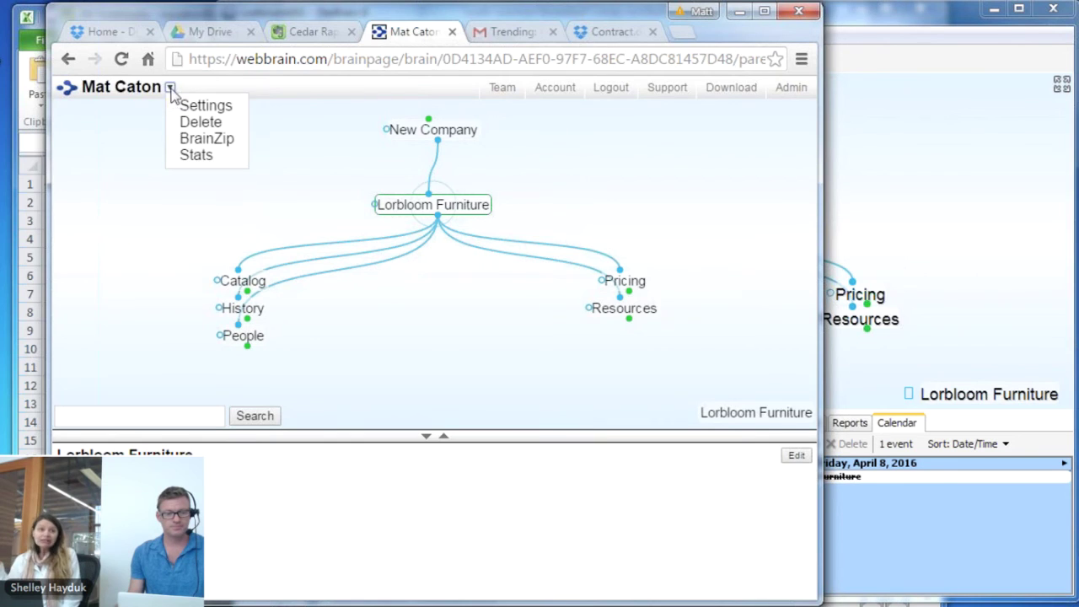
pyautogui.click(226, 115)
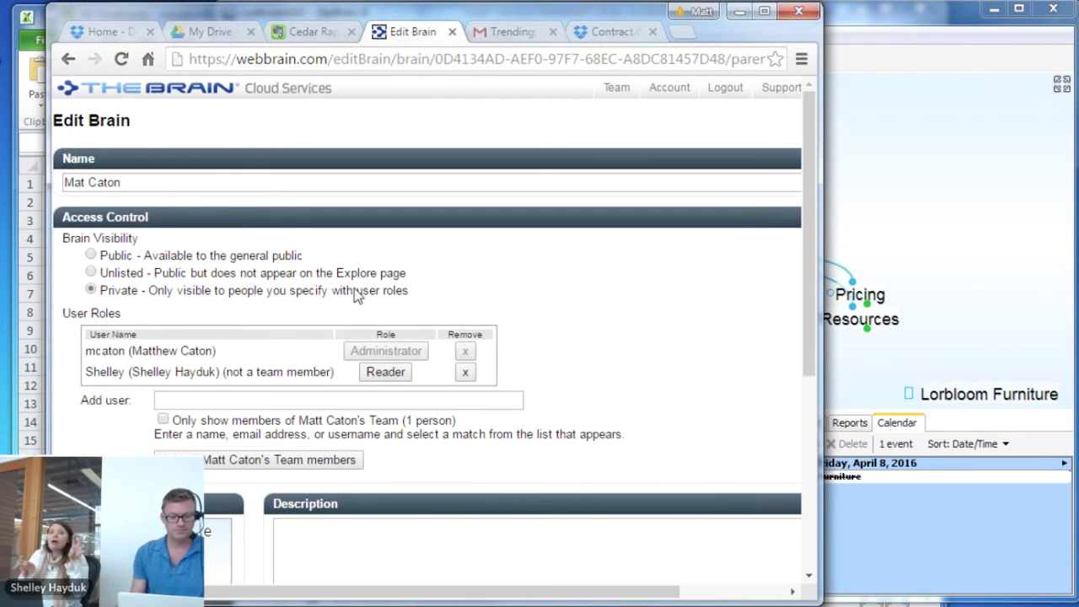
pyautogui.click(392, 377)
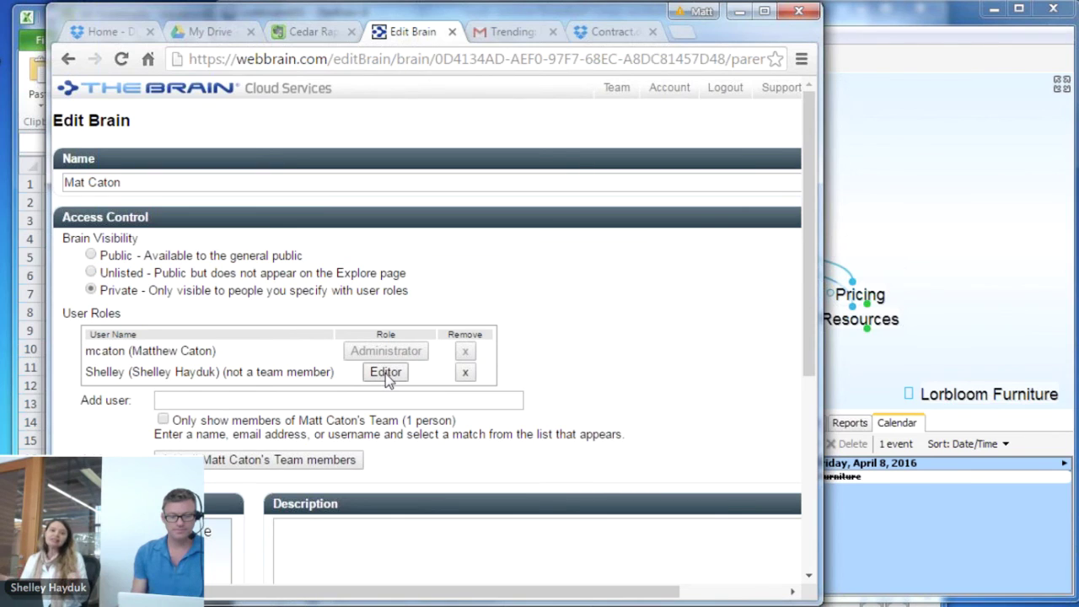
pyautogui.click(387, 376)
pyautogui.click(387, 376)
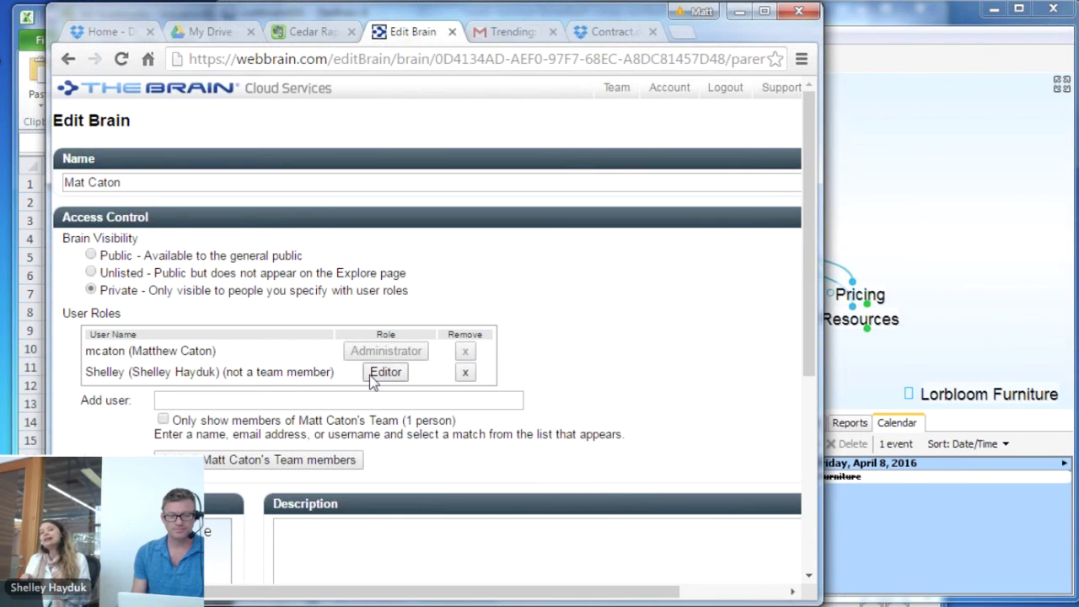
pyautogui.click(371, 376)
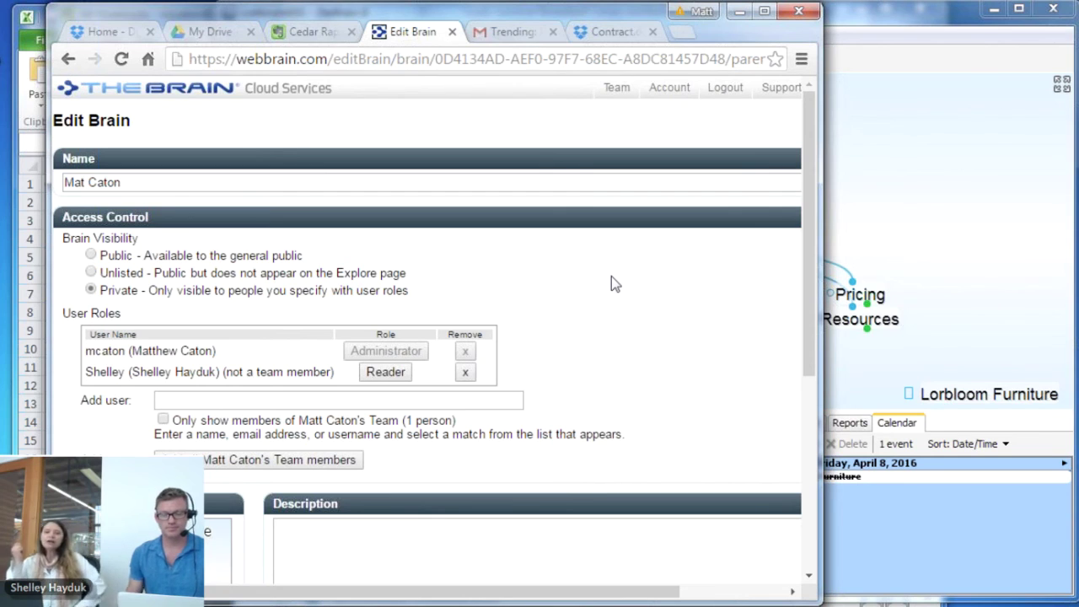
# Compare TheBrain's File menu with the Edit Brain page, then load the web Account page
pyautogui.click(957, 191)
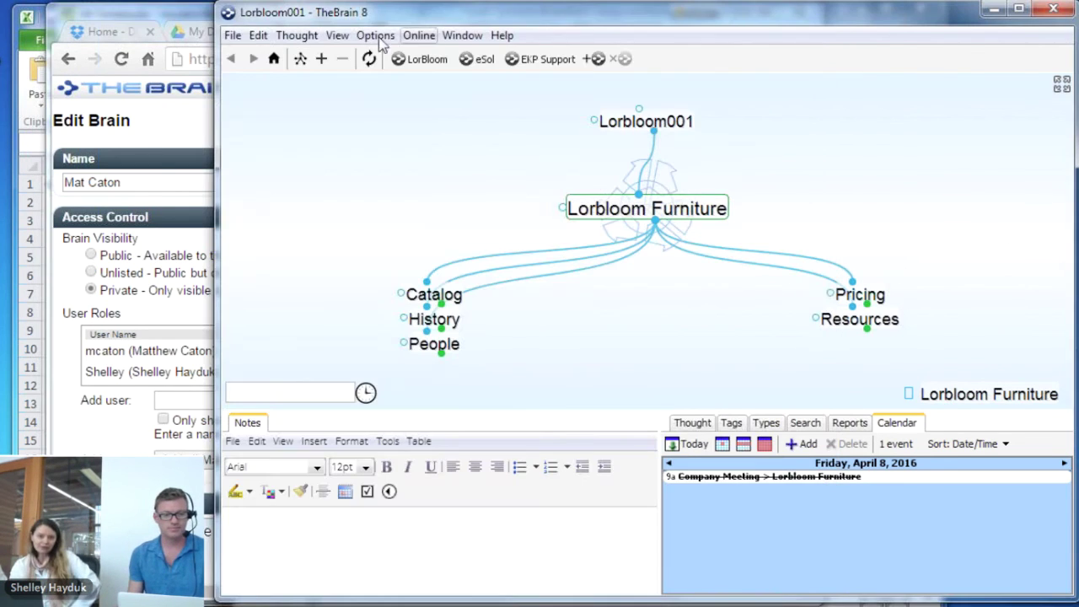
pyautogui.click(233, 35)
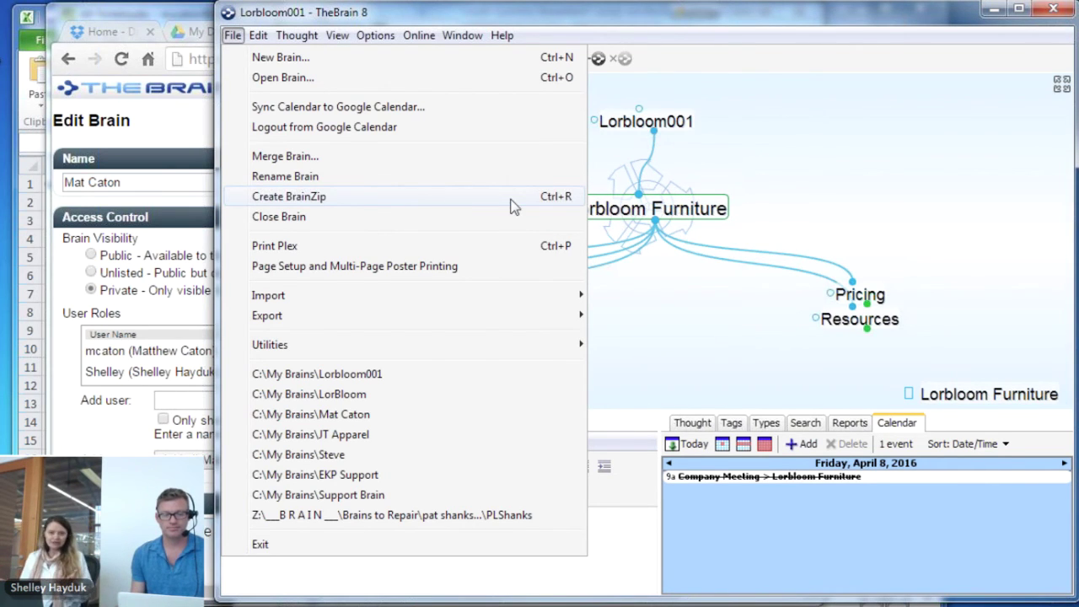
pyautogui.click(795, 169)
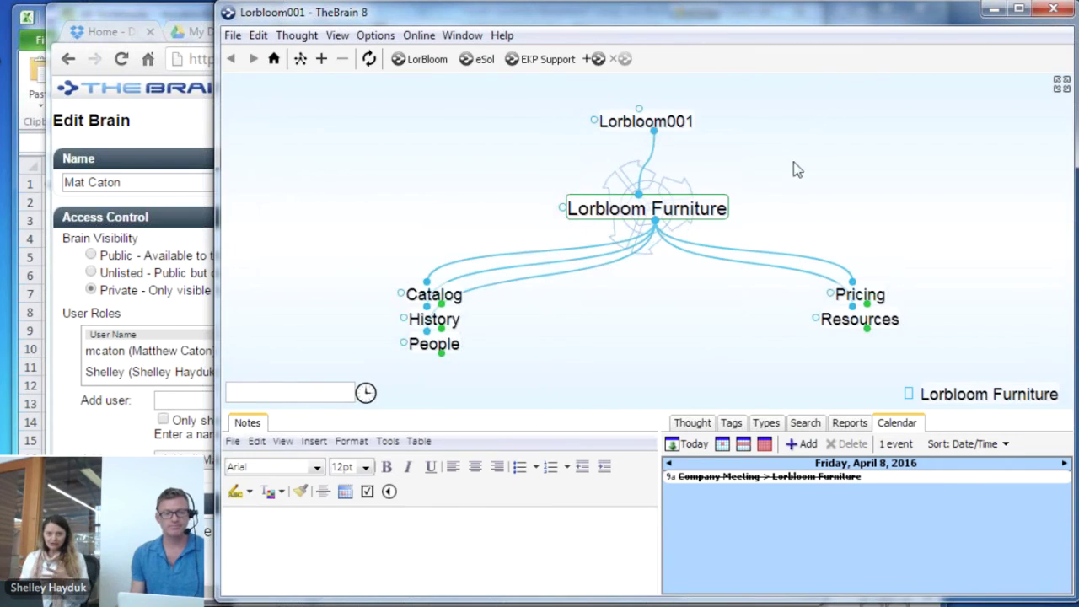
pyautogui.click(135, 22)
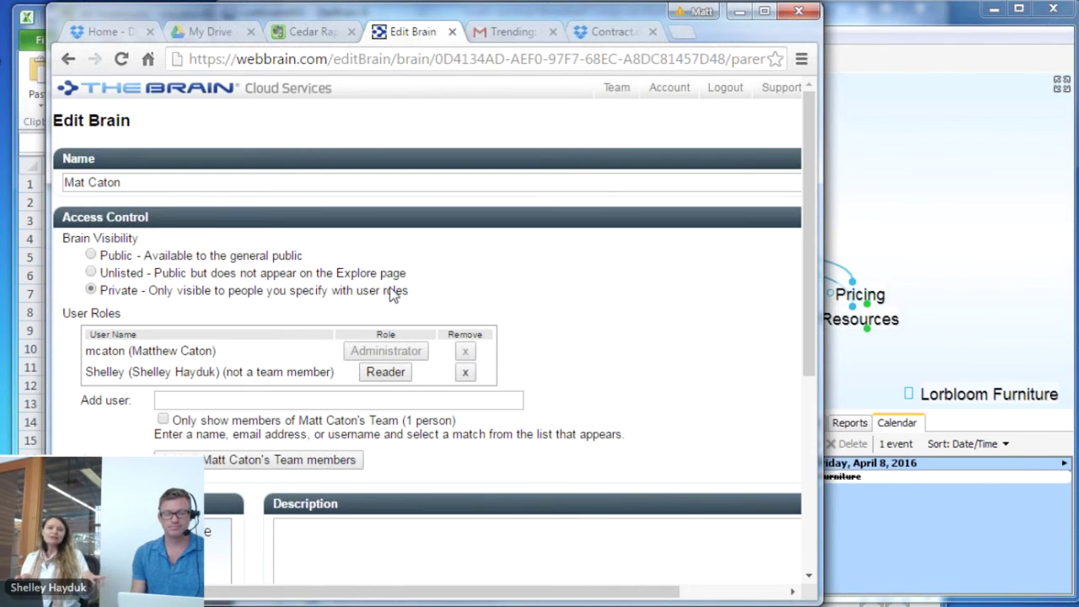
pyautogui.click(939, 196)
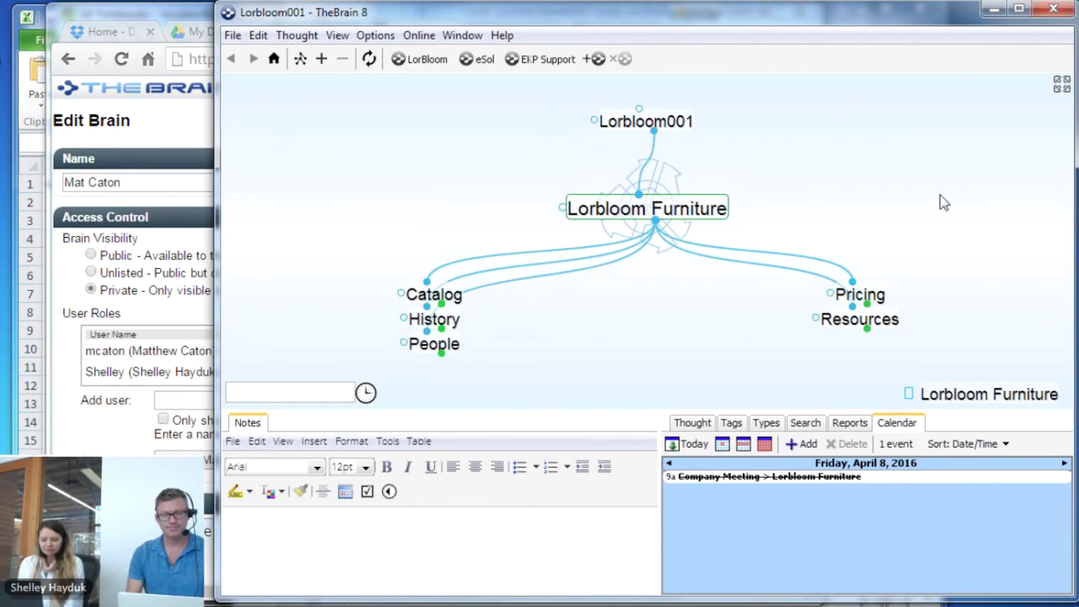
pyautogui.click(145, 8)
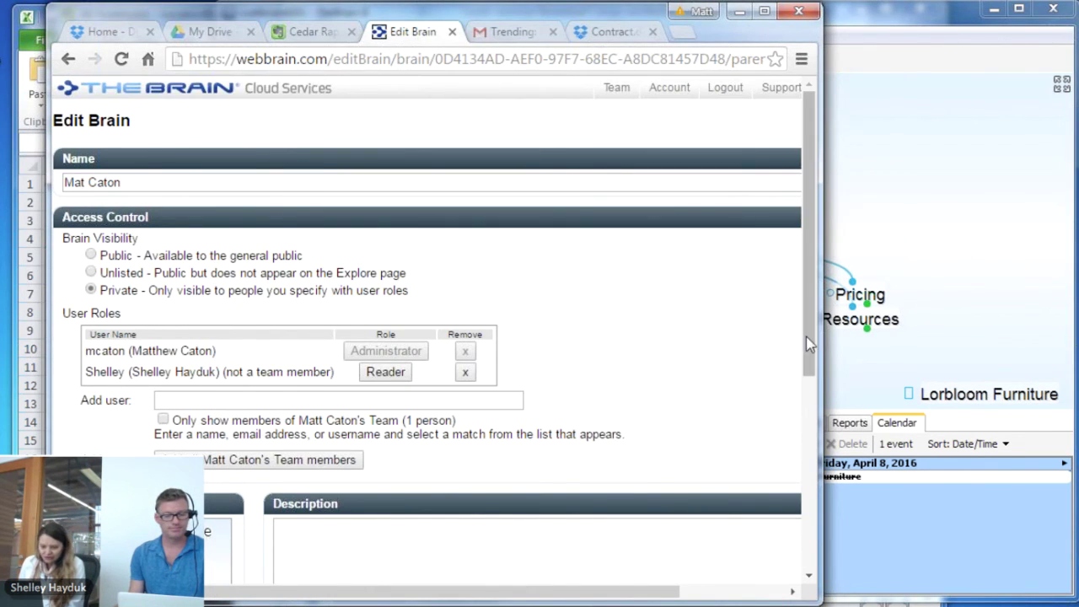
pyautogui.click(663, 108)
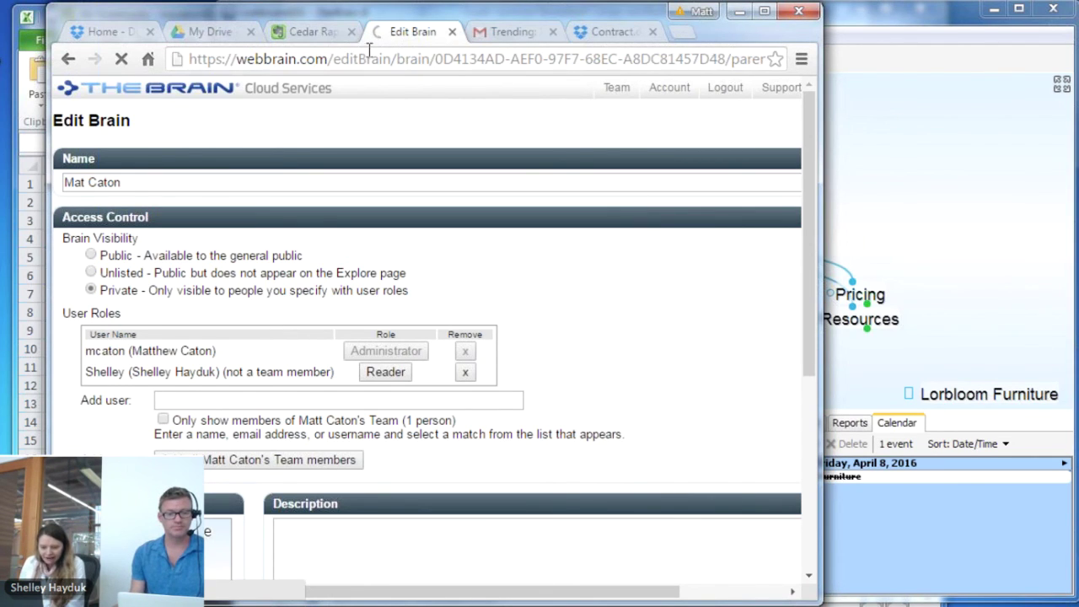
pyautogui.click(632, 34)
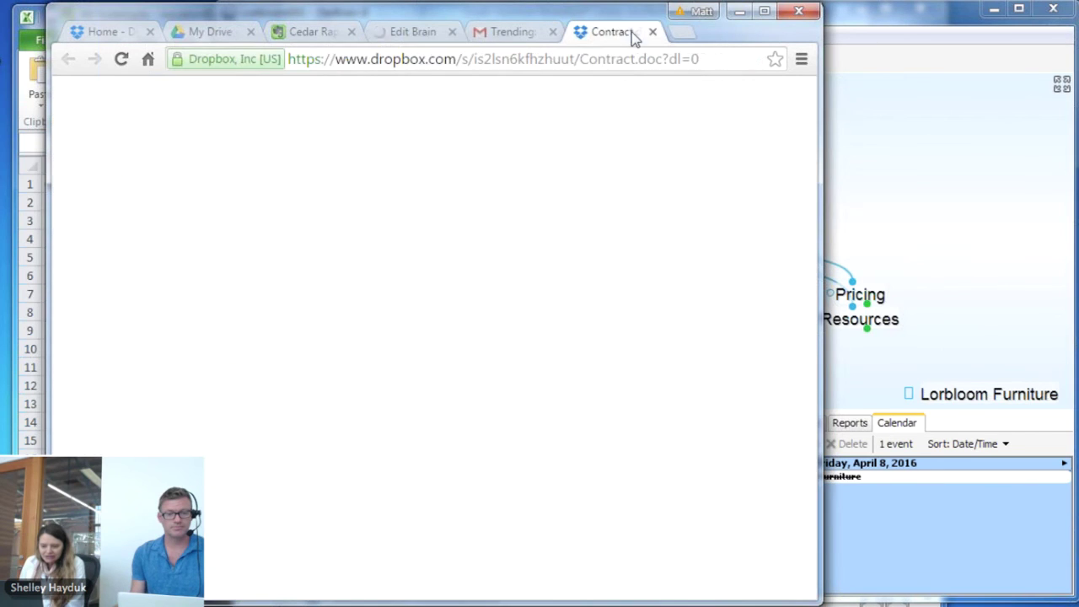
pyautogui.click(610, 60)
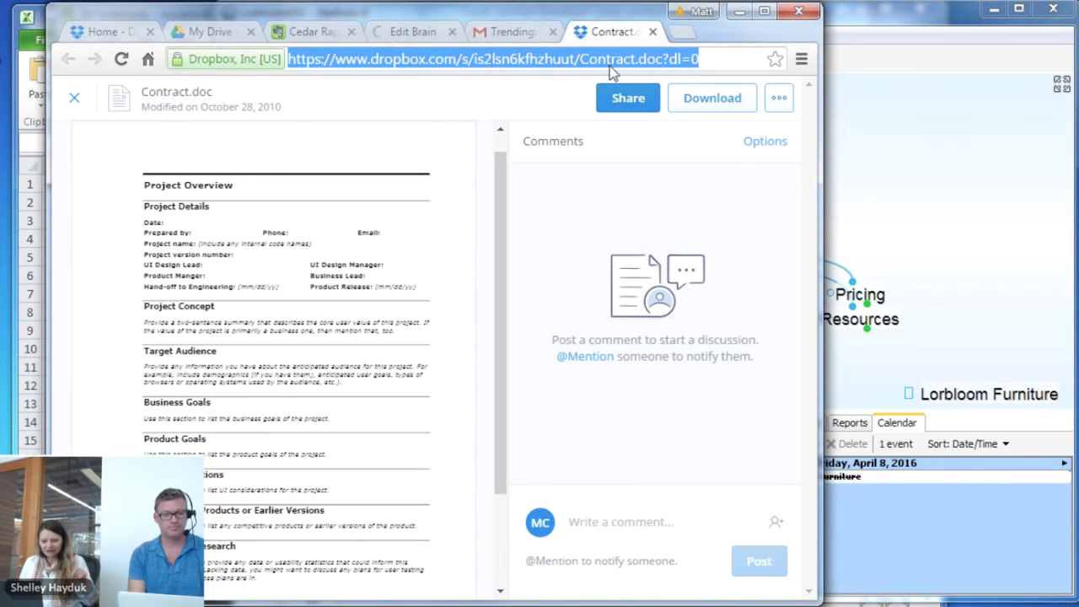
pyautogui.write('www.thebrain.com')
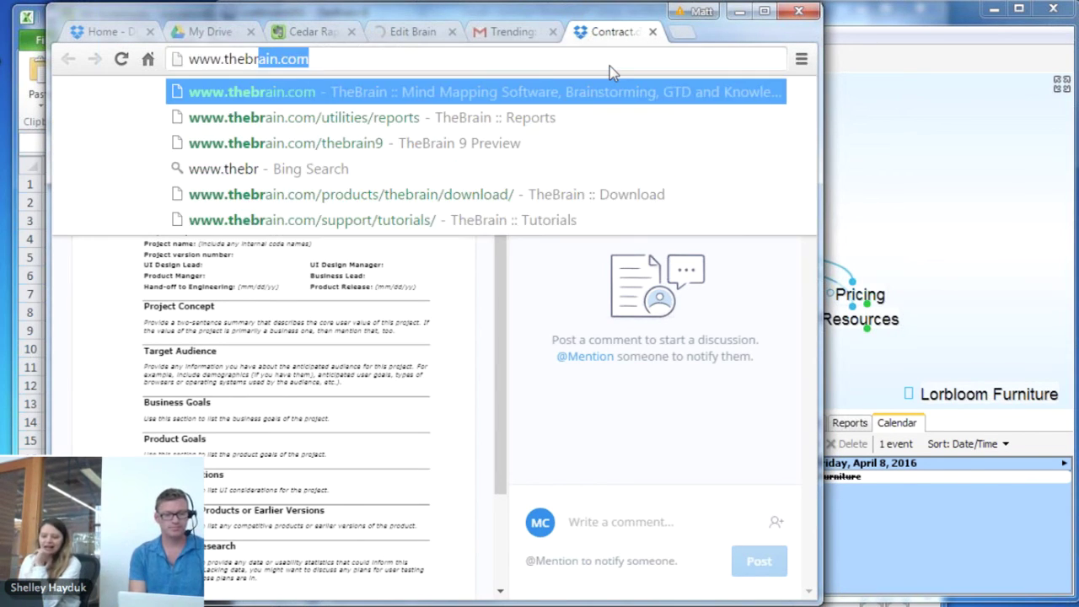
pyautogui.press('Return')
# Widen Chrome and browse down the Support > Application Videos and Templates page
pyautogui.moveTo(822, 193); pyautogui.dragTo(1016, 184)
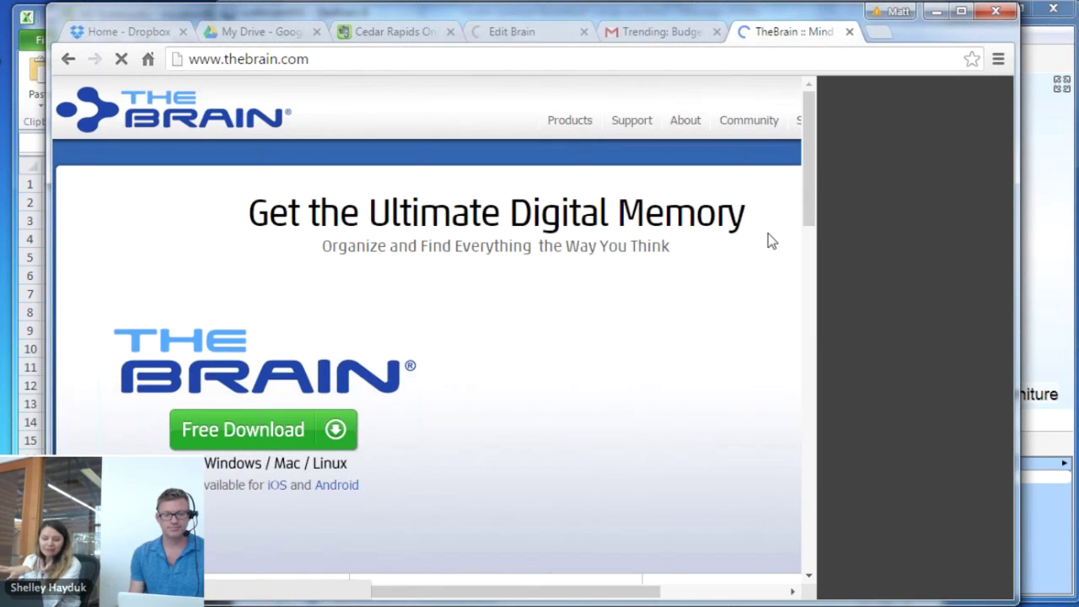
pyautogui.moveTo(672, 135)
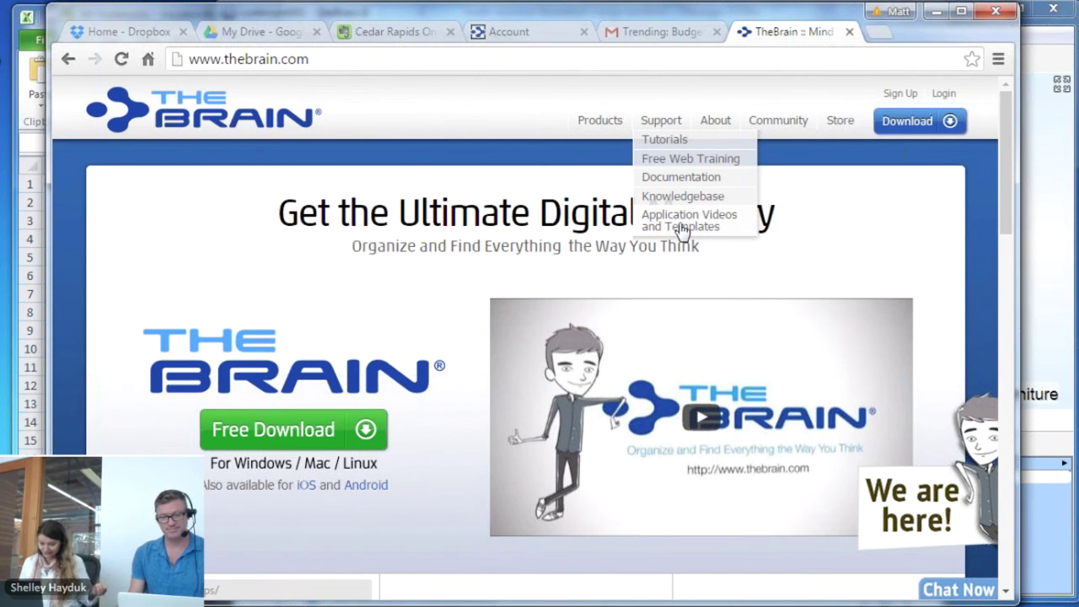
pyautogui.click(681, 225)
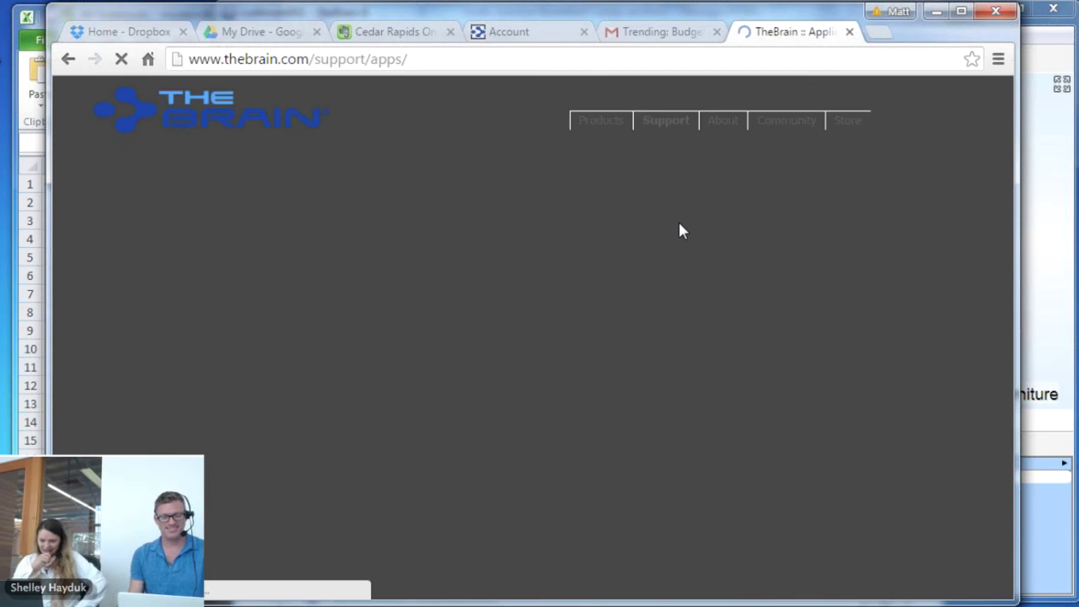
pyautogui.scroll(-2, 661, 289)
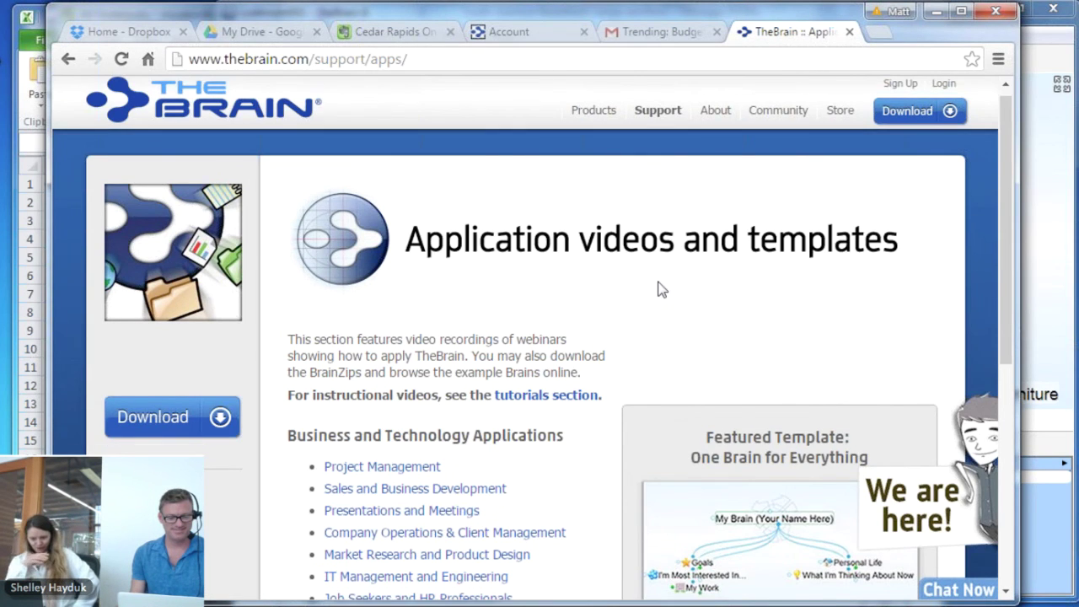
pyautogui.scroll(-2, 330, 424)
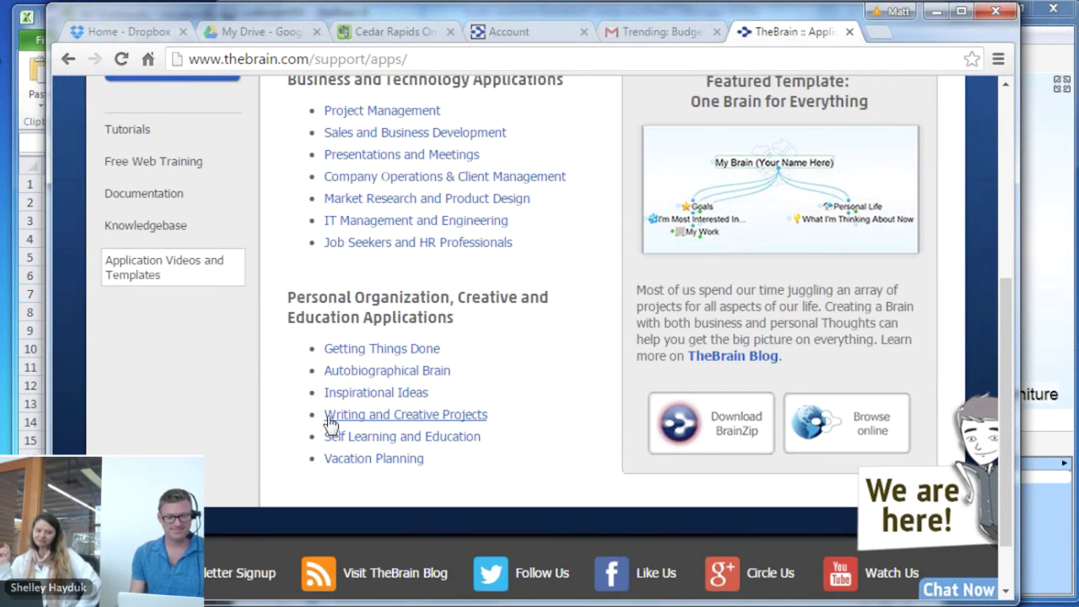
pyautogui.click(395, 417)
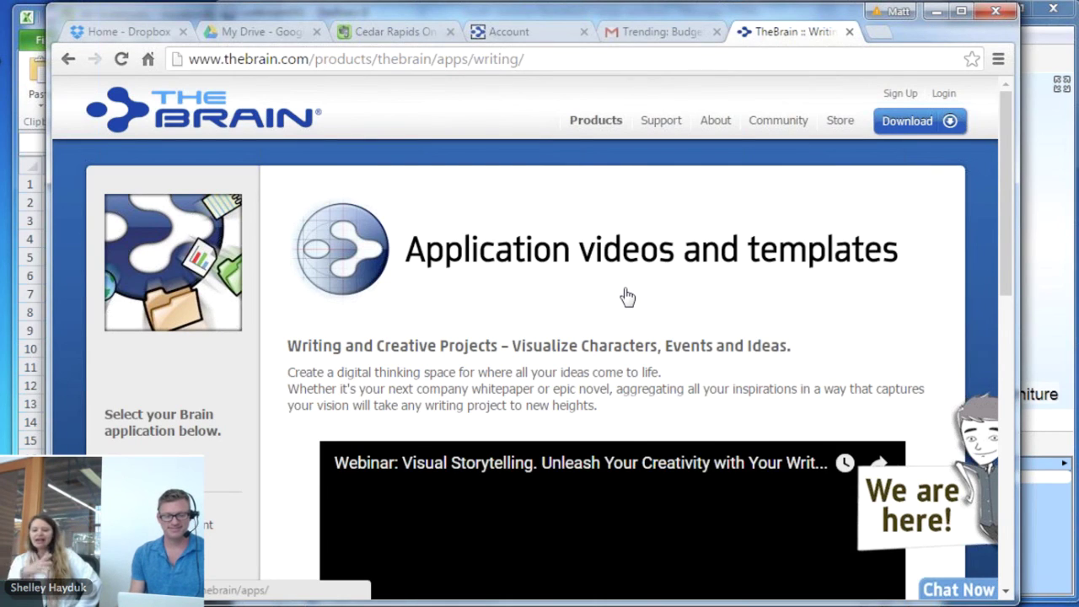
pyautogui.scroll(-2, 627, 297)
pyautogui.moveTo(1005, 185); pyautogui.dragTo(1007, 119)
pyautogui.scroll(-8, 1016, 251)
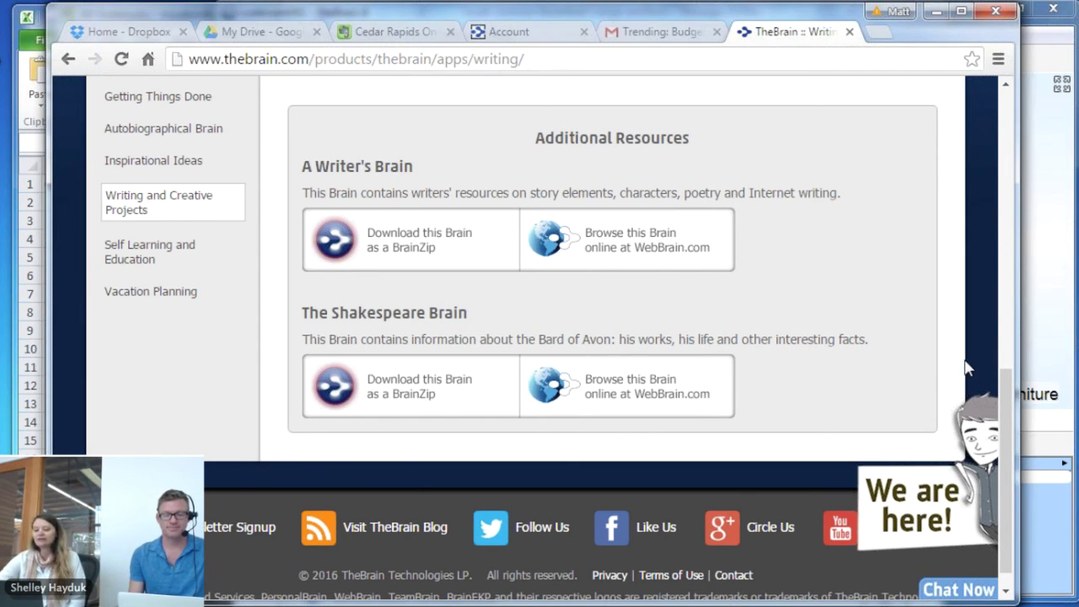
pyautogui.moveTo(1005, 379); pyautogui.dragTo(969, 142)
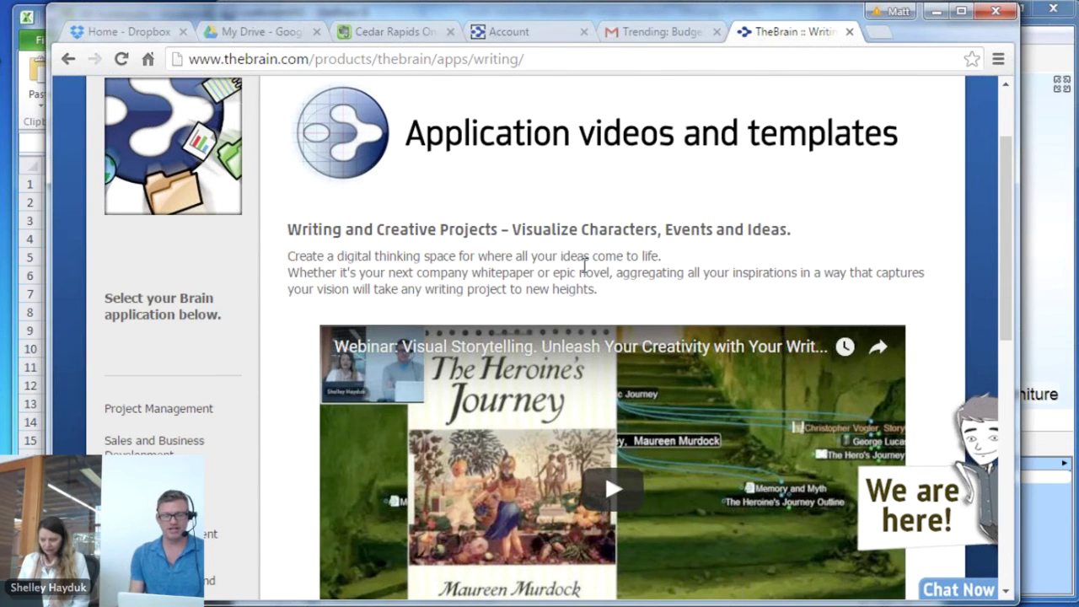
pyautogui.scroll(3, 585, 270)
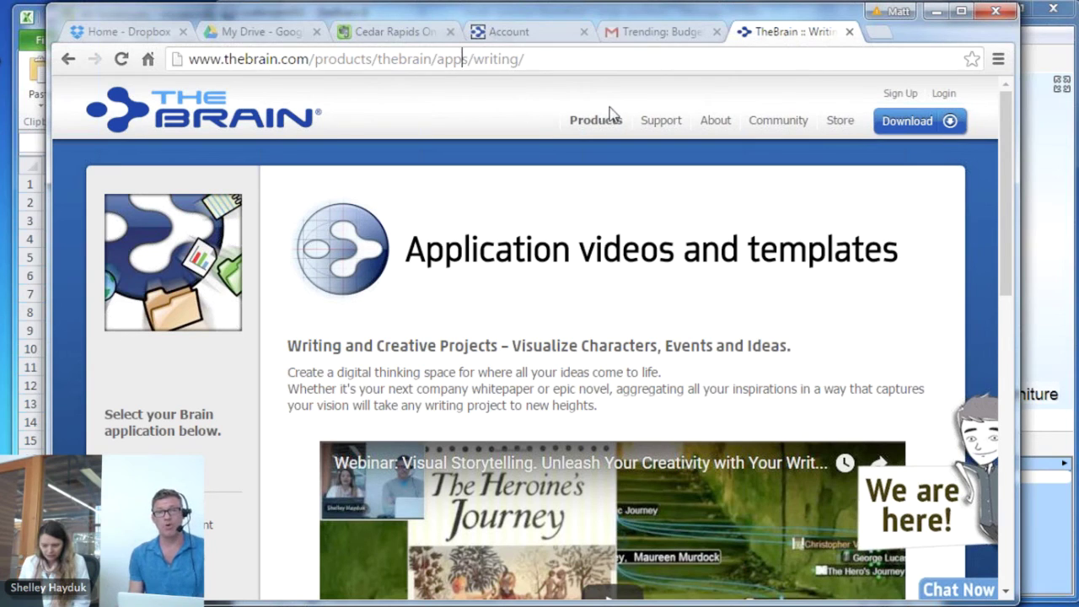
pyautogui.moveTo(660, 123)
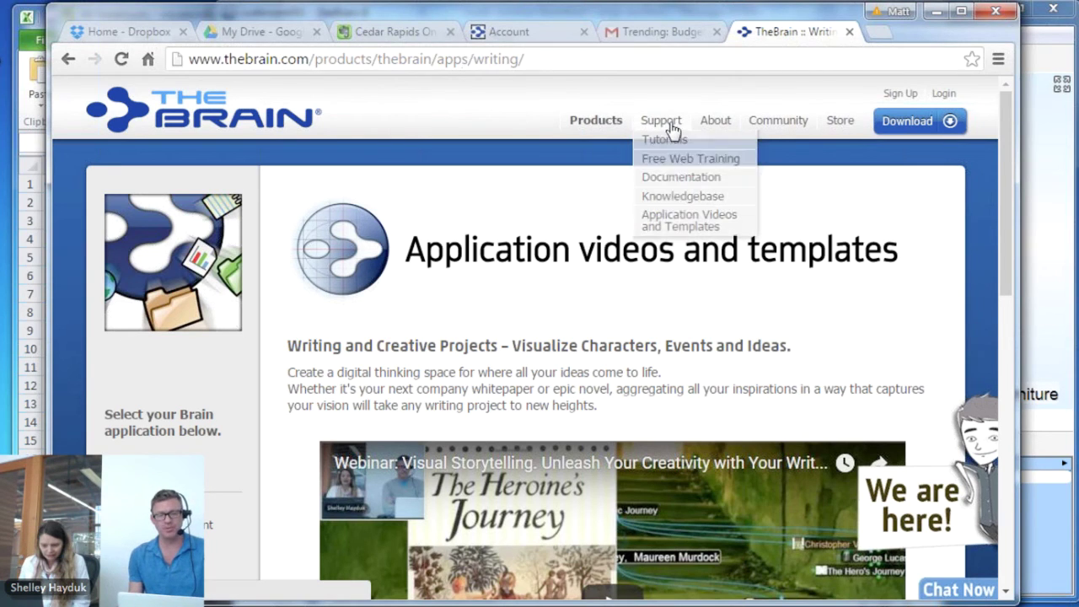
pyautogui.click(712, 233)
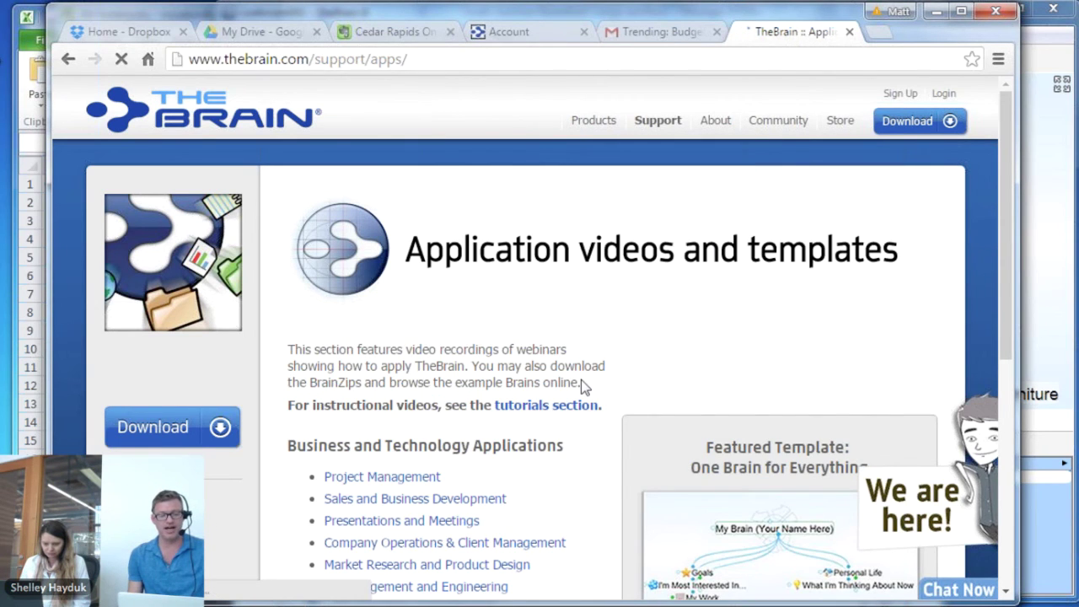
pyautogui.scroll(-5, 581, 380)
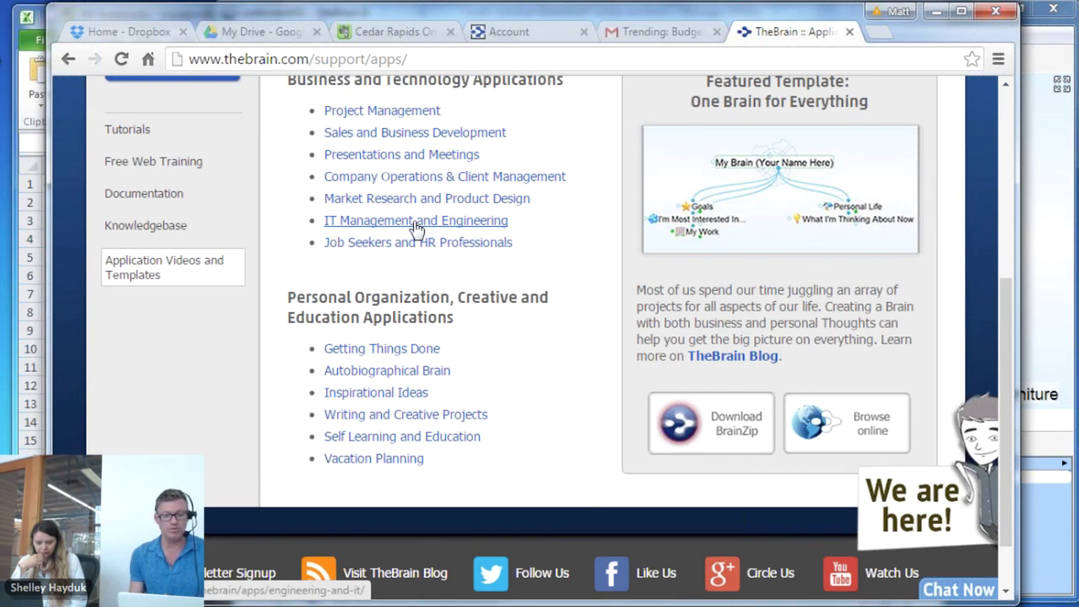
pyautogui.click(453, 414)
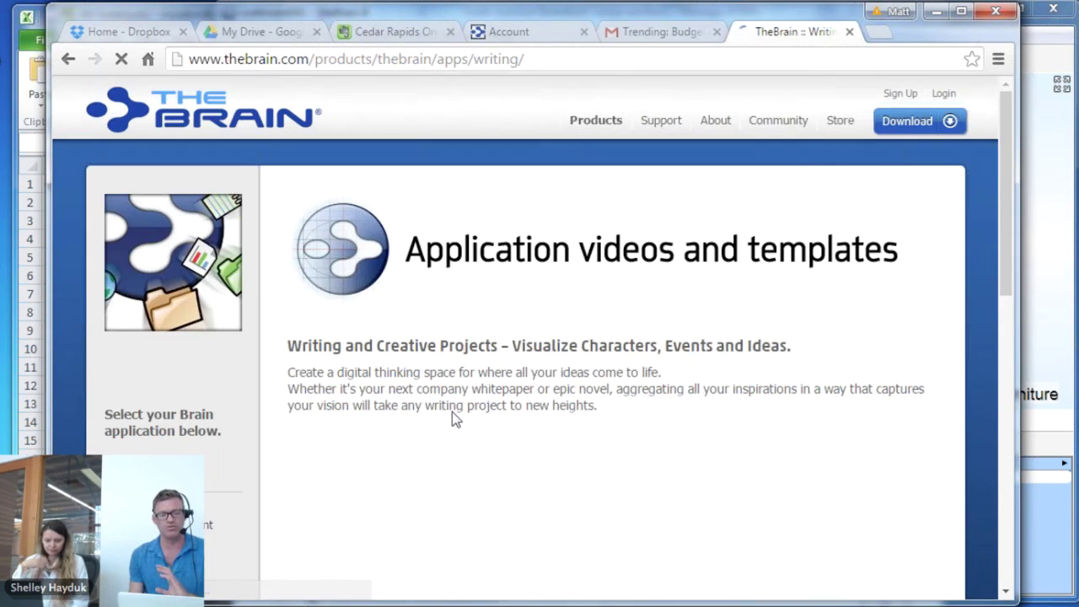
pyautogui.scroll(-2, 452, 412)
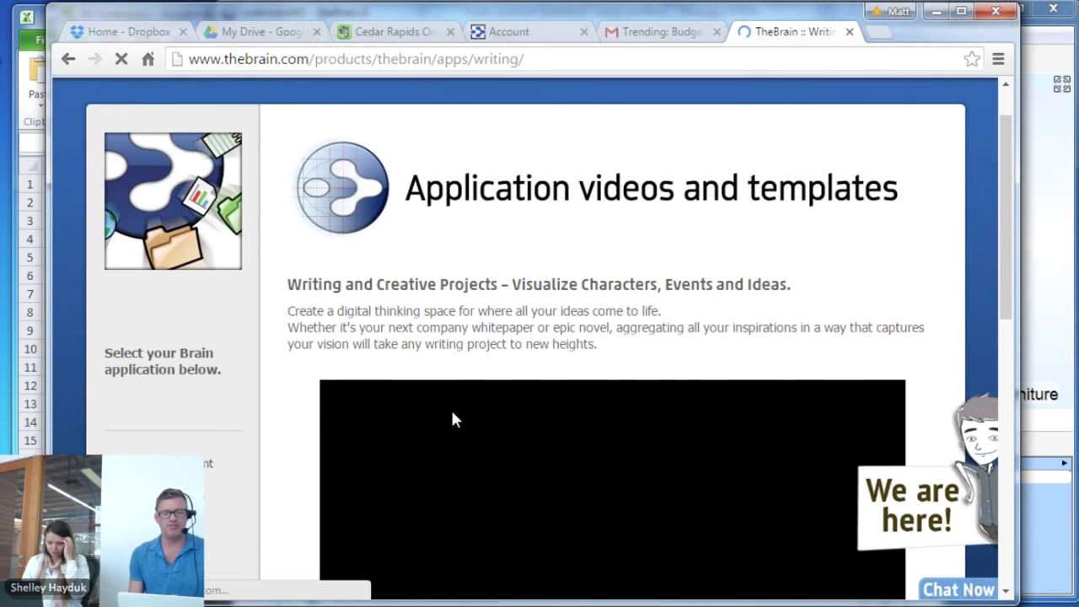
pyautogui.scroll(-8, 452, 418)
pyautogui.scroll(3, 454, 419)
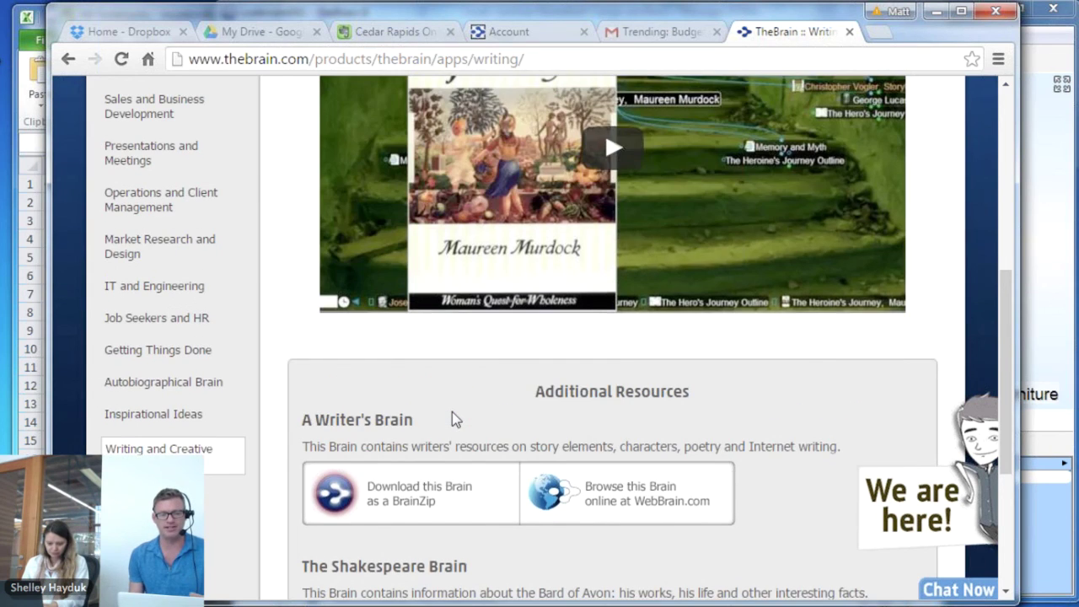
pyautogui.scroll(3, 646, 376)
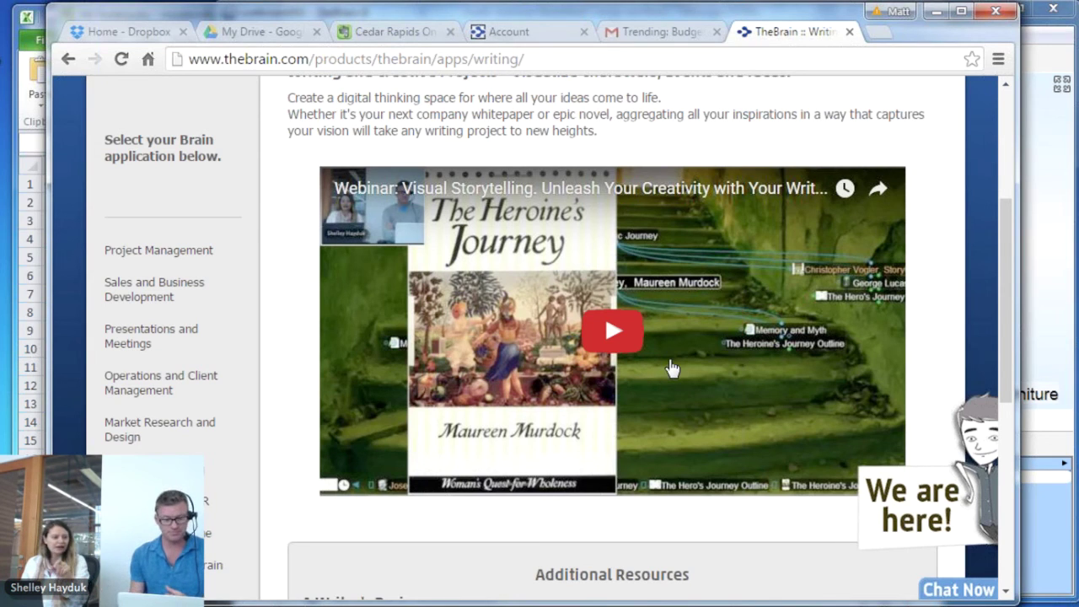
pyautogui.scroll(-1, 668, 367)
pyautogui.scroll(-5, 668, 357)
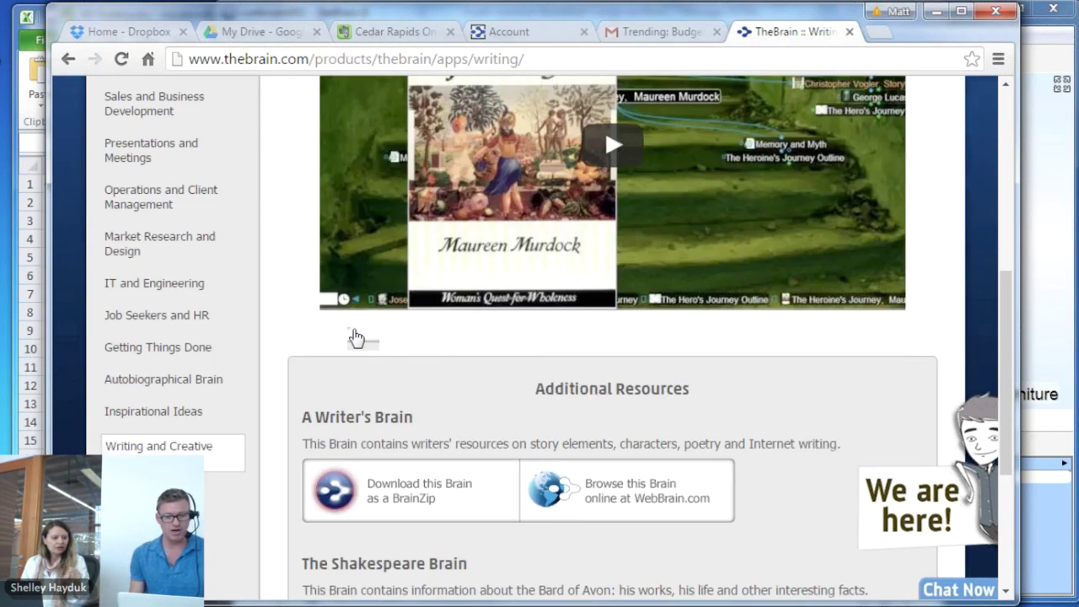
# Browse A Writer's Brain on WebBrain via Writers' Organizations and Script Writing, then return to the templates tab
pyautogui.click(631, 322)
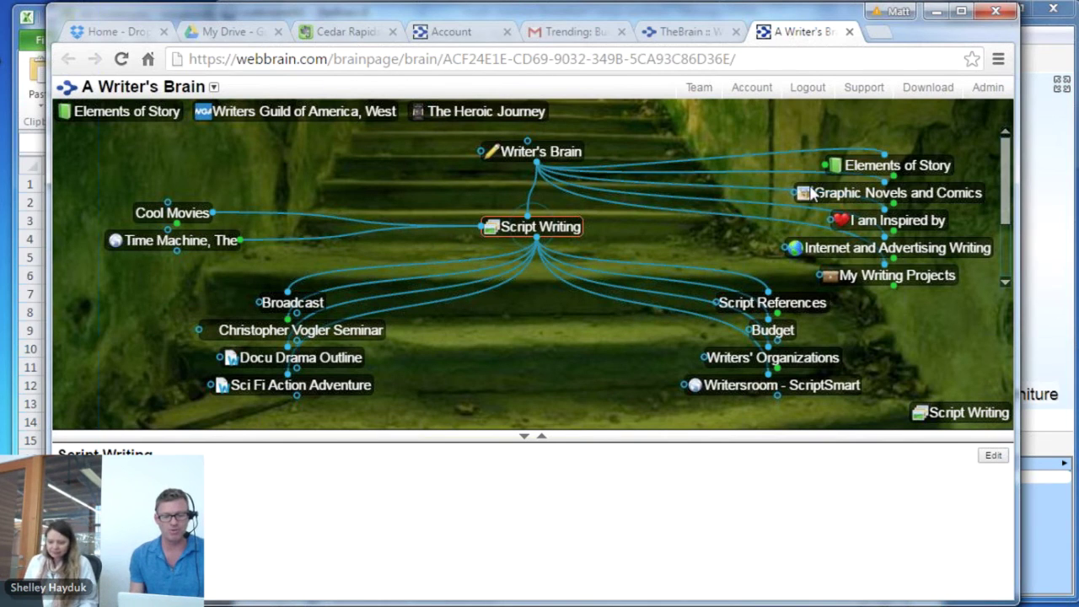
pyautogui.click(815, 365)
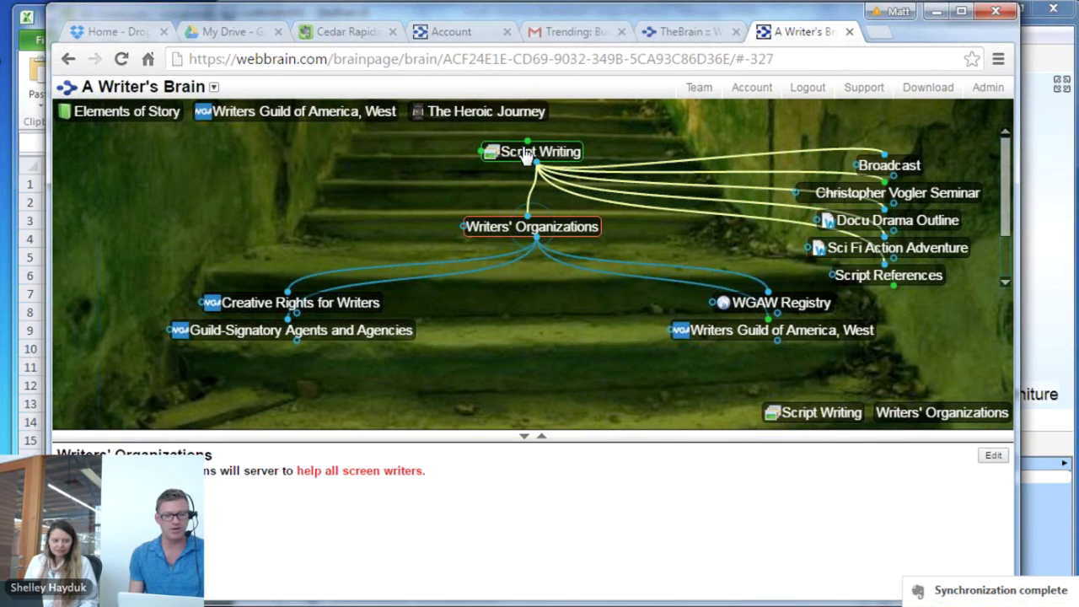
pyautogui.click(525, 154)
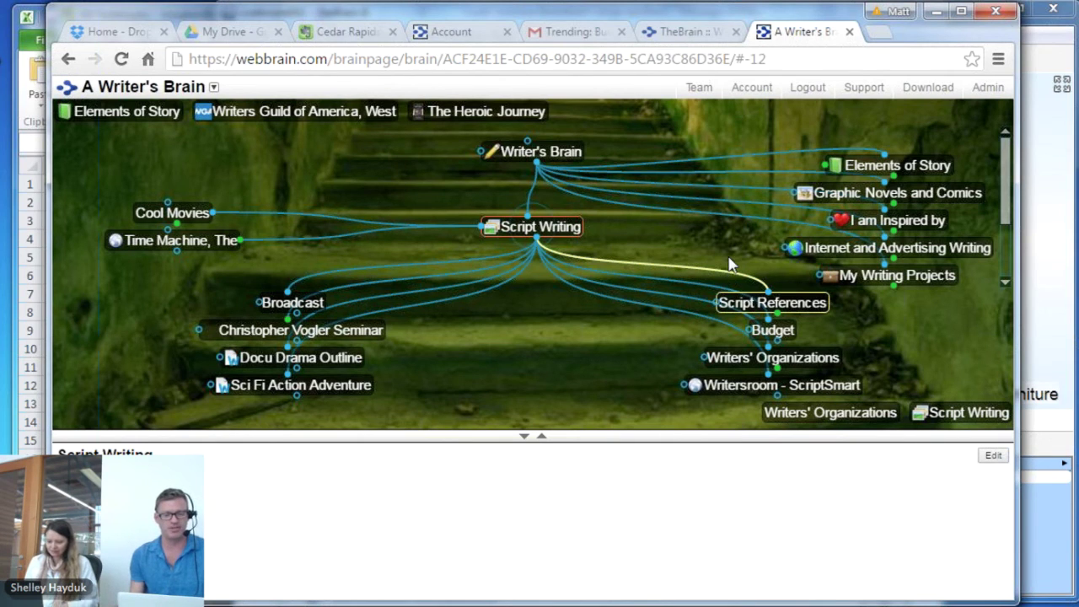
pyautogui.click(673, 33)
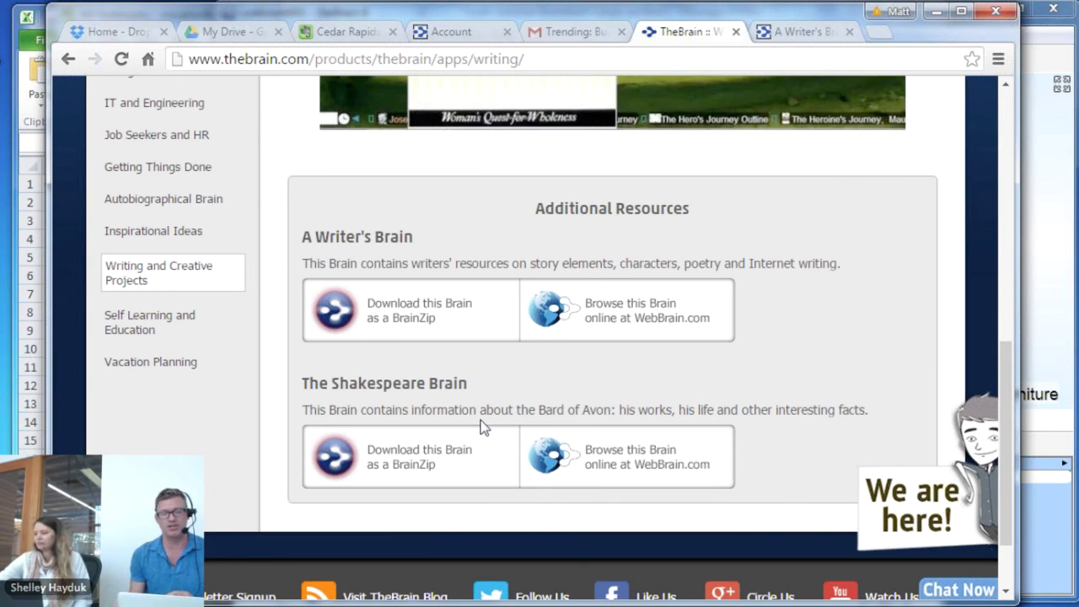
pyautogui.scroll(1, 483, 427)
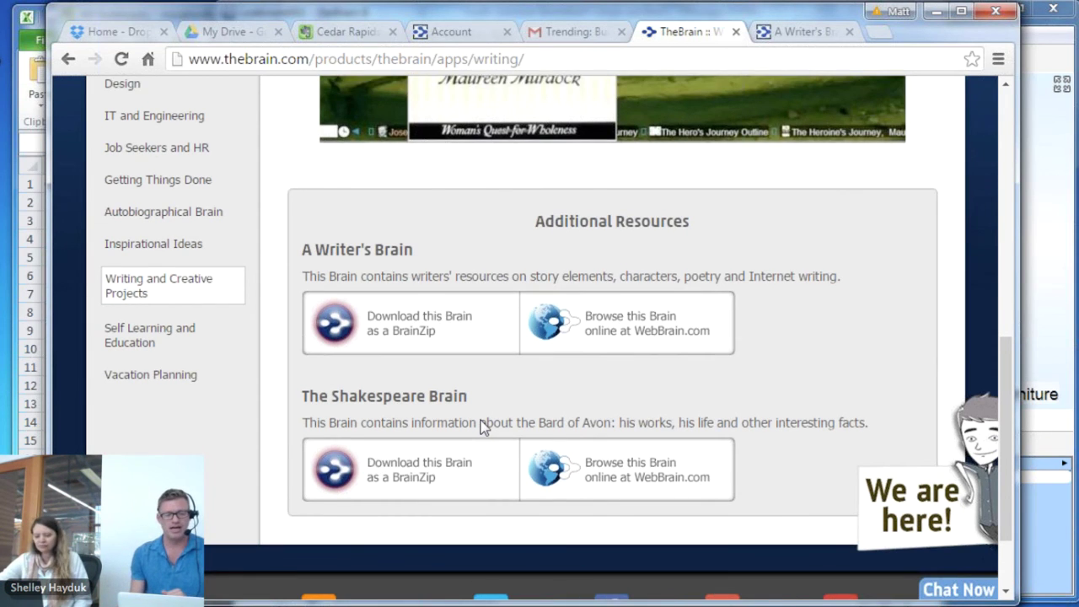
pyautogui.scroll(3, 482, 428)
pyautogui.scroll(2, 483, 427)
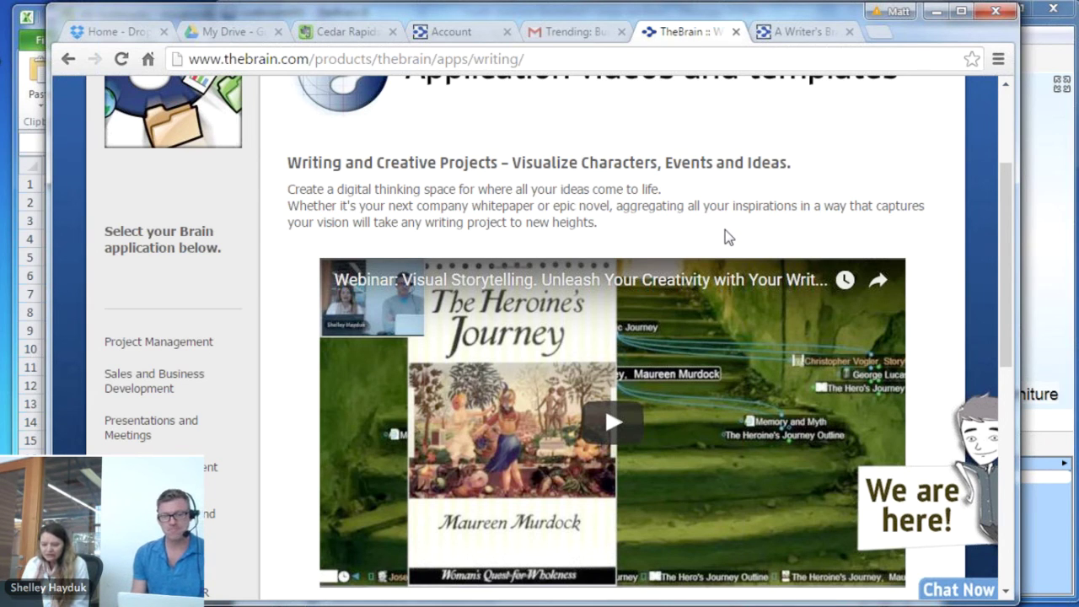
pyautogui.scroll(2, 724, 229)
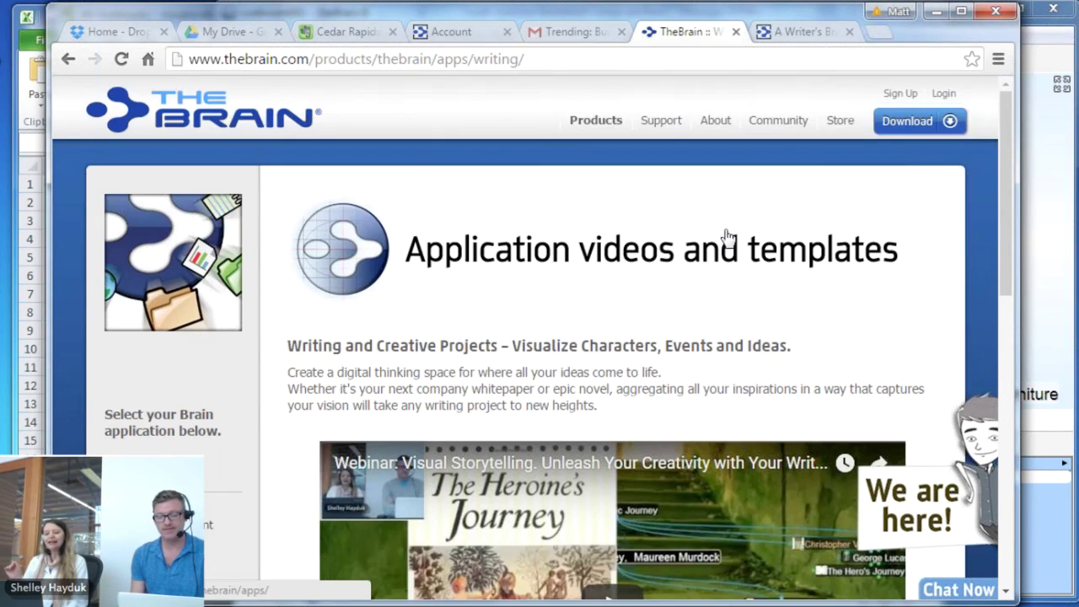
pyautogui.scroll(-2, 725, 229)
pyautogui.scroll(-1, 724, 229)
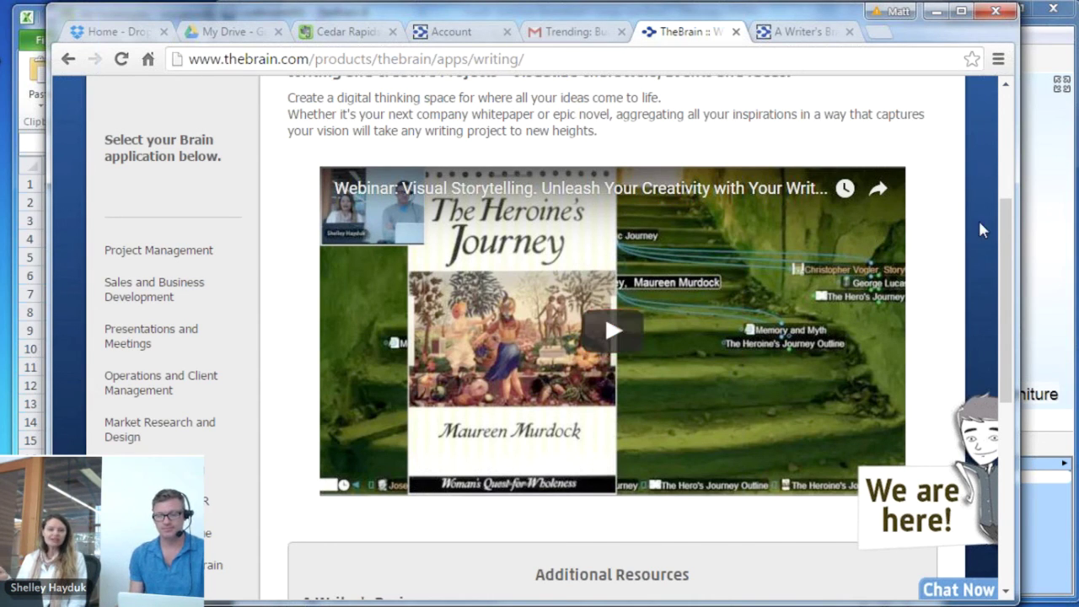
# Bring TheBrain forward, shift it left, and switch to the LorBloom brain at VW, Master Checklist
pyautogui.click(1052, 192)
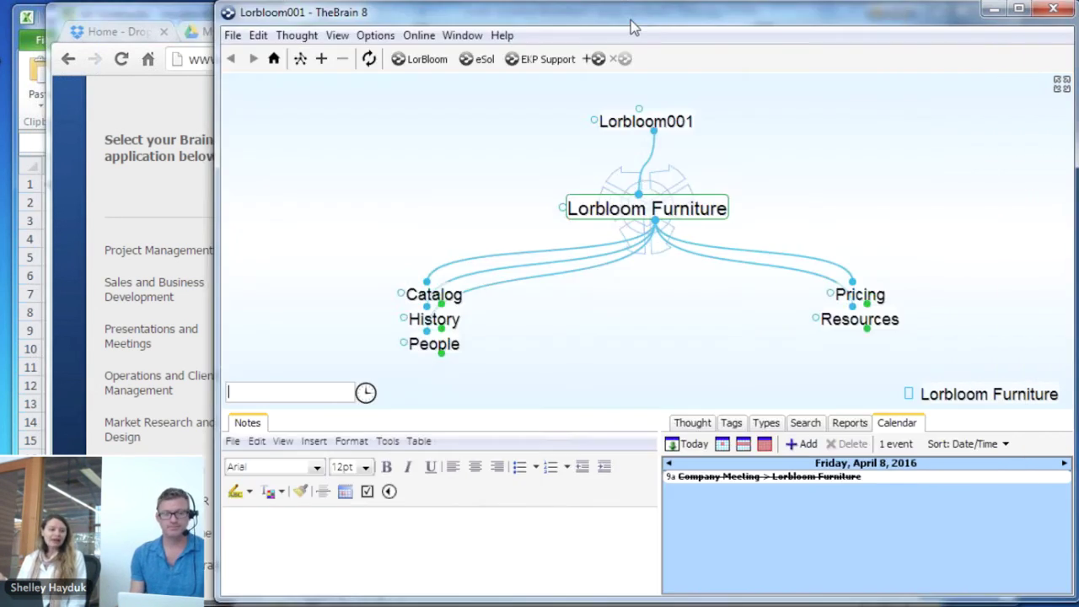
pyautogui.moveTo(631, 22); pyautogui.dragTo(588, 25)
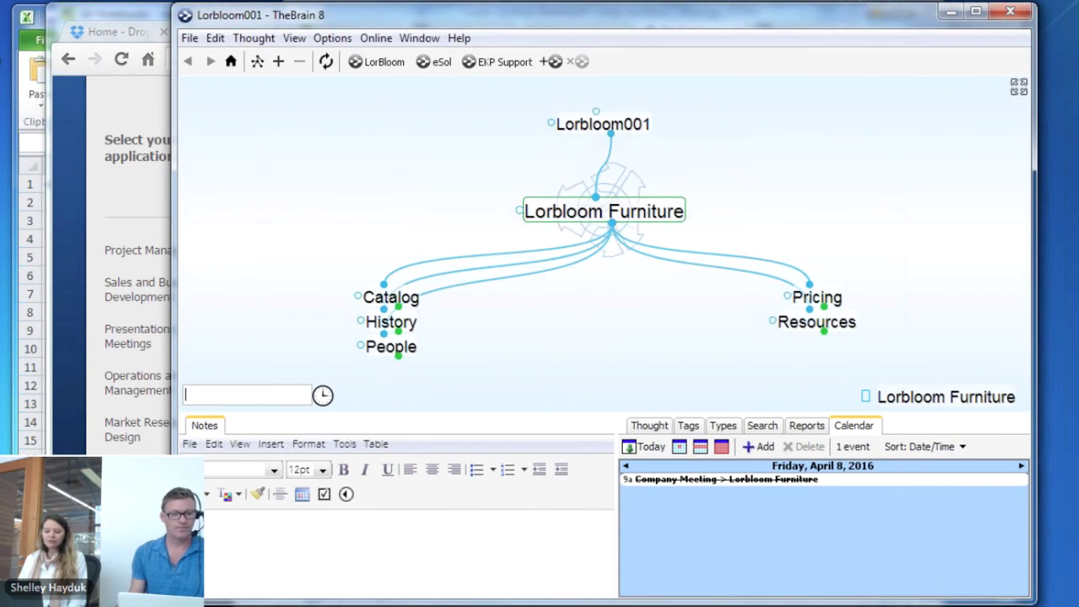
pyautogui.click(384, 67)
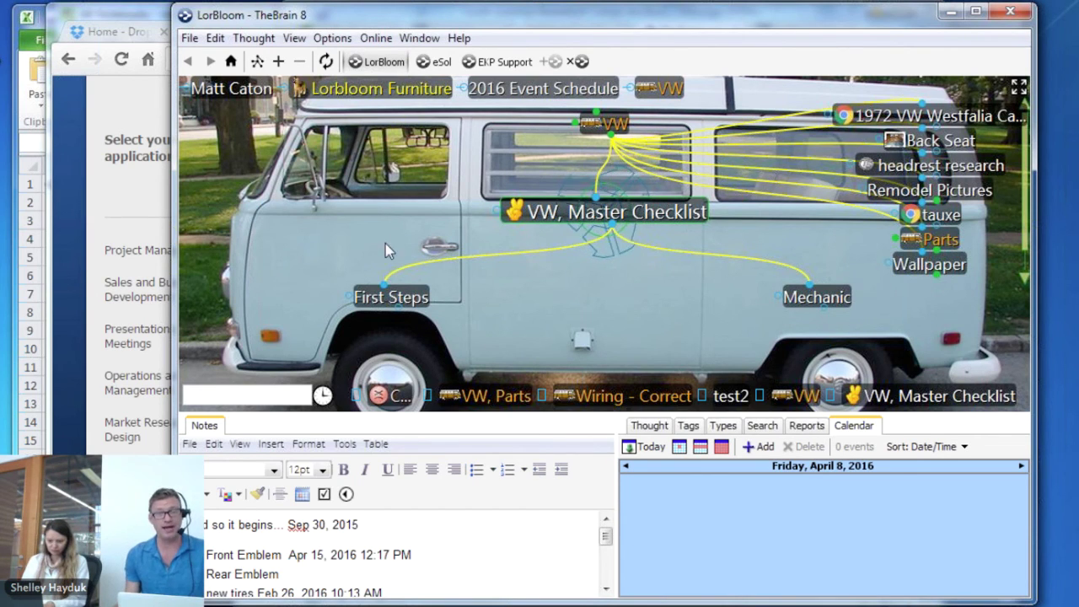
# Jump to the Seat Belts thought from the recently visited thoughts list
pyautogui.click(324, 397)
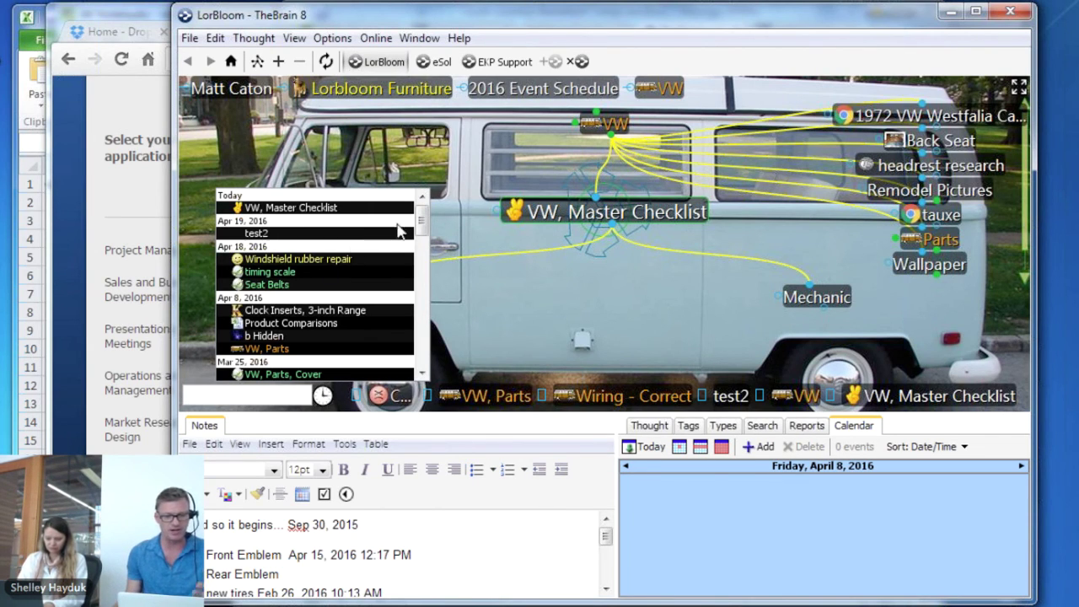
pyautogui.moveTo(423, 231); pyautogui.dragTo(430, 330)
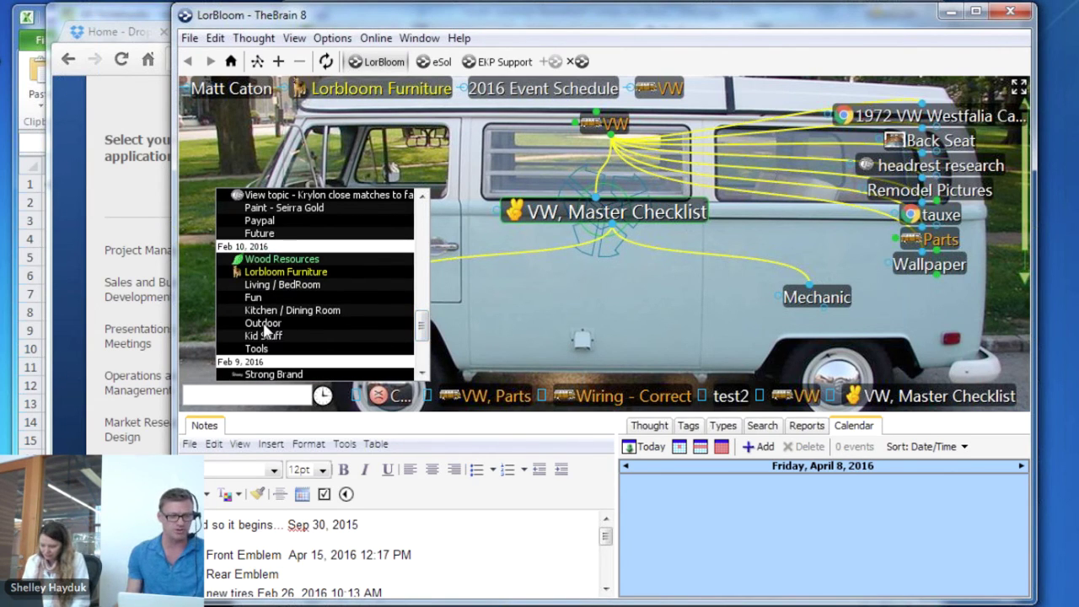
pyautogui.scroll(-10, 295, 279)
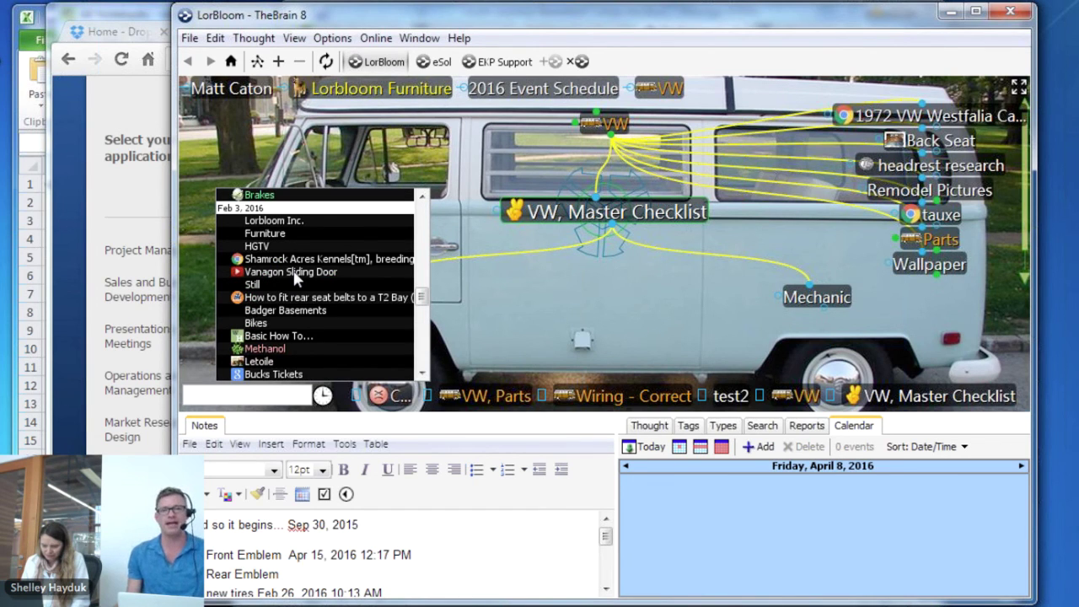
pyautogui.scroll(15, 295, 279)
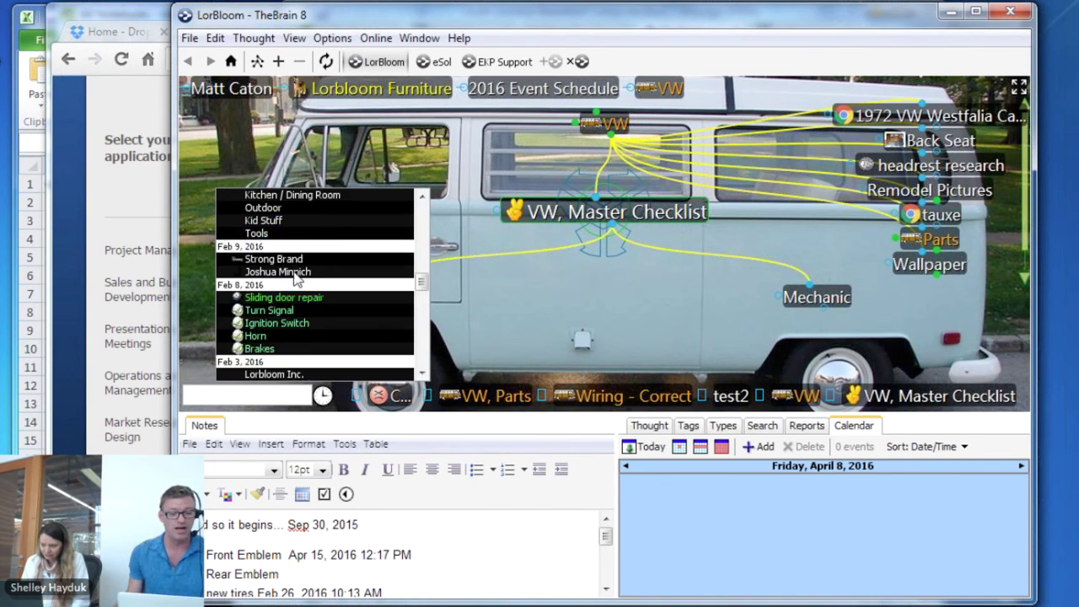
pyautogui.scroll(10, 295, 279)
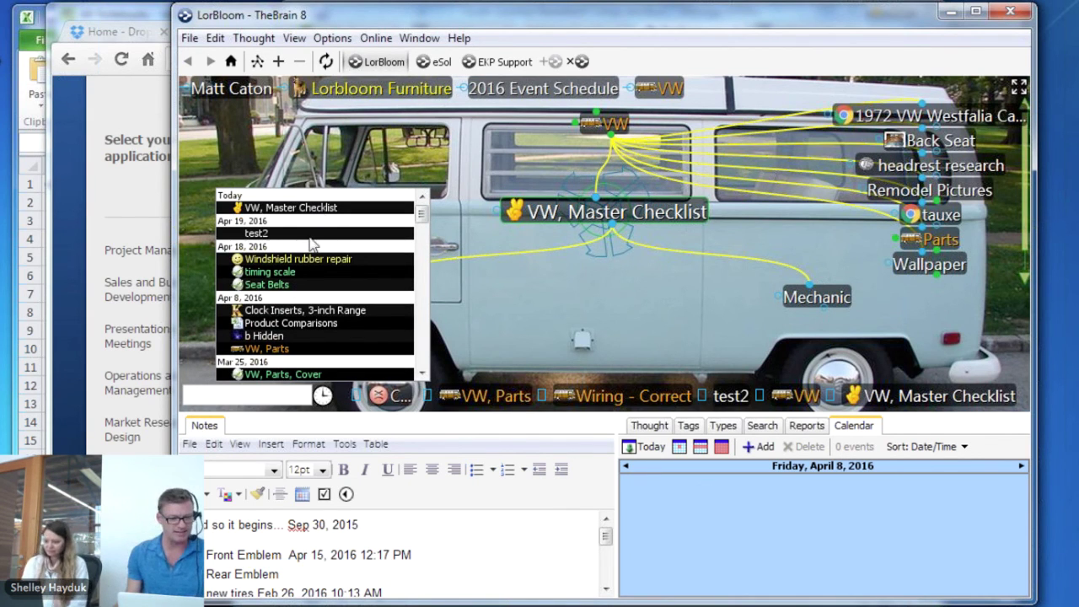
pyautogui.click(268, 284)
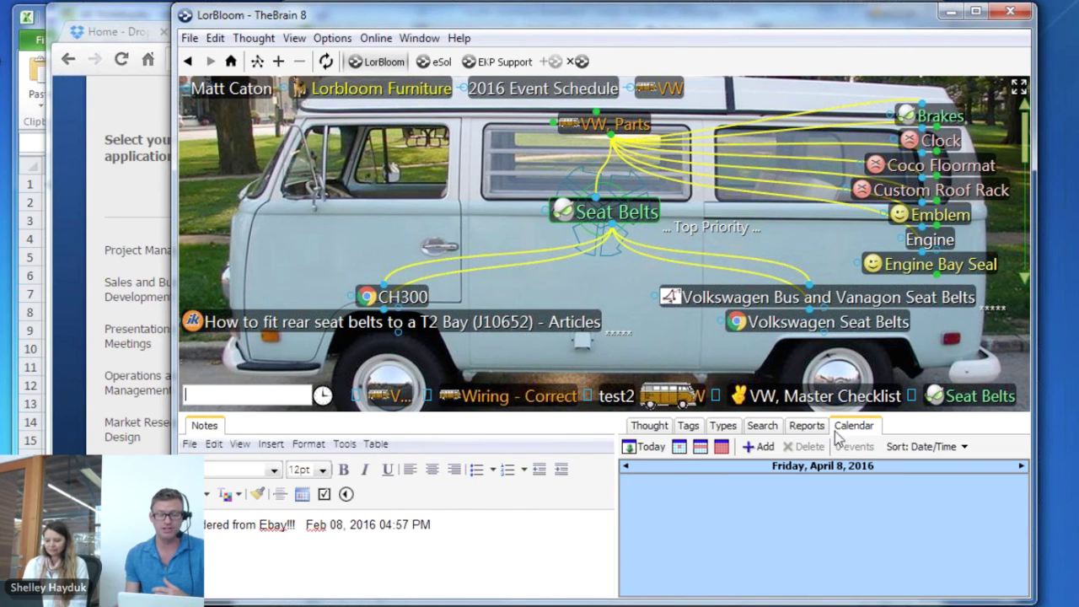
# Generate a Reports tab list filtered to thoughts Activated since Mar 21, 2016
pyautogui.click(807, 427)
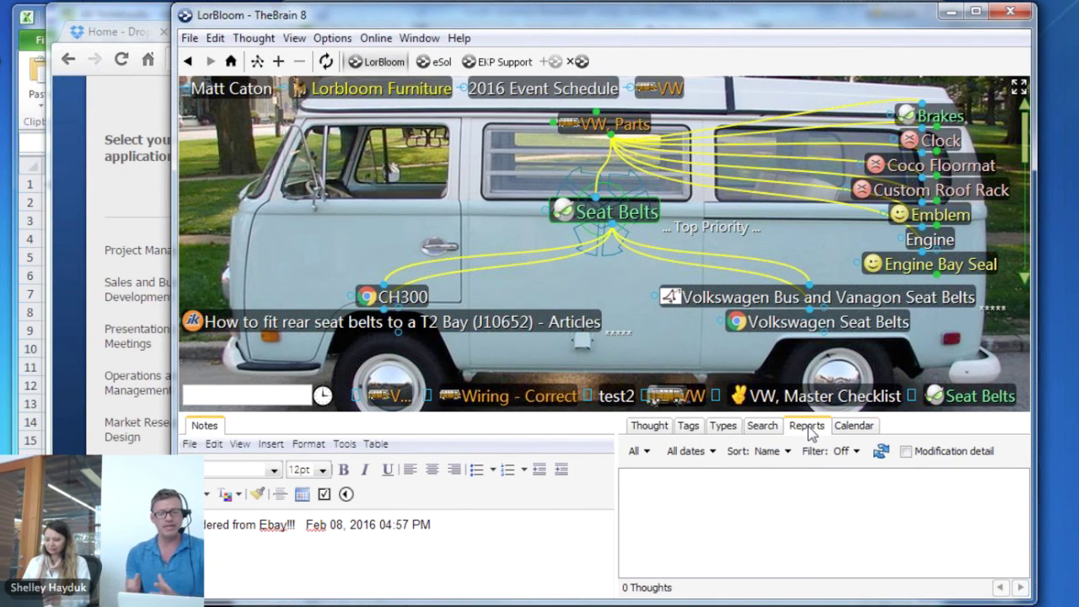
pyautogui.click(881, 454)
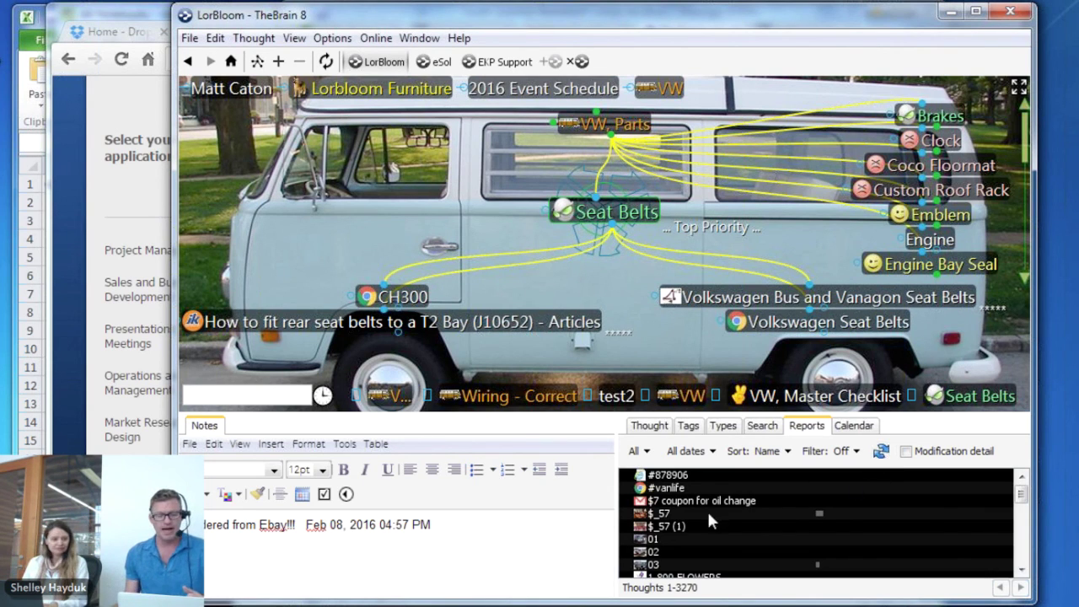
pyautogui.moveTo(1021, 493); pyautogui.dragTo(1025, 536)
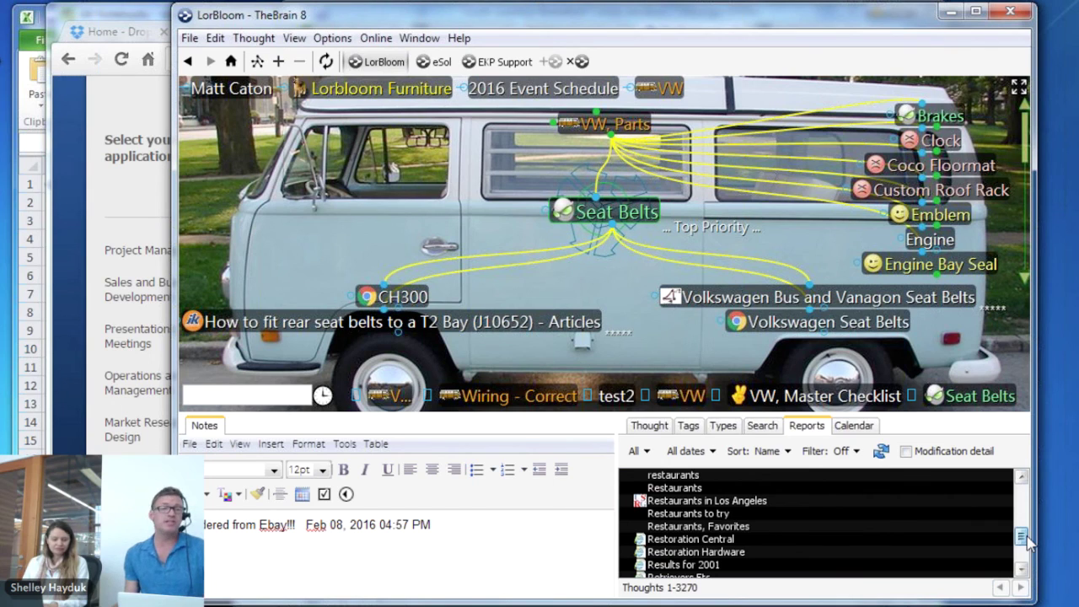
pyautogui.moveTo(1026, 544); pyautogui.dragTo(1028, 537)
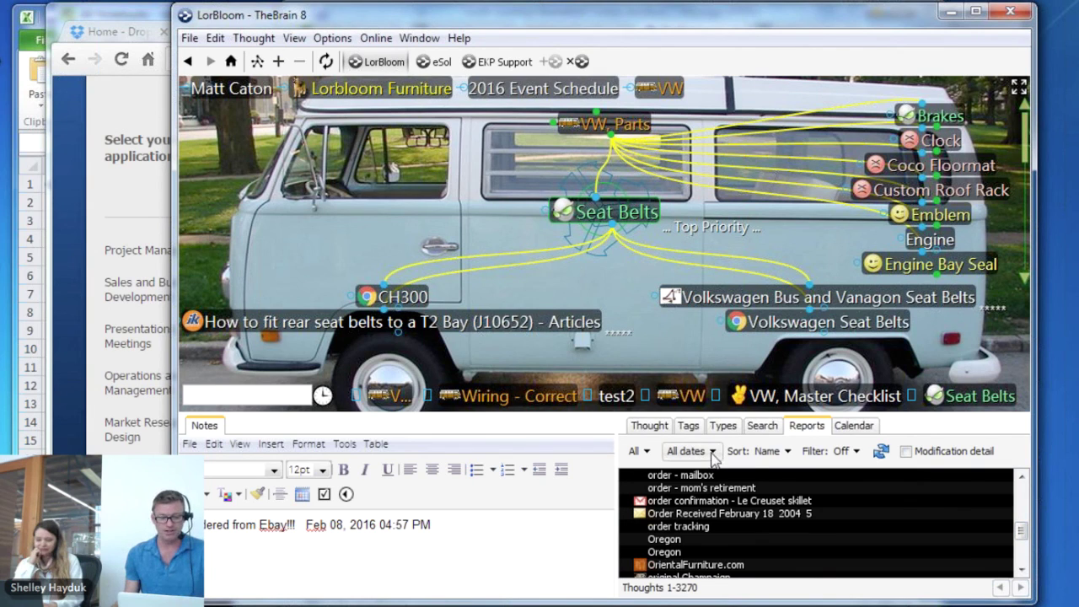
pyautogui.click(712, 453)
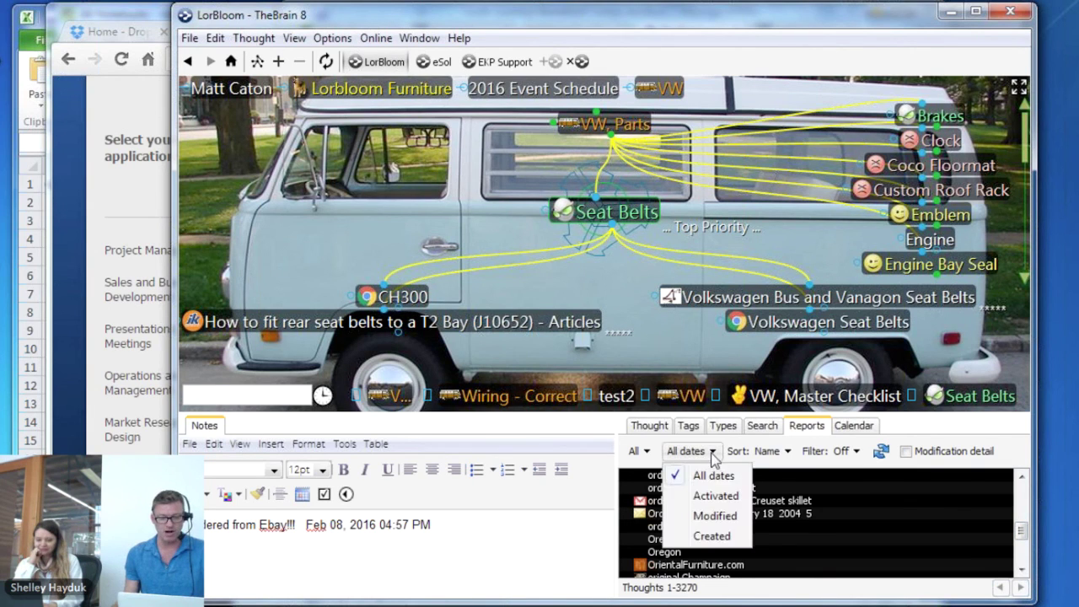
pyautogui.click(720, 497)
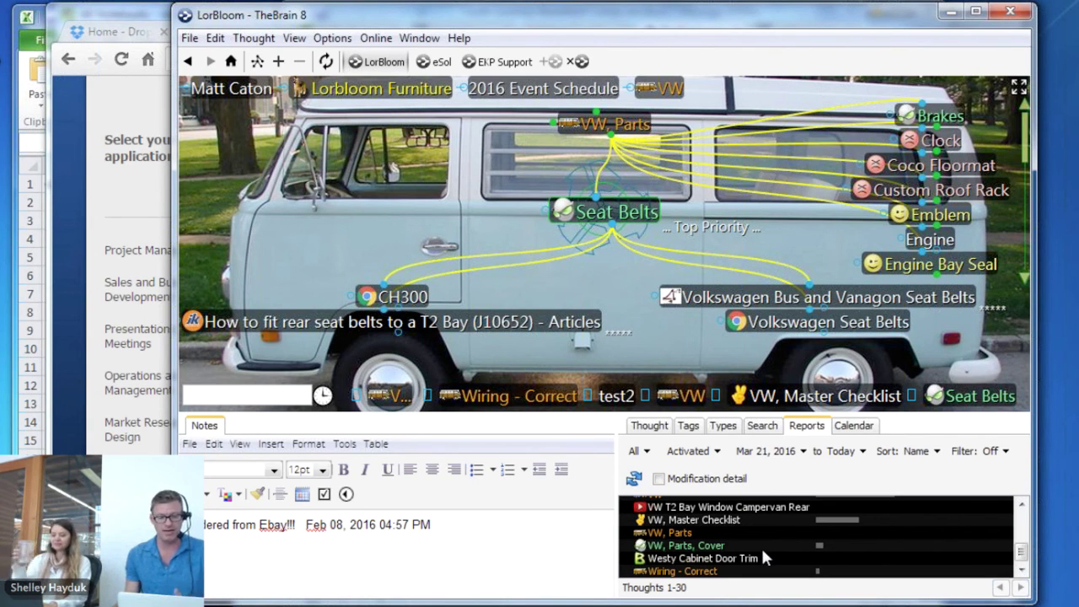
# Shift TheBrain left and drag the splitter down to enlarge the map above Notes
pyautogui.moveTo(1021, 549)
pyautogui.mouseDown()
pyautogui.moveTo(1022, 521)
pyautogui.moveTo(1024, 552)
pyautogui.mouseUp()
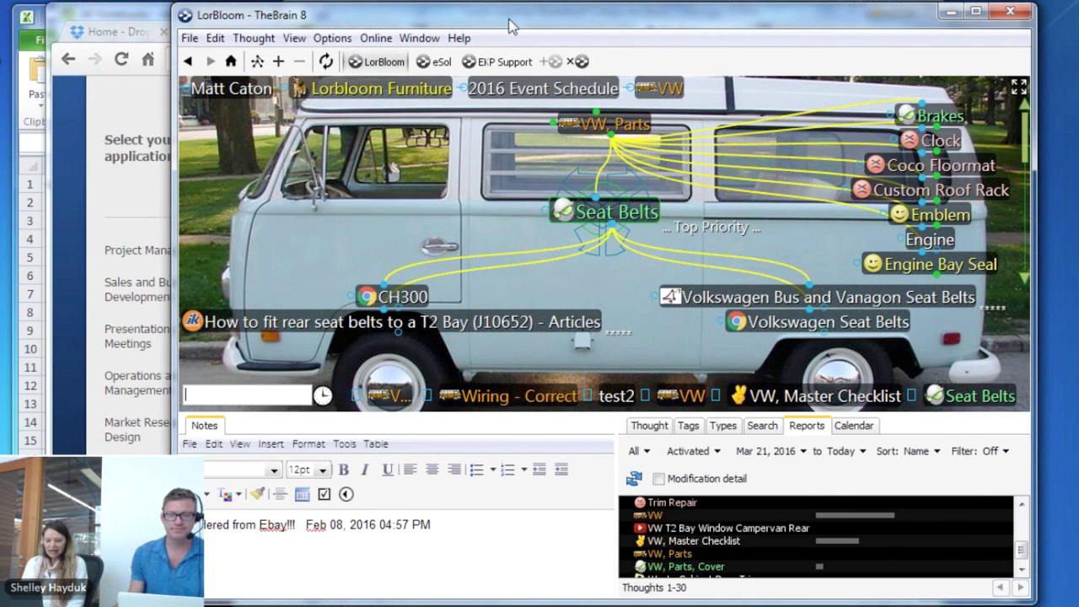
pyautogui.moveTo(509, 25); pyautogui.dragTo(497, 28)
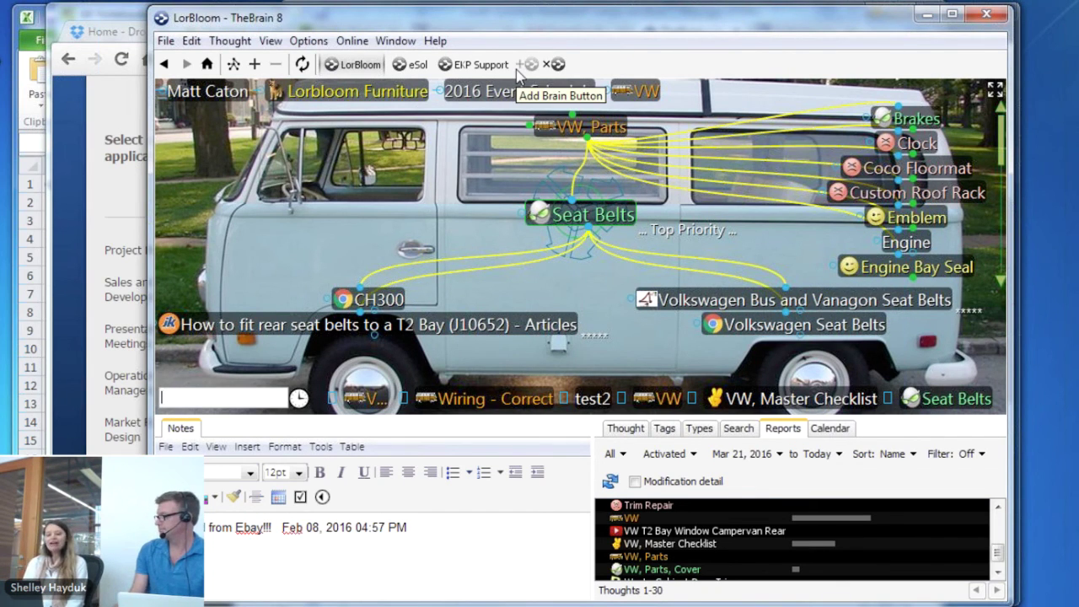
pyautogui.moveTo(563, 417); pyautogui.dragTo(568, 477)
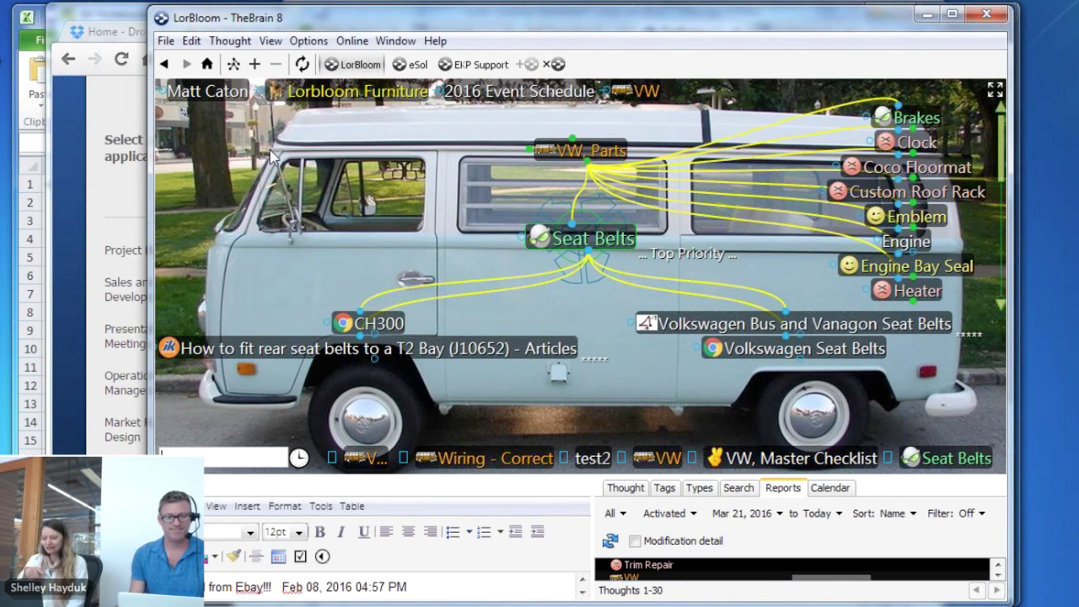
# In the A Writer's Brain tab, change the webbrain.com path to u/14Bt to load the Tudor Dynasty brain
pyautogui.click(118, 17)
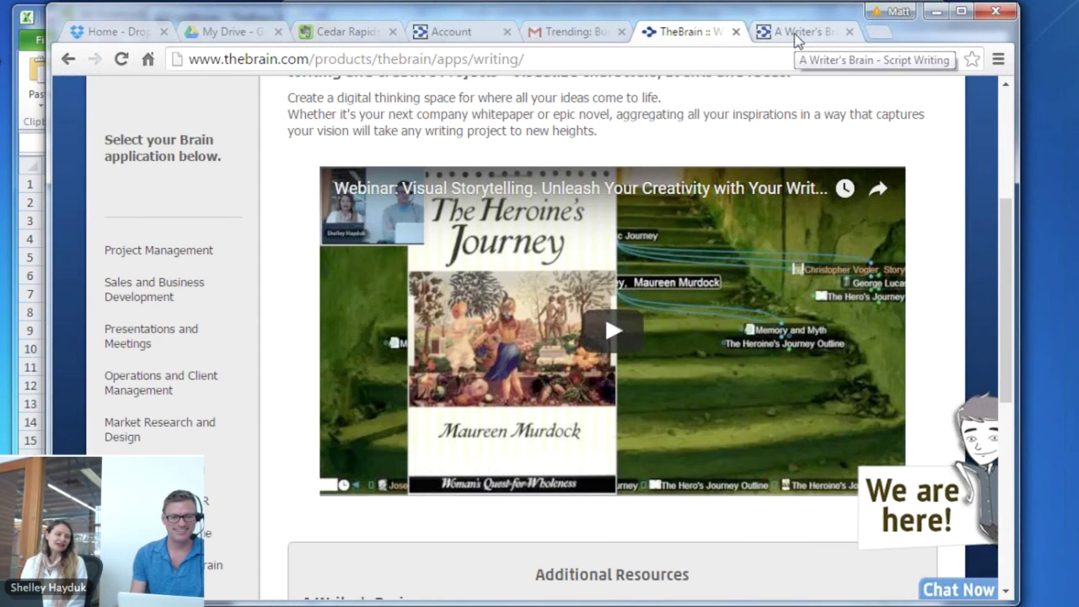
pyautogui.click(797, 34)
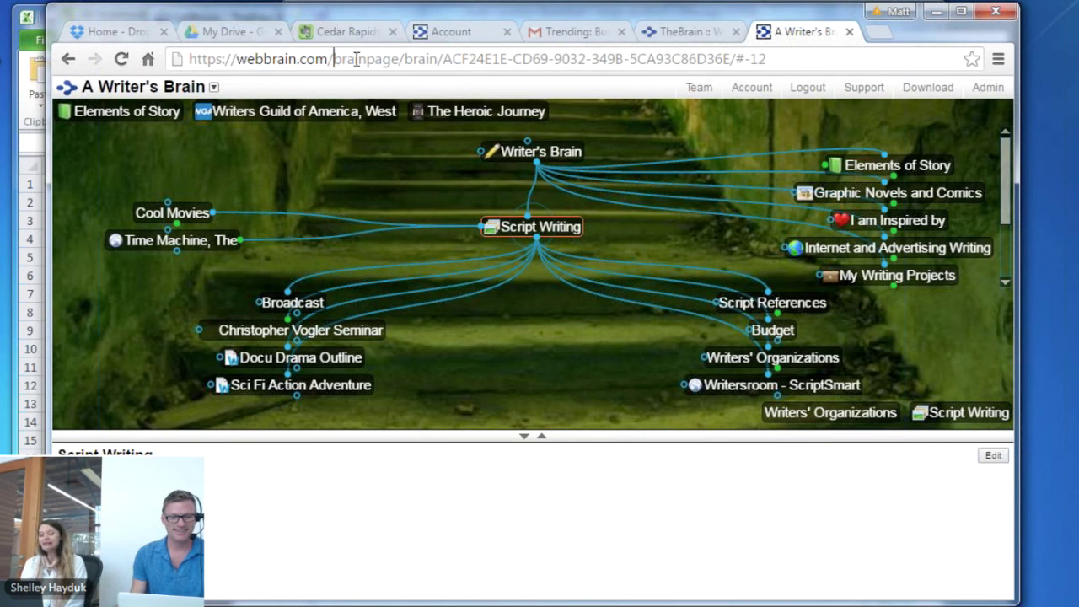
pyautogui.moveTo(334, 58); pyautogui.dragTo(846, 59)
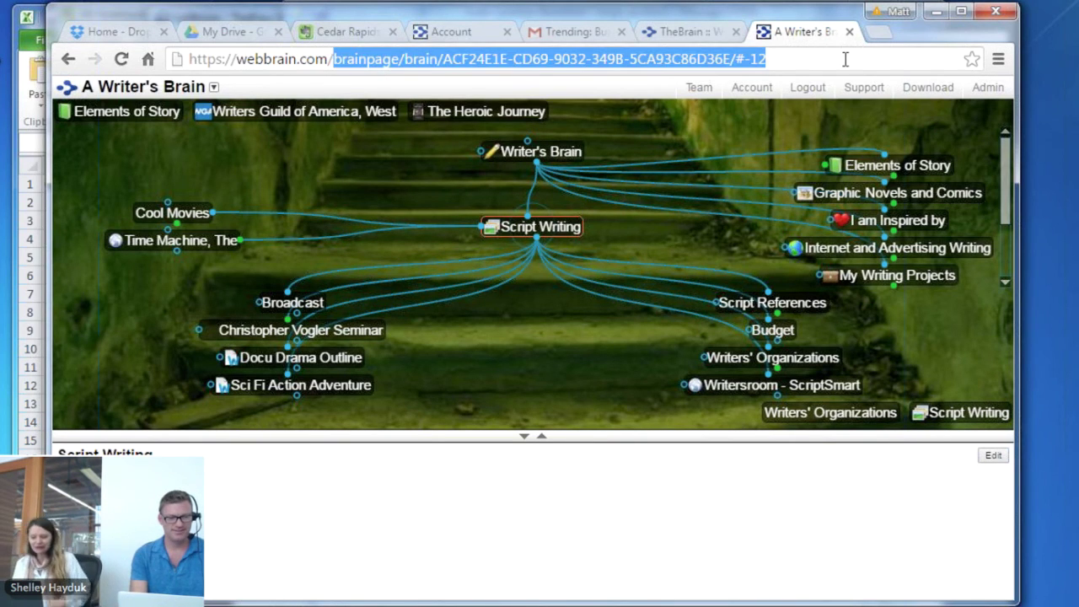
pyautogui.press('BackSpace')
pyautogui.write('u/')
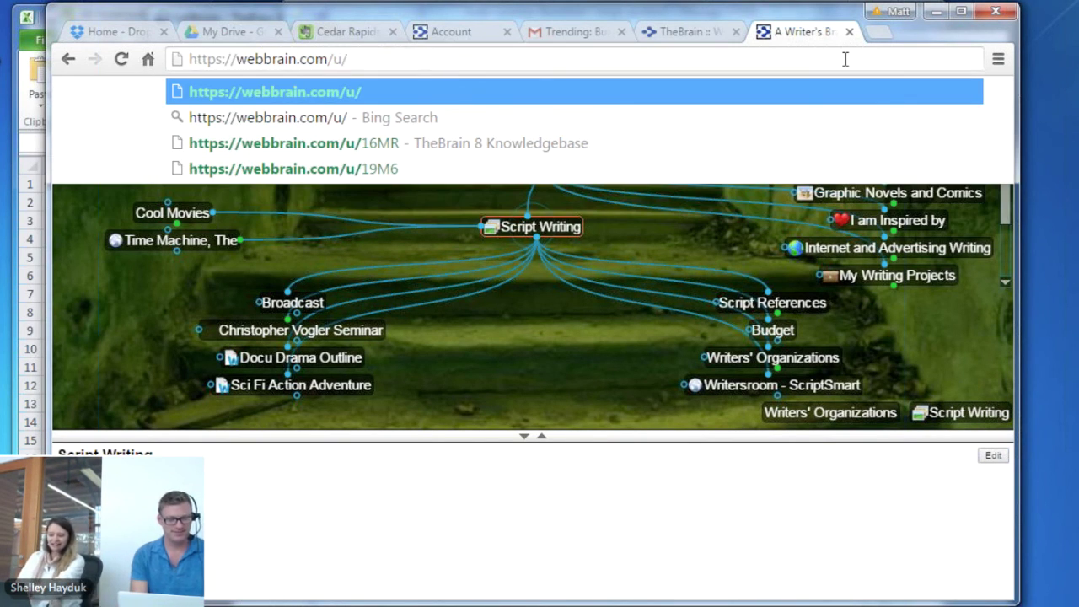
pyautogui.write('14')
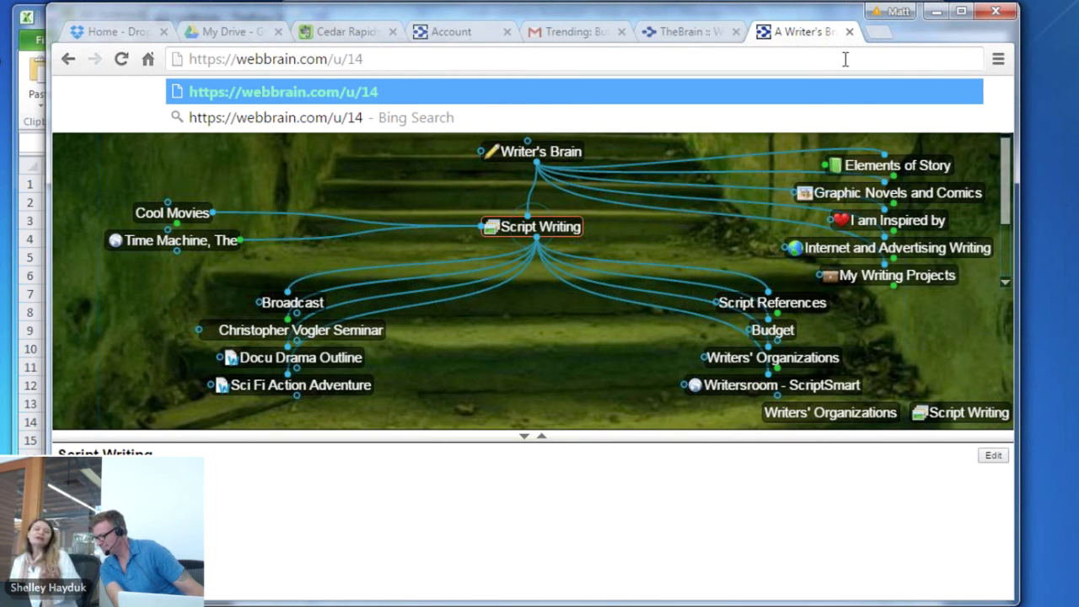
pyautogui.write('B')
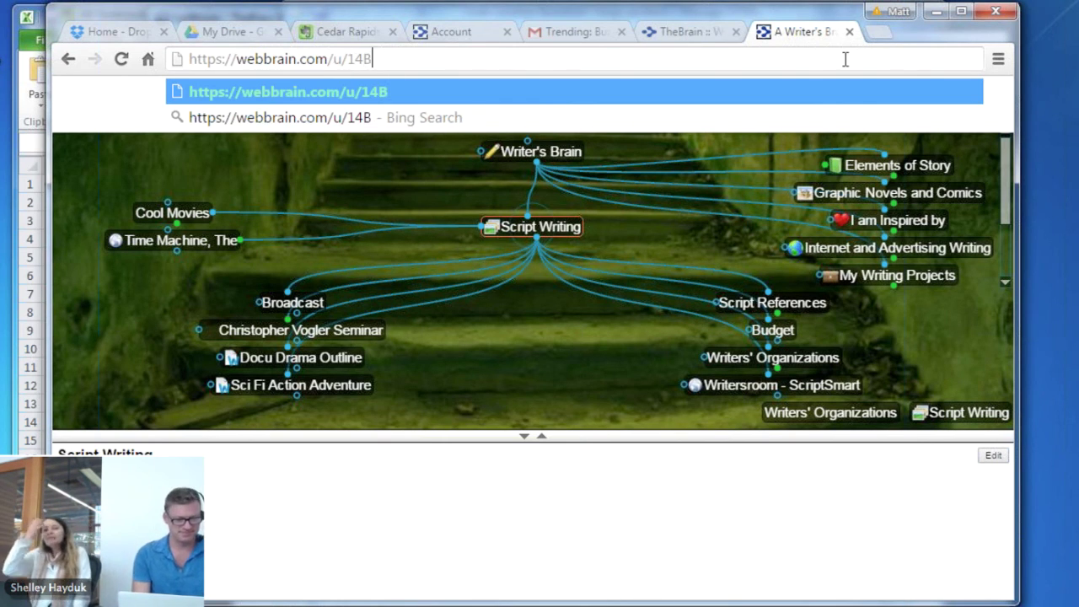
pyautogui.write('t')
pyautogui.press('Return')
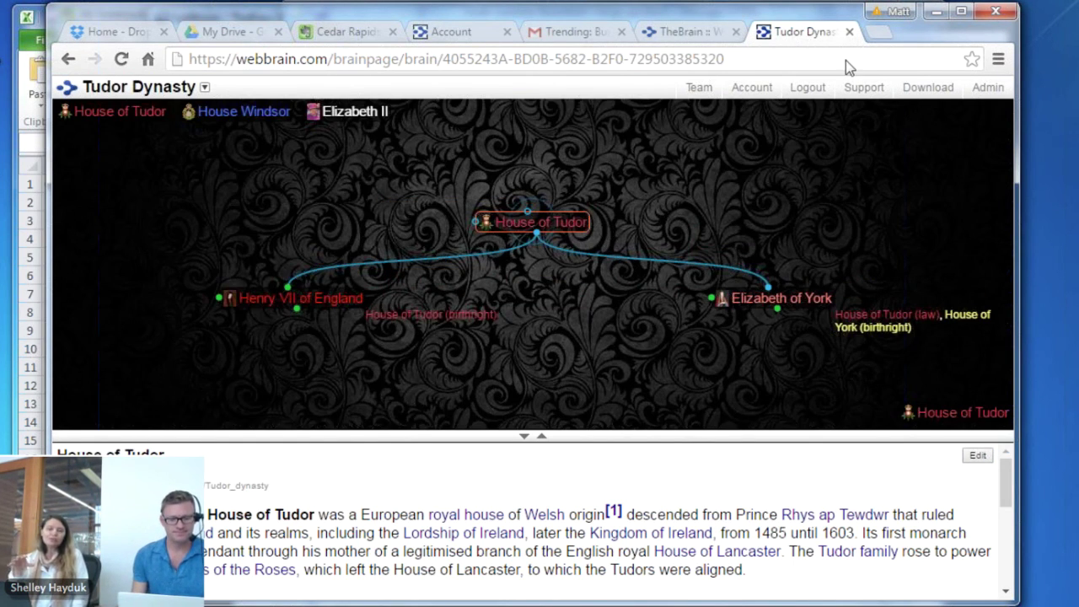
# Enlarge the map, then step through Henry VII and Edward VI to centre Henry VIII of England
pyautogui.moveTo(746, 442); pyautogui.dragTo(748, 455)
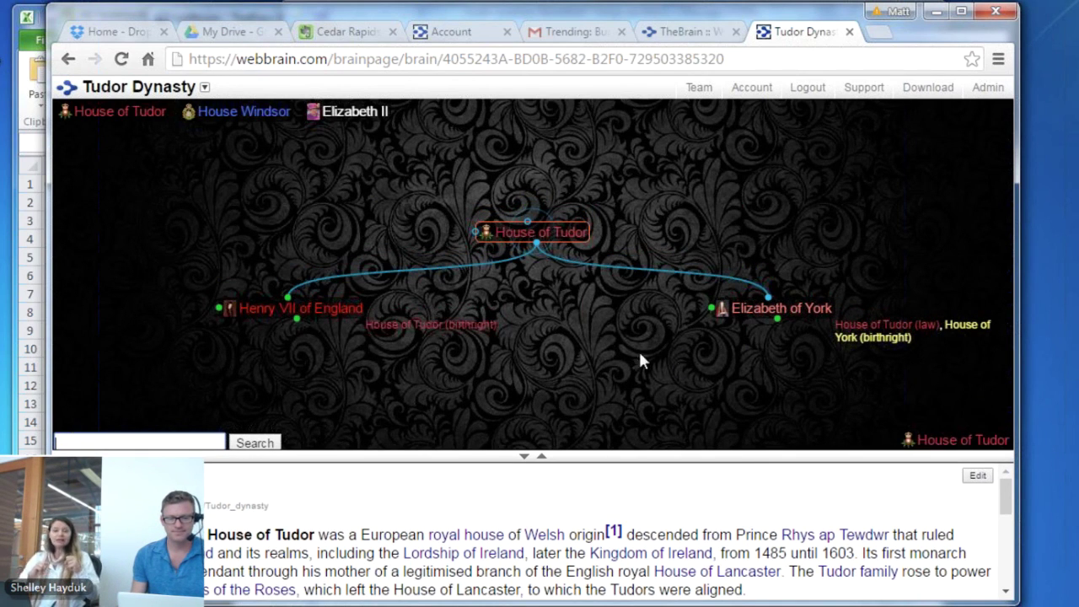
pyautogui.click(301, 313)
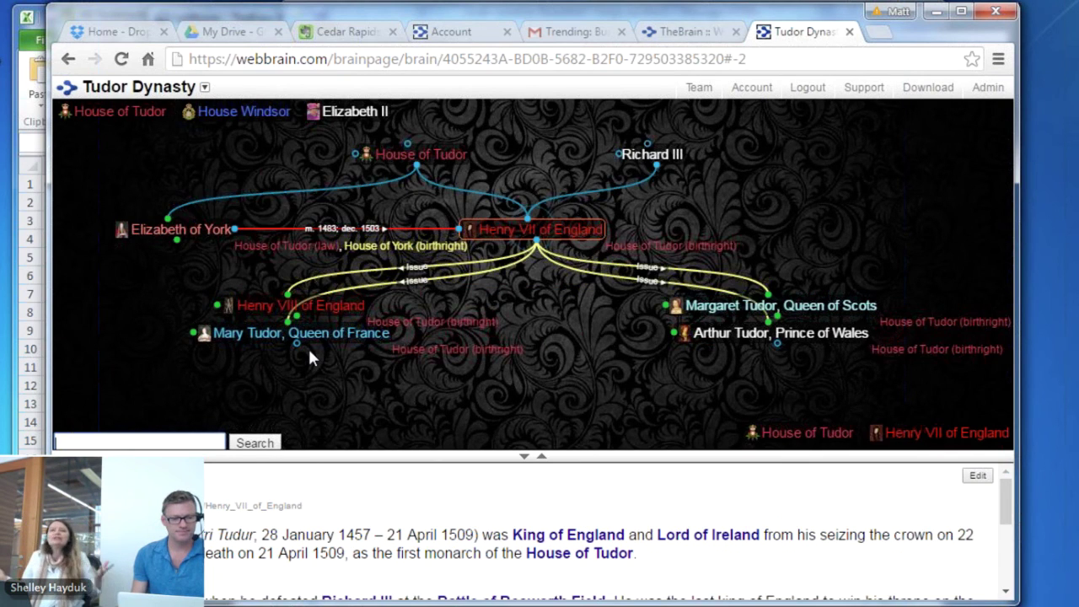
pyautogui.click(325, 310)
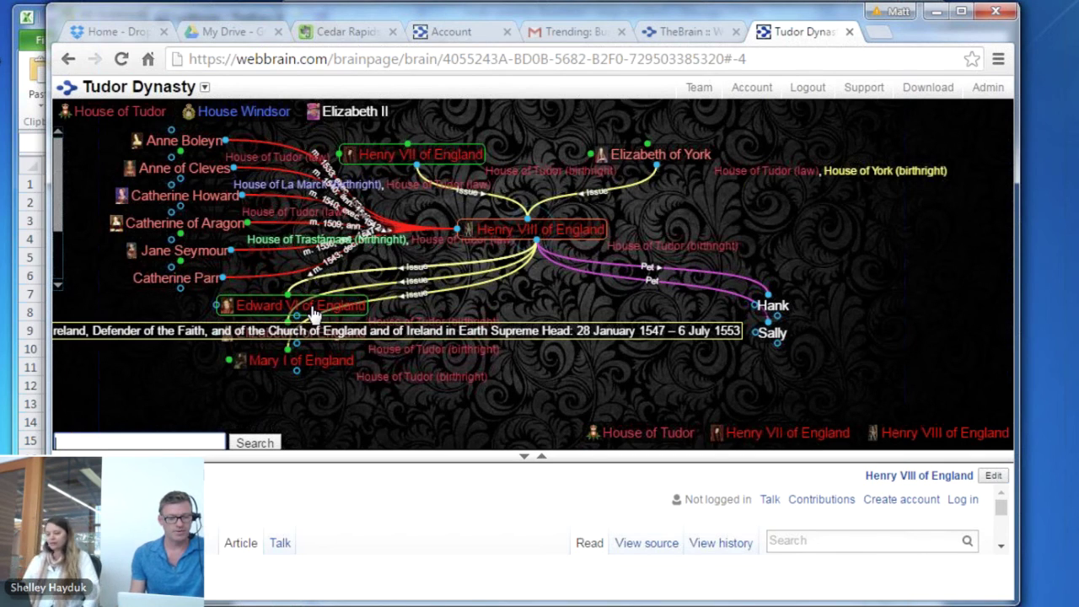
pyautogui.click(314, 311)
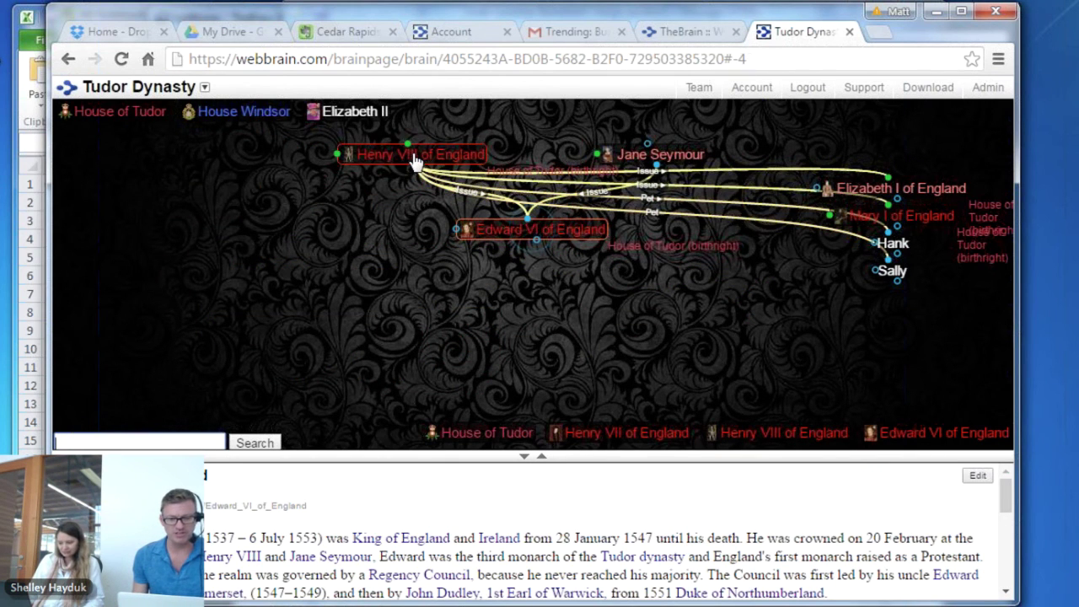
pyautogui.click(413, 159)
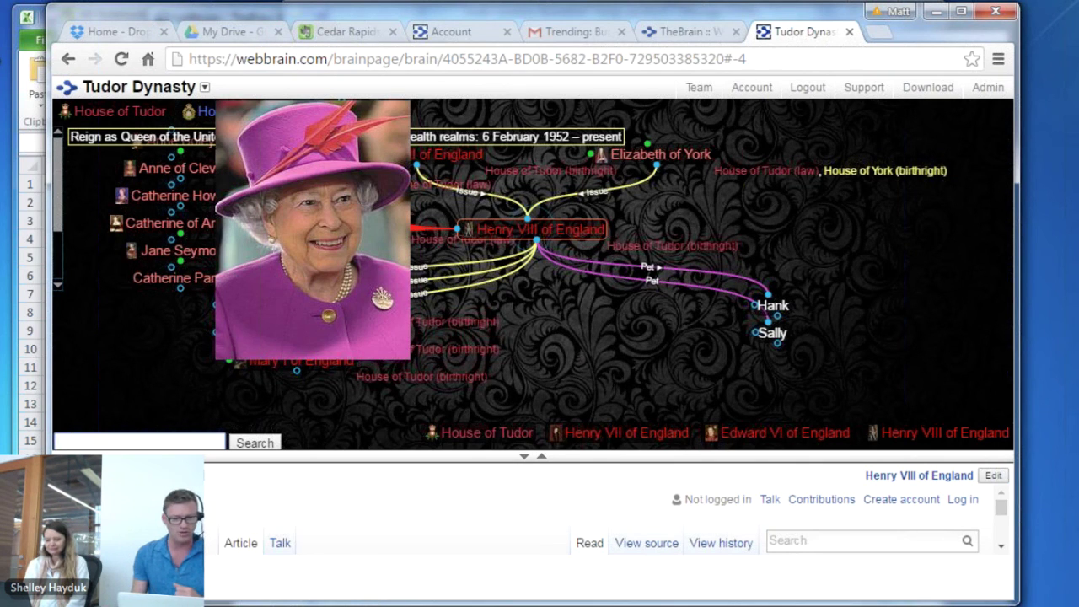
# Open the Lorbloom001 brain from TheBrain's recent brains list
pyautogui.hotkey('alt', 'Tab')
pyautogui.click(167, 42)
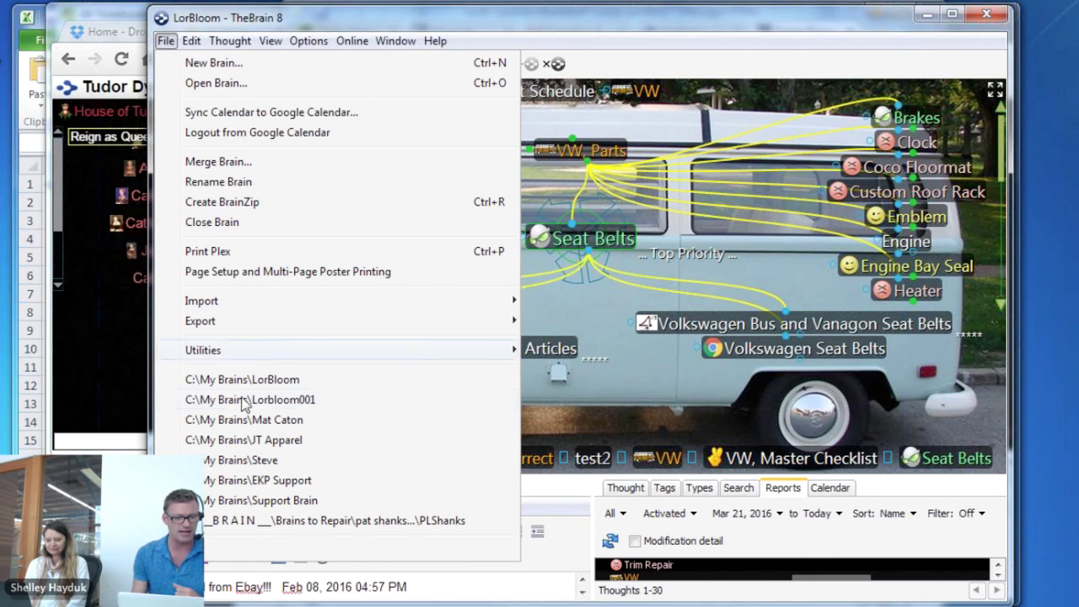
pyautogui.click(284, 401)
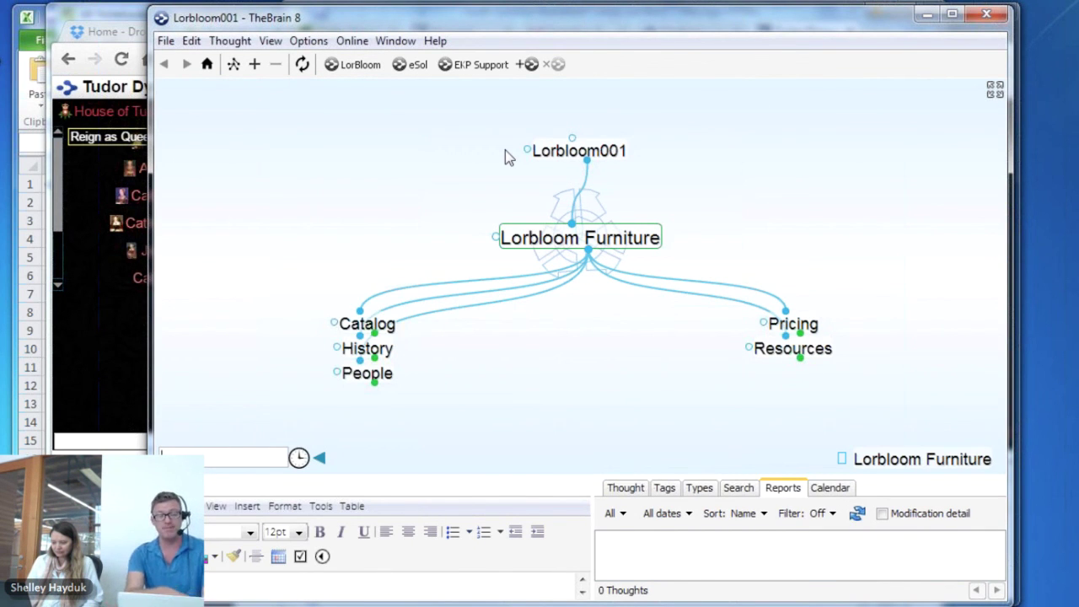
# Hide the notes and reports panel, maximize the window, and open Preferences
pyautogui.click(995, 91)
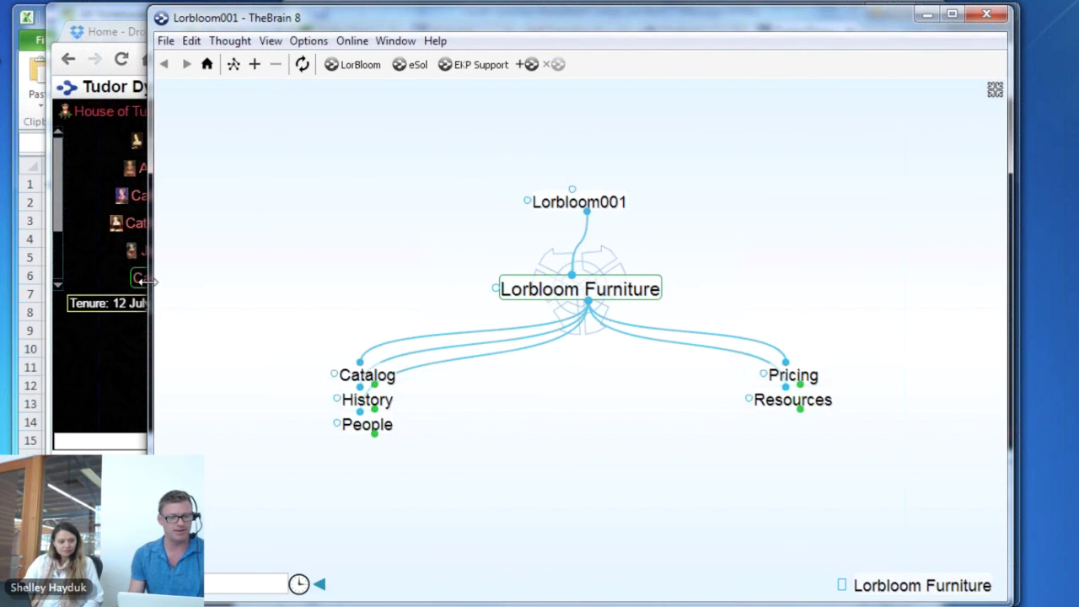
pyautogui.moveTo(145, 281); pyautogui.dragTo(0, 281)
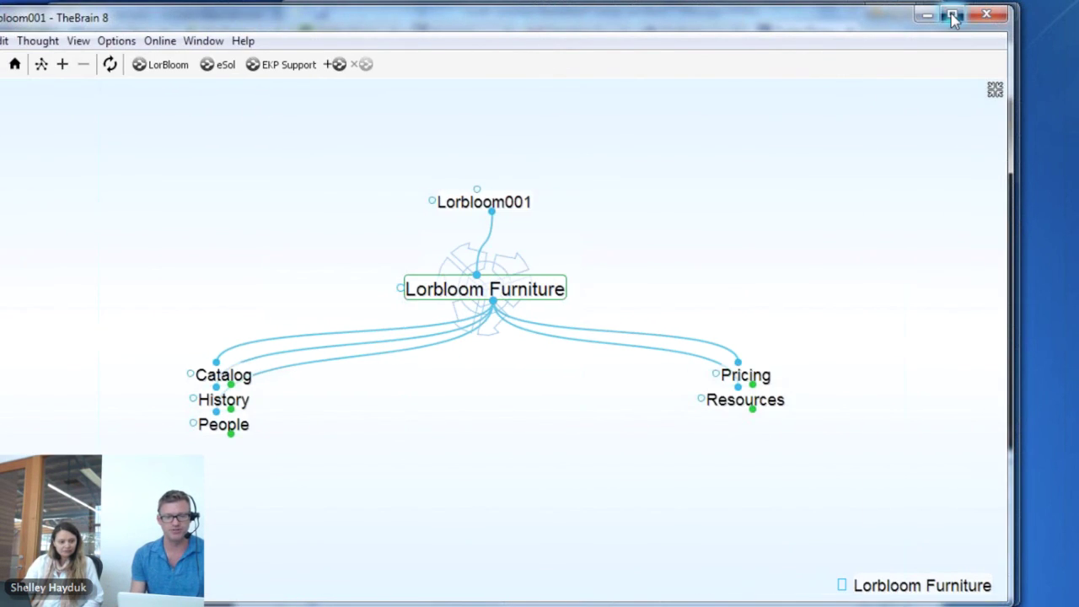
pyautogui.click(953, 16)
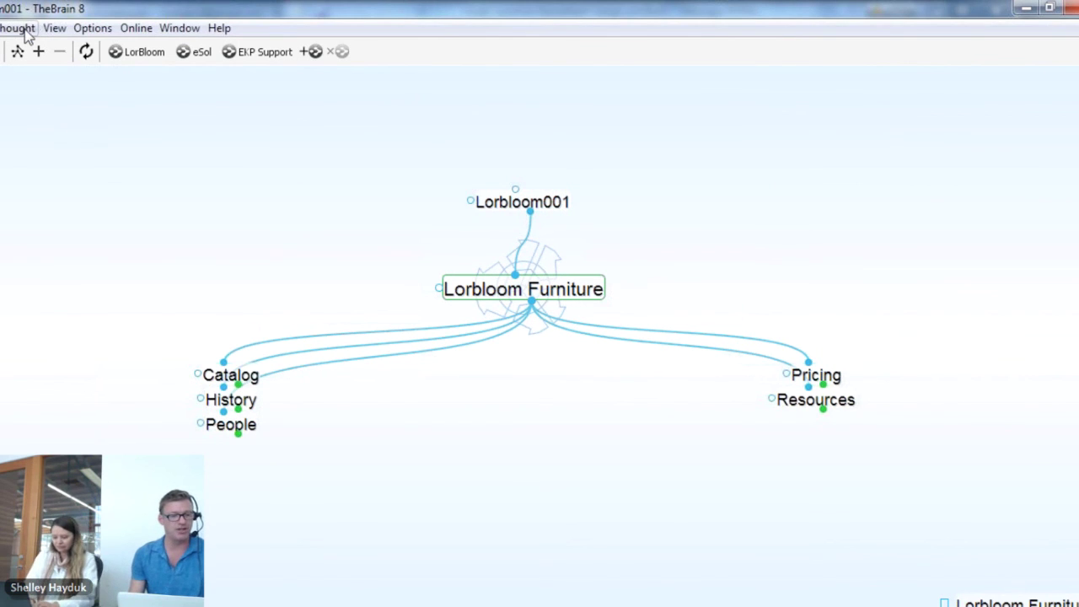
pyautogui.click(100, 29)
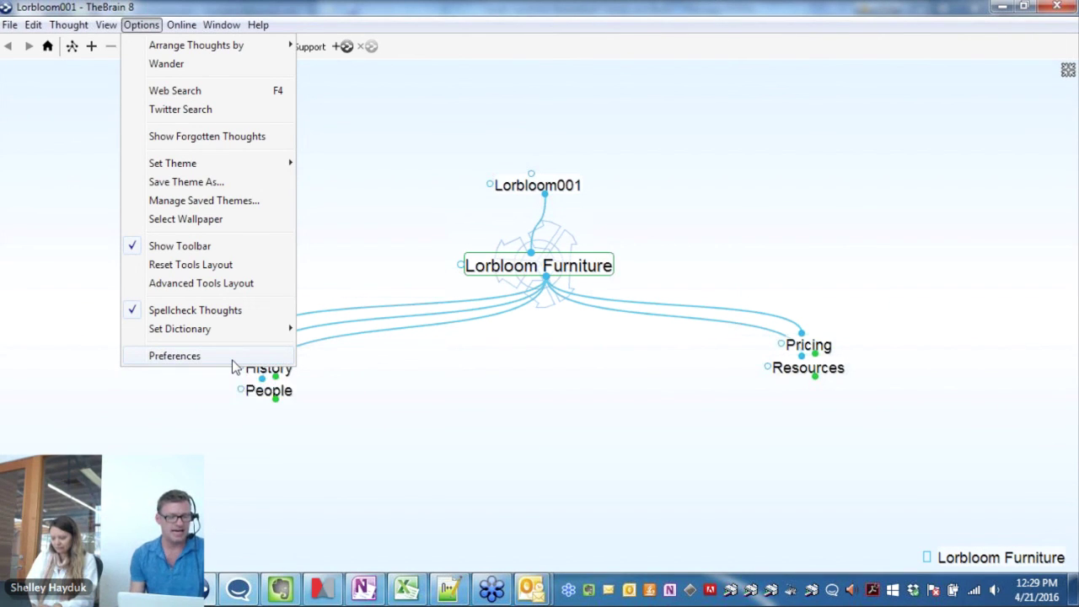
pyautogui.click(234, 361)
pyautogui.click(451, 100)
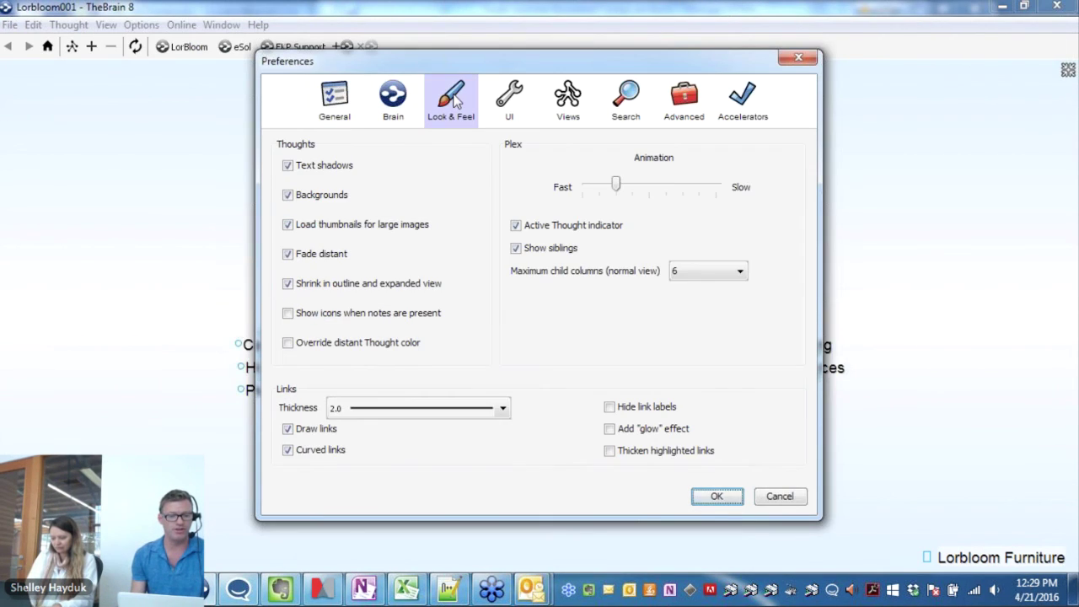
pyautogui.click(523, 101)
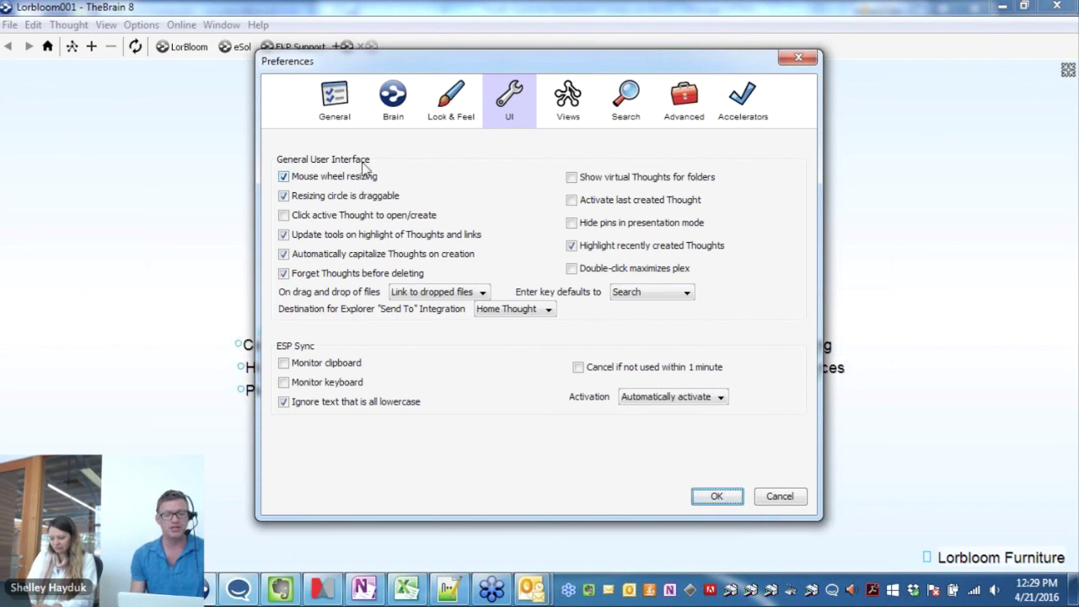
pyautogui.click(716, 496)
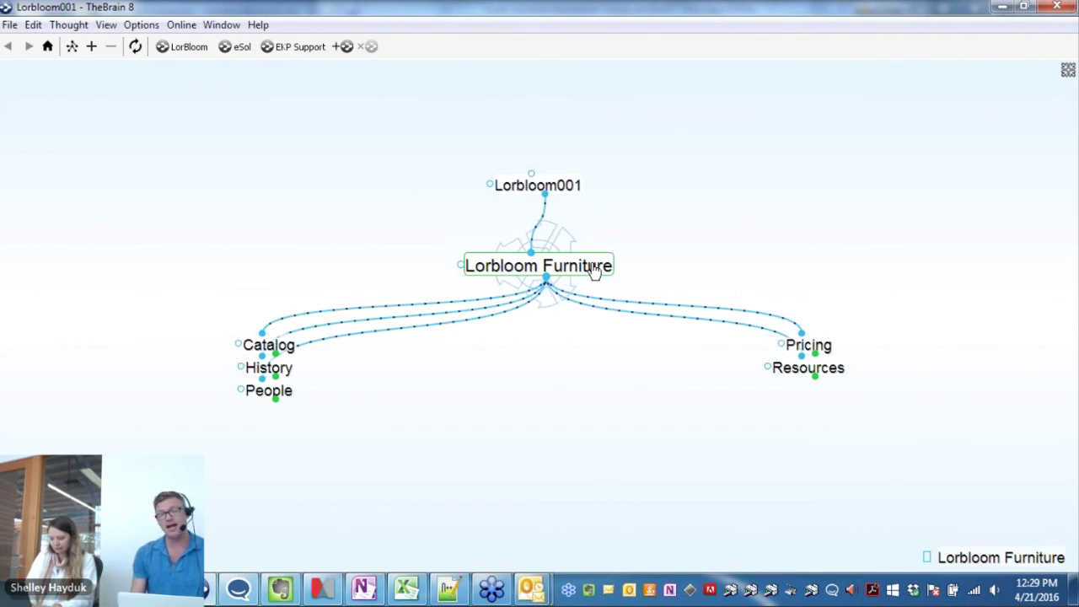
pyautogui.scroll(-5, 595, 268)
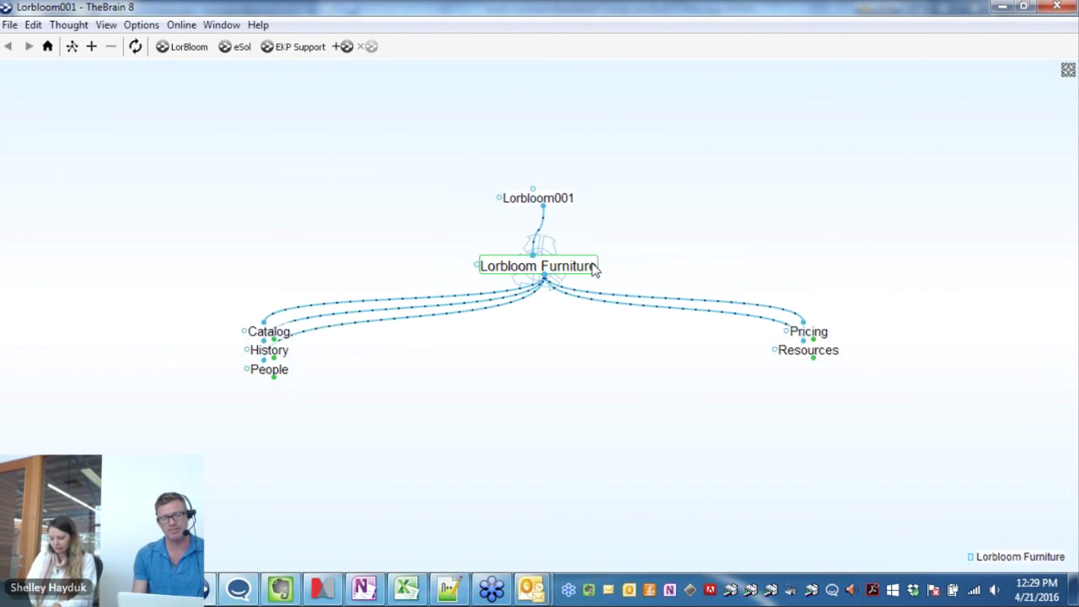
pyautogui.scroll(5, 595, 269)
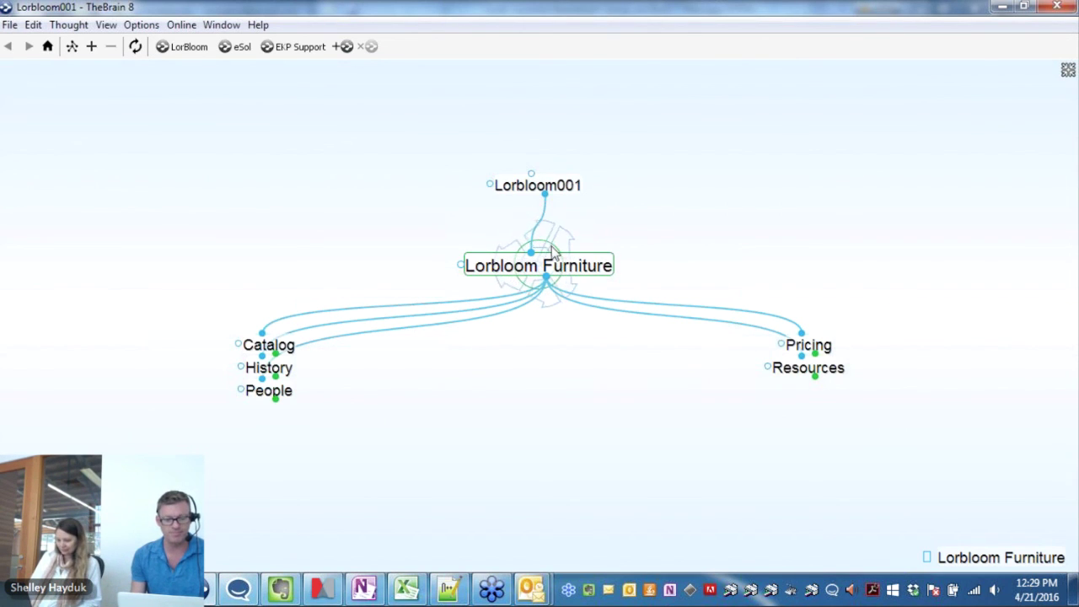
pyautogui.scroll(-3, 550, 250)
pyautogui.scroll(6, 553, 243)
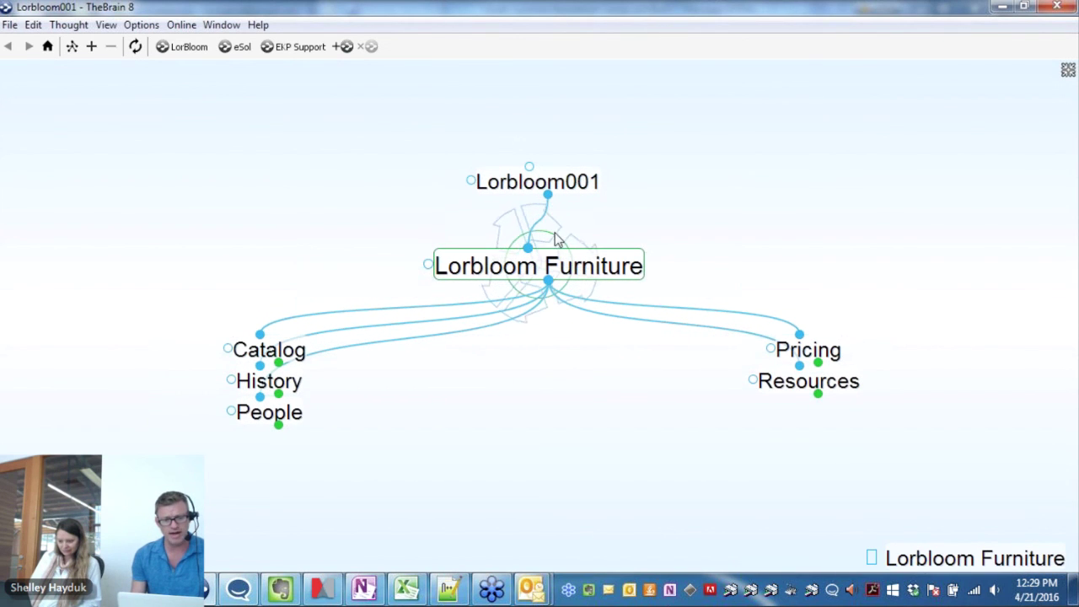
pyautogui.scroll(-3, 543, 251)
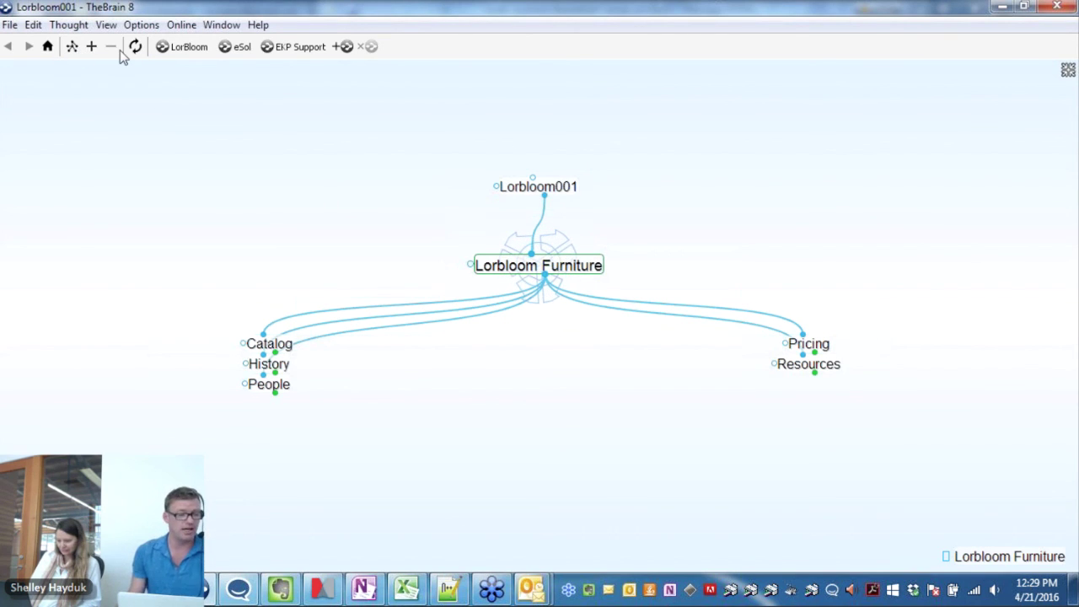
# Switch the map to Outline layout and expand History, Materials and Green People
pyautogui.click(72, 47)
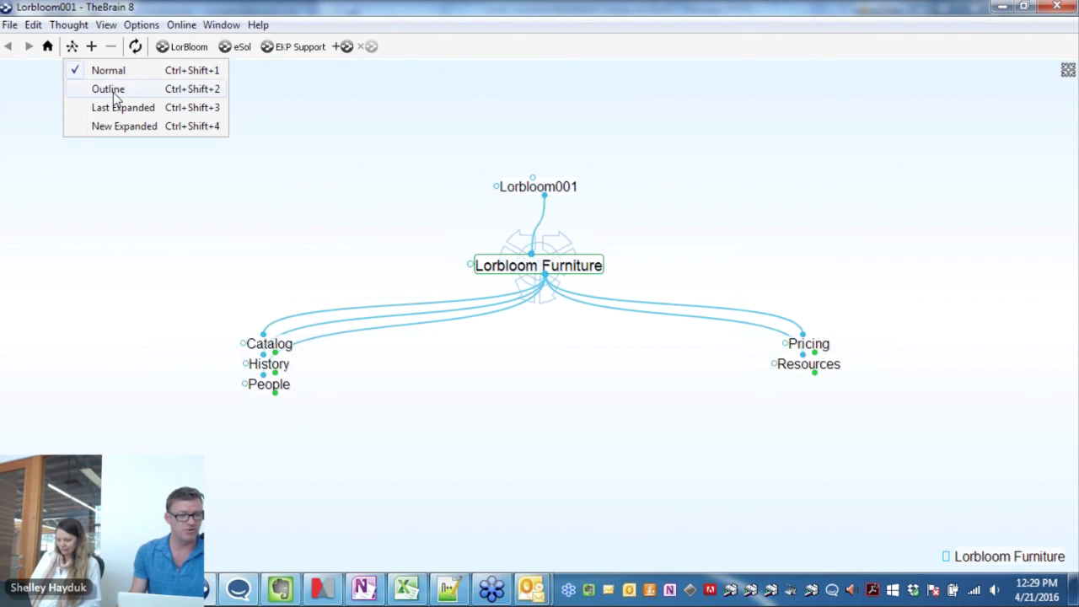
pyautogui.click(109, 89)
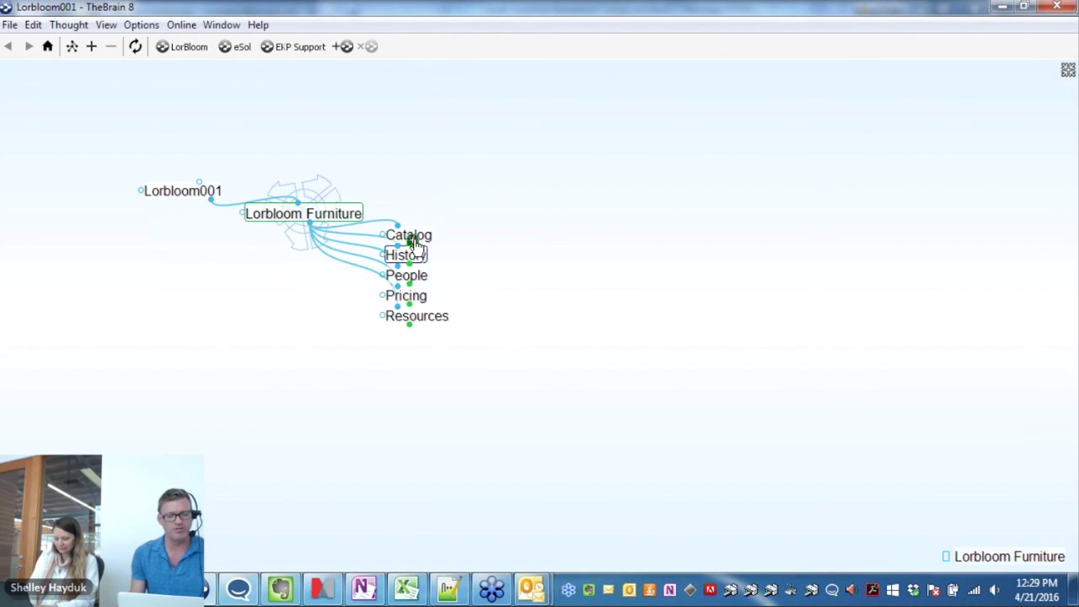
pyautogui.click(413, 251)
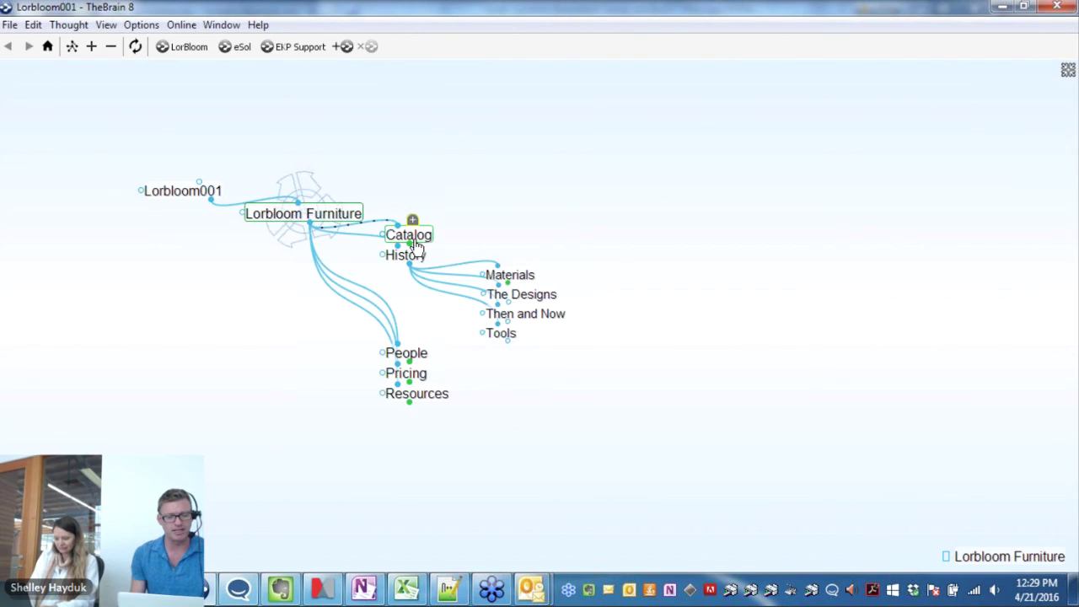
pyautogui.click(513, 268)
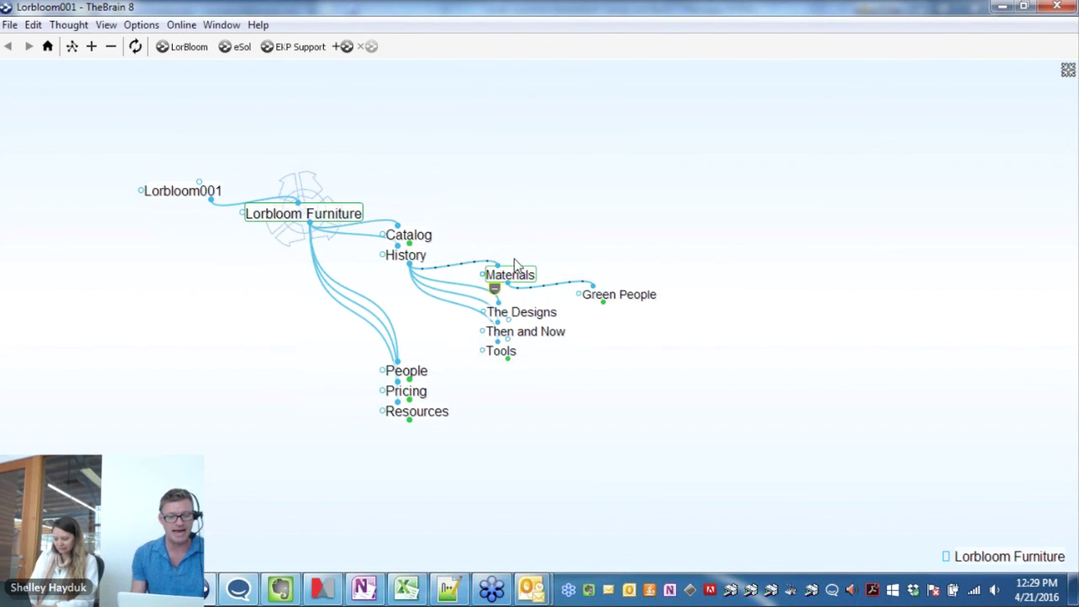
pyautogui.click(609, 294)
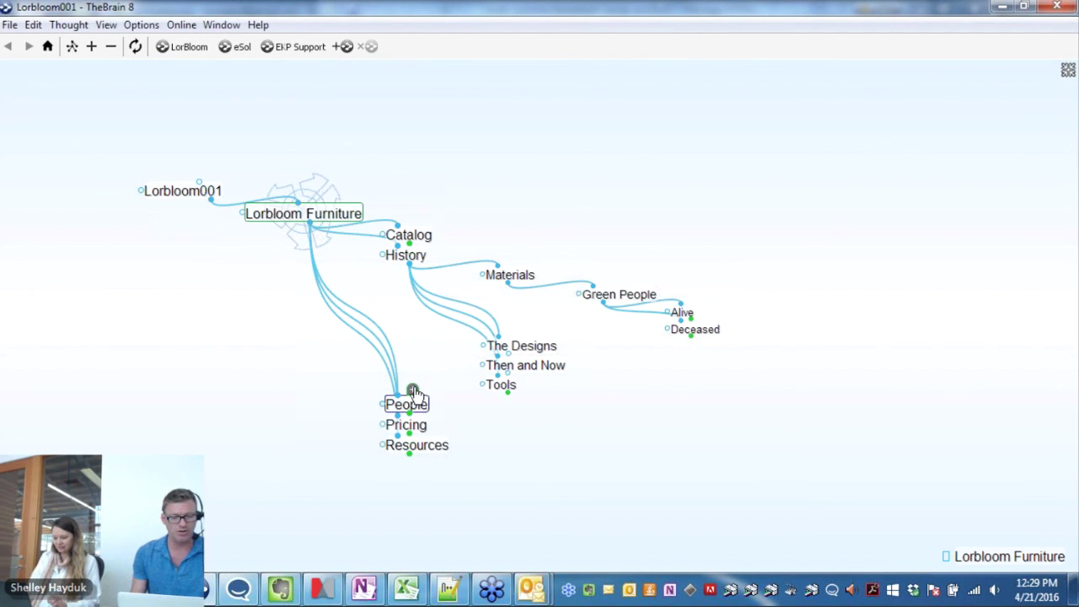
# Expand the People and Pricing branches to show their child thoughts
pyautogui.click(413, 391)
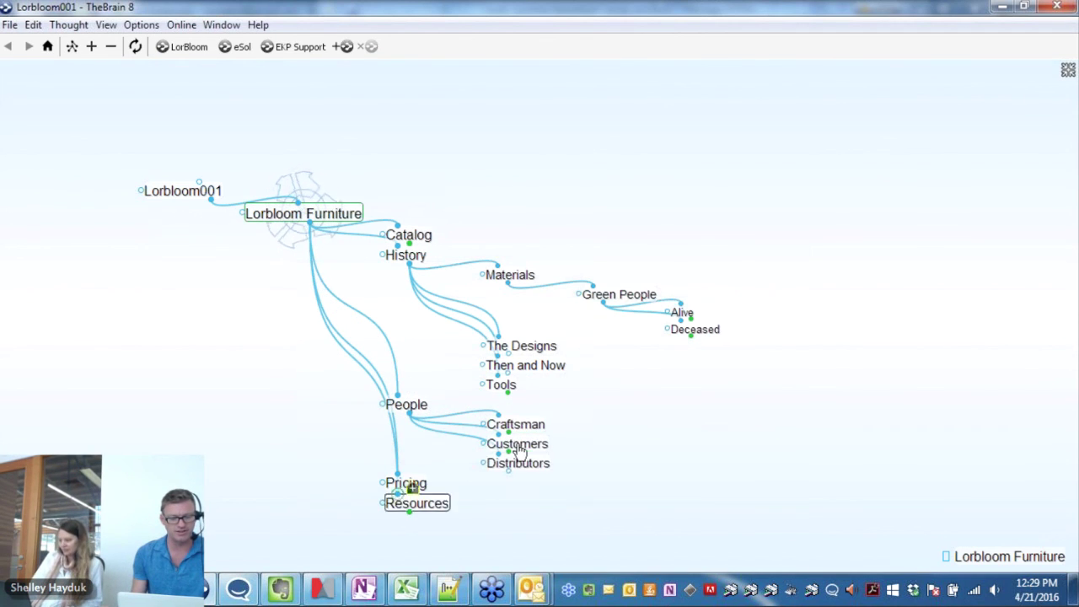
pyautogui.click(411, 488)
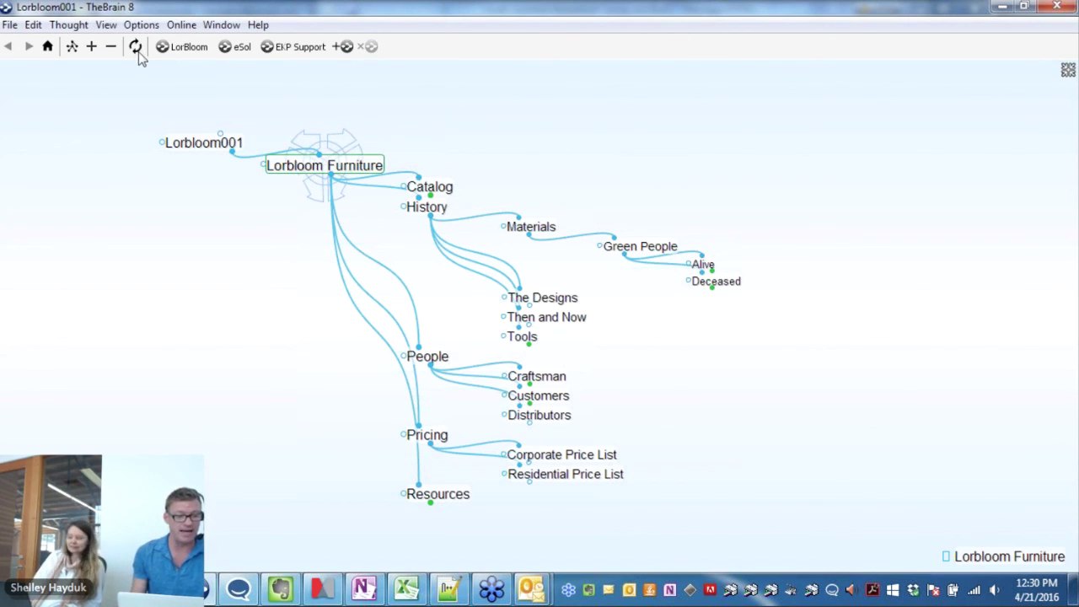
pyautogui.click(74, 47)
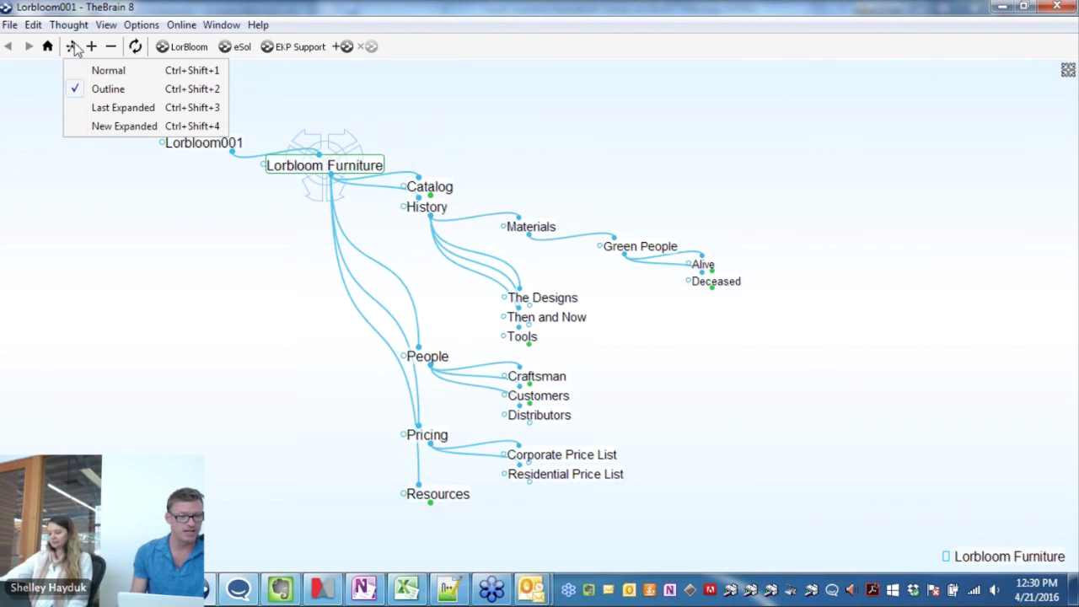
# Switch to the New Expanded layout, move Catalog to the lower left and expand it
pyautogui.click(124, 128)
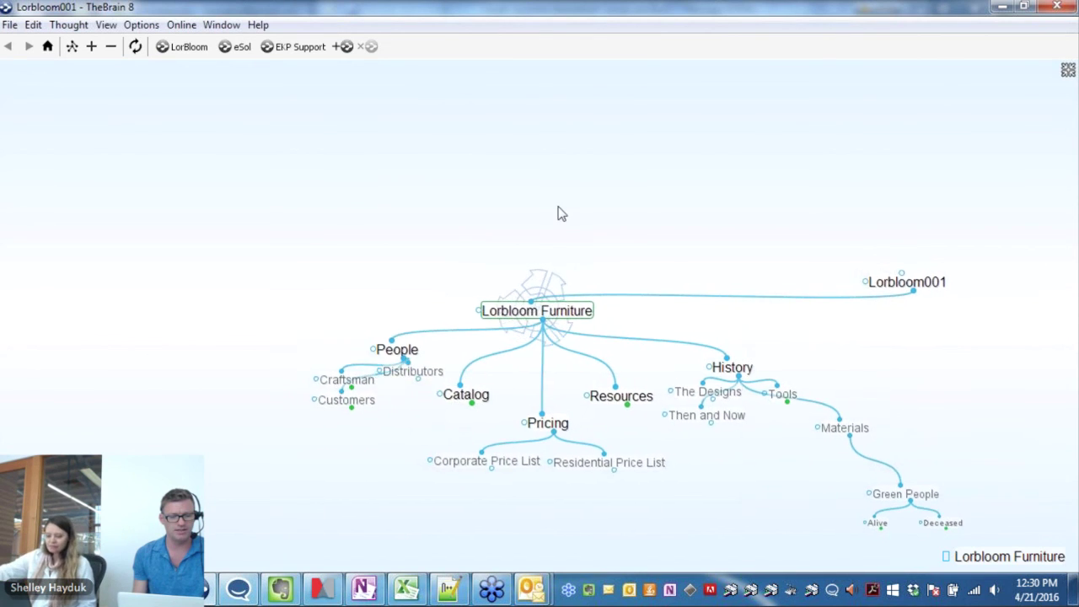
pyautogui.moveTo(238, 251); pyautogui.dragTo(136, 381)
pyautogui.click(139, 358)
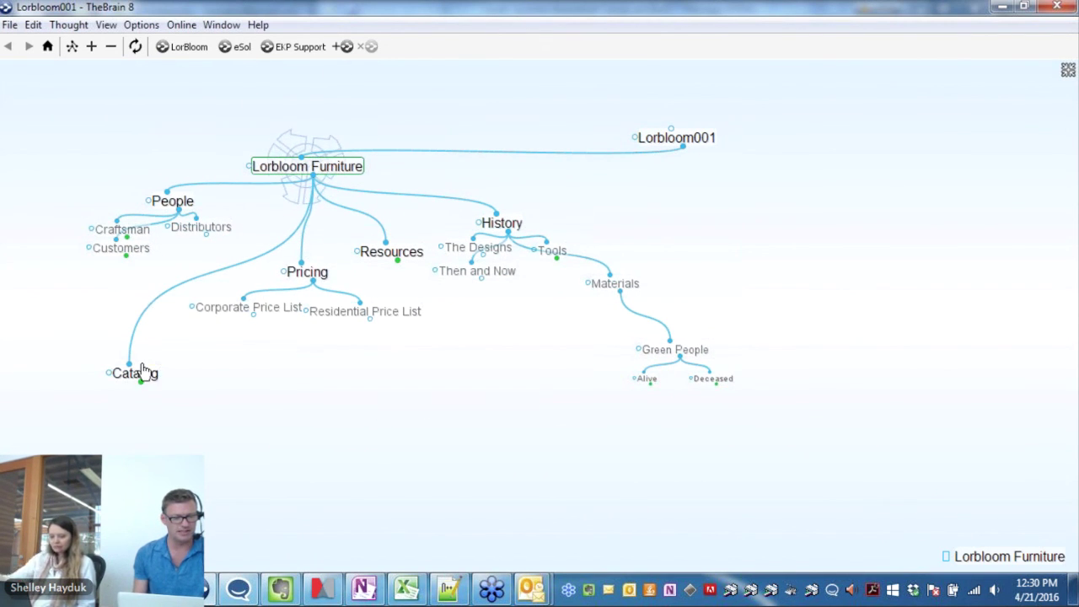
# Spread Dining Room Chairs, Bedroom Collection and Living Room - Group 1 apart, and hide Home Office
pyautogui.moveTo(215, 412); pyautogui.dragTo(438, 450)
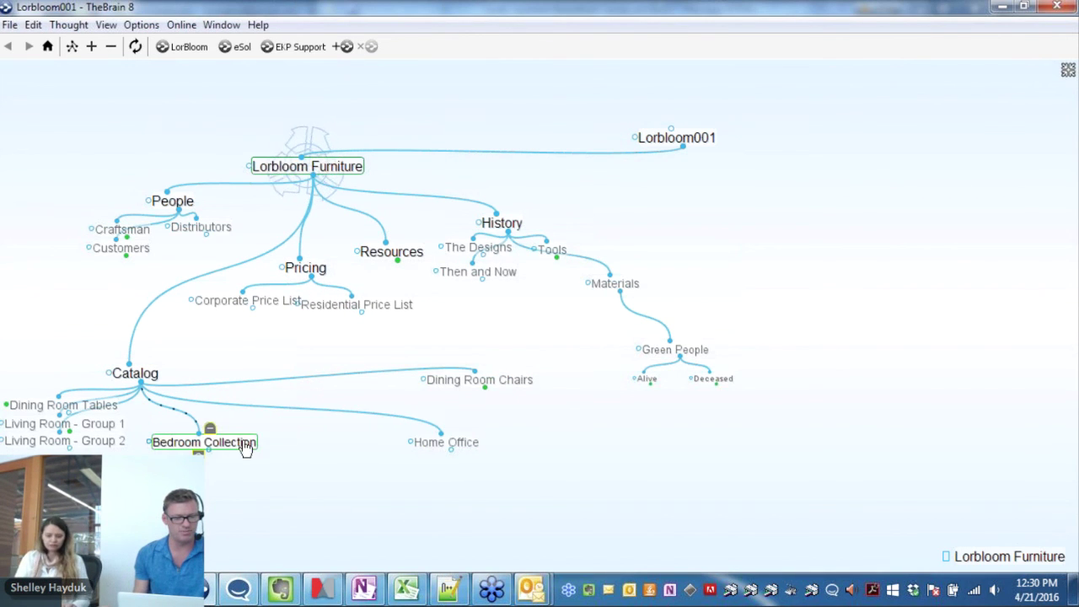
pyautogui.moveTo(243, 447); pyautogui.dragTo(516, 540)
pyautogui.moveTo(256, 432); pyautogui.dragTo(730, 482)
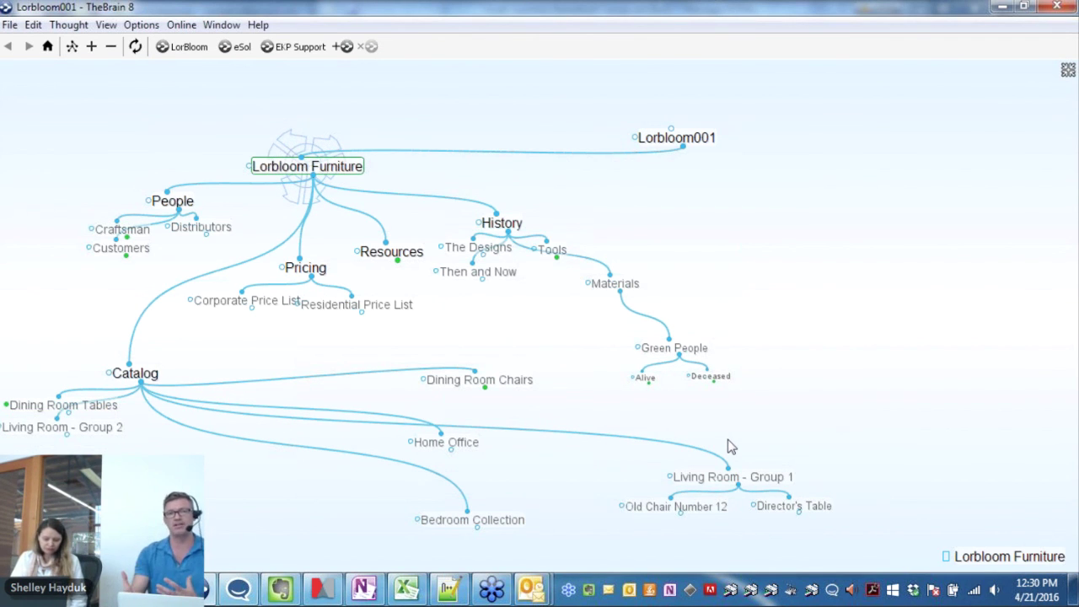
pyautogui.click(452, 430)
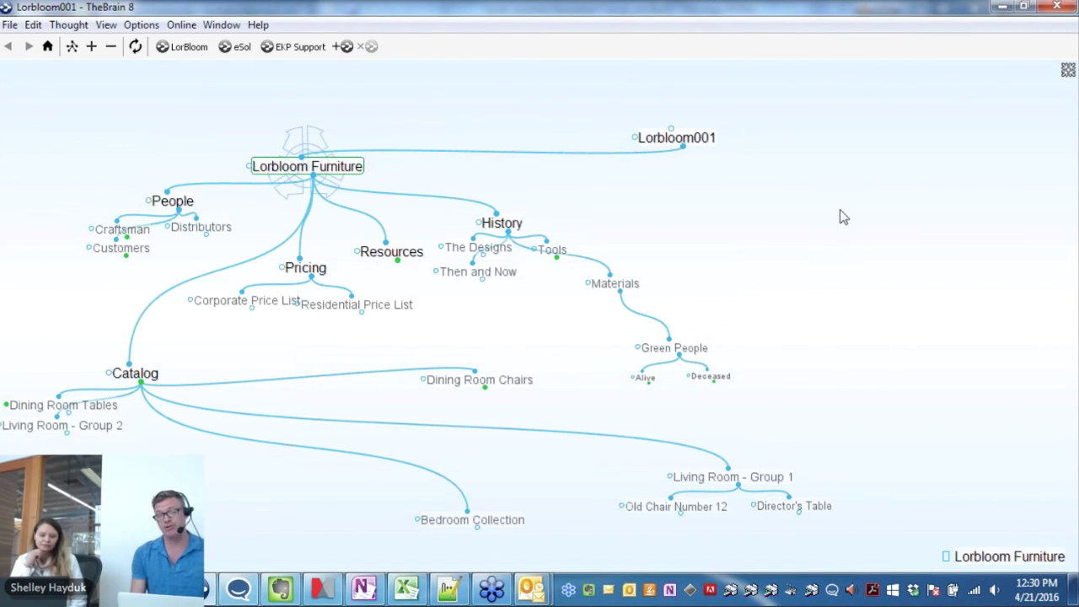
# Save the current expanded arrangement from the View menu under the name 'Overview'
pyautogui.click(107, 26)
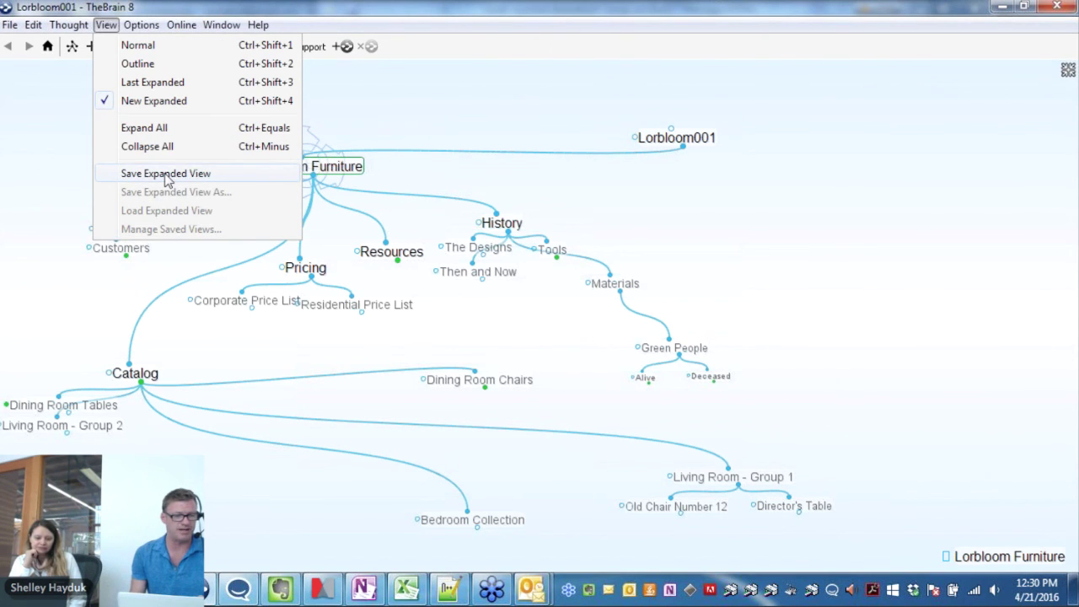
pyautogui.click(166, 174)
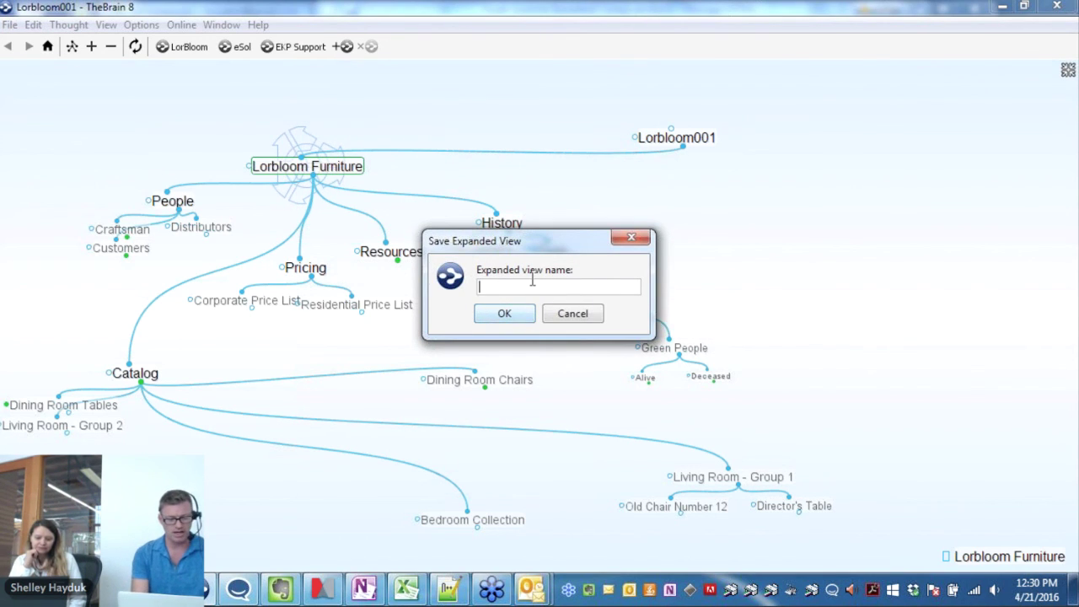
pyautogui.write('Overv')
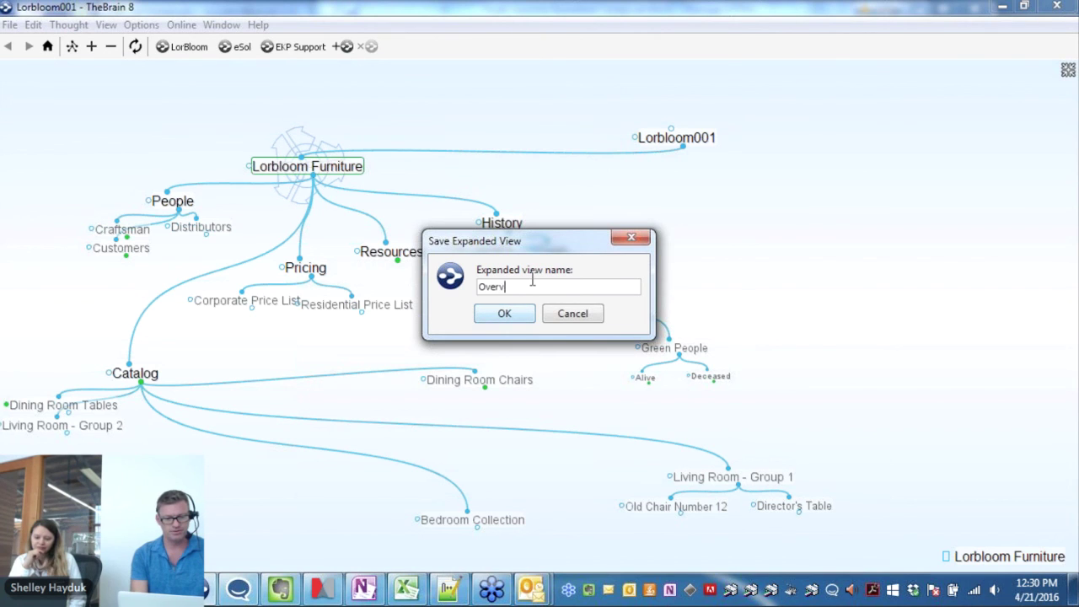
pyautogui.write('iew')
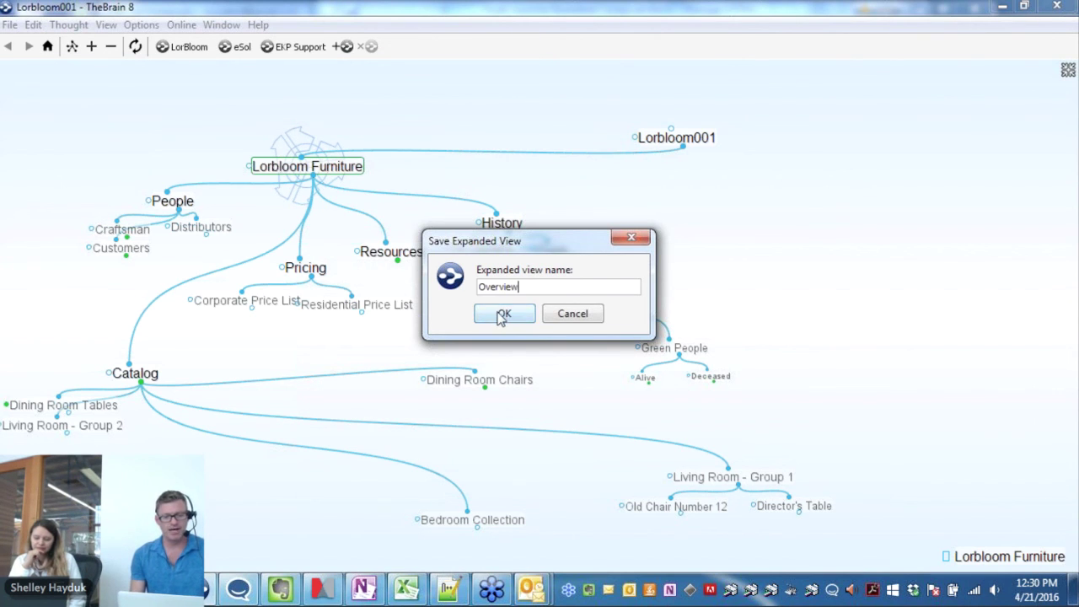
pyautogui.click(503, 316)
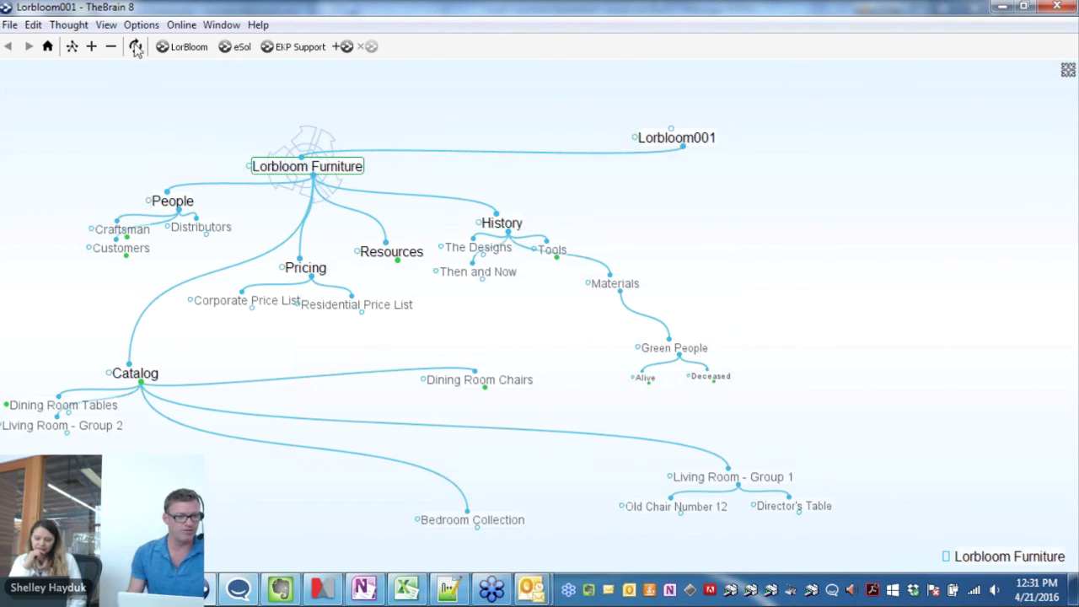
# Switch the map back to Normal layout, then load the saved 'Overview' expanded view
pyautogui.click(72, 47)
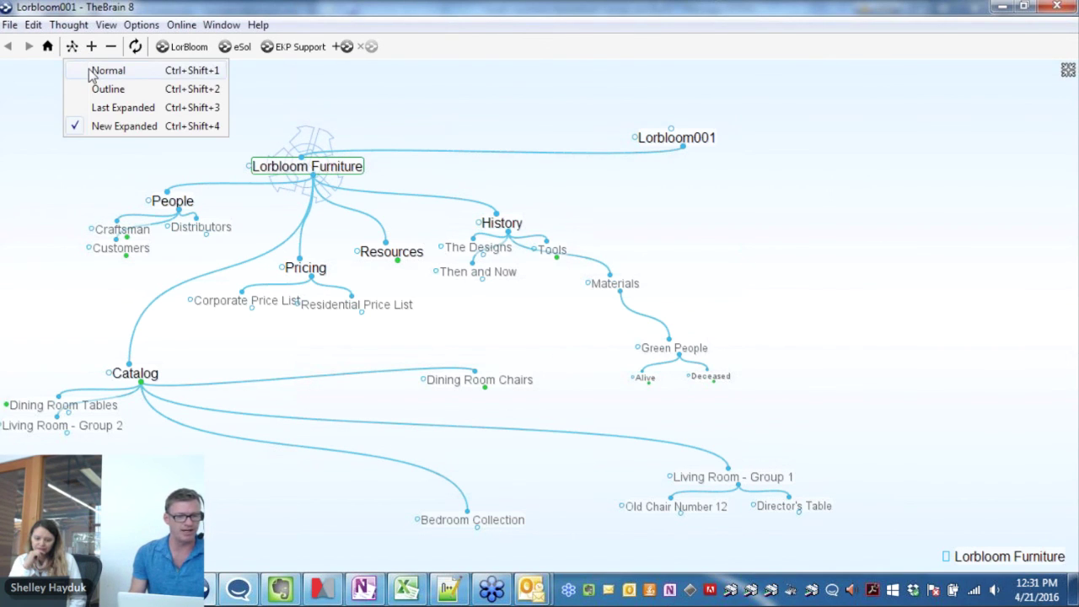
pyautogui.click(92, 72)
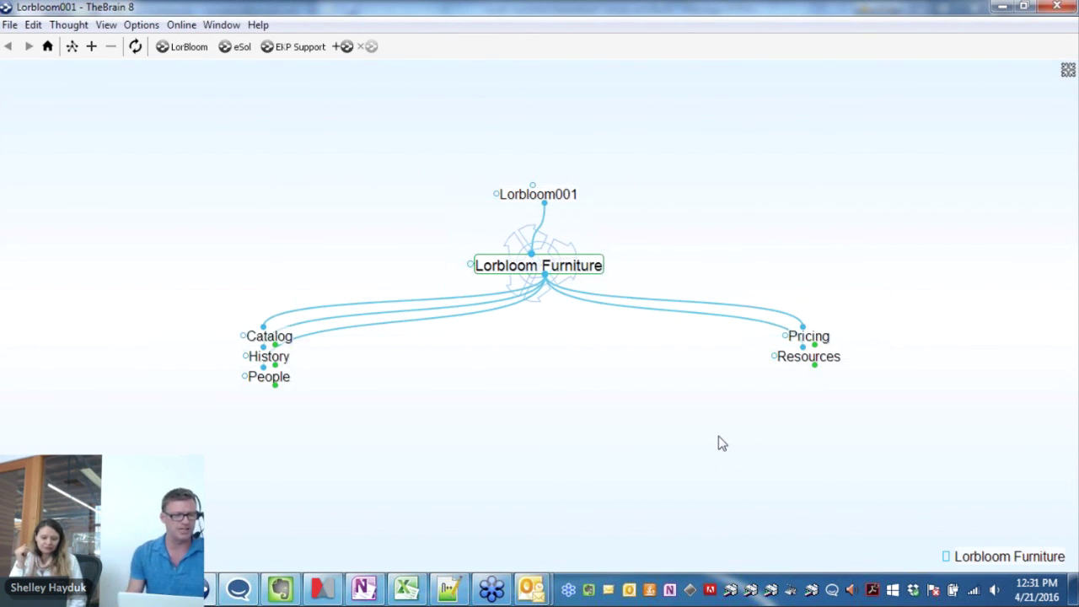
pyautogui.click(105, 24)
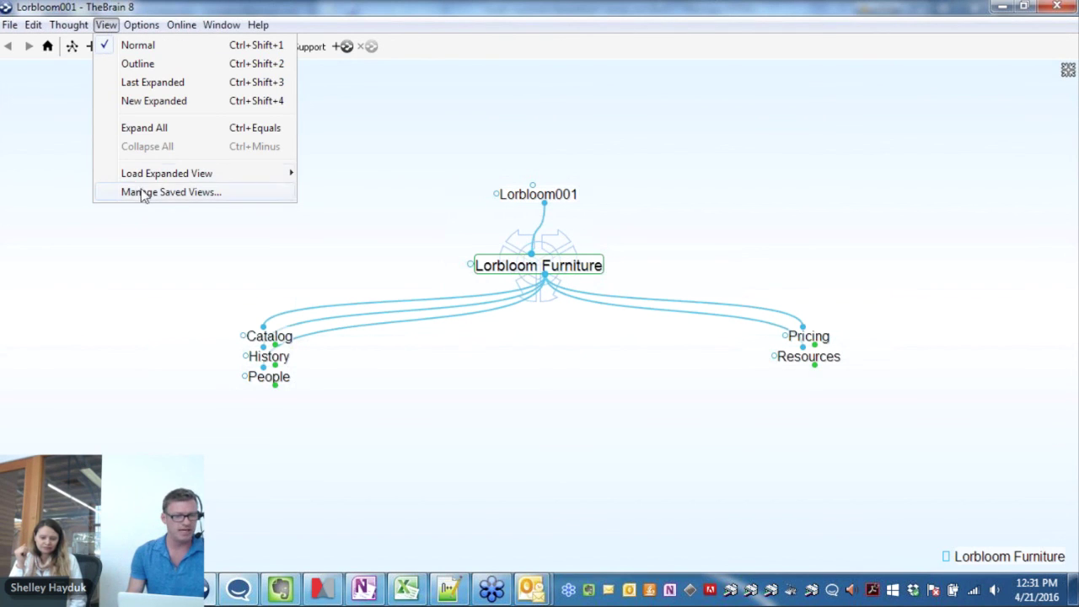
pyautogui.moveTo(152, 176)
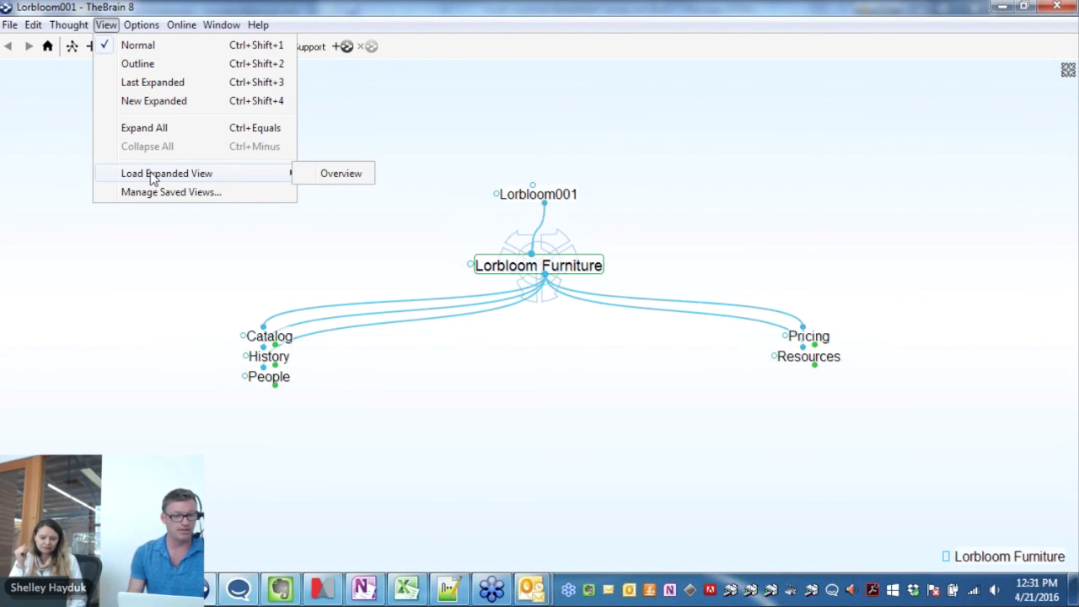
pyautogui.click(346, 174)
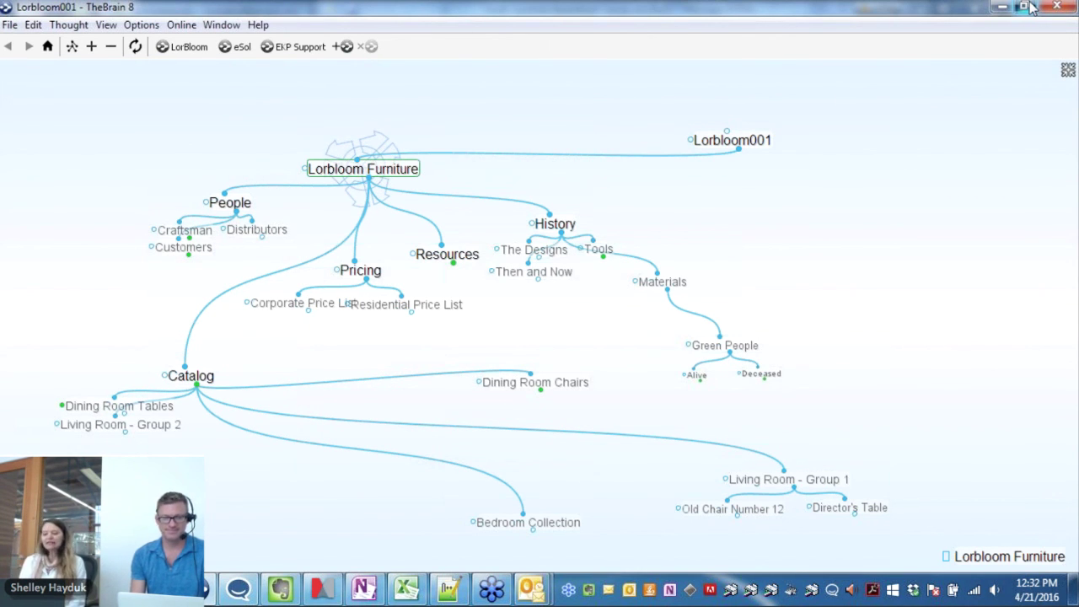
# Restore the TheBrain window from full screen and move it slightly right and down
pyautogui.click(1030, 7)
pyautogui.moveTo(593, 23); pyautogui.dragTo(702, 30)
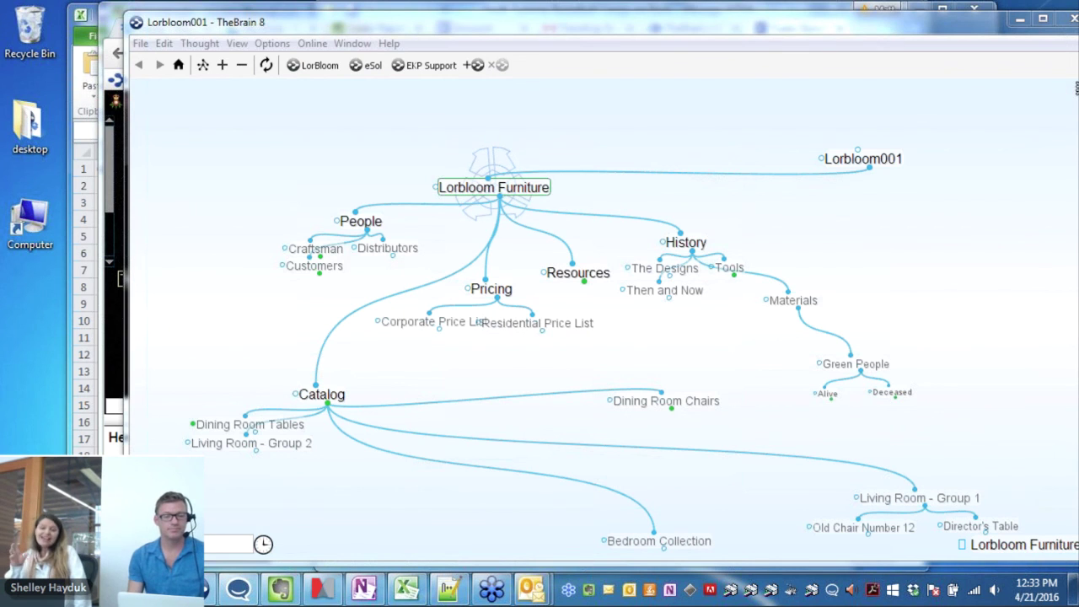
# Show the thebrain.com tab in Chrome, scrolled to the TheBrain News and Web Events listings
pyautogui.click(353, 6)
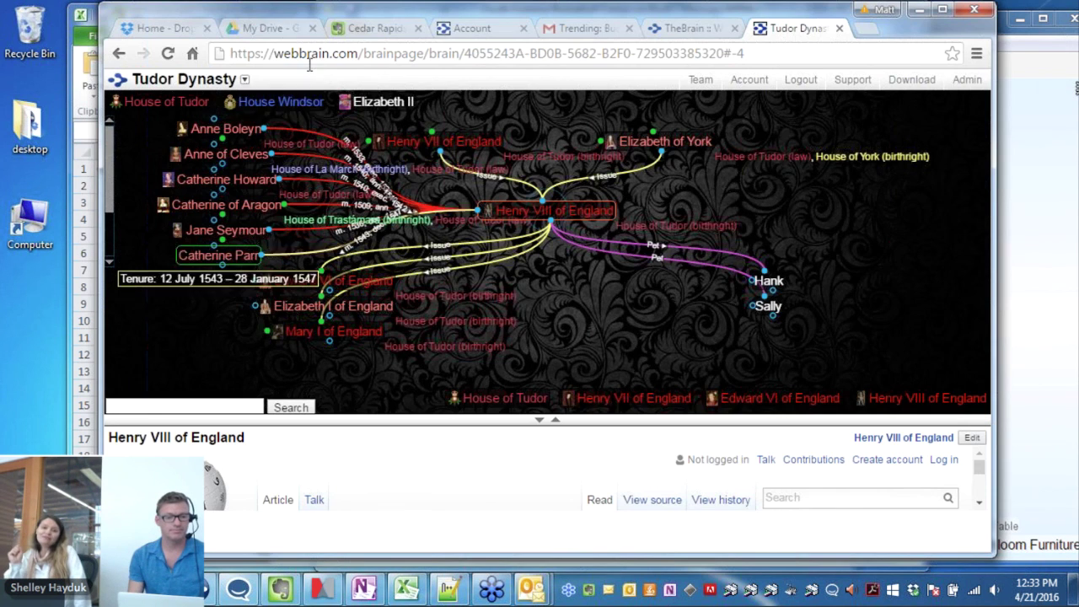
pyautogui.click(689, 29)
pyautogui.scroll(3, 520, 214)
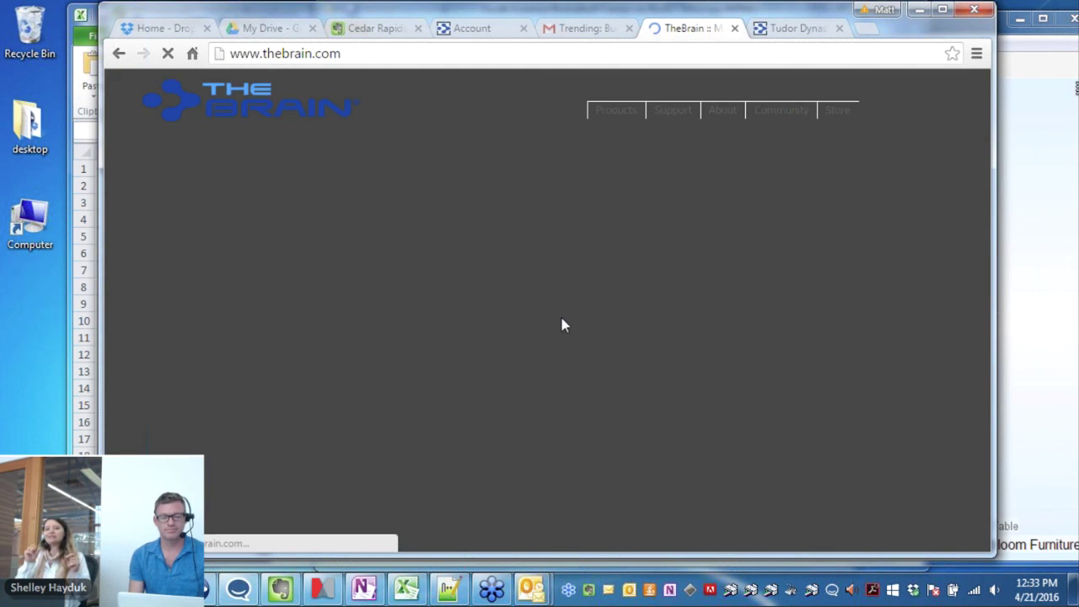
pyautogui.scroll(-10, 563, 324)
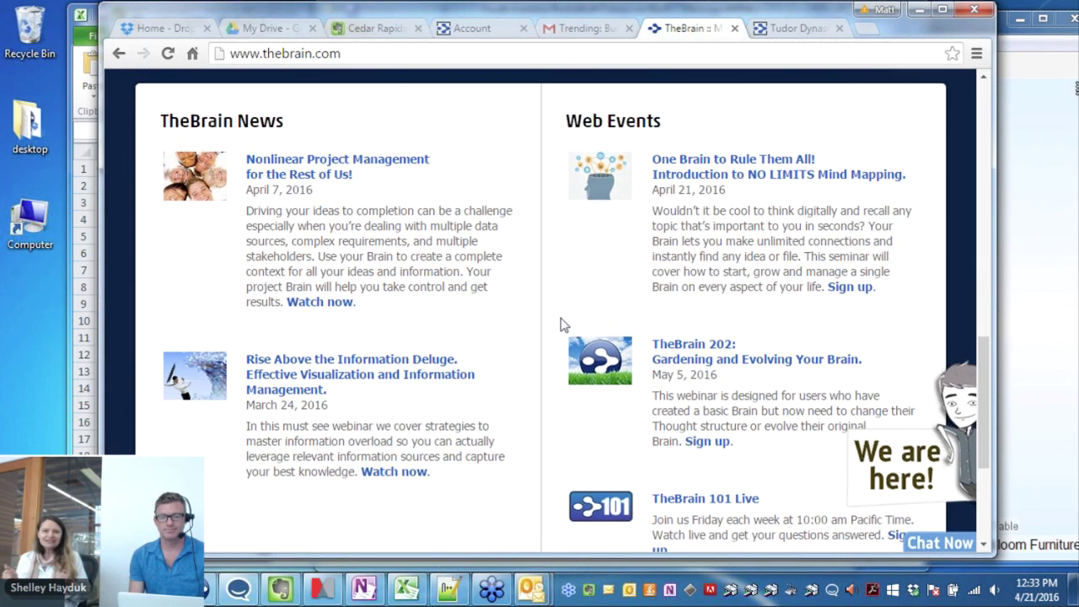
pyautogui.scroll(-3, 563, 325)
pyautogui.scroll(1, 742, 186)
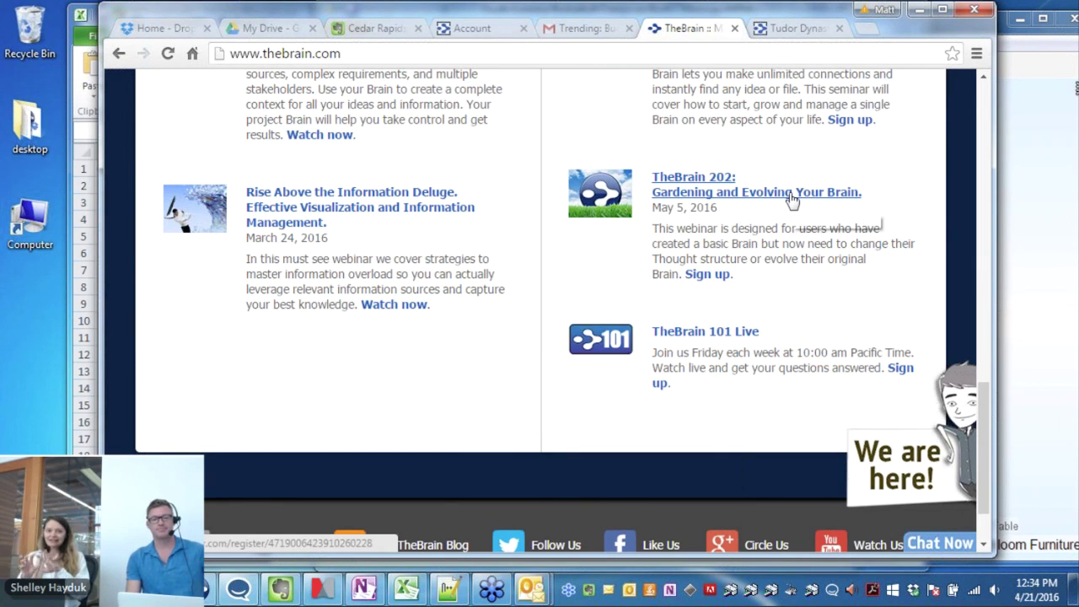